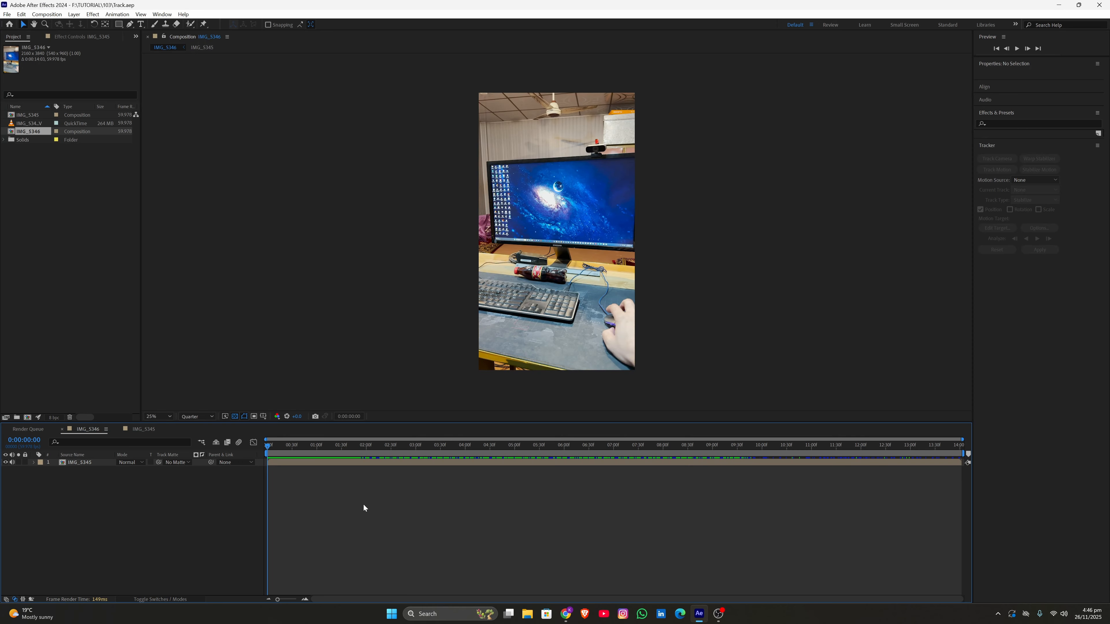
Run the 3D camera tracking analysis on the IMG_5345 layer
{"action": "left_click_drag", "start_coordinate": [297, 443], "coordinate": [267, 454]}
{"action": "left_click", "coordinate": [287, 462]}
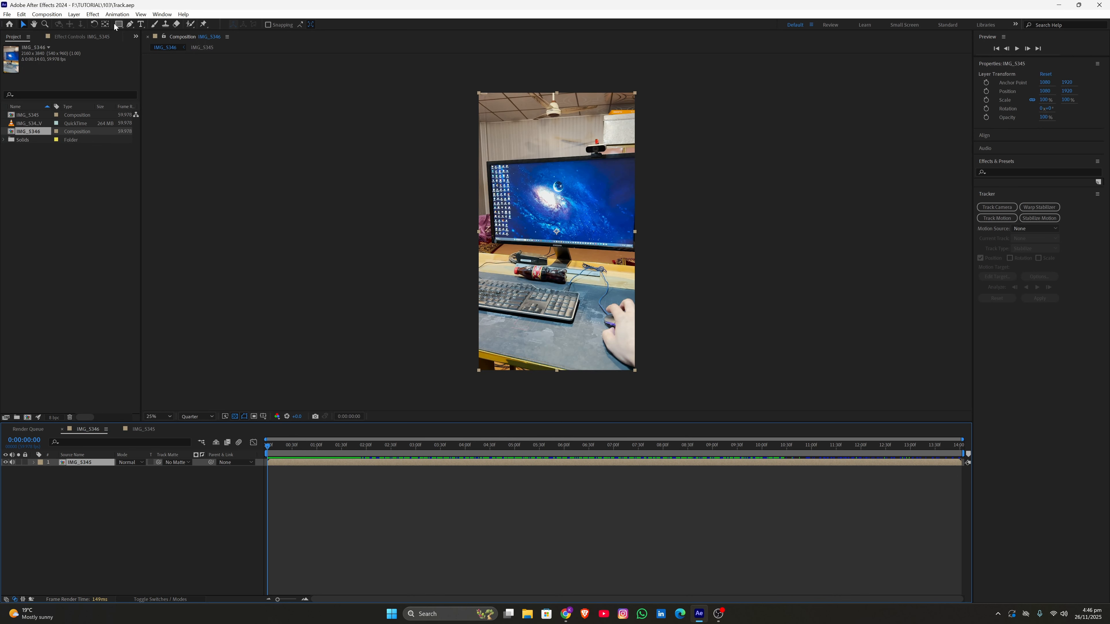
{"action": "left_click", "coordinate": [169, 15]}
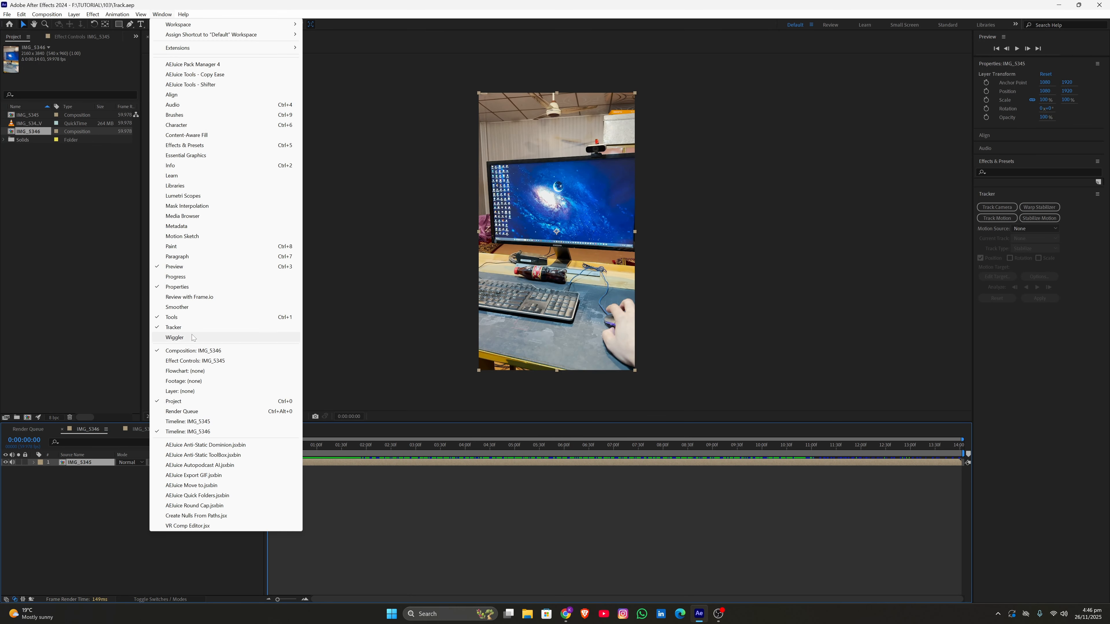
{"action": "left_click", "coordinate": [939, 346]}
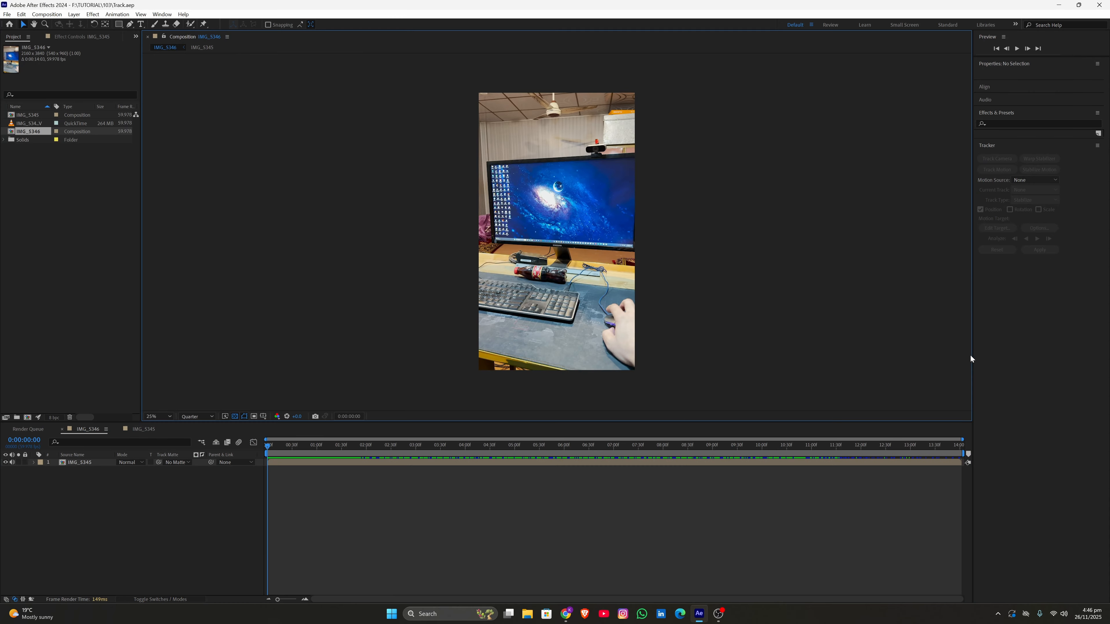
{"action": "left_click", "coordinate": [638, 463]}
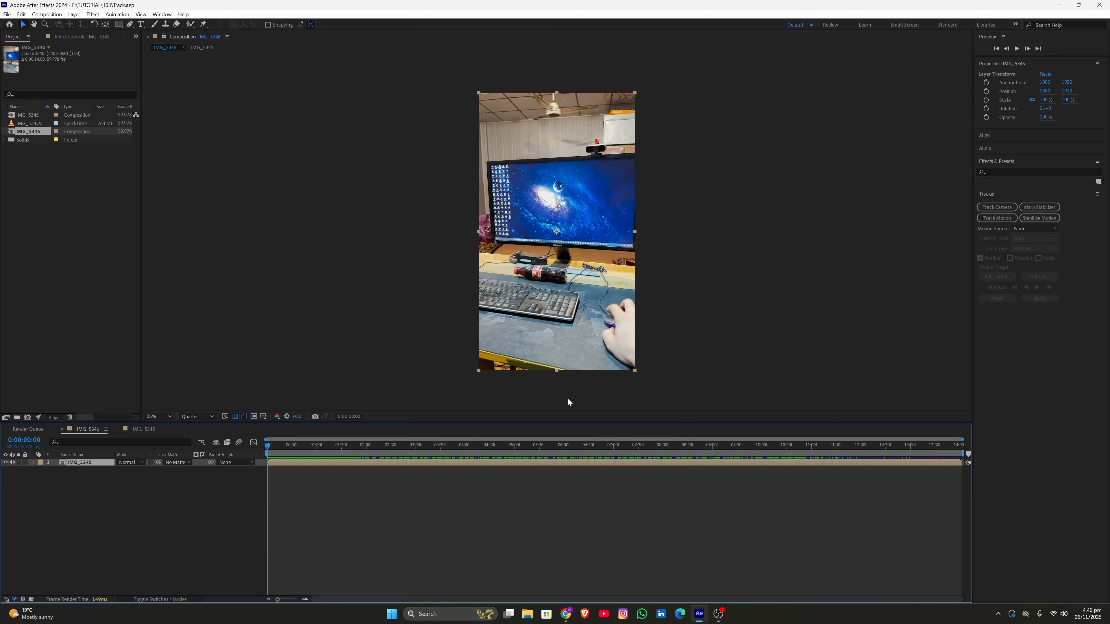
{"action": "left_click", "coordinate": [996, 206]}
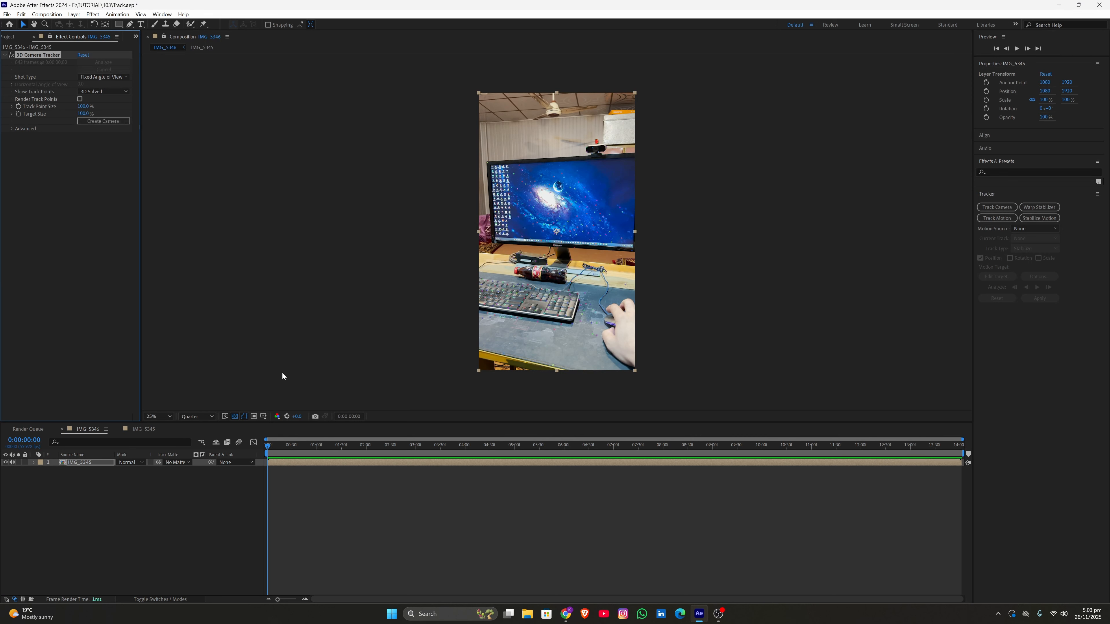
Create a solid and camera from the track points on the desk mat in front of the keyboard
{"action": "left_click_drag", "start_coordinate": [268, 444], "coordinate": [260, 523]}
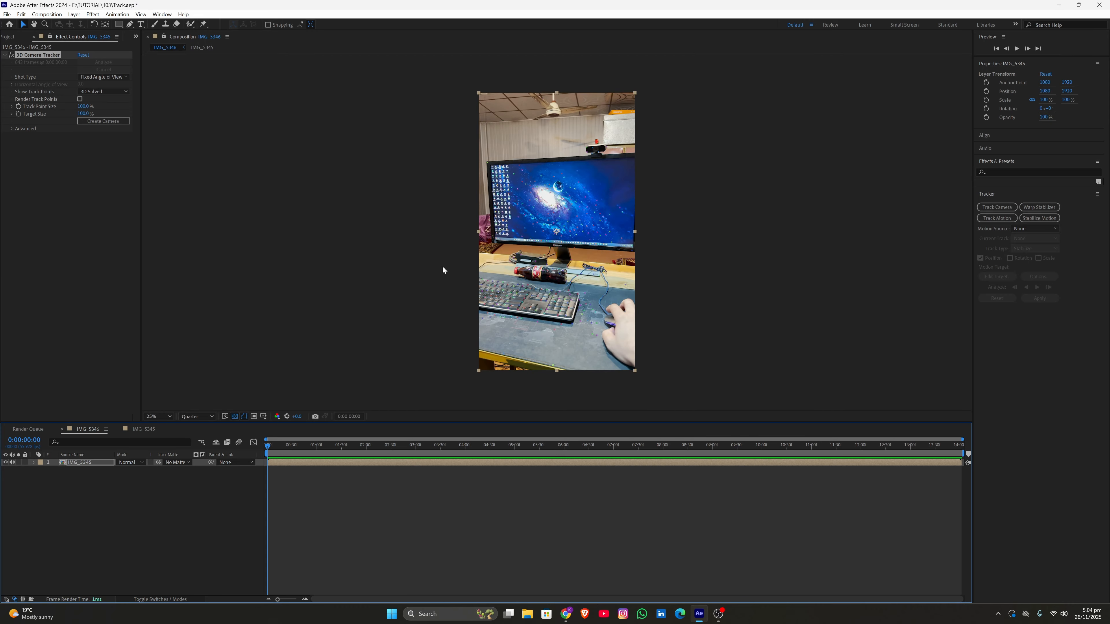
{"action": "scroll", "coordinate": [675, 277], "scroll_direction": "up", "scroll_amount": 2}
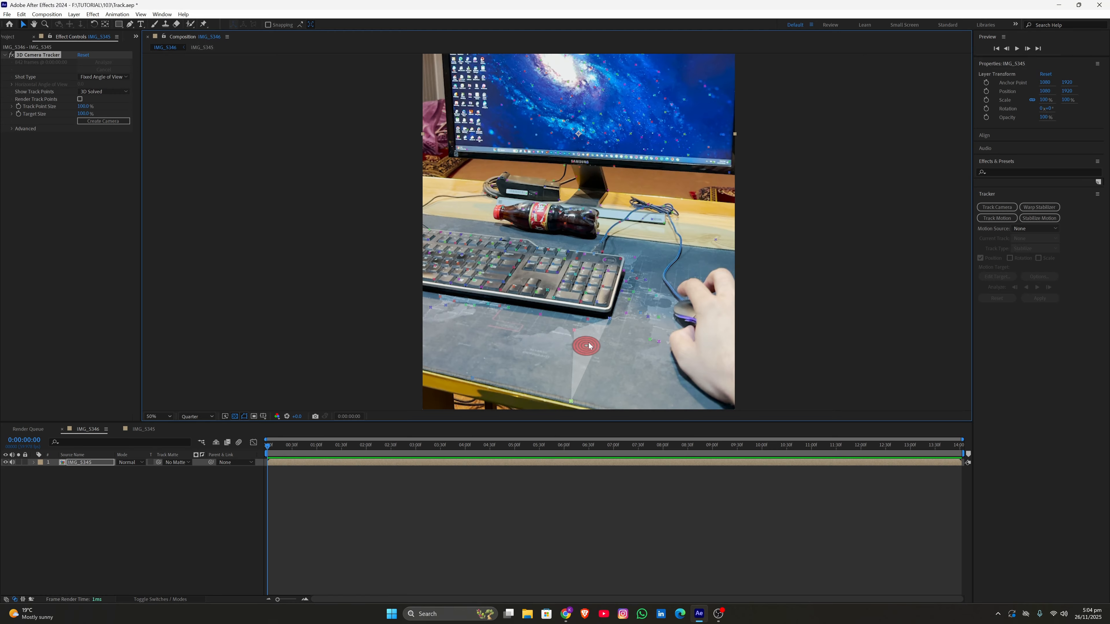
{"action": "right_click", "coordinate": [585, 340]}
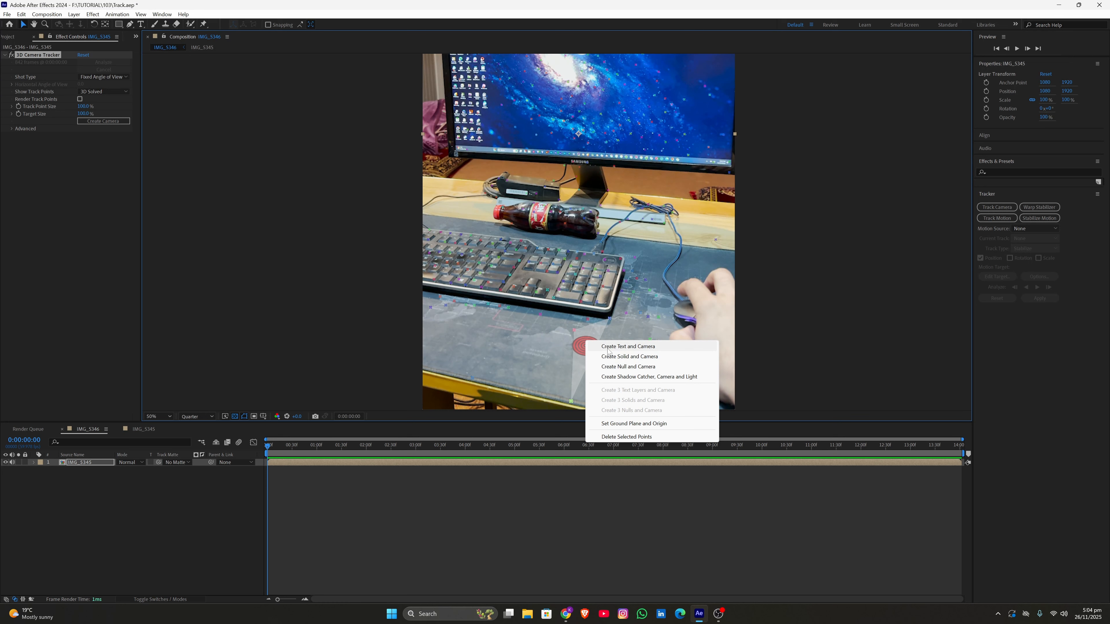
{"action": "left_click", "coordinate": [625, 357]}
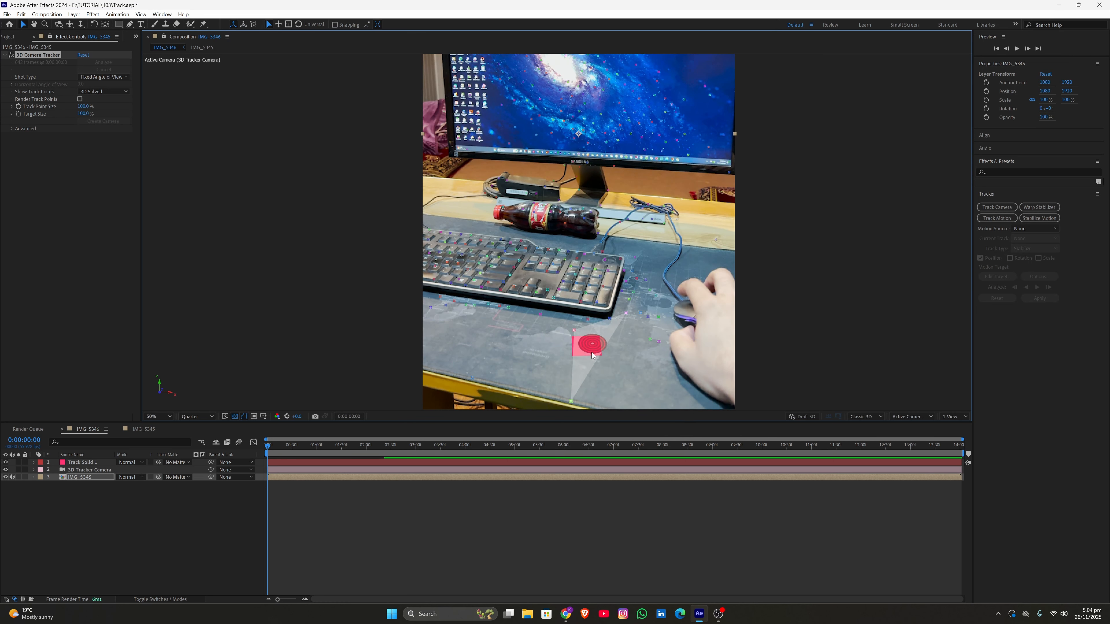
Rotate the pink track solid in its desk plane and scale it up to about 483%
{"action": "left_click", "coordinate": [92, 470]}
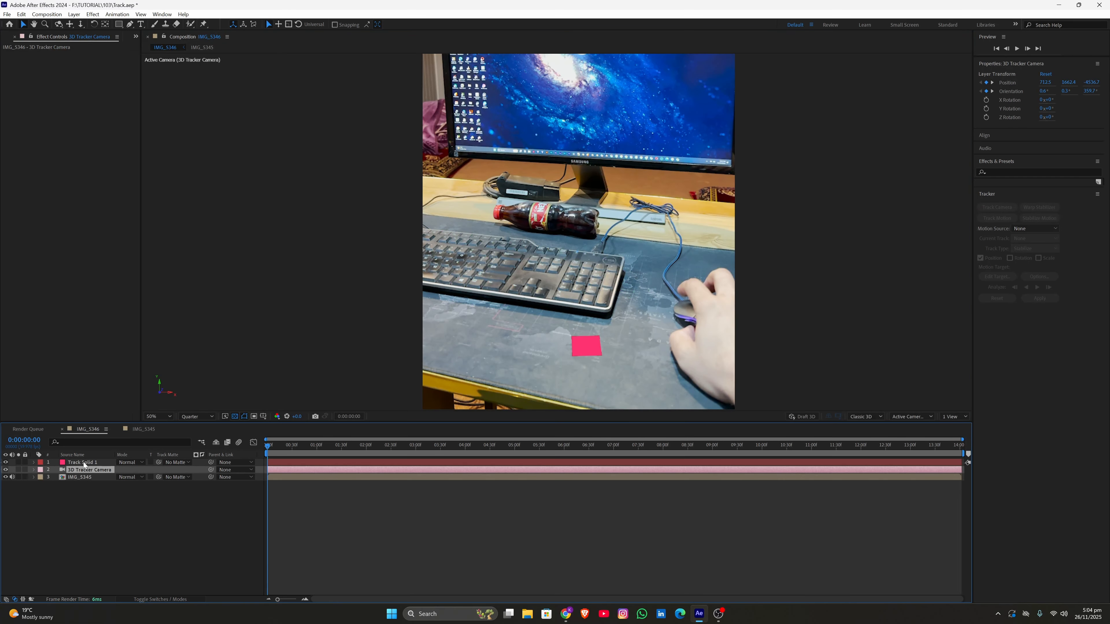
{"action": "left_click", "coordinate": [84, 462]}
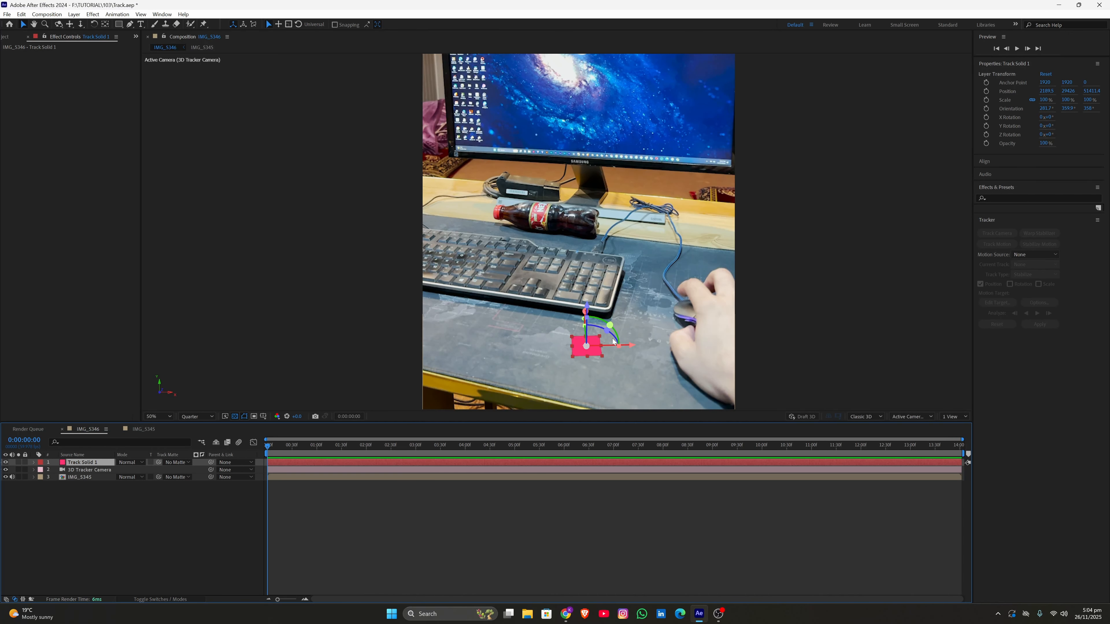
{"action": "left_click_drag", "start_coordinate": [610, 326], "coordinate": [613, 335]}
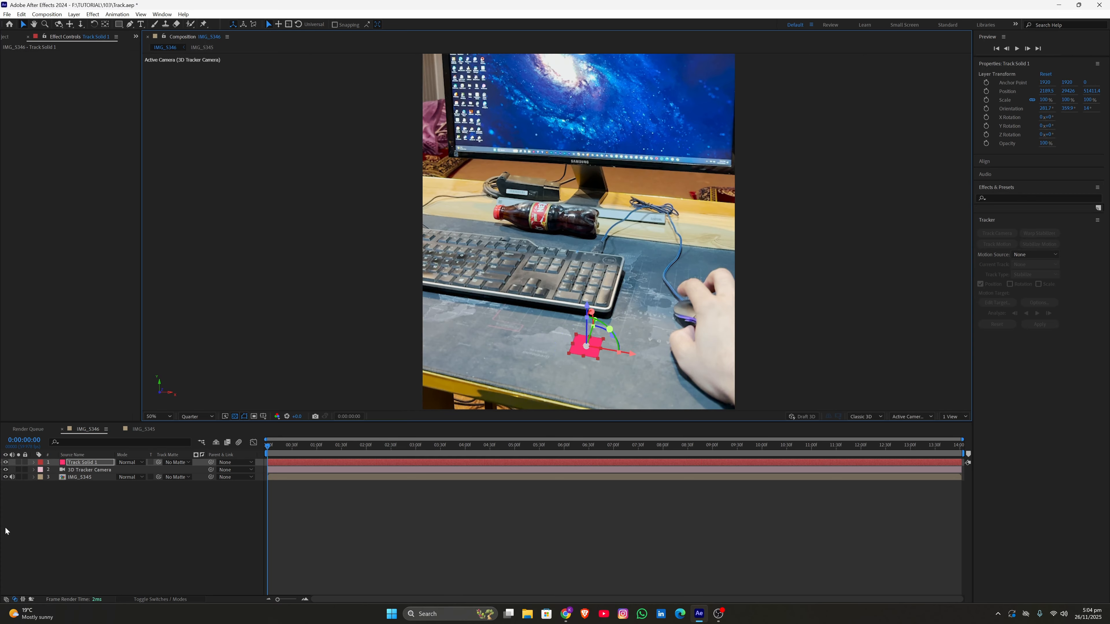
{"action": "key", "text": "s"}
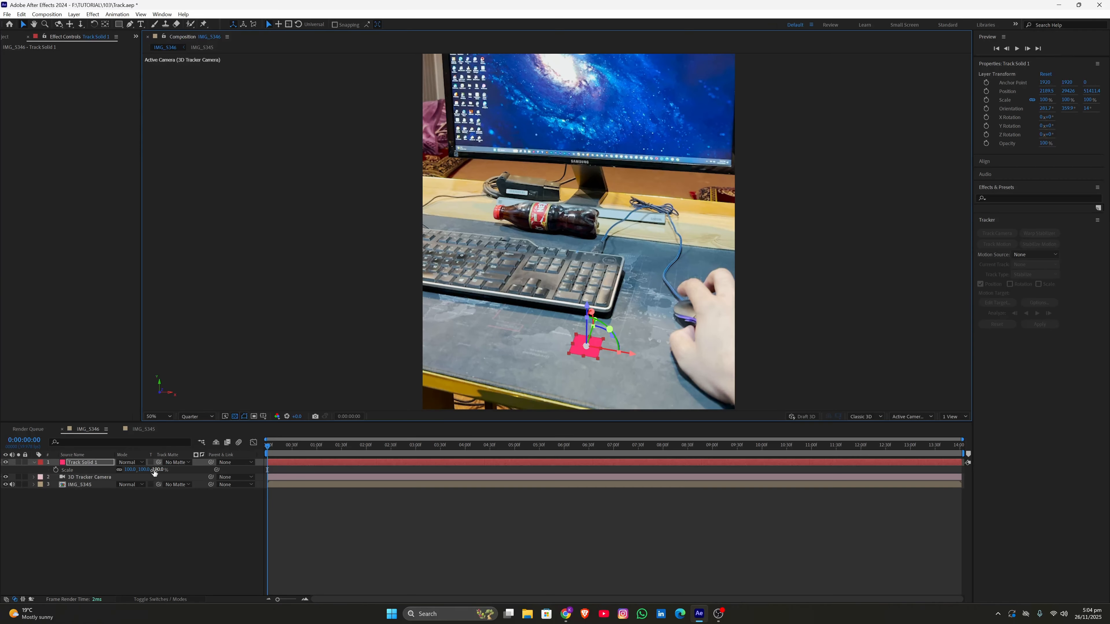
{"action": "left_click_drag", "start_coordinate": [154, 473], "coordinate": [345, 493]}
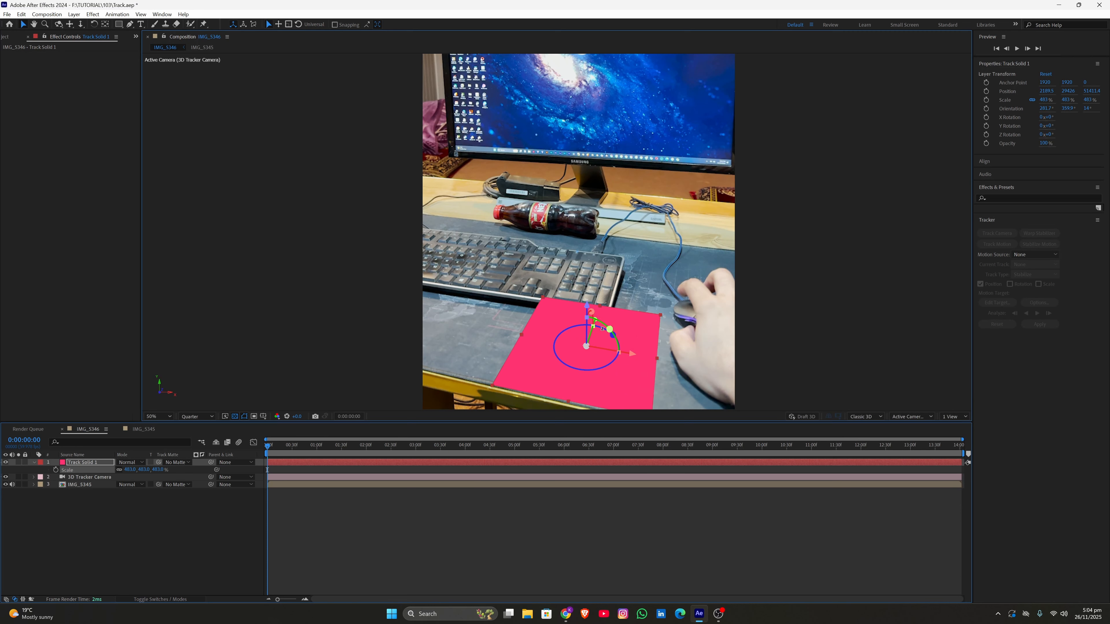
{"action": "left_click_drag", "start_coordinate": [597, 324], "coordinate": [602, 327]}
Create a solid from a large group of 3D Camera Tracker points on the monitor screen
{"action": "middle_click_drag", "start_coordinate": [643, 188], "coordinate": [621, 298]}
{"action": "left_click", "coordinate": [94, 485]}
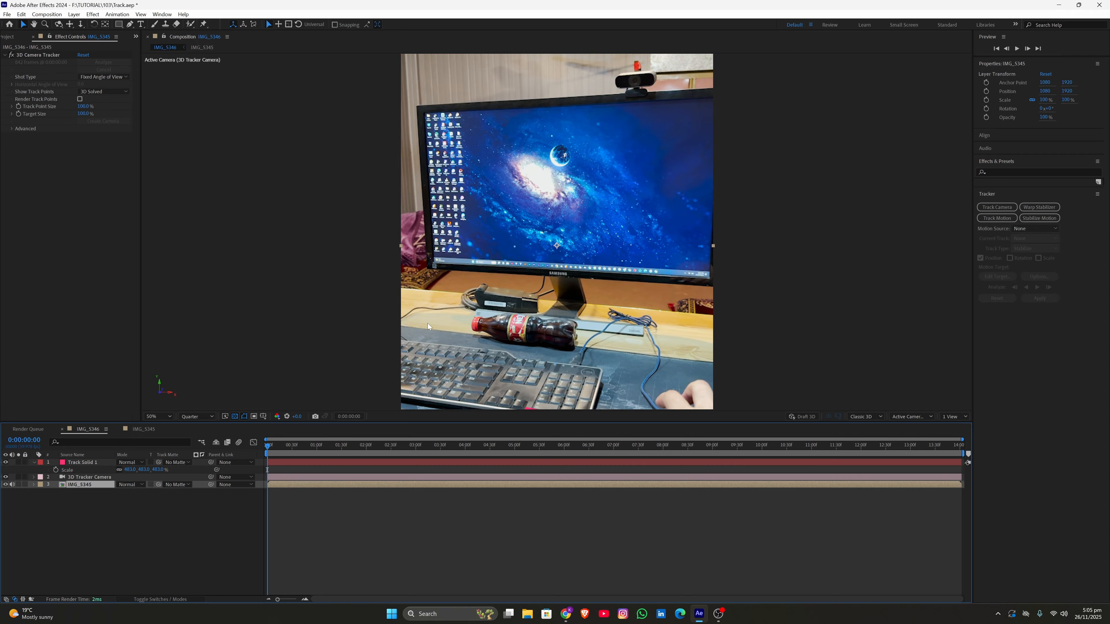
{"action": "left_click", "coordinate": [42, 55]}
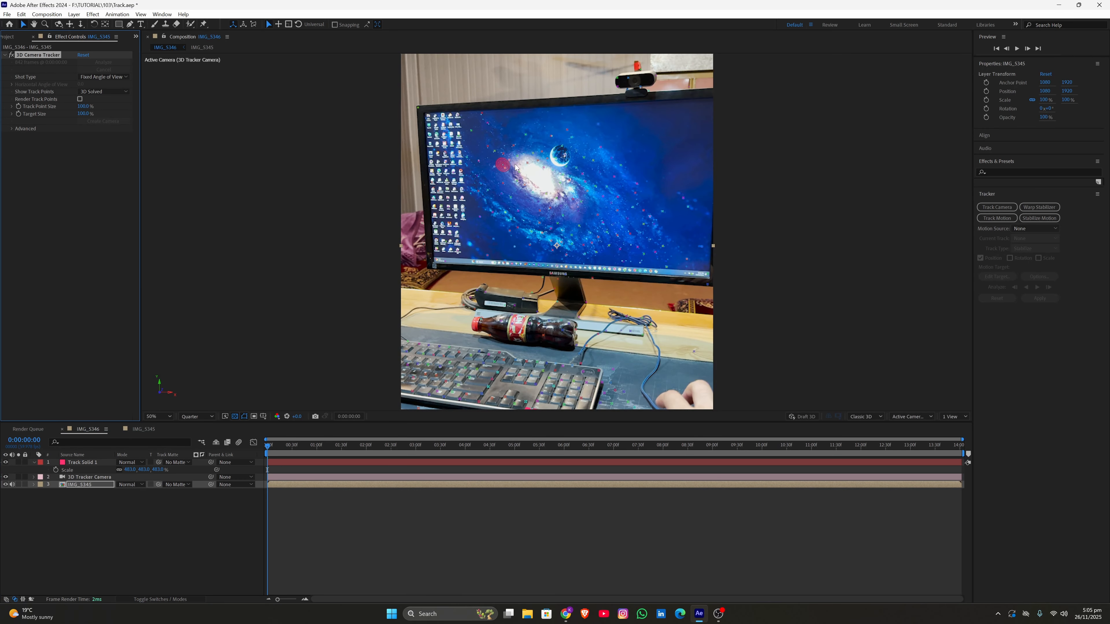
{"action": "mouse_move", "coordinate": [612, 125]}
{"action": "left_mouse_down"}
{"action": "mouse_move", "coordinate": [521, 122]}
{"action": "mouse_move", "coordinate": [511, 234]}
{"action": "mouse_move", "coordinate": [612, 262]}
{"action": "mouse_move", "coordinate": [691, 245]}
{"action": "mouse_move", "coordinate": [697, 210]}
{"action": "mouse_move", "coordinate": [673, 173]}
{"action": "mouse_move", "coordinate": [566, 151]}
{"action": "left_mouse_up"}
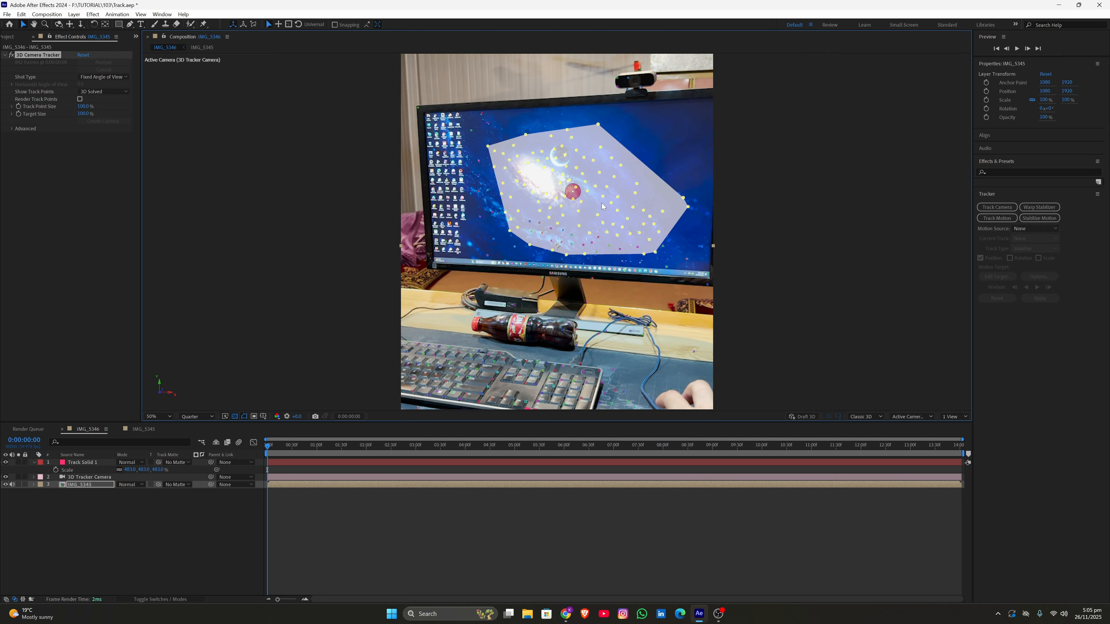
{"action": "right_click", "coordinate": [569, 186]}
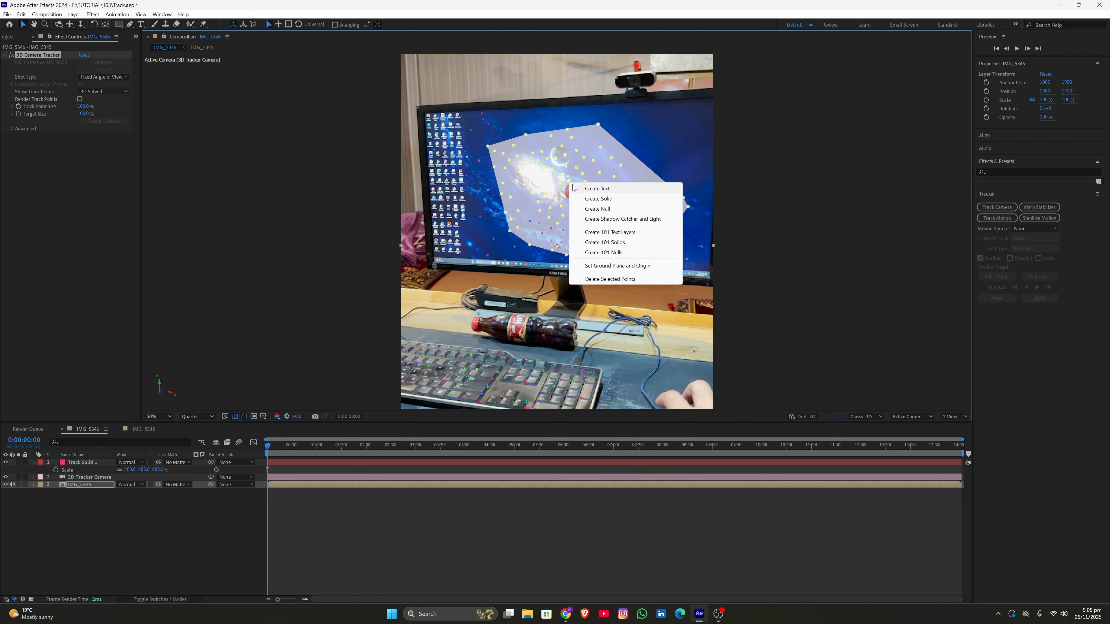
{"action": "left_click", "coordinate": [625, 198]}
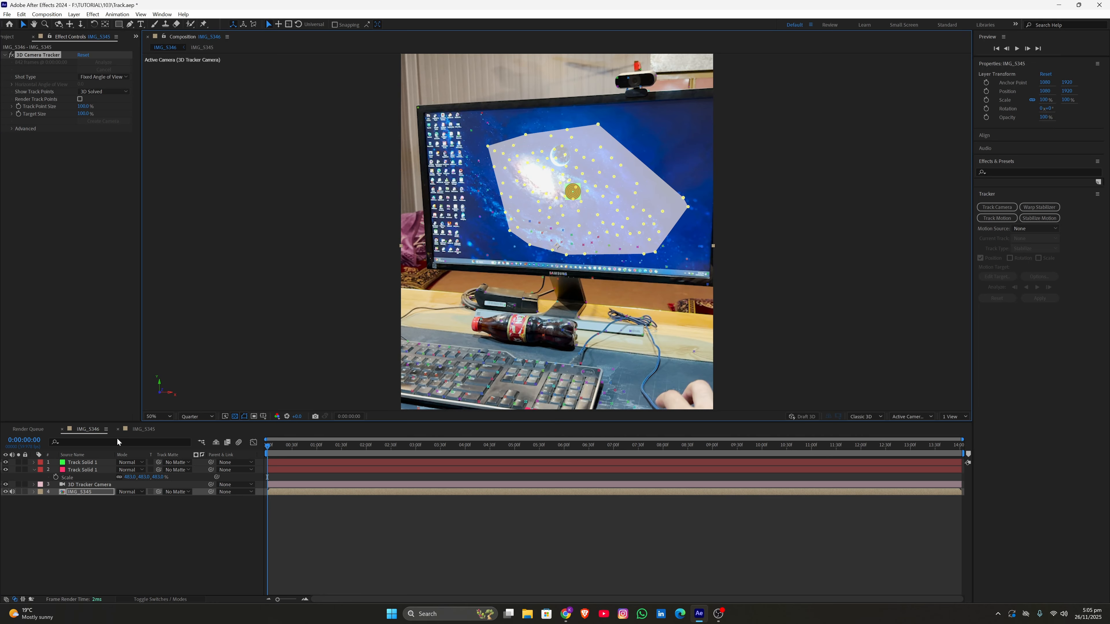
Scale the green monitor solid to about 984% and align its rotation and position with the screen
{"action": "left_click", "coordinate": [81, 462]}
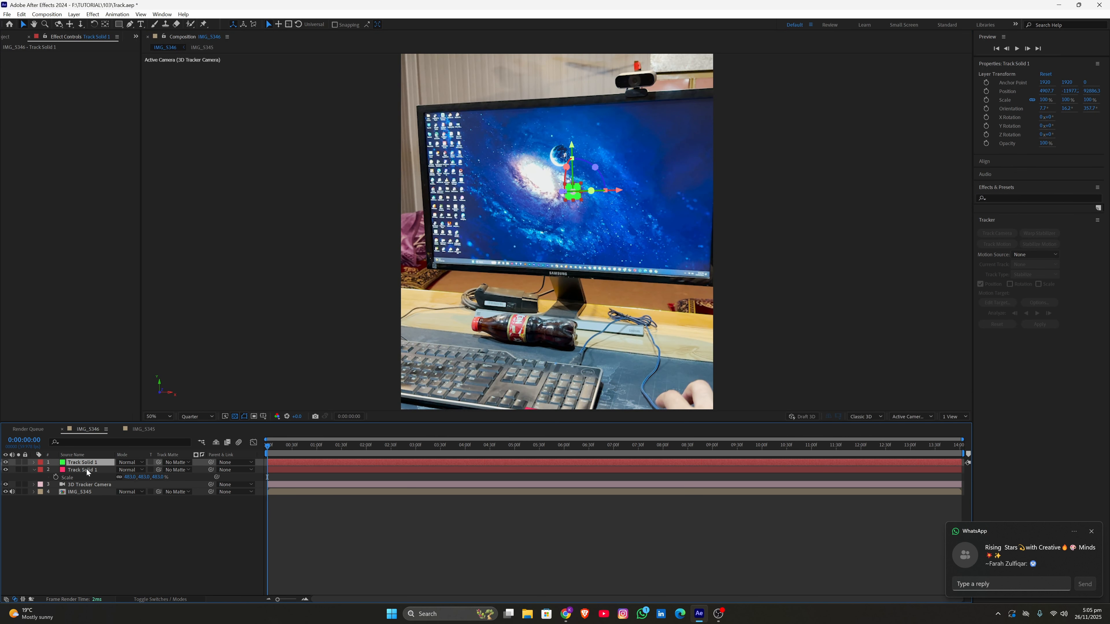
{"action": "key", "text": "s"}
{"action": "left_click_drag", "start_coordinate": [124, 470], "coordinate": [582, 543]}
{"action": "left_click_drag", "start_coordinate": [595, 167], "coordinate": [574, 139]}
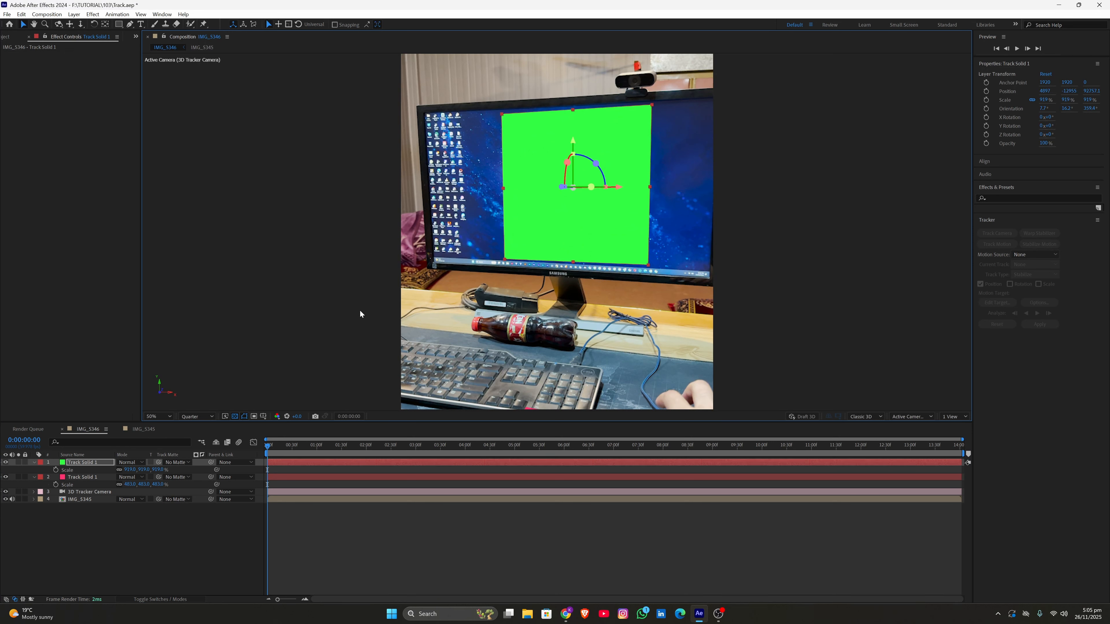
{"action": "left_click_drag", "start_coordinate": [143, 470], "coordinate": [183, 479]}
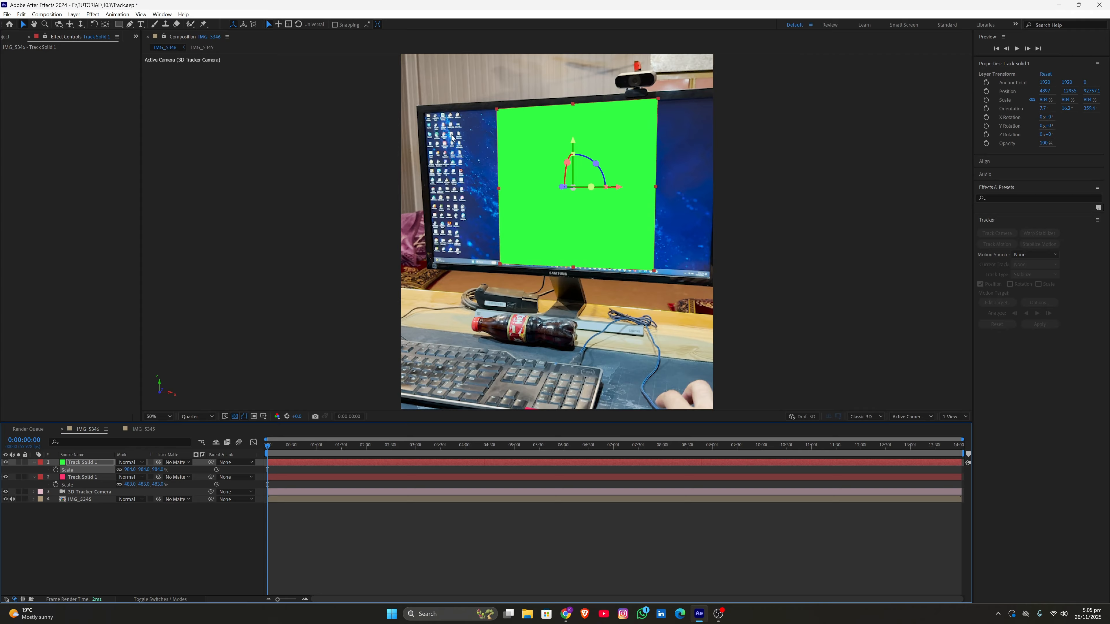
{"action": "left_click", "coordinate": [782, 198]}
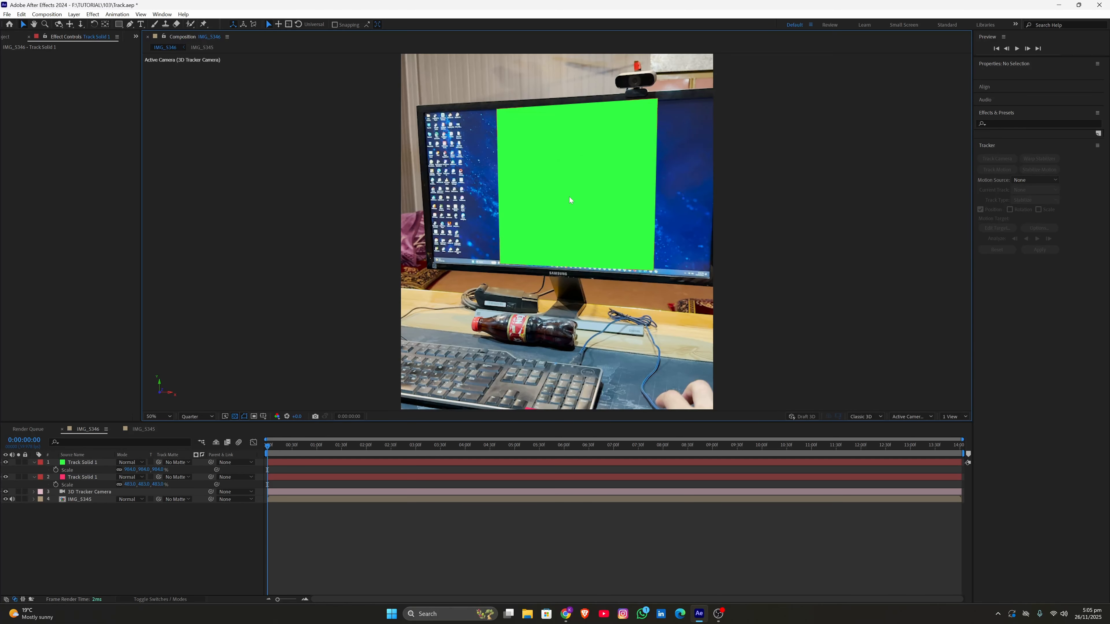
Examine the pink and green solids up close and scrub through the footage to check how they follow the desk and monitor
{"action": "key", "text": "comma"}
{"action": "key", "text": "comma"}
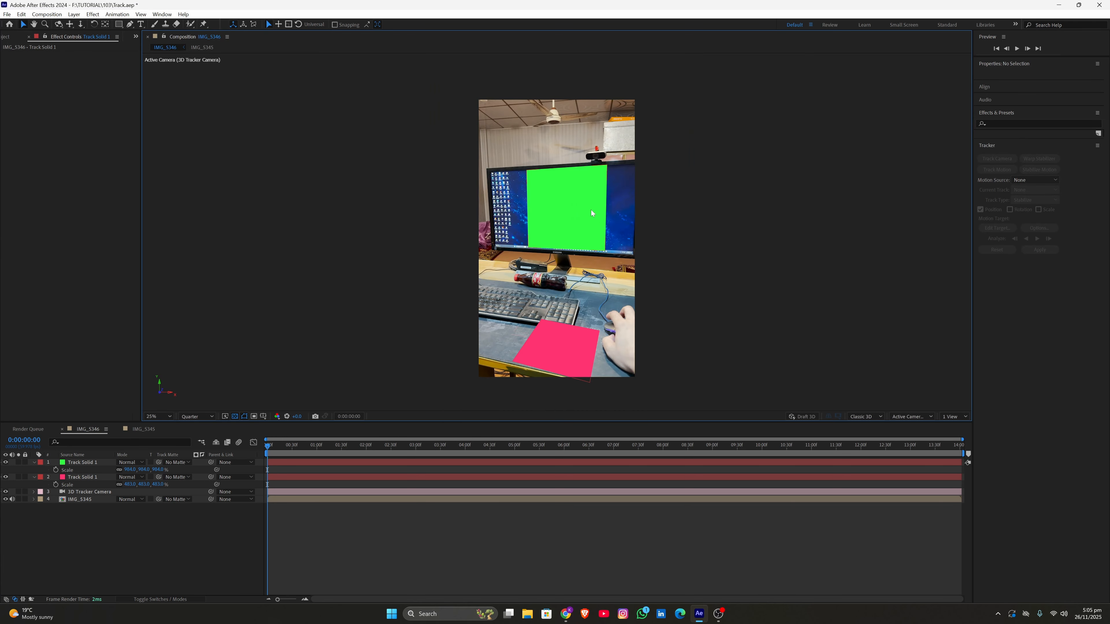
{"action": "key", "text": "period"}
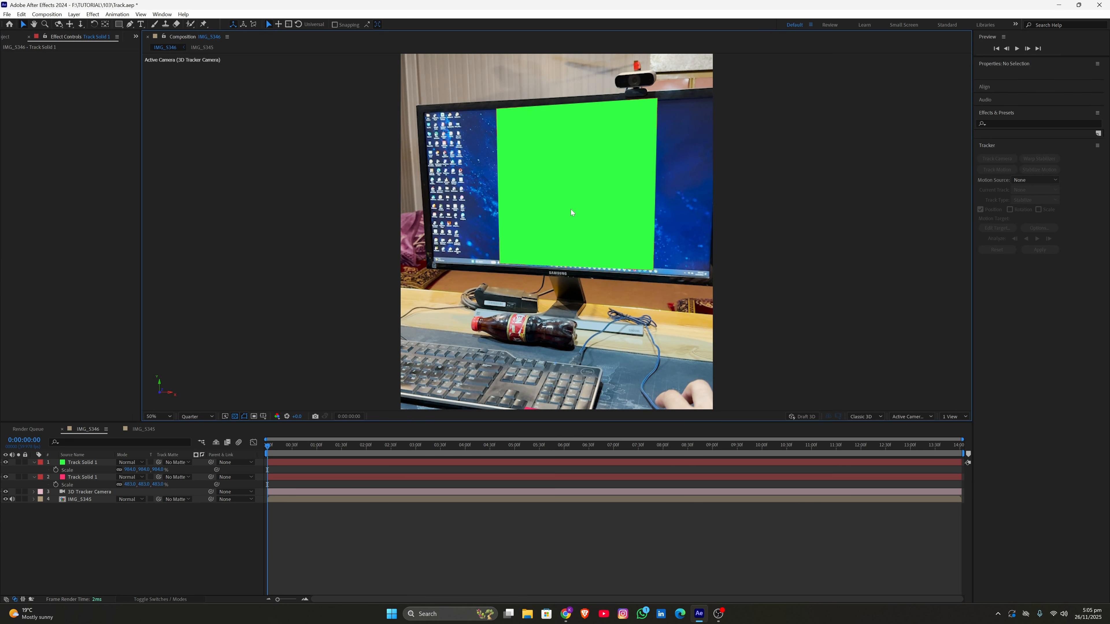
{"action": "middle_click_drag", "start_coordinate": [606, 336], "coordinate": [587, 194]}
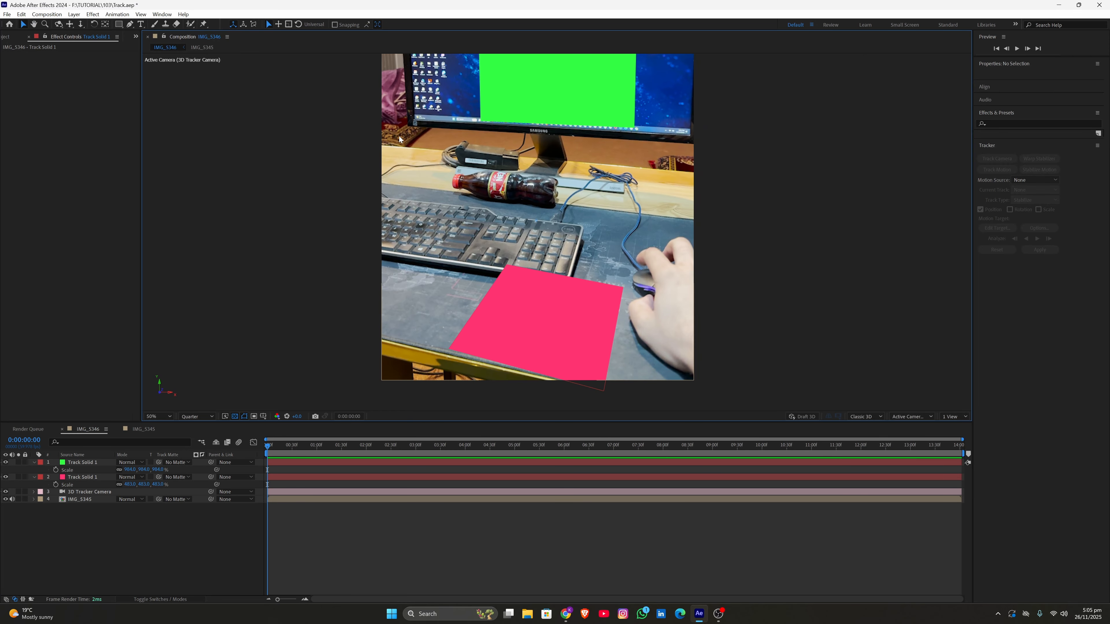
{"action": "scroll", "coordinate": [590, 179], "scroll_direction": "down", "scroll_amount": 2}
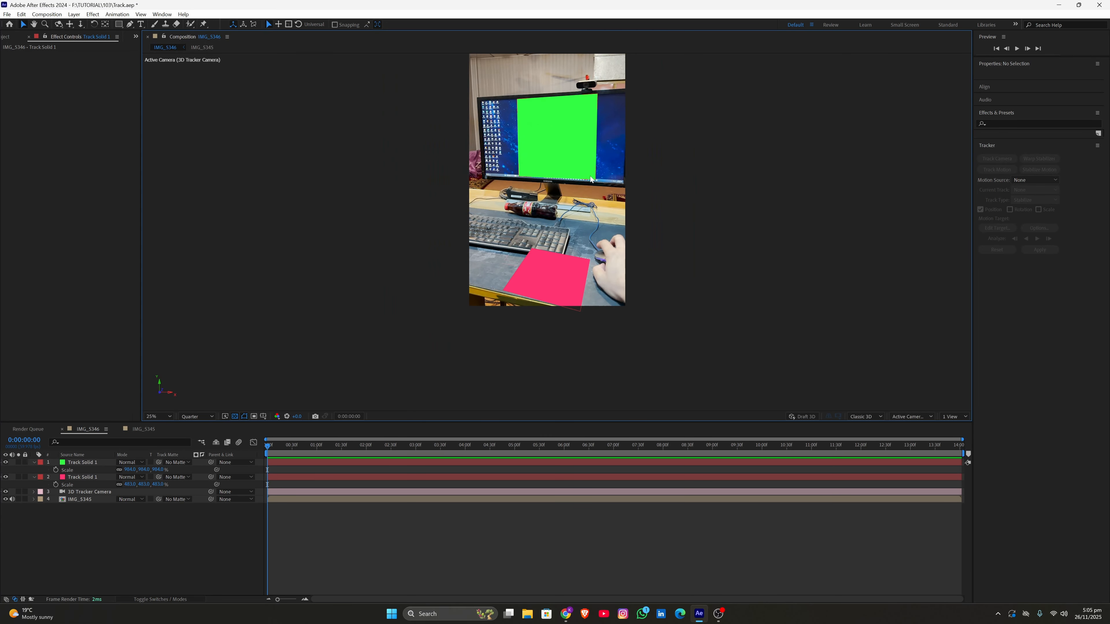
{"action": "middle_click_drag", "start_coordinate": [590, 178], "coordinate": [584, 282]}
{"action": "left_click", "coordinate": [1092, 534]}
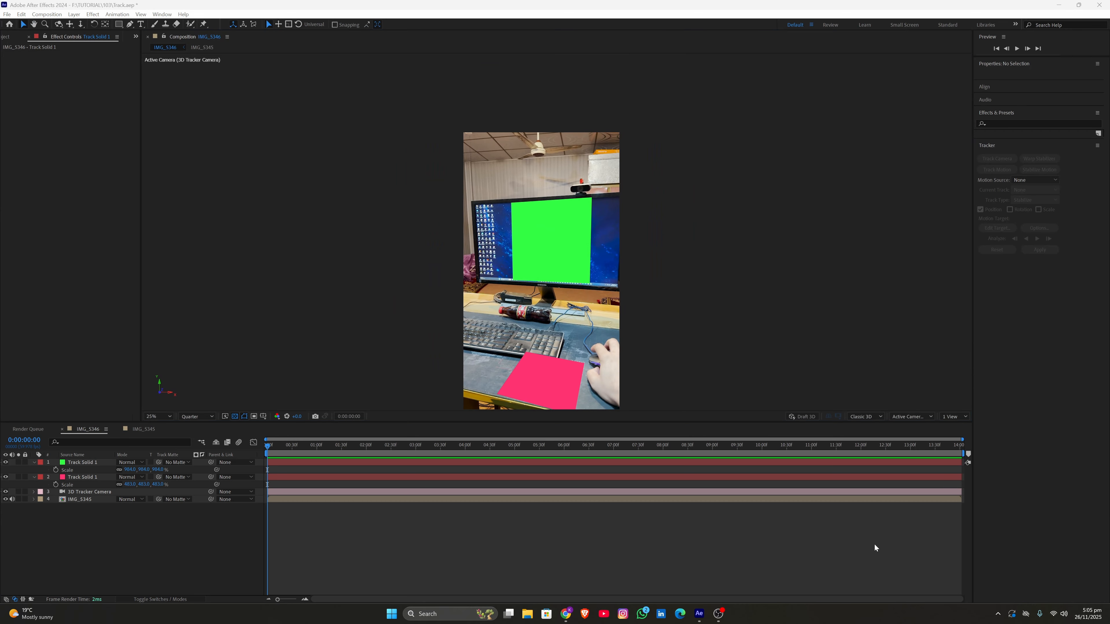
{"action": "left_click", "coordinate": [303, 446]}
{"action": "left_click_drag", "start_coordinate": [303, 448], "coordinate": [327, 516]}
{"action": "left_click_drag", "start_coordinate": [504, 517], "coordinate": [197, 522]}
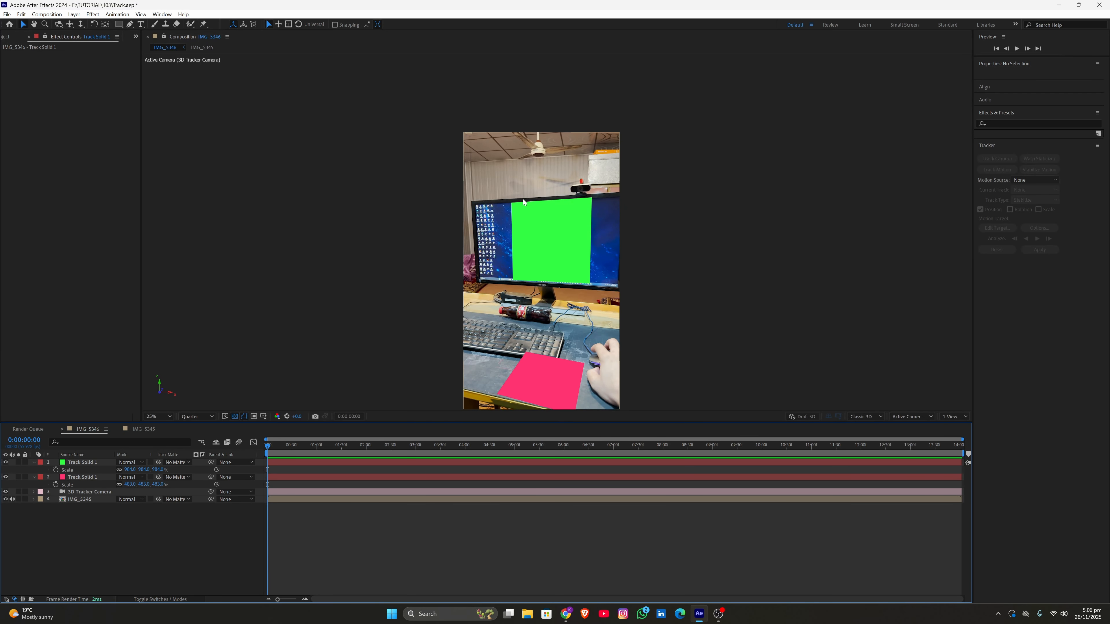
{"action": "scroll", "coordinate": [541, 219], "scroll_direction": "up", "scroll_amount": 2}
{"action": "scroll", "coordinate": [563, 188], "scroll_direction": "down", "scroll_amount": 2}
Create another solid from the 3D Camera Tracker points on the desk between the keyboard and the blue cable
{"action": "left_click", "coordinate": [77, 499]}
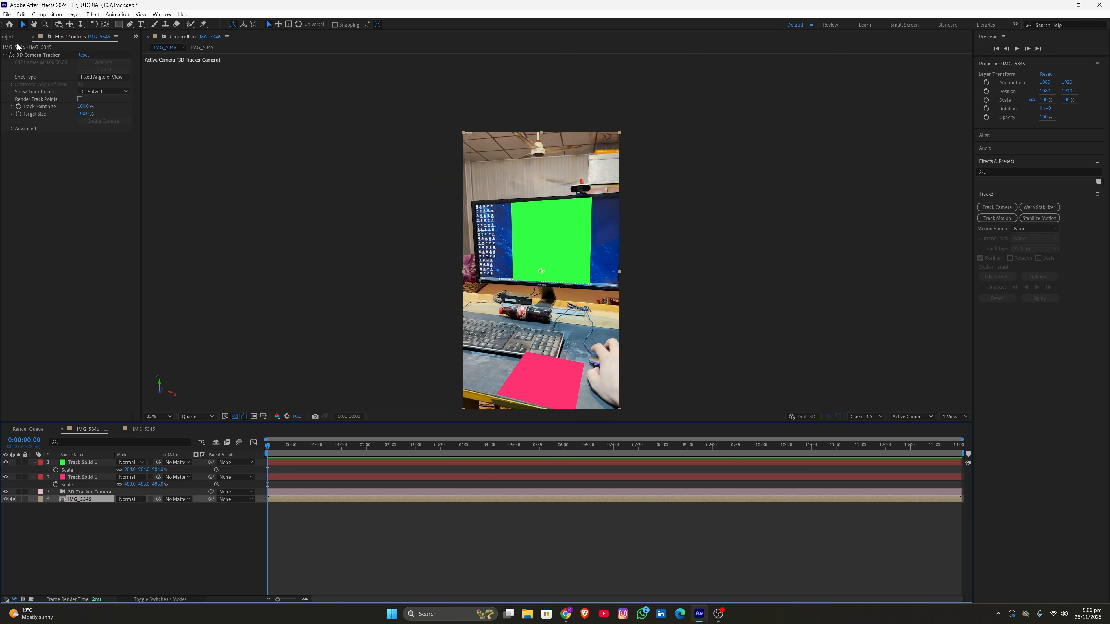
{"action": "left_click", "coordinate": [26, 55]}
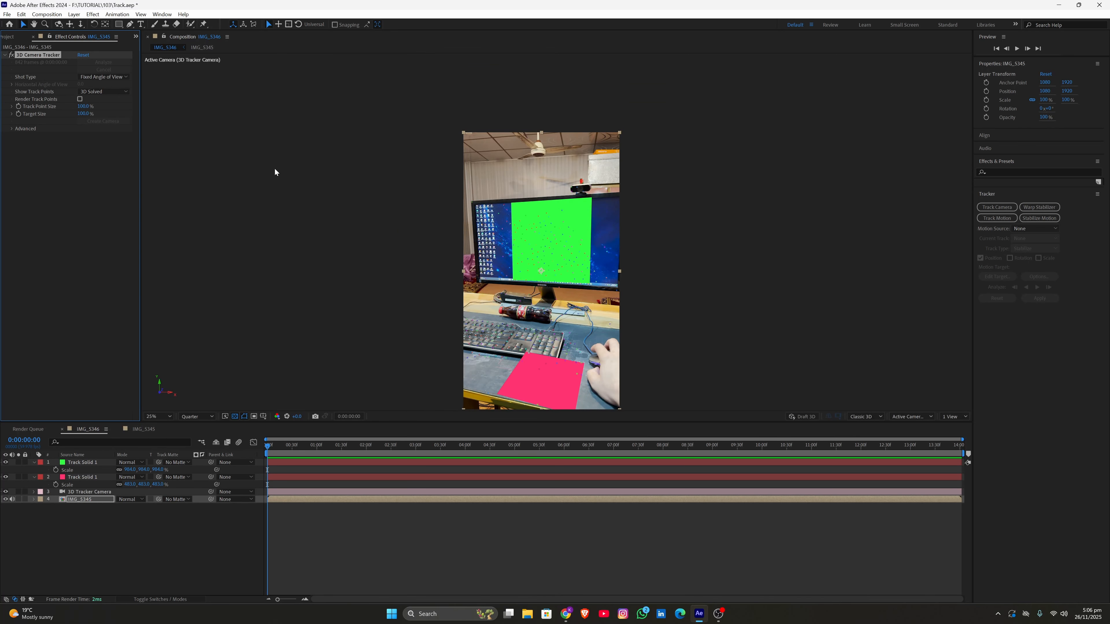
{"action": "scroll", "coordinate": [518, 318], "scroll_direction": "up", "scroll_amount": 4}
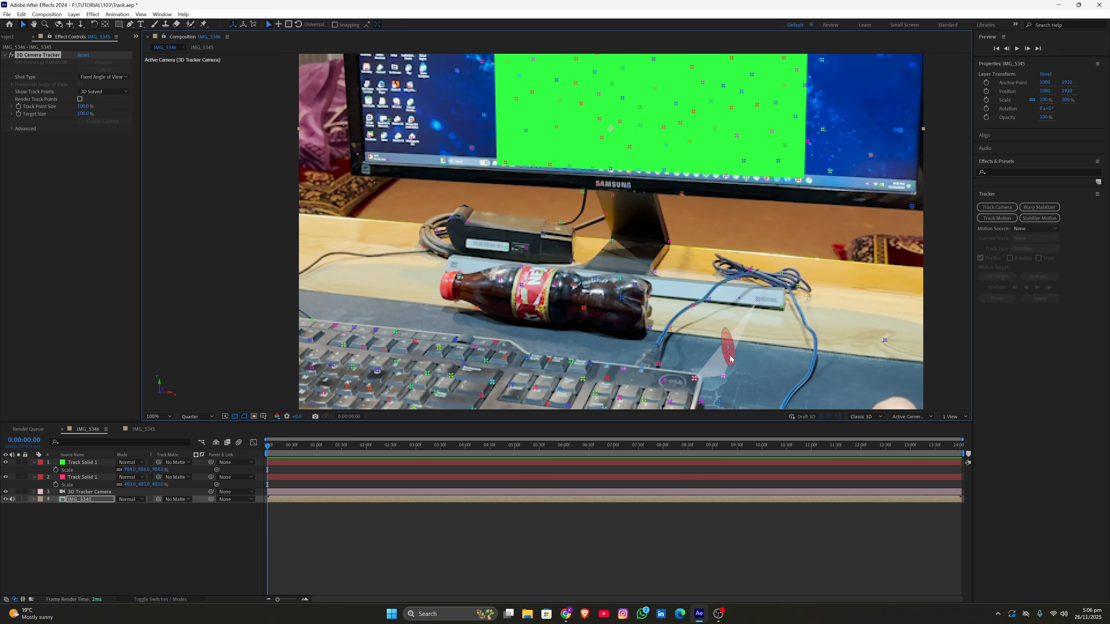
{"action": "right_click", "coordinate": [771, 353]}
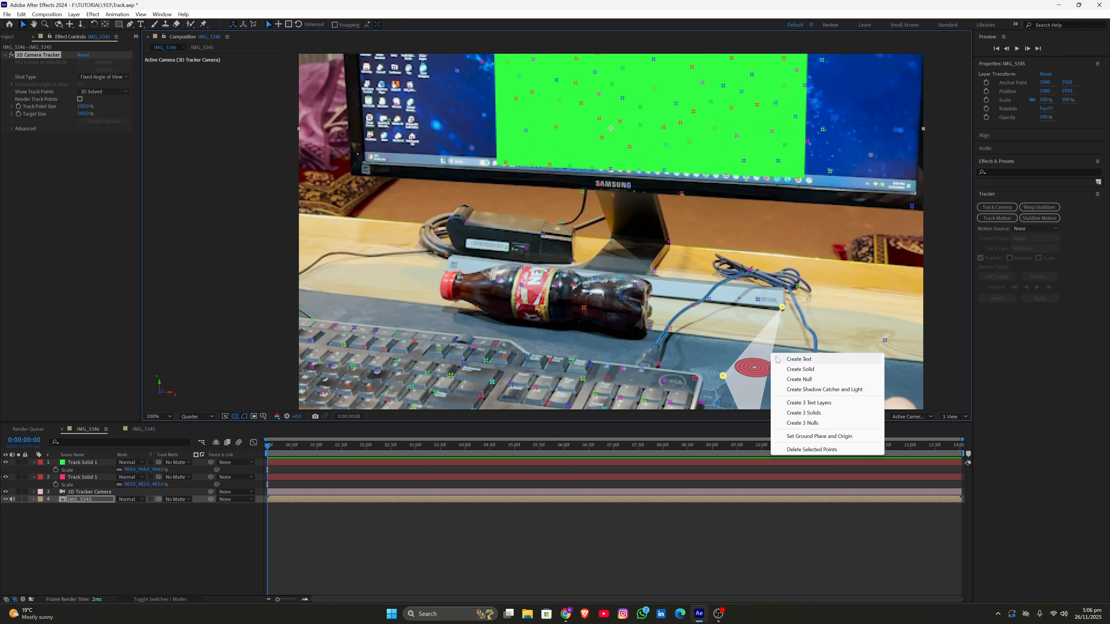
{"action": "left_click", "coordinate": [788, 371]}
Create one more solid from the track points on the keyboard's letter keys
{"action": "middle_click_drag", "start_coordinate": [401, 387], "coordinate": [563, 304]}
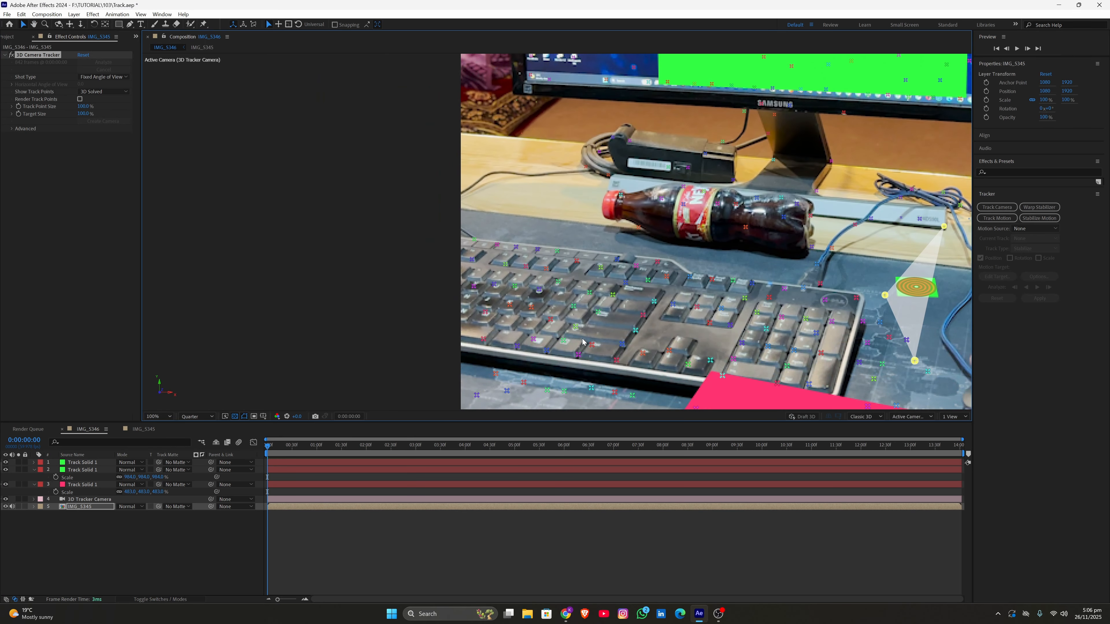
{"action": "right_click", "coordinate": [555, 306]}
{"action": "left_click", "coordinate": [576, 320]}
{"action": "scroll", "coordinate": [761, 229], "scroll_direction": "down", "scroll_amount": 1}
{"action": "middle_click_drag", "start_coordinate": [765, 226], "coordinate": [772, 274]}
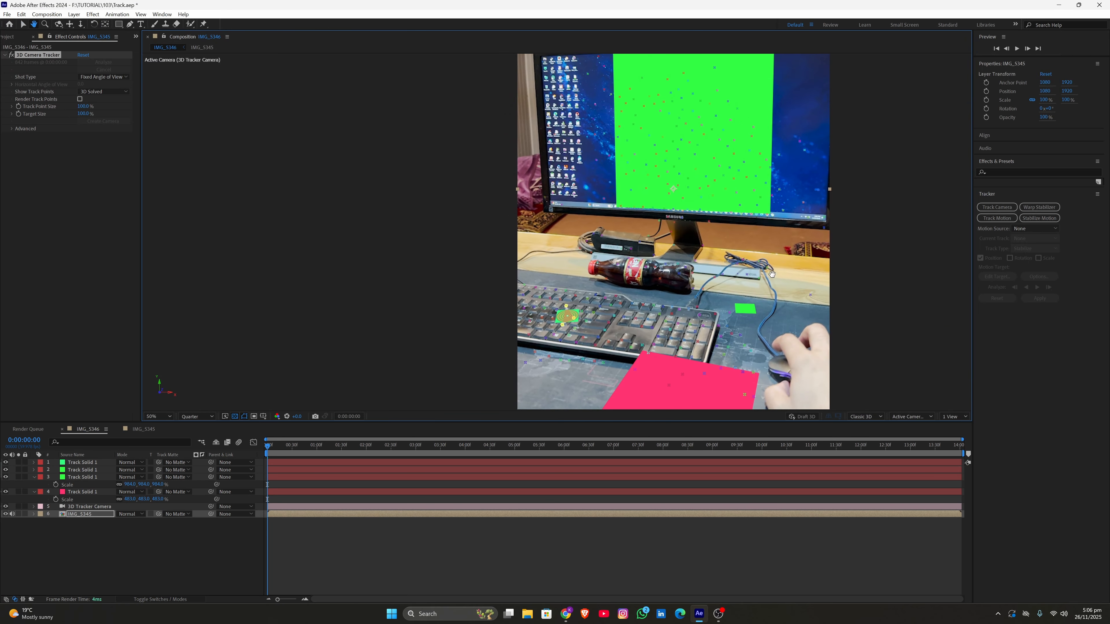
Create a solid from the 3D Camera Tracker points around the wooden desk area between the coiled cable, bottle cap and keyboard
{"action": "scroll", "coordinate": [620, 318], "scroll_direction": "up", "scroll_amount": 2}
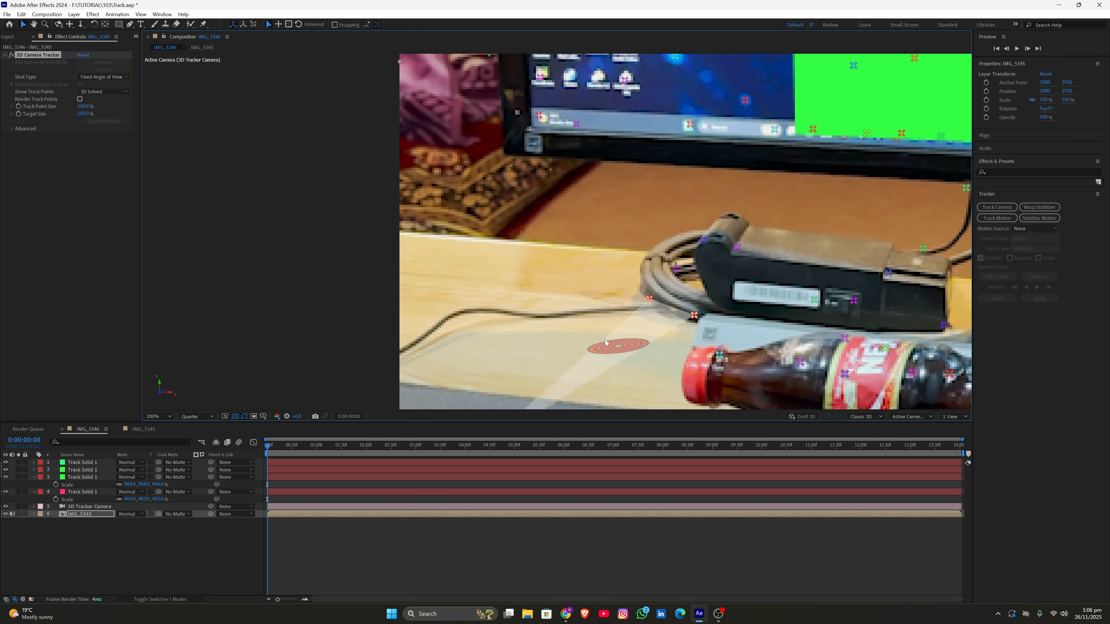
{"action": "scroll", "coordinate": [625, 343], "scroll_direction": "down", "scroll_amount": 1}
{"action": "right_click", "coordinate": [625, 344]}
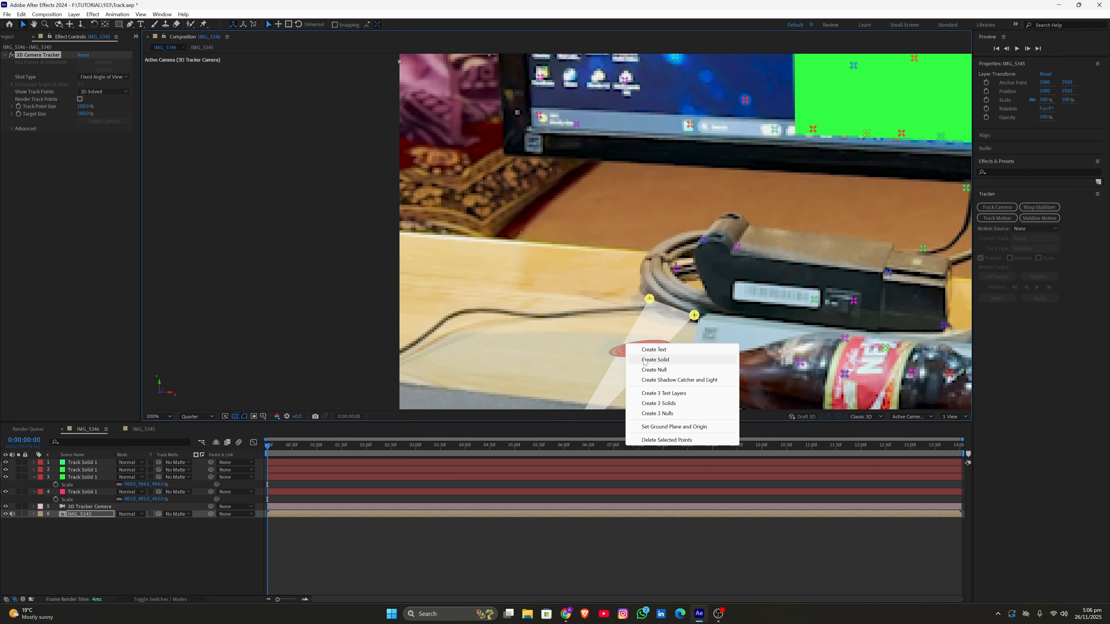
{"action": "left_click", "coordinate": [646, 358]}
{"action": "scroll", "coordinate": [566, 303], "scroll_direction": "down", "scroll_amount": 1}
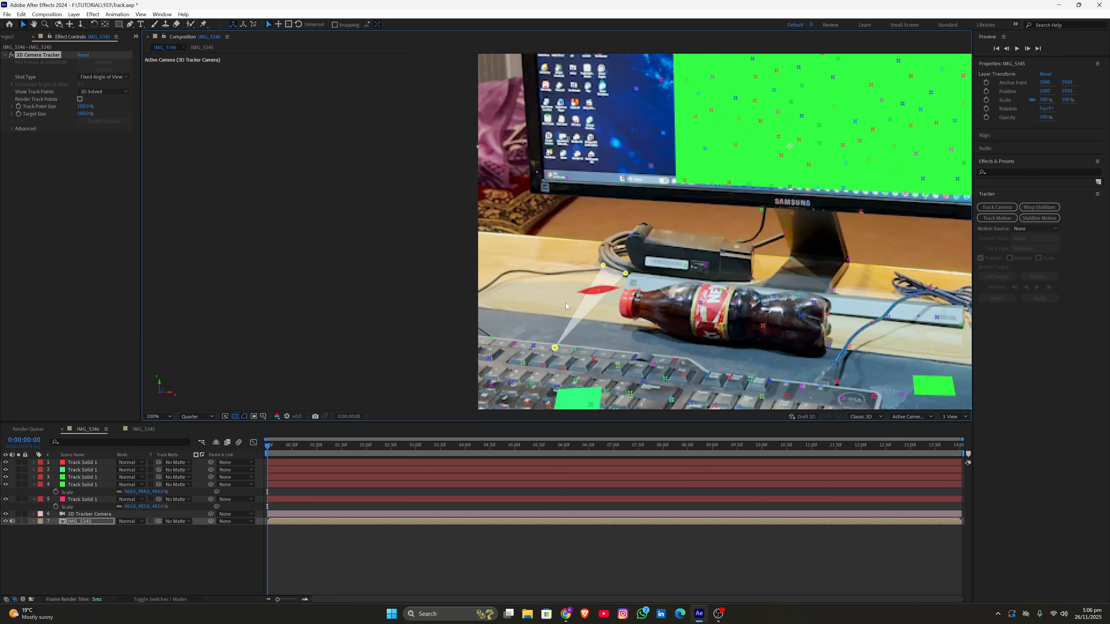
Set the composition preview resolution to Full and deselect all layers
{"action": "left_click", "coordinate": [211, 416]}
{"action": "left_click", "coordinate": [207, 436]}
{"action": "scroll", "coordinate": [792, 233], "scroll_direction": "down", "scroll_amount": 2}
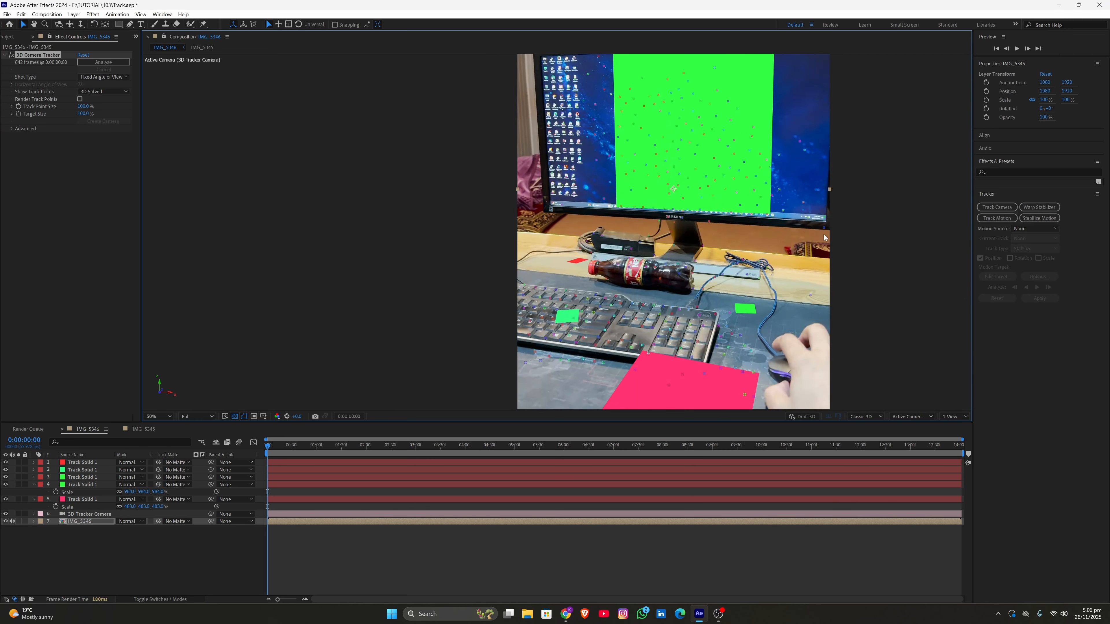
{"action": "scroll", "coordinate": [859, 209], "scroll_direction": "down", "scroll_amount": 4}
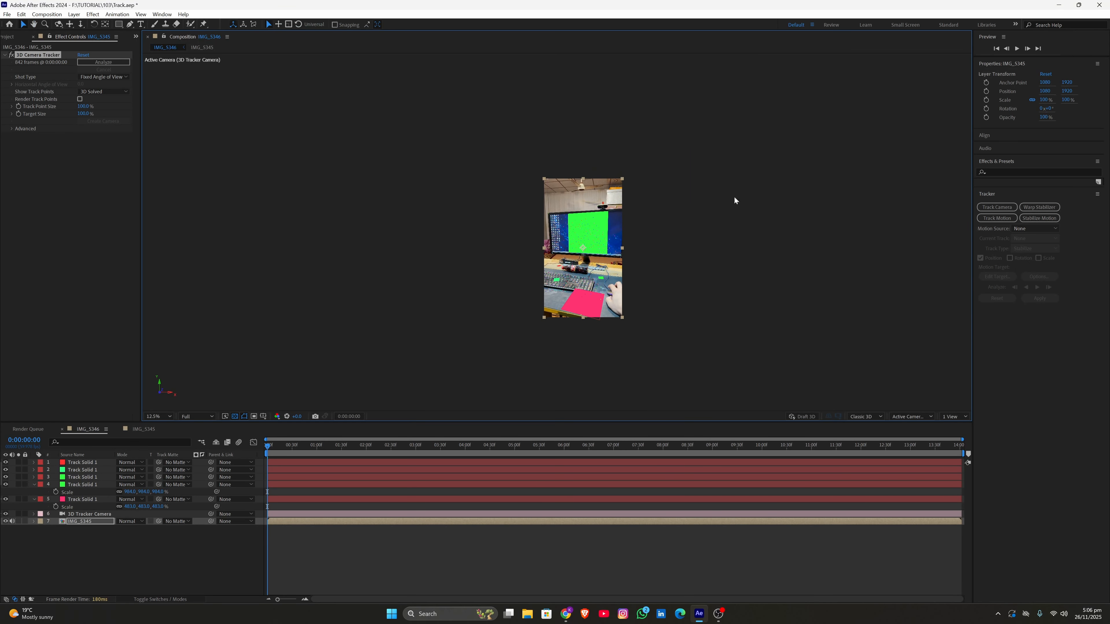
{"action": "left_click_drag", "start_coordinate": [354, 565], "coordinate": [295, 550]}
{"action": "key", "text": "period"}
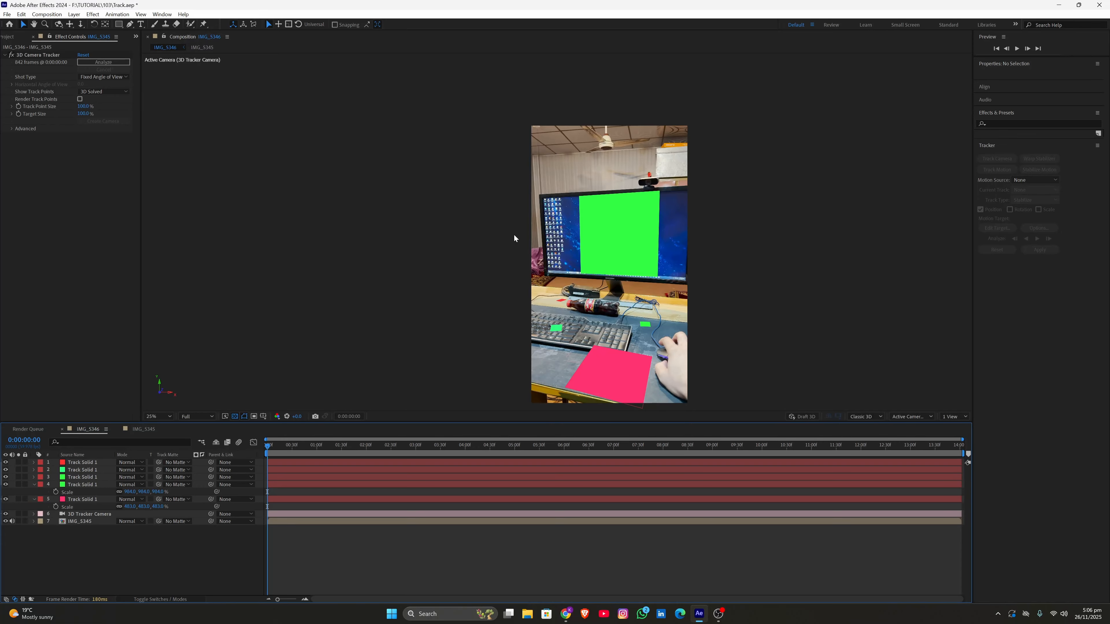
Save the Track.aep project
{"action": "left_click", "coordinate": [5, 15]}
{"action": "left_click", "coordinate": [24, 76]}
{"action": "left_click", "coordinate": [7, 14]}
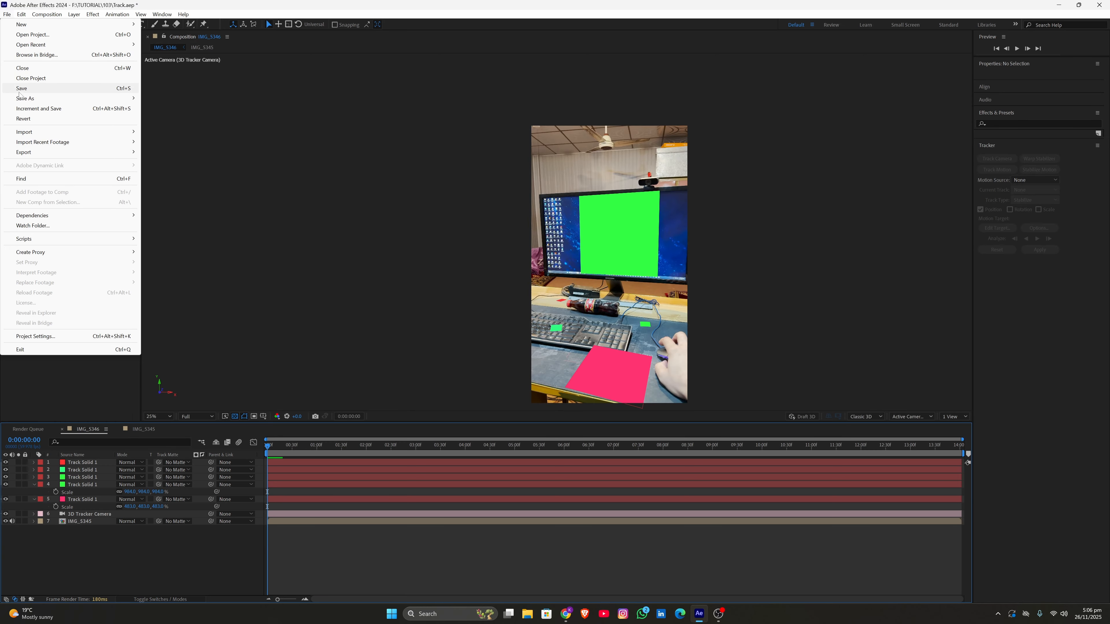
{"action": "left_click", "coordinate": [25, 76]}
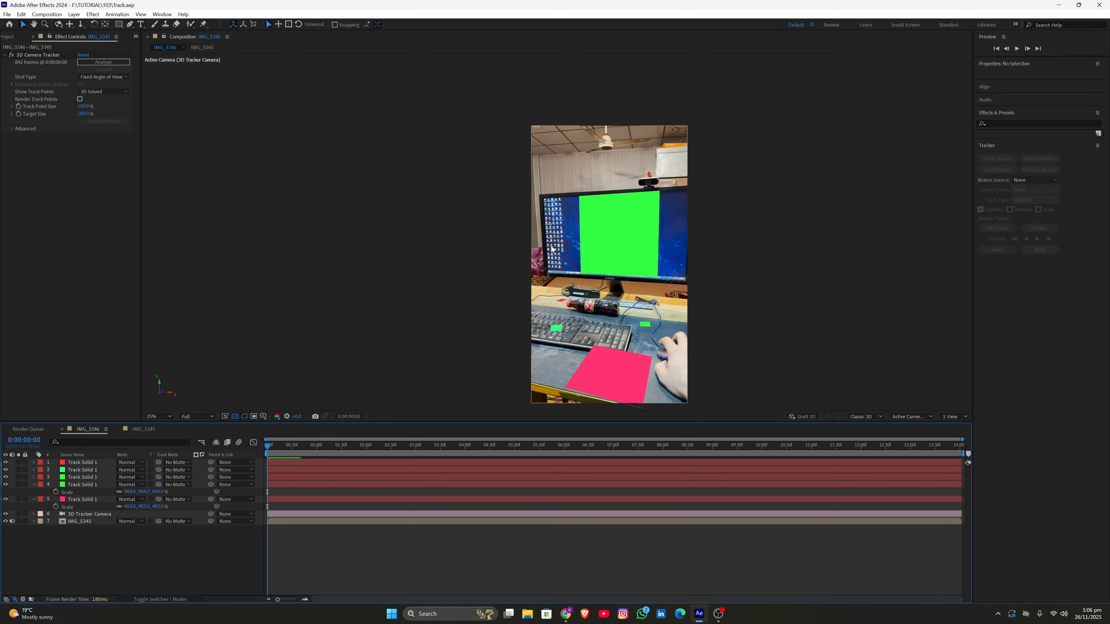
Switch to Chrome to look over the AeBlink product page on Superhive, and return to After Effects
{"action": "left_click", "coordinate": [567, 613]}
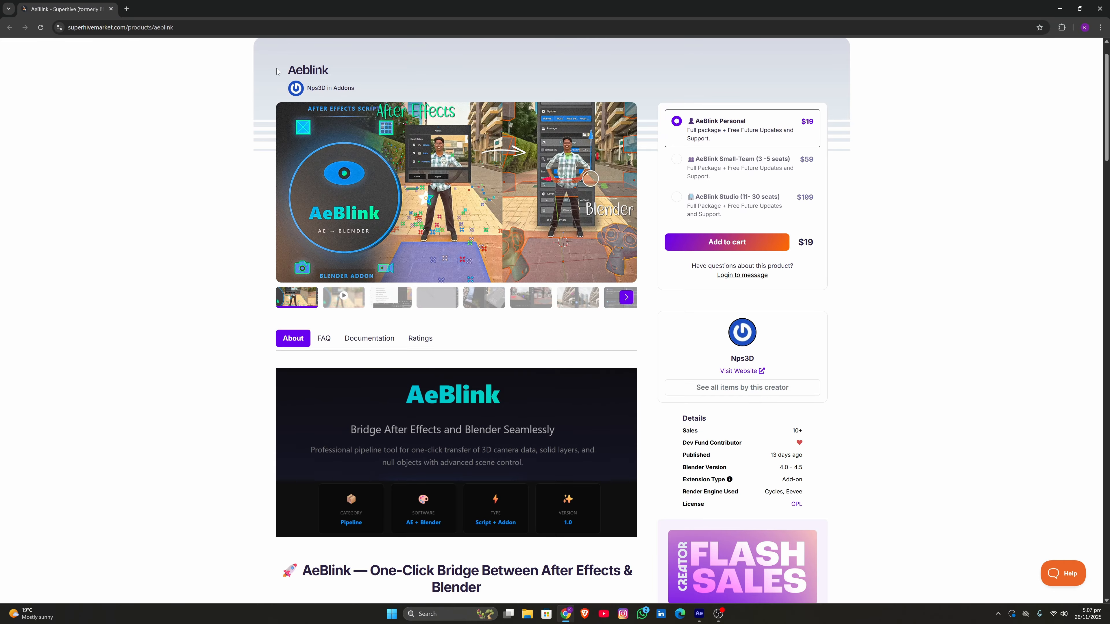
{"action": "scroll", "coordinate": [481, 306], "scroll_direction": "down", "scroll_amount": 2}
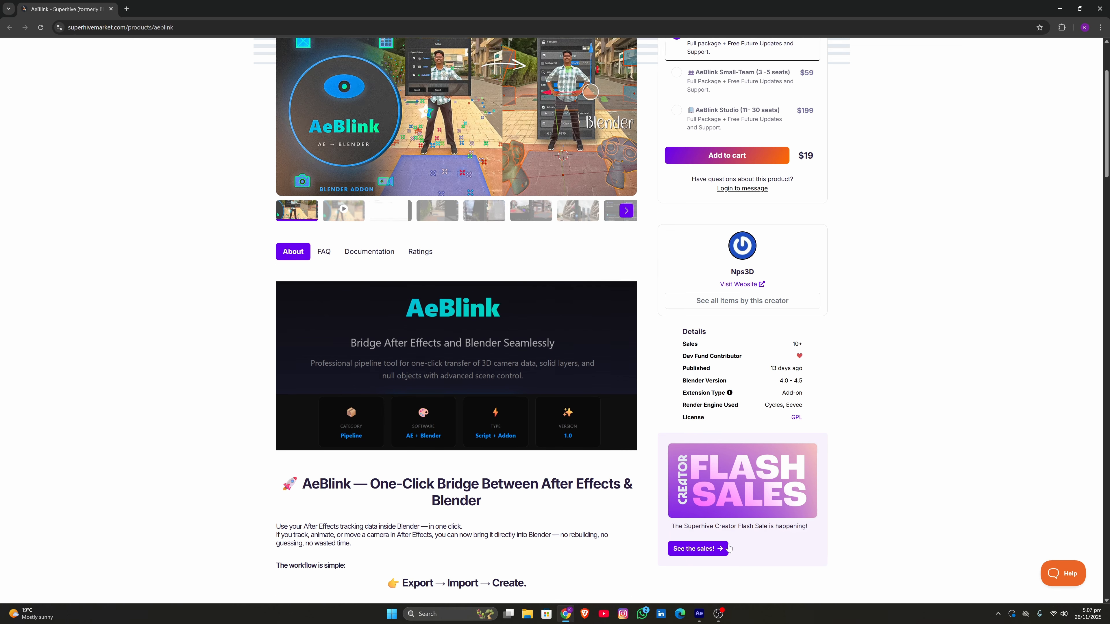
{"action": "left_click", "coordinate": [705, 613]}
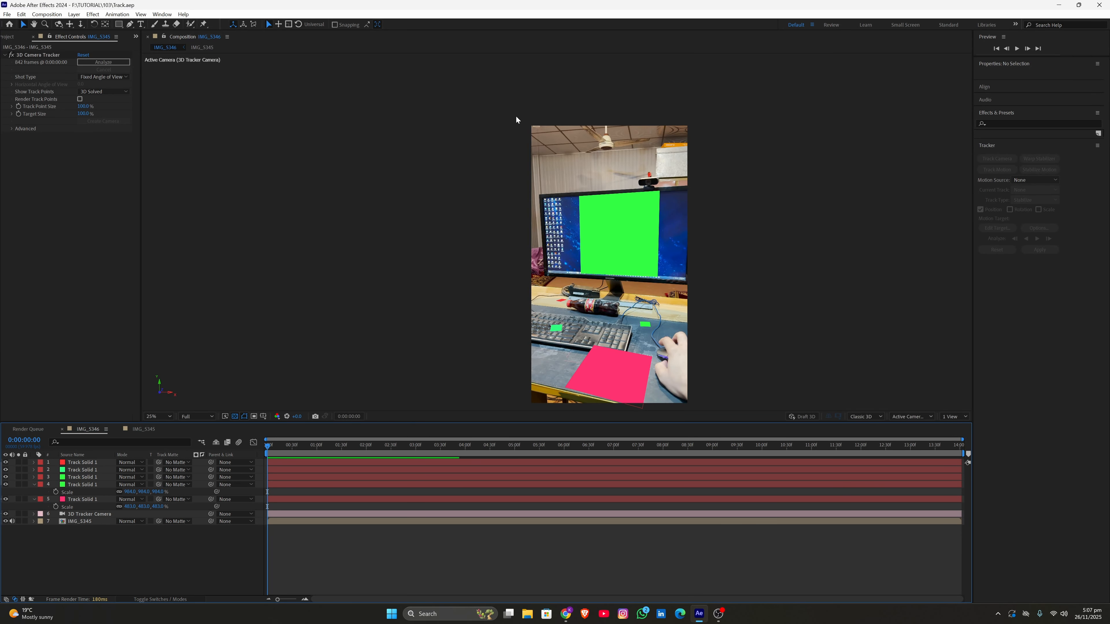
{"action": "left_click", "coordinate": [566, 613]}
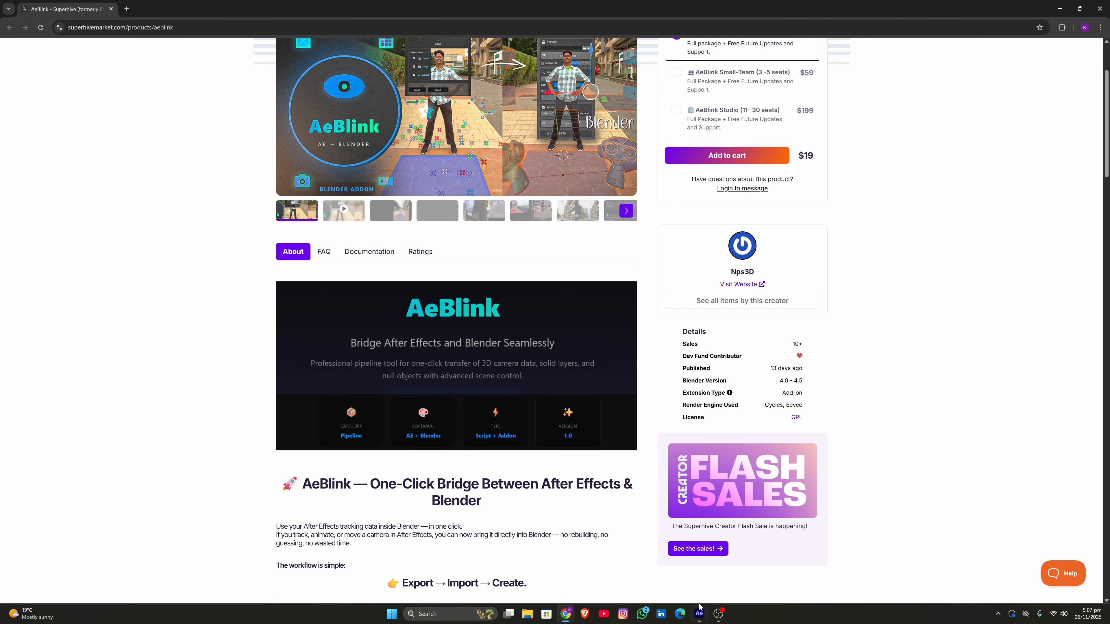
{"action": "left_click", "coordinate": [699, 614]}
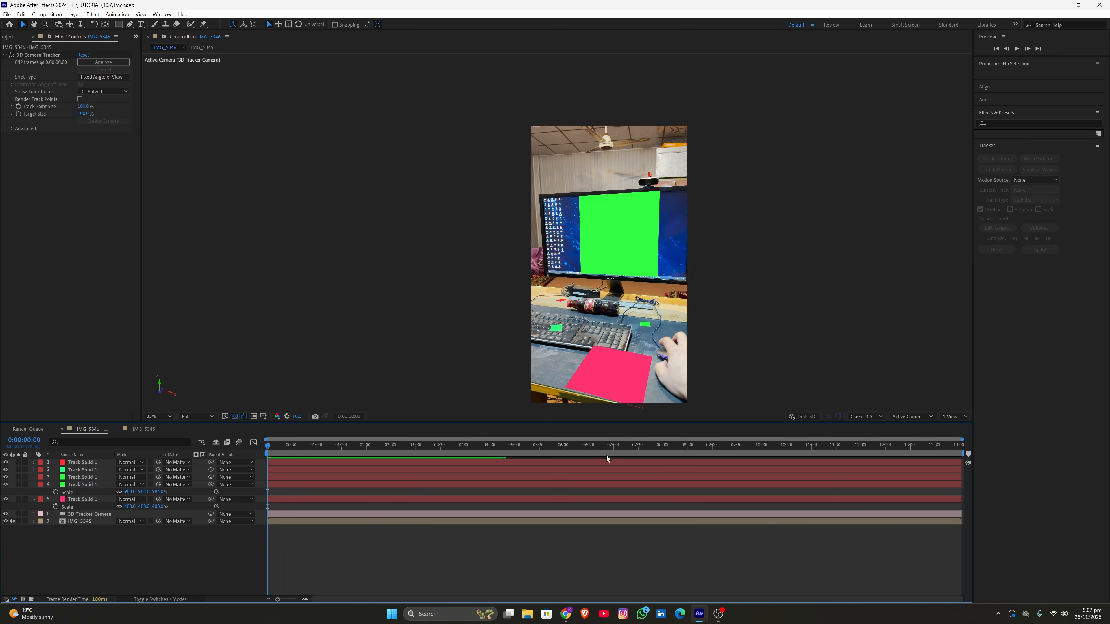
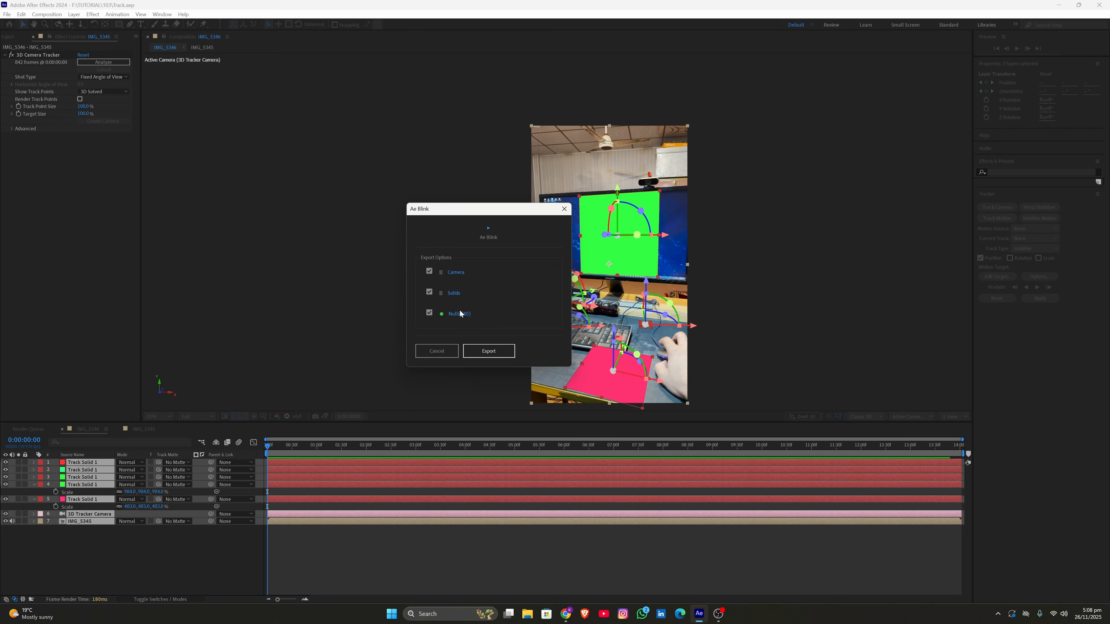
Export the camera, solids and nulls with Ae Blink as a JSON file named Track in the F: drive's TUTORIAL\103 folder
{"action": "left_click", "coordinate": [473, 352]}
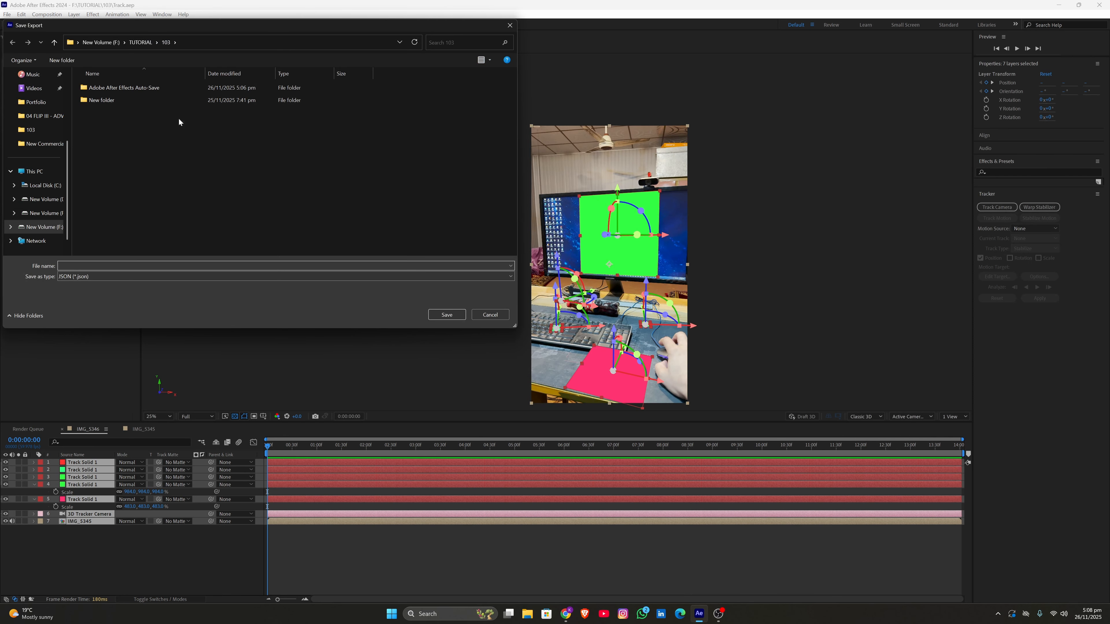
{"action": "left_click_drag", "start_coordinate": [191, 21], "coordinate": [284, 47]}
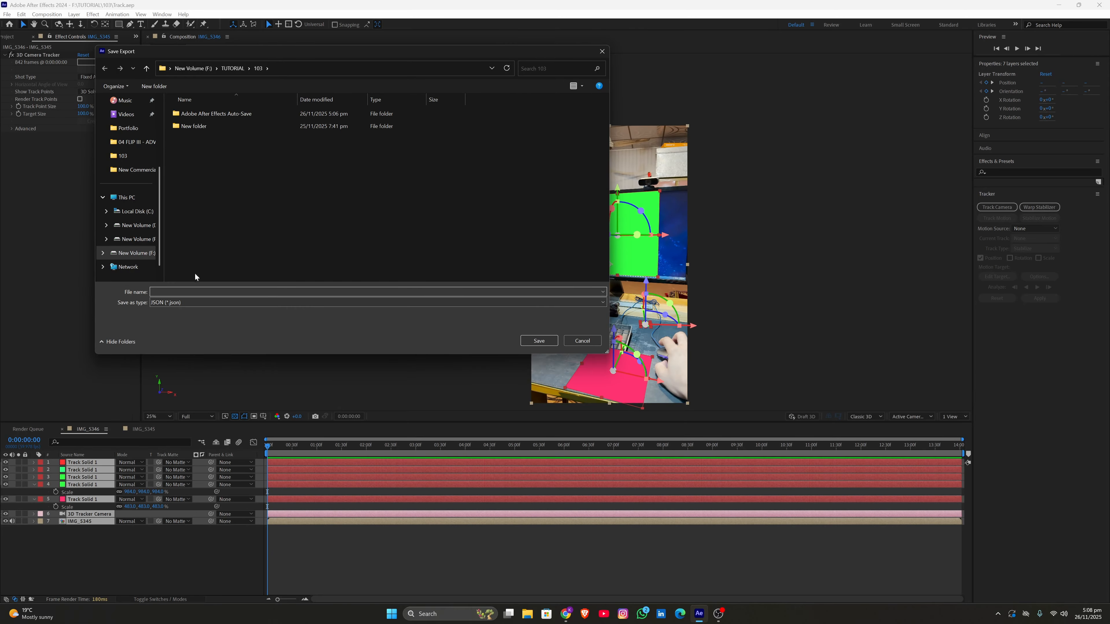
{"action": "type", "text": "Track"}
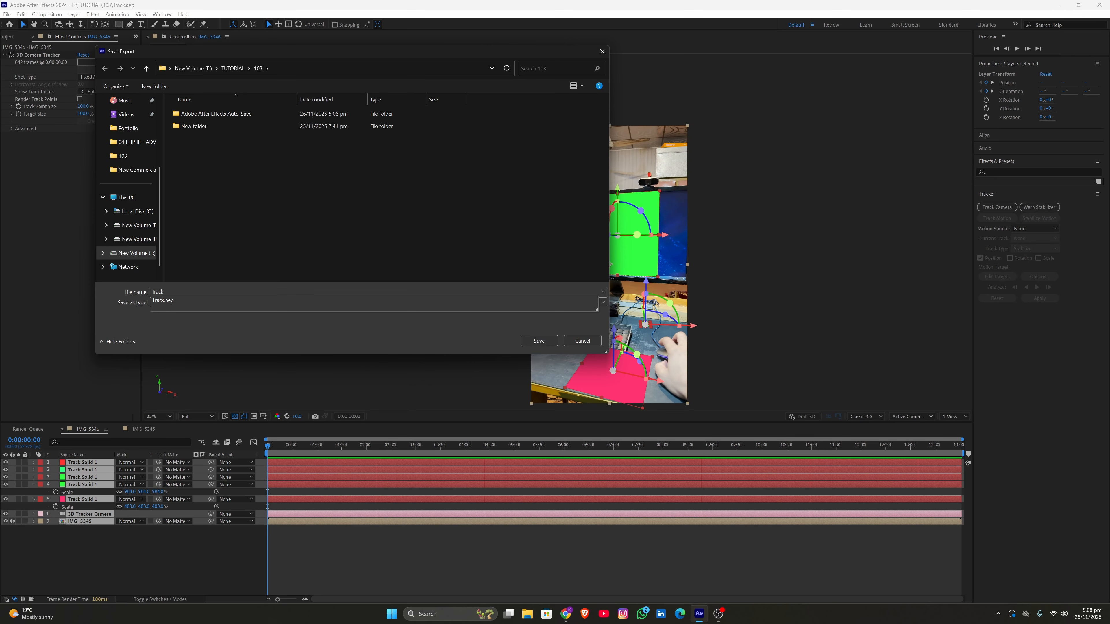
{"action": "key", "text": "Return"}
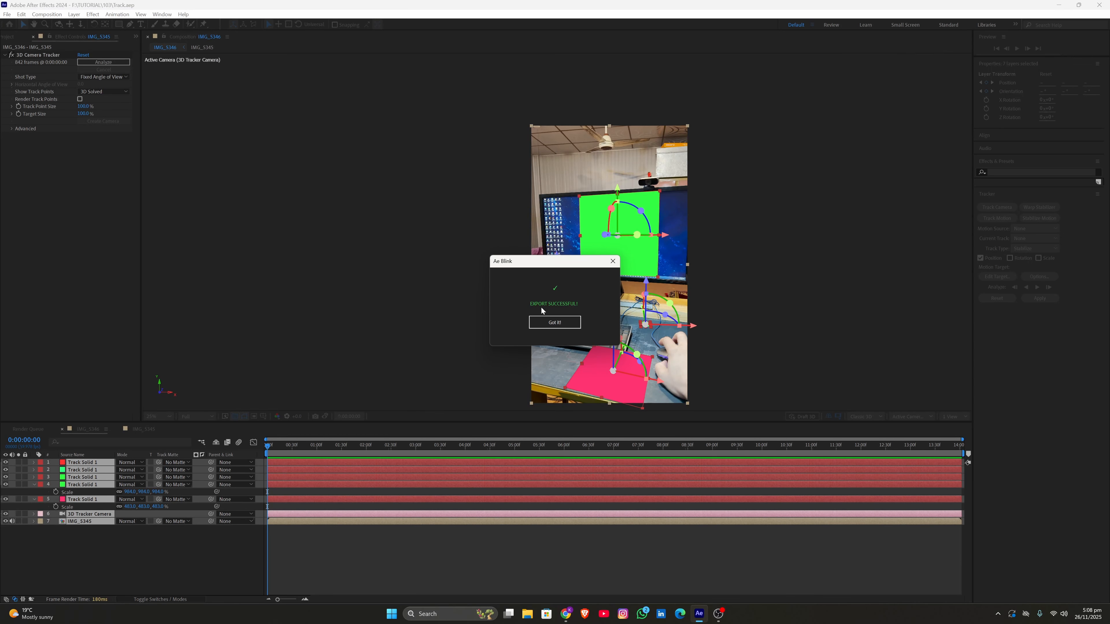
{"action": "left_click", "coordinate": [559, 323]}
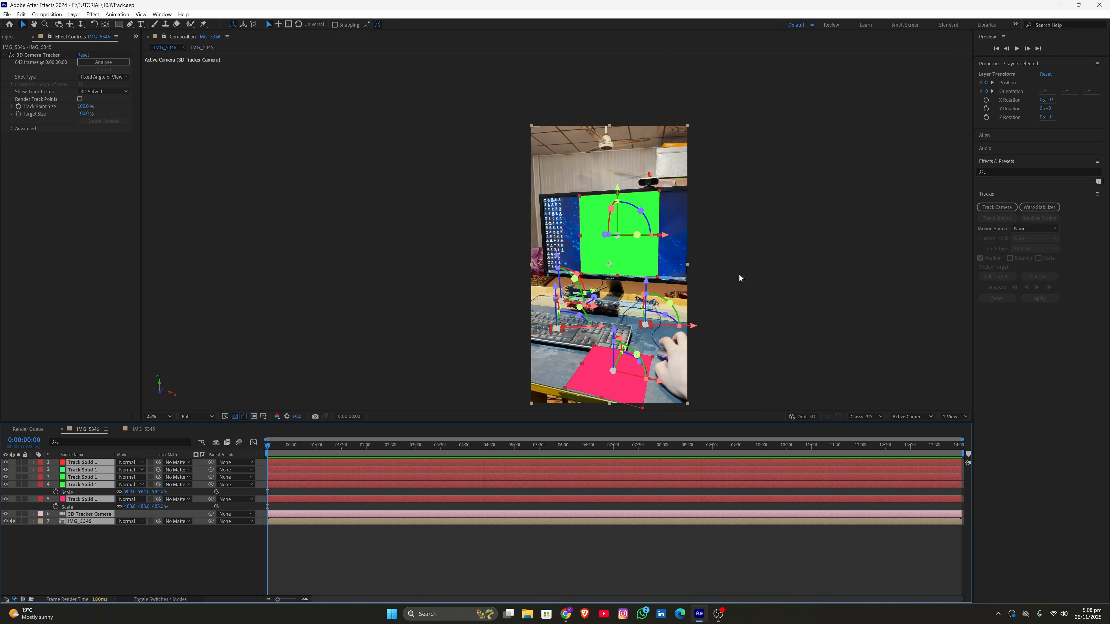
Launch Blender 4.3 and look around the default scene
{"action": "key", "text": "super"}
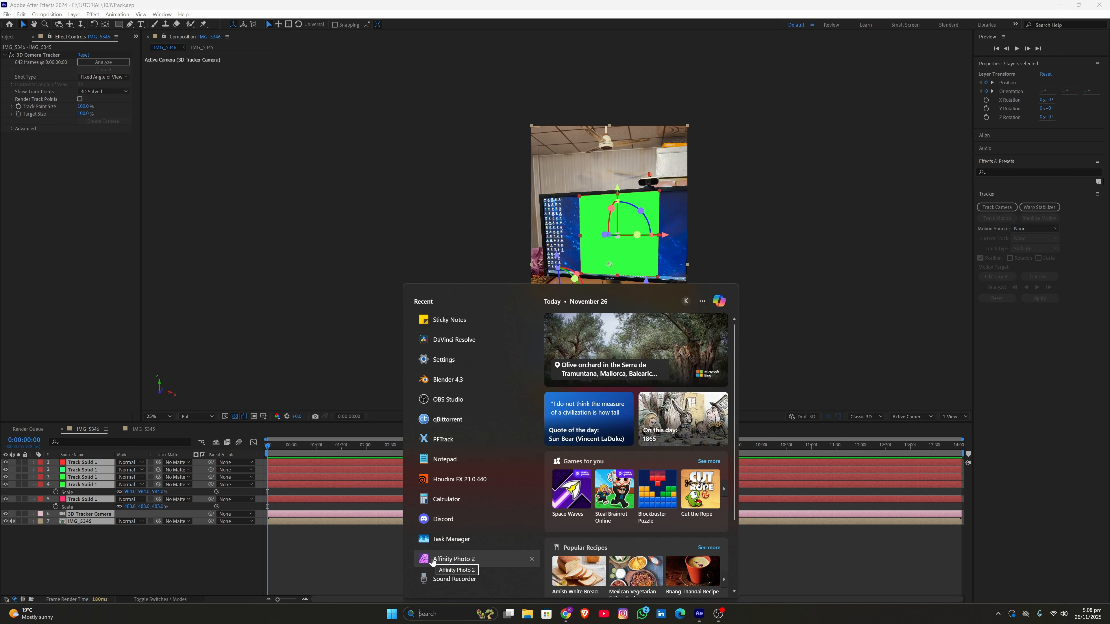
{"action": "type", "text": "blender 4.3"}
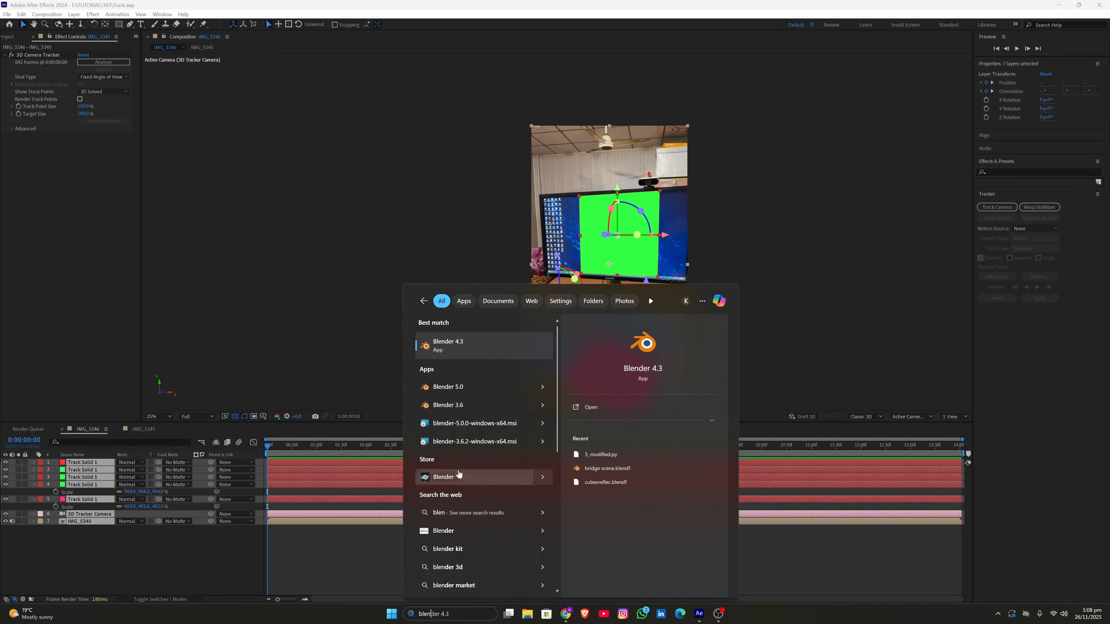
{"action": "left_click", "coordinate": [450, 387]}
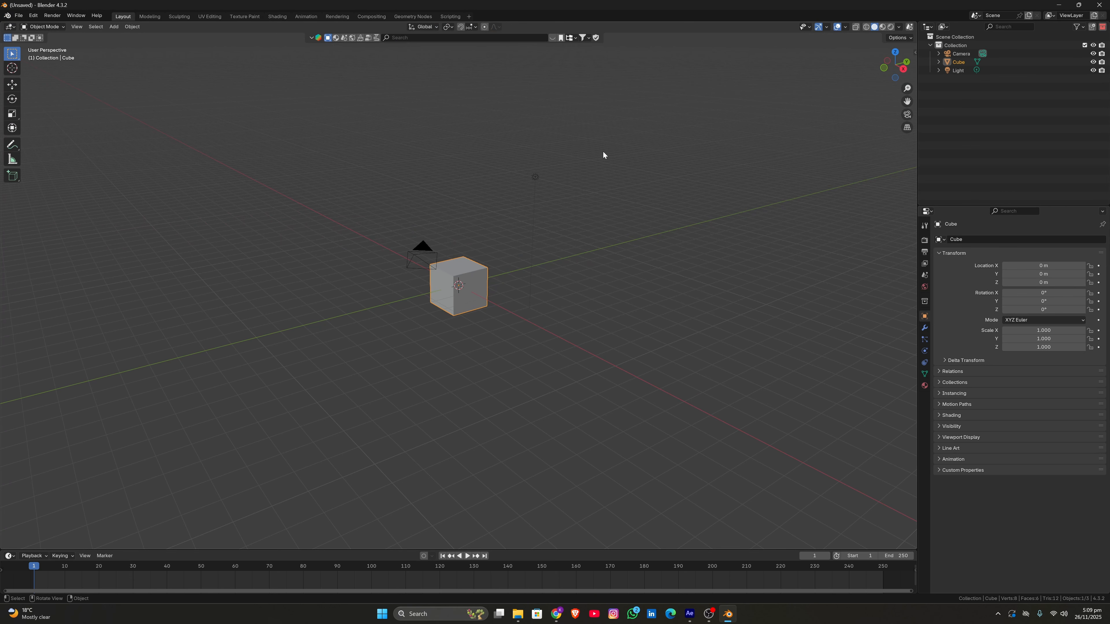
{"action": "middle_click_drag", "start_coordinate": [597, 213], "coordinate": [480, 209]}
{"action": "scroll", "coordinate": [452, 206], "scroll_direction": "up", "scroll_amount": 3}
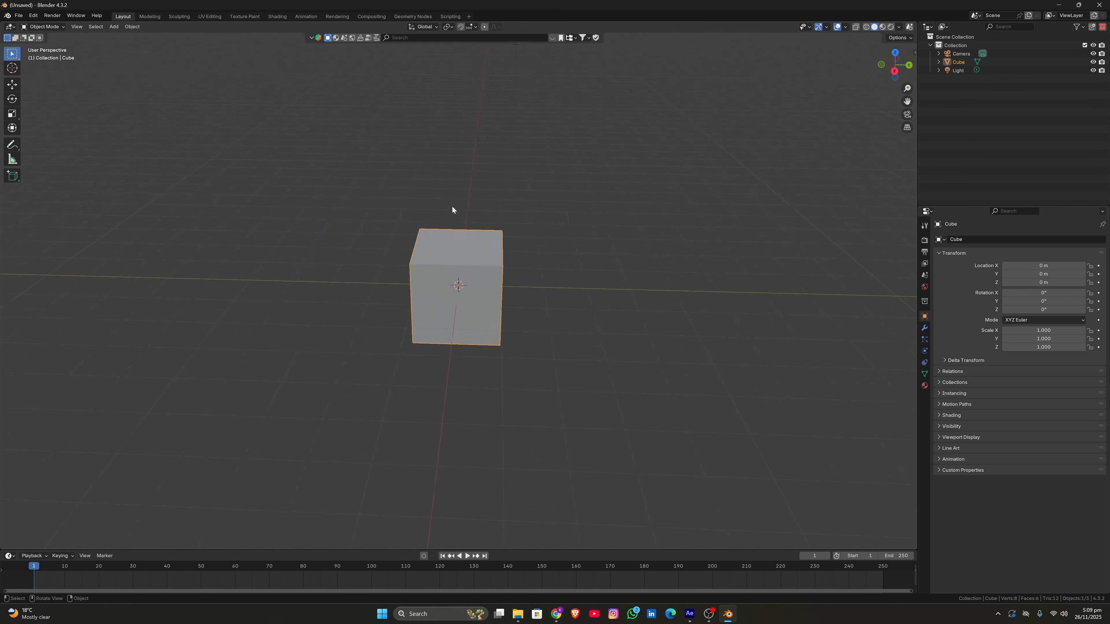
{"action": "scroll", "coordinate": [452, 206], "scroll_direction": "down", "scroll_amount": 4}
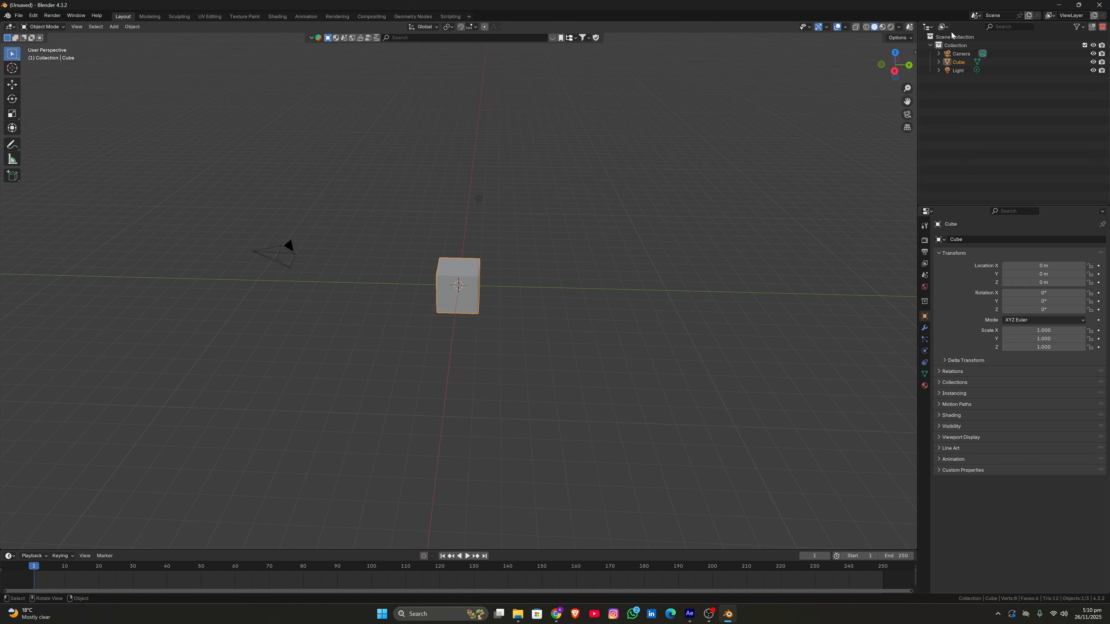
Show the 3D viewport's sidebar and check the installed add-ons list in the preferences
{"action": "left_click", "coordinate": [915, 52]}
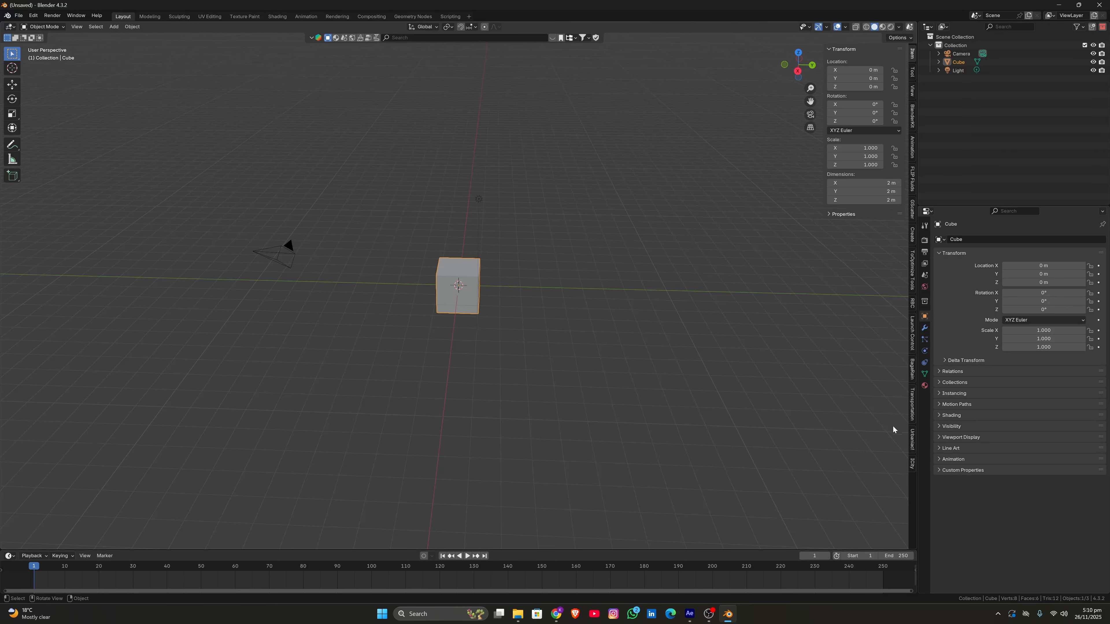
{"action": "left_click", "coordinate": [33, 15]}
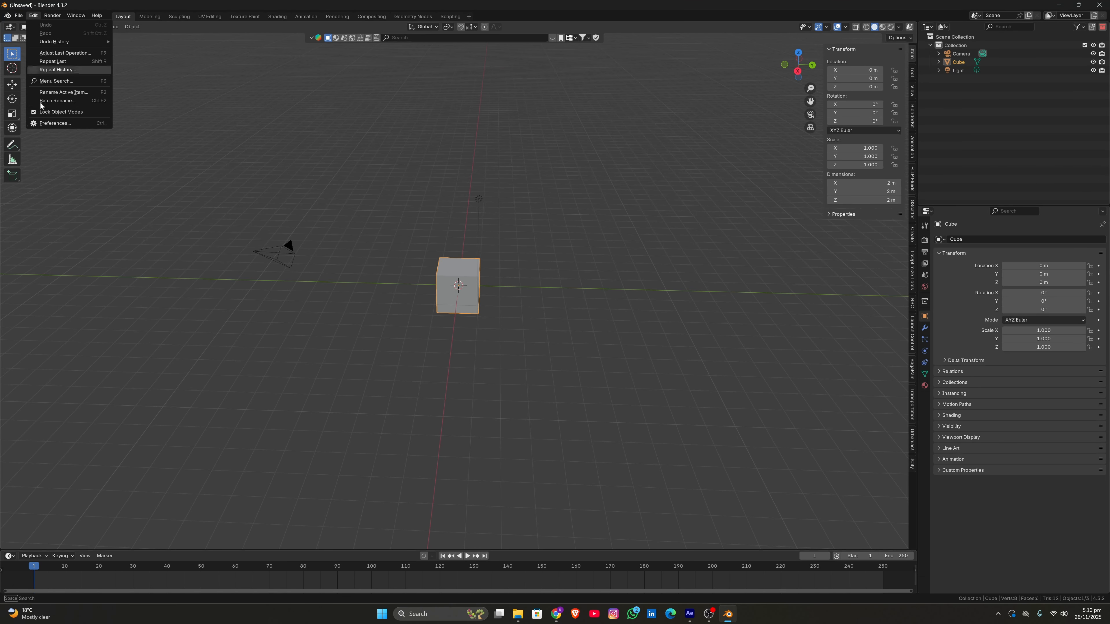
{"action": "left_click", "coordinate": [47, 123]}
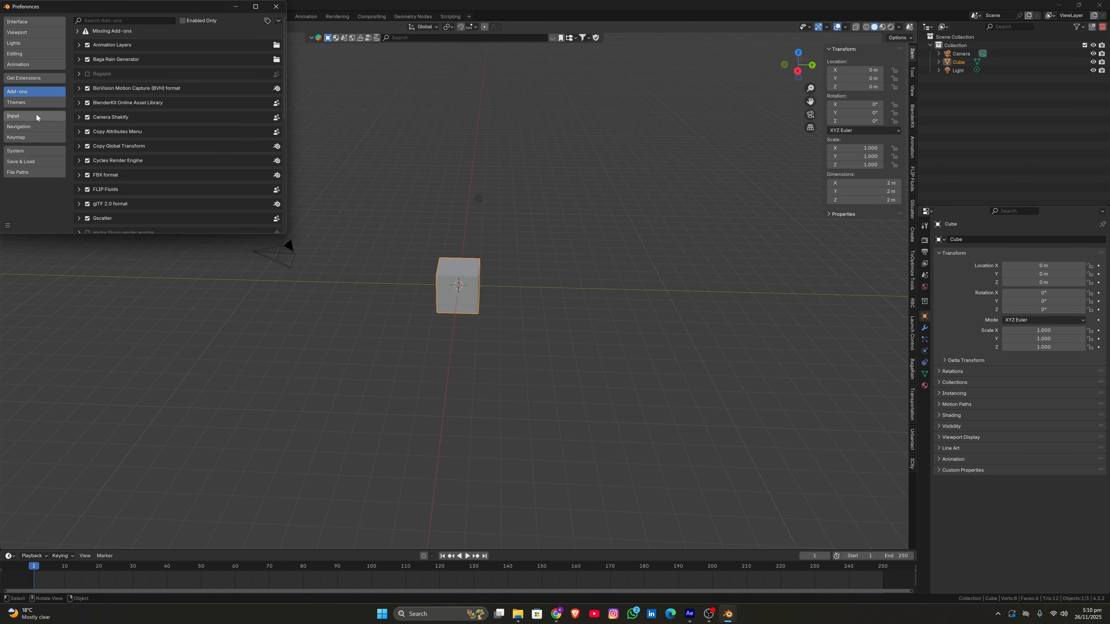
{"action": "left_click", "coordinate": [275, 6]}
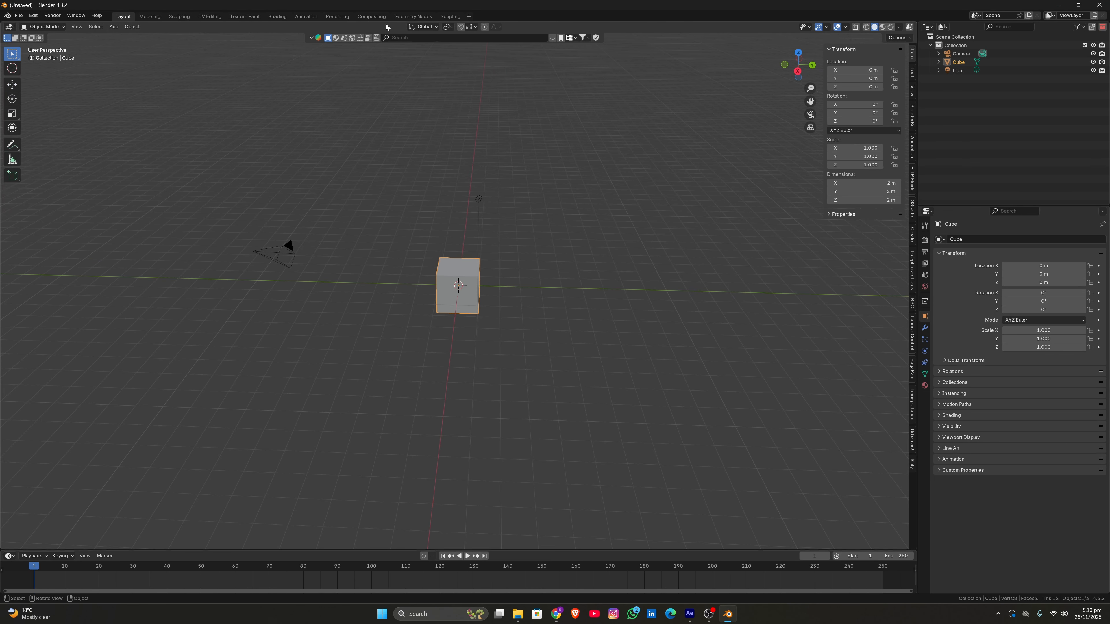
Open the add-on script __init__.py from D:\addon\AeBlink\AeBlink in the Scripting workspace's text editor
{"action": "left_click", "coordinate": [450, 16]}
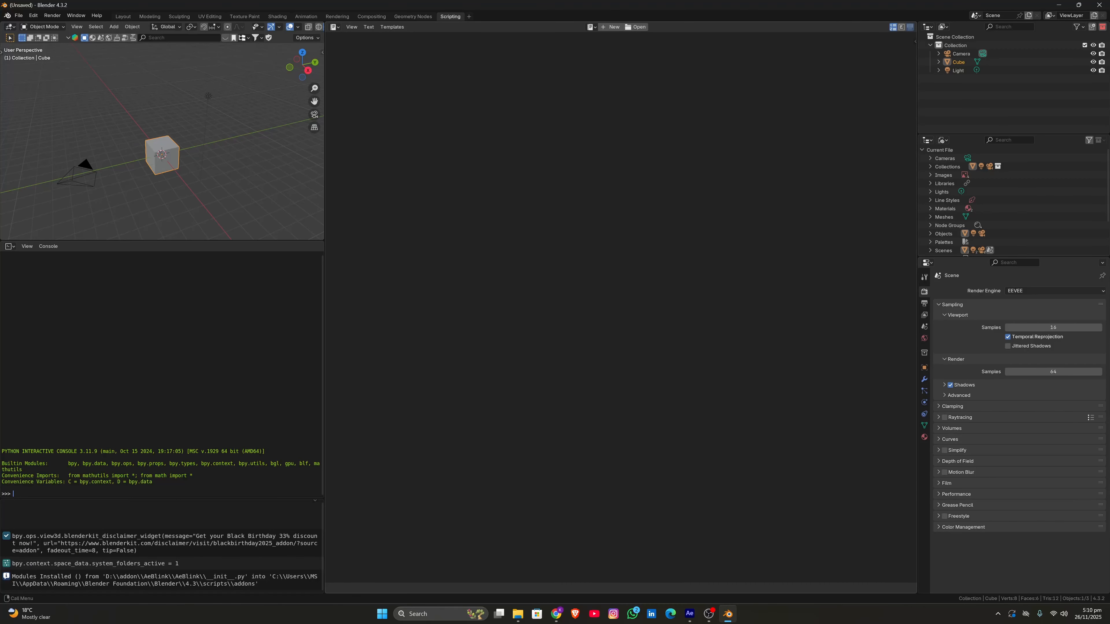
{"action": "left_click", "coordinate": [636, 27]}
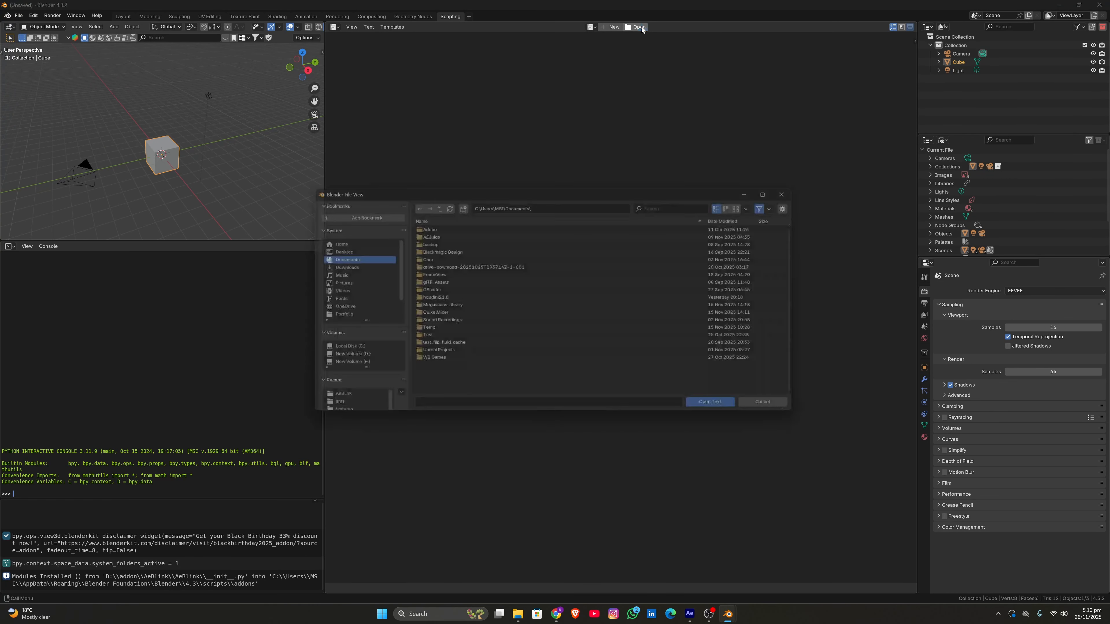
{"action": "left_click", "coordinate": [354, 367]}
{"action": "left_click", "coordinate": [353, 360]}
{"action": "double_click", "coordinate": [421, 225]}
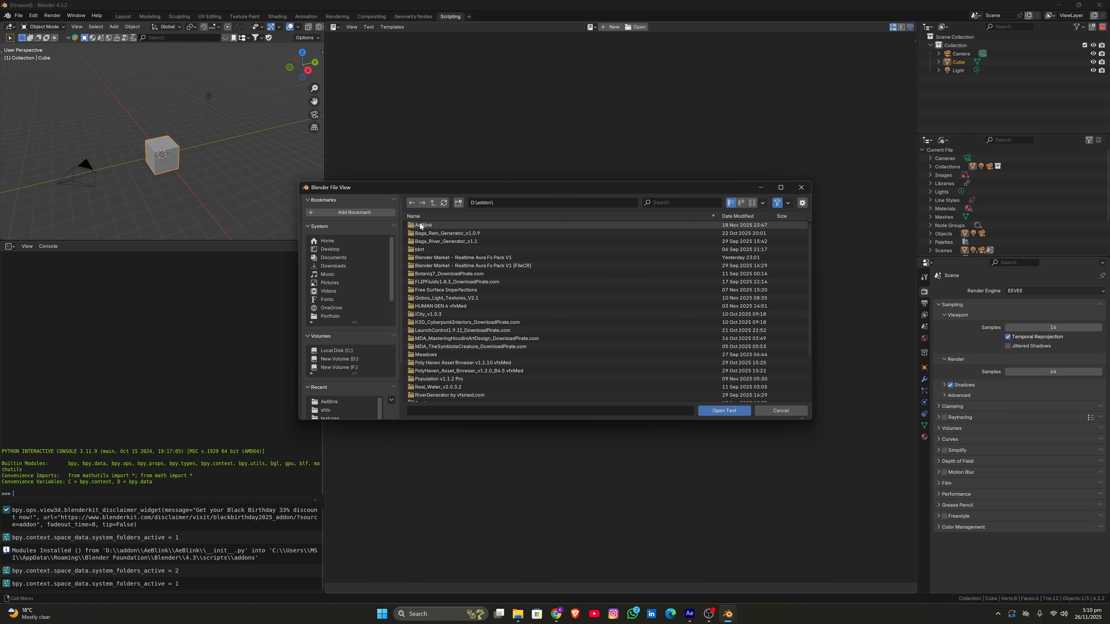
{"action": "double_click", "coordinate": [421, 225]}
{"action": "double_click", "coordinate": [421, 226]}
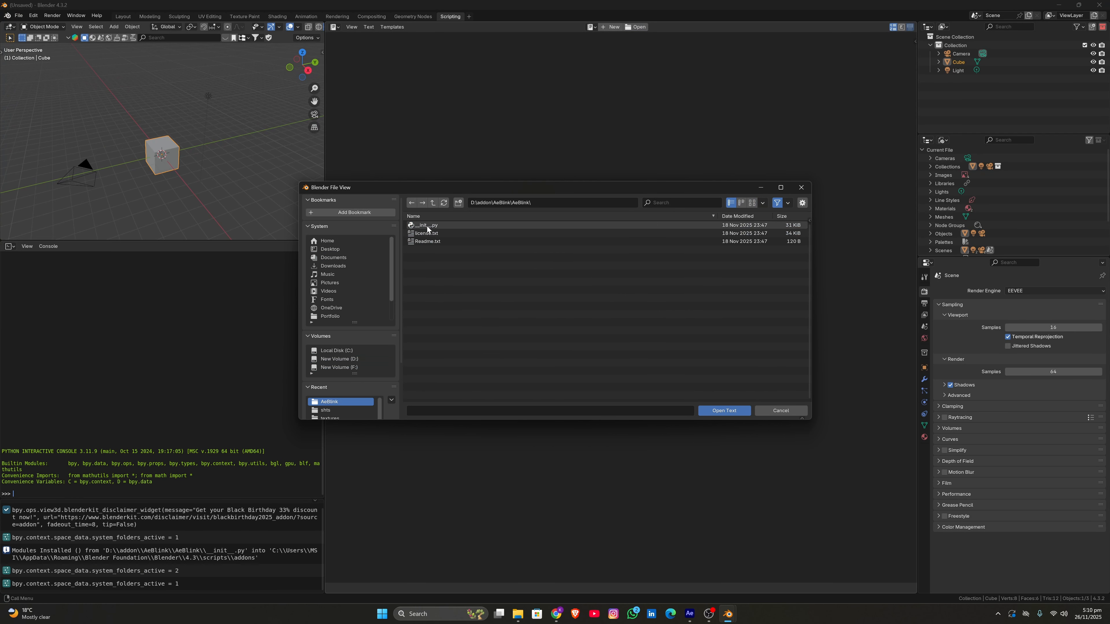
{"action": "left_click", "coordinate": [462, 229]}
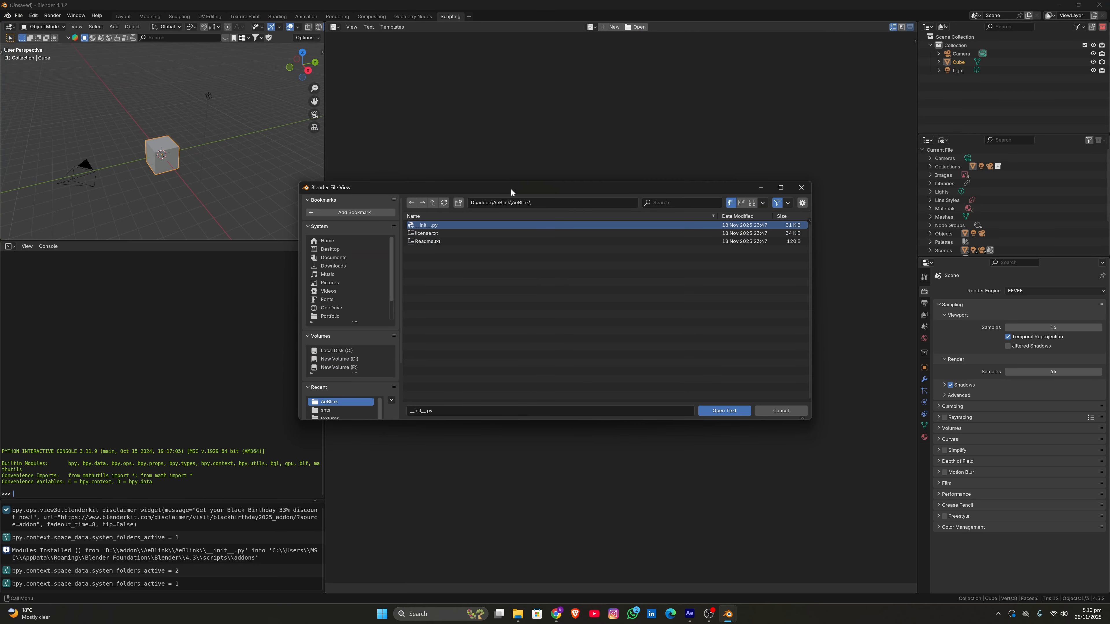
{"action": "left_click_drag", "start_coordinate": [519, 183], "coordinate": [519, 127]}
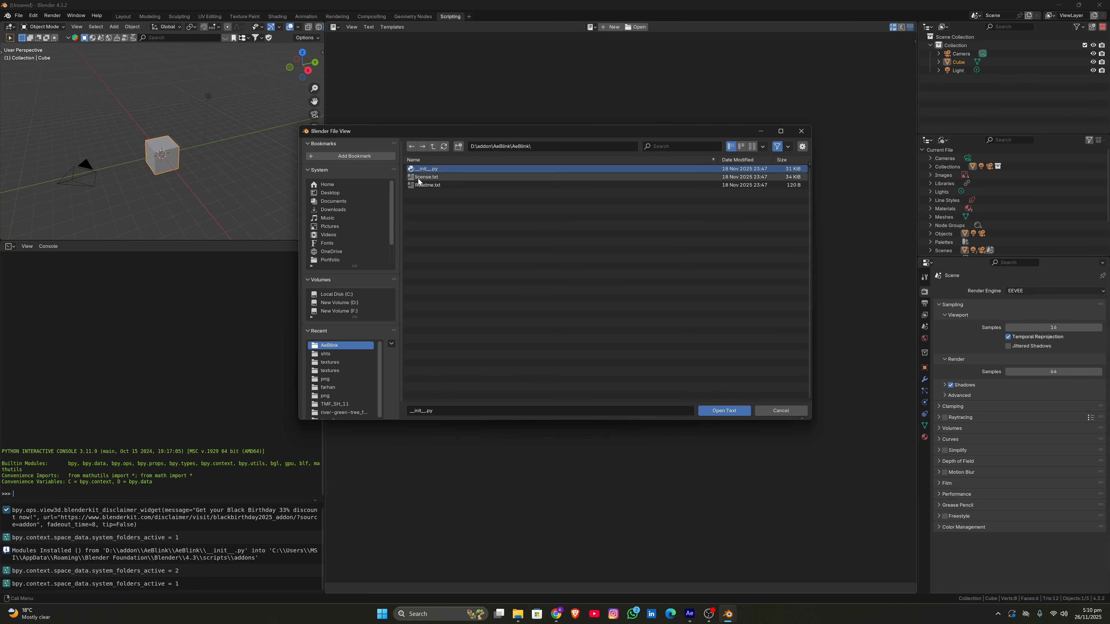
{"action": "left_click", "coordinate": [718, 411]}
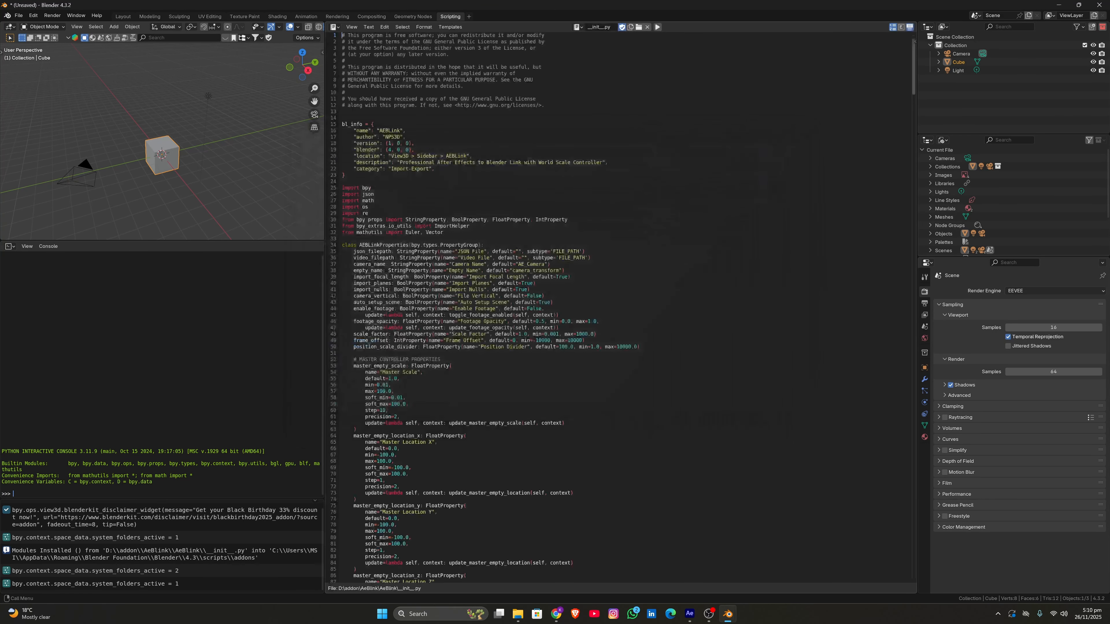
Run the __init__.py add-on script and expand the AEBLink panel beside the Layout workspace's 3D viewport
{"action": "scroll", "coordinate": [485, 307], "scroll_direction": "up", "scroll_amount": 7}
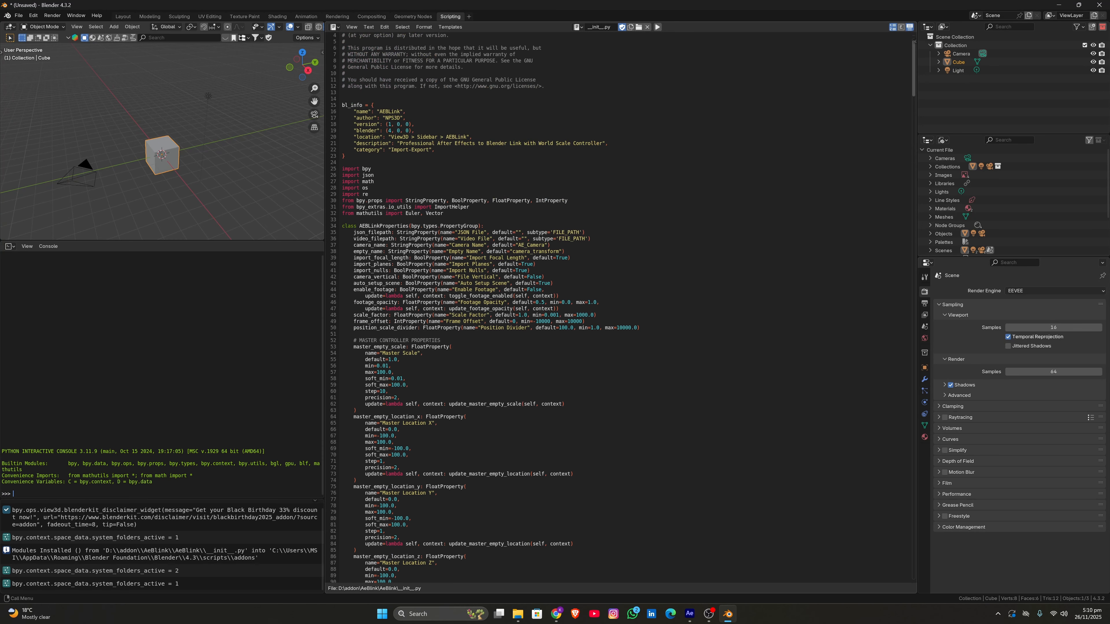
{"action": "left_click", "coordinate": [657, 26]}
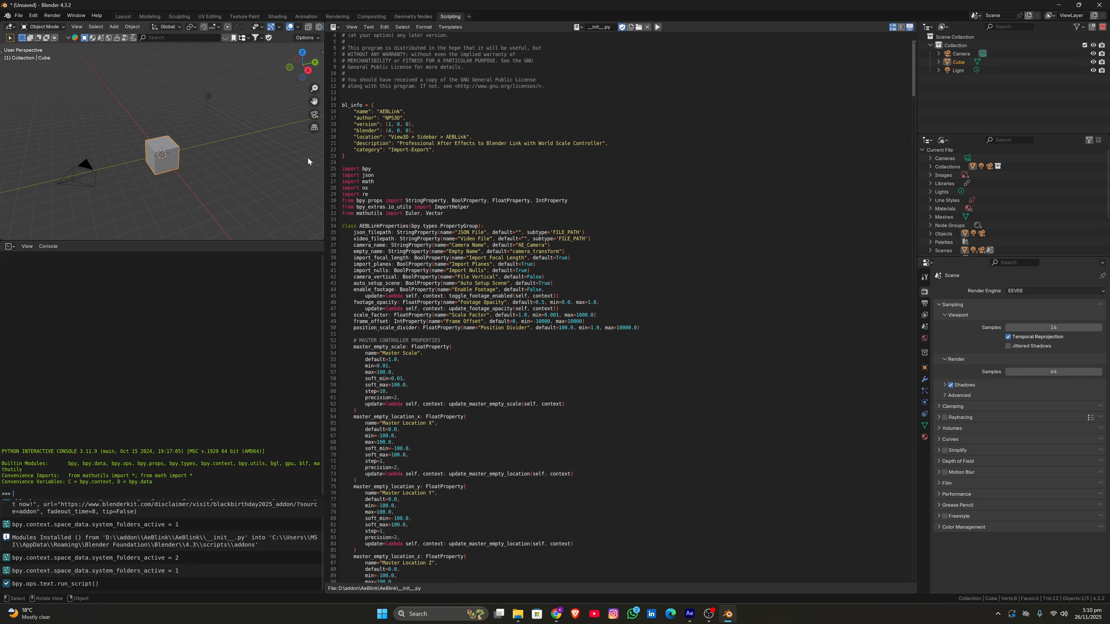
{"action": "left_click_drag", "start_coordinate": [325, 150], "coordinate": [798, 290]}
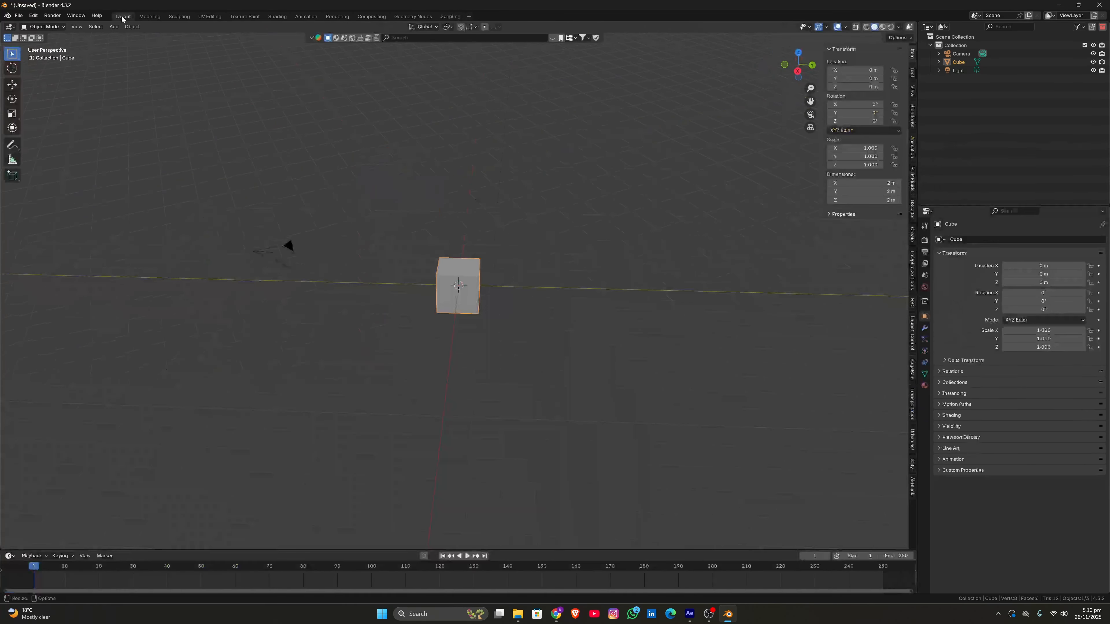
{"action": "left_click", "coordinate": [123, 17]}
{"action": "left_click", "coordinate": [912, 486]}
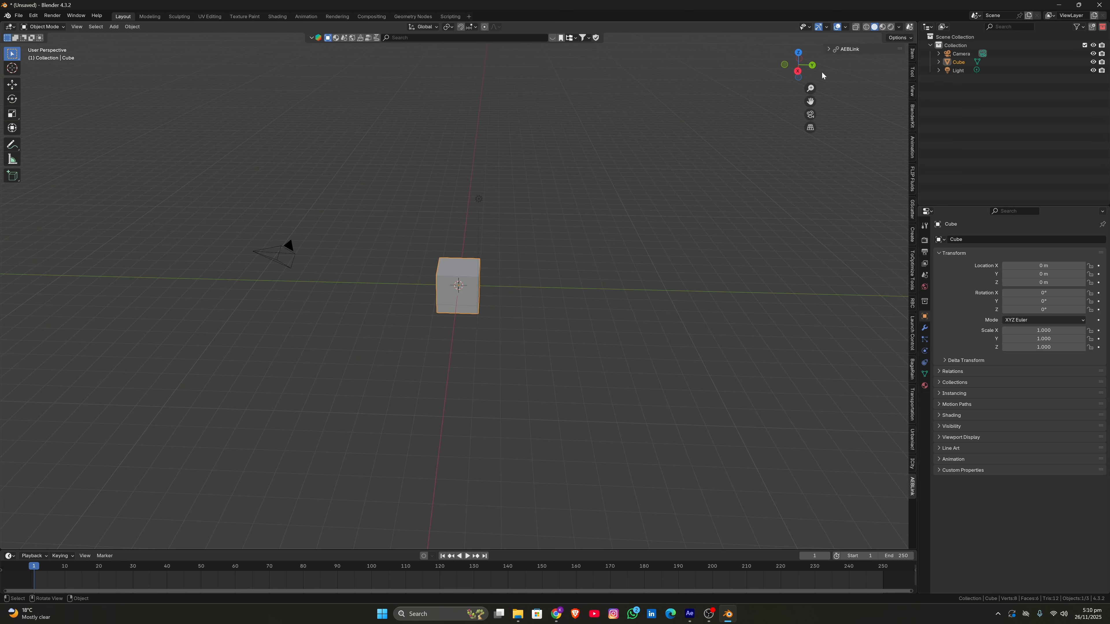
{"action": "left_click", "coordinate": [828, 49]}
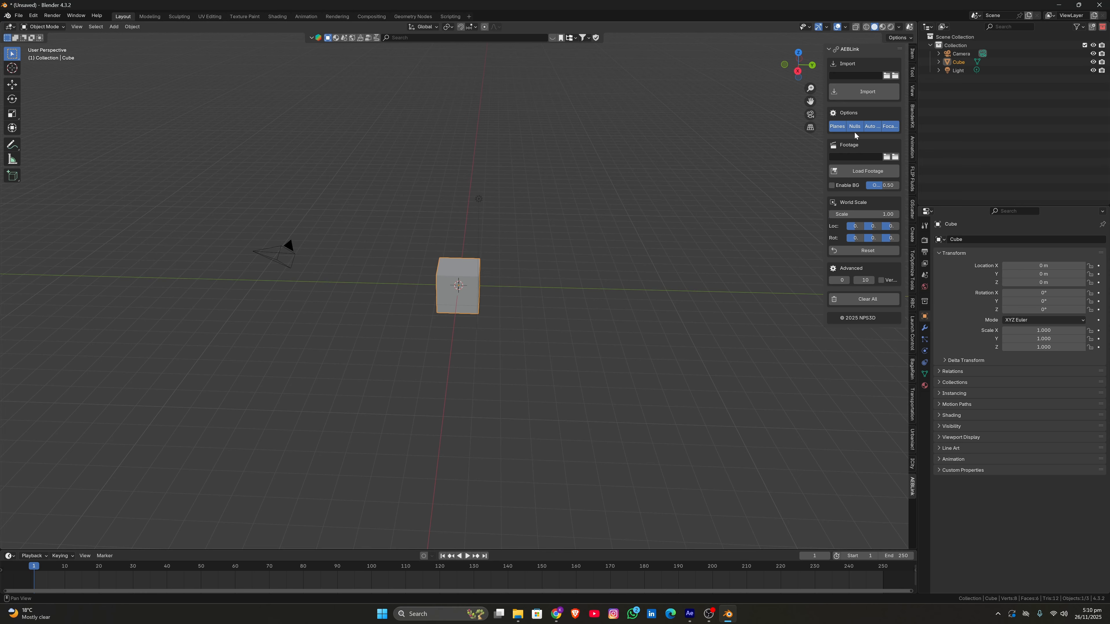
{"action": "left_click", "coordinate": [887, 76]}
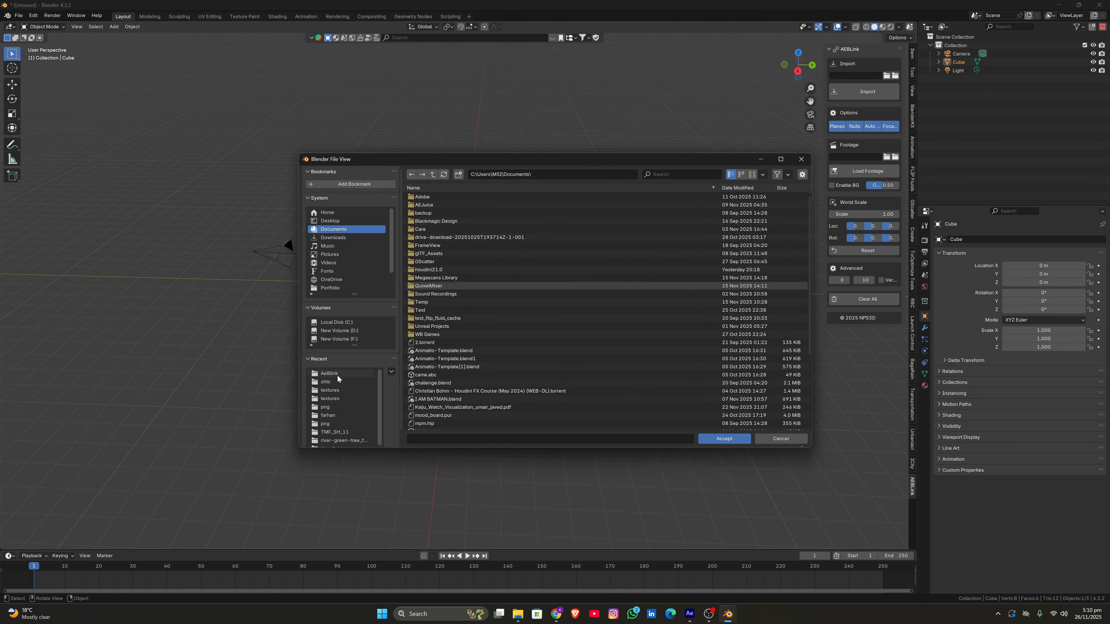
{"action": "scroll", "coordinate": [334, 416], "scroll_direction": "down", "scroll_amount": 1}
{"action": "left_click", "coordinate": [357, 340]}
{"action": "double_click", "coordinate": [421, 269]}
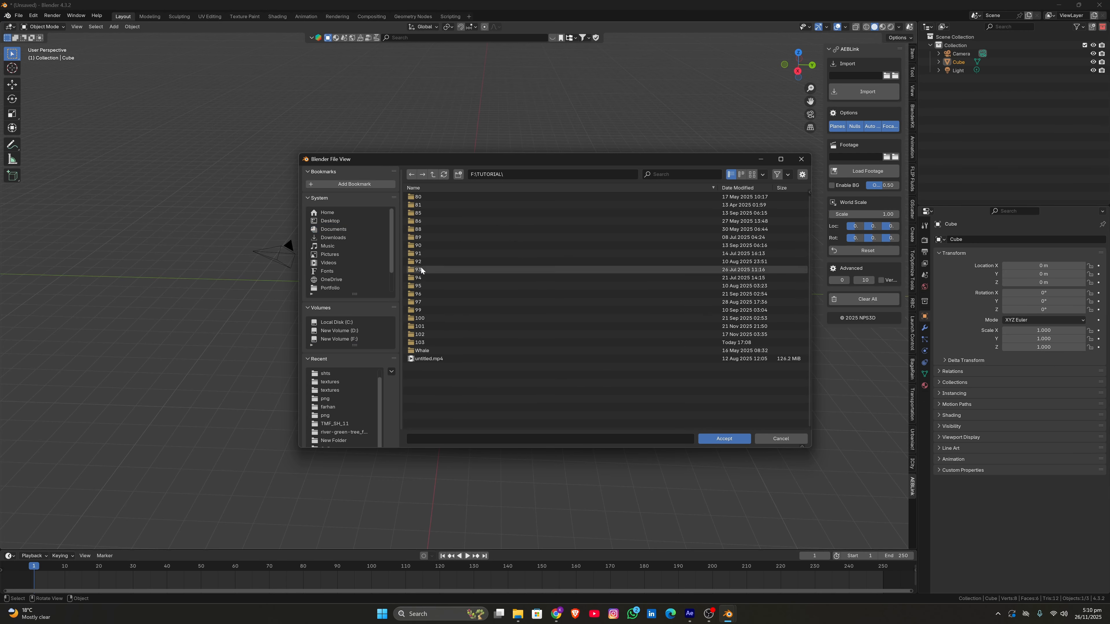
{"action": "double_click", "coordinate": [422, 342]}
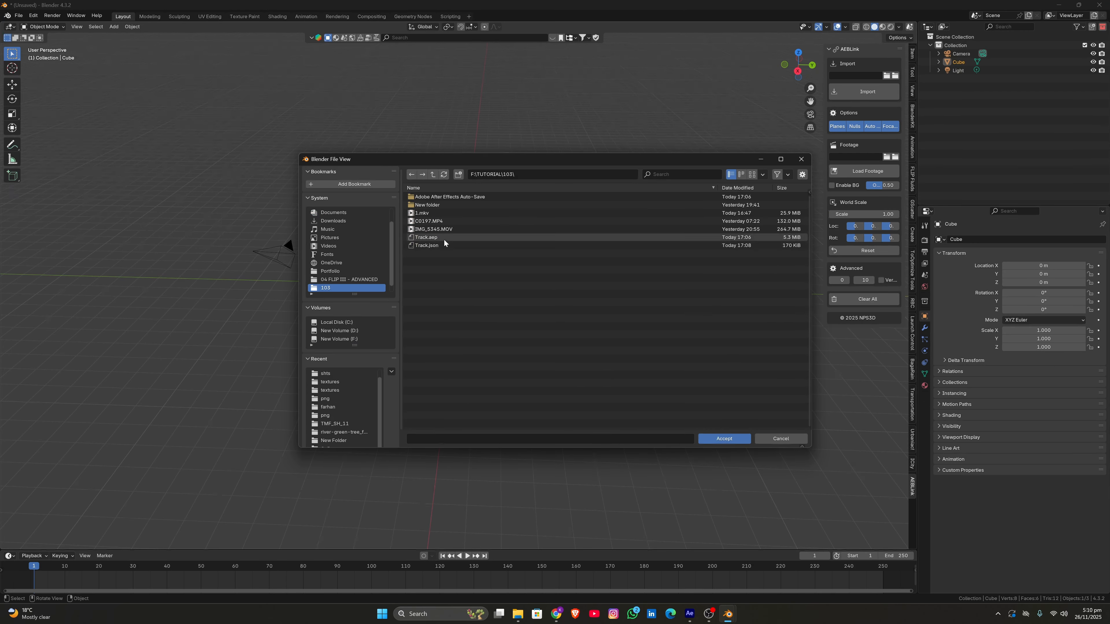
{"action": "left_click", "coordinate": [437, 245]}
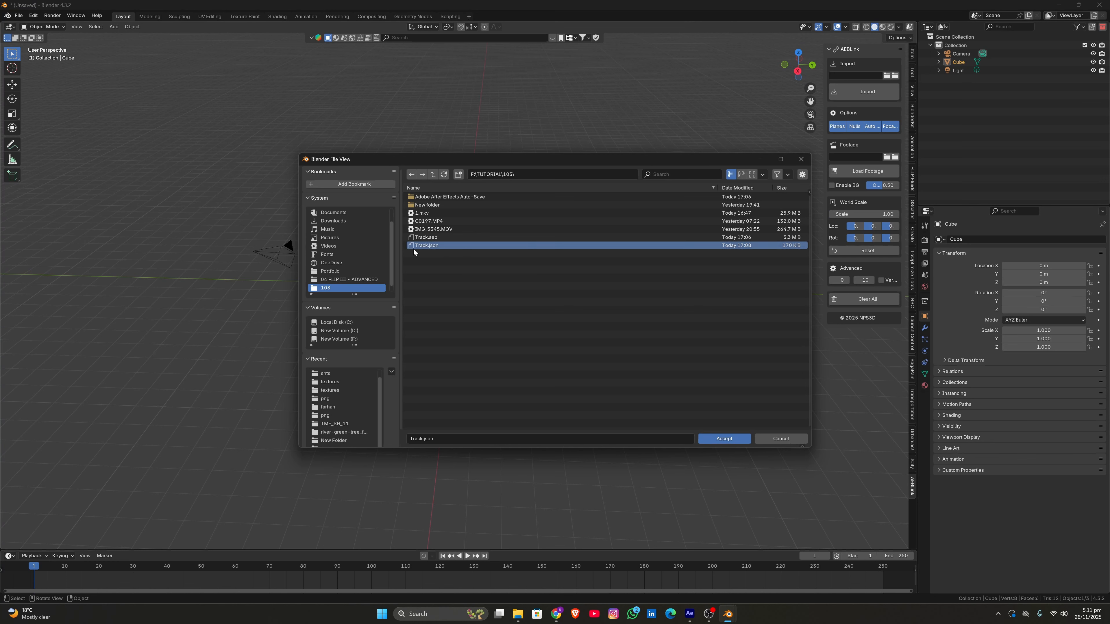
{"action": "left_click", "coordinate": [801, 158]}
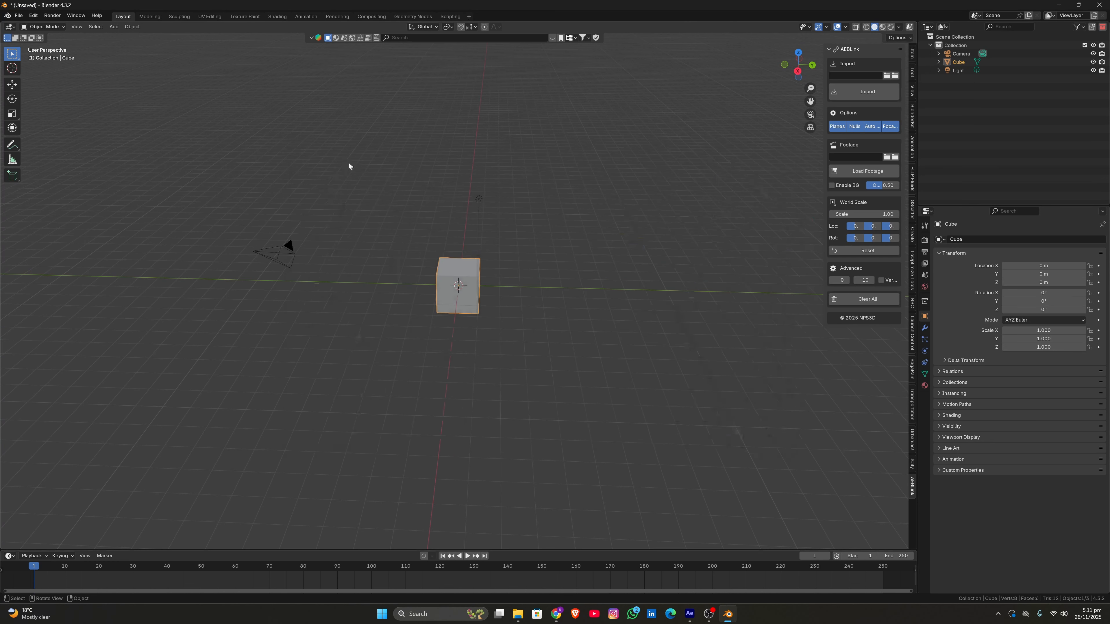
Delete all default objects (camera, cube and light) from the scene
{"action": "key", "text": "a"}
{"action": "key", "text": "x"}
{"action": "left_click", "coordinate": [353, 256]}
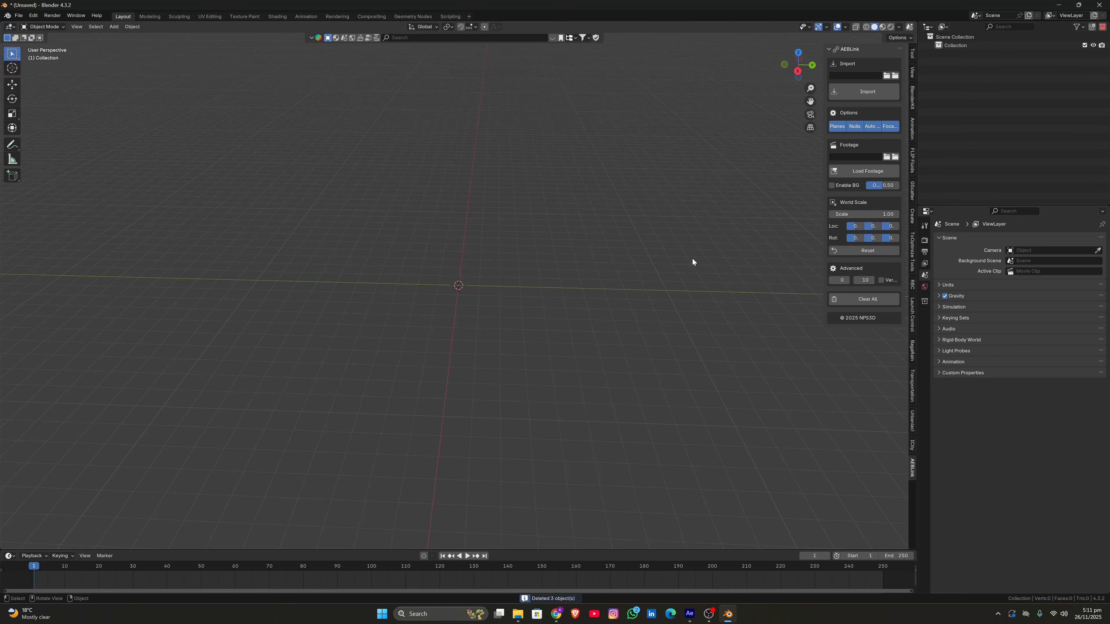
Set the output resolution to 2160 × 3840 px and the frame rate to 59.94 fps
{"action": "left_click", "coordinate": [926, 252]}
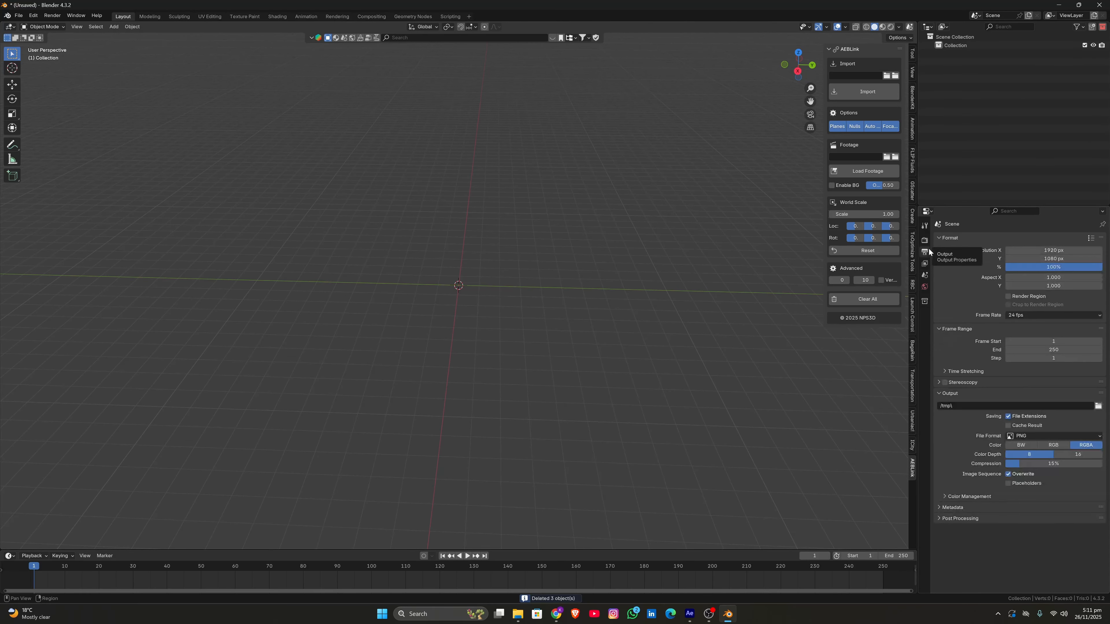
{"action": "left_click", "coordinate": [1037, 248]}
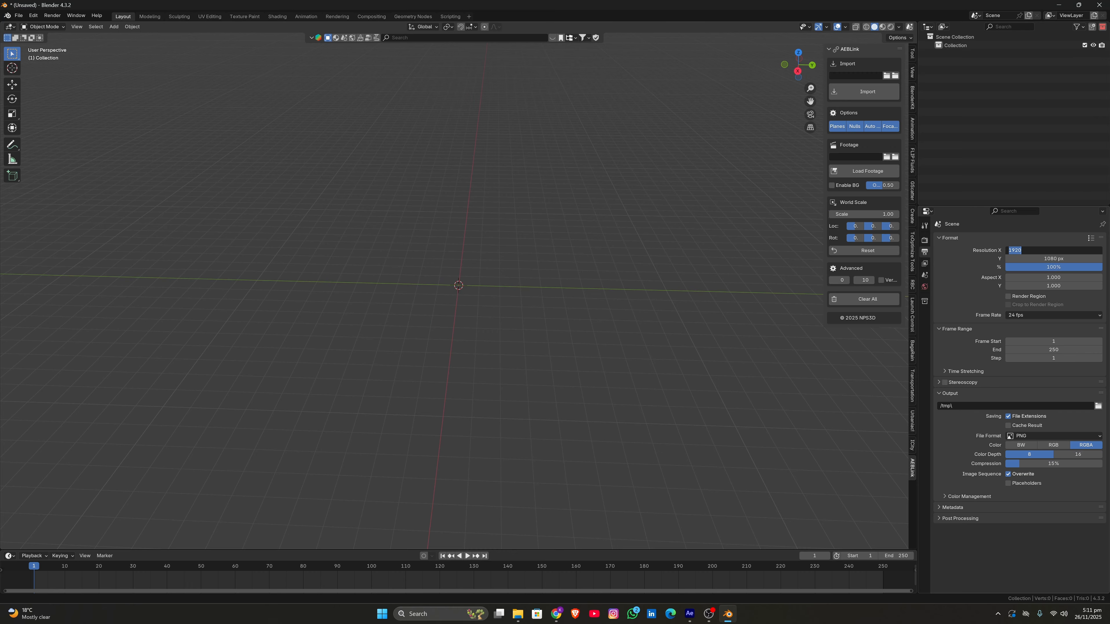
{"action": "type", "text": "2160"}
{"action": "key", "text": "Tab"}
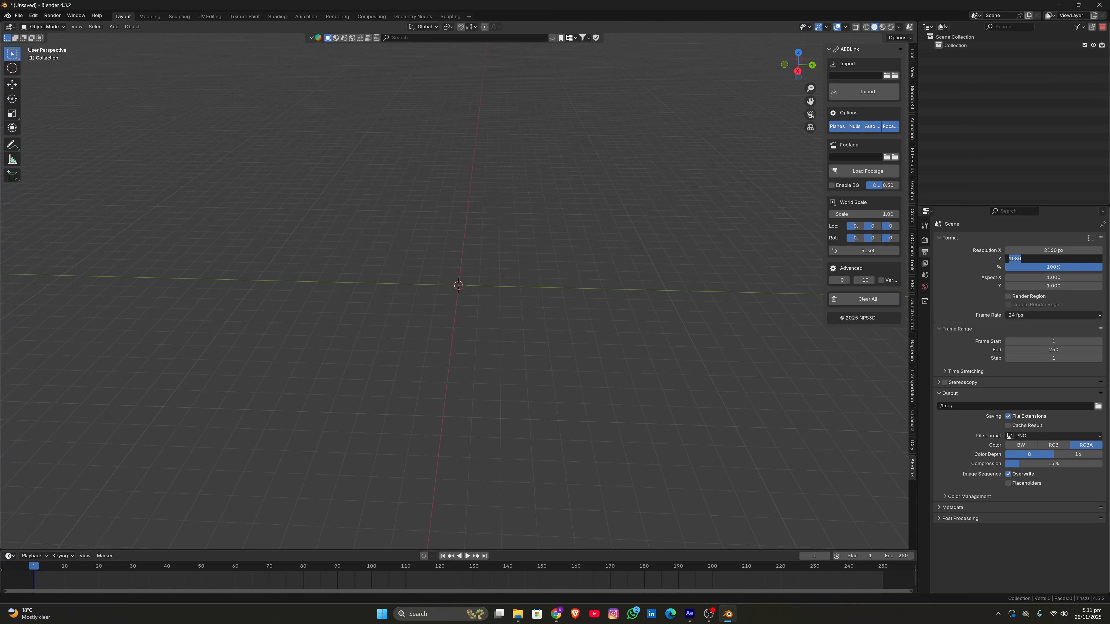
{"action": "type", "text": "3840"}
{"action": "key", "text": "Return"}
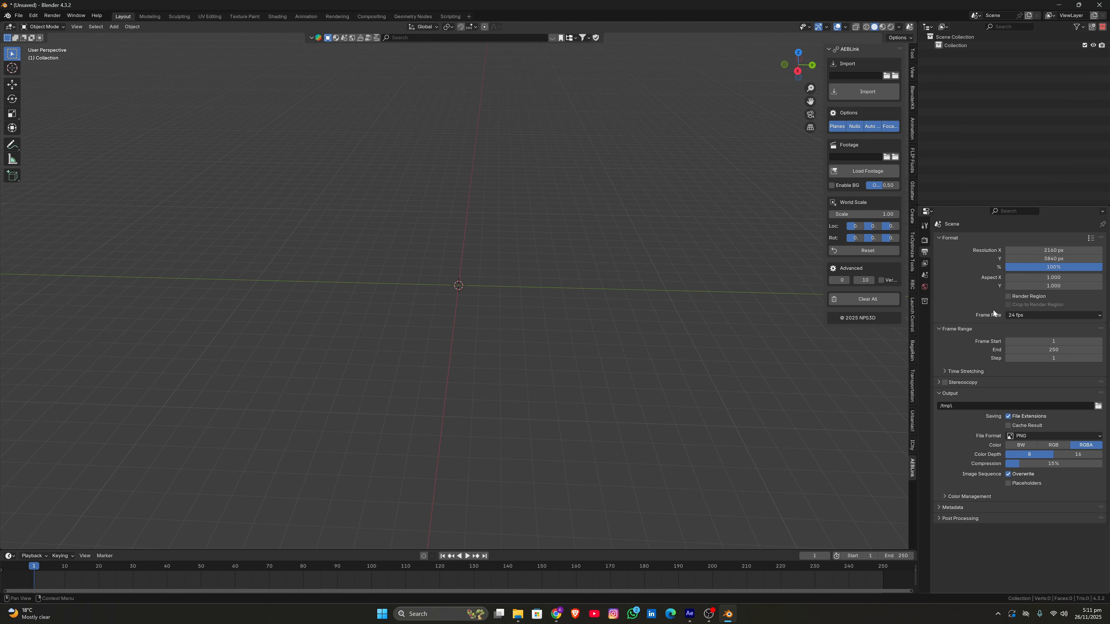
{"action": "left_click", "coordinate": [1018, 315]}
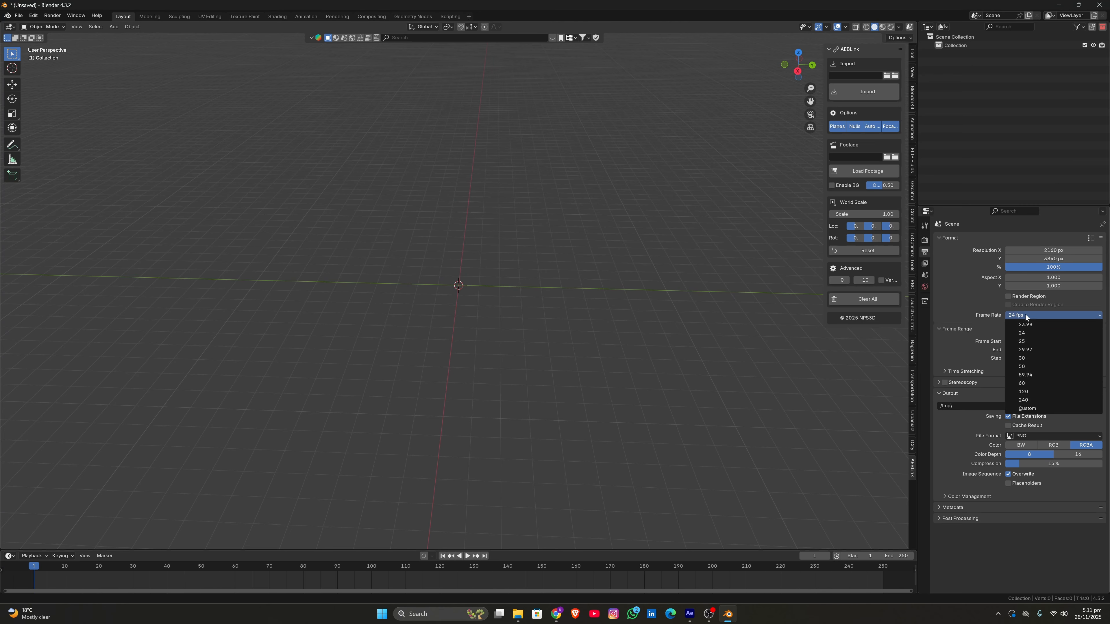
{"action": "left_click", "coordinate": [1030, 375]}
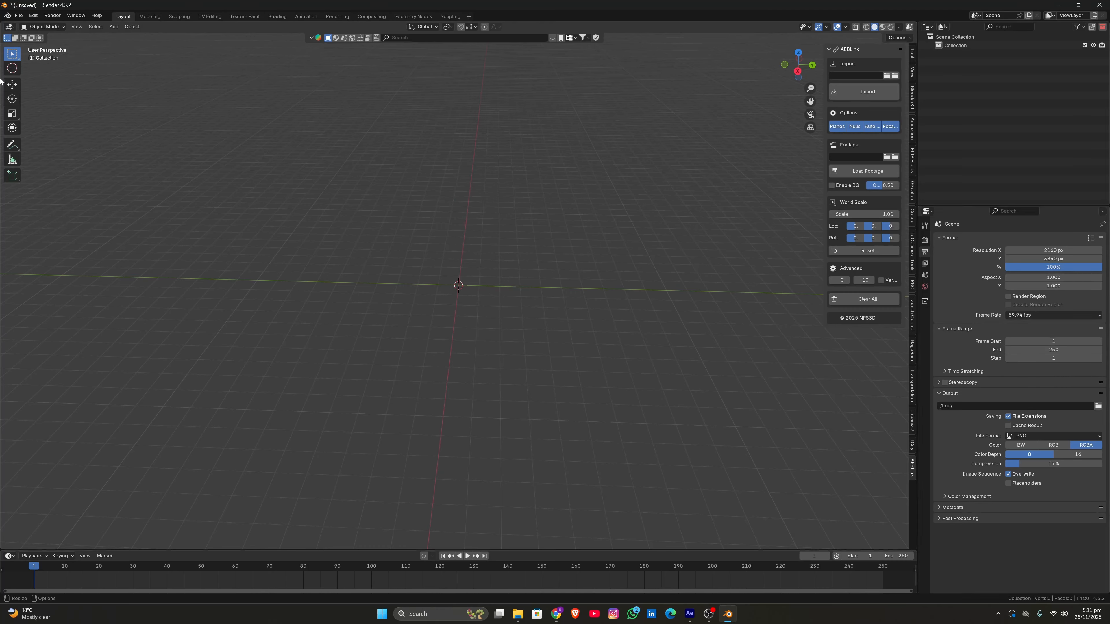
Import the tracking data from Track.json in F:\TUTORIAL\103 with AEBLink, keeping its default options
{"action": "left_click", "coordinate": [885, 76]}
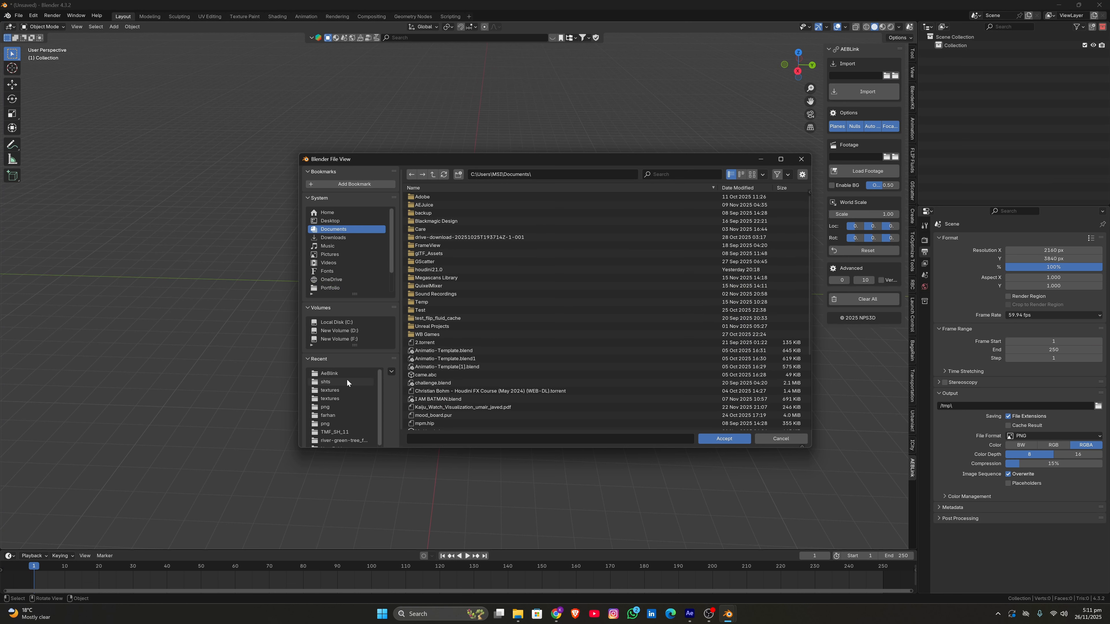
{"action": "left_click", "coordinate": [339, 339]}
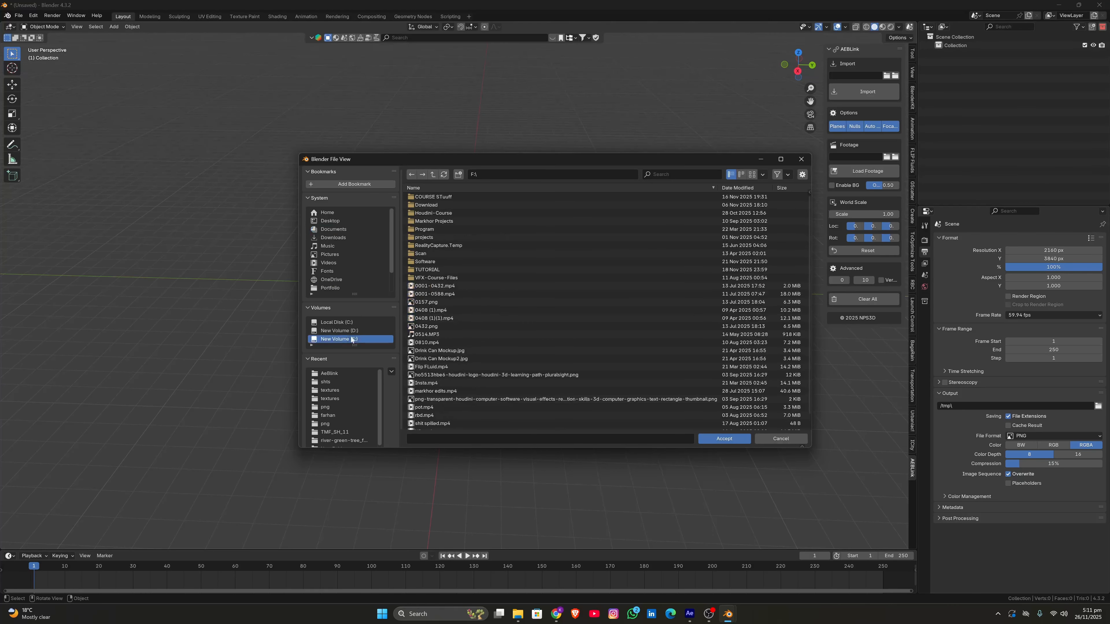
{"action": "left_click", "coordinate": [428, 270]}
{"action": "double_click", "coordinate": [428, 273]}
{"action": "double_click", "coordinate": [413, 347]}
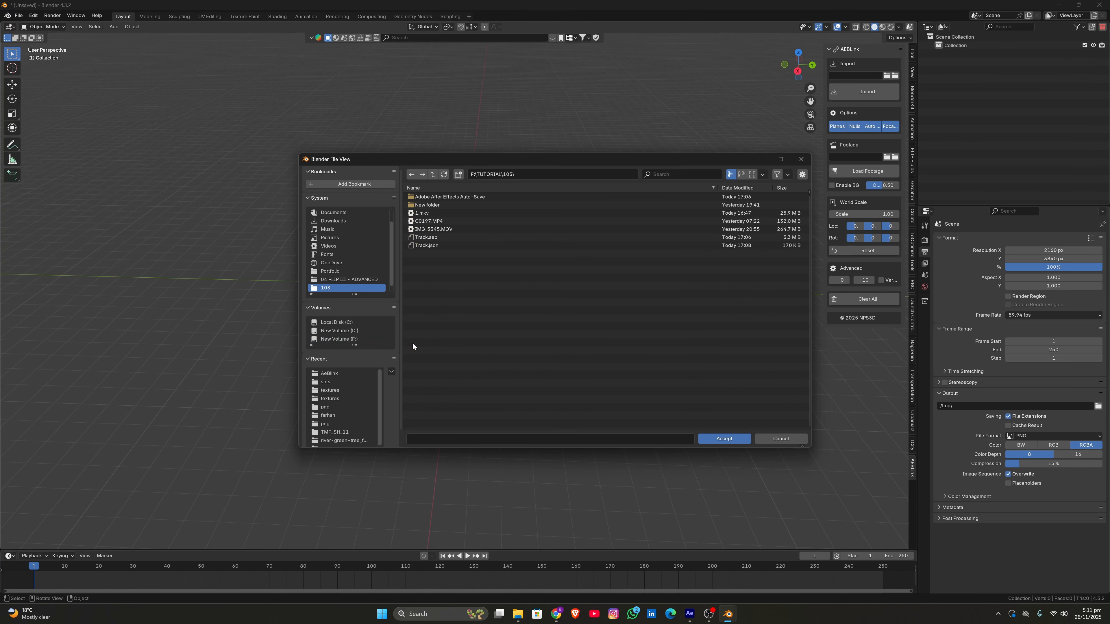
{"action": "left_click", "coordinate": [427, 245]}
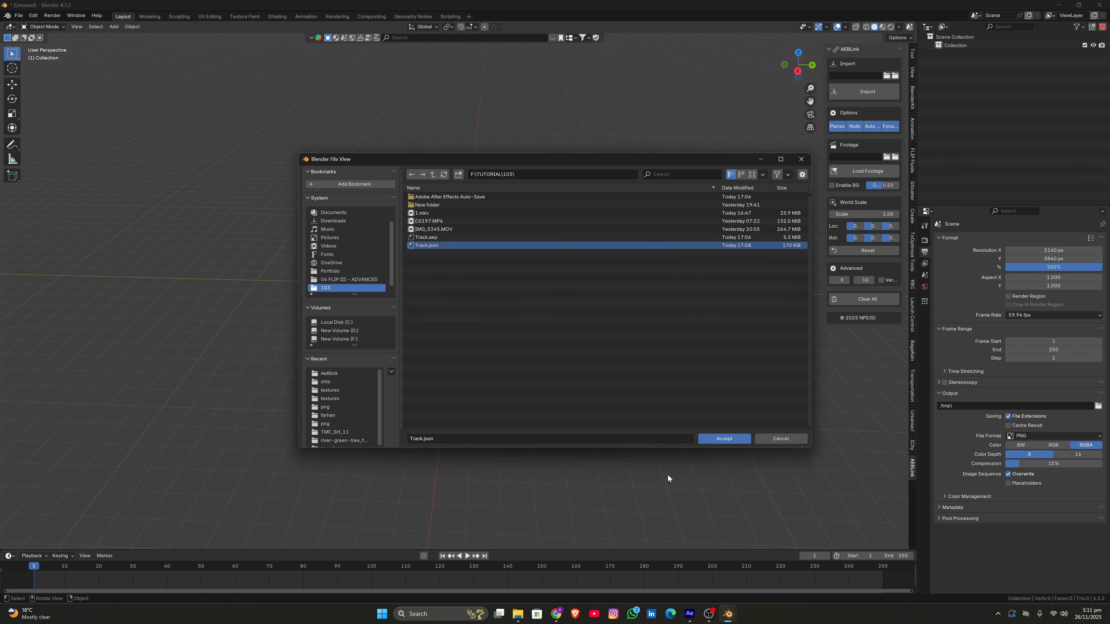
{"action": "left_click", "coordinate": [724, 438]}
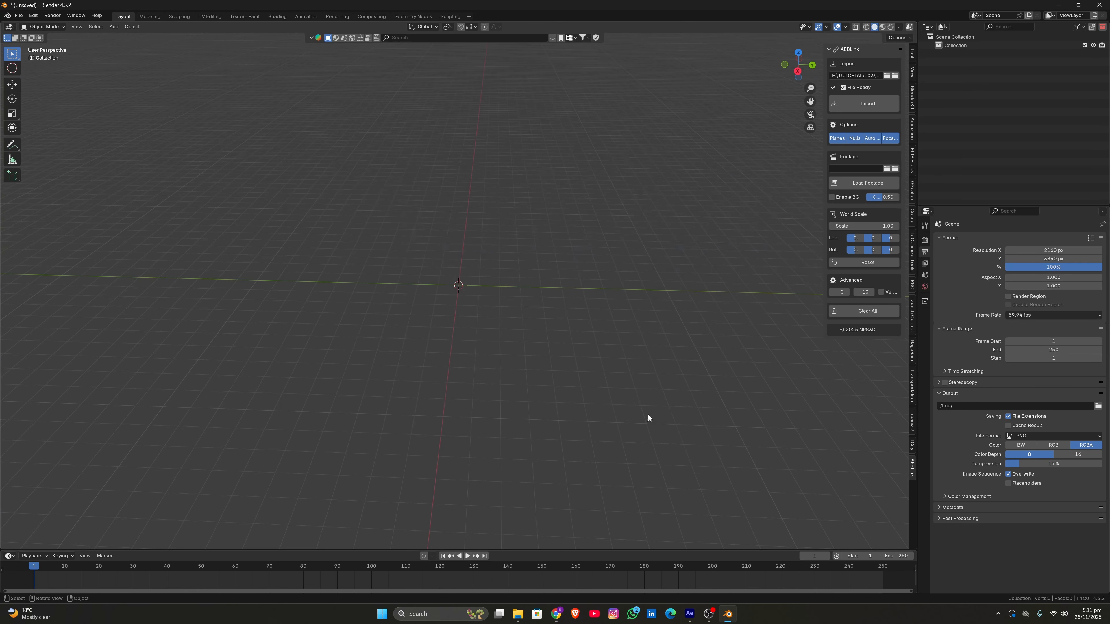
{"action": "left_click", "coordinate": [875, 104]}
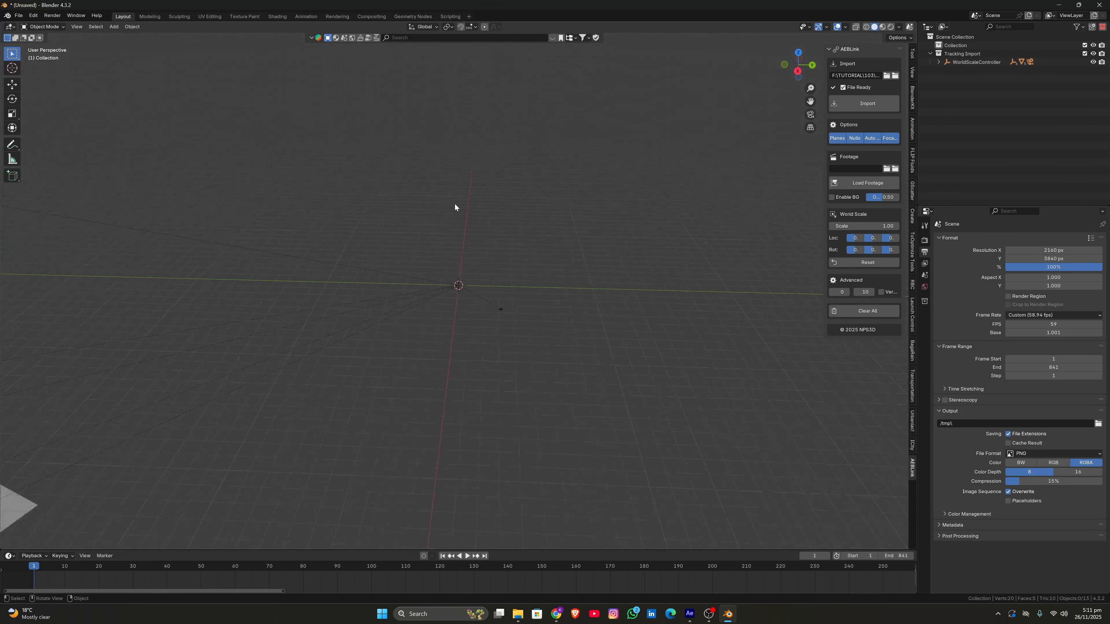
Scale the WorldScaleController empty down strongly in the right orthographic view to shrink the whole imported track
{"action": "mouse_move", "coordinate": [532, 222]}
{"action": "middle_mouse_down"}
{"action": "mouse_move", "coordinate": [416, 211]}
{"action": "mouse_move", "coordinate": [459, 221]}
{"action": "mouse_move", "coordinate": [530, 207]}
{"action": "middle_mouse_up"}
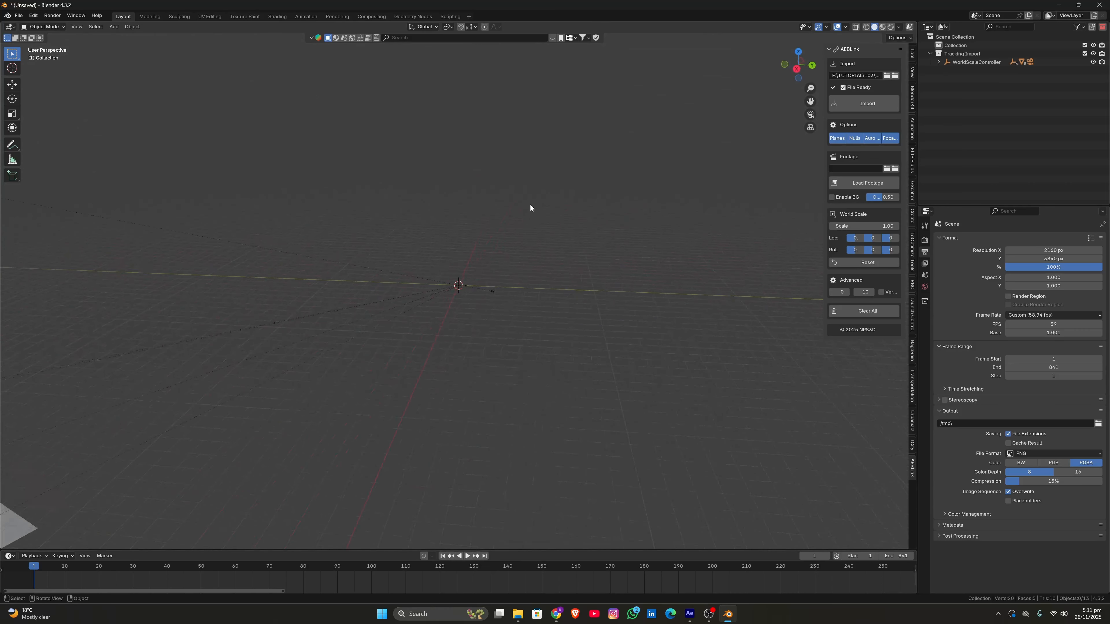
{"action": "left_click", "coordinate": [982, 58]}
{"action": "left_click_drag", "start_coordinate": [992, 92], "coordinate": [962, 64]}
{"action": "key", "text": "n"}
{"action": "key", "text": "KP_3"}
{"action": "scroll", "coordinate": [408, 280], "scroll_direction": "down", "scroll_amount": 8}
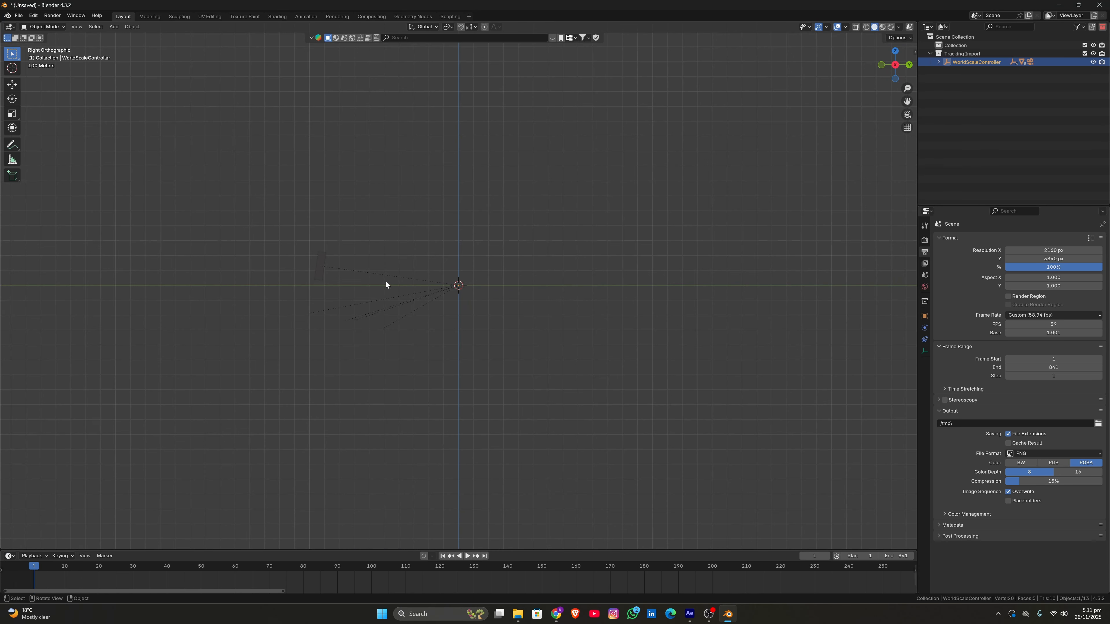
{"action": "scroll", "coordinate": [386, 285], "scroll_direction": "up", "scroll_amount": 5}
{"action": "key", "text": "s"}
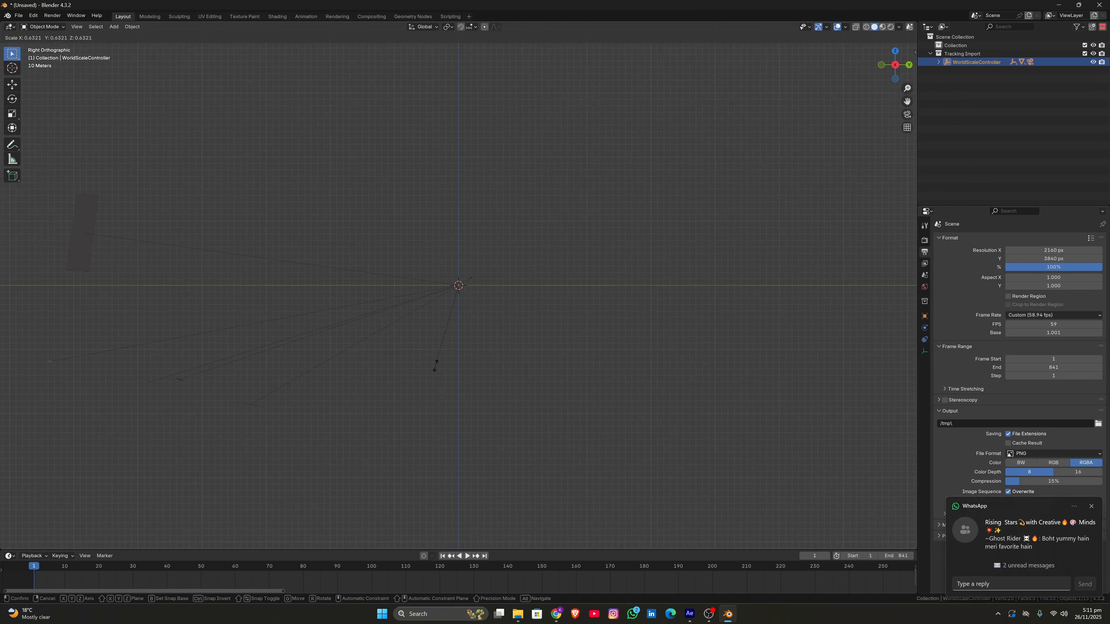
{"action": "left_click", "coordinate": [397, 385]}
{"action": "key", "text": "s"}
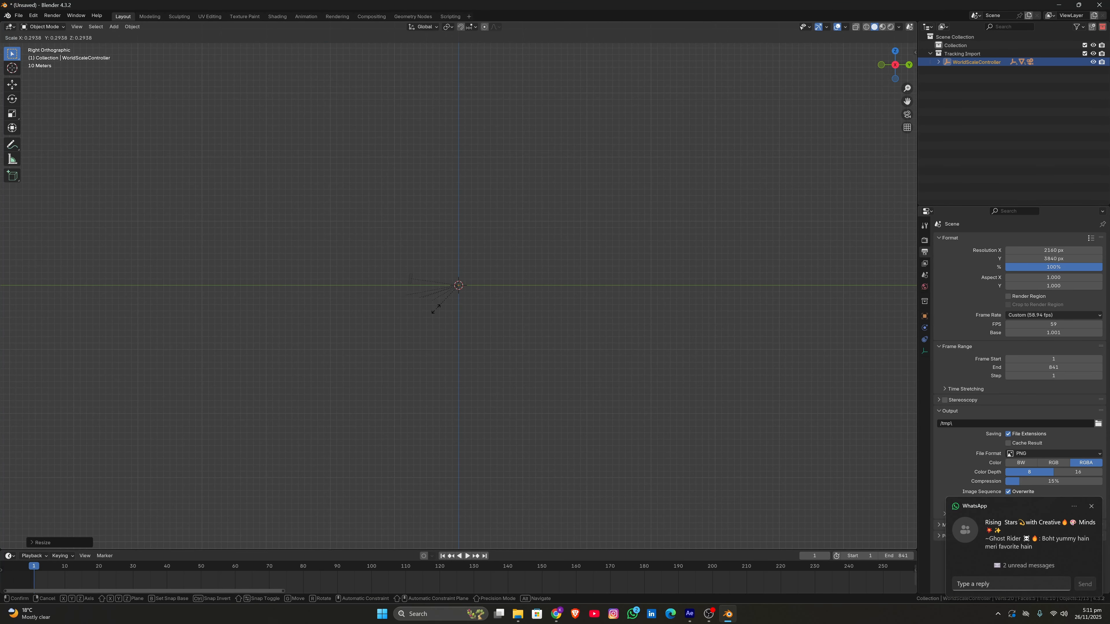
{"action": "left_click", "coordinate": [450, 292]}
Move the WorldScaleController in the right view so the tracked ground plane sits near the world origin at grid level
{"action": "scroll", "coordinate": [450, 291], "scroll_direction": "up", "scroll_amount": 20}
{"action": "key", "text": "g"}
{"action": "left_click", "coordinate": [656, 190]}
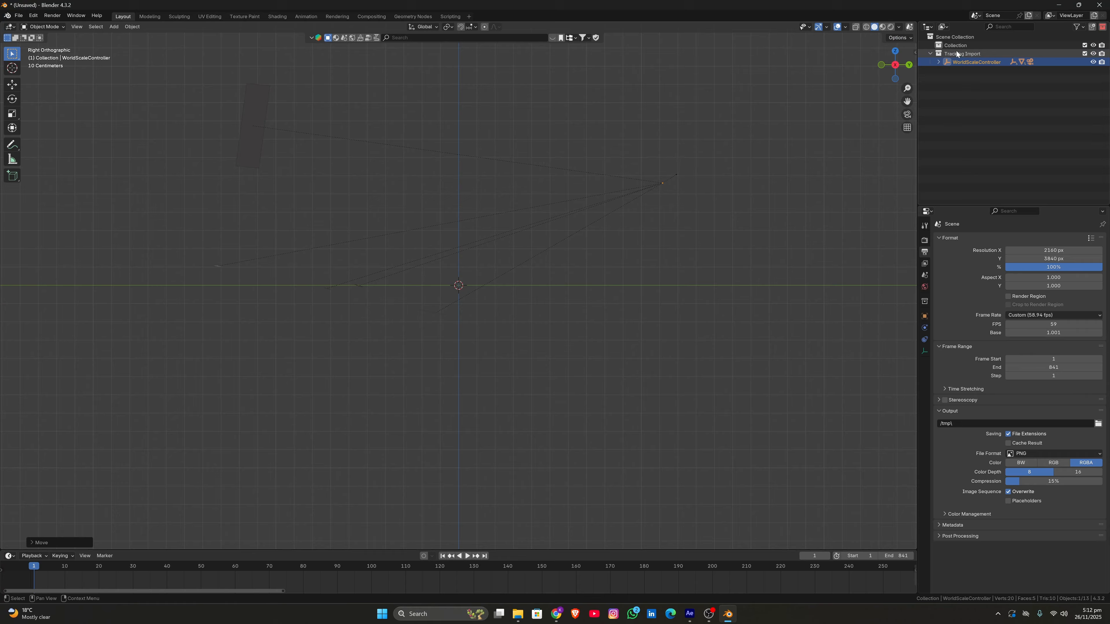
Set the viewport display size of AE_Camera, nested under camera_transform, to 80 m
{"action": "left_click", "coordinate": [939, 62]}
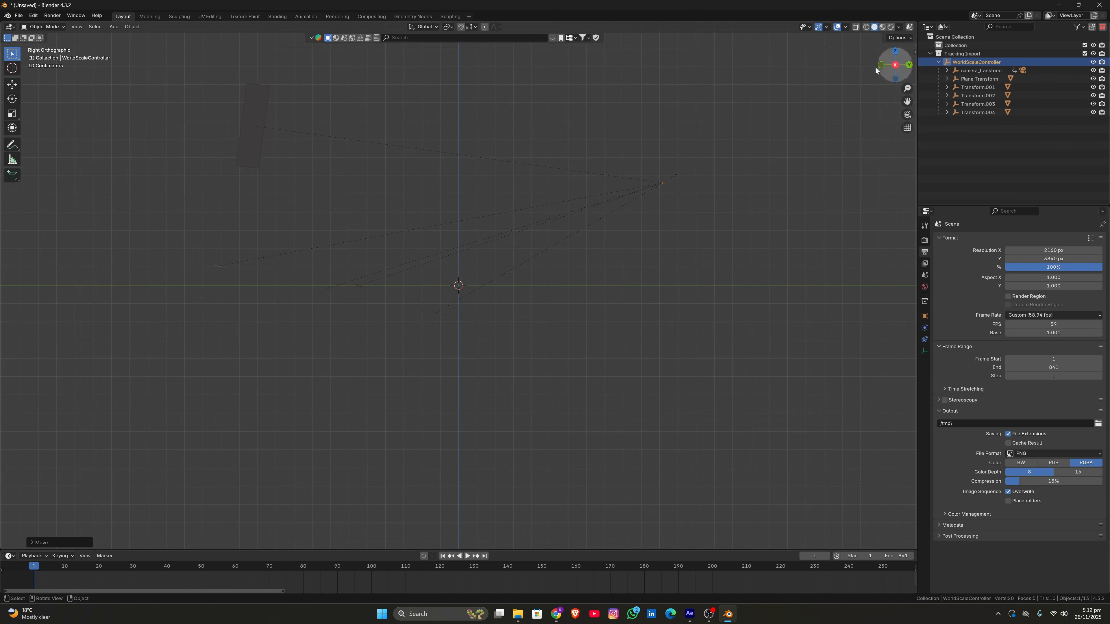
{"action": "left_click", "coordinate": [948, 70]}
{"action": "left_click", "coordinate": [971, 87]}
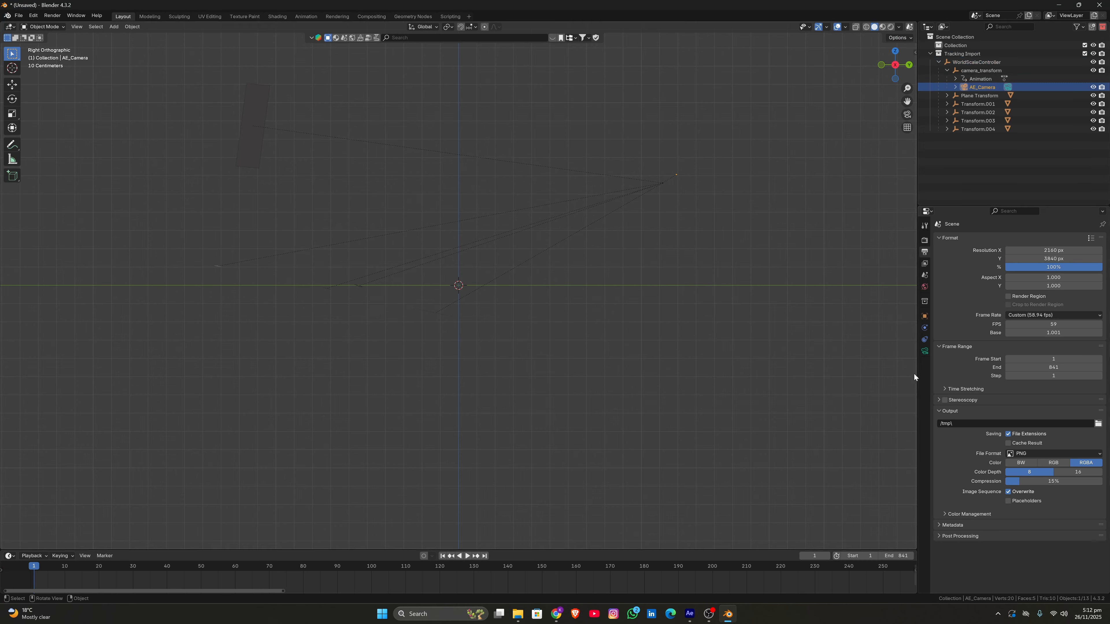
{"action": "left_click", "coordinate": [923, 352]}
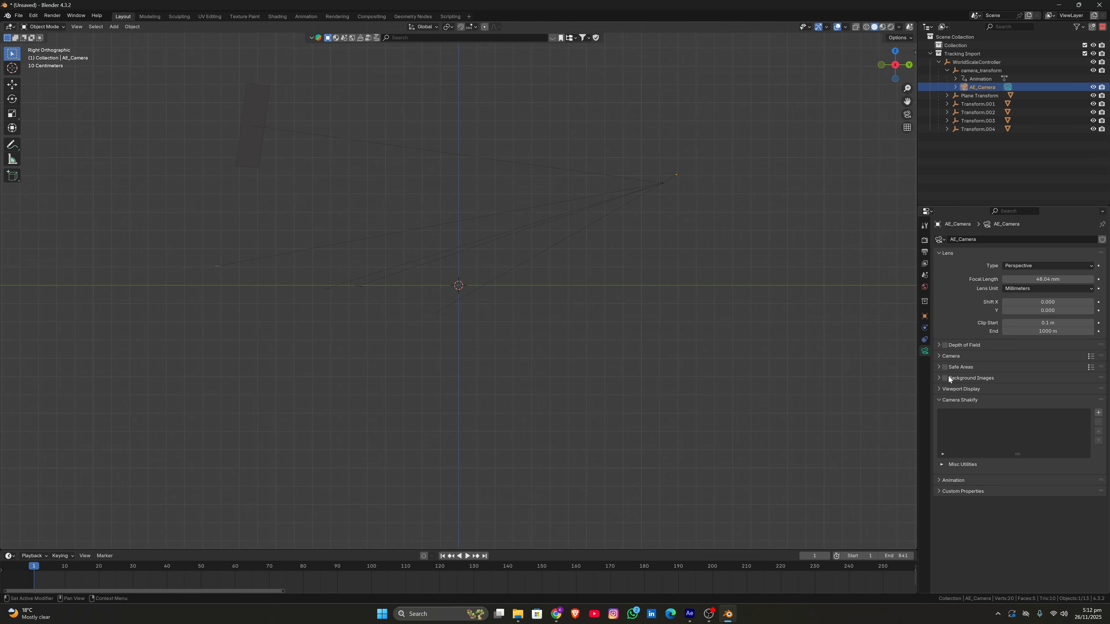
{"action": "left_click", "coordinate": [973, 389]}
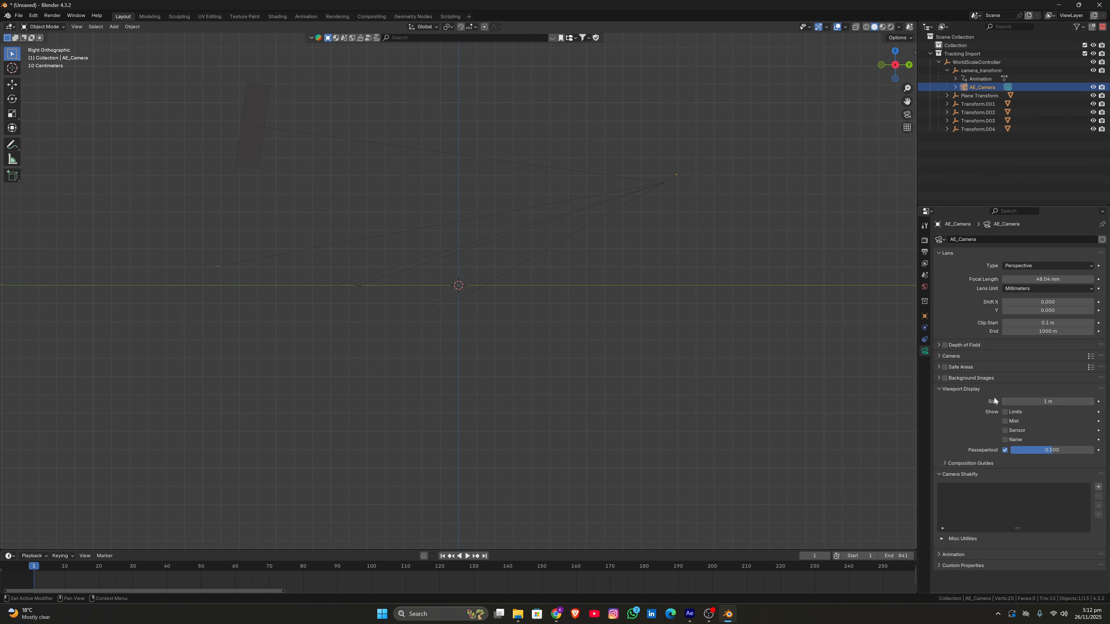
{"action": "left_click_drag", "start_coordinate": [1077, 402], "coordinate": [1106, 402]}
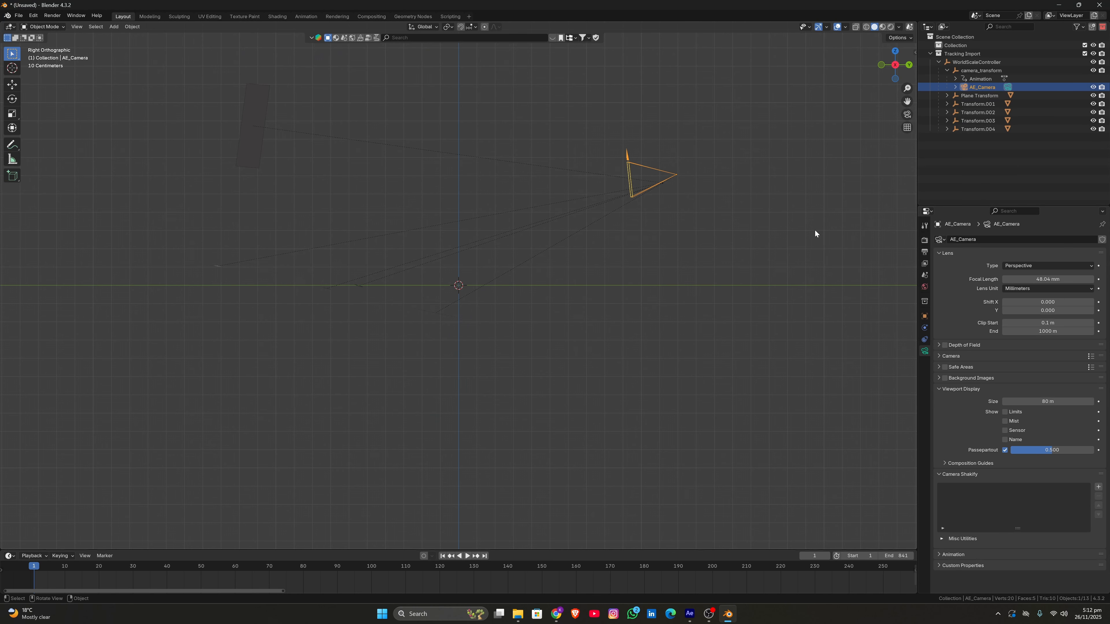
Add a cube at the world origin as a size reference for the imported track
{"action": "left_click", "coordinate": [976, 62]}
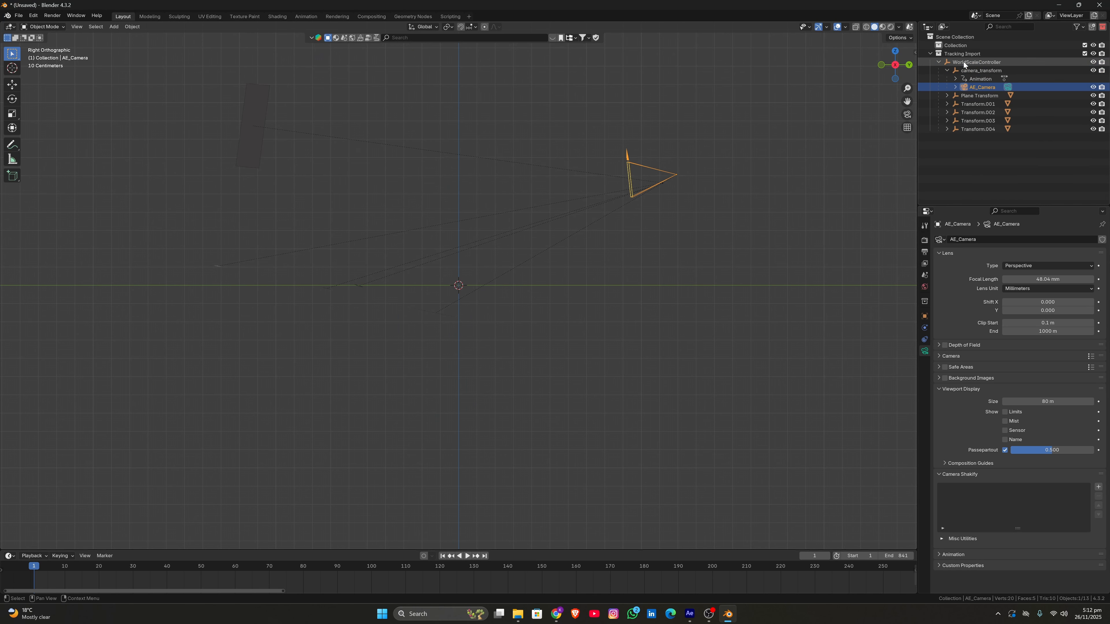
{"action": "middle_click_drag", "start_coordinate": [730, 178], "coordinate": [689, 227]}
{"action": "scroll", "coordinate": [652, 236], "scroll_direction": "down", "scroll_amount": 3}
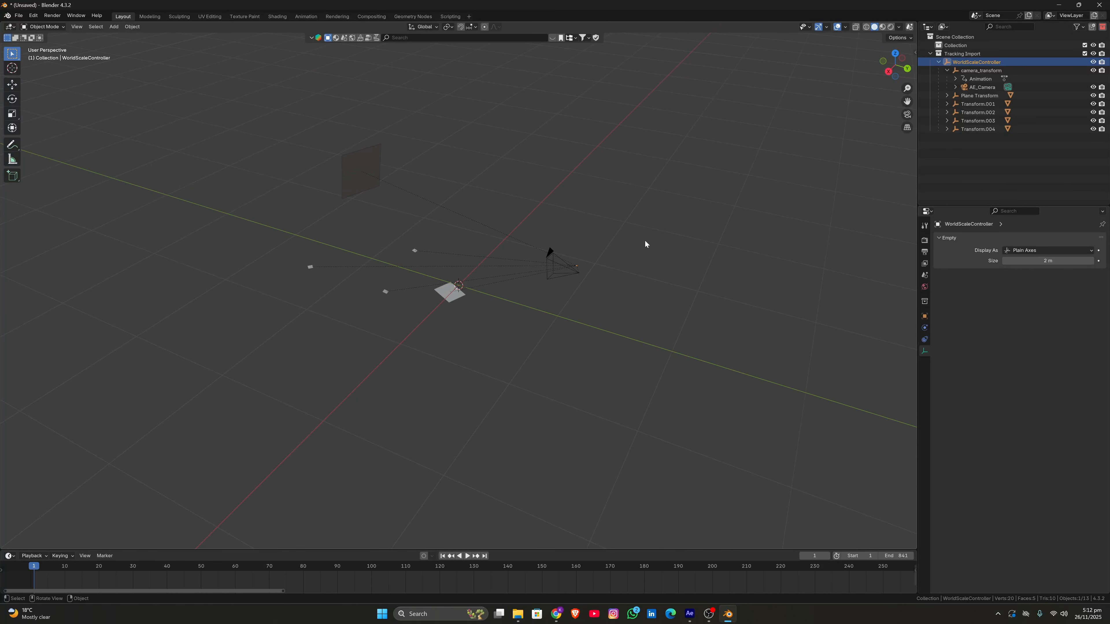
{"action": "scroll", "coordinate": [694, 250], "scroll_direction": "down", "scroll_amount": 2}
{"action": "key", "text": "shift+a"}
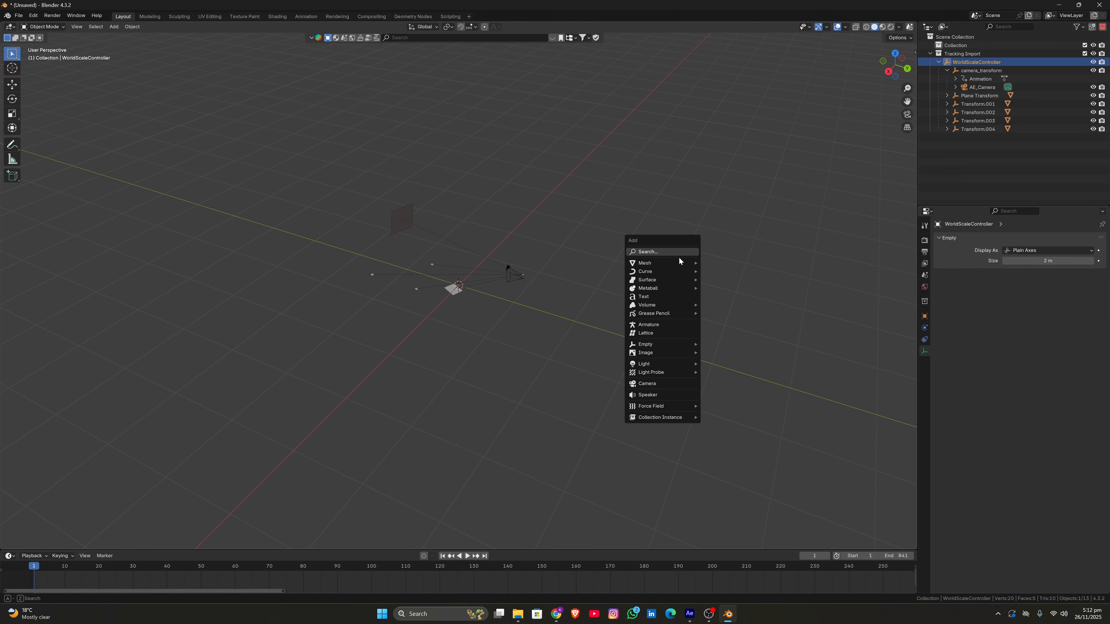
{"action": "mouse_move", "coordinate": [675, 263]}
{"action": "left_click", "coordinate": [738, 273]}
{"action": "scroll", "coordinate": [580, 276], "scroll_direction": "up", "scroll_amount": 2}
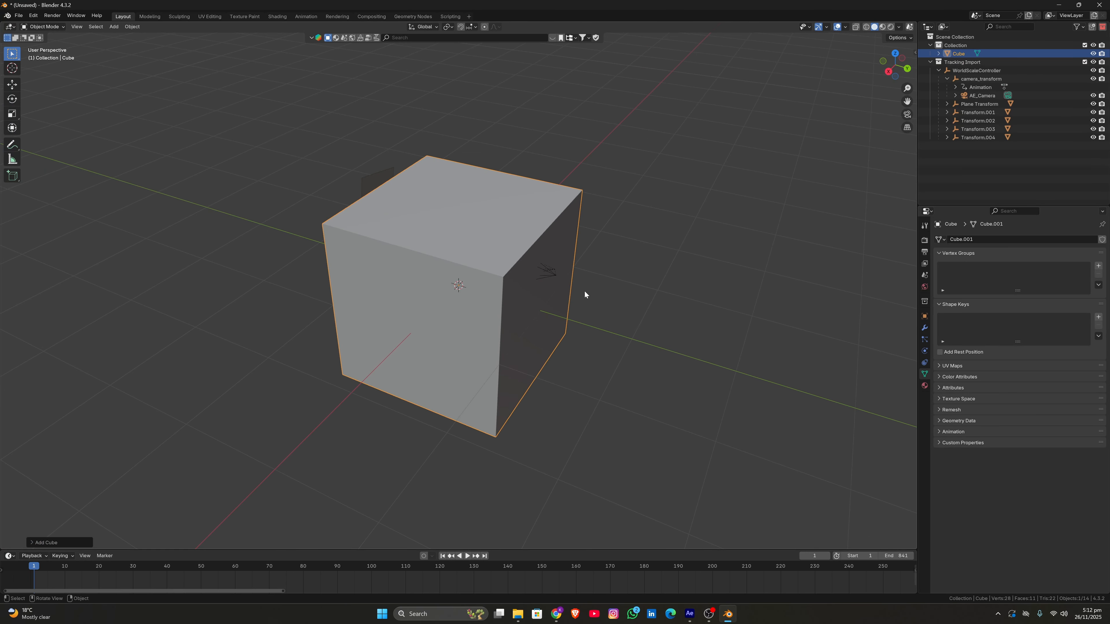
{"action": "key", "text": "s"}
{"action": "right_click", "coordinate": [511, 269]}
Scale the WorldScaleController up in the right orthographic view until the tracked solids spread out beyond the cube
{"action": "left_click", "coordinate": [976, 70]}
{"action": "scroll", "coordinate": [663, 201], "scroll_direction": "down", "scroll_amount": 5}
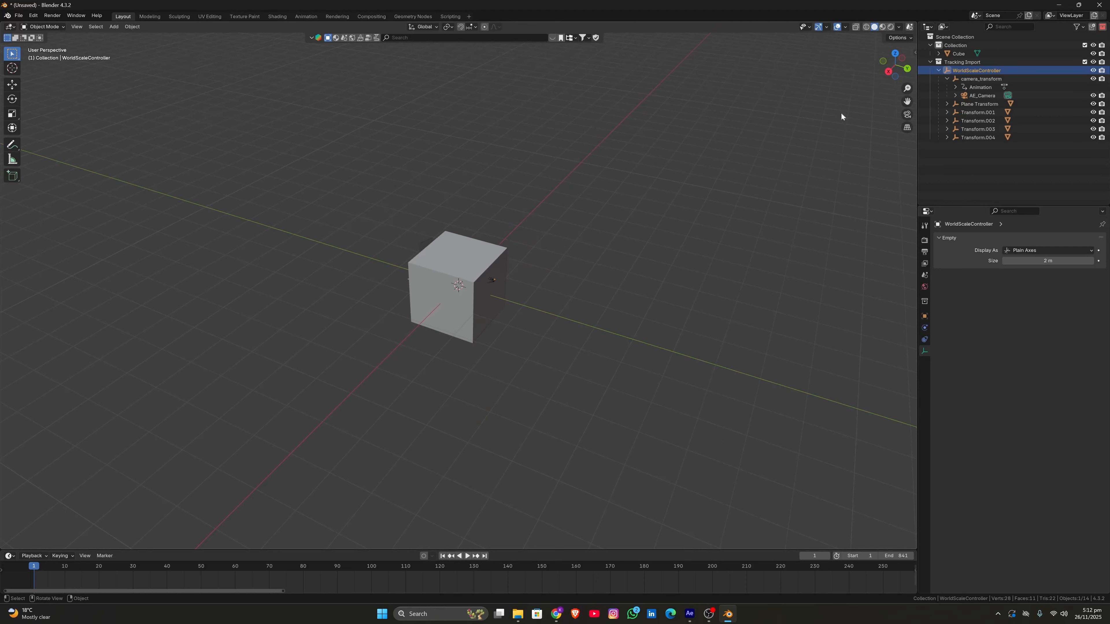
{"action": "key", "text": "KP_3"}
{"action": "key", "text": "s"}
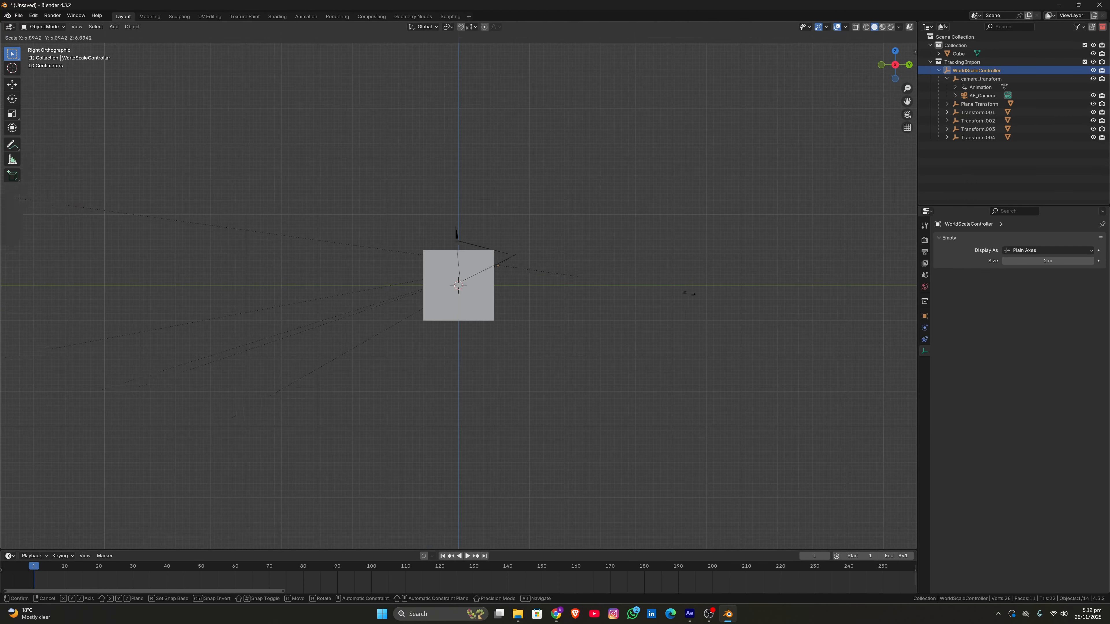
{"action": "left_click", "coordinate": [576, 302]}
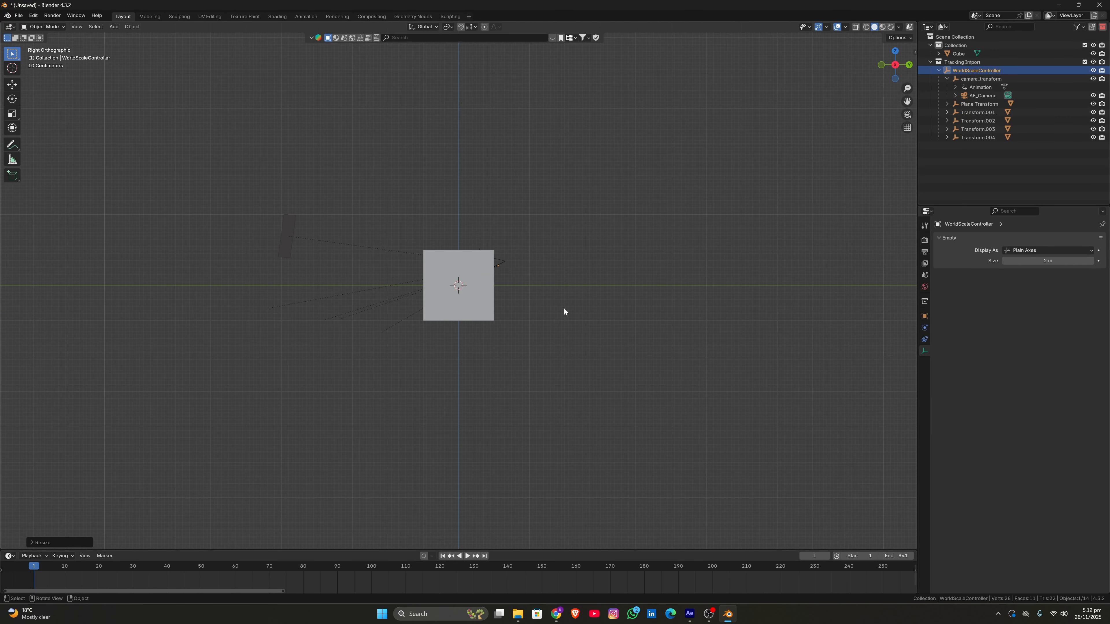
Move the WorldScaleController in the right view to bring the tracked solids around the cube, and rotate it toward level
{"action": "key", "text": "g"}
{"action": "left_click", "coordinate": [750, 255]}
{"action": "scroll", "coordinate": [750, 255], "scroll_direction": "up", "scroll_amount": 6}
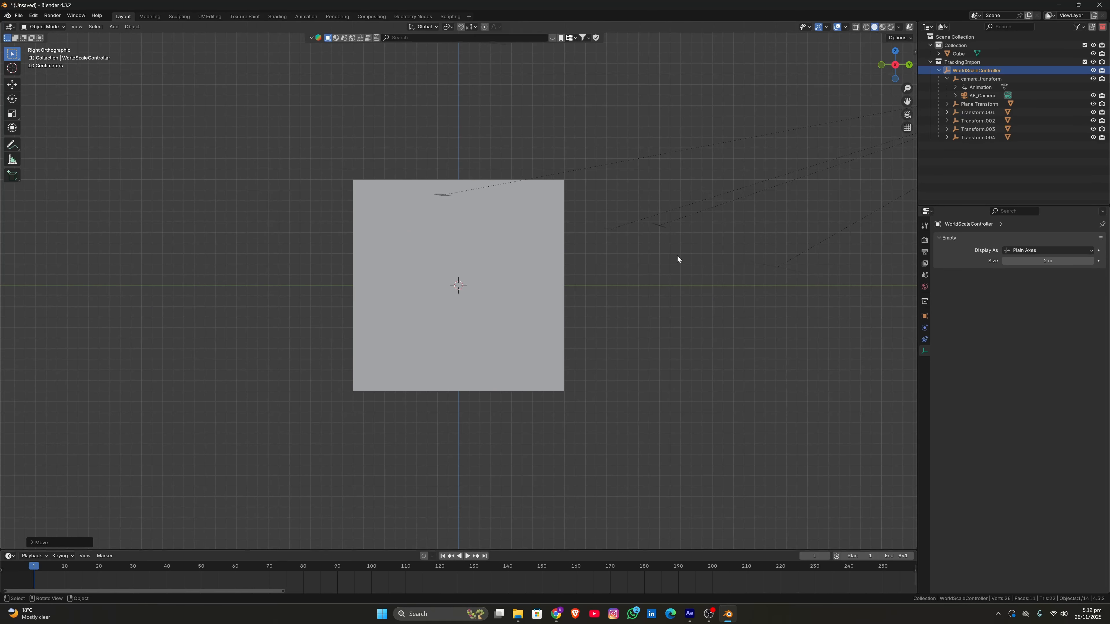
{"action": "key", "text": "r"}
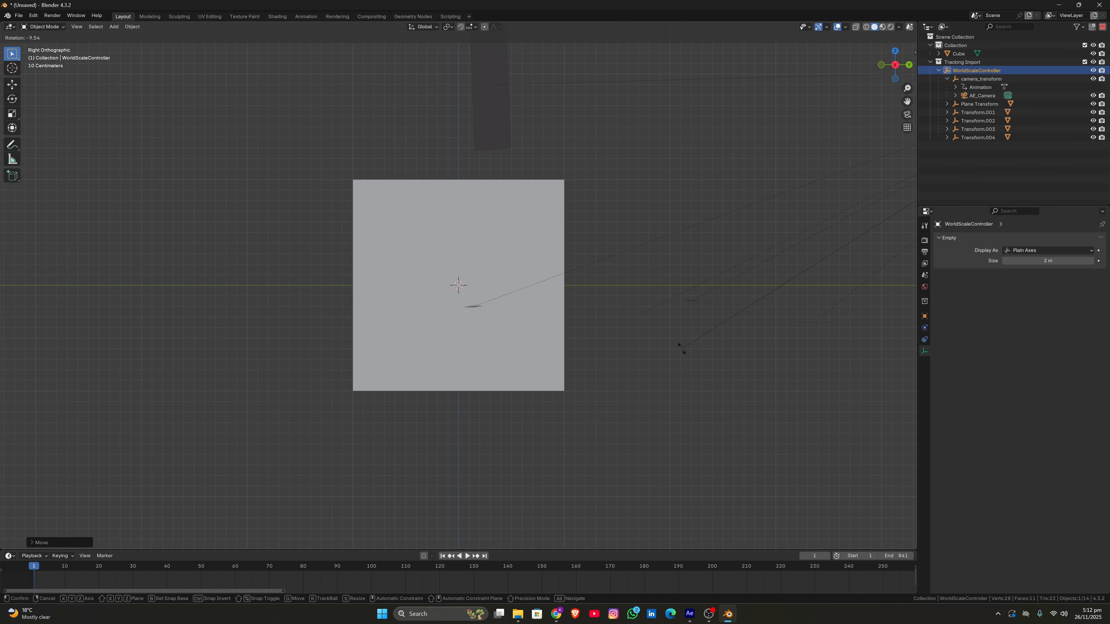
{"action": "left_click", "coordinate": [734, 354]}
Shift the WorldScaleController in the right view so the ground solid lies along the horizontal grid axis
{"action": "key", "text": "g"}
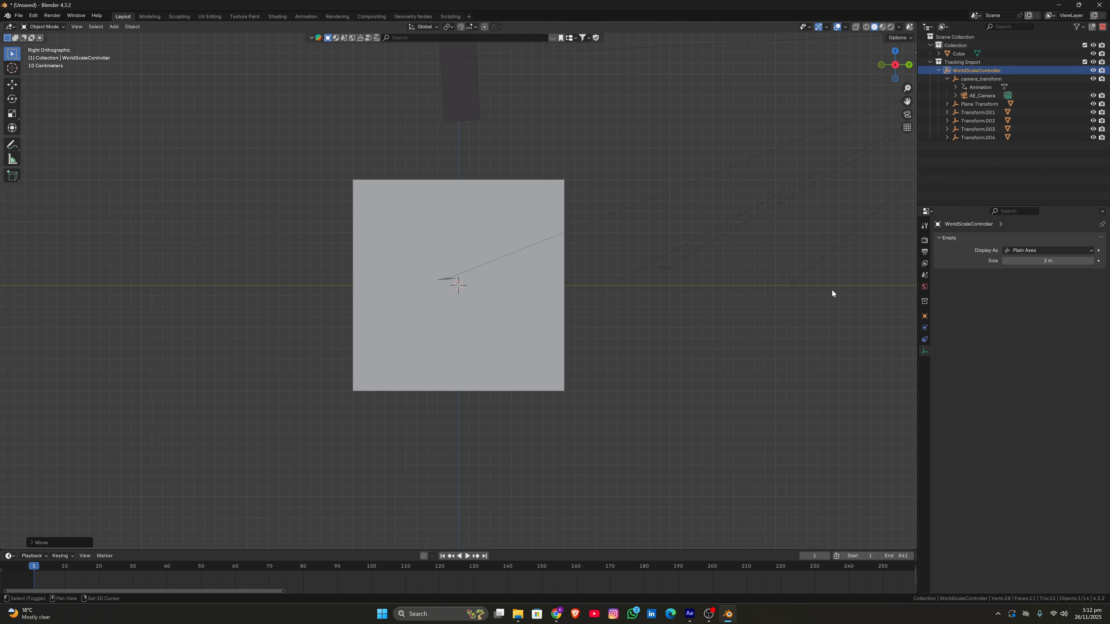
{"action": "middle_click_drag", "start_coordinate": [832, 290], "coordinate": [673, 306], "text": "shift"}
{"action": "scroll", "coordinate": [676, 311], "scroll_direction": "up", "scroll_amount": 4}
{"action": "left_click", "coordinate": [773, 329]}
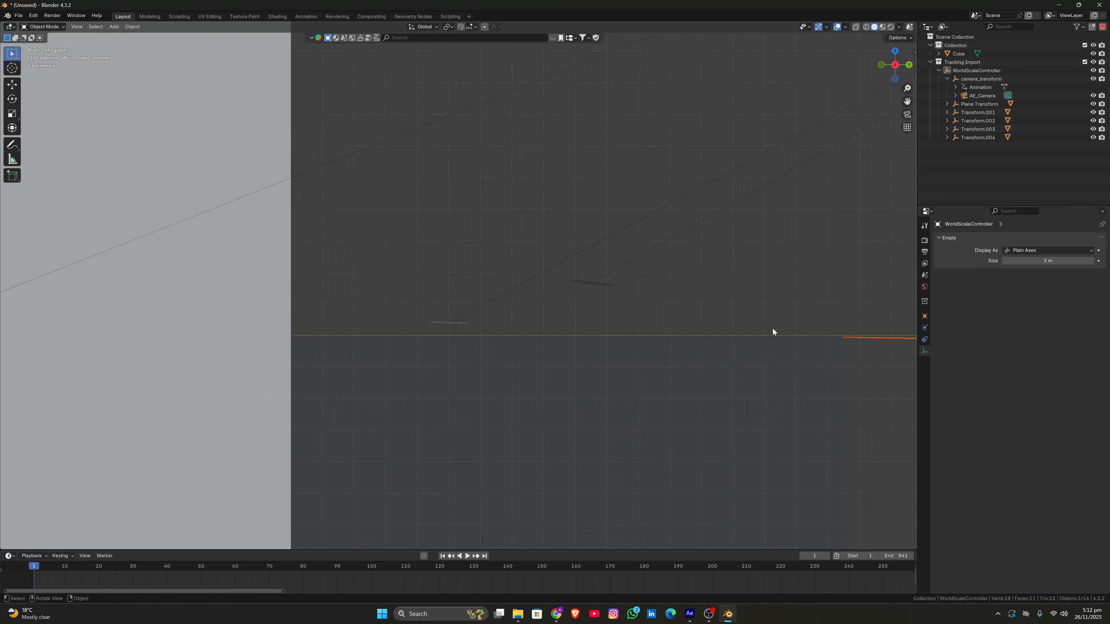
{"action": "scroll", "coordinate": [787, 327], "scroll_direction": "down", "scroll_amount": 3}
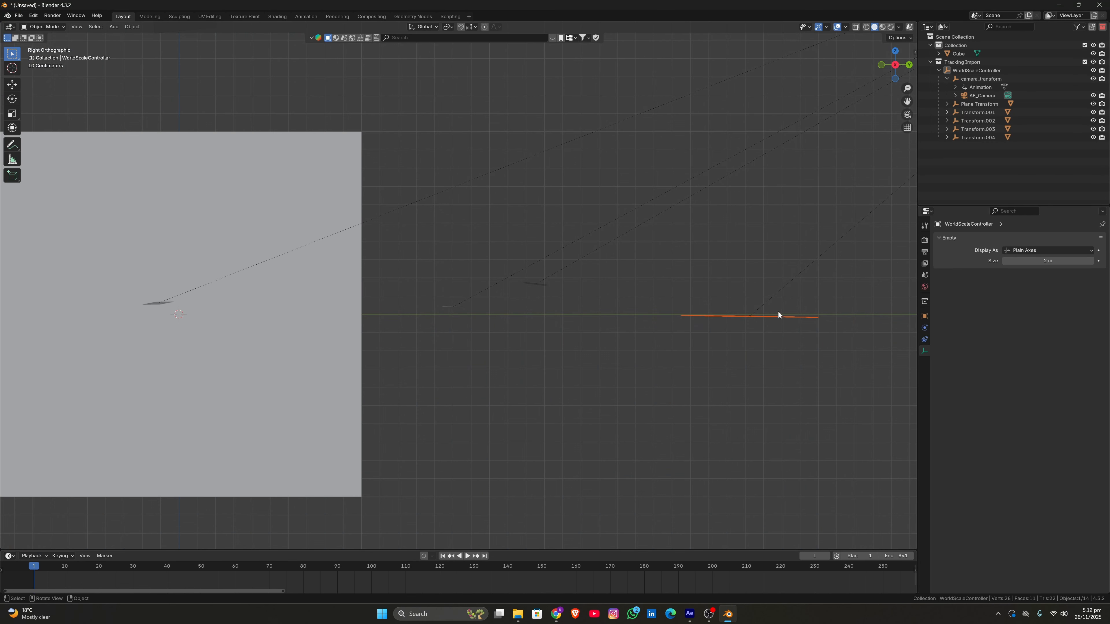
{"action": "scroll", "coordinate": [785, 315], "scroll_direction": "down", "scroll_amount": 5}
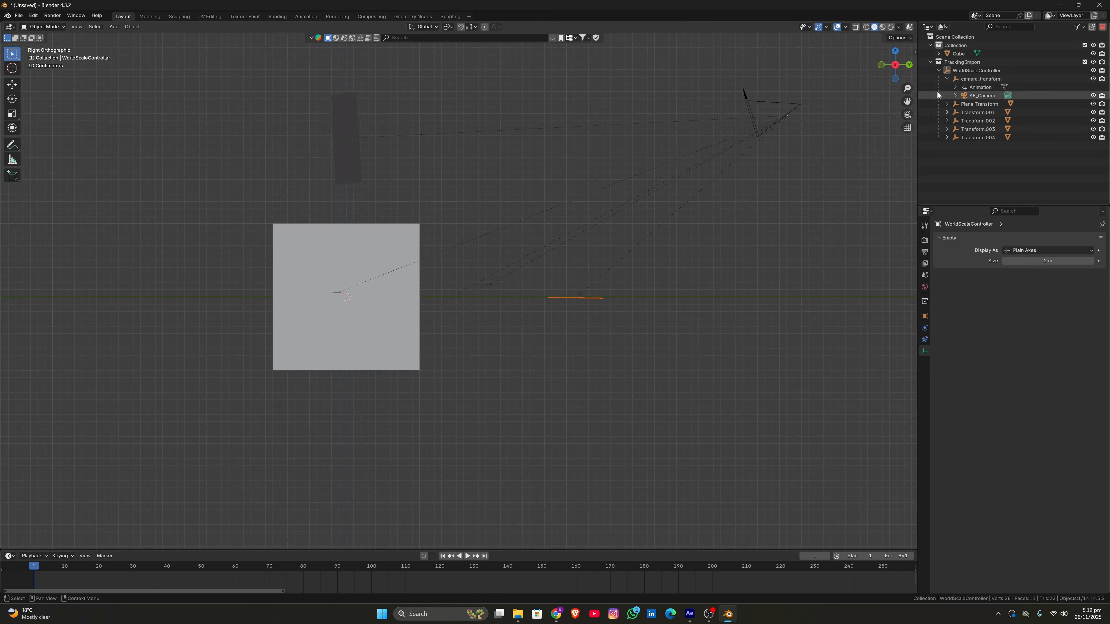
Fine-tune the WorldScaleController with a slight rotation and a small move to level the ground solids, and clear the selection
{"action": "left_click", "coordinate": [977, 71]}
{"action": "scroll", "coordinate": [749, 234], "scroll_direction": "up", "scroll_amount": 3}
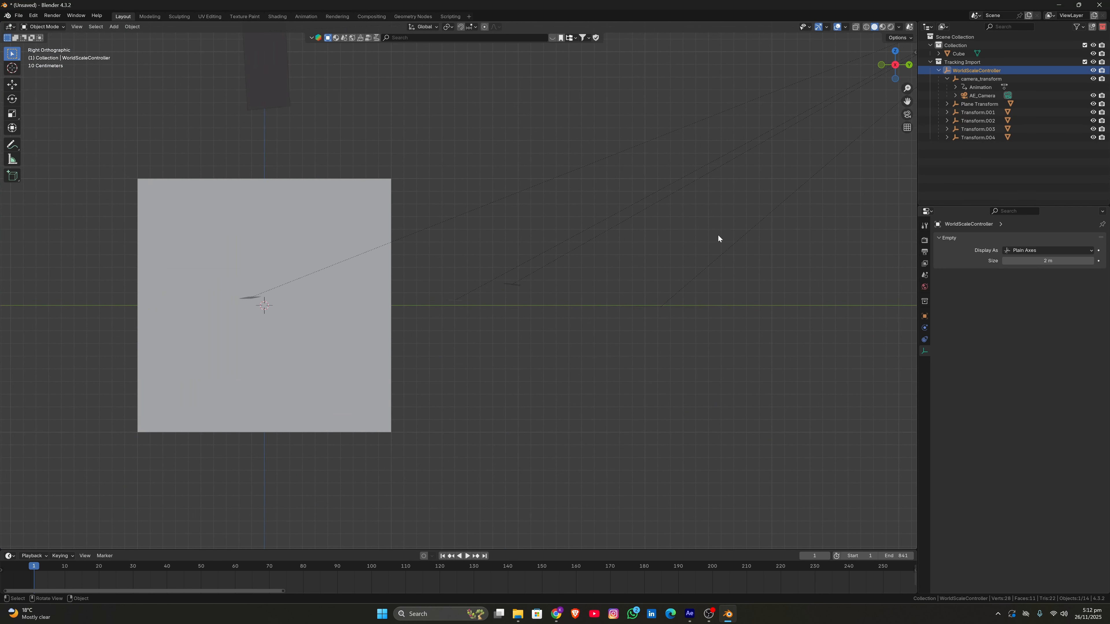
{"action": "key", "text": "r"}
{"action": "left_click", "coordinate": [669, 268]}
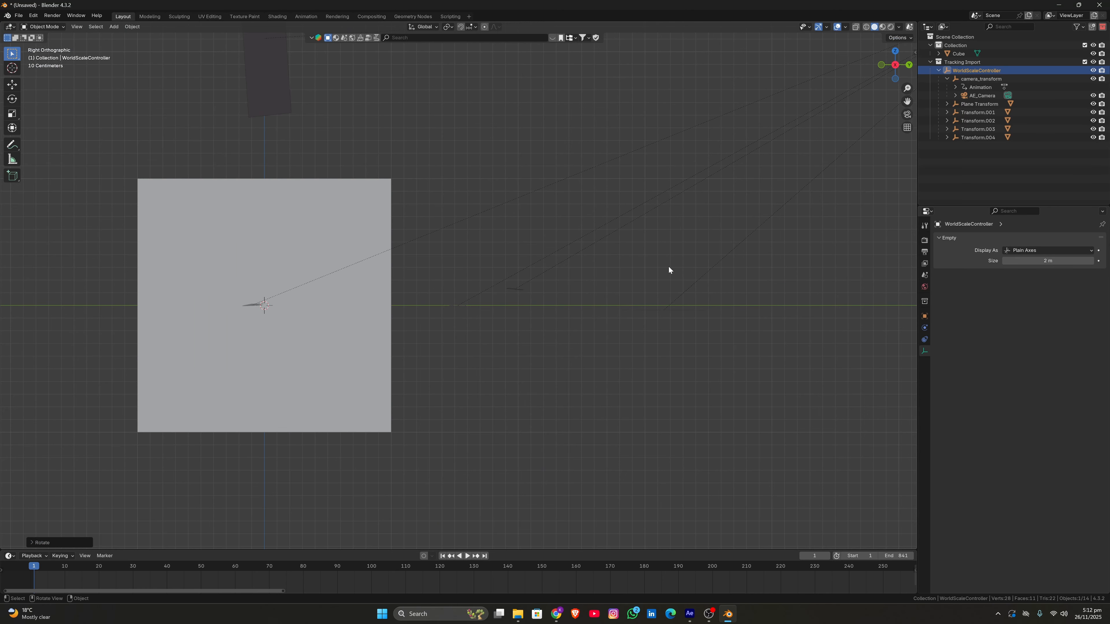
{"action": "key", "text": "g"}
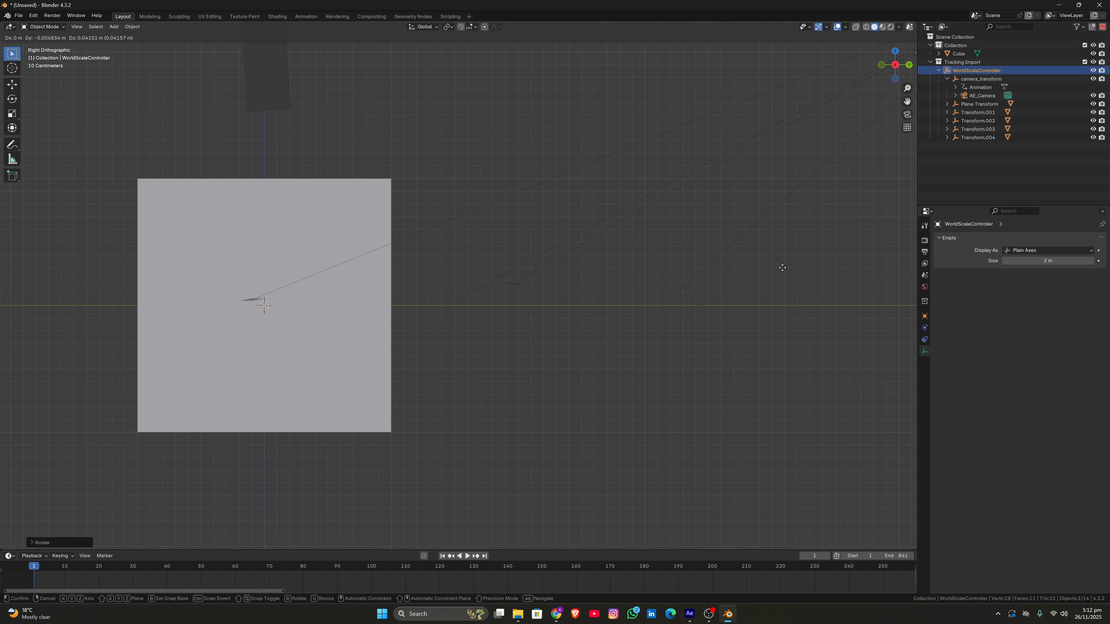
{"action": "left_click", "coordinate": [730, 294]}
{"action": "left_click", "coordinate": [699, 305]}
{"action": "left_click", "coordinate": [647, 263]}
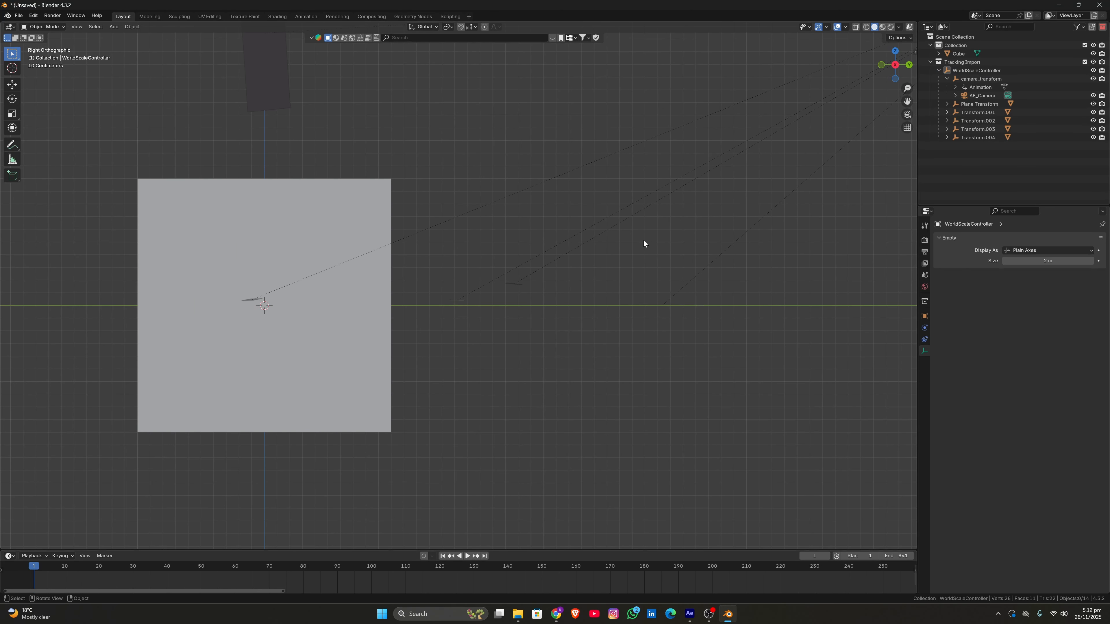
Look at the scene through AE_Camera with the full camera frame in view
{"action": "middle_click_drag", "start_coordinate": [644, 243], "coordinate": [586, 350]}
{"action": "left_click", "coordinate": [907, 115]}
{"action": "scroll", "coordinate": [634, 201], "scroll_direction": "down", "scroll_amount": 3}
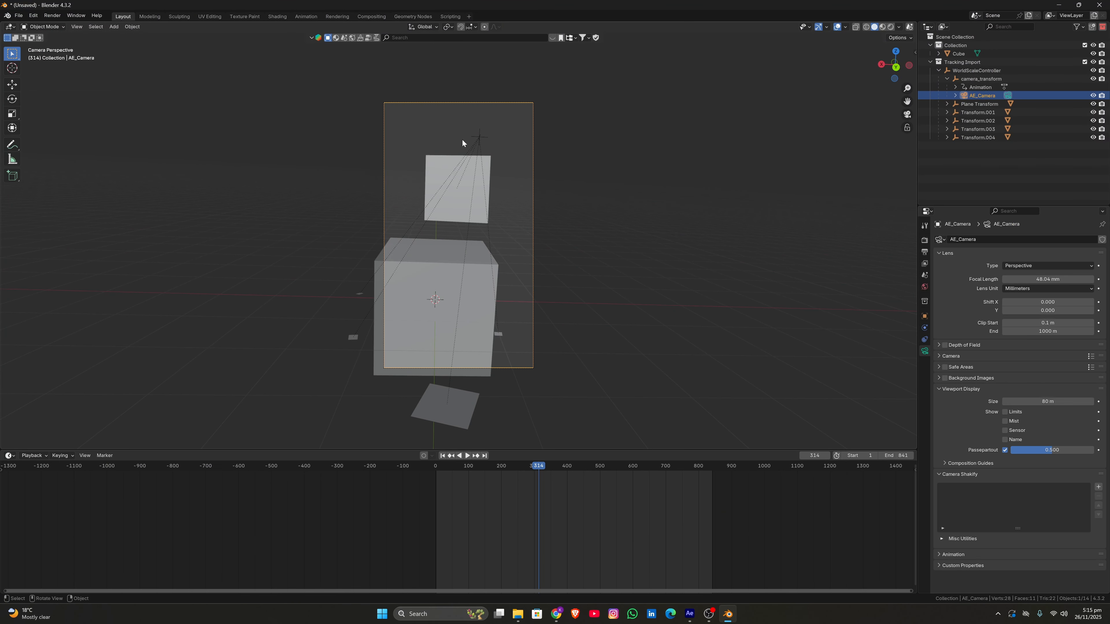
{"action": "key", "text": "n"}
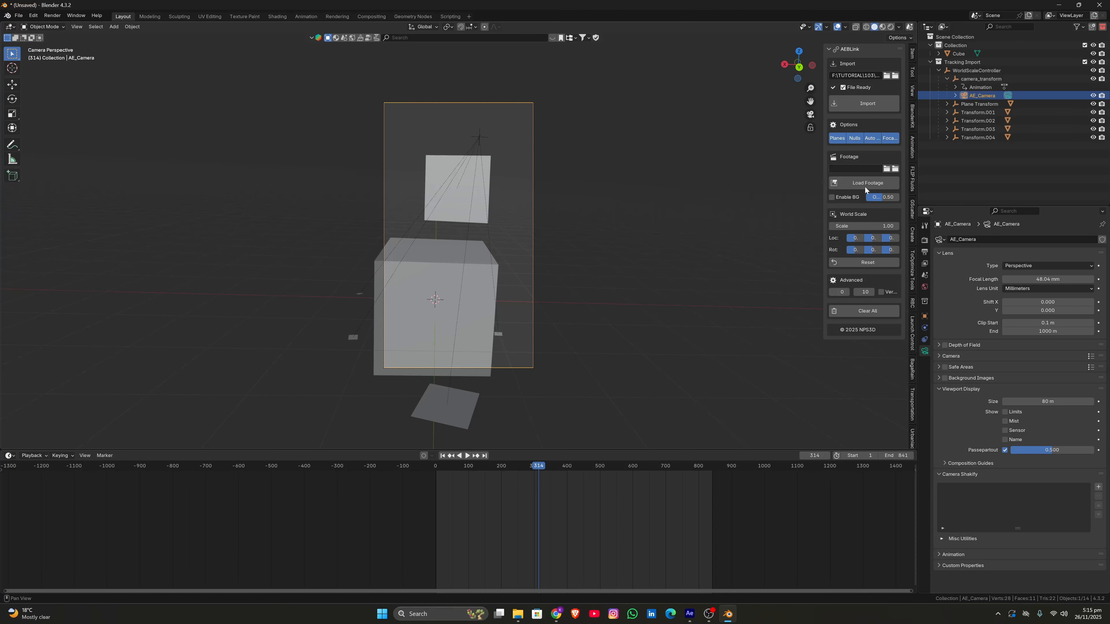
{"action": "key", "text": "n"}
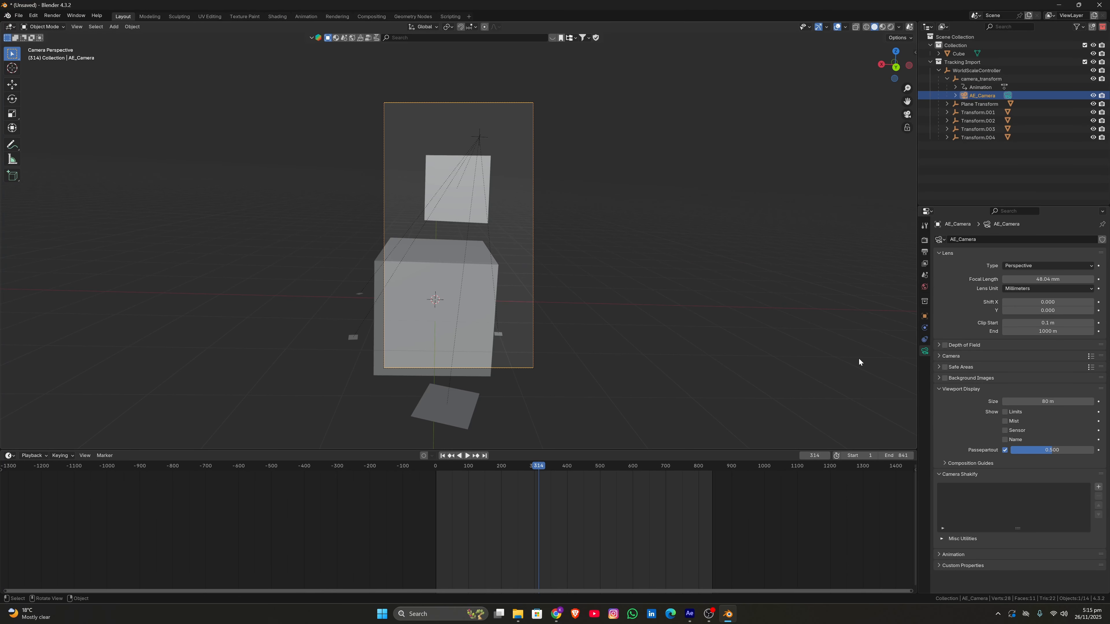
Enable AE_Camera's background images, load new.mp4 from F:\TUTORIAL\103 as a movie clip, and scrub to frame 442
{"action": "left_click", "coordinate": [946, 379]}
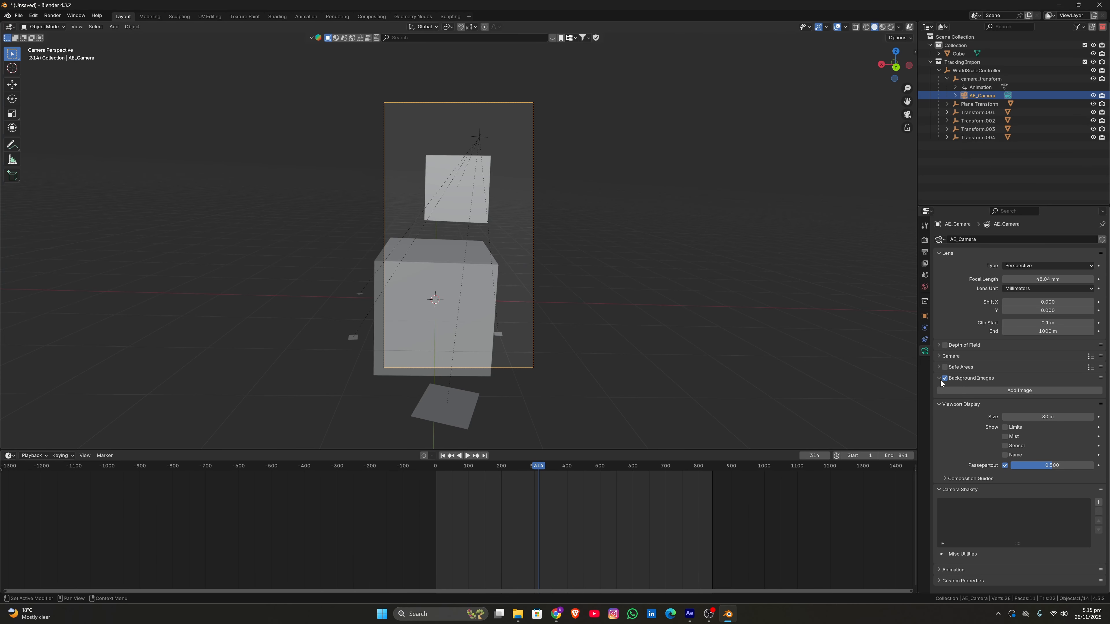
{"action": "left_click", "coordinate": [999, 391]}
{"action": "left_click", "coordinate": [1077, 415]}
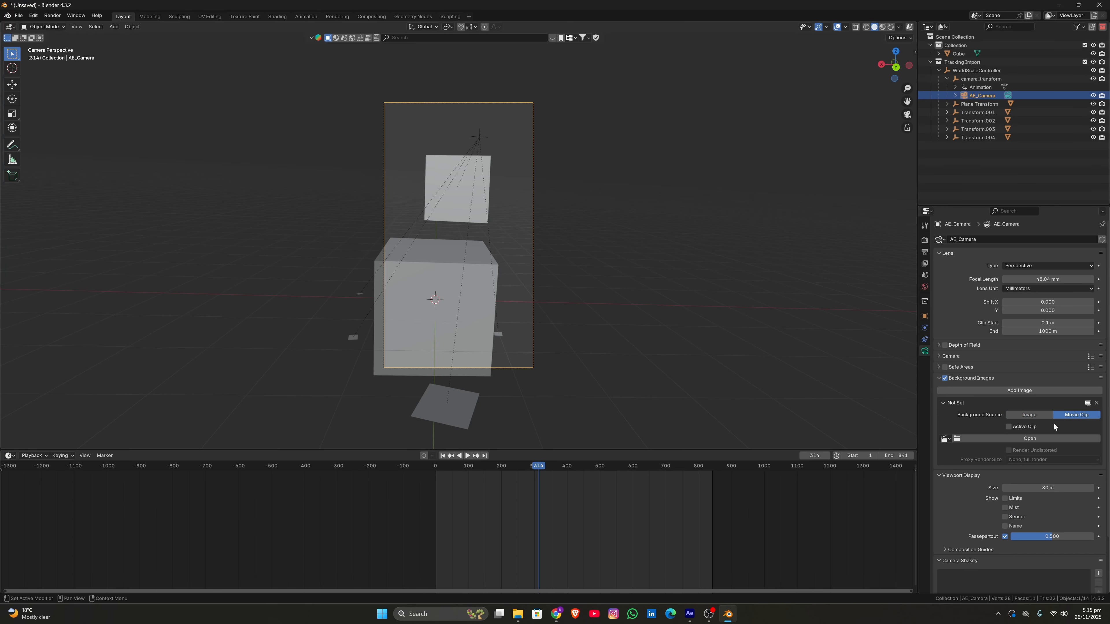
{"action": "left_click", "coordinate": [1030, 438]}
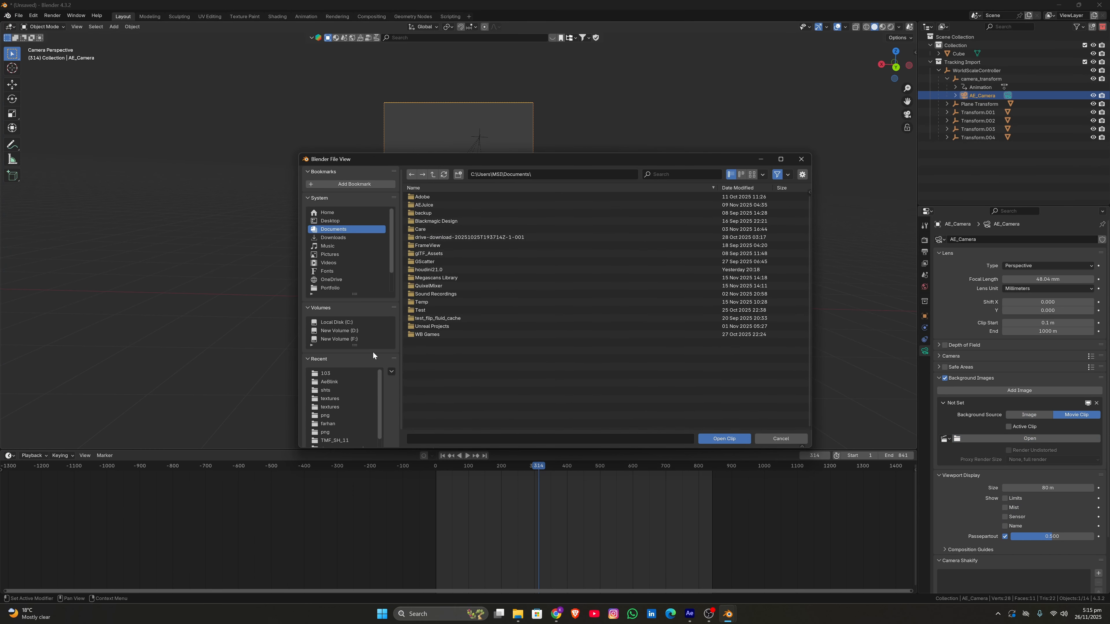
{"action": "left_click", "coordinate": [333, 373]}
{"action": "left_click", "coordinate": [422, 238]}
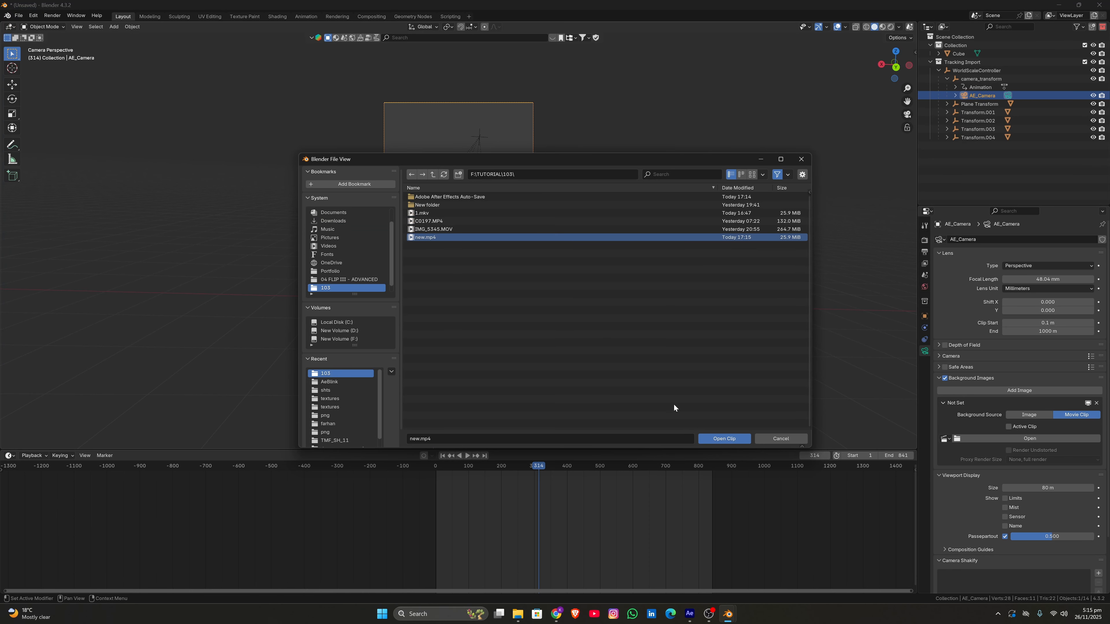
{"action": "left_click", "coordinate": [715, 438]}
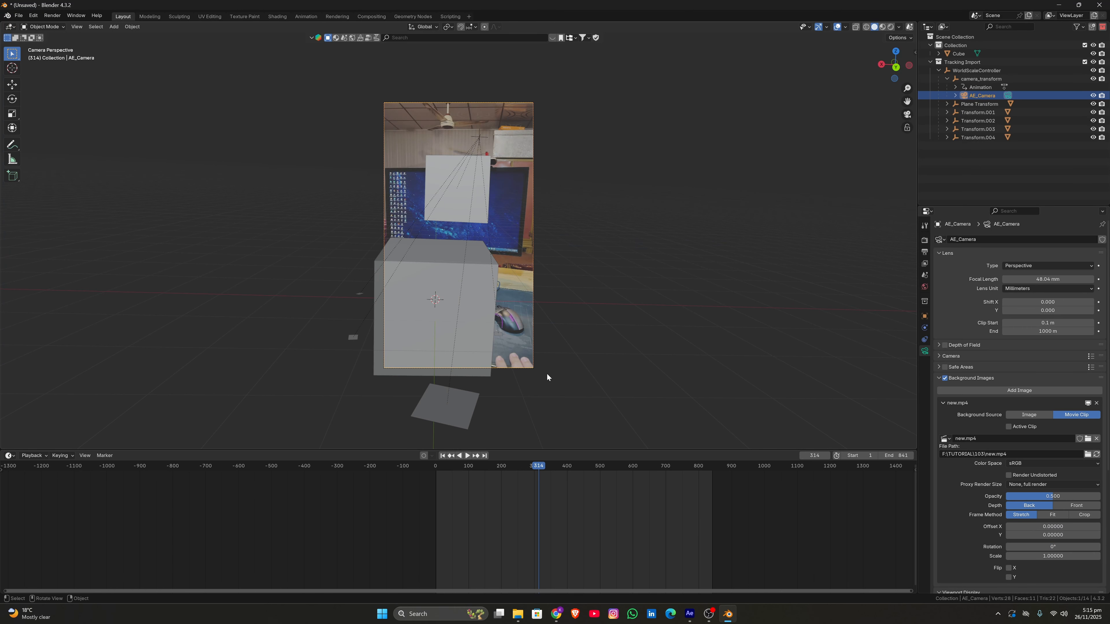
{"action": "left_click_drag", "start_coordinate": [551, 468], "coordinate": [580, 477]}
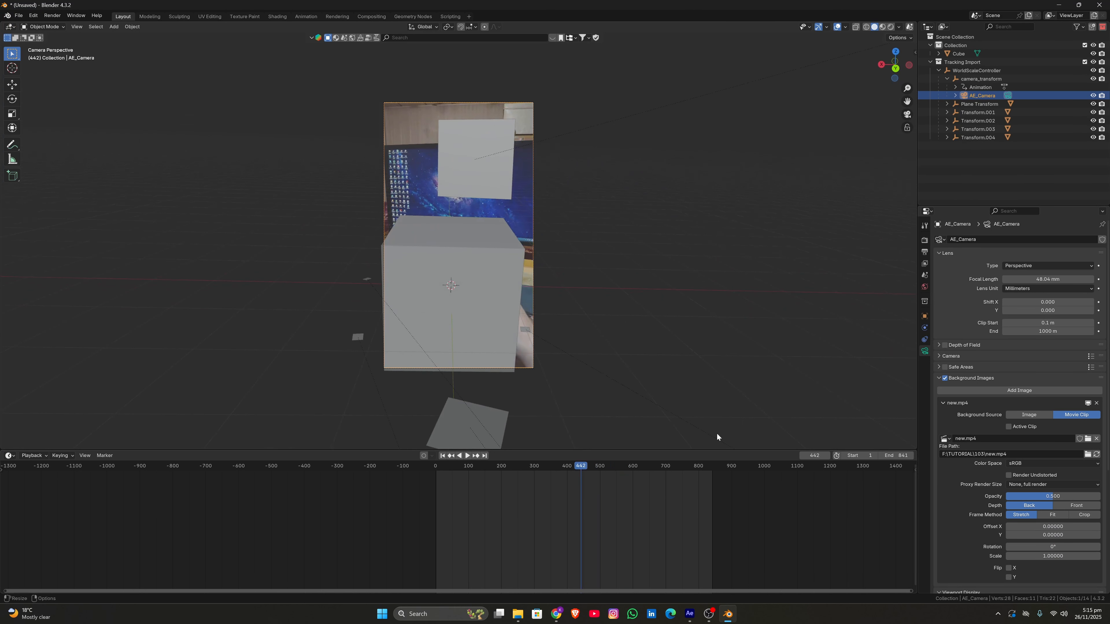
Try the Vertical sensor fit on AE_Camera
{"action": "left_click", "coordinate": [977, 356]}
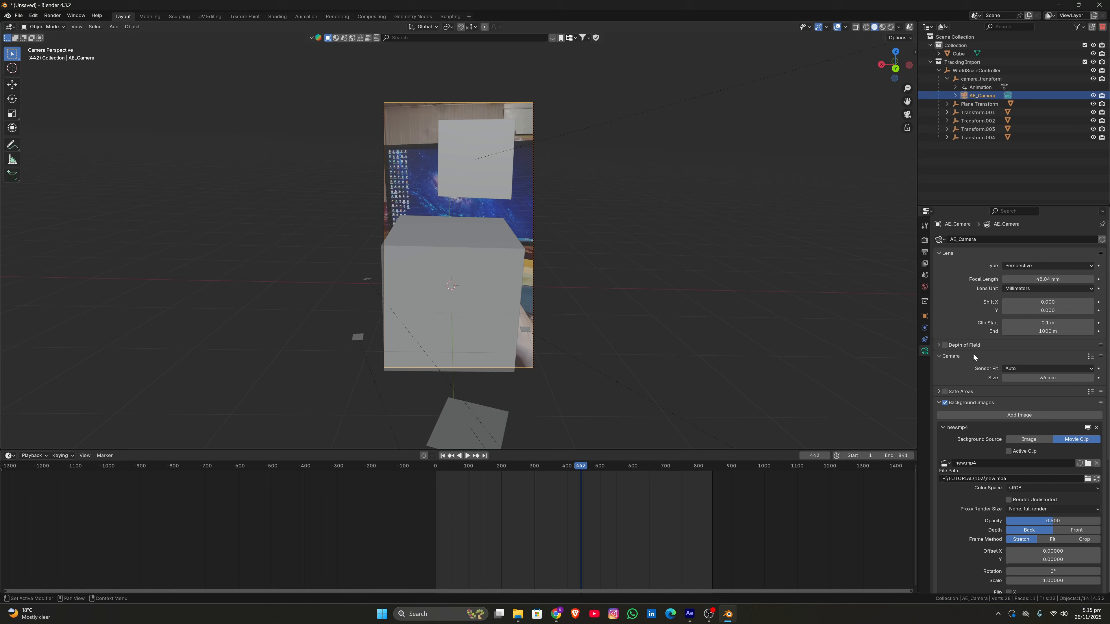
{"action": "left_click", "coordinate": [1037, 370]}
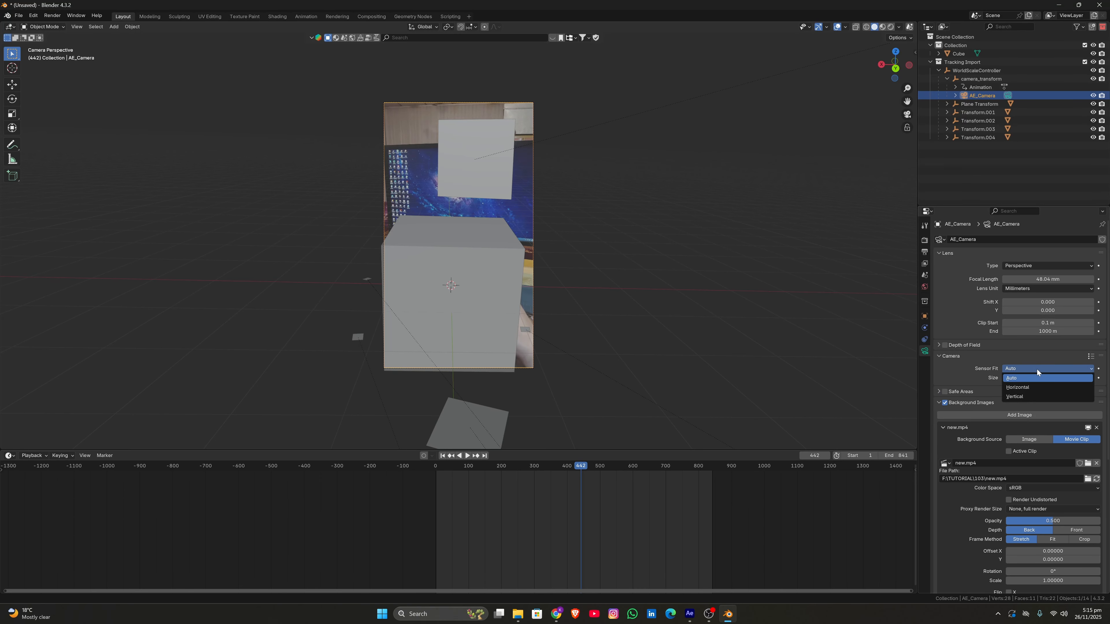
{"action": "left_click", "coordinate": [1025, 397]}
{"action": "scroll", "coordinate": [572, 246], "scroll_direction": "up", "scroll_amount": 3}
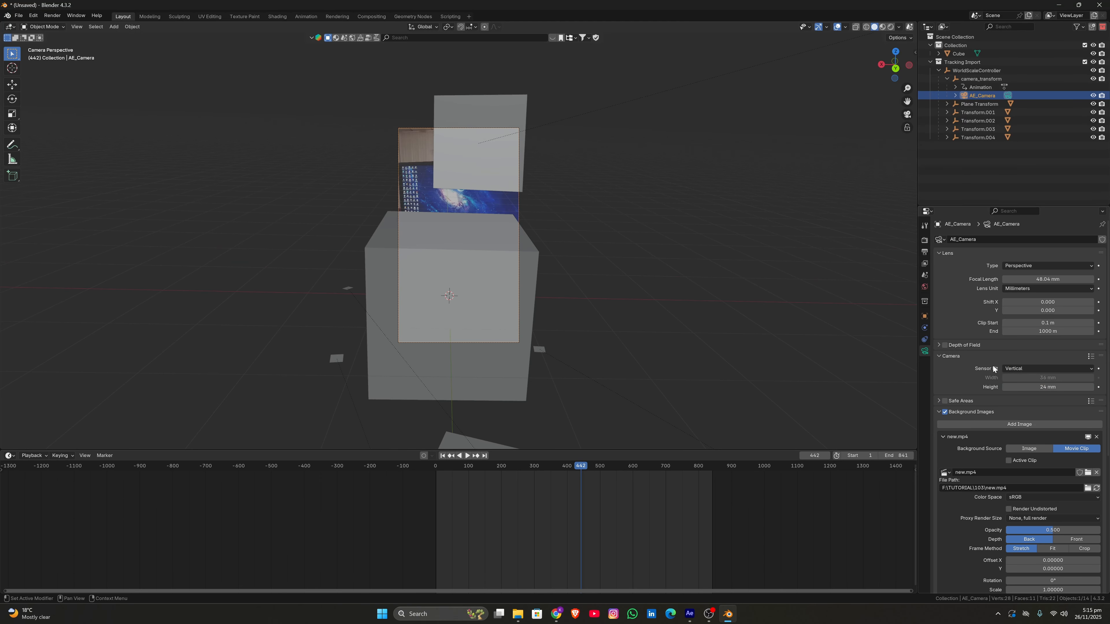
Set AE_Camera's sensor fit to Horizontal so the camera frame matches the tracked footage
{"action": "left_click", "coordinate": [1016, 367]}
{"action": "left_click", "coordinate": [1021, 387]}
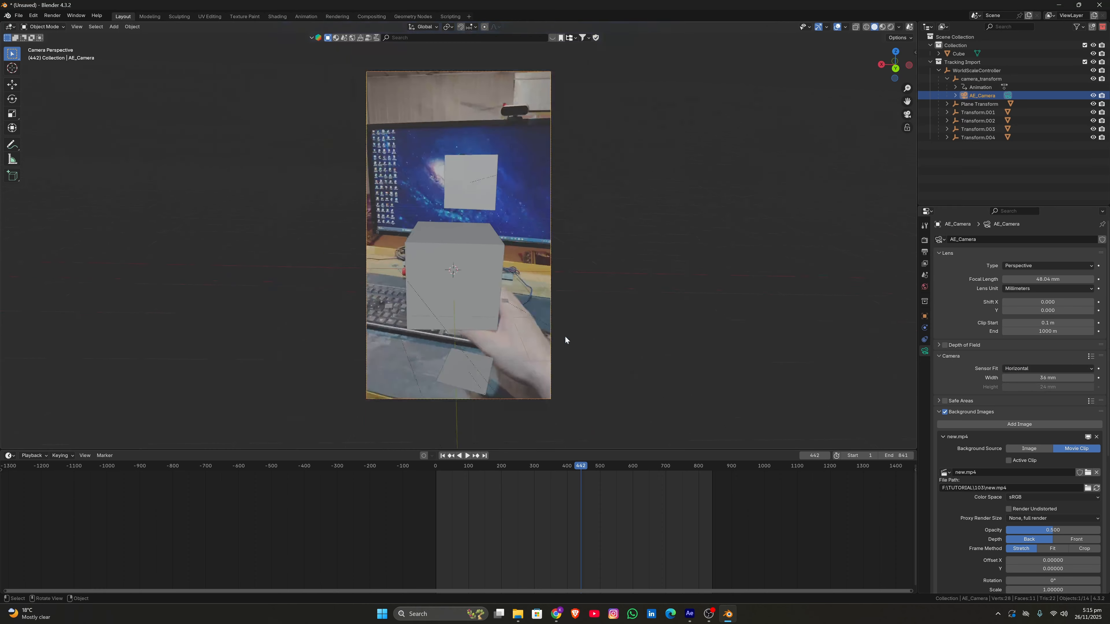
{"action": "left_click", "coordinate": [958, 358]}
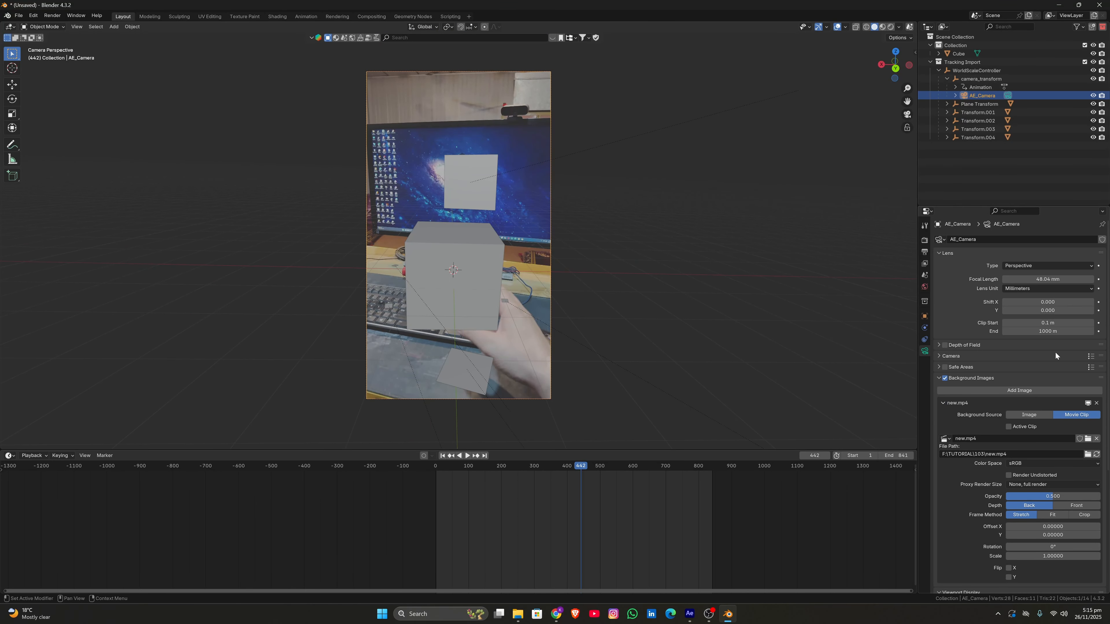
Switch AE_Camera's sensor fit to Auto for comparison and restore Horizontal
{"action": "left_click", "coordinate": [957, 355]}
{"action": "left_click", "coordinate": [1048, 368]}
{"action": "left_click", "coordinate": [1020, 378]}
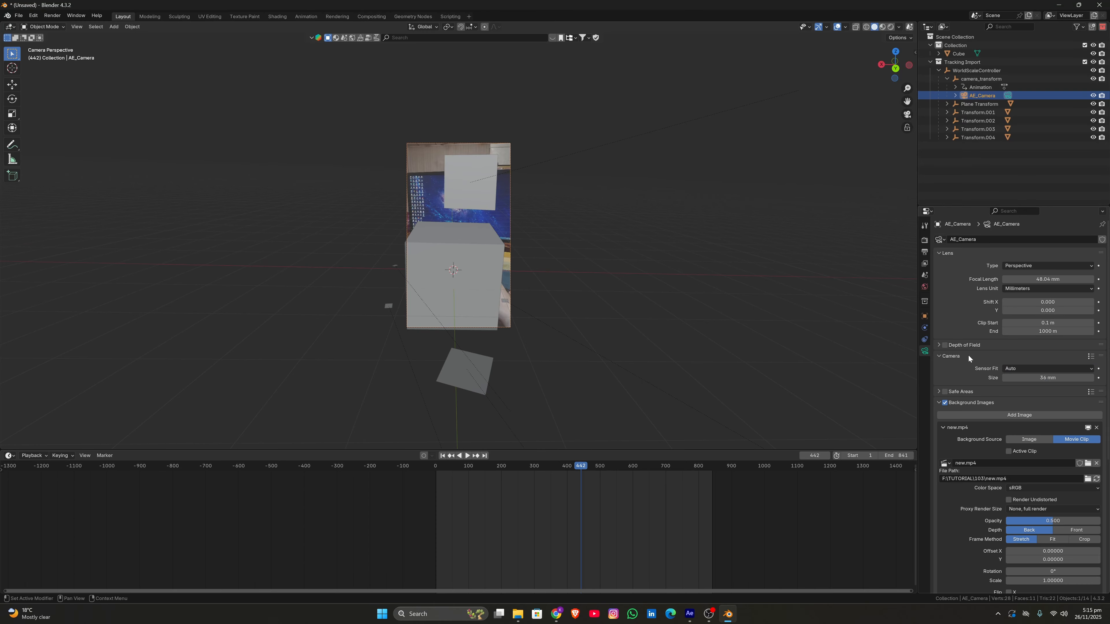
{"action": "left_click", "coordinate": [1010, 366]}
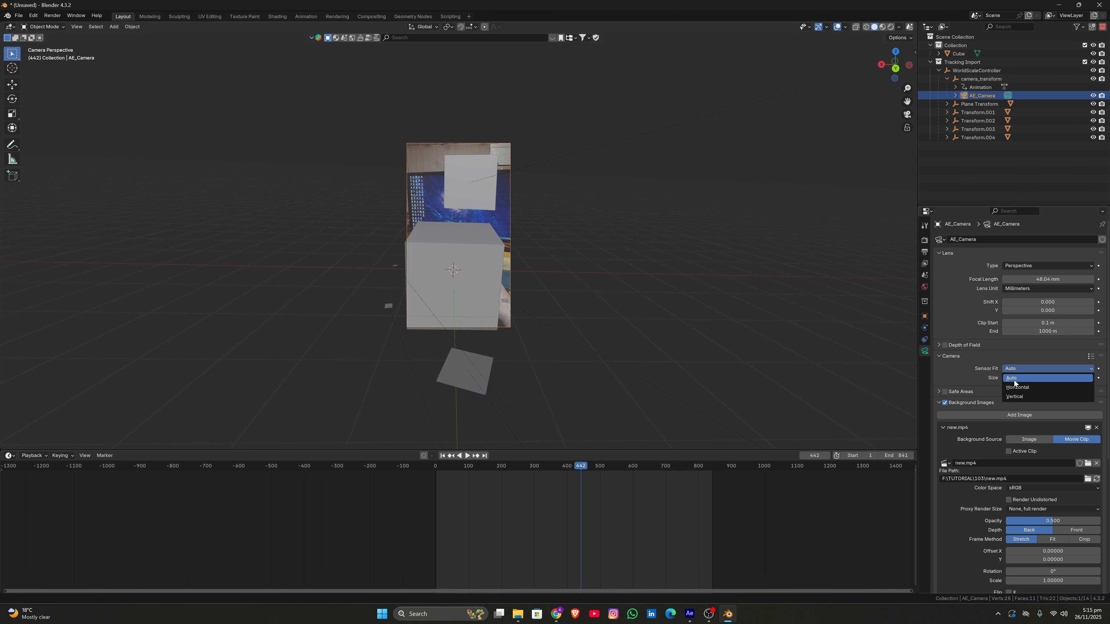
{"action": "left_click", "coordinate": [1018, 387]}
Play and scrub the animation to check that the cube and solids stick to the background footage
{"action": "key", "text": "space"}
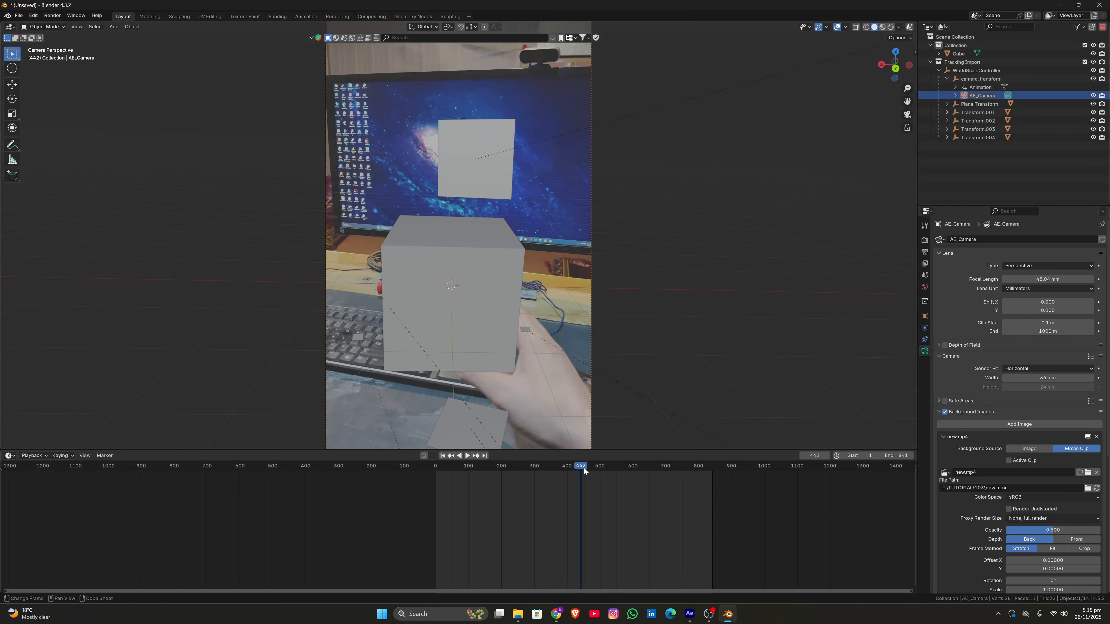
{"action": "left_click_drag", "start_coordinate": [583, 469], "coordinate": [427, 491]}
{"action": "left_click", "coordinate": [558, 511]}
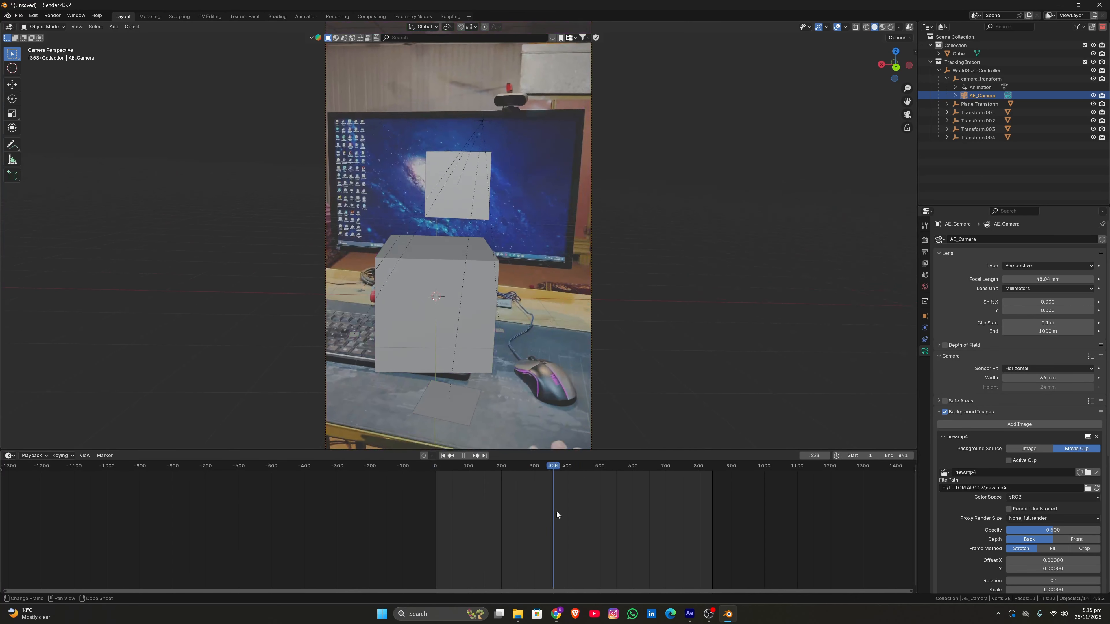
Play and scrub the animation with the test cube selected, and delete the cube from the scene
{"action": "key", "text": "space"}
{"action": "left_click", "coordinate": [493, 307]}
{"action": "key", "text": "space"}
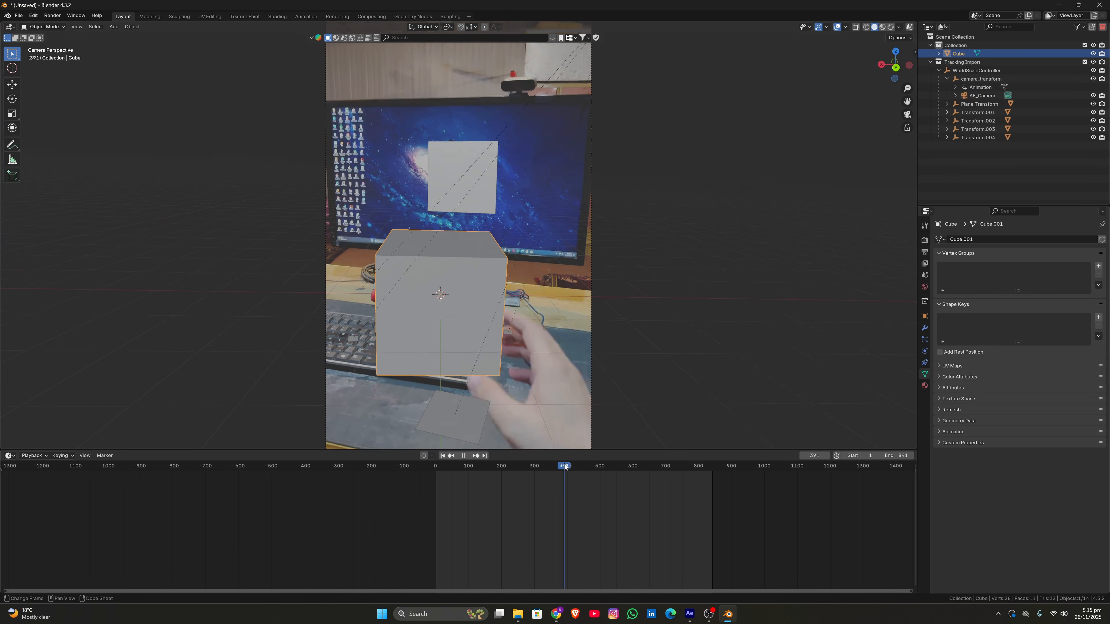
{"action": "left_click_drag", "start_coordinate": [565, 467], "coordinate": [638, 503]}
{"action": "key", "text": "space"}
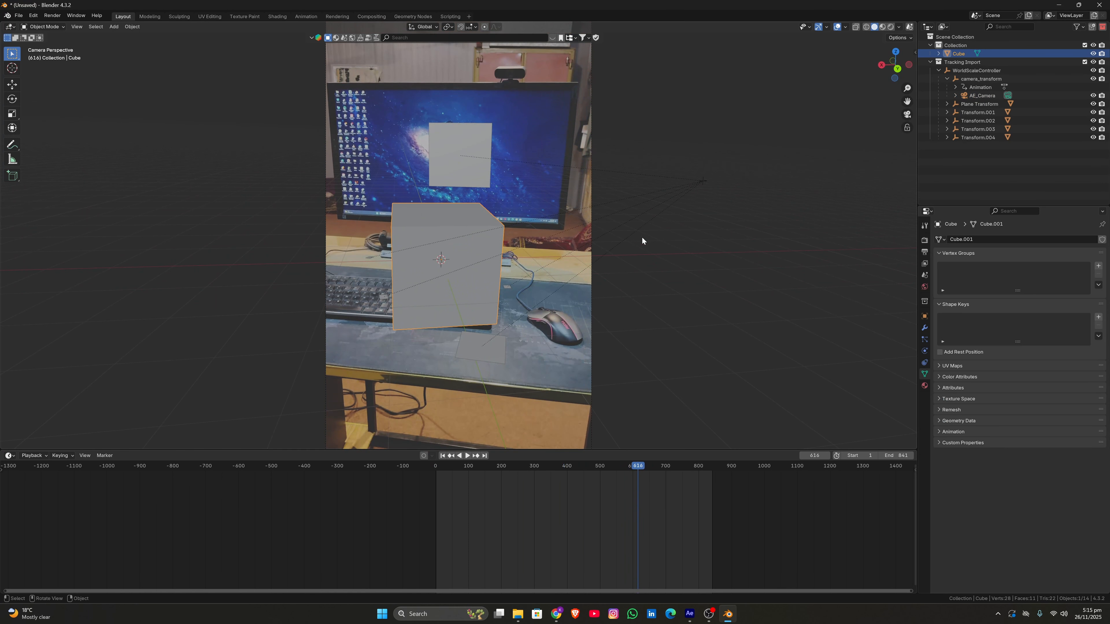
{"action": "key", "text": "x"}
{"action": "left_click", "coordinate": [451, 248]}
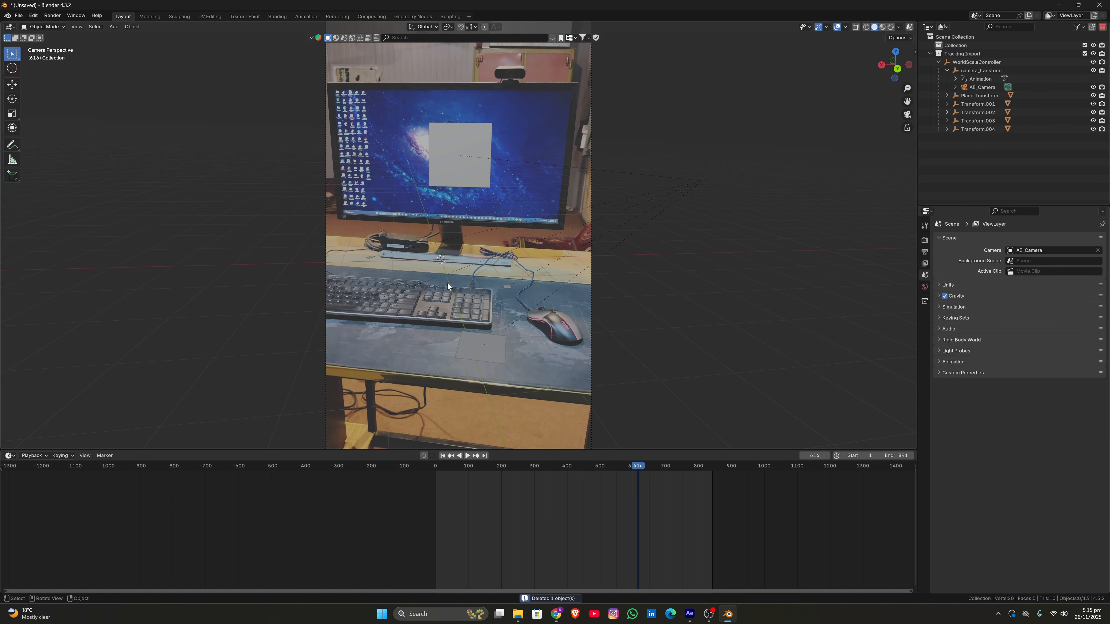
Add a Cube-type empty at the world origin
{"action": "left_click", "coordinate": [967, 63]}
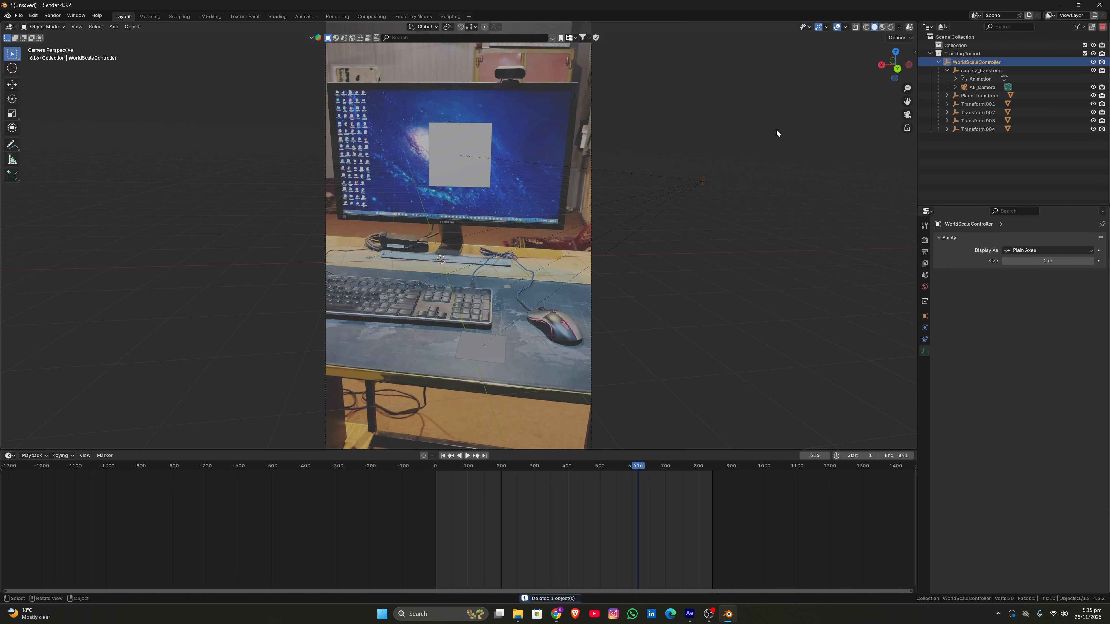
{"action": "middle_click_drag", "start_coordinate": [512, 206], "coordinate": [600, 216]}
{"action": "key", "text": "shift+a"}
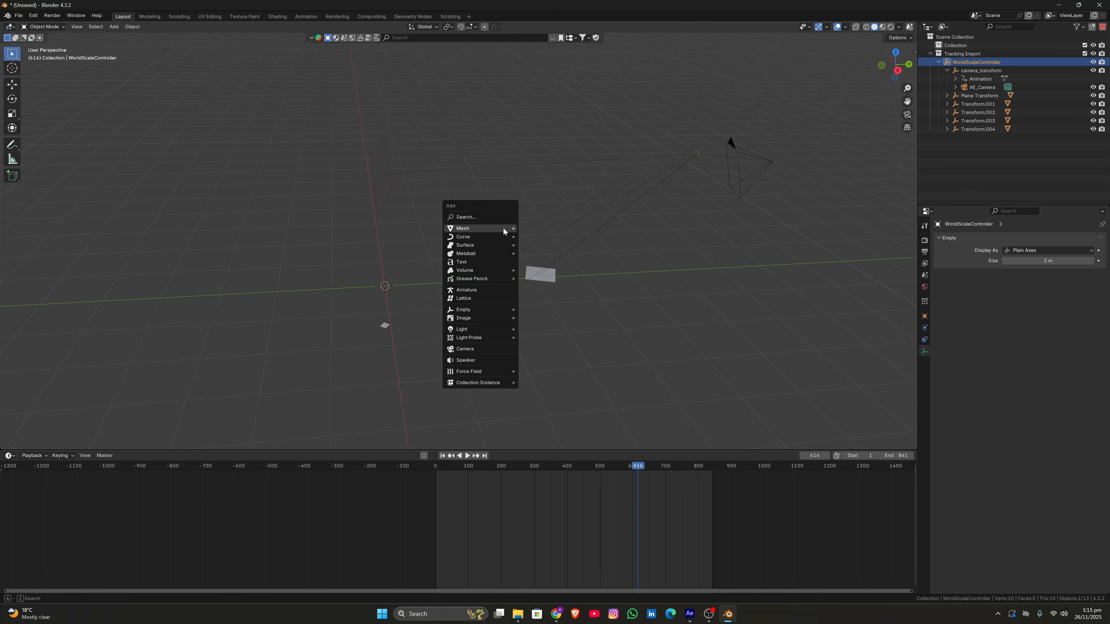
{"action": "mouse_move", "coordinate": [467, 311]}
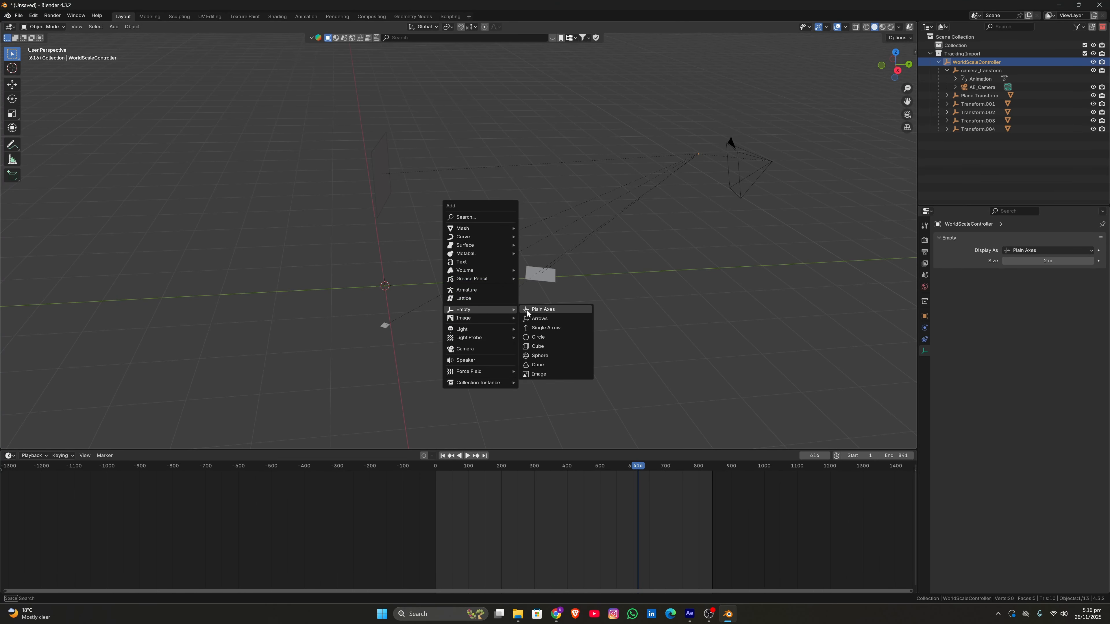
{"action": "left_click", "coordinate": [539, 347]}
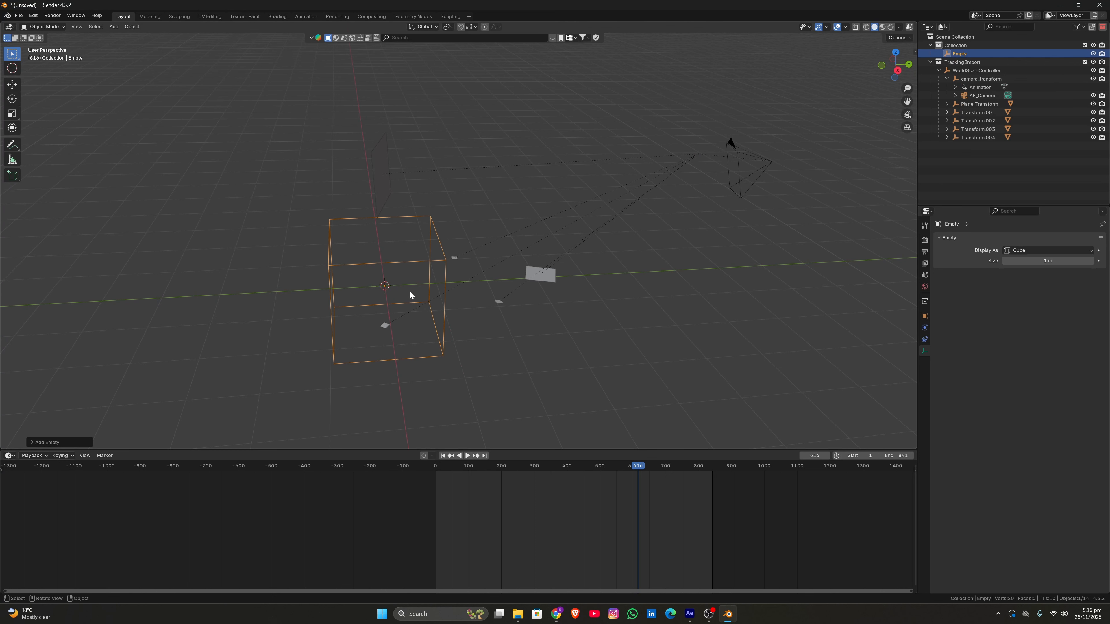
Parent WorldScaleController to the new Empty with Object (Keep Transform)
{"action": "left_click", "coordinate": [982, 71]}
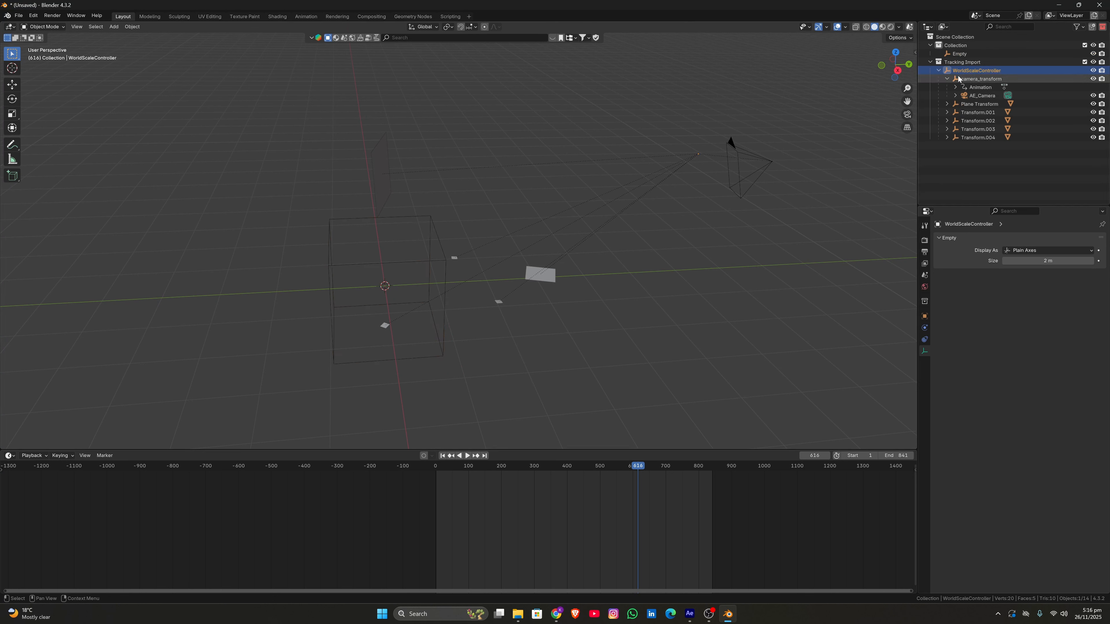
{"action": "left_click", "coordinate": [987, 55], "text": "ctrl"}
{"action": "key", "text": "ctrl+p"}
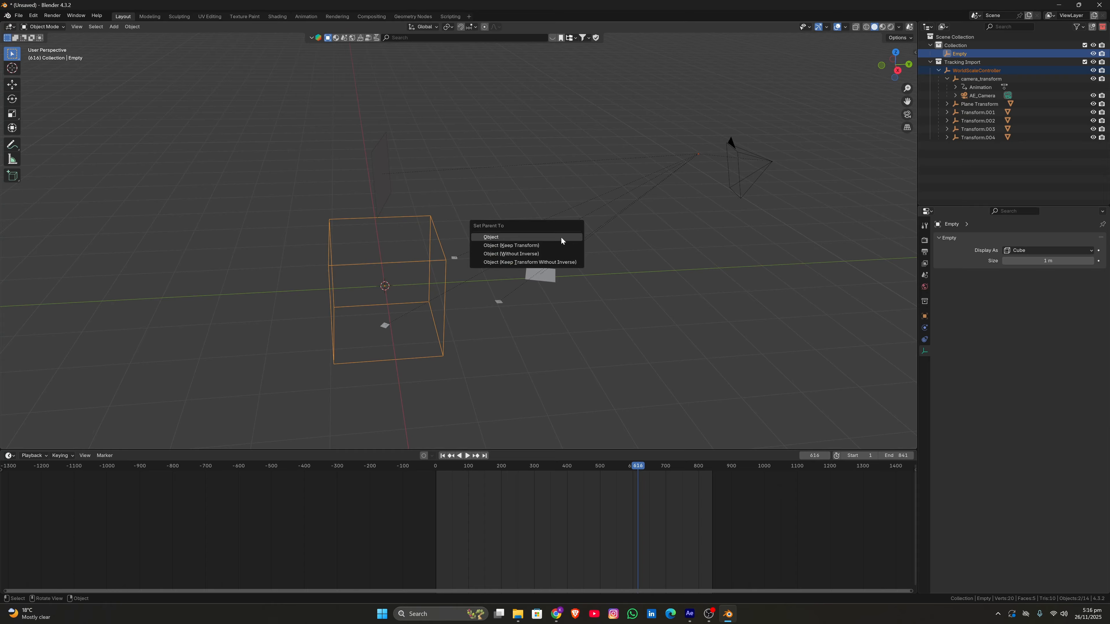
{"action": "left_click", "coordinate": [558, 245]}
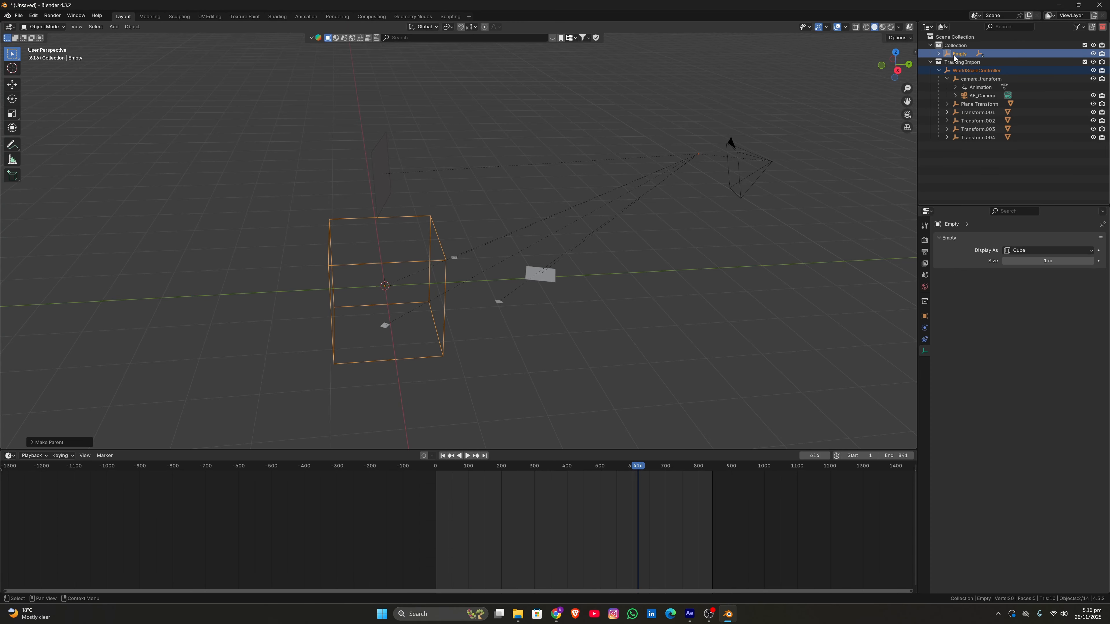
Rotate the Empty about the global Z axis while looking through the camera, turning the whole tracked setup
{"action": "left_click", "coordinate": [907, 114]}
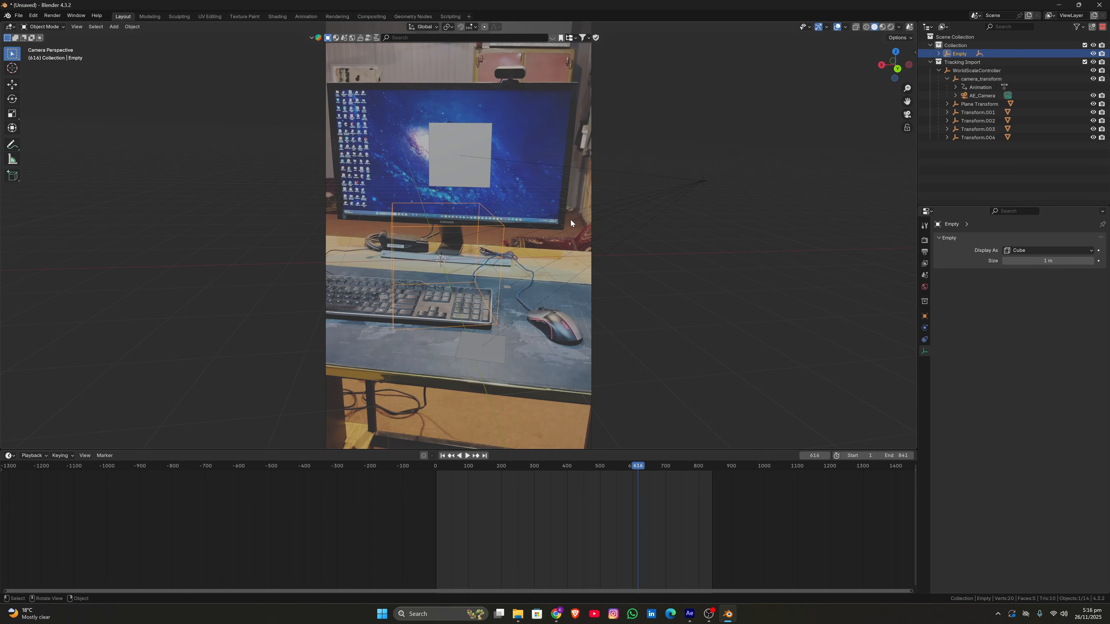
{"action": "key", "text": "r"}
{"action": "key", "text": "z"}
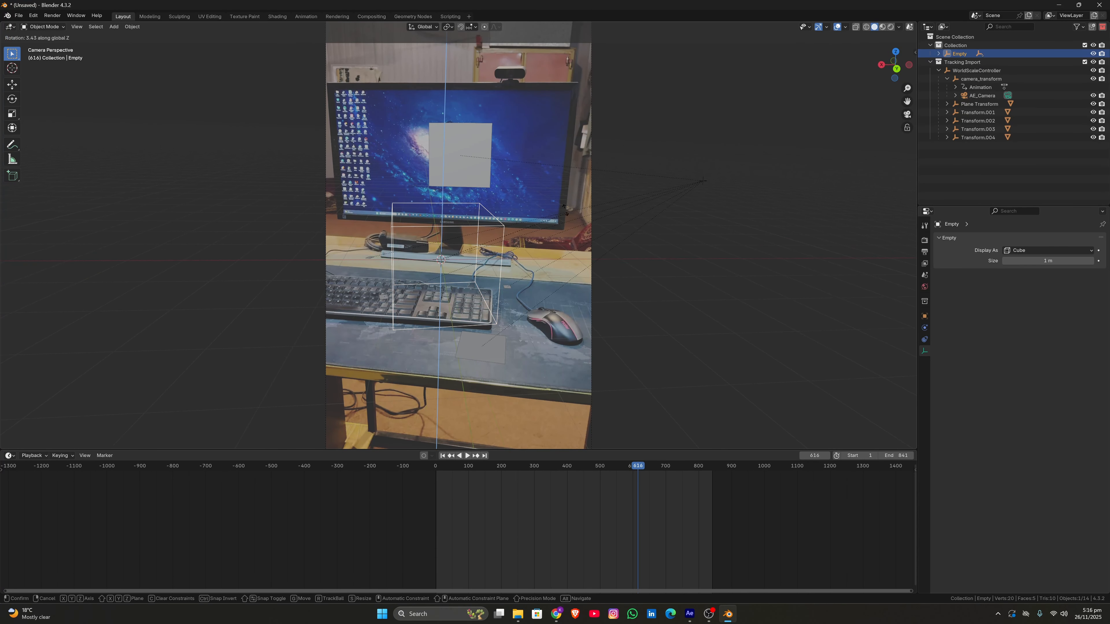
{"action": "left_click", "coordinate": [549, 192]}
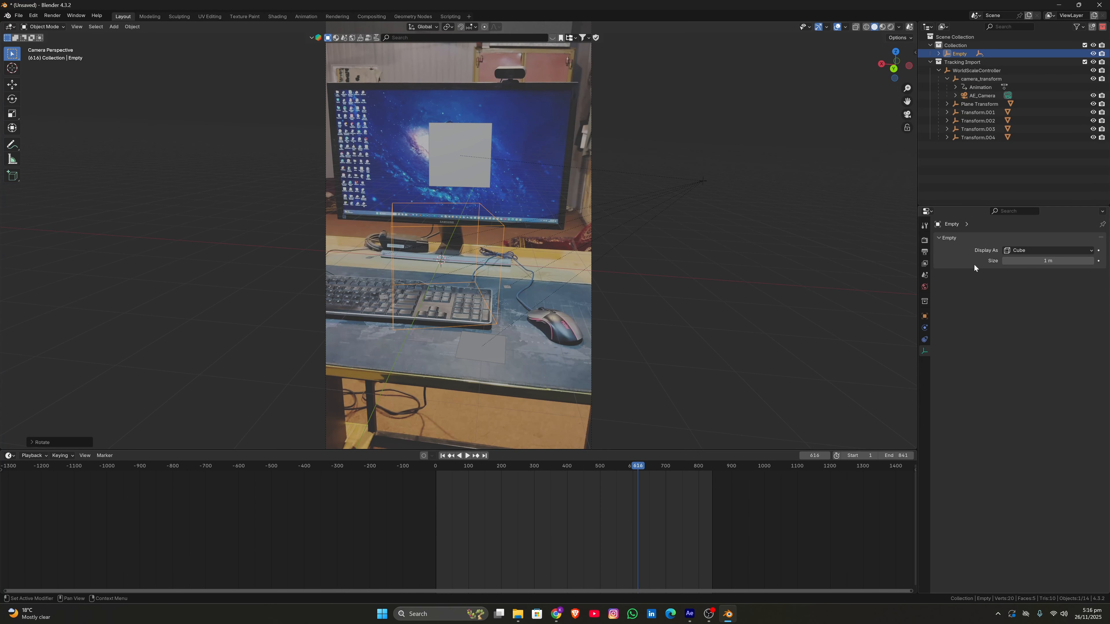
Play the animation from the first frame to check that the rotated setup still follows the footage
{"action": "left_click", "coordinate": [443, 455]}
{"action": "key", "text": "space"}
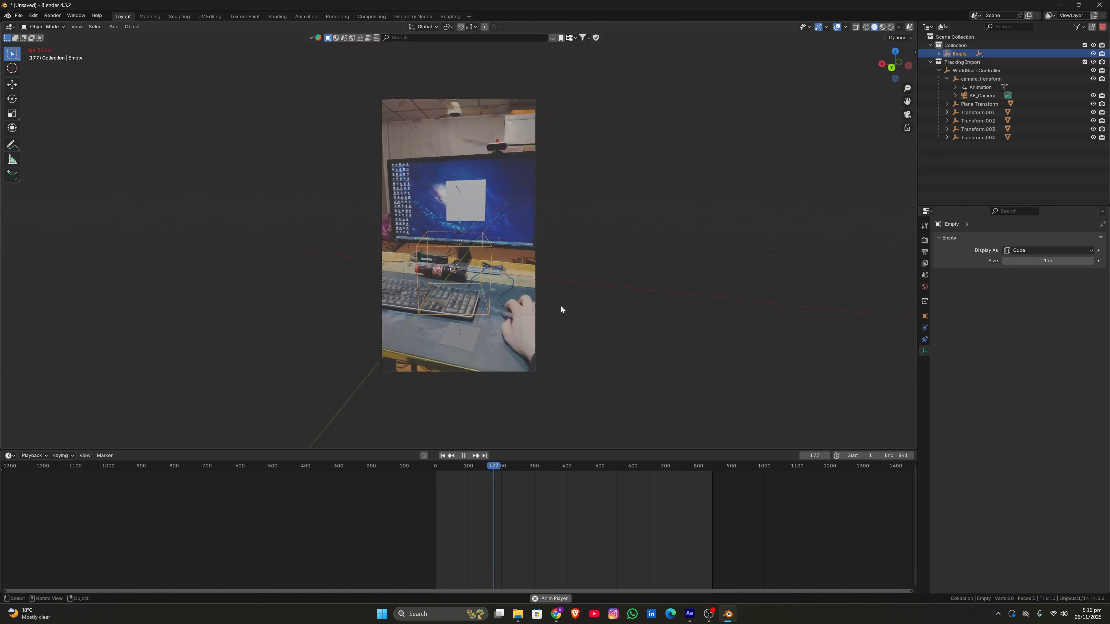
{"action": "key", "text": "space"}
Save the project as Lava Simulation in F:\TUTORIAL\103
{"action": "key", "text": "ctrl+s"}
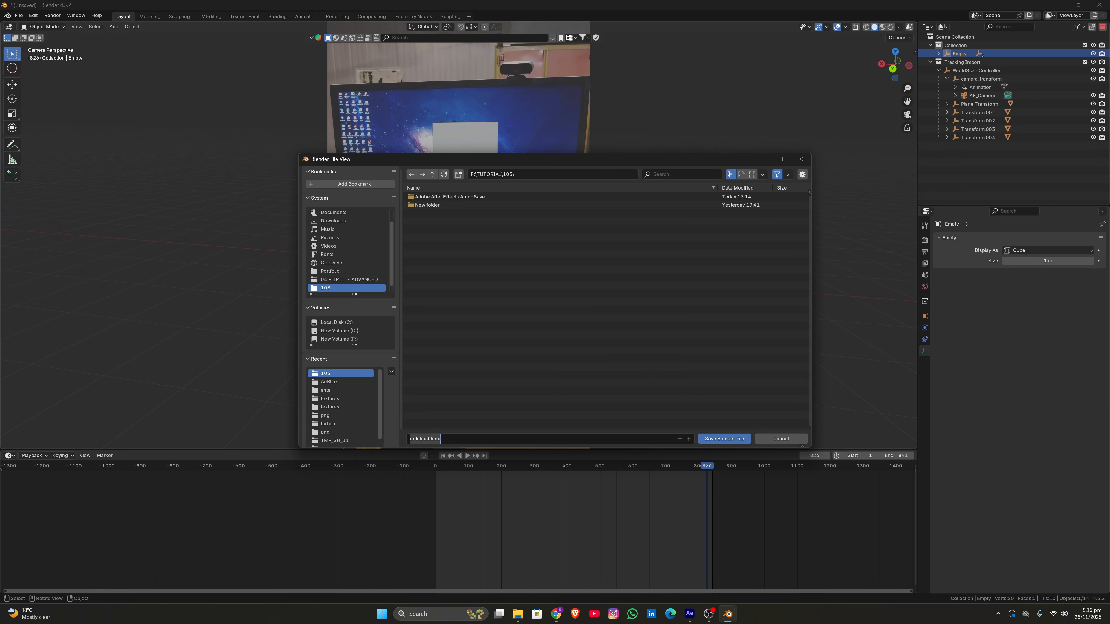
{"action": "type", "text": "Lava Simulation"}
{"action": "left_click", "coordinate": [724, 438]}
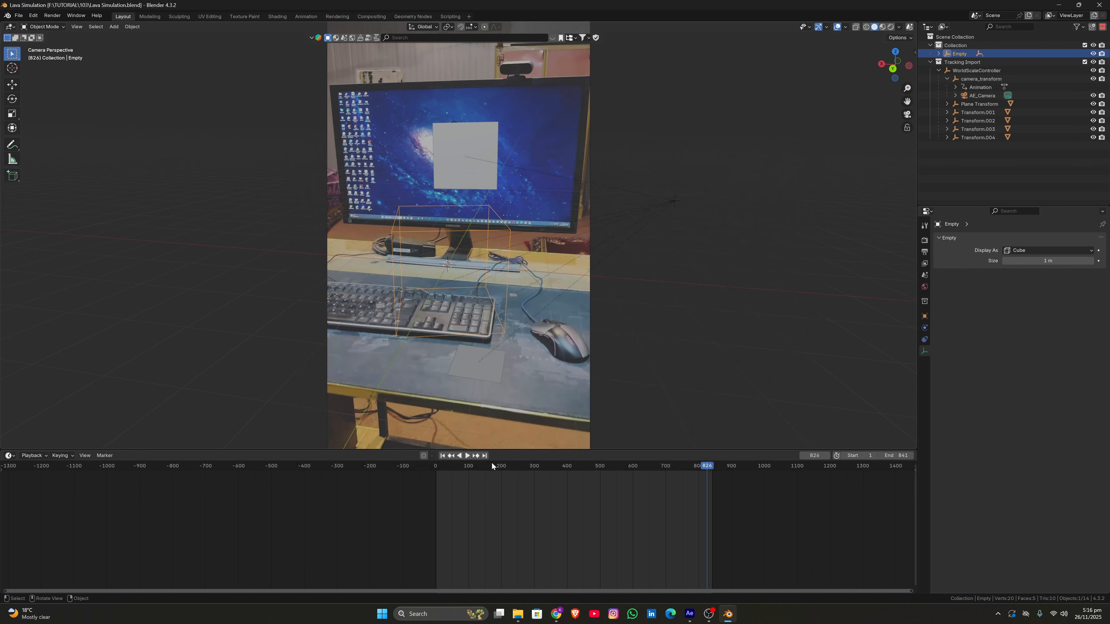
Replay the animation from the first frame through the camera and stop at frame 301
{"action": "left_click", "coordinate": [442, 457]}
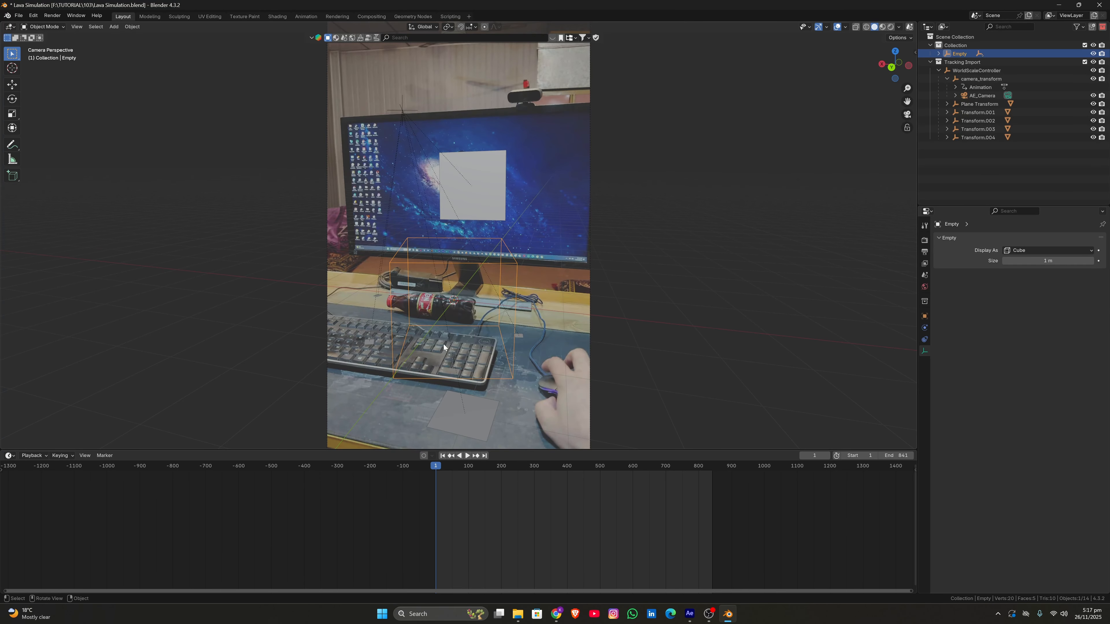
{"action": "key", "text": "space"}
{"action": "scroll", "coordinate": [456, 314], "scroll_direction": "up", "scroll_amount": 1}
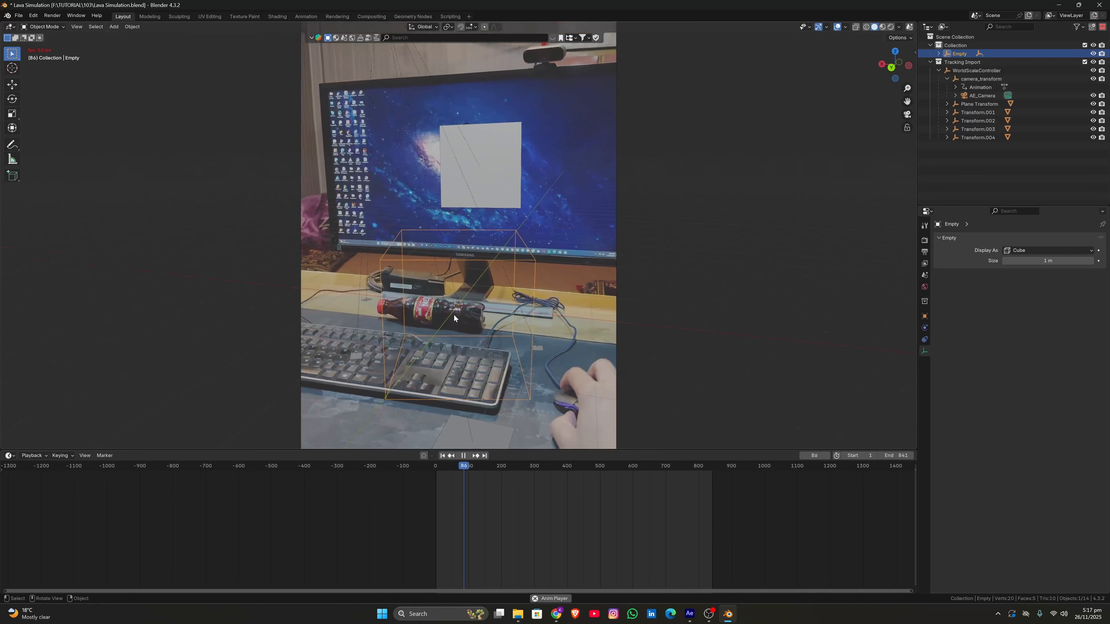
{"action": "scroll", "coordinate": [454, 315], "scroll_direction": "down", "scroll_amount": 3}
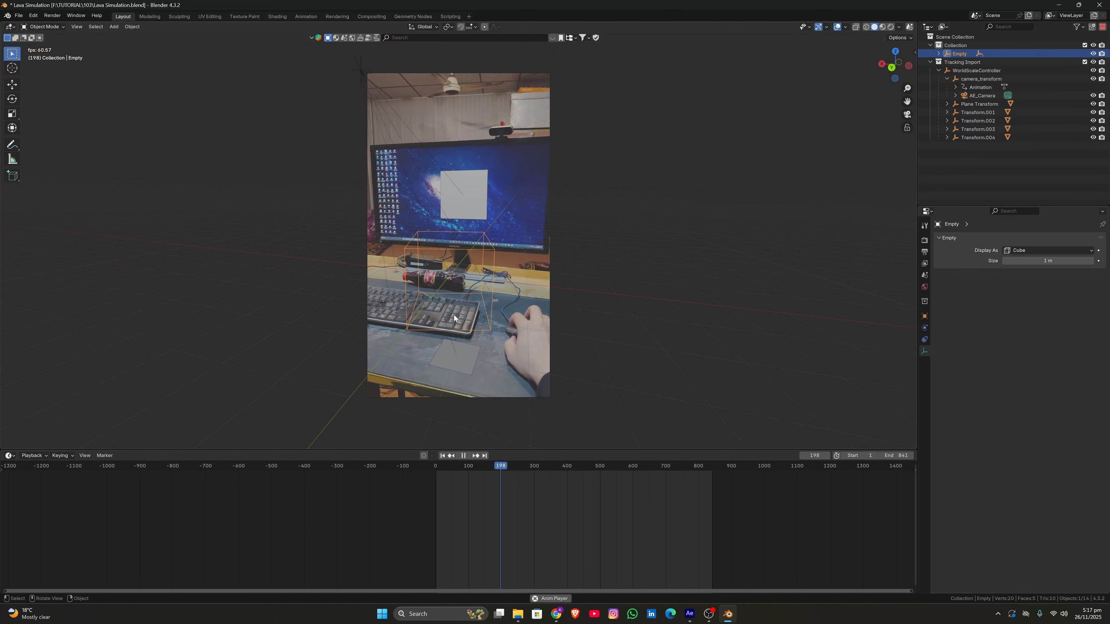
{"action": "key", "text": "space"}
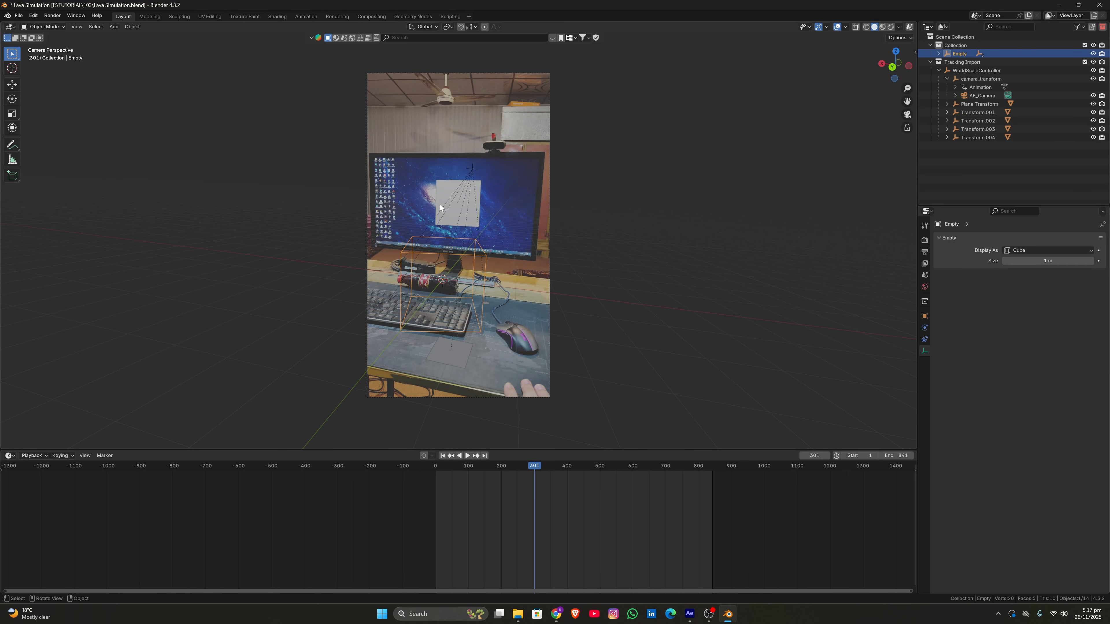
Open the monitor plane's mesh (Plane.003) for editing and split the viewport, with a top view beside the camera view
{"action": "scroll", "coordinate": [440, 208], "scroll_direction": "up", "scroll_amount": 2}
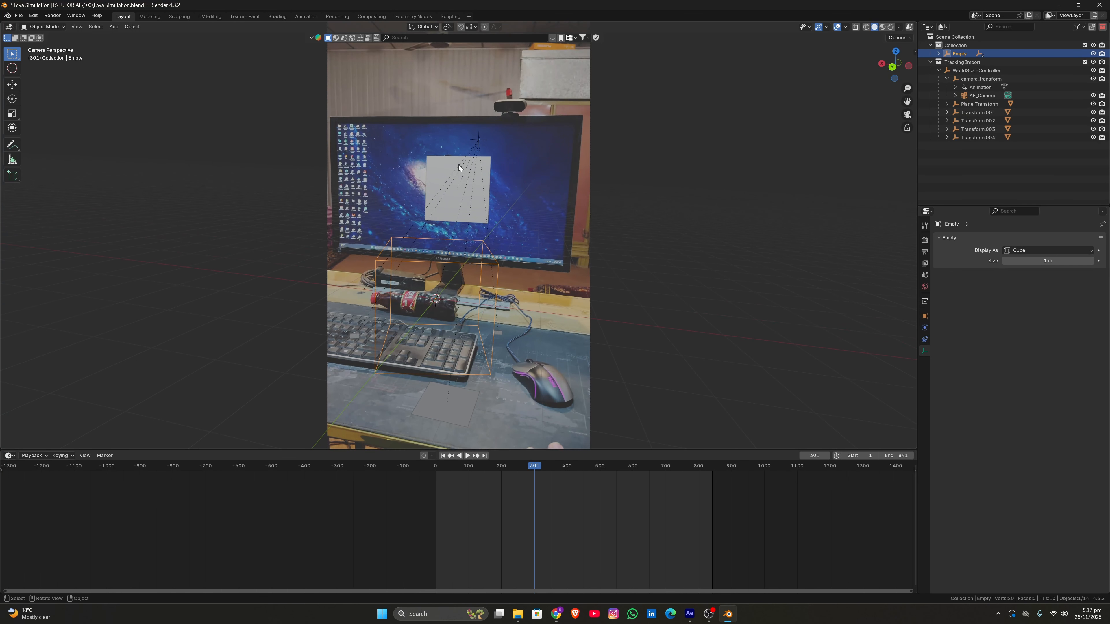
{"action": "left_click", "coordinate": [459, 165]}
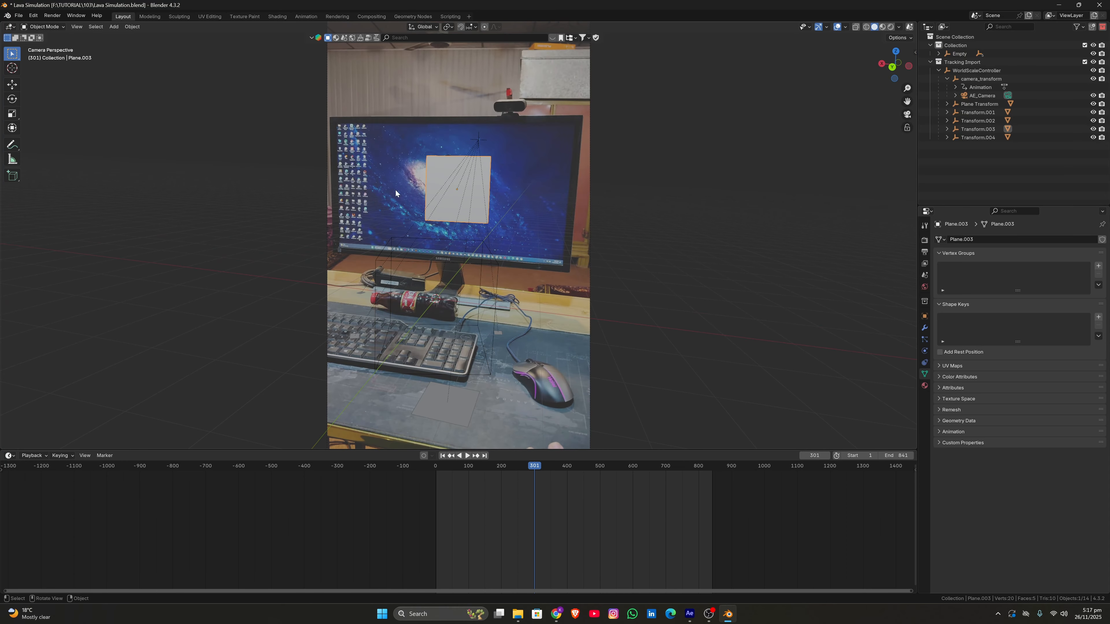
{"action": "key", "text": "Tab"}
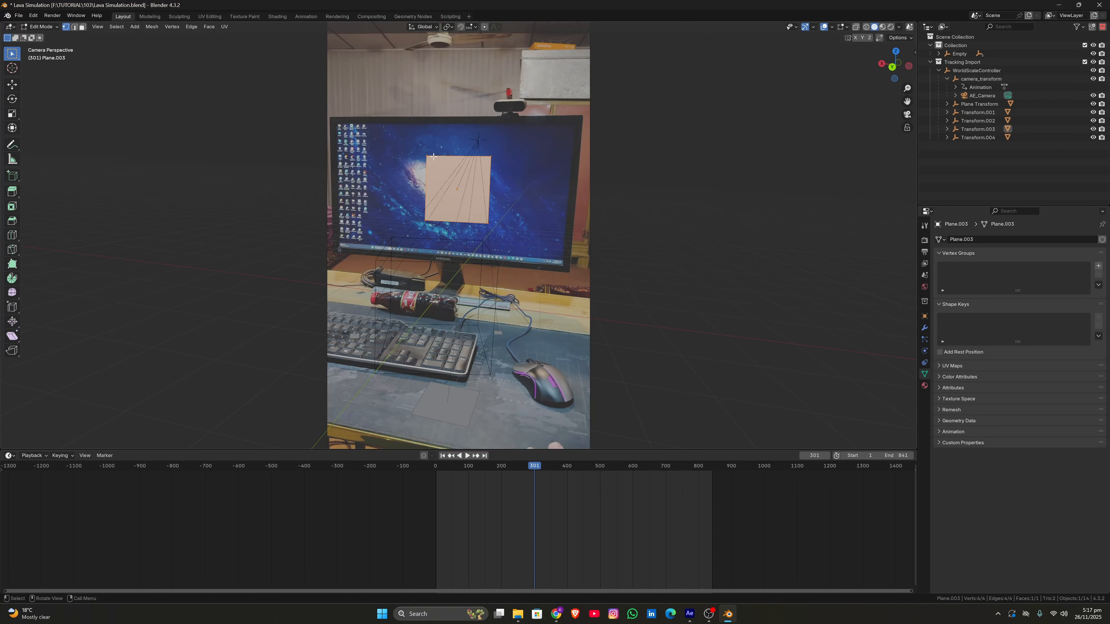
{"action": "left_click_drag", "start_coordinate": [2, 22], "coordinate": [231, 131]}
{"action": "left_click", "coordinate": [209, 51]}
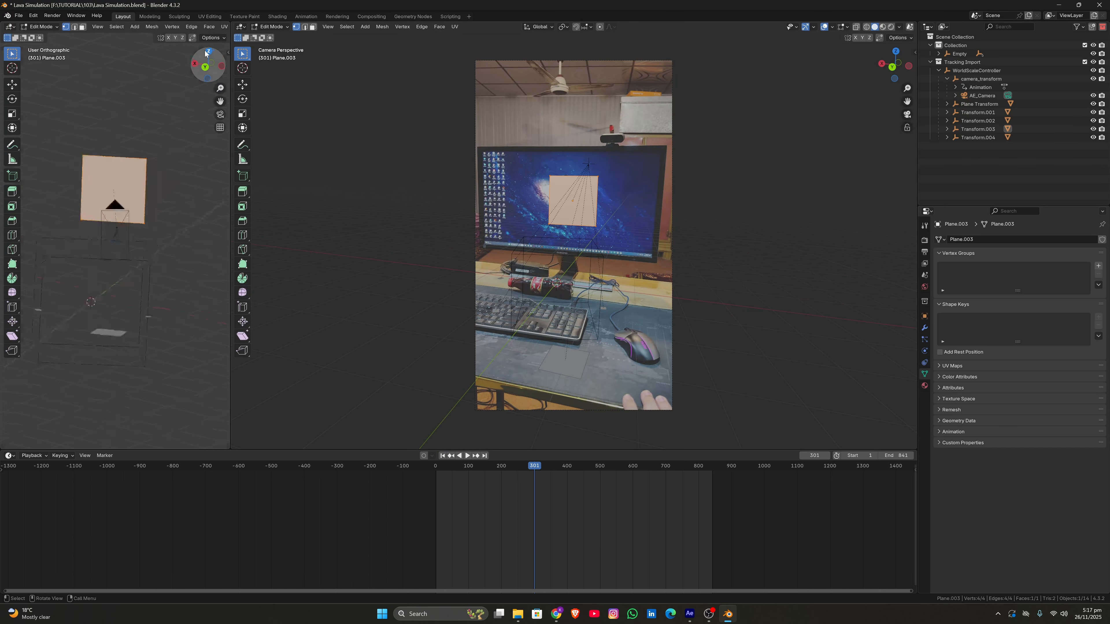
{"action": "scroll", "coordinate": [120, 251], "scroll_direction": "up", "scroll_amount": 5}
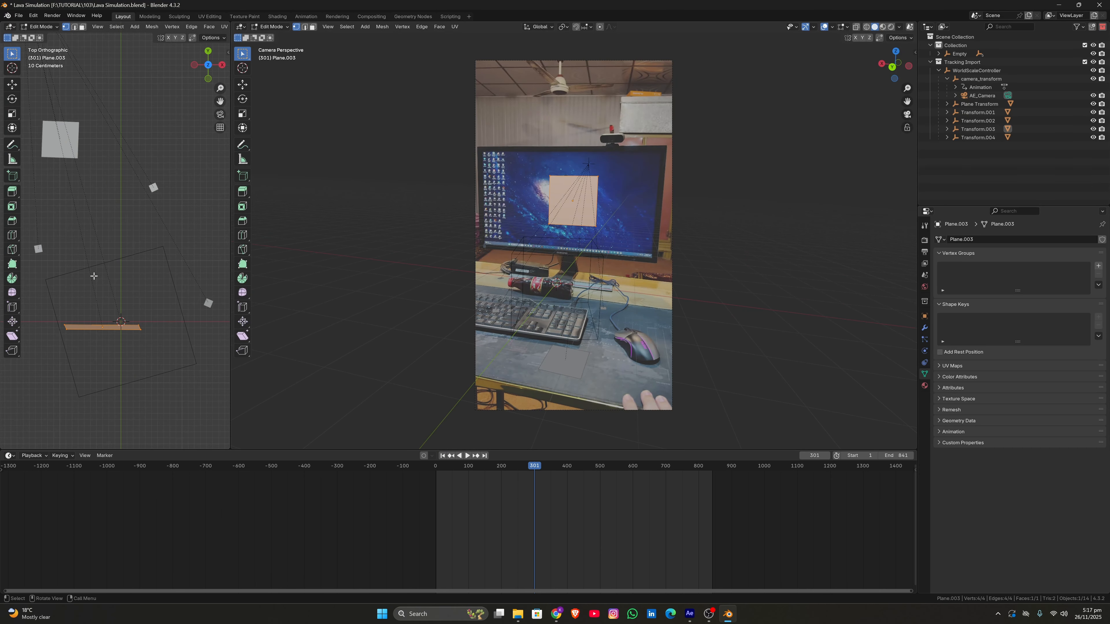
Move one side edge of the plane outward in the top view to the monitor's right border and fine-tune its depth along Y
{"action": "left_click", "coordinate": [65, 333]}
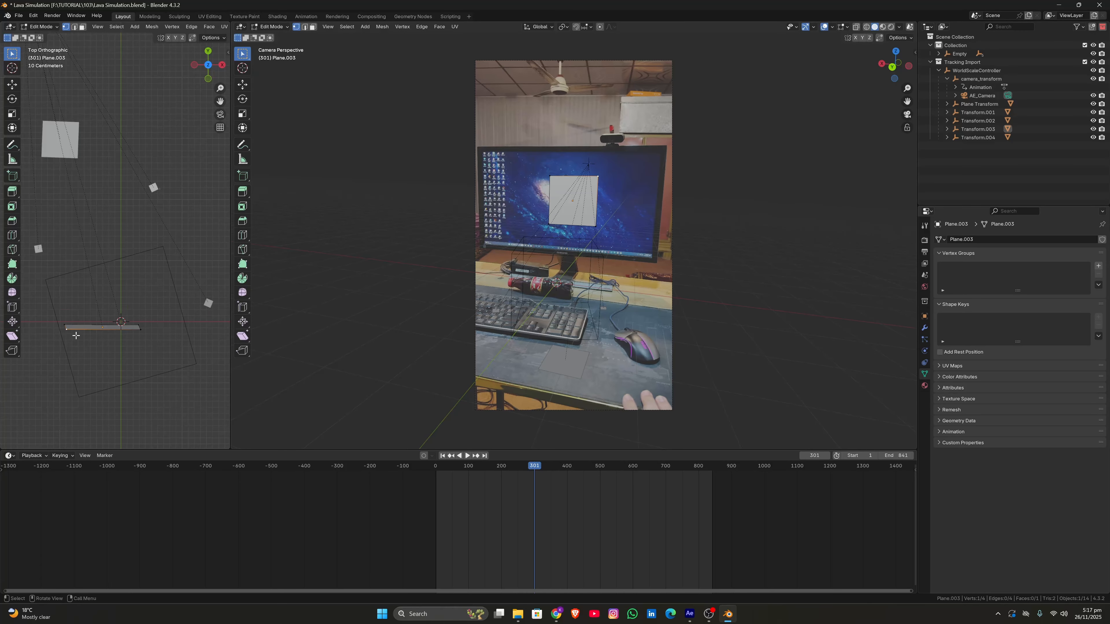
{"action": "left_click_drag", "start_coordinate": [54, 312], "coordinate": [79, 367]}
{"action": "key", "text": "g"}
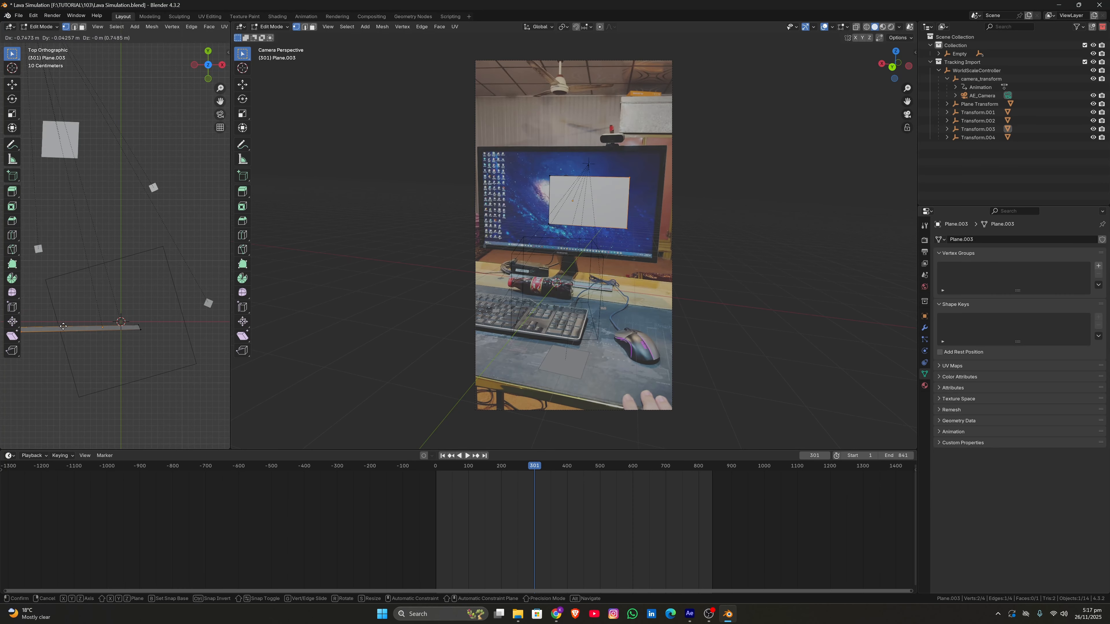
{"action": "left_click", "coordinate": [26, 326]}
{"action": "middle_click_drag", "start_coordinate": [49, 321], "coordinate": [133, 334], "text": "shift"}
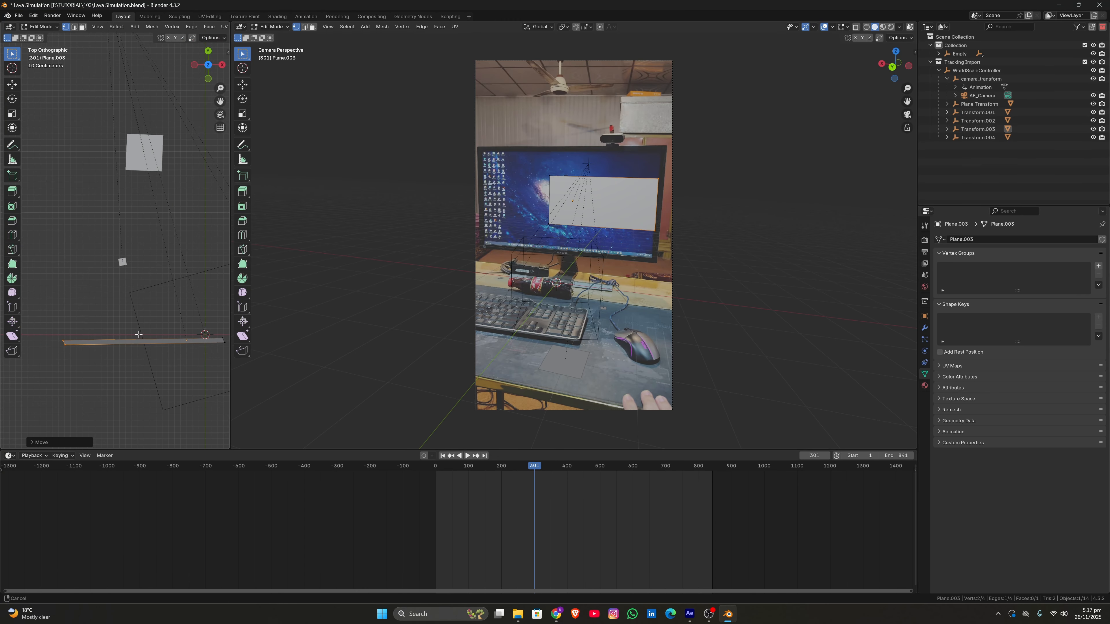
{"action": "scroll", "coordinate": [132, 334], "scroll_direction": "up", "scroll_amount": 1}
{"action": "scroll", "coordinate": [132, 335], "scroll_direction": "down", "scroll_amount": 1}
{"action": "key", "text": "g"}
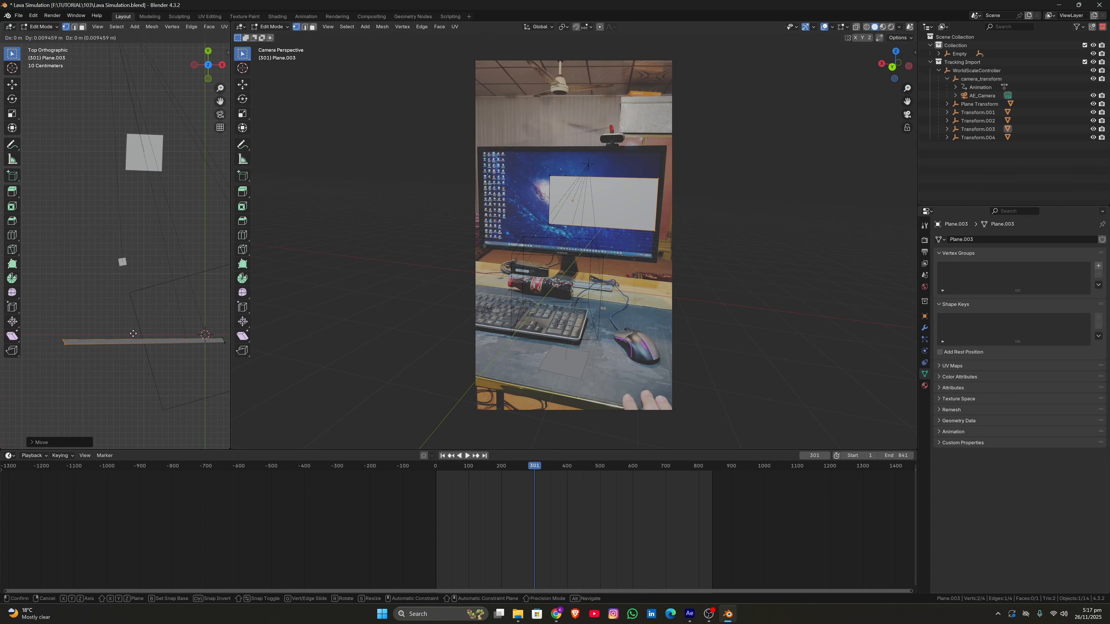
{"action": "left_click", "coordinate": [133, 334]}
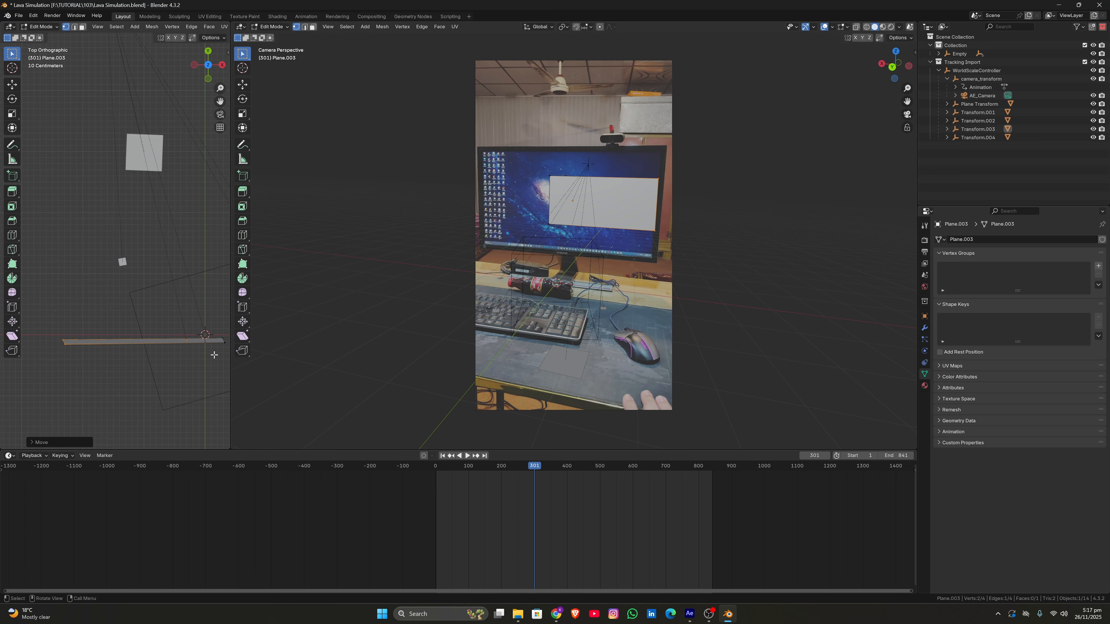
Set the transform orientation to Local and move the plane's upper-right vertex along local Y to the monitor screen's top-right corner
{"action": "left_click", "coordinate": [659, 177]}
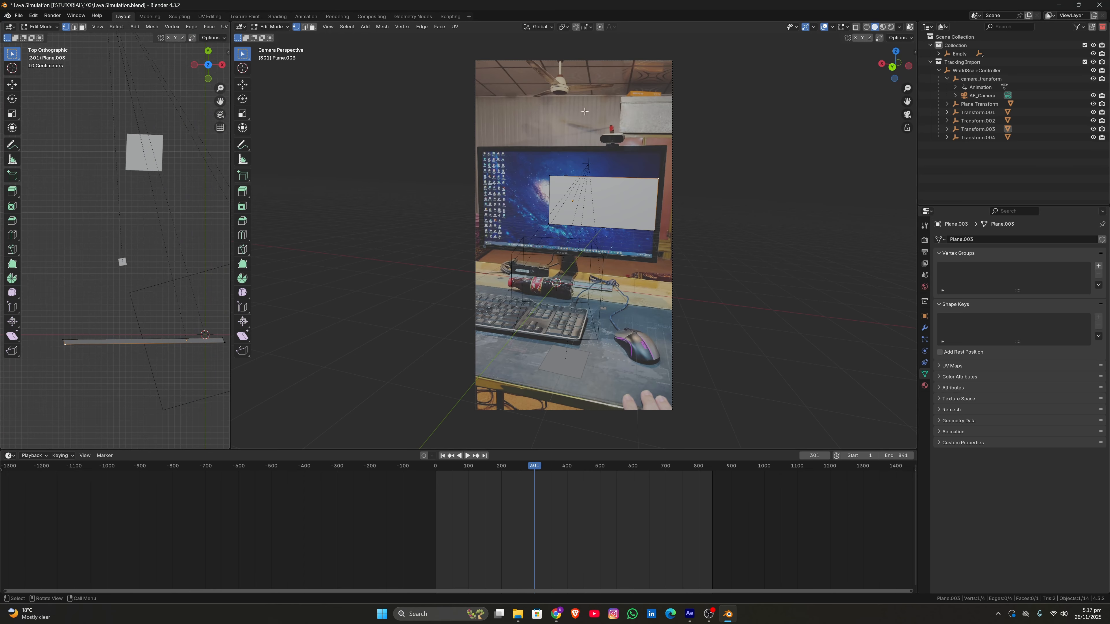
{"action": "left_click", "coordinate": [539, 26]}
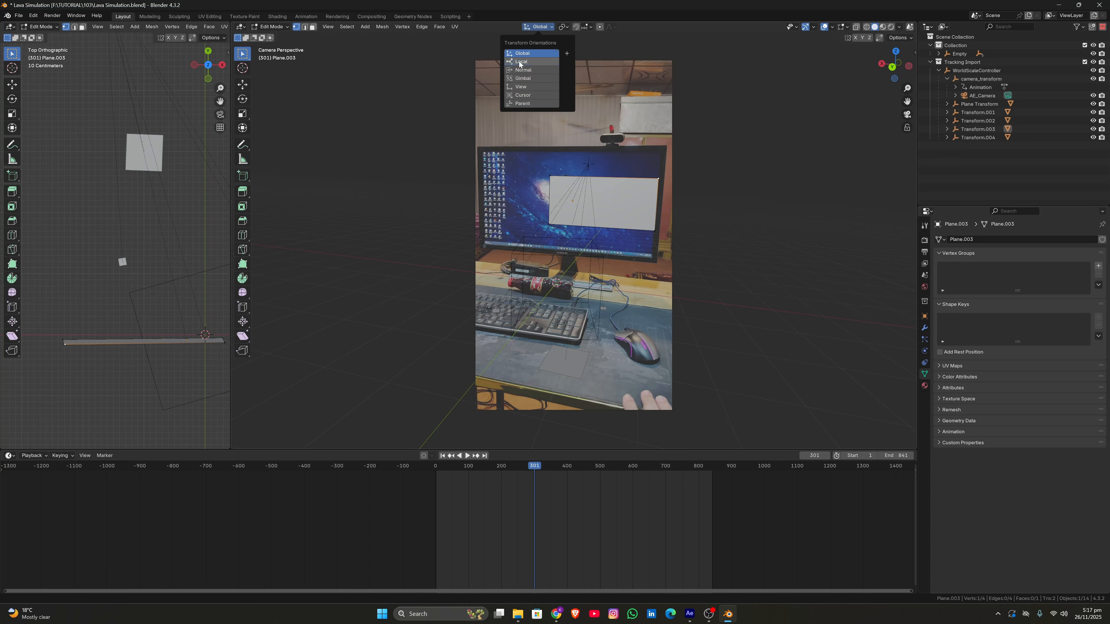
{"action": "left_click", "coordinate": [523, 64]}
{"action": "key", "text": "g"}
{"action": "key", "text": "y"}
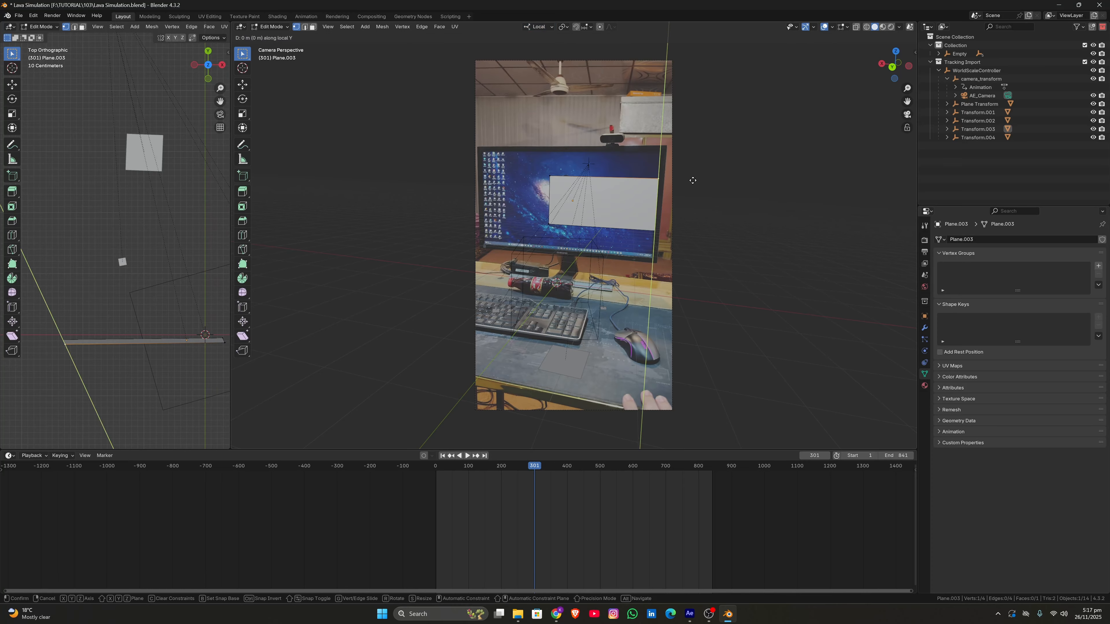
{"action": "left_click", "coordinate": [703, 153]}
{"action": "middle_click_drag", "start_coordinate": [691, 156], "coordinate": [583, 267], "text": "shift"}
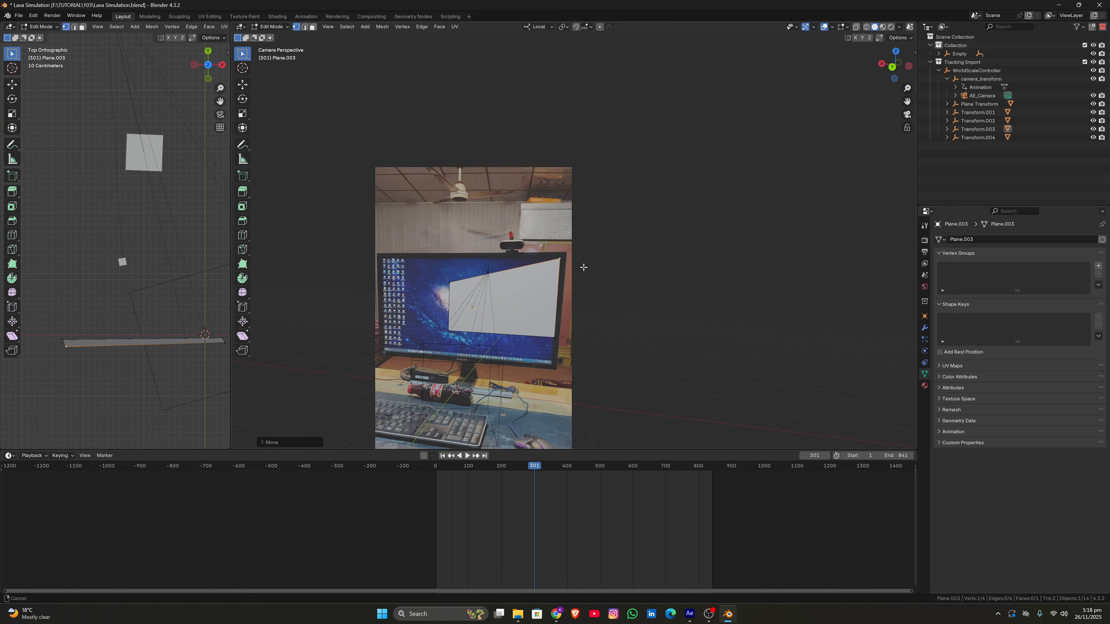
{"action": "scroll", "coordinate": [583, 267], "scroll_direction": "up", "scroll_amount": 5}
{"action": "scroll", "coordinate": [575, 298], "scroll_direction": "down", "scroll_amount": 5}
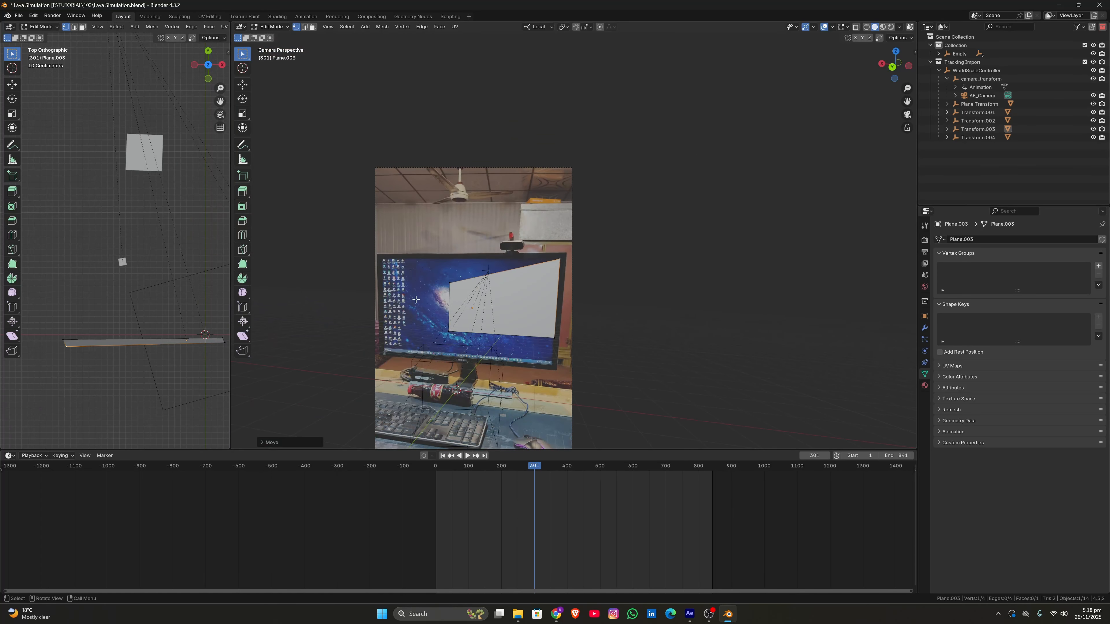
Move the plane's lower-right vertex along local Y down to the bottom corner of the monitor screen
{"action": "left_click", "coordinate": [455, 279]}
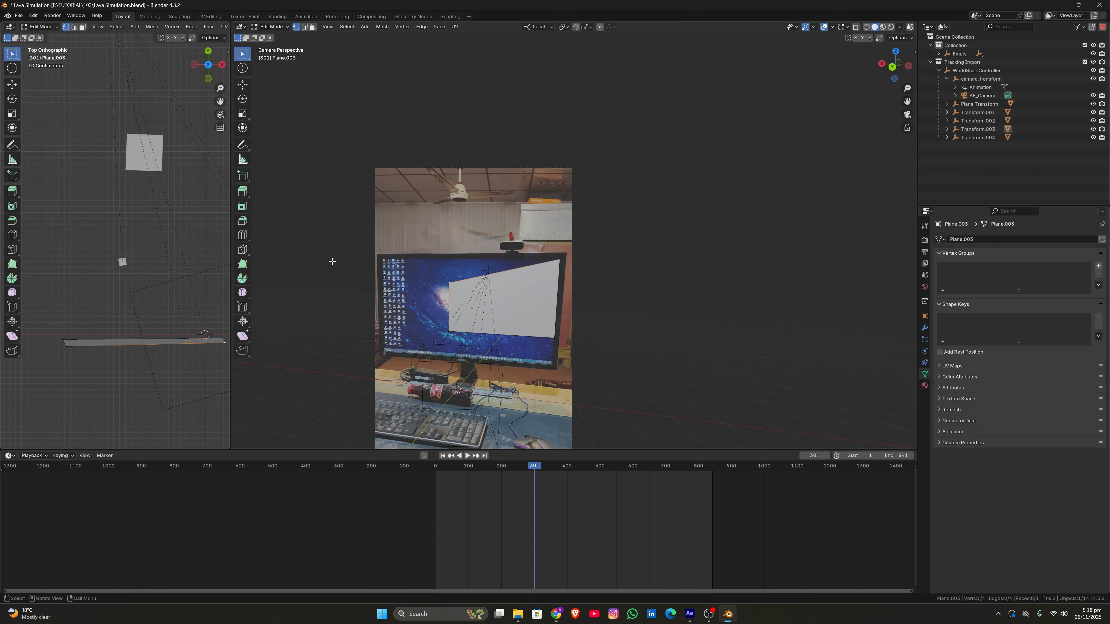
{"action": "left_click", "coordinate": [553, 340]}
{"action": "key", "text": "g"}
{"action": "key", "text": "y"}
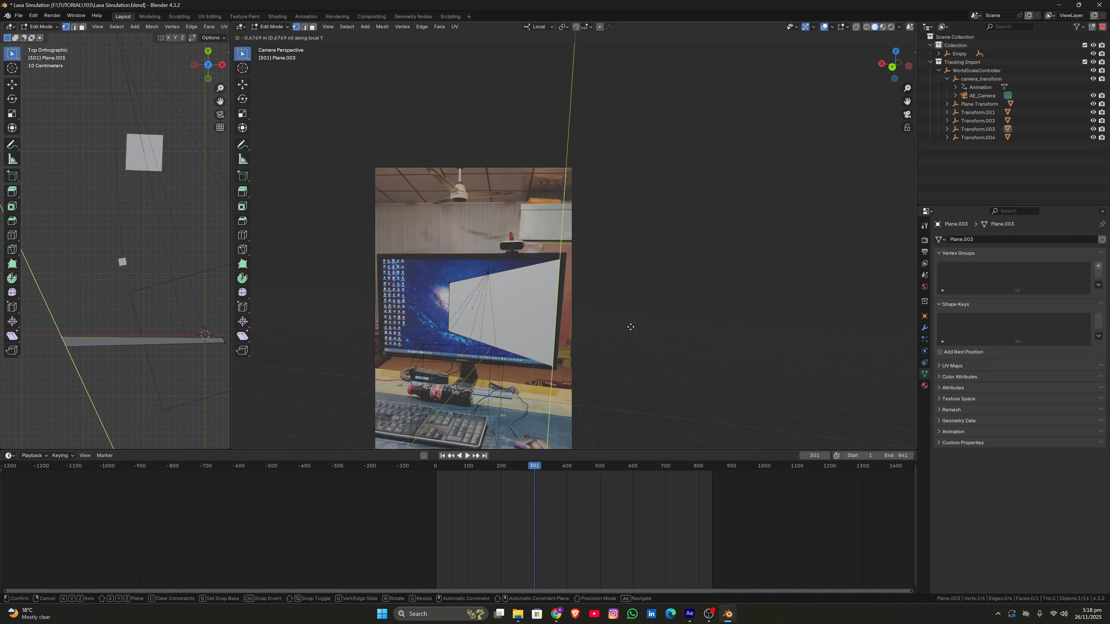
{"action": "left_click", "coordinate": [638, 345]}
Fine-tune the lower-right vertex along local X so it sits on the screen's bottom-right corner
{"action": "scroll", "coordinate": [624, 325], "scroll_direction": "up", "scroll_amount": 5}
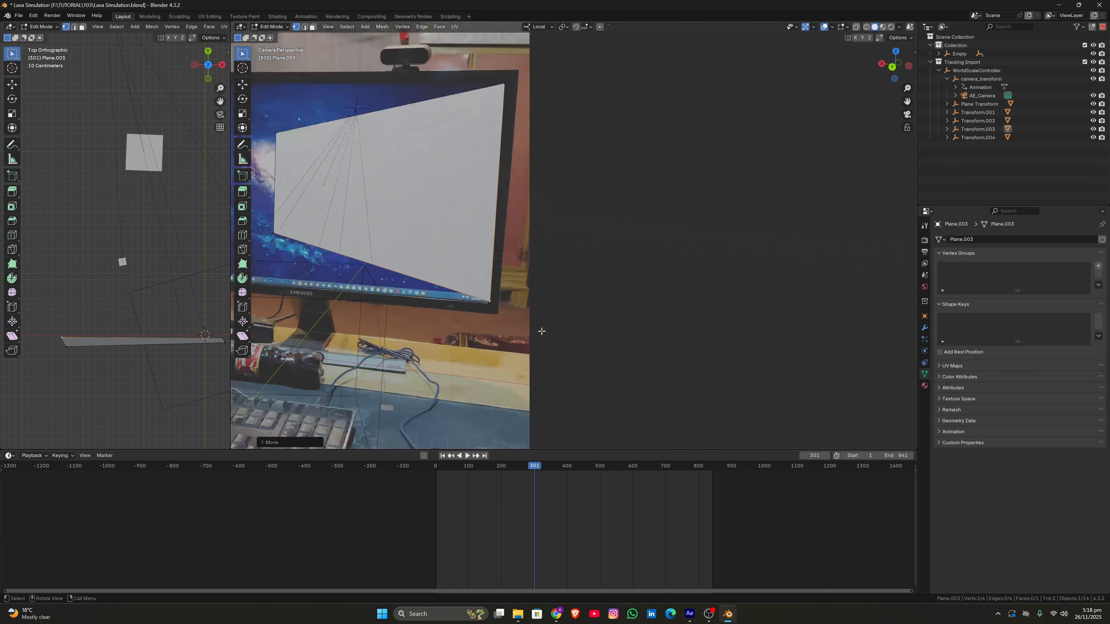
{"action": "scroll", "coordinate": [542, 306], "scroll_direction": "up", "scroll_amount": 4}
{"action": "key", "text": "g"}
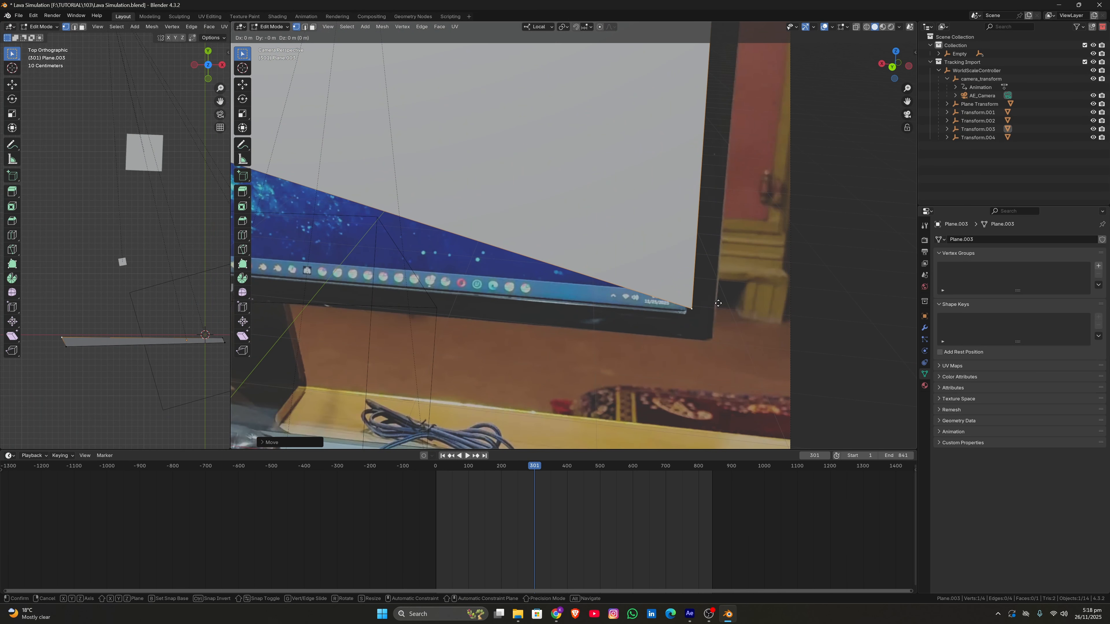
{"action": "key", "text": "x"}
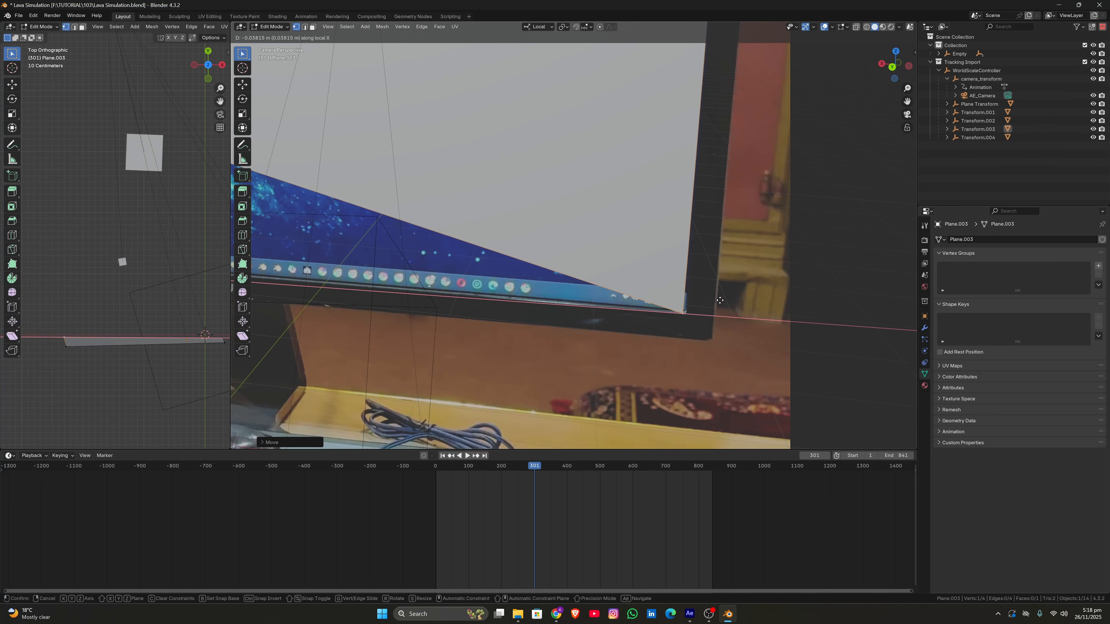
{"action": "left_click", "coordinate": [661, 308]}
{"action": "scroll", "coordinate": [662, 309], "scroll_direction": "down", "scroll_amount": 3}
{"action": "scroll", "coordinate": [662, 309], "scroll_direction": "down", "scroll_amount": 1}
{"action": "middle_click_drag", "start_coordinate": [543, 188], "coordinate": [703, 285], "text": "shift"}
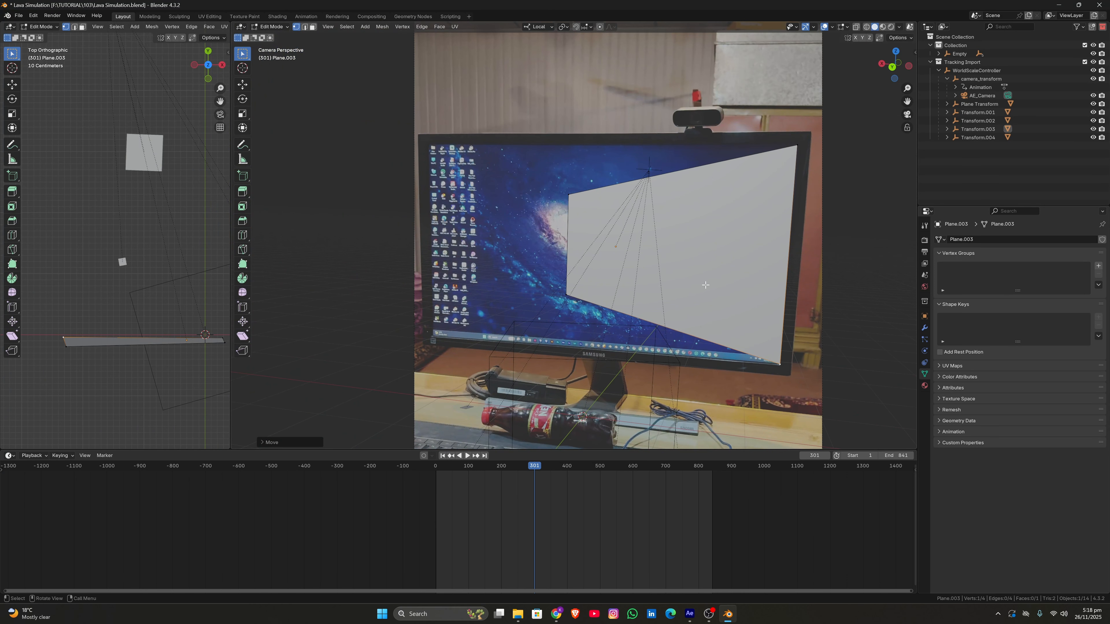
Select the plane's left edge and move it along local X out to the screen's left border
{"action": "left_click_drag", "start_coordinate": [620, 173], "coordinate": [524, 321]}
{"action": "middle_click_drag", "start_coordinate": [154, 296], "coordinate": [101, 285], "text": "shift"}
{"action": "key", "text": "g"}
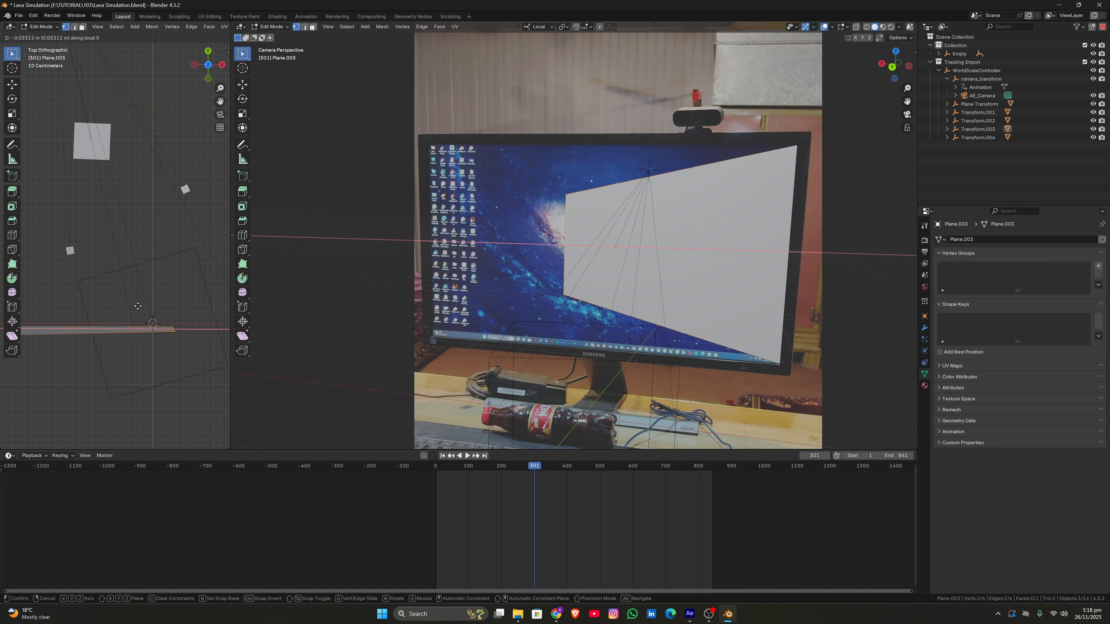
{"action": "left_click", "coordinate": [197, 308]}
{"action": "middle_click_drag", "start_coordinate": [197, 309], "coordinate": [87, 321], "text": "shift"}
{"action": "key", "text": "g"}
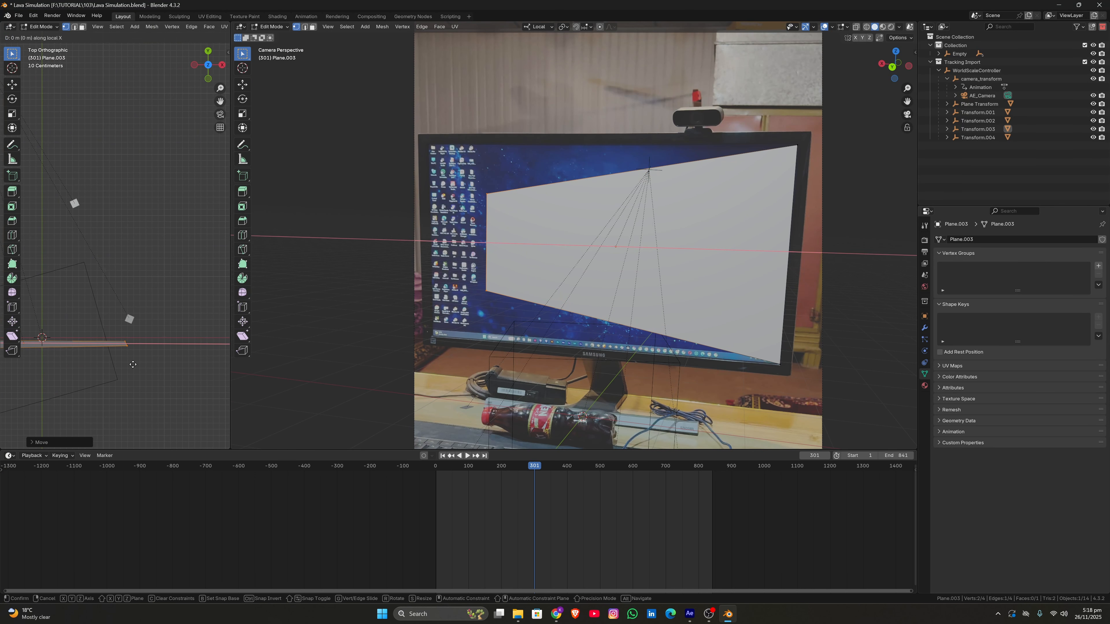
{"action": "key", "text": "x"}
{"action": "left_click", "coordinate": [179, 367]}
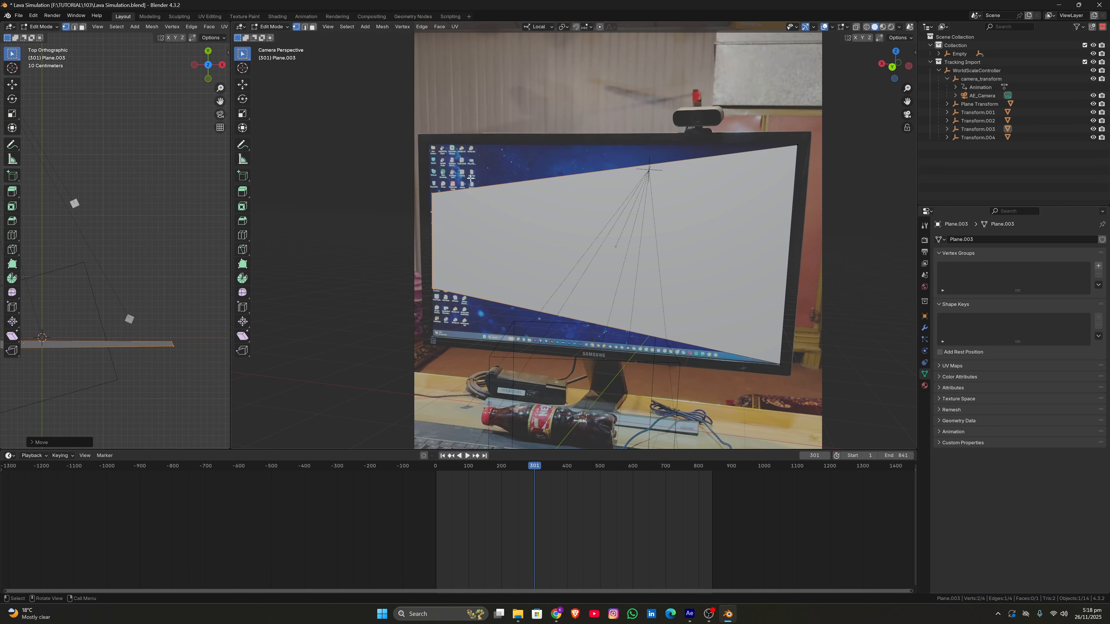
Move the plane's upper-left vertex along local Y and X onto the screen's top-left corner
{"action": "left_click", "coordinate": [432, 195]}
{"action": "key", "text": "g"}
{"action": "key", "text": "y"}
{"action": "left_click", "coordinate": [473, 182]}
{"action": "scroll", "coordinate": [565, 281], "scroll_direction": "up", "scroll_amount": 4}
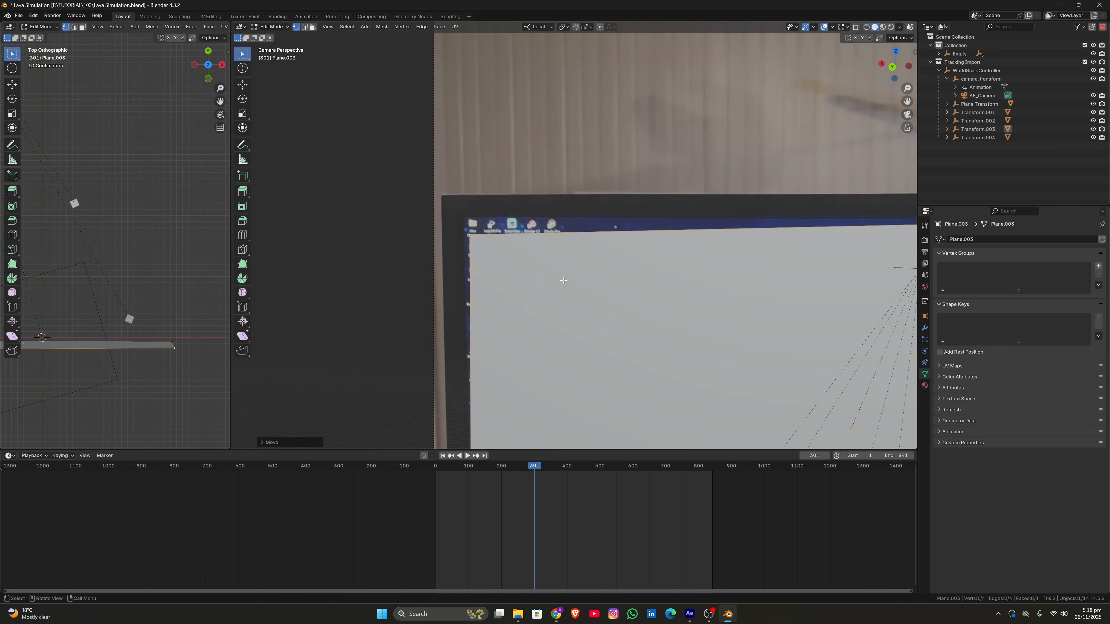
{"action": "key", "text": "g"}
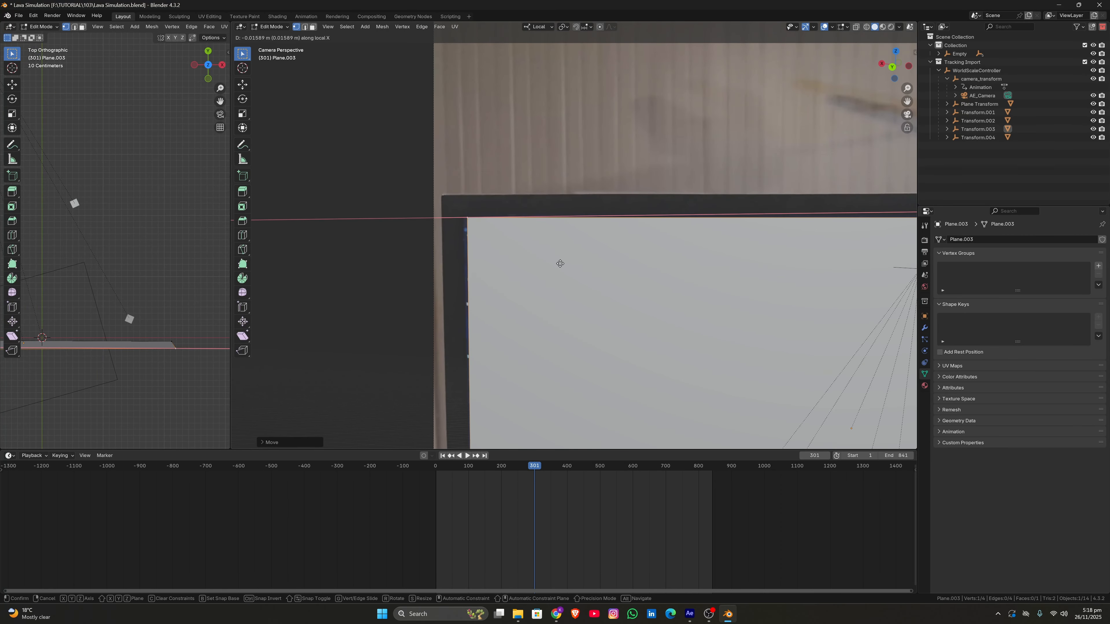
{"action": "left_click", "coordinate": [558, 263]}
Fit the plane's lower-left vertex to the screen's bottom-left corner and play the animation to frame 396
{"action": "scroll", "coordinate": [555, 263], "scroll_direction": "down", "scroll_amount": 4}
{"action": "scroll", "coordinate": [530, 269], "scroll_direction": "up", "scroll_amount": 4}
{"action": "scroll", "coordinate": [531, 269], "scroll_direction": "down", "scroll_amount": 5}
{"action": "key", "text": "space"}
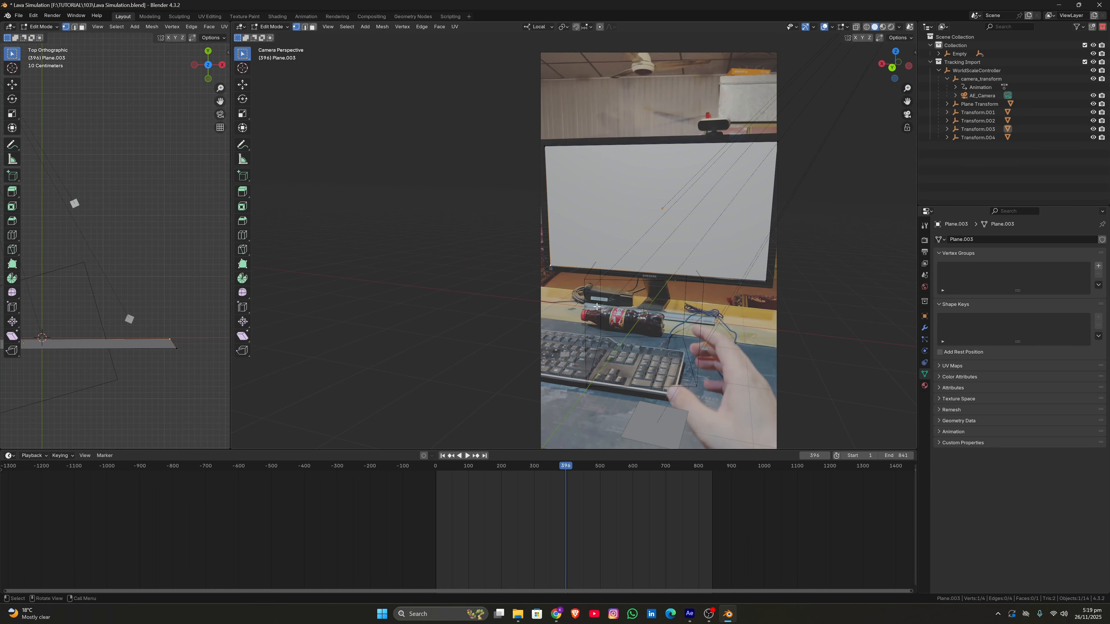
{"action": "key", "text": "a"}
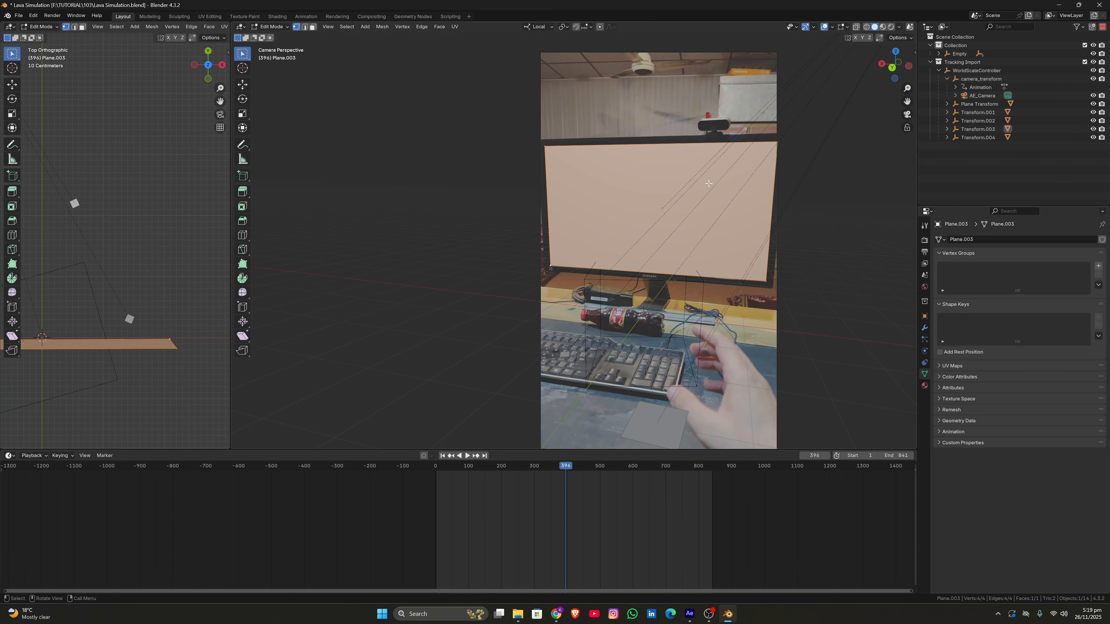
{"action": "key", "text": "alt+e"}
{"action": "left_click", "coordinate": [699, 198]}
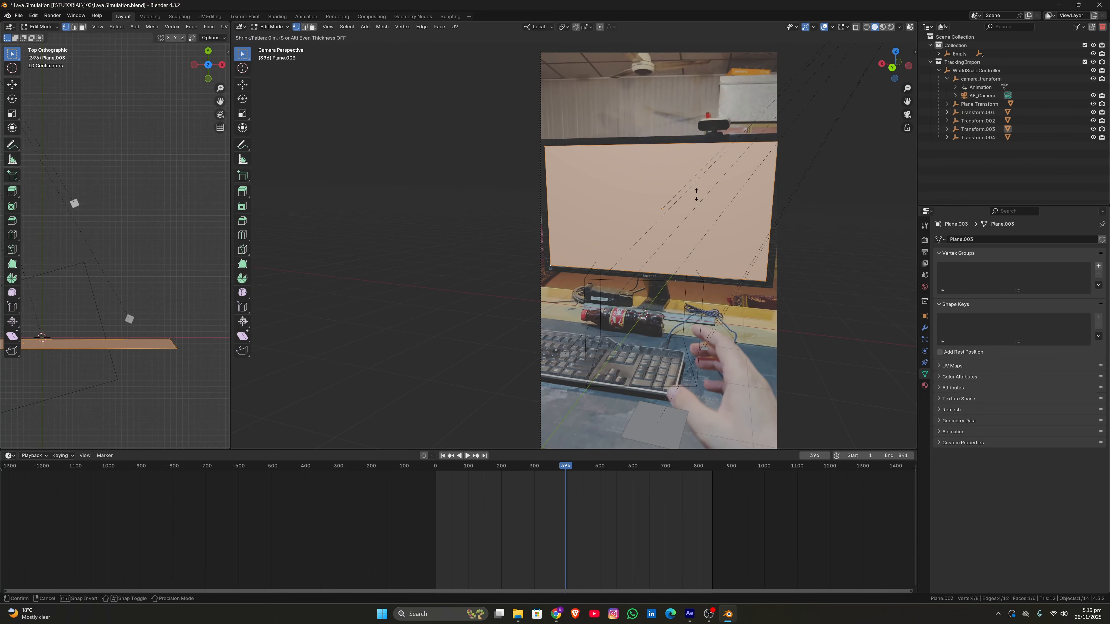
{"action": "right_click", "coordinate": [734, 142]}
{"action": "key", "text": "ctrl+z"}
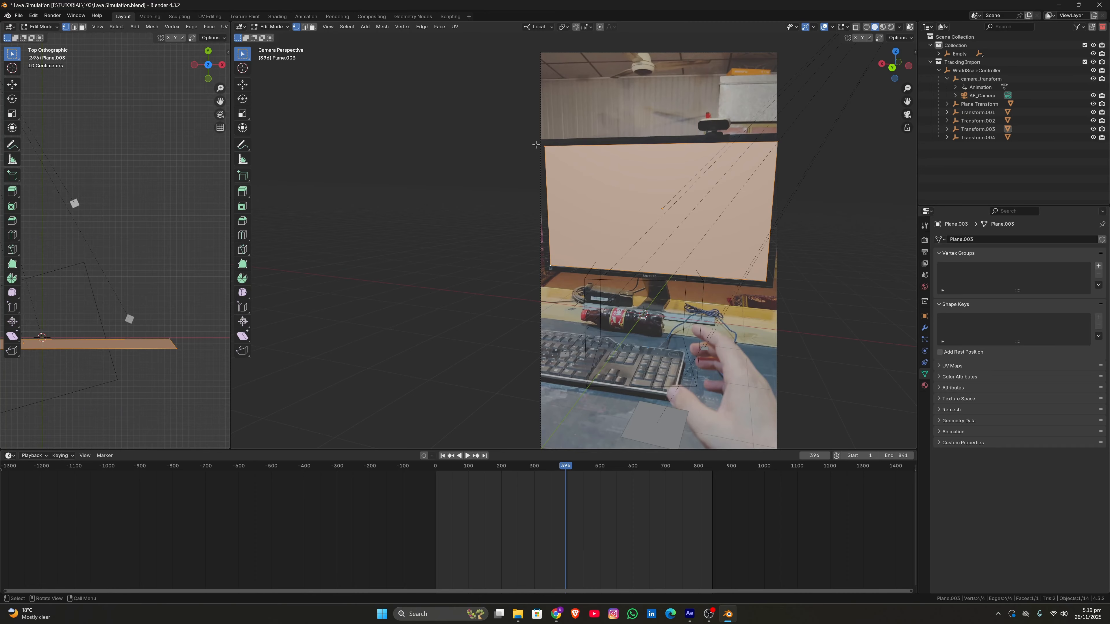
Extrude the whole screen face in place and scale the new face up slightly toward the monitor's outer frame
{"action": "key", "text": "e"}
{"action": "right_click", "coordinate": [778, 164]}
{"action": "key", "text": "s"}
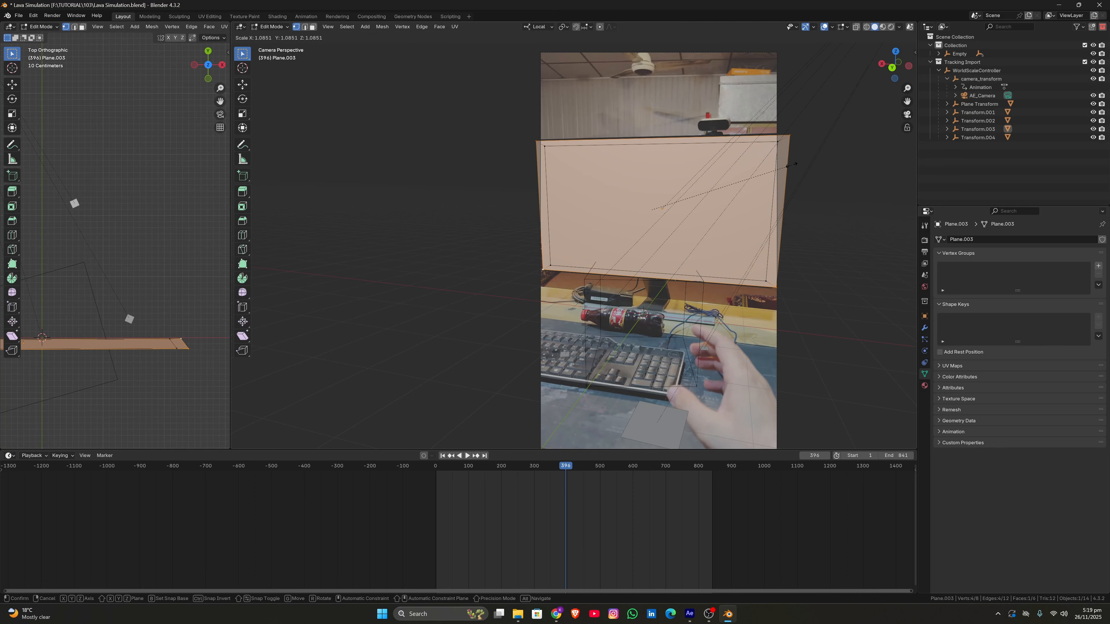
{"action": "left_click", "coordinate": [785, 165]}
Go to frame 132 and offset the extruded face along local Z to give the monitor mesh depth
{"action": "left_click", "coordinate": [479, 467]}
{"action": "scroll", "coordinate": [704, 250], "scroll_direction": "up", "scroll_amount": 6}
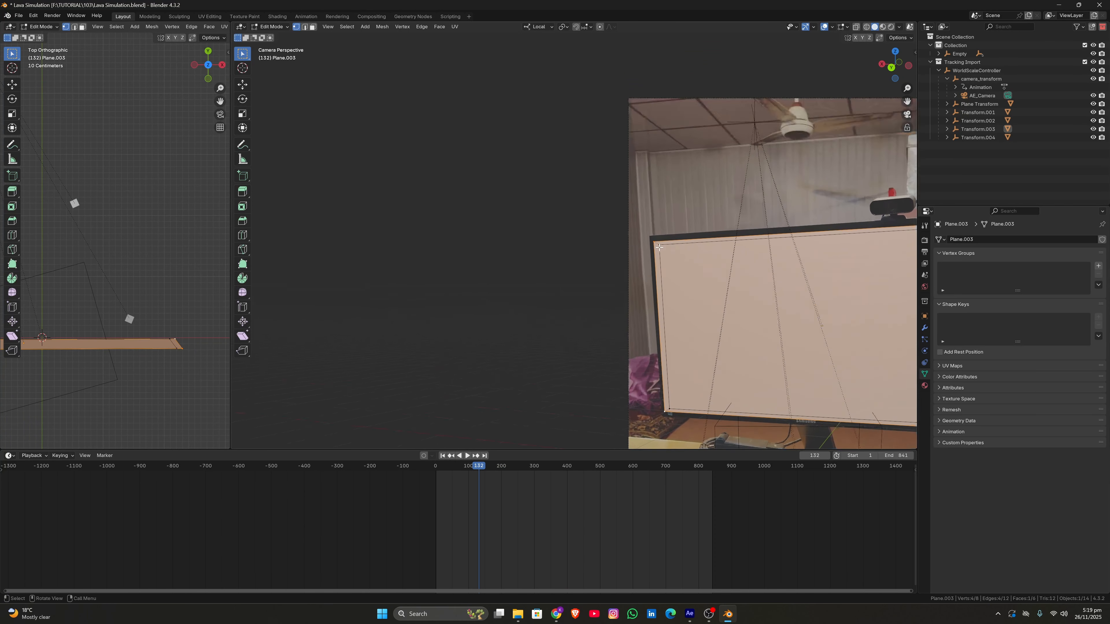
{"action": "middle_click_drag", "start_coordinate": [704, 249], "coordinate": [675, 230], "text": "shift"}
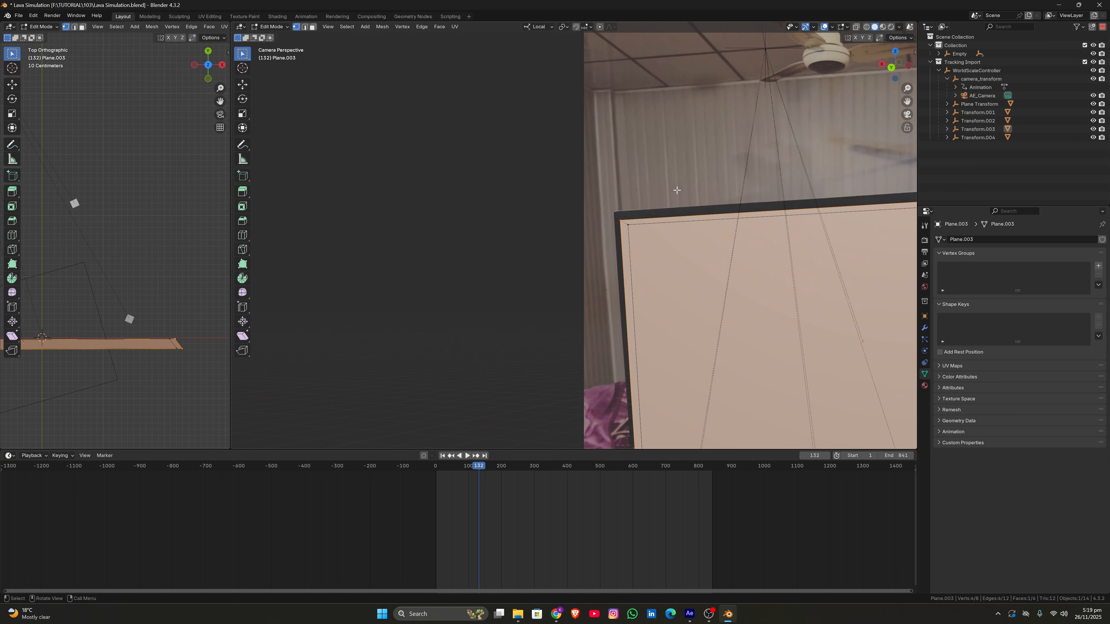
{"action": "key", "text": "g"}
{"action": "key", "text": "z"}
{"action": "key", "text": "z"}
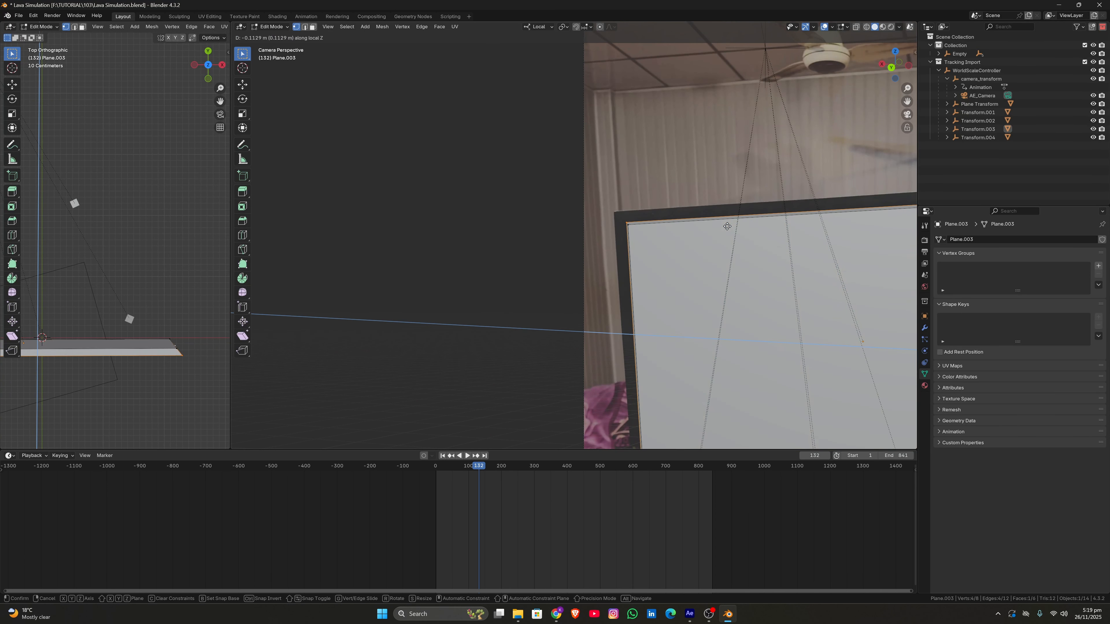
{"action": "left_click", "coordinate": [724, 228]}
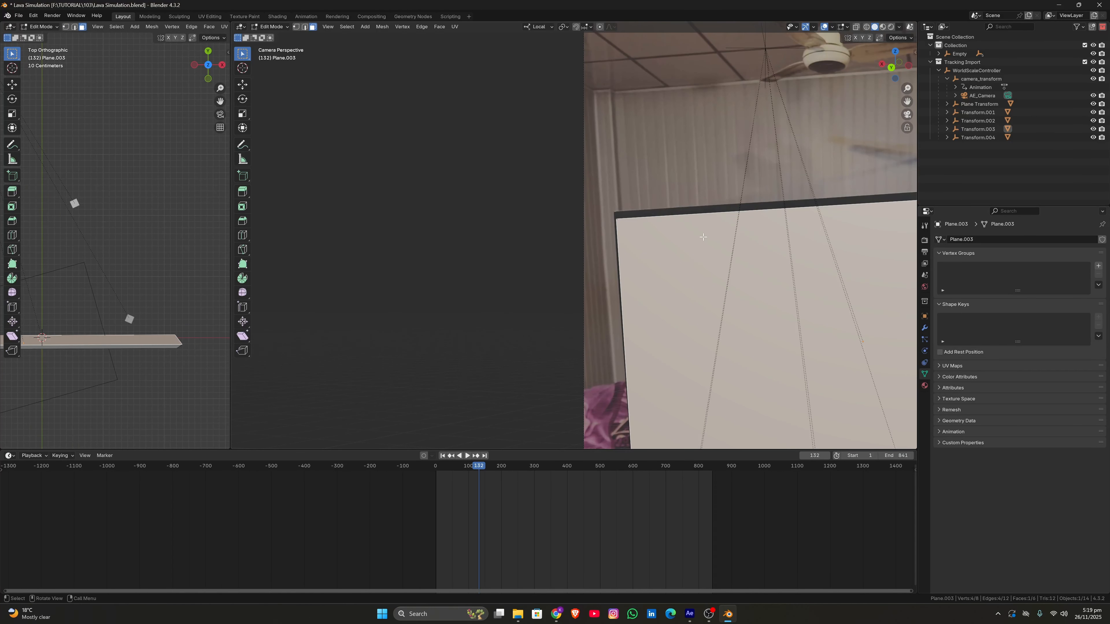
Delete the large front face and scale the remaining open edge loop down slightly
{"action": "key", "text": "x"}
{"action": "left_click", "coordinate": [704, 236]}
{"action": "key", "text": "2"}
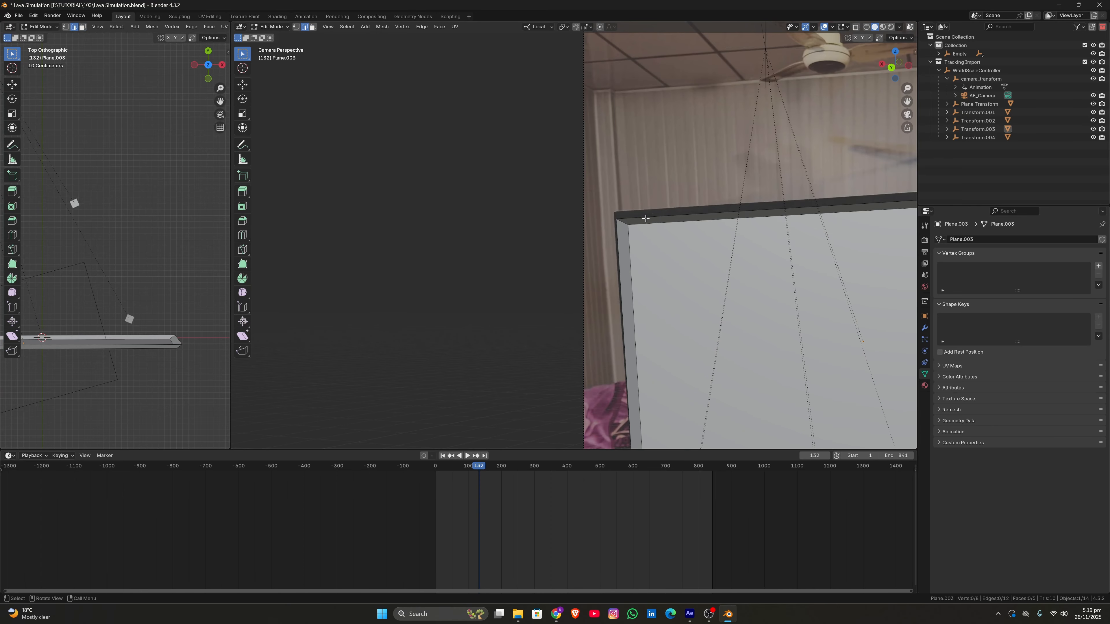
{"action": "left_click", "coordinate": [646, 219]}
{"action": "left_click", "coordinate": [646, 218], "text": "alt"}
{"action": "key", "text": "s"}
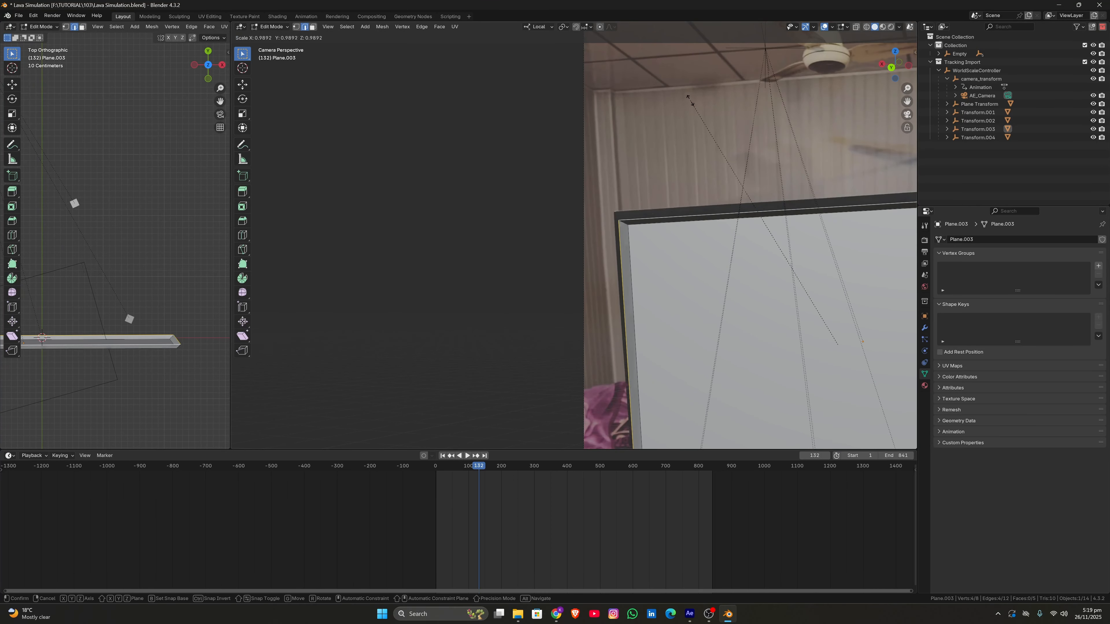
{"action": "left_click", "coordinate": [689, 101]}
Shift the open edge loop closer to the recessed screen face and return to the camera view
{"action": "middle_click_drag", "start_coordinate": [690, 100], "coordinate": [620, 158]}
{"action": "key", "text": "g"}
{"action": "key", "text": "x"}
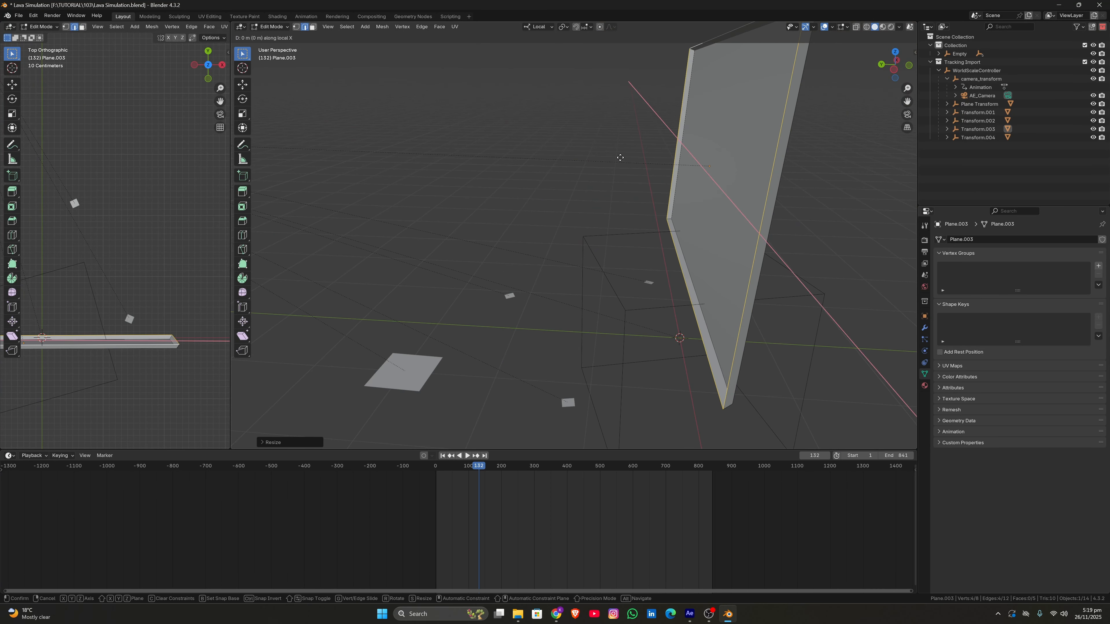
{"action": "left_click", "coordinate": [625, 159]}
{"action": "key", "text": "KP_0"}
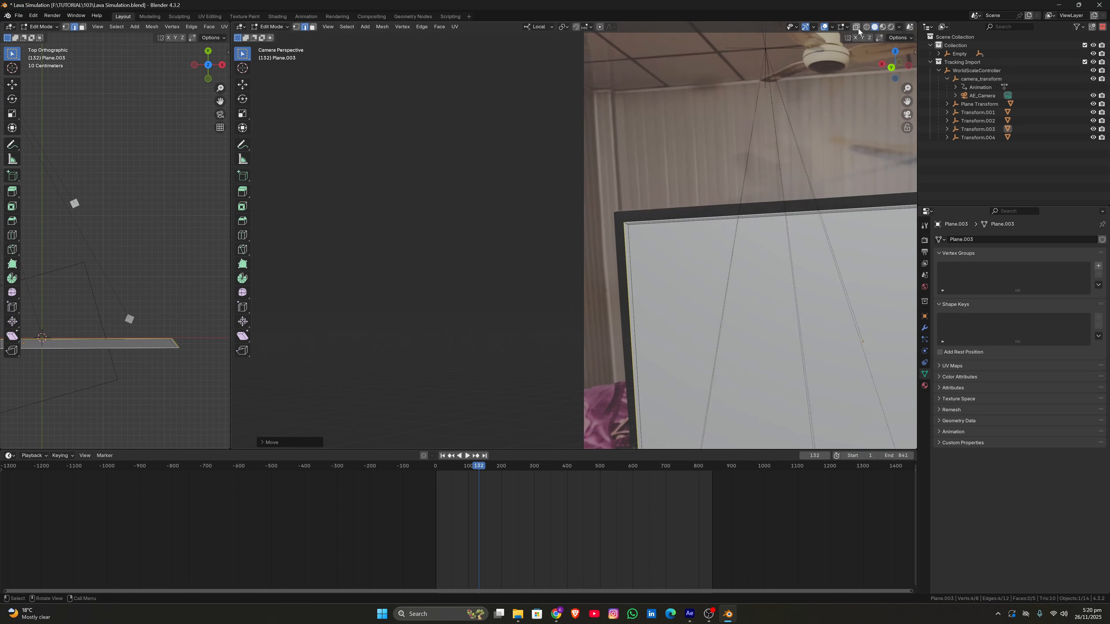
Enable X-ray, extrude the open edge loop in place and scale it outward to cover the monitor's bezel
{"action": "left_click", "coordinate": [856, 28]}
{"action": "scroll", "coordinate": [716, 253], "scroll_direction": "up", "scroll_amount": 4}
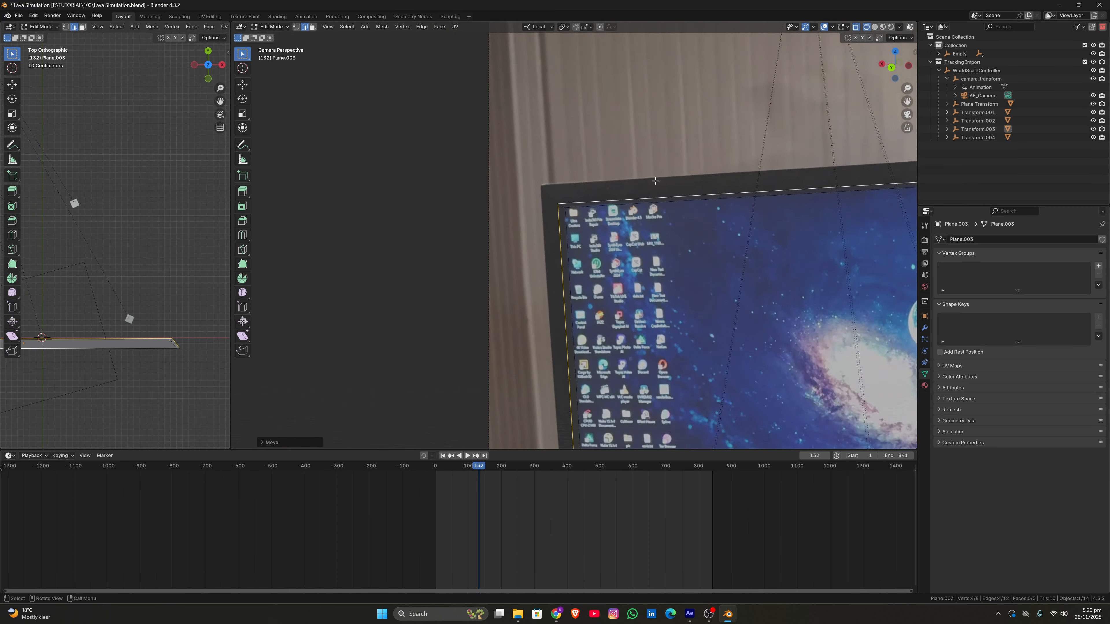
{"action": "key", "text": "Home"}
{"action": "key", "text": "e"}
{"action": "right_click", "coordinate": [836, 223]}
{"action": "key", "text": "s"}
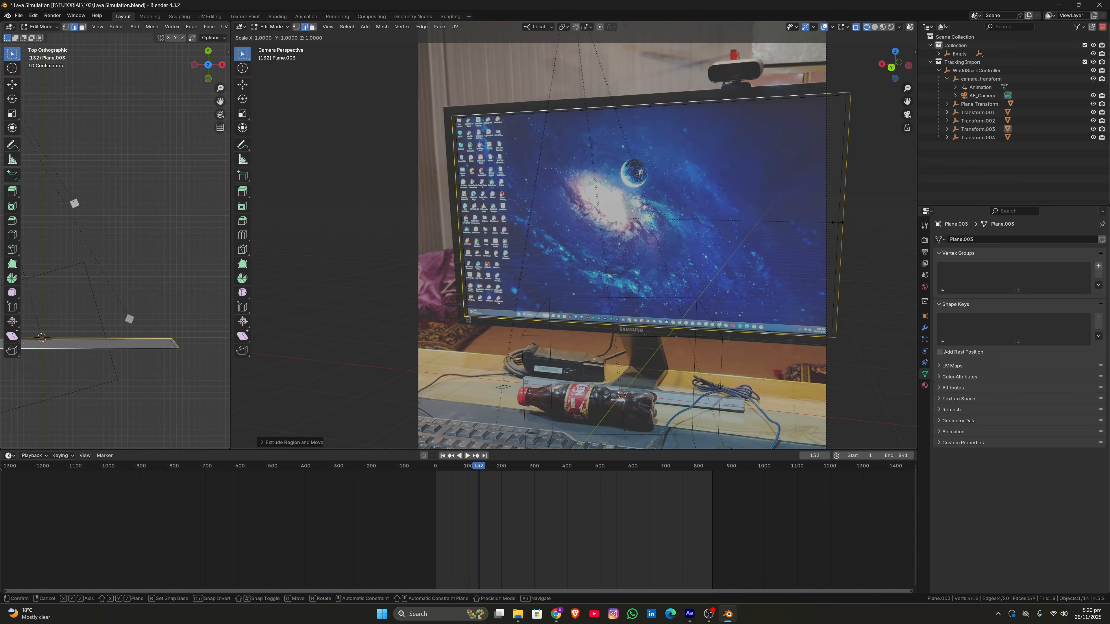
{"action": "left_click", "coordinate": [849, 237]}
{"action": "middle_click_drag", "start_coordinate": [789, 192], "coordinate": [840, 261], "text": "shift"}
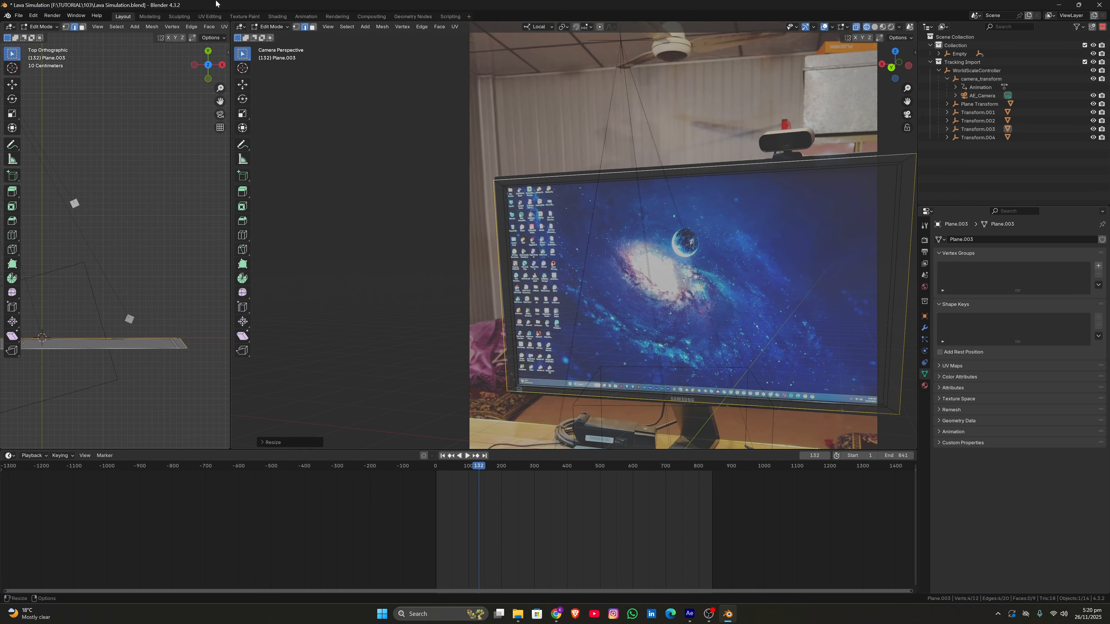
Select the bezel's outer upper-left vertex and align it with the monitor's top-left corner, adjusting it along local X
{"action": "key", "text": "1"}
{"action": "scroll", "coordinate": [377, 114], "scroll_direction": "up", "scroll_amount": 3}
{"action": "left_click", "coordinate": [438, 142]}
{"action": "key", "text": "g"}
{"action": "key", "text": "z"}
{"action": "key", "text": "z"}
{"action": "right_click", "coordinate": [510, 158]}
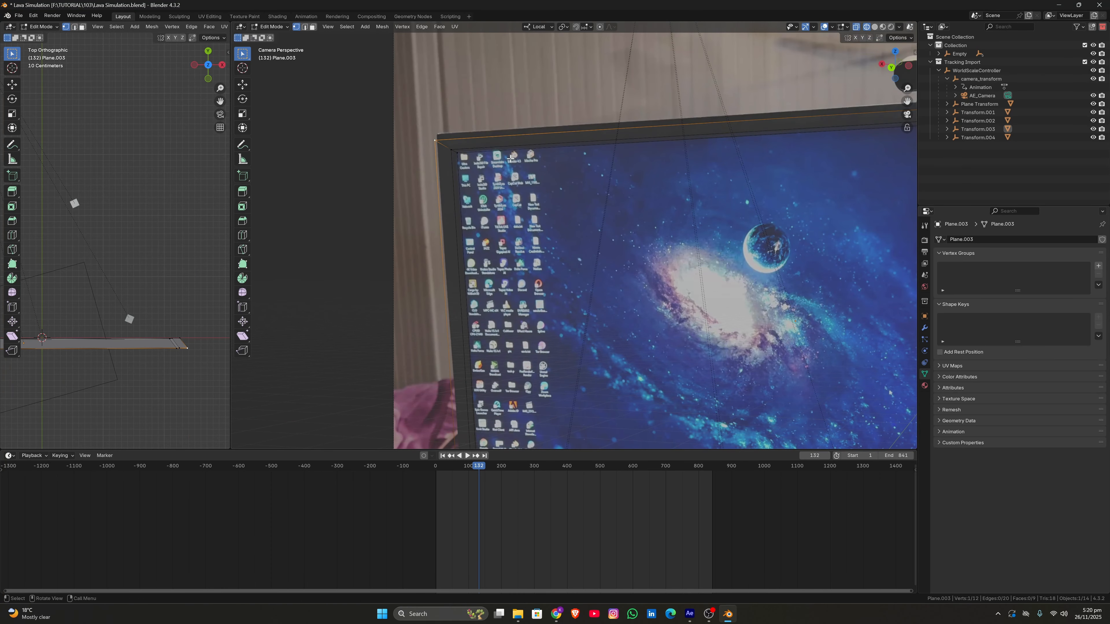
{"action": "key", "text": "g"}
{"action": "right_click", "coordinate": [511, 158]}
{"action": "key", "text": "g"}
{"action": "key", "text": "x"}
{"action": "key", "text": "x"}
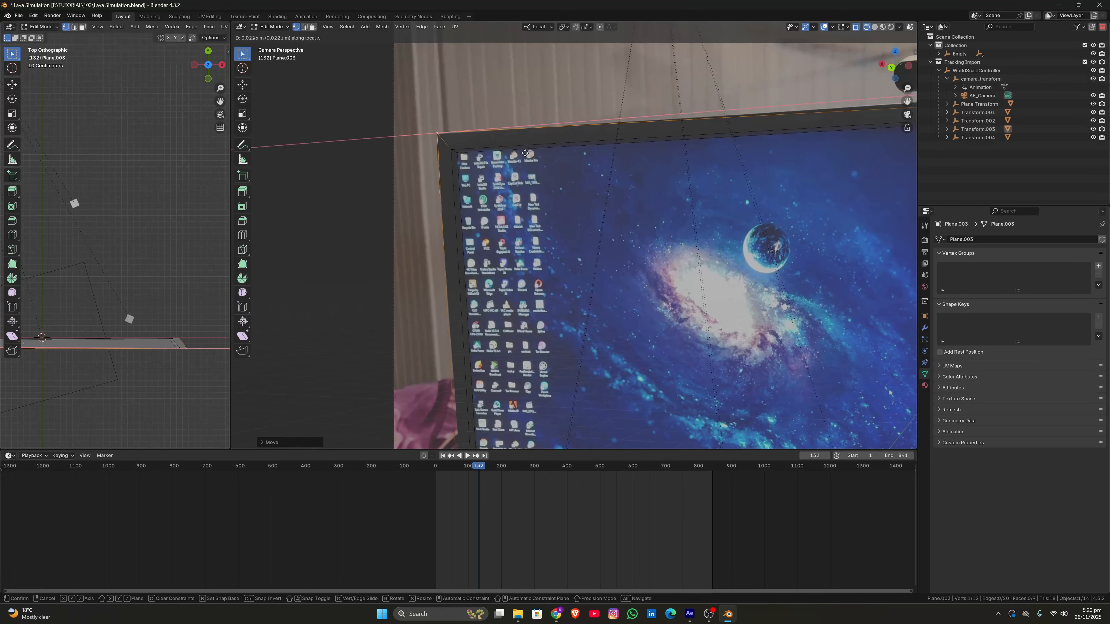
Move the bezel's outer lower-left vertex along local Y and X onto the monitor's bottom-left corner
{"action": "scroll", "coordinate": [526, 153], "scroll_direction": "down", "scroll_amount": 3, "text": "alt"}
{"action": "scroll", "coordinate": [506, 152], "scroll_direction": "up", "scroll_amount": 5, "text": "alt"}
{"action": "key", "text": "y"}
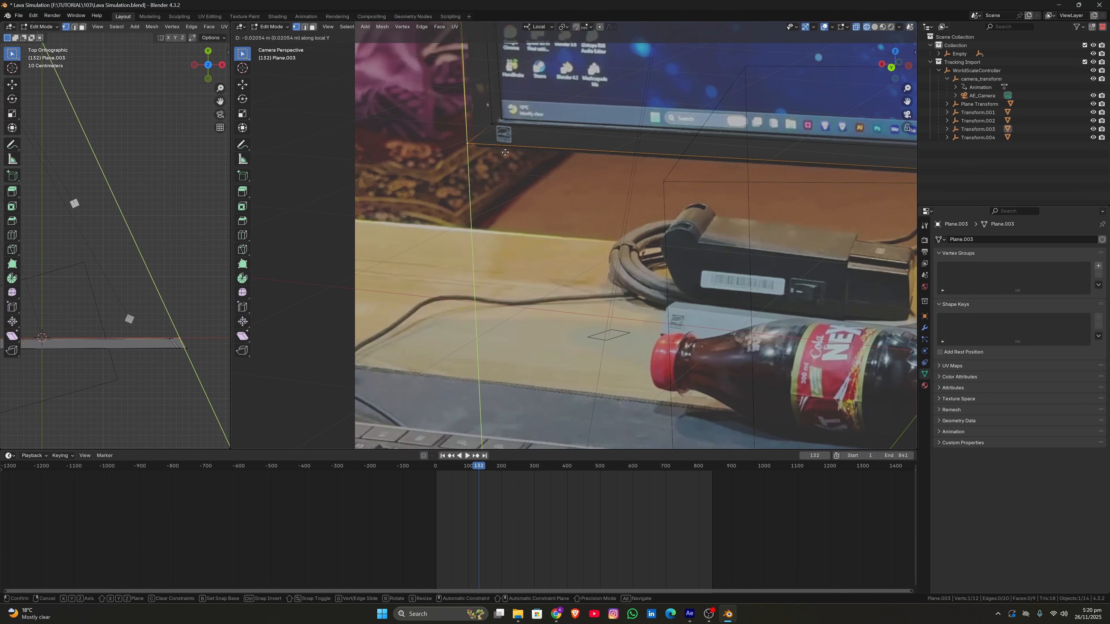
{"action": "left_click", "coordinate": [505, 152]}
{"action": "key", "text": "g"}
{"action": "key", "text": "x"}
{"action": "left_click", "coordinate": [509, 152]}
{"action": "scroll", "coordinate": [509, 153], "scroll_direction": "down", "scroll_amount": 5}
{"action": "middle_click_drag", "start_coordinate": [509, 153], "coordinate": [275, 403], "text": "shift"}
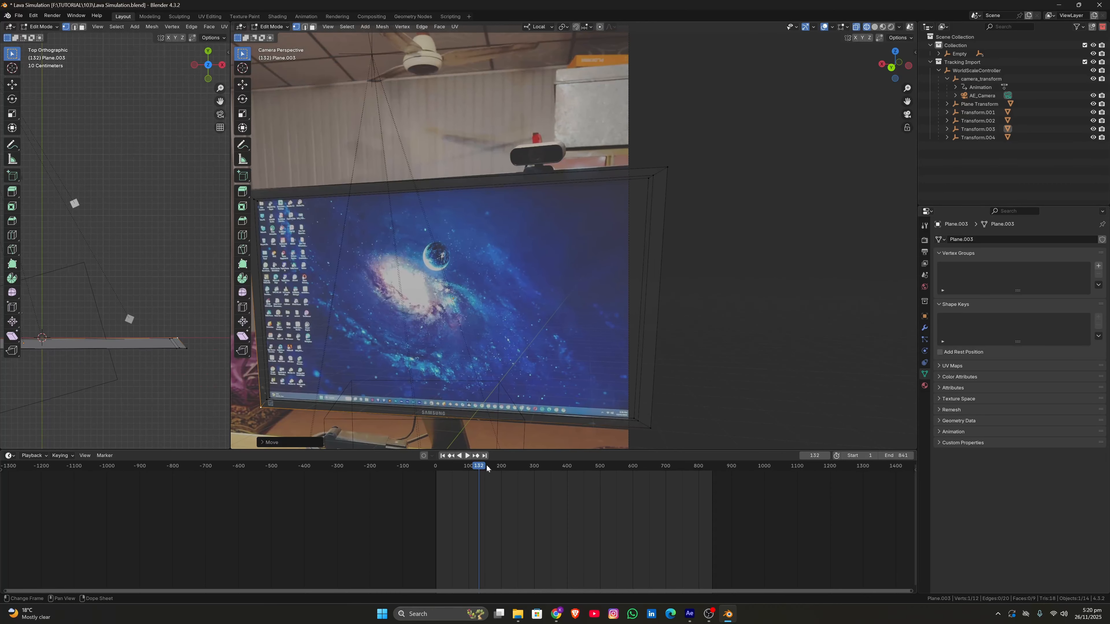
Go to frame 353 and move the bezel's outer upper-right vertex along local Y and X to the monitor's top-right corner
{"action": "left_click_drag", "start_coordinate": [488, 469], "coordinate": [551, 466]}
{"action": "scroll", "coordinate": [429, 305], "scroll_direction": "up", "scroll_amount": 5}
{"action": "key", "text": "g"}
{"action": "key", "text": "y"}
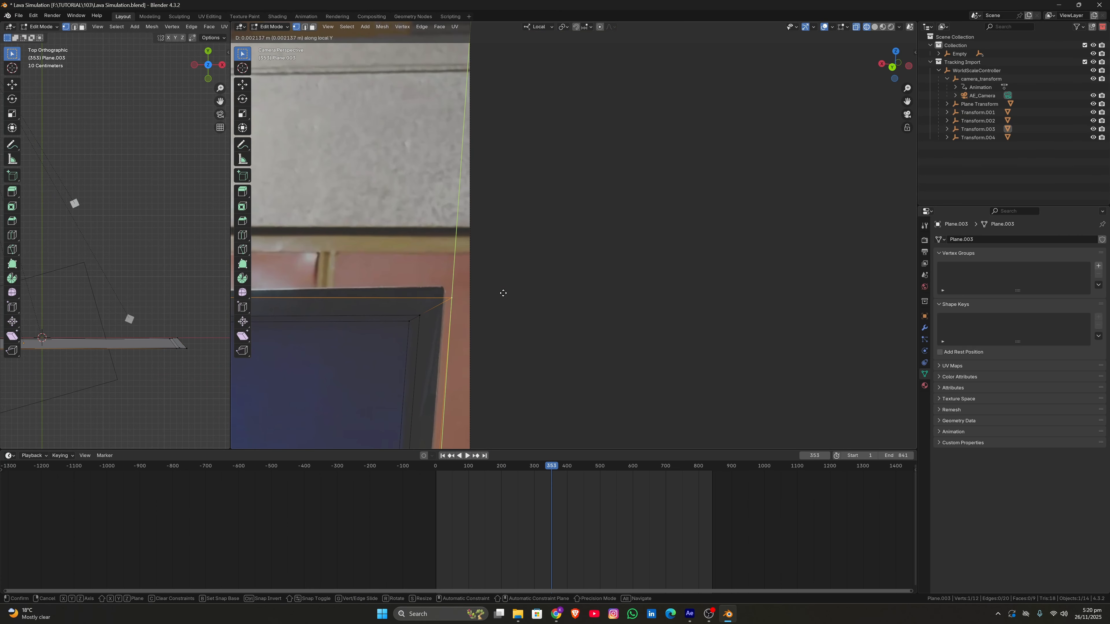
{"action": "left_click", "coordinate": [508, 281]}
{"action": "key", "text": "g"}
{"action": "key", "text": "x"}
{"action": "left_click", "coordinate": [508, 282]}
{"action": "scroll", "coordinate": [501, 310], "scroll_direction": "down", "scroll_amount": 5}
Select the bezel's outer lower-right vertex and move it along local Y to the height of the monitor's bottom-right corner
{"action": "middle_click_drag", "start_coordinate": [501, 312], "coordinate": [503, 122], "text": "shift"}
{"action": "scroll", "coordinate": [494, 306], "scroll_direction": "up", "scroll_amount": 2}
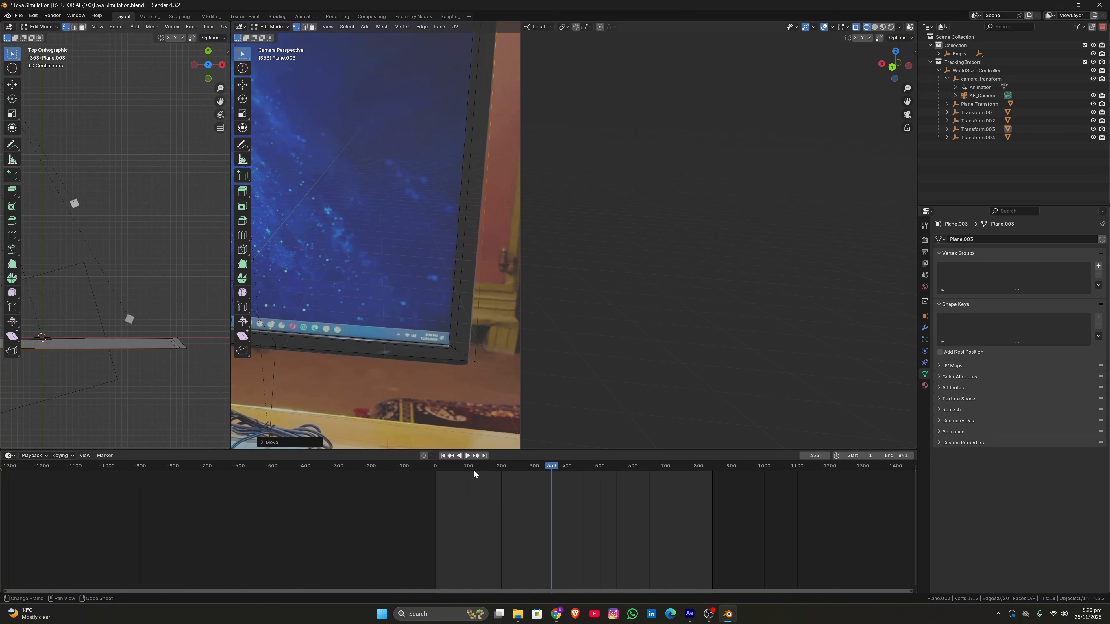
{"action": "scroll", "coordinate": [485, 360], "scroll_direction": "up", "scroll_amount": 2}
{"action": "scroll", "coordinate": [453, 405], "scroll_direction": "down", "scroll_amount": 1}
{"action": "middle_click_drag", "start_coordinate": [461, 390], "coordinate": [505, 322], "text": "shift"}
{"action": "scroll", "coordinate": [499, 313], "scroll_direction": "up", "scroll_amount": 2}
{"action": "left_click", "coordinate": [496, 310]}
{"action": "key", "text": "g"}
{"action": "key", "text": "y"}
{"action": "key", "text": "y"}
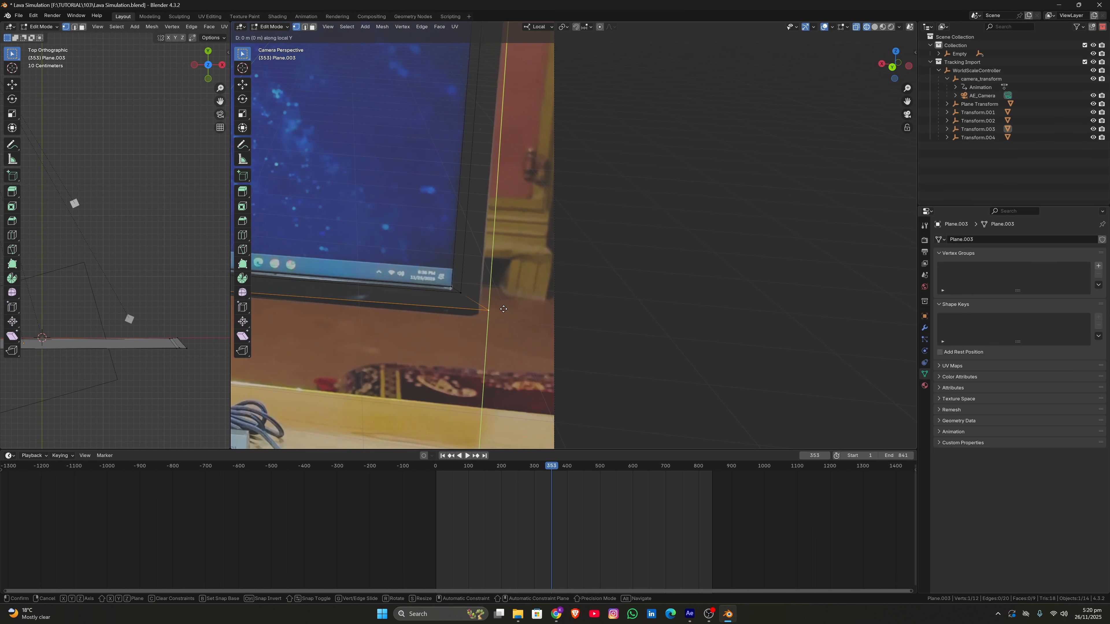
{"action": "left_click", "coordinate": [503, 317]}
Move the lower-right bezel vertex along local X onto the monitor's corner and fine-tune it along local Y
{"action": "key", "text": "g"}
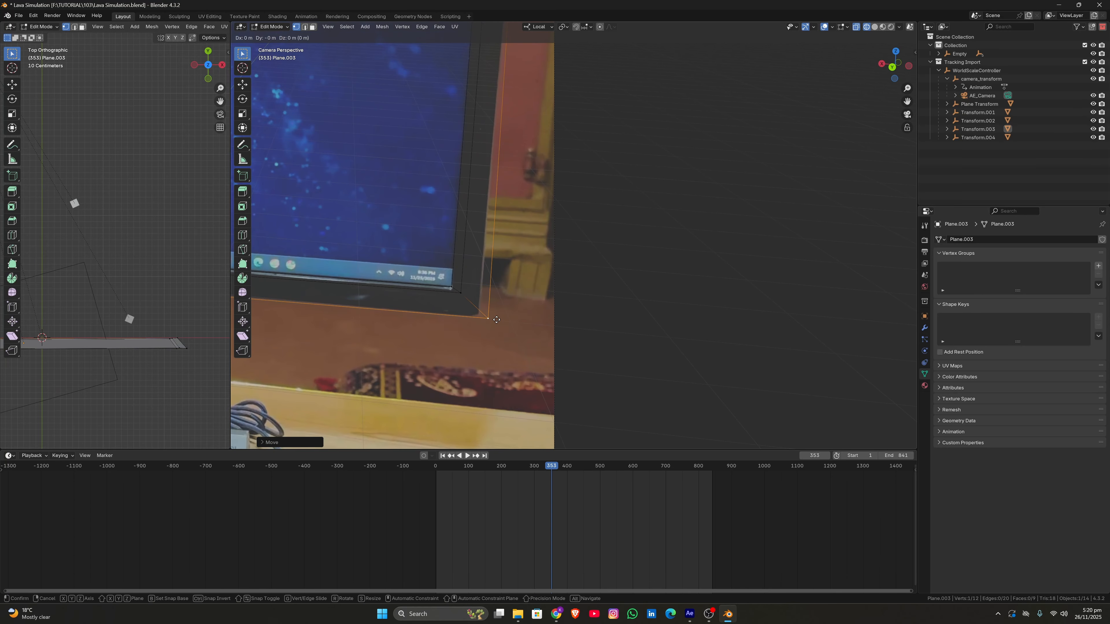
{"action": "key", "text": "x"}
{"action": "key", "text": "x"}
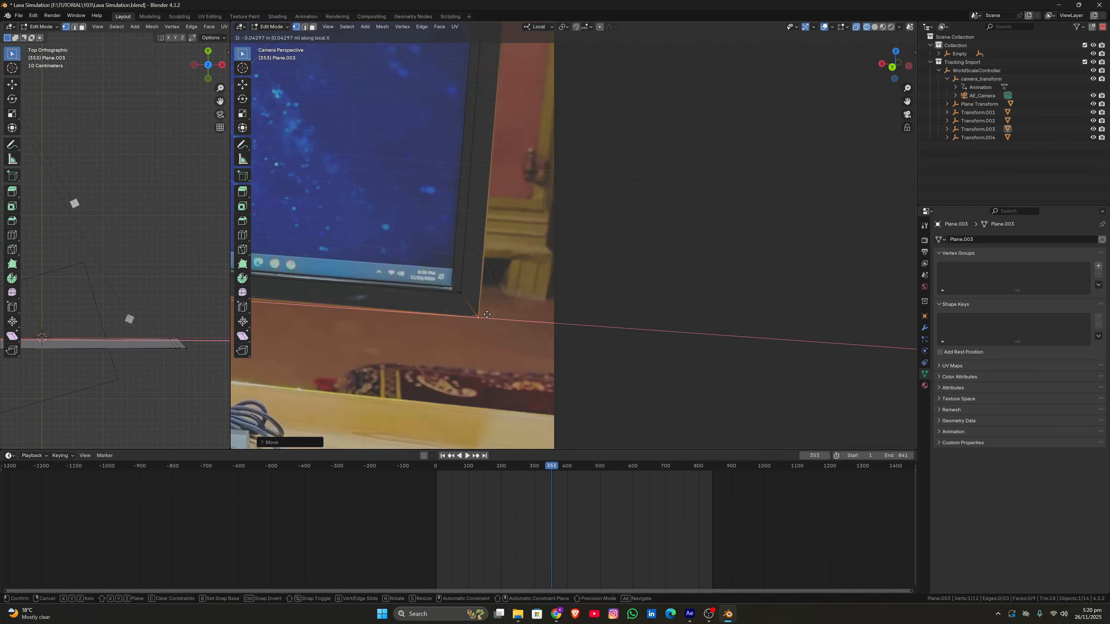
{"action": "left_click", "coordinate": [486, 310]}
{"action": "key", "text": "g"}
{"action": "key", "text": "y"}
{"action": "key", "text": "y"}
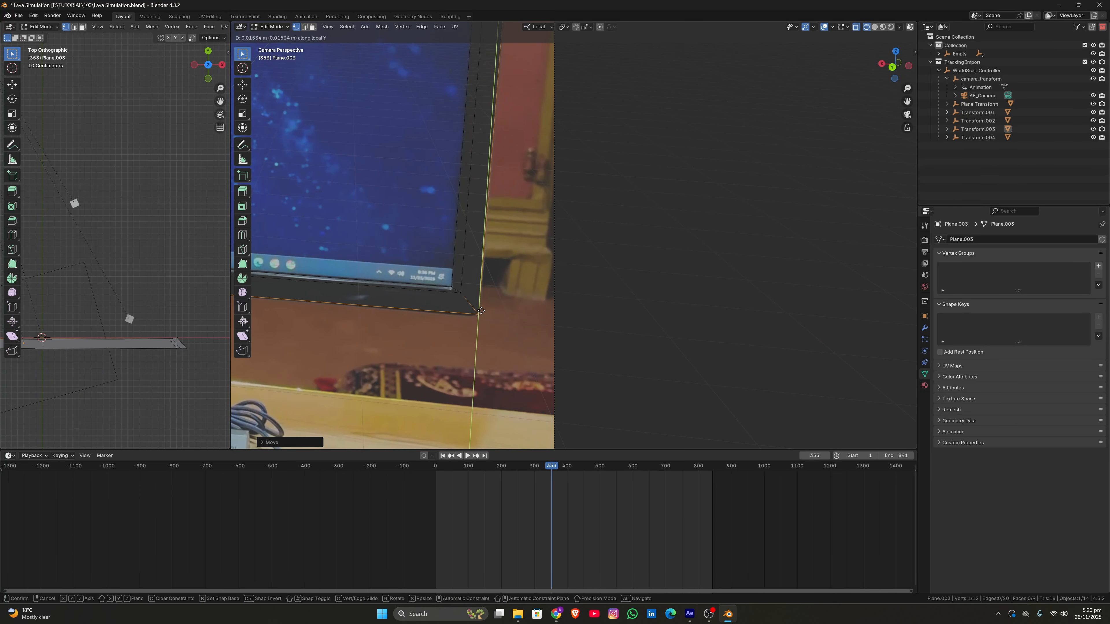
{"action": "left_click", "coordinate": [484, 308]}
Save the file, return the monitor plane to Object Mode and save again
{"action": "scroll", "coordinate": [474, 240], "scroll_direction": "down", "scroll_amount": 4}
{"action": "scroll", "coordinate": [475, 241], "scroll_direction": "down", "scroll_amount": 2}
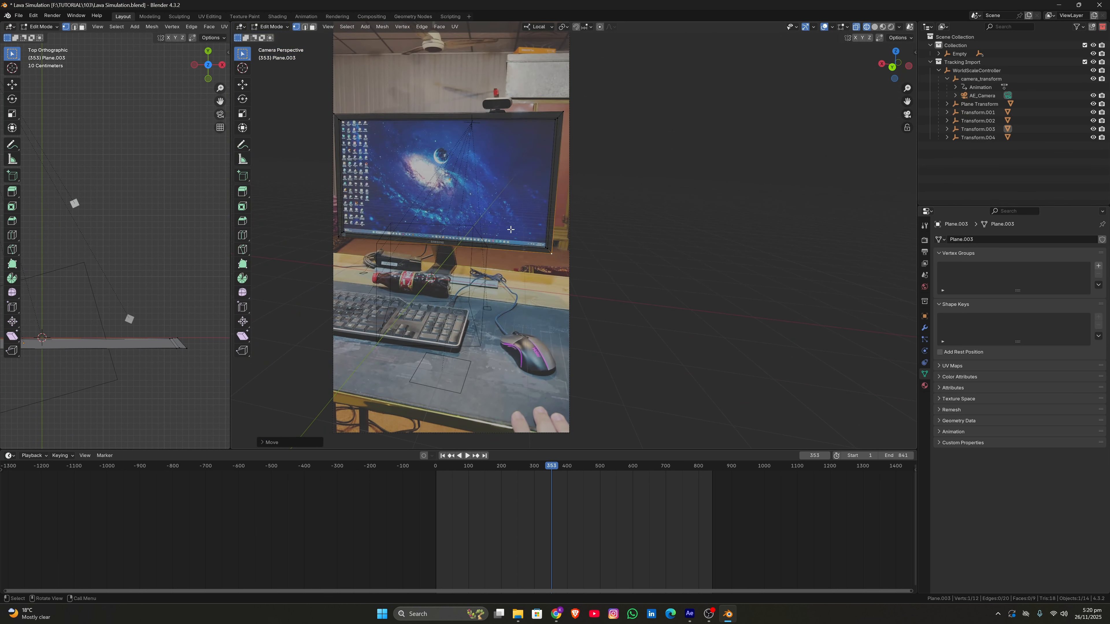
{"action": "middle_click_drag", "start_coordinate": [508, 232], "coordinate": [552, 295], "text": "shift"}
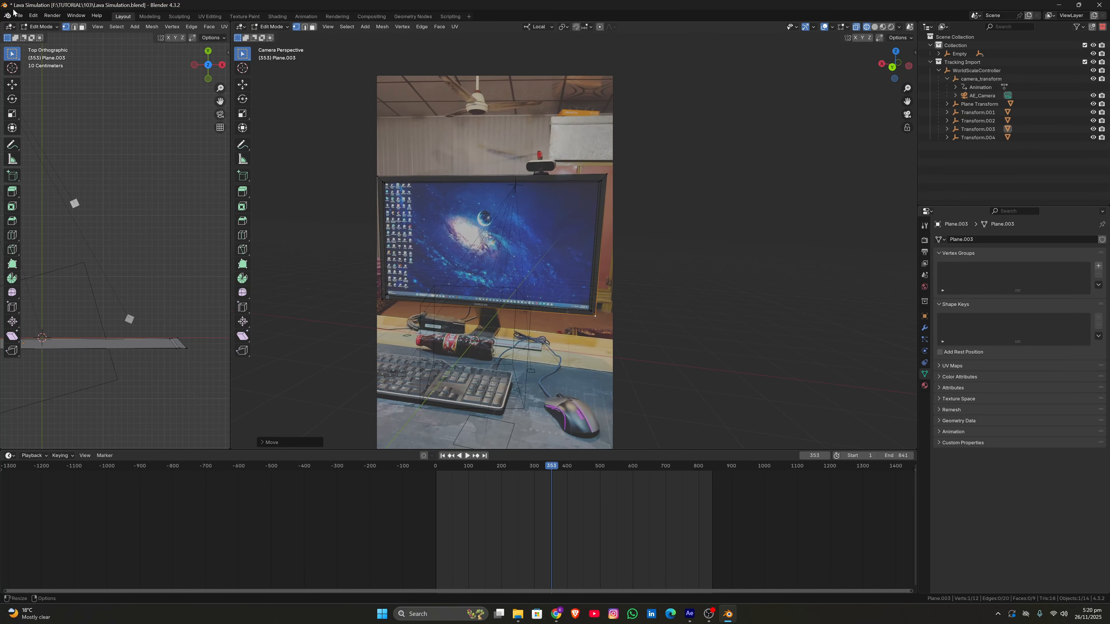
{"action": "left_click", "coordinate": [18, 14]}
{"action": "left_click", "coordinate": [30, 71]}
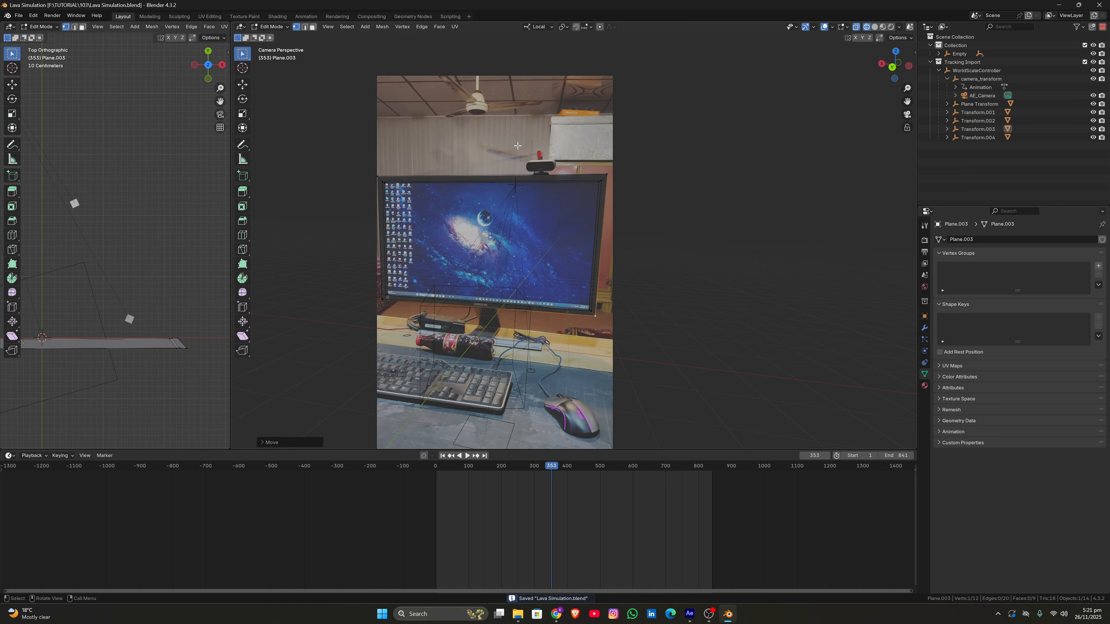
{"action": "key", "text": "Tab"}
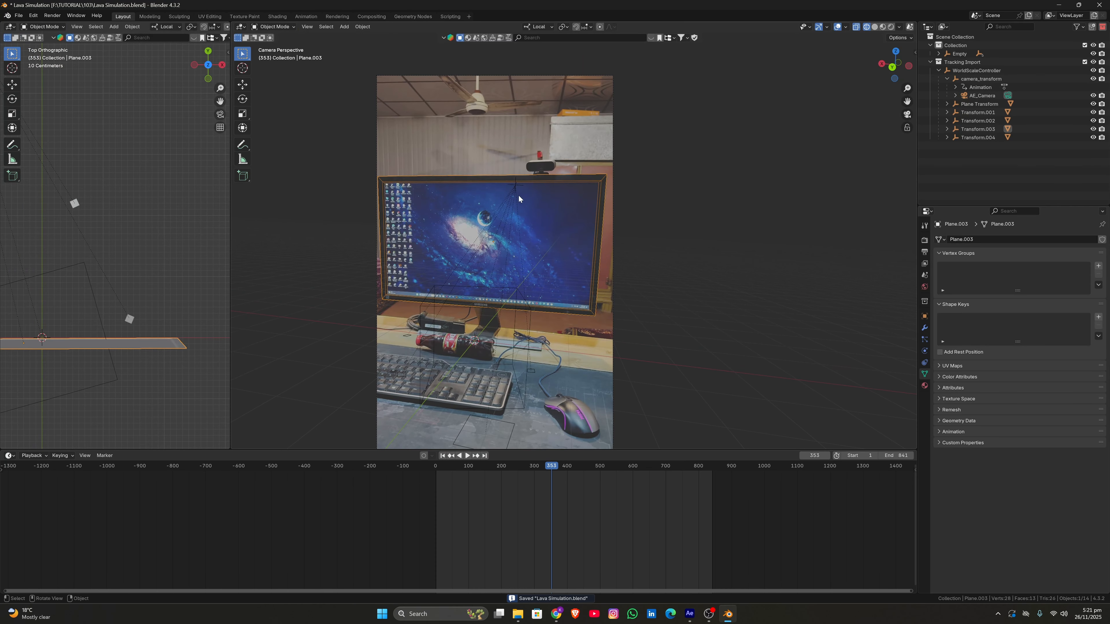
{"action": "left_click", "coordinate": [17, 15]}
{"action": "left_click", "coordinate": [32, 71]}
Select the small plane lying on the desk in front of the keyboard and enter Edit Mode on it
{"action": "scroll", "coordinate": [430, 319], "scroll_direction": "down", "scroll_amount": 2}
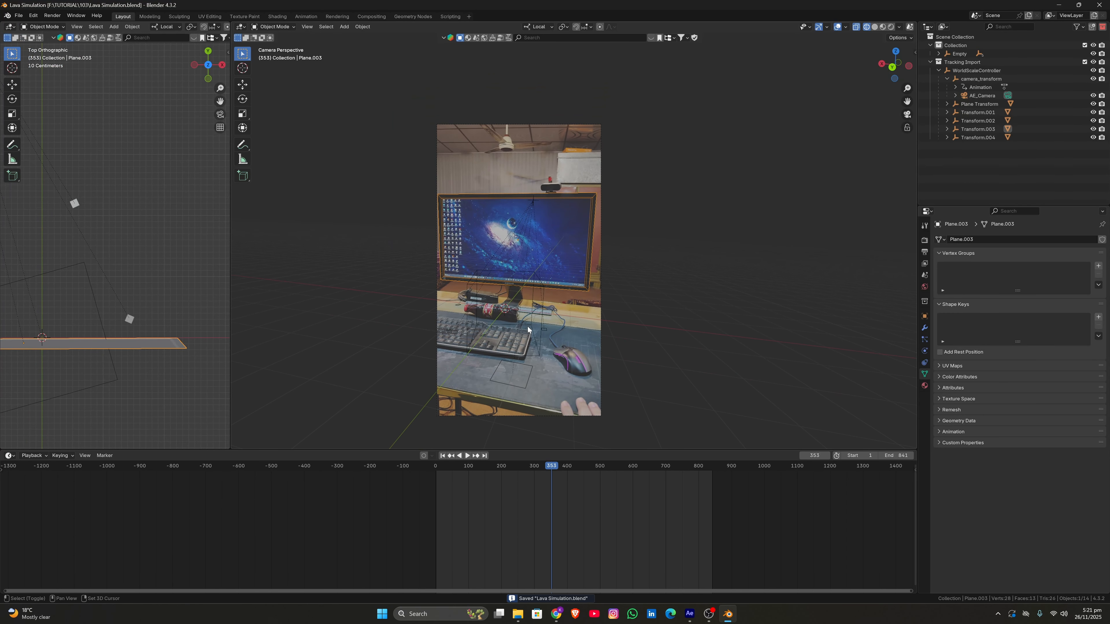
{"action": "middle_click_drag", "start_coordinate": [528, 330], "coordinate": [563, 219], "text": "shift"}
{"action": "scroll", "coordinate": [530, 291], "scroll_direction": "up", "scroll_amount": 2}
{"action": "left_click", "coordinate": [531, 292]}
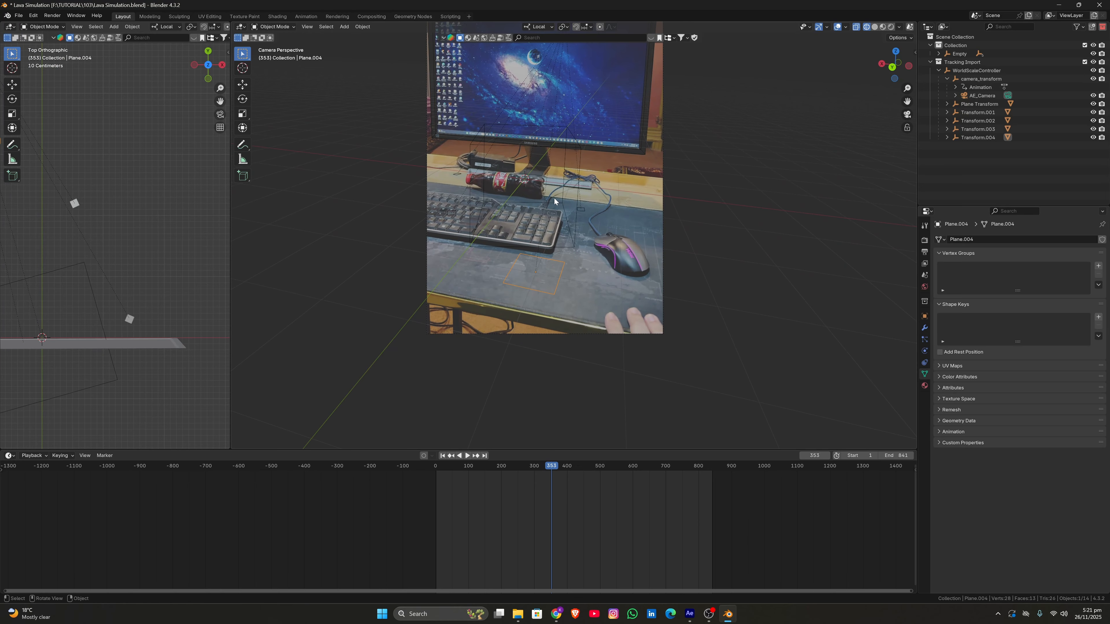
{"action": "key", "text": "Tab"}
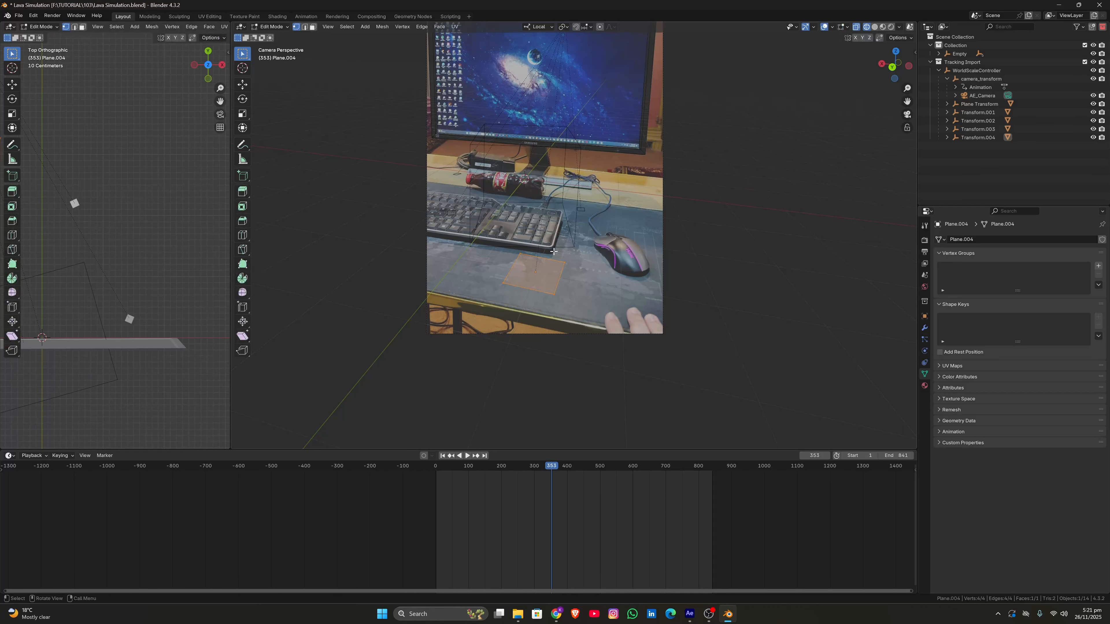
Select the two far vertices of the desk plane and move them along local Y past the monitor to the desk's back
{"action": "left_click_drag", "start_coordinate": [502, 244], "coordinate": [616, 283]}
{"action": "left_click_drag", "start_coordinate": [507, 242], "coordinate": [570, 264]}
{"action": "scroll", "coordinate": [154, 202], "scroll_direction": "down", "scroll_amount": 6}
{"action": "middle_click_drag", "start_coordinate": [153, 202], "coordinate": [190, 212], "text": "shift"}
{"action": "key", "text": "g"}
{"action": "key", "text": "y"}
{"action": "key", "text": "y"}
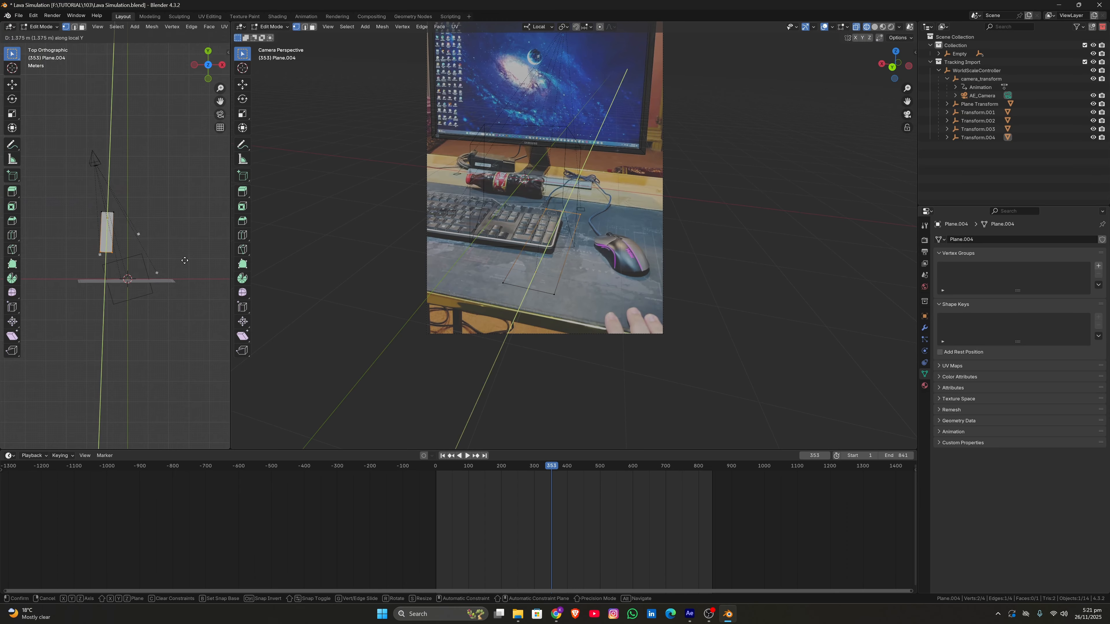
{"action": "left_click", "coordinate": [178, 308]}
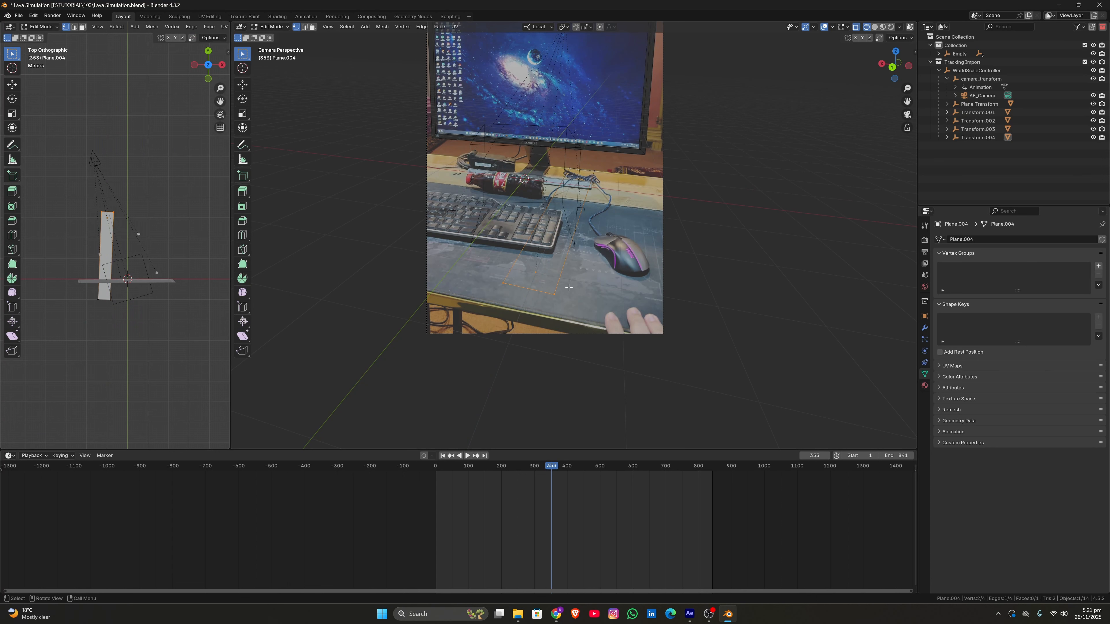
Align the desk plane's near edge with the desk's front edge by moving it along local Y and rotating it about 2.4° around local Z
{"action": "key", "text": "y"}
{"action": "key", "text": "y"}
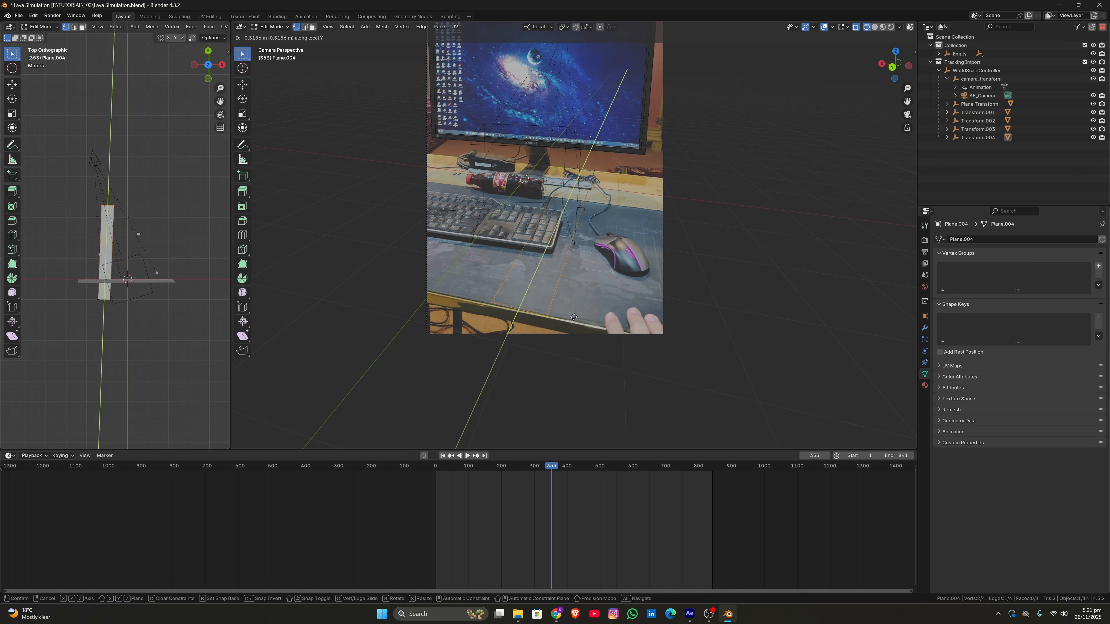
{"action": "left_click", "coordinate": [573, 317]}
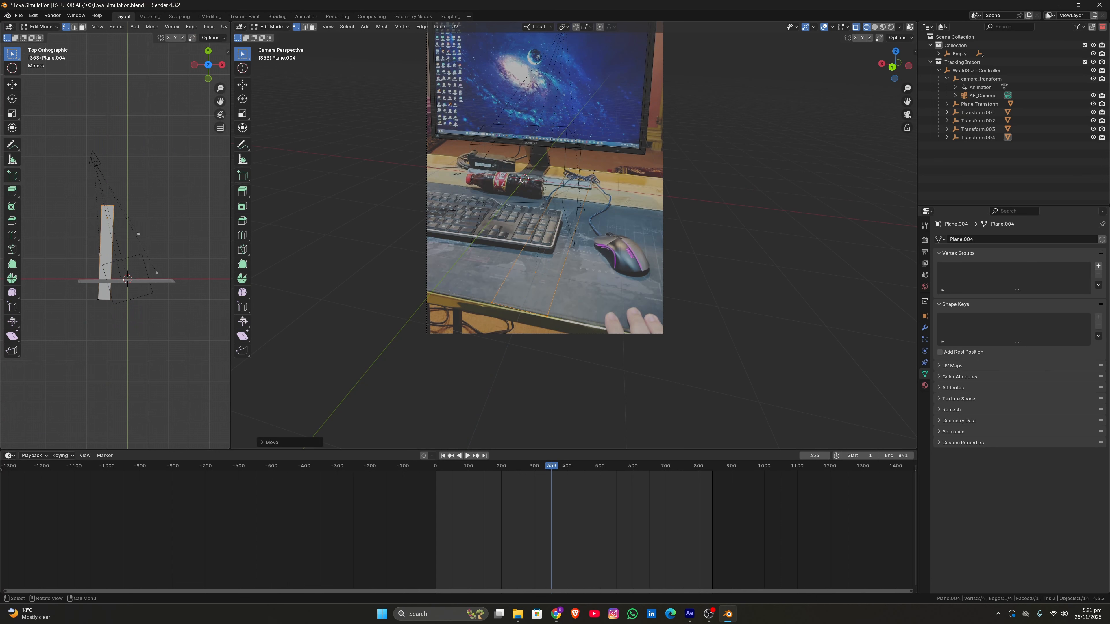
{"action": "key", "text": "r"}
{"action": "key", "text": "z"}
{"action": "key", "text": "z"}
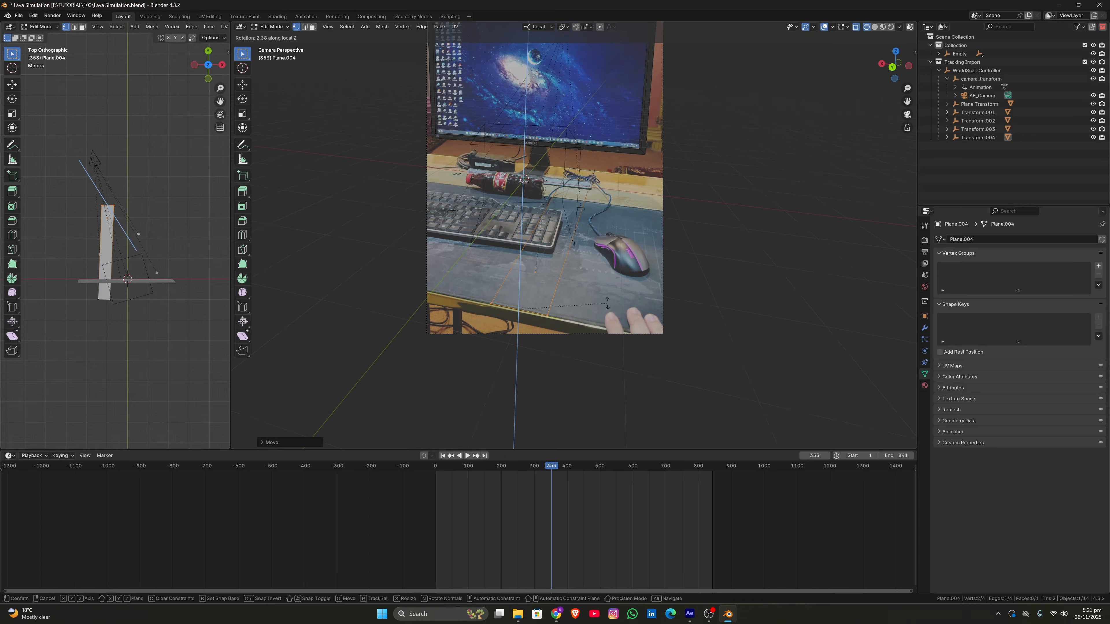
{"action": "left_click", "coordinate": [607, 302]}
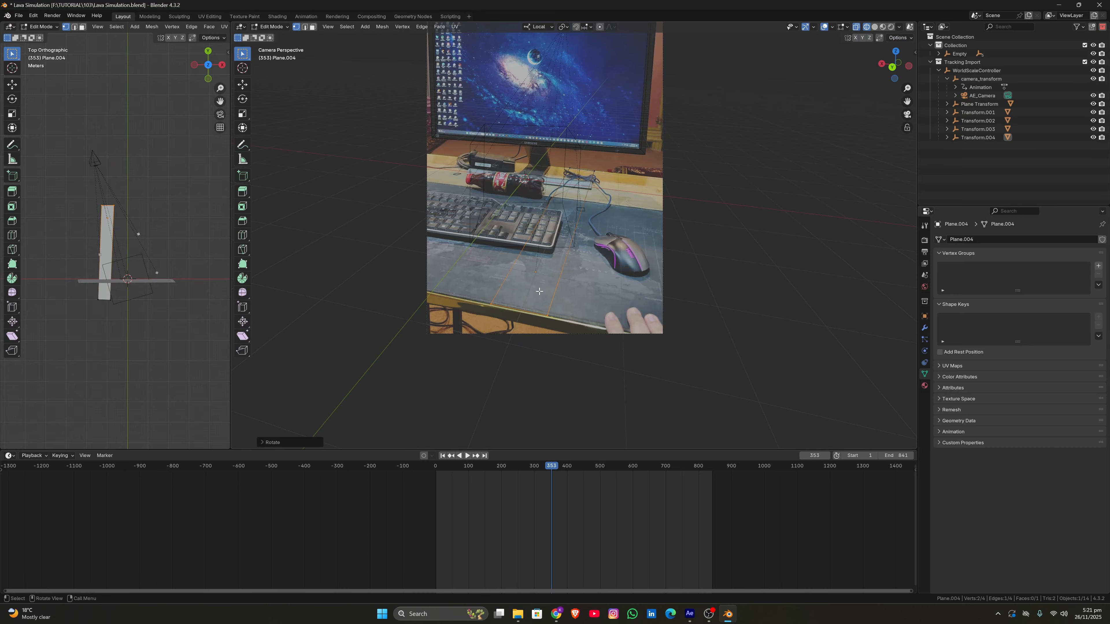
{"action": "key", "text": "g"}
{"action": "key", "text": "y"}
{"action": "key", "text": "y"}
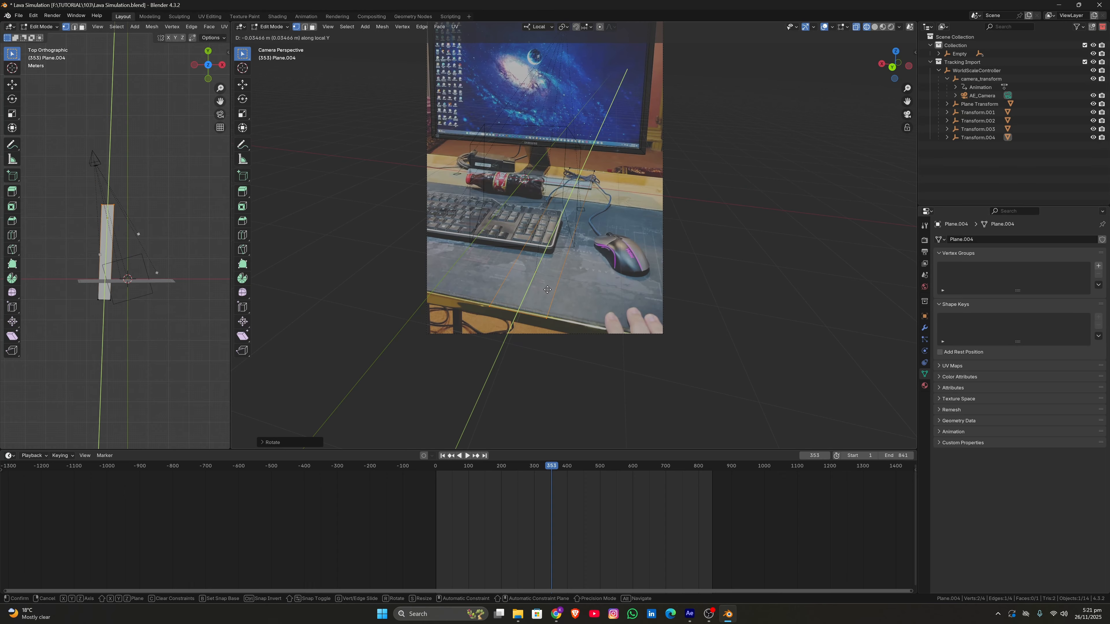
{"action": "left_click", "coordinate": [545, 288]}
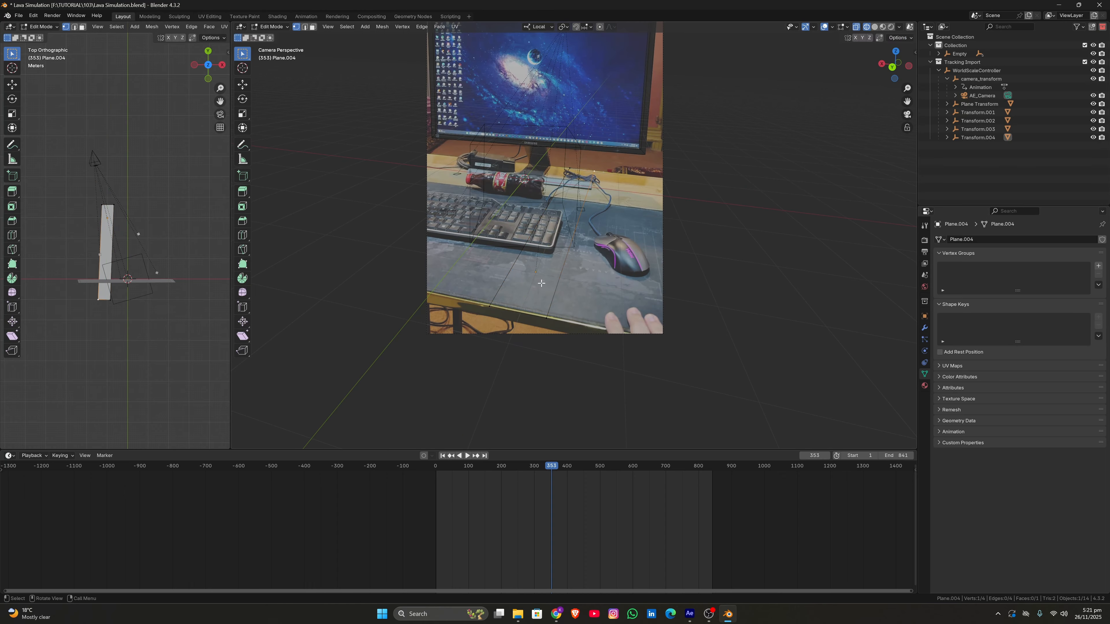
Extrude the desk plane's right side edge along local X well beyond the right border of the footage
{"action": "key", "text": "ctrl+z"}
{"action": "key", "text": "ctrl+z"}
{"action": "key", "text": "e"}
{"action": "key", "text": "x"}
{"action": "key", "text": "x"}
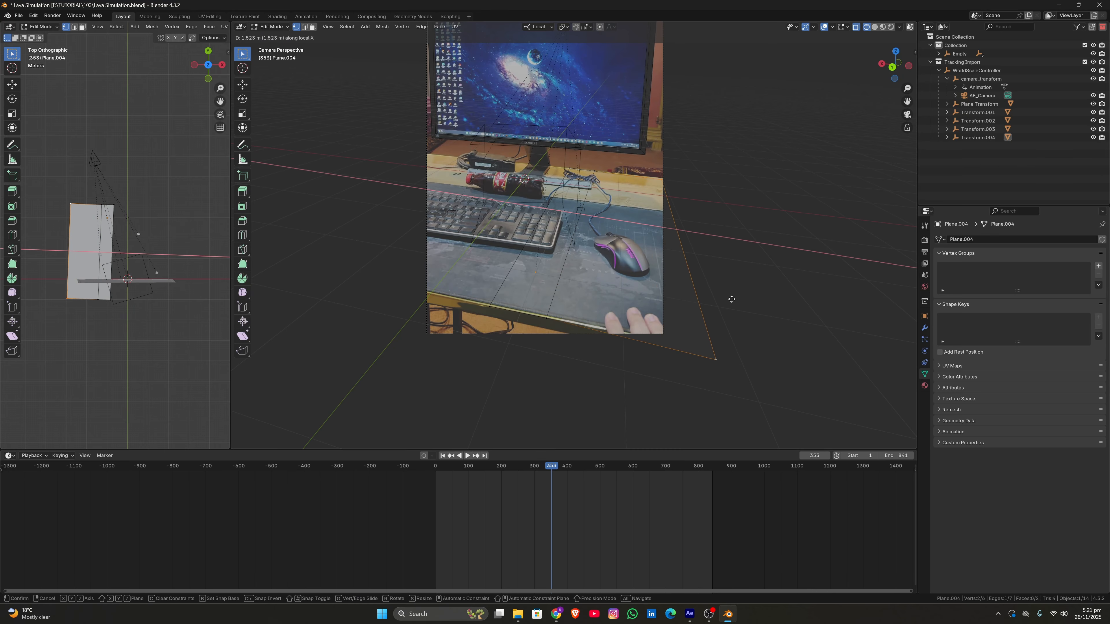
{"action": "left_click", "coordinate": [791, 318]}
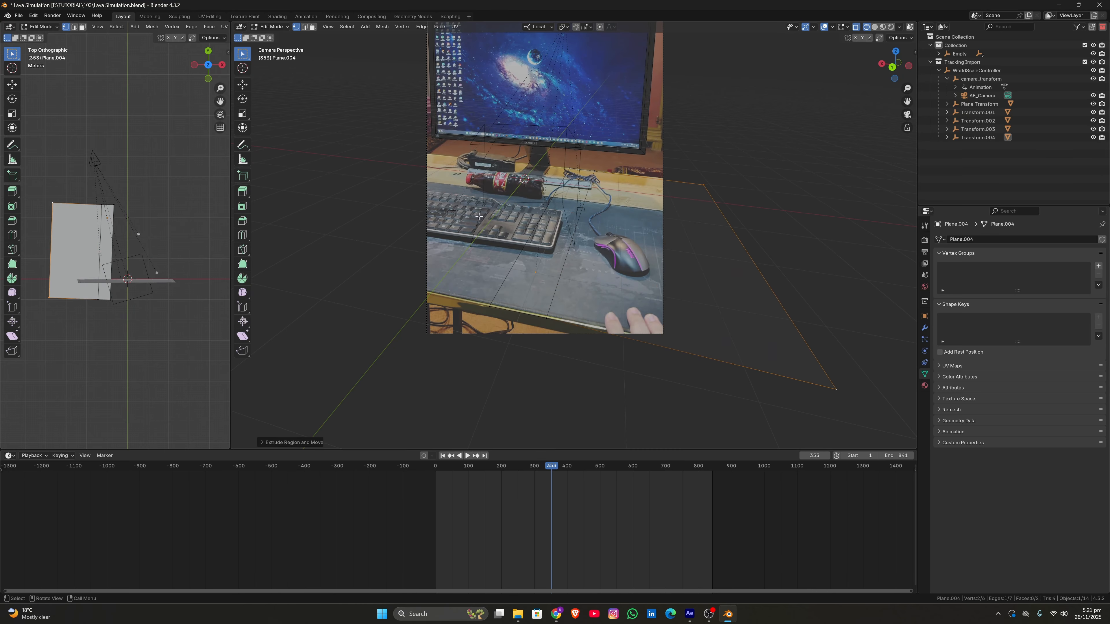
Select the desk plane's original left side edge and extrude it about 3.9 m along negative local X
{"action": "left_click", "coordinate": [548, 171]}
{"action": "left_click", "coordinate": [587, 159]}
{"action": "left_click", "coordinate": [575, 162]}
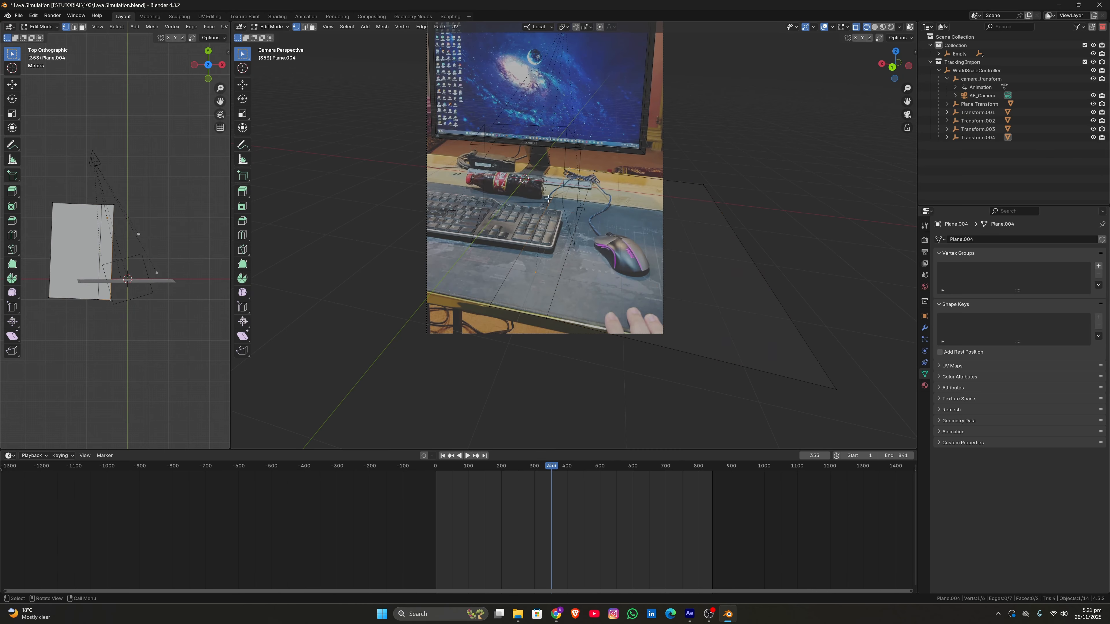
{"action": "left_click", "coordinate": [490, 308], "text": "shift"}
{"action": "key", "text": "e"}
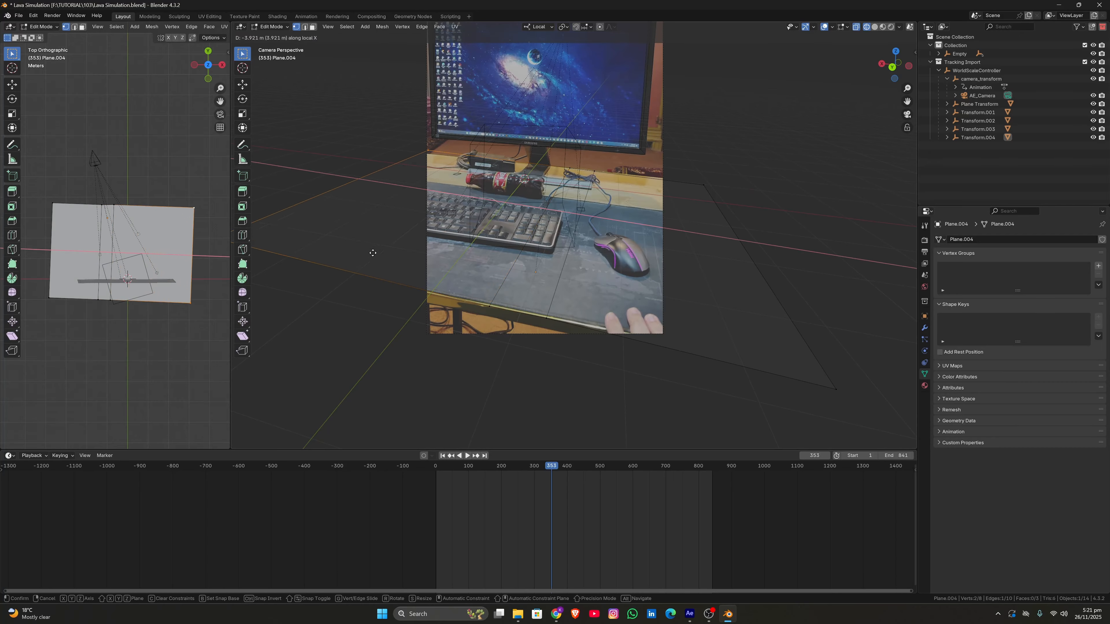
{"action": "left_click", "coordinate": [370, 251]}
Adjust the extended desk's far-left corner vertex and move its near-left corner about 0.12 m along negative local Y
{"action": "left_click", "coordinate": [427, 149]}
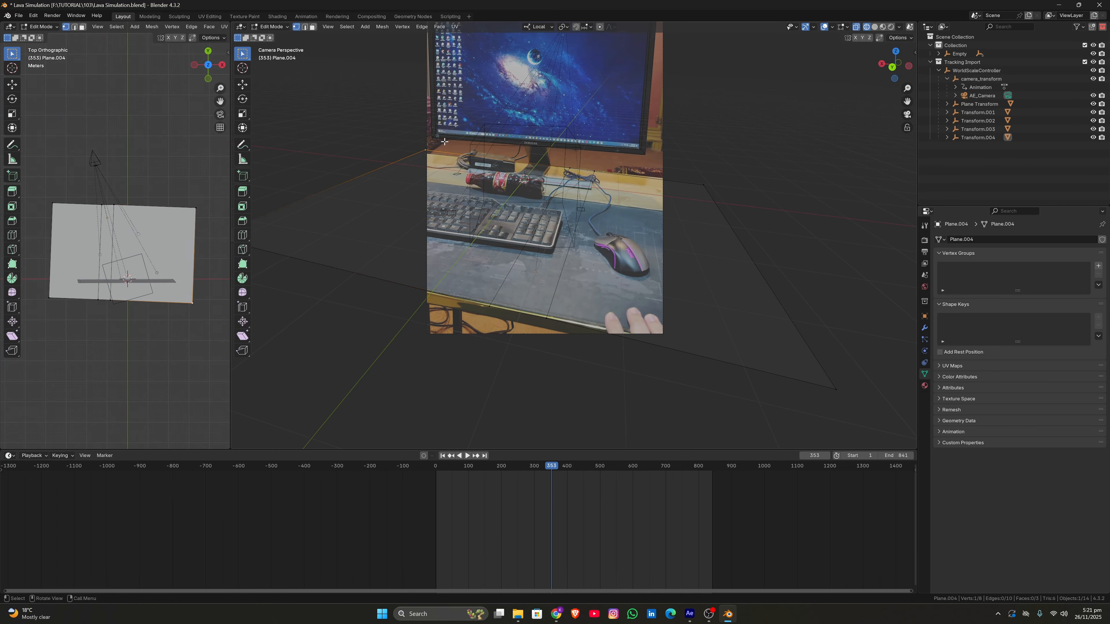
{"action": "key", "text": "g"}
{"action": "left_click", "coordinate": [487, 141]}
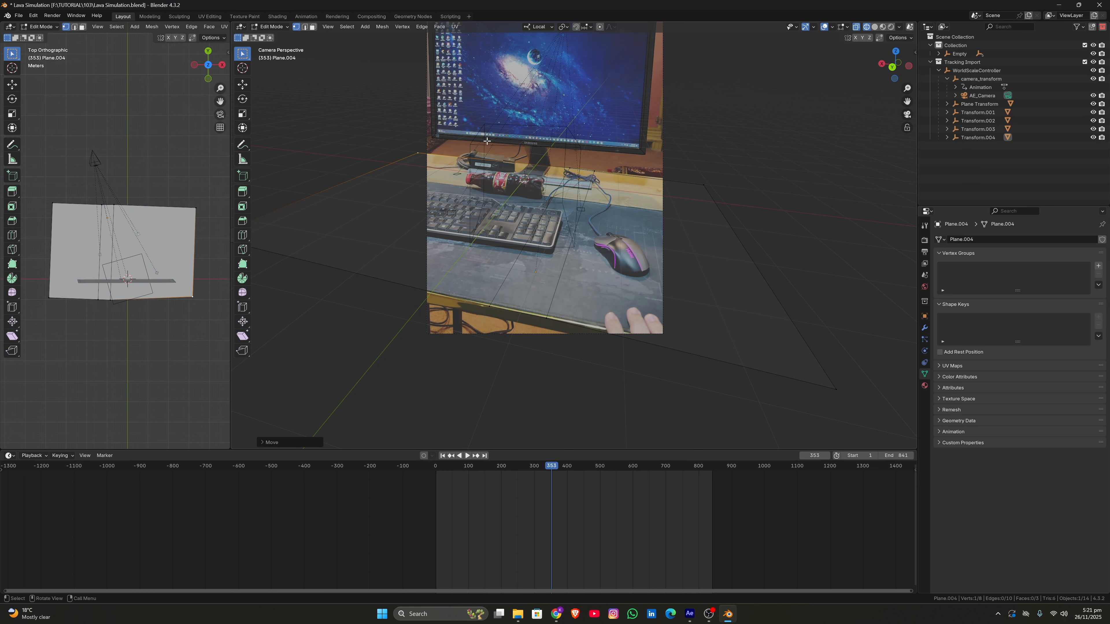
{"action": "scroll", "coordinate": [263, 243], "scroll_direction": "down", "scroll_amount": 1}
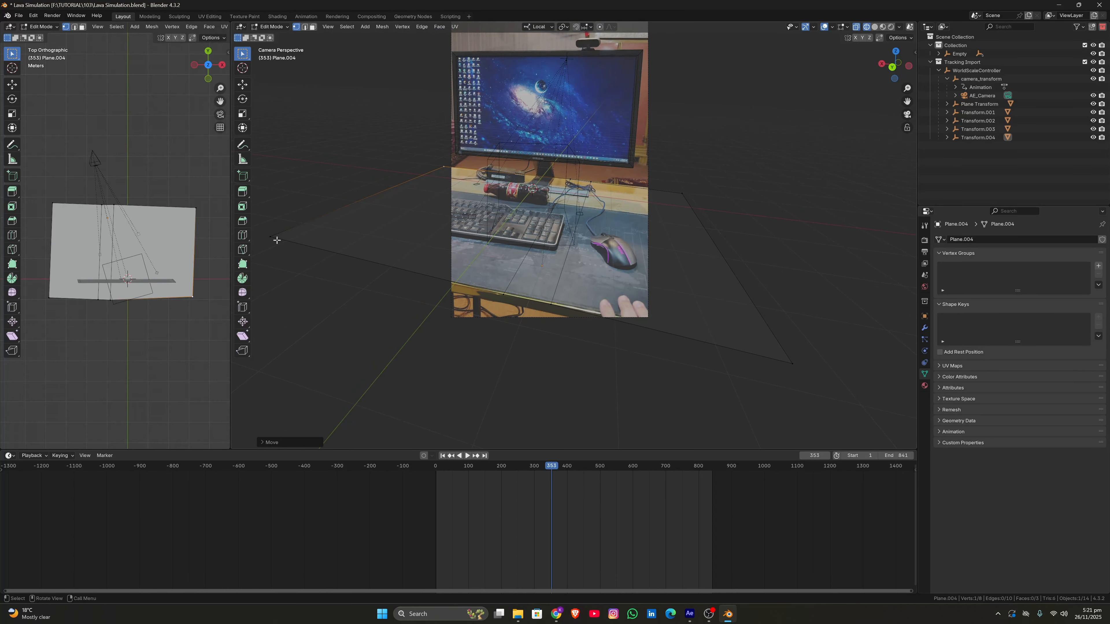
{"action": "key", "text": "g"}
{"action": "key", "text": "x"}
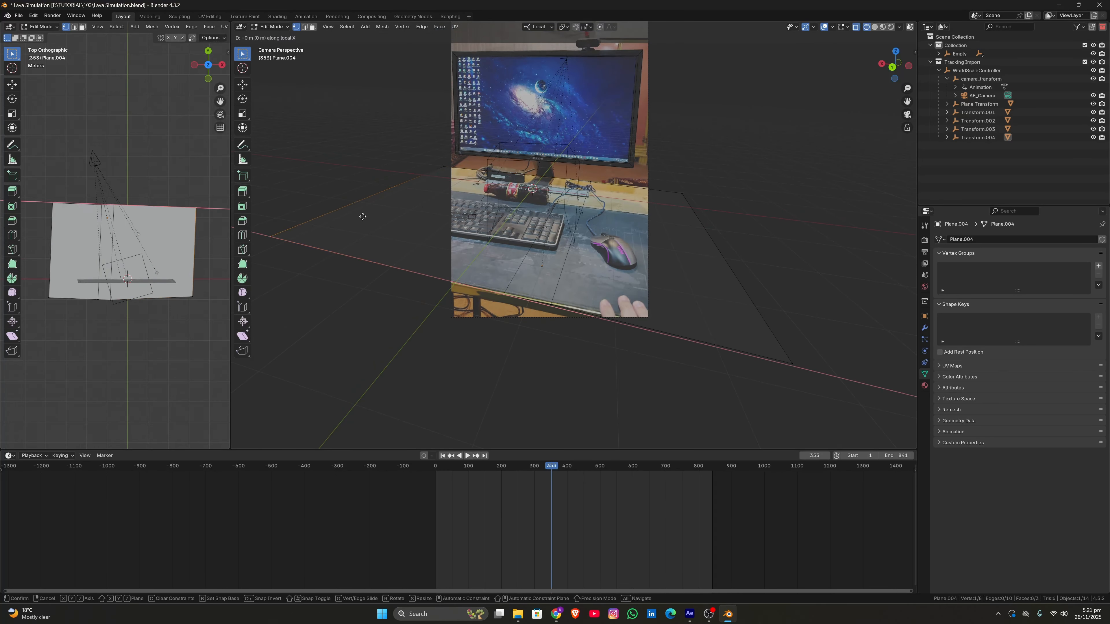
{"action": "key", "text": "y"}
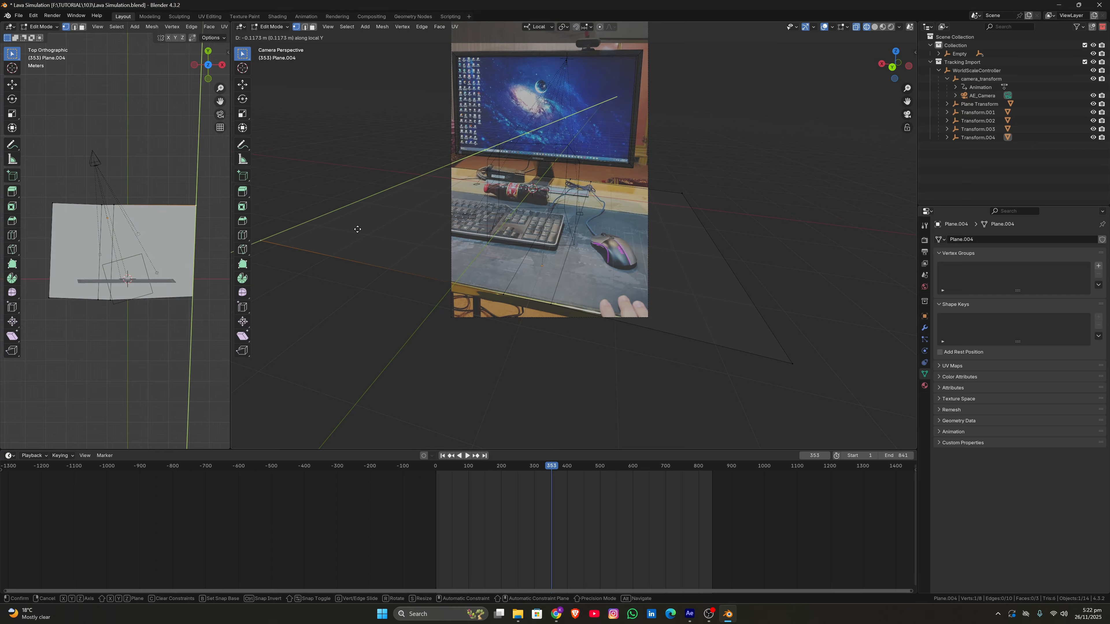
{"action": "left_click", "coordinate": [358, 229]}
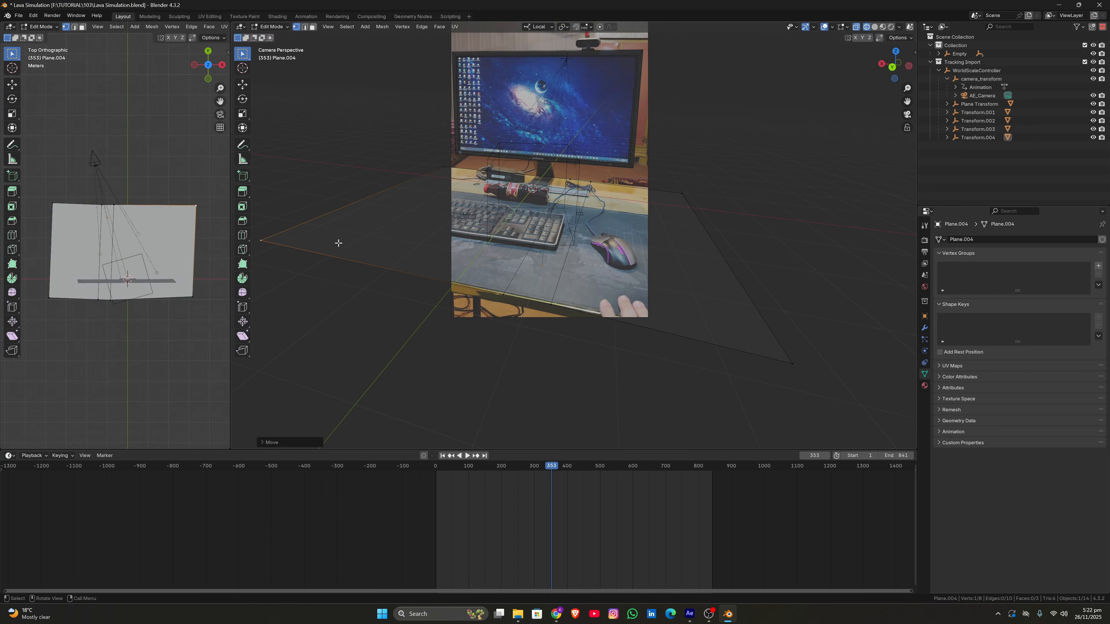
Try to extrude the desk plane's whole front edge downward along local Z, and undo the extrusion
{"action": "left_click", "coordinate": [792, 363], "text": "ctrl"}
{"action": "scroll", "coordinate": [656, 284], "scroll_direction": "up", "scroll_amount": 1}
{"action": "key", "text": "g"}
{"action": "key", "text": "z"}
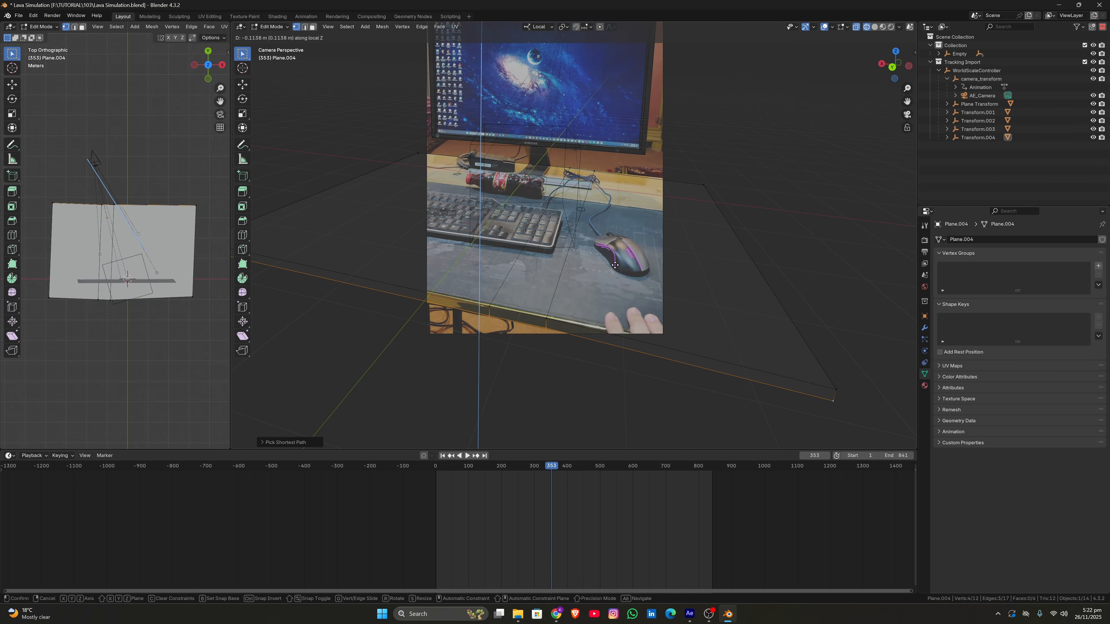
{"action": "left_click", "coordinate": [613, 266]}
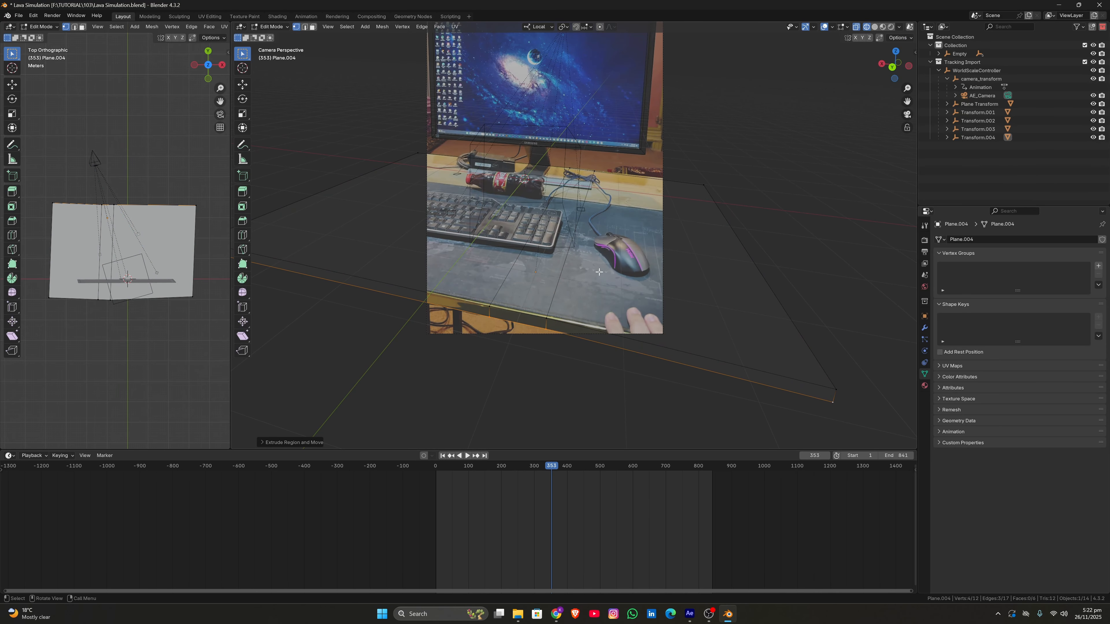
{"action": "key", "text": "ctrl+z"}
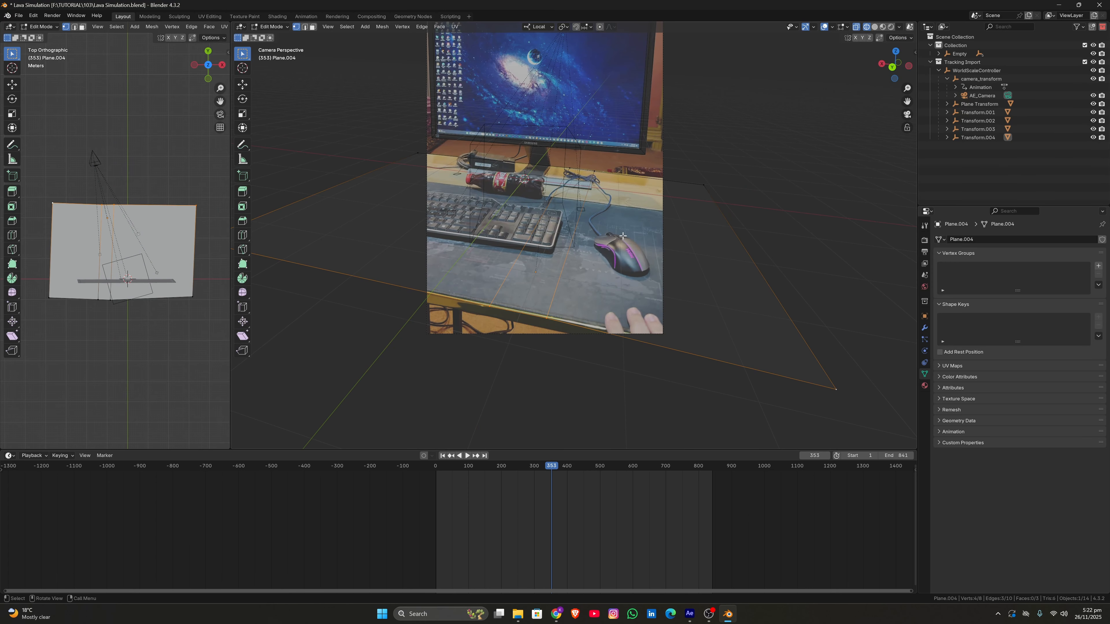
Select all the desk plane's faces and extrude them about 0.13 m downward to give the desk thickness
{"action": "key", "text": "a"}
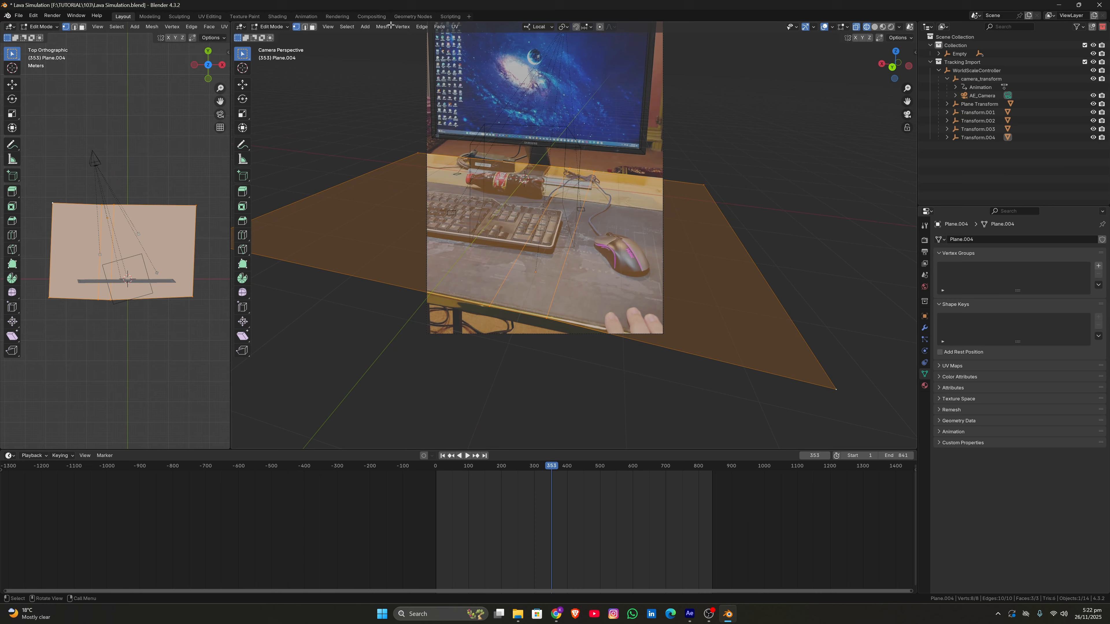
{"action": "left_click", "coordinate": [312, 26]}
{"action": "key", "text": "e"}
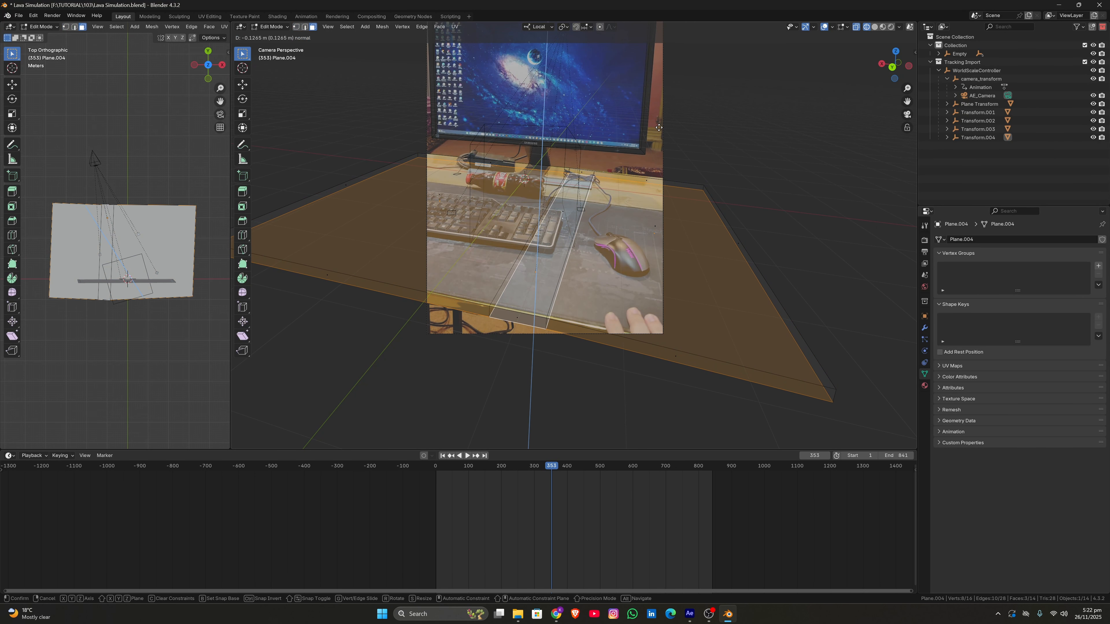
{"action": "left_click", "coordinate": [659, 127]}
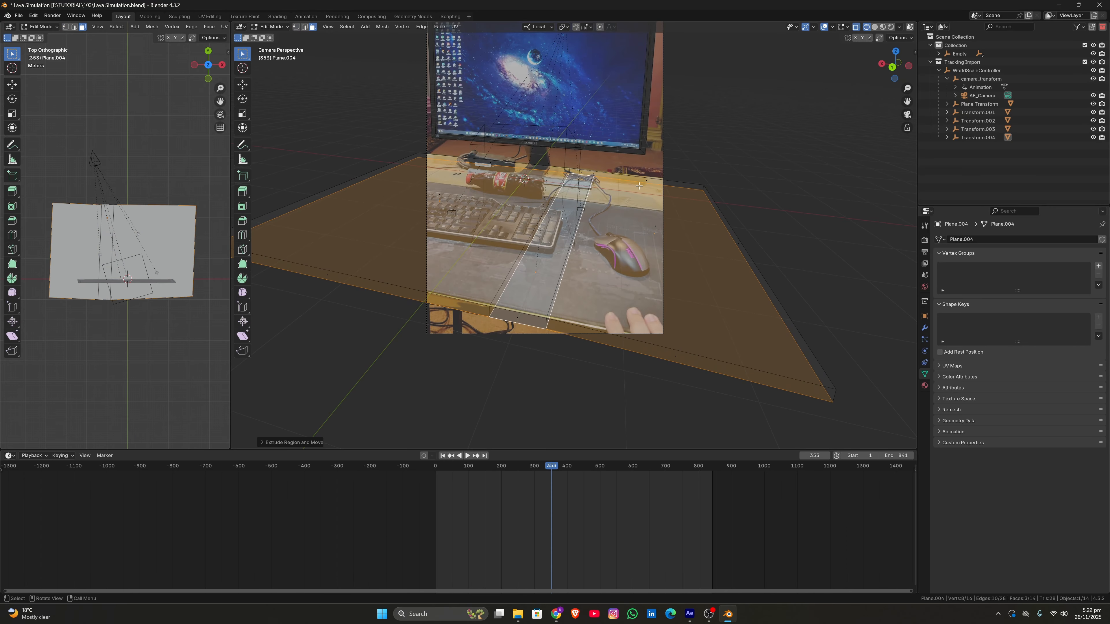
{"action": "scroll", "coordinate": [627, 189], "scroll_direction": "up", "scroll_amount": 1}
{"action": "key", "text": "Tab"}
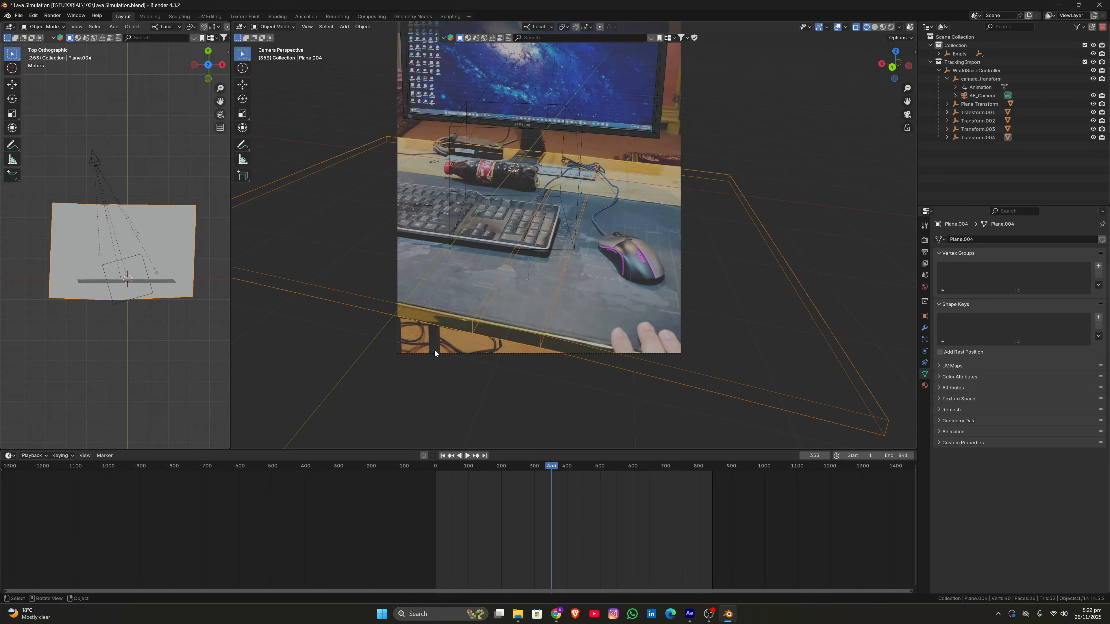
Select the desk slab's far-right corner vertex, leave mesh editing and deselect the desk
{"action": "key", "text": "Tab"}
{"action": "left_click", "coordinate": [297, 27]}
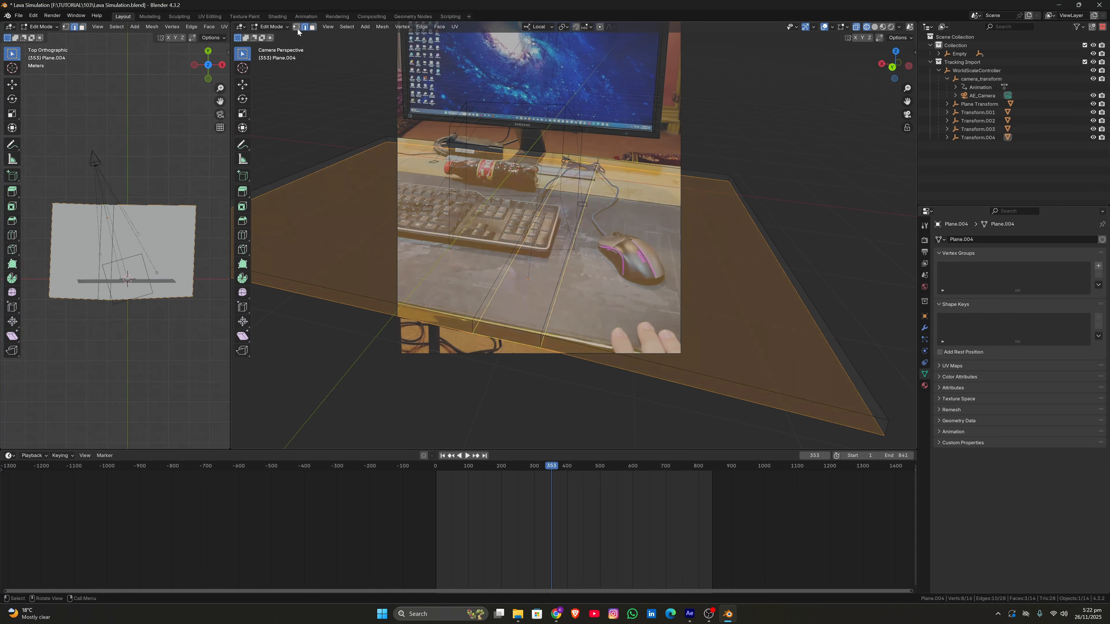
{"action": "left_click", "coordinate": [734, 164]}
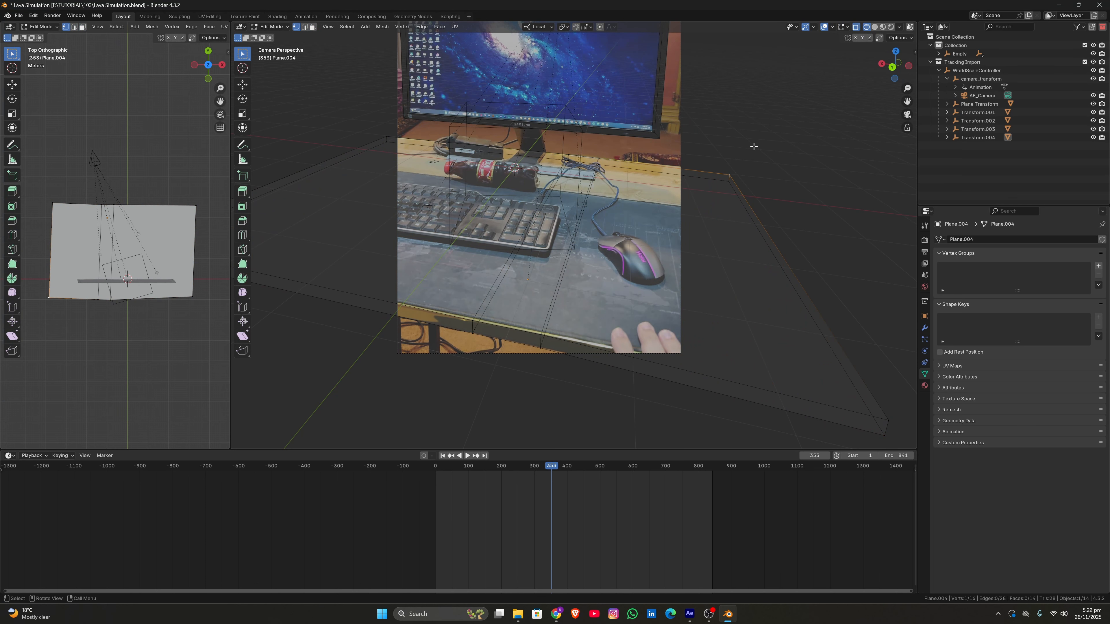
{"action": "key", "text": "Tab"}
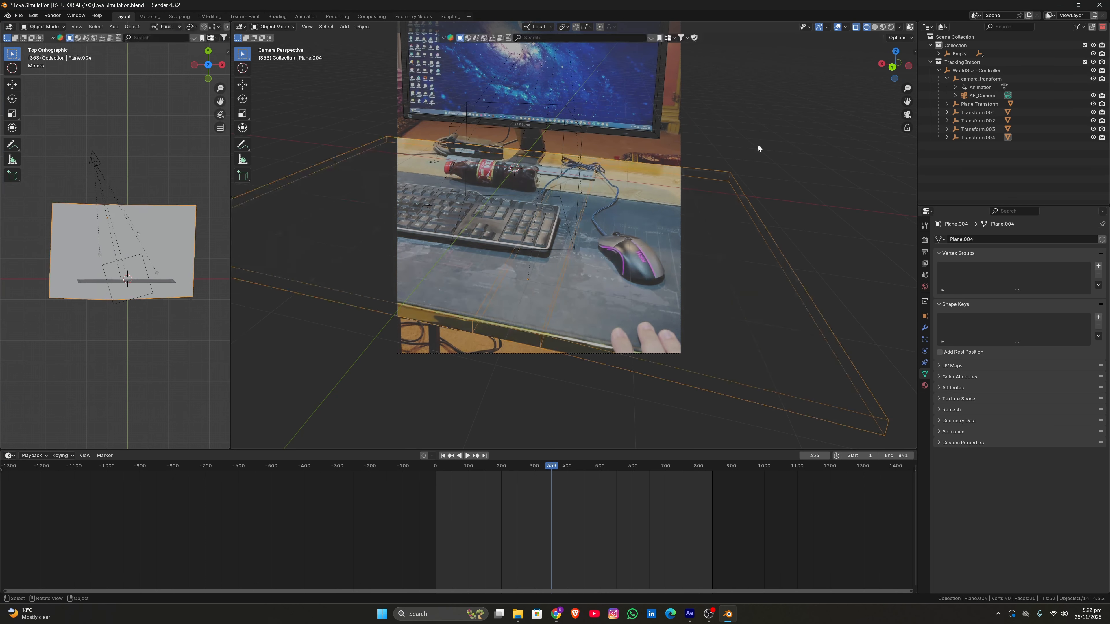
{"action": "left_click", "coordinate": [747, 135]}
Check the desk slab against the footage at frame 495 in solid shading and save the project
{"action": "mouse_move", "coordinate": [528, 467]}
{"action": "left_mouse_down"}
{"action": "mouse_move", "coordinate": [456, 480]}
{"action": "mouse_move", "coordinate": [612, 474]}
{"action": "mouse_move", "coordinate": [431, 482]}
{"action": "mouse_move", "coordinate": [595, 481]}
{"action": "mouse_move", "coordinate": [488, 490]}
{"action": "mouse_move", "coordinate": [500, 489]}
{"action": "mouse_move", "coordinate": [656, 464]}
{"action": "mouse_move", "coordinate": [598, 465]}
{"action": "left_mouse_up"}
{"action": "key", "text": "shift+z"}
{"action": "scroll", "coordinate": [578, 421], "scroll_direction": "down", "scroll_amount": 3}
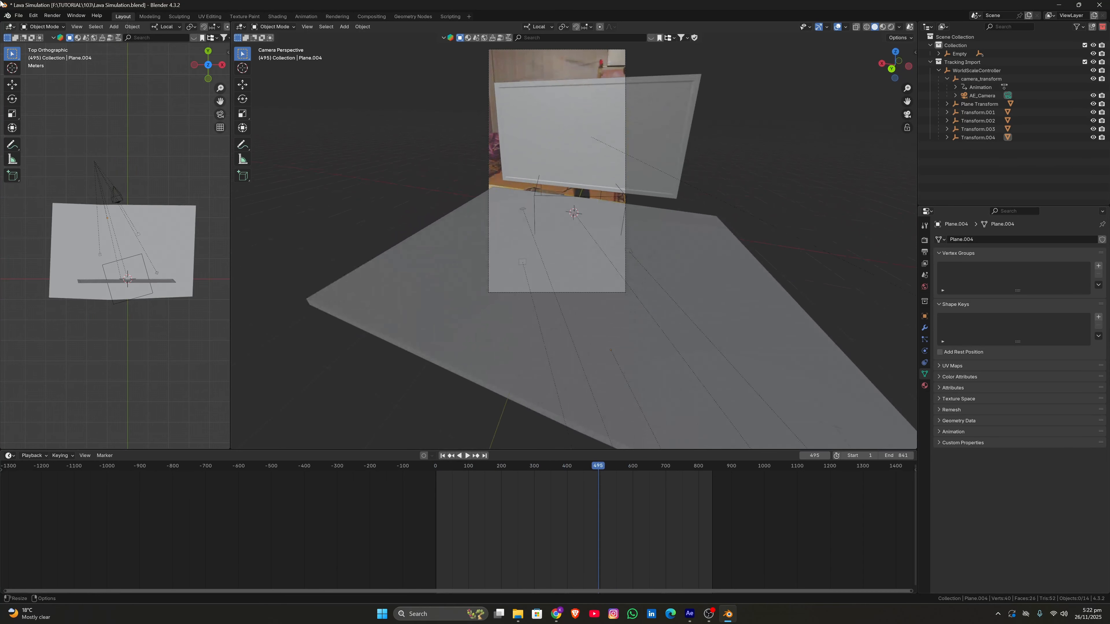
{"action": "left_click", "coordinate": [18, 15]}
{"action": "left_click", "coordinate": [31, 70]}
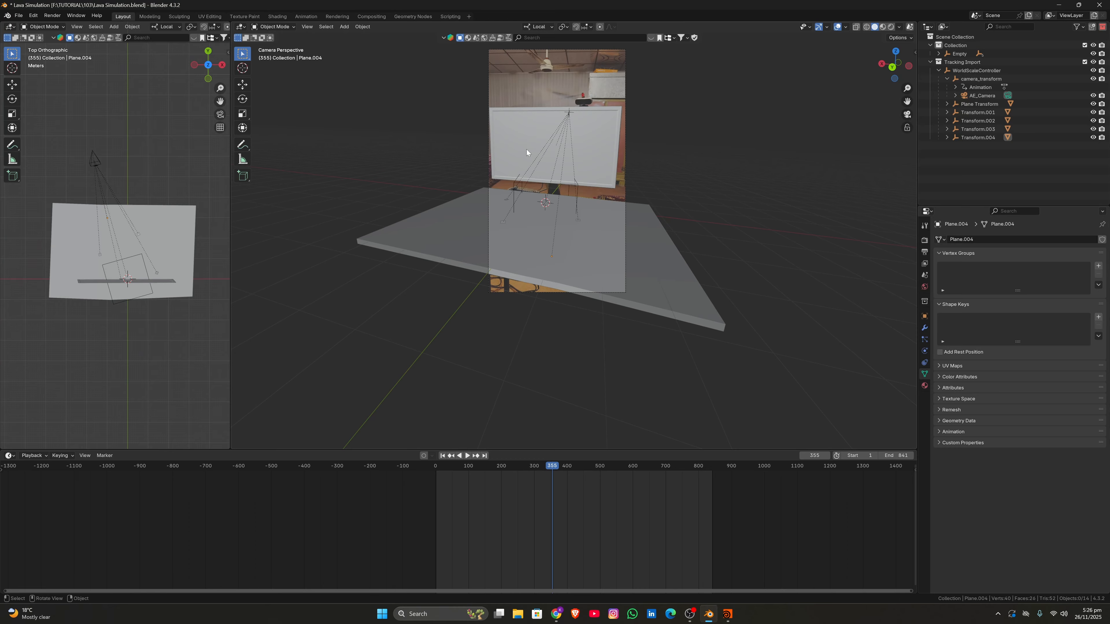
Create a new material on the monitor model
{"action": "left_click", "coordinate": [587, 143]}
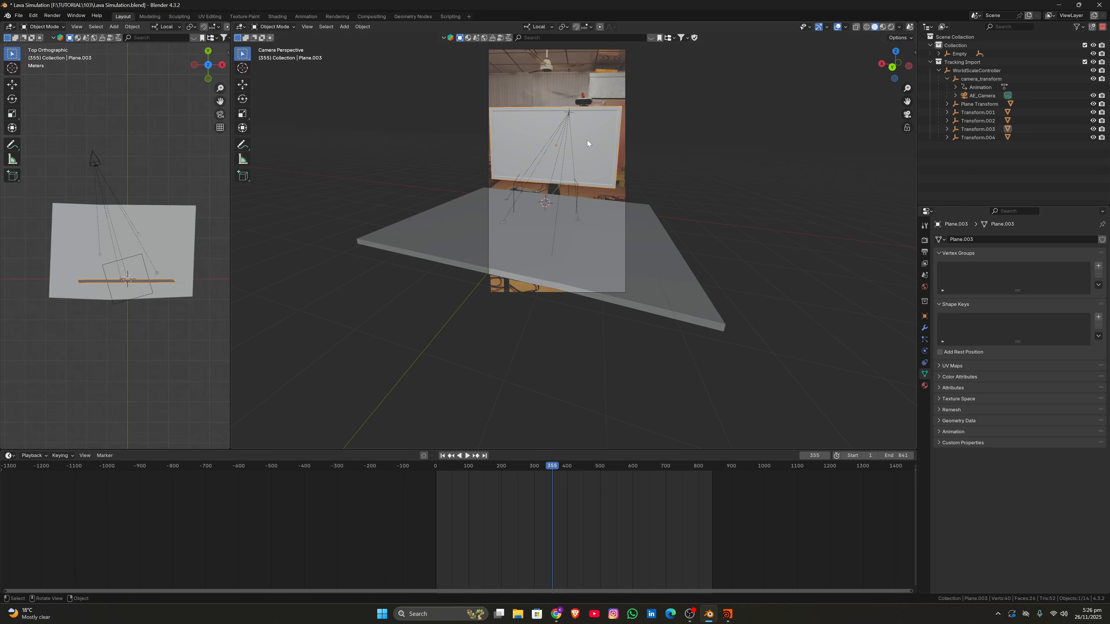
{"action": "left_click", "coordinate": [924, 386]}
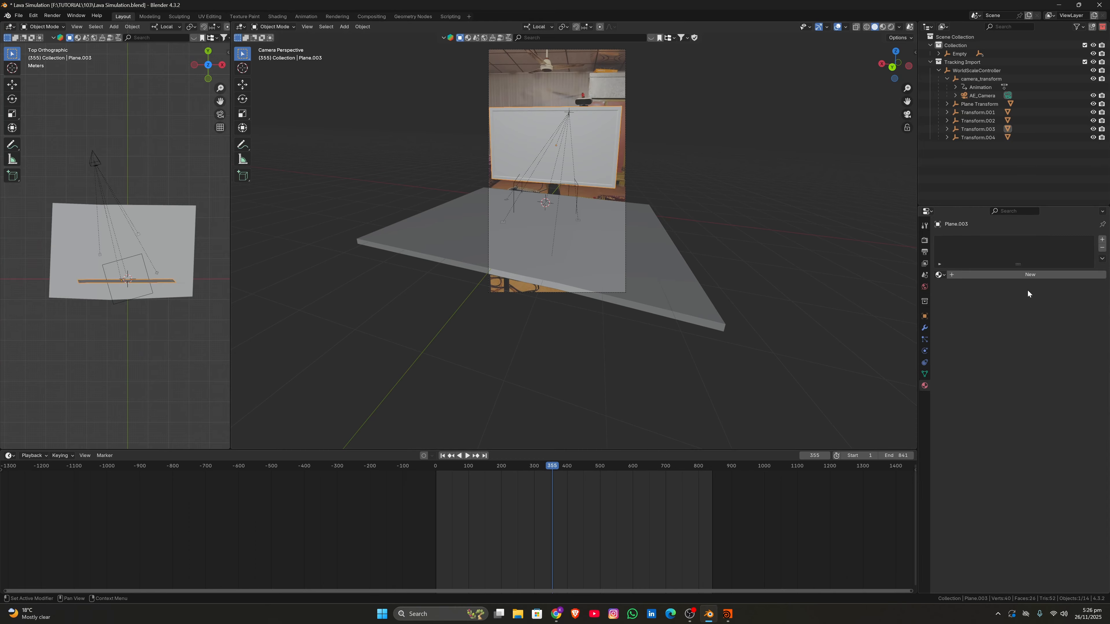
{"action": "left_click", "coordinate": [1026, 274]}
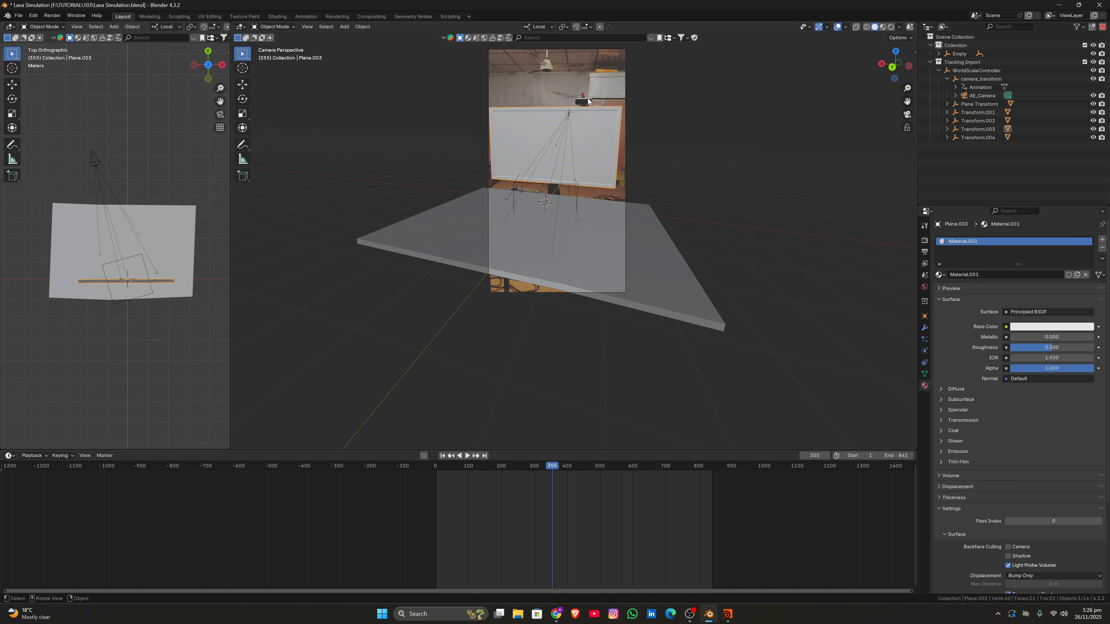
Select the monitor's inner screen face and UV-map it with Project from View in the back orthographic view
{"action": "left_click", "coordinate": [892, 67]}
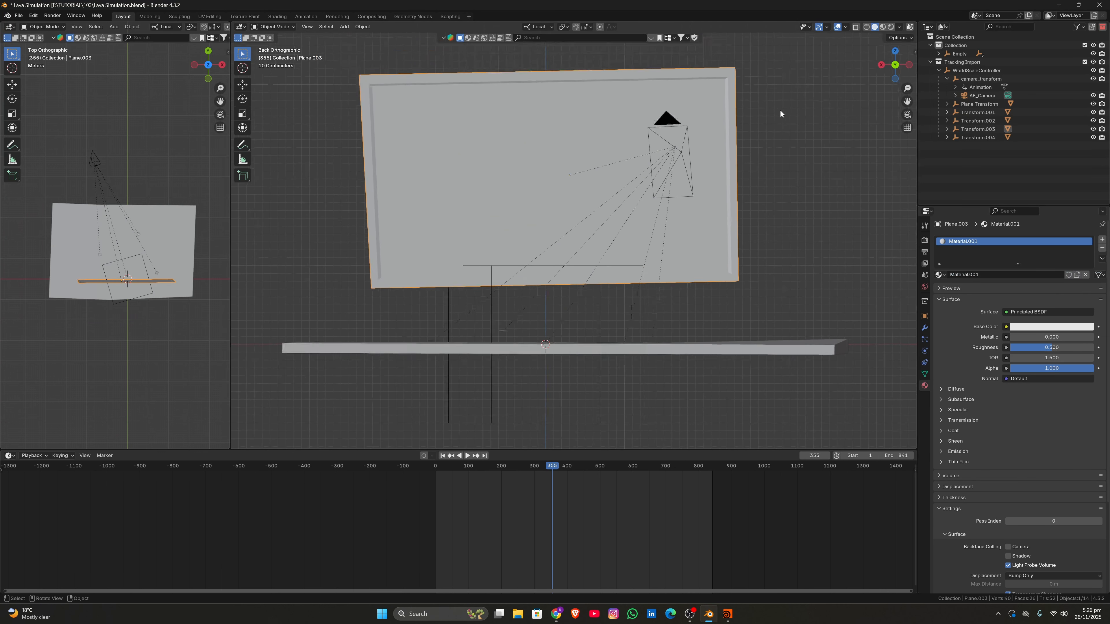
{"action": "middle_click_drag", "start_coordinate": [720, 123], "coordinate": [848, 153]}
{"action": "left_click", "coordinate": [898, 76]}
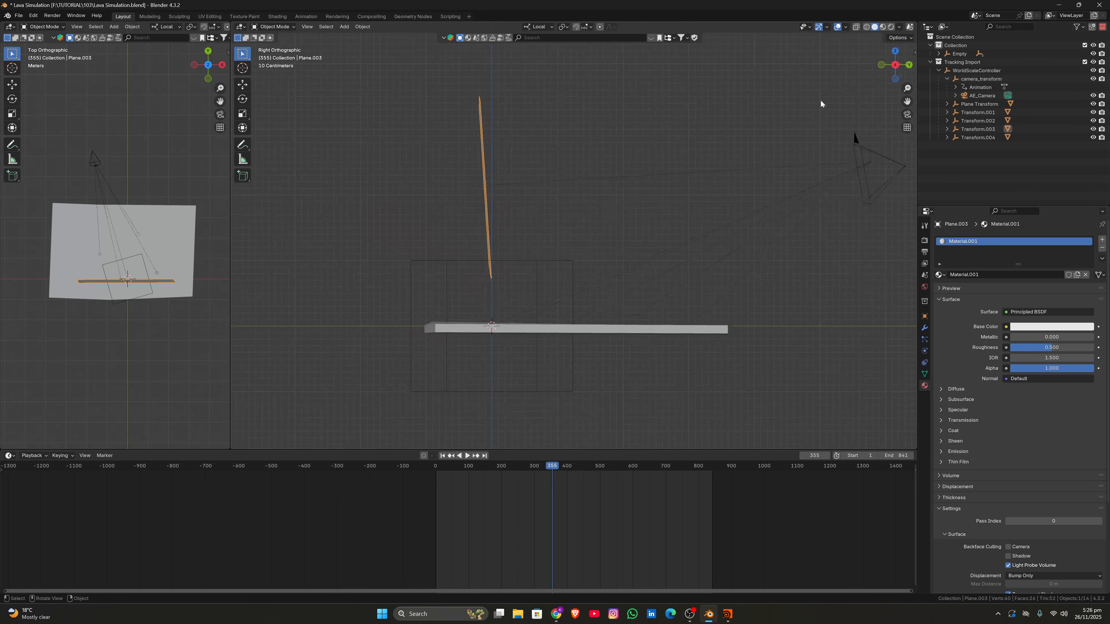
{"action": "left_click", "coordinate": [909, 65]}
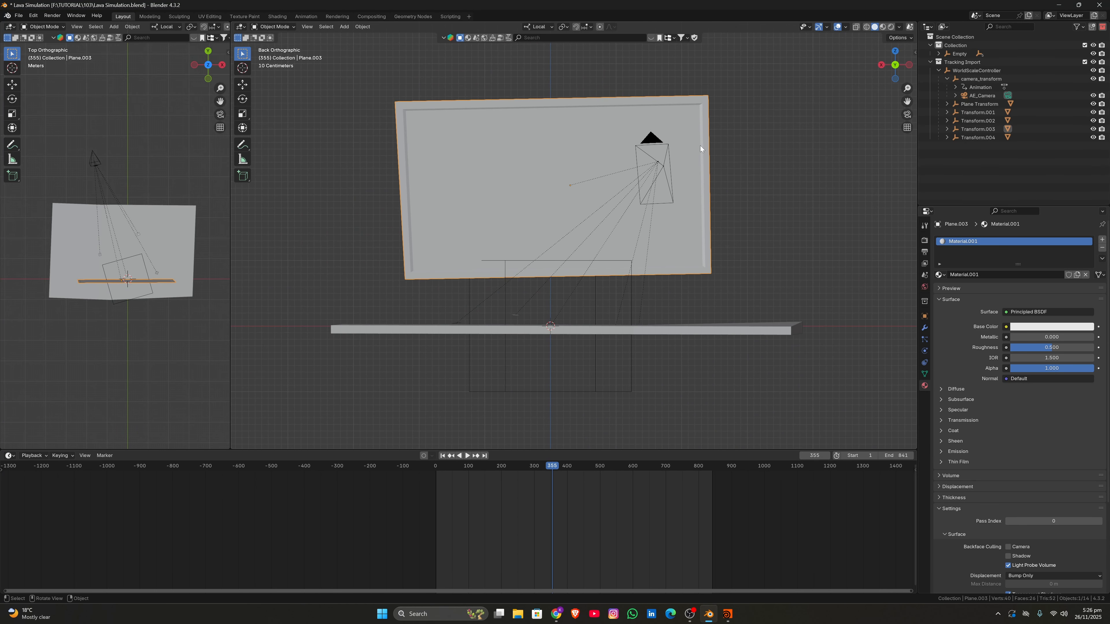
{"action": "key", "text": "Tab"}
{"action": "left_click", "coordinate": [313, 26]}
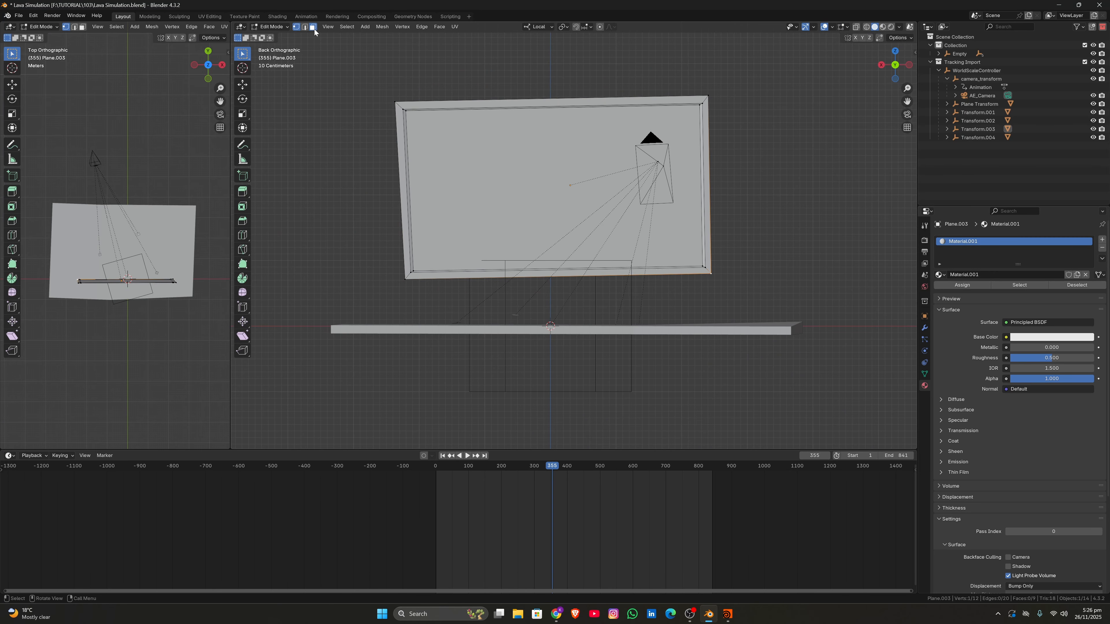
{"action": "left_click", "coordinate": [622, 166]}
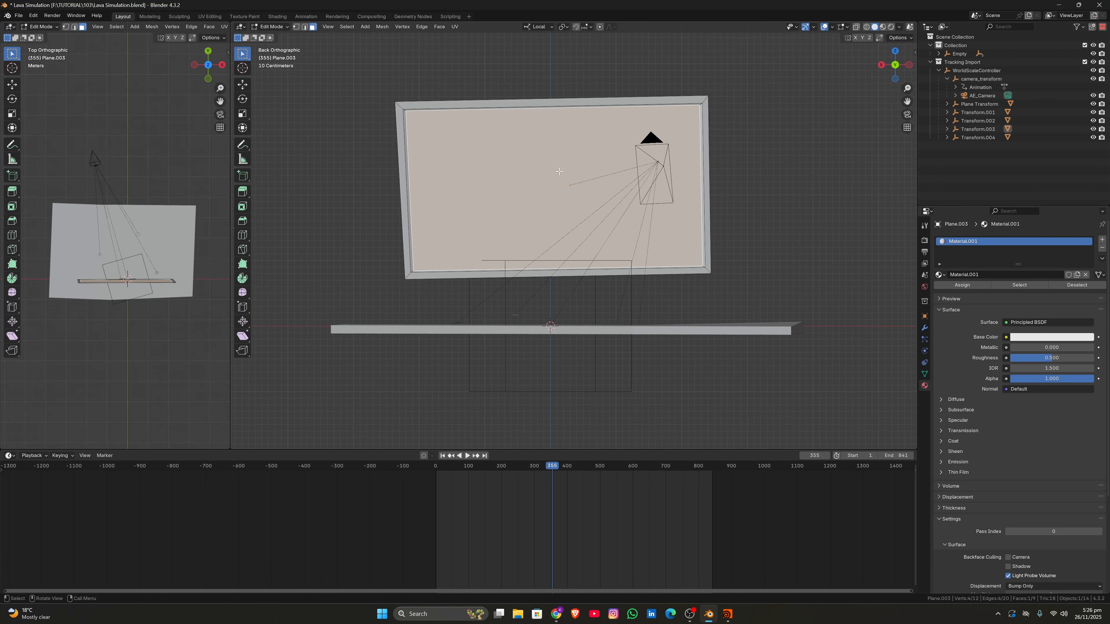
{"action": "key", "text": "u"}
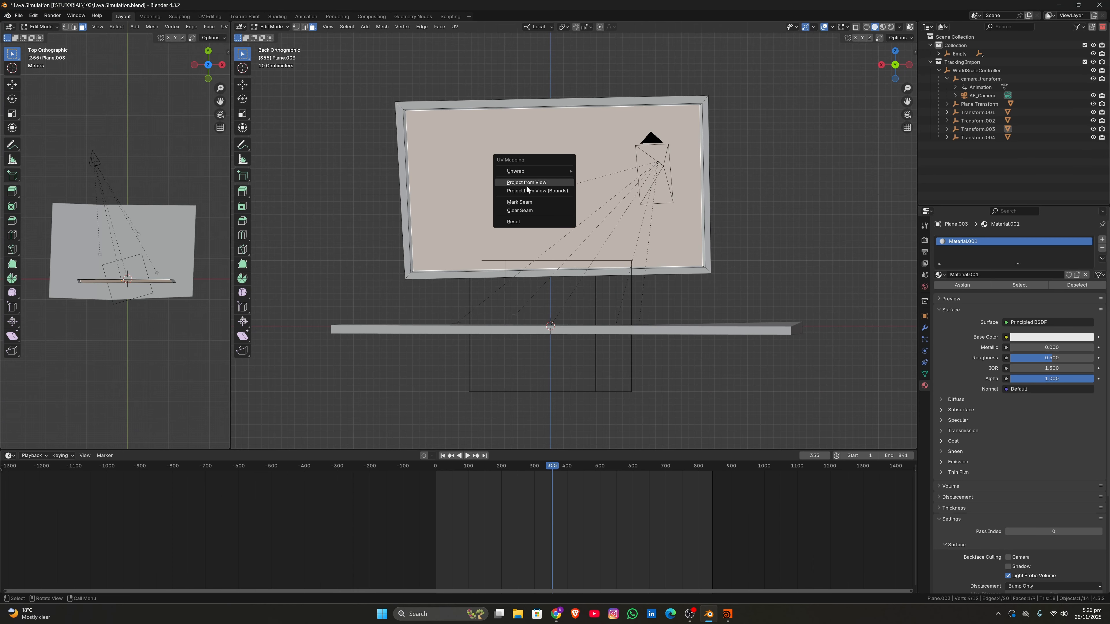
{"action": "left_click", "coordinate": [543, 188]}
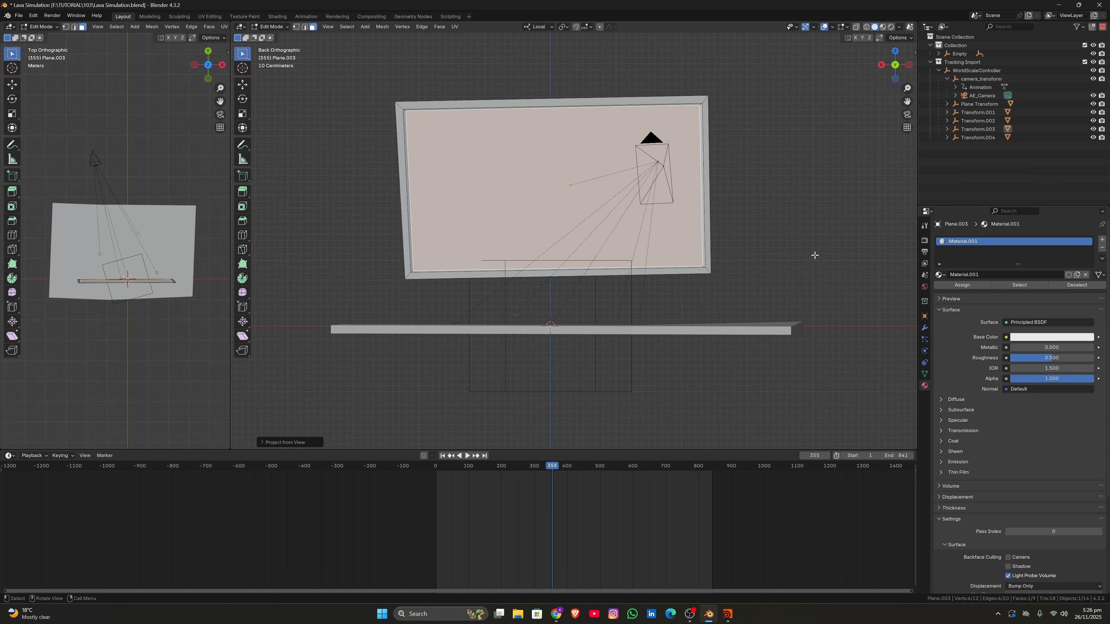
Add a second new material to the monitor and assign it to every face except the screen by inverting the selection
{"action": "left_click", "coordinate": [1102, 239]}
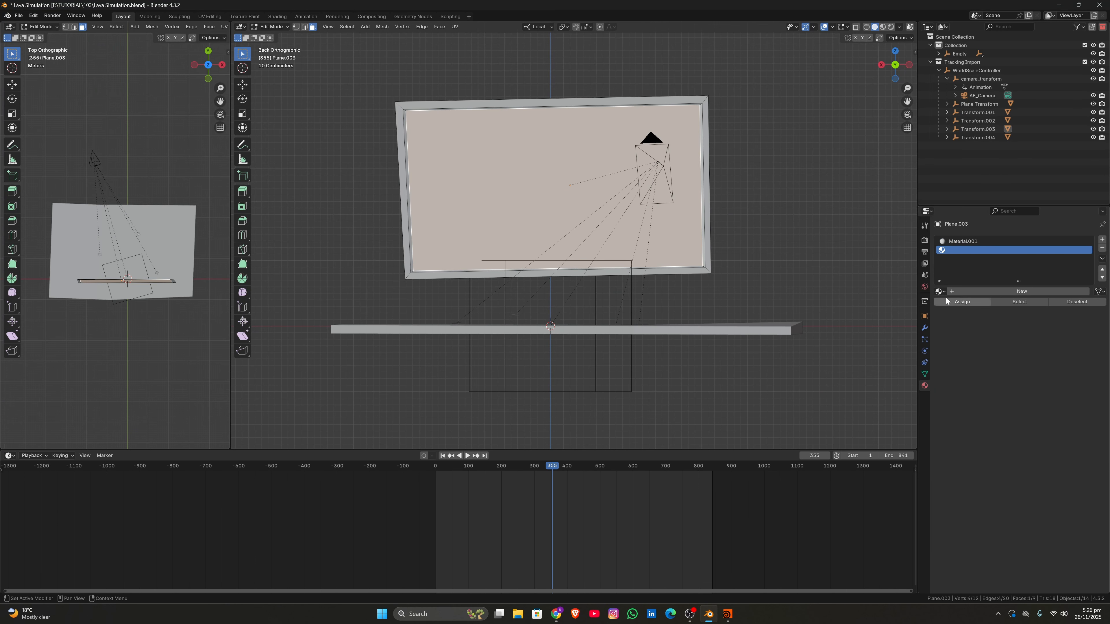
{"action": "left_click", "coordinate": [966, 291]}
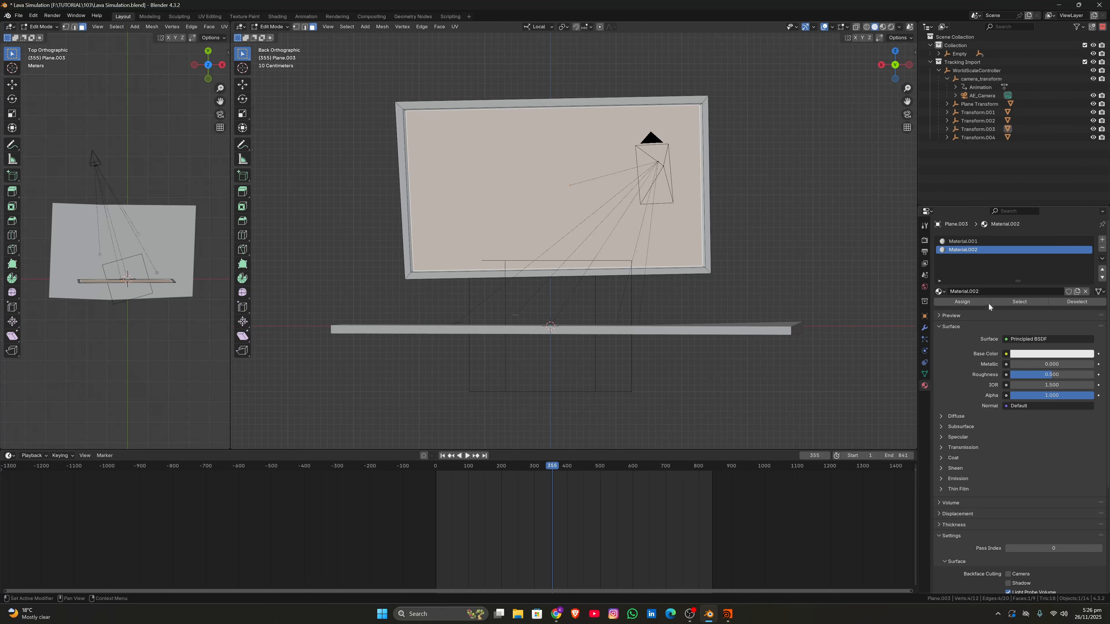
{"action": "left_click", "coordinate": [346, 27]}
{"action": "left_click", "coordinate": [366, 44]}
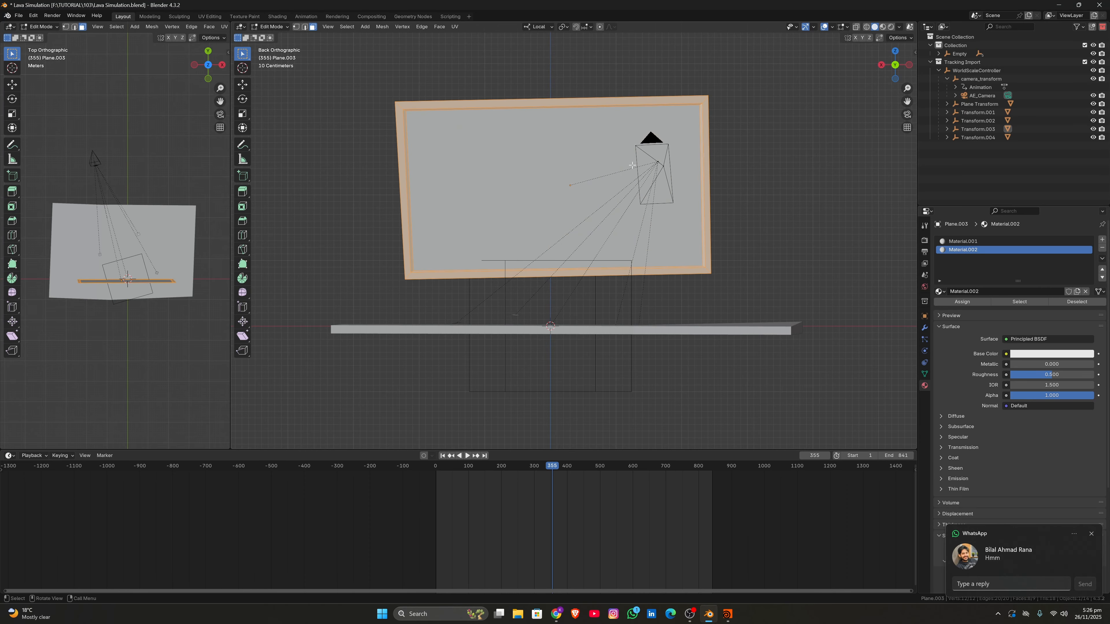
{"action": "left_click", "coordinate": [1091, 534]}
{"action": "left_click", "coordinate": [981, 305]}
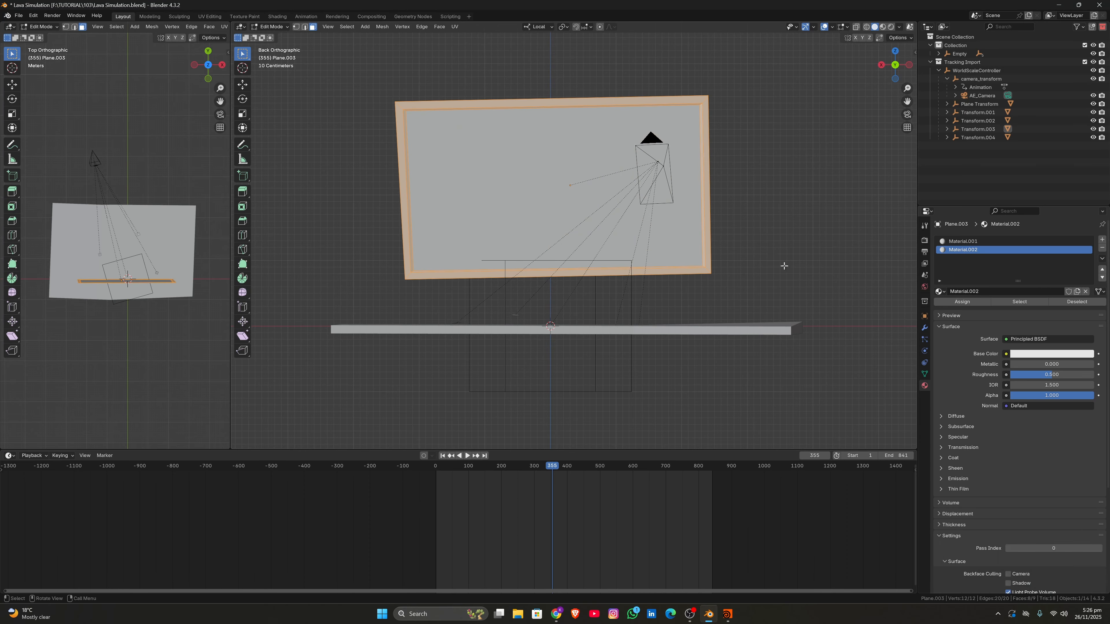
{"action": "left_click", "coordinate": [973, 302]}
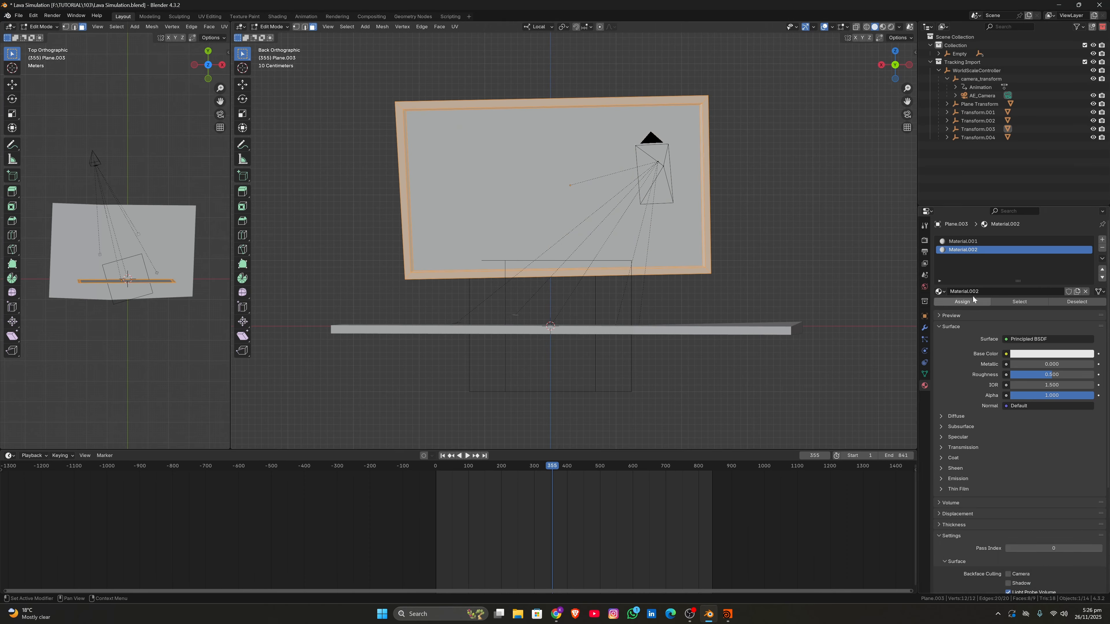
Check which materials the monitor's screen face and top frame face use, and return to object mode
{"action": "left_click", "coordinate": [963, 241]}
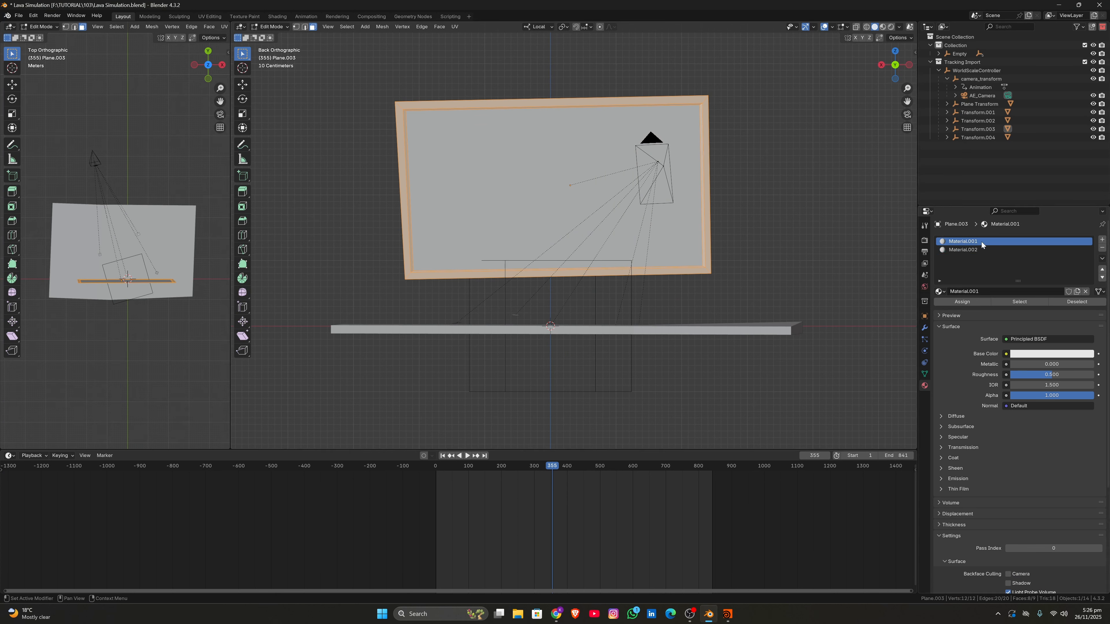
{"action": "left_click", "coordinate": [563, 165]}
{"action": "left_click", "coordinate": [963, 249]}
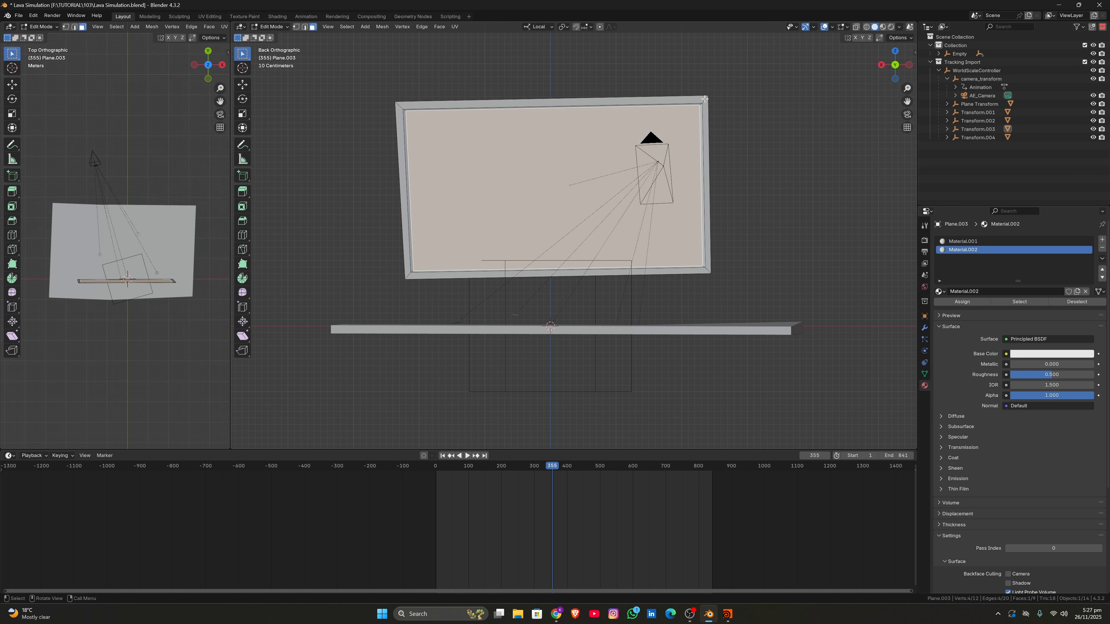
{"action": "left_click", "coordinate": [713, 104]}
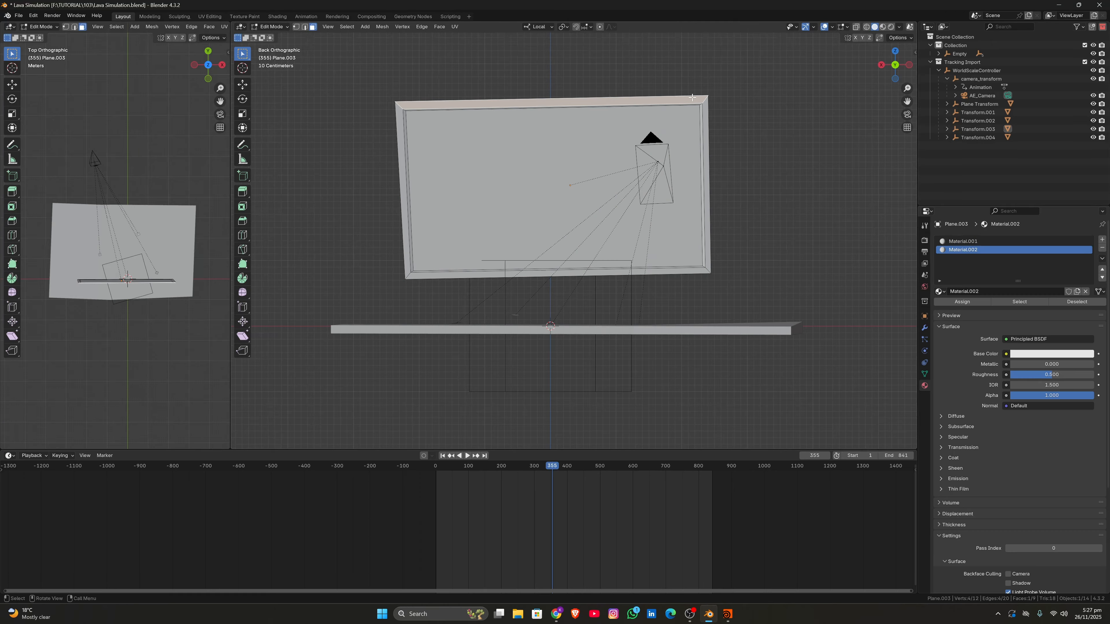
{"action": "key", "text": "Tab"}
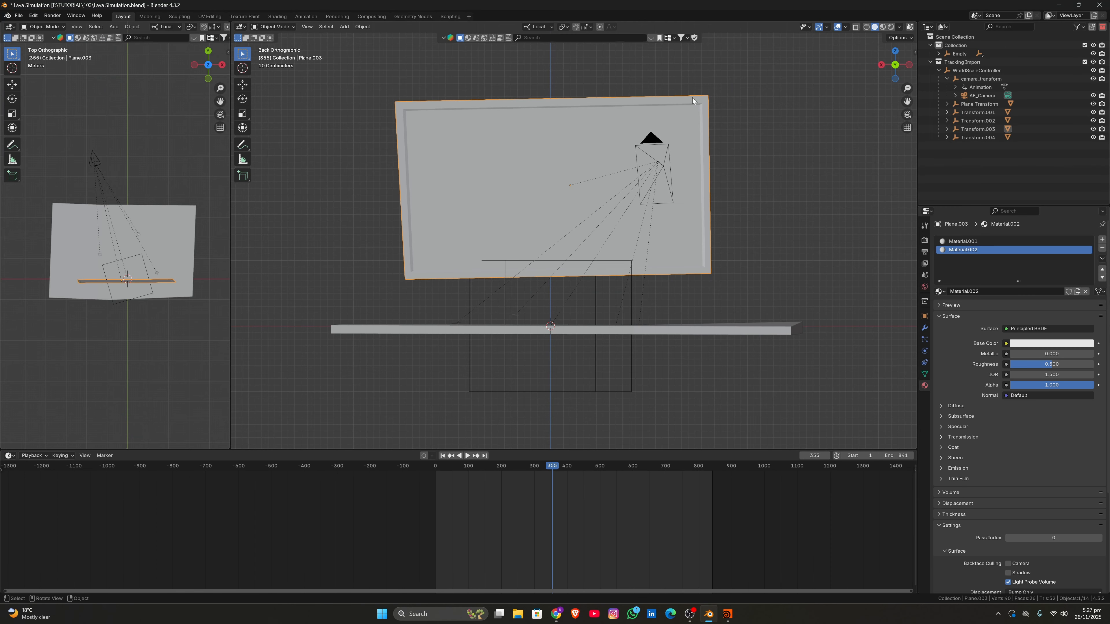
Make the monitor's first material active and show its nodes in a Shader Editor replacing the top view, with the sidebar collapsed
{"action": "left_click", "coordinate": [965, 241]}
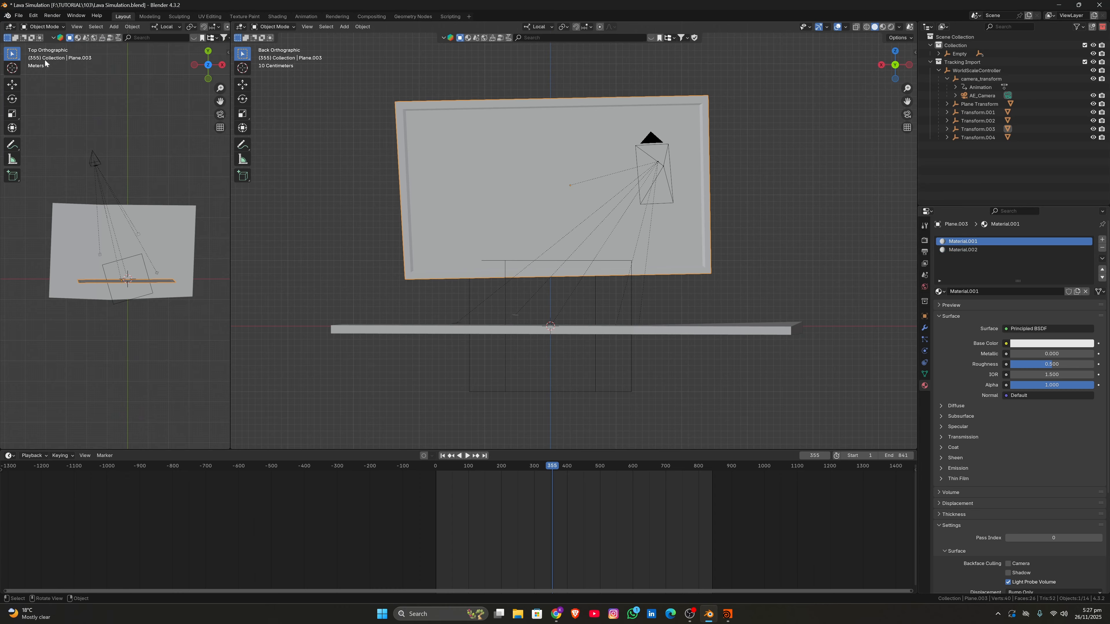
{"action": "left_click", "coordinate": [9, 27]}
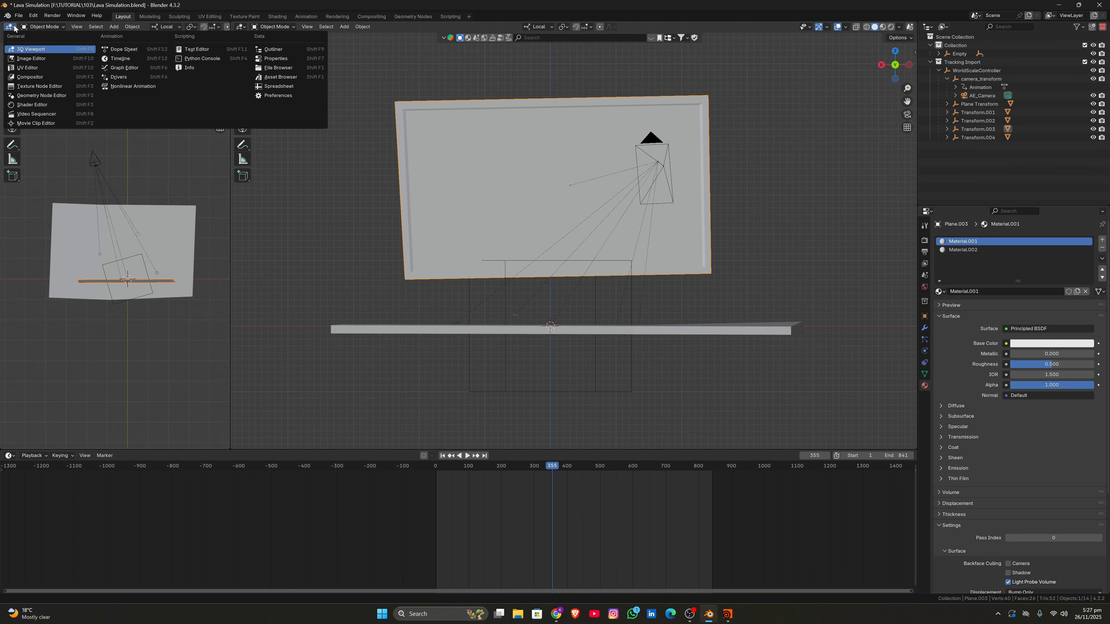
{"action": "left_click", "coordinate": [30, 105]}
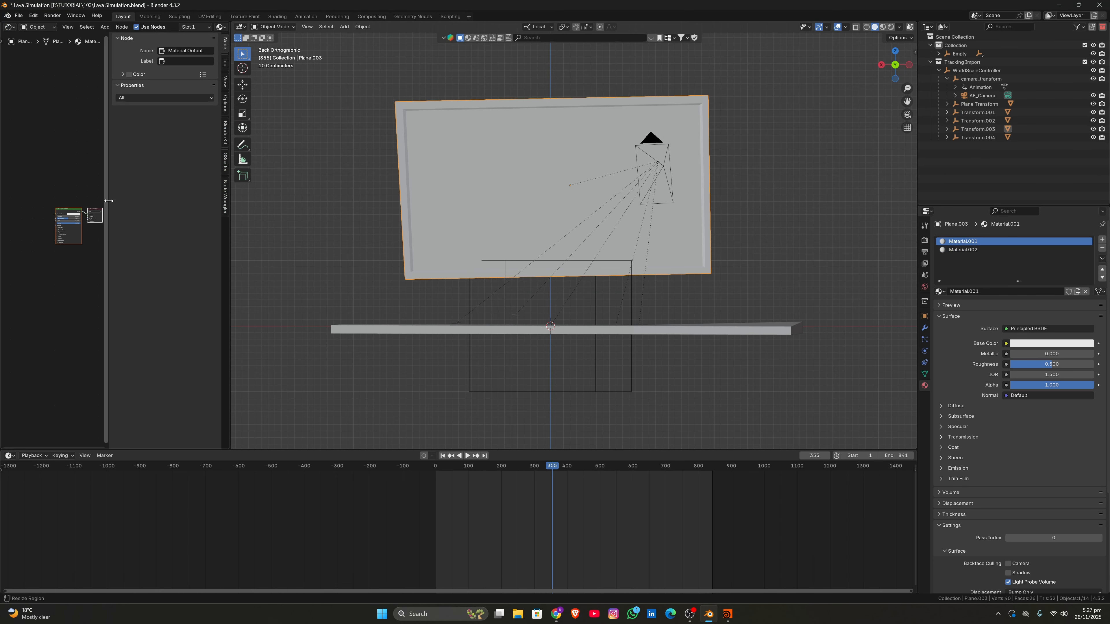
{"action": "left_click_drag", "start_coordinate": [107, 200], "coordinate": [228, 228]}
{"action": "scroll", "coordinate": [127, 183], "scroll_direction": "up", "scroll_amount": 5}
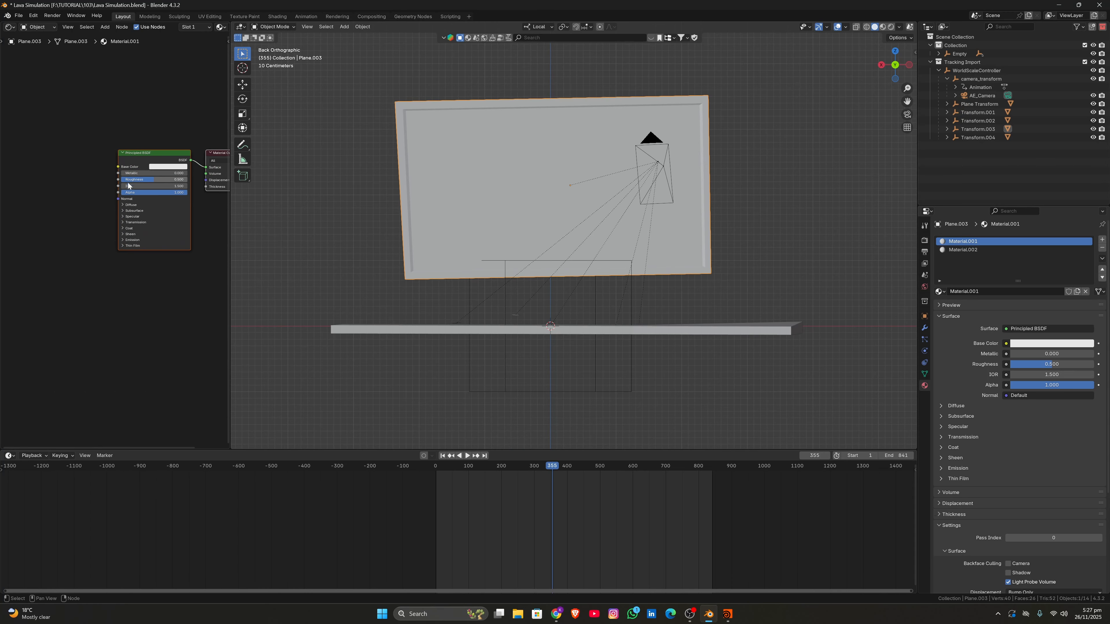
{"action": "middle_click_drag", "start_coordinate": [123, 150], "coordinate": [129, 183]}
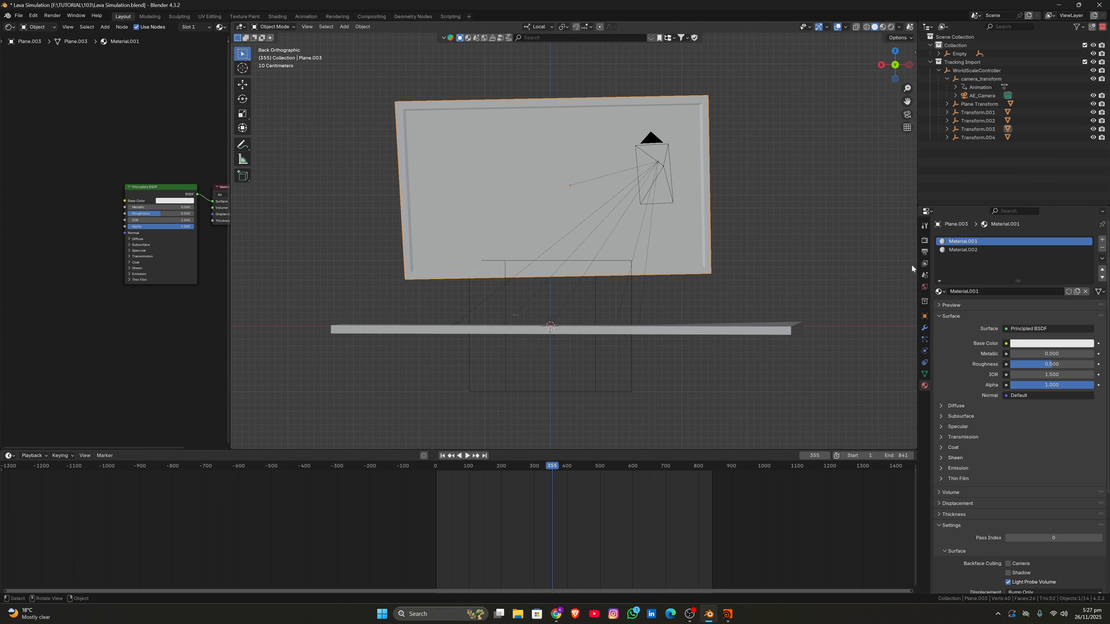
{"action": "key", "text": "shift+a"}
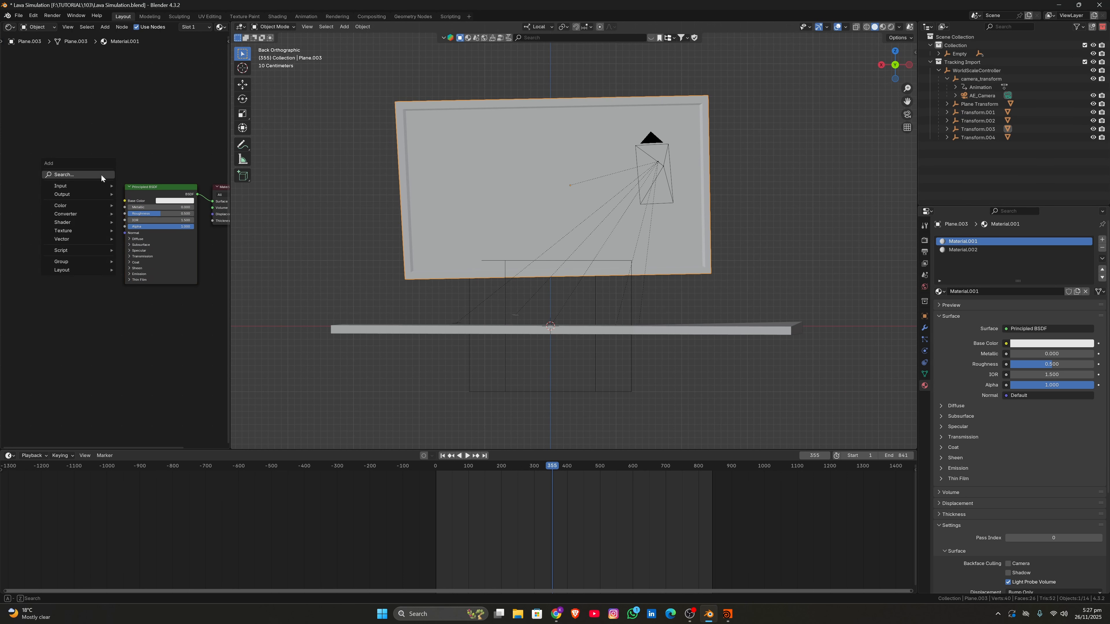
{"action": "mouse_move", "coordinate": [87, 230]}
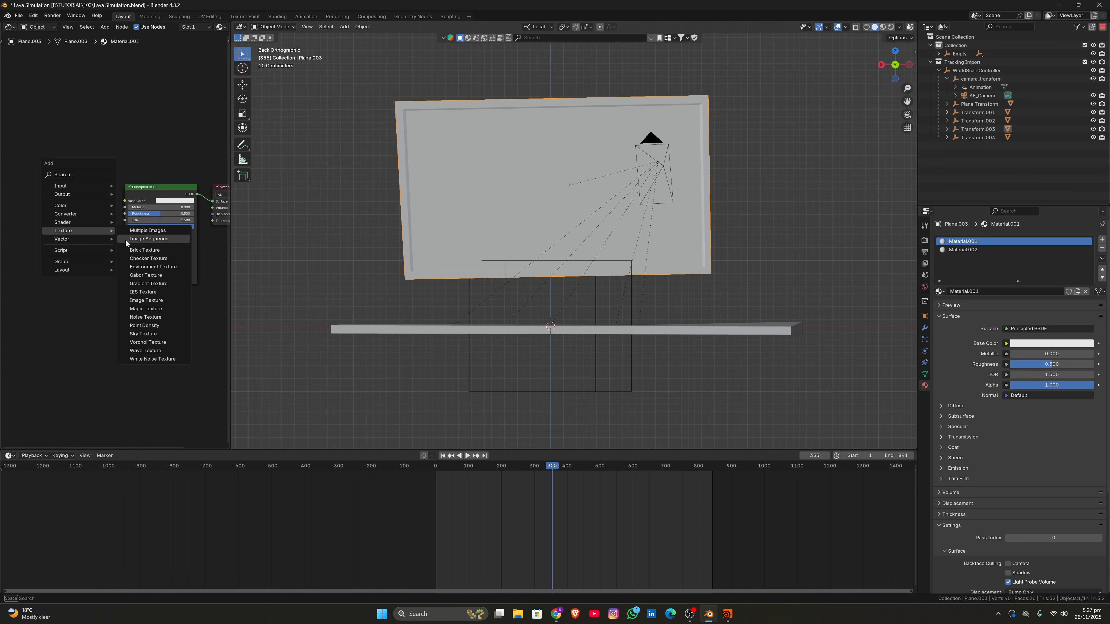
{"action": "key", "text": "Escape"}
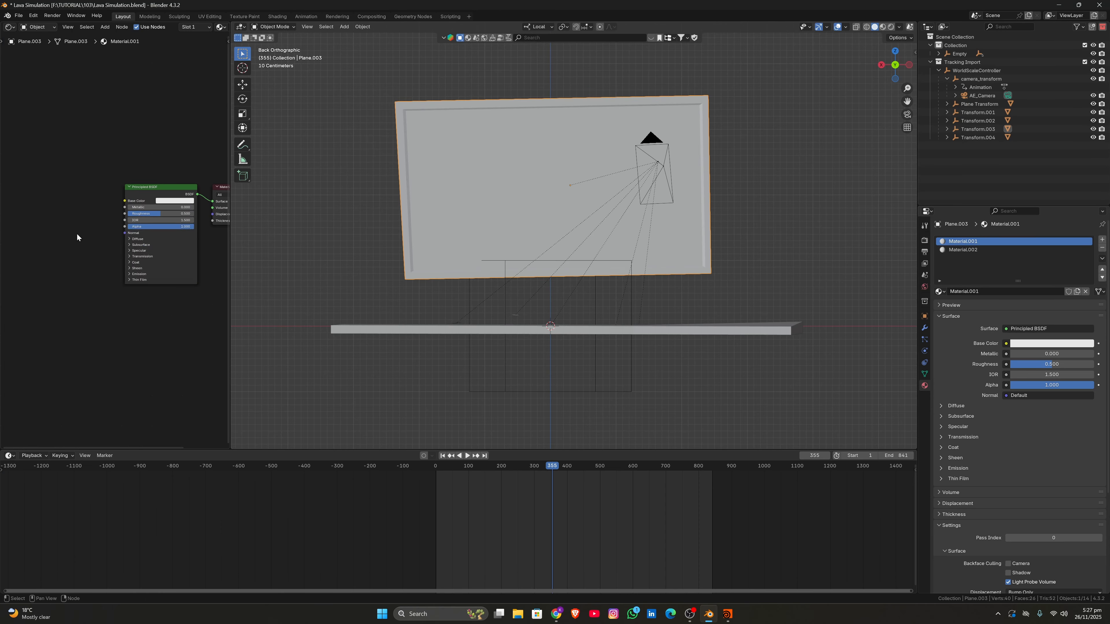
Add an Image Texture node to the monitor's first material and connect its Color to the Principled BSDF's Base Color
{"action": "key", "text": "shift+a"}
{"action": "type", "text": "im"}
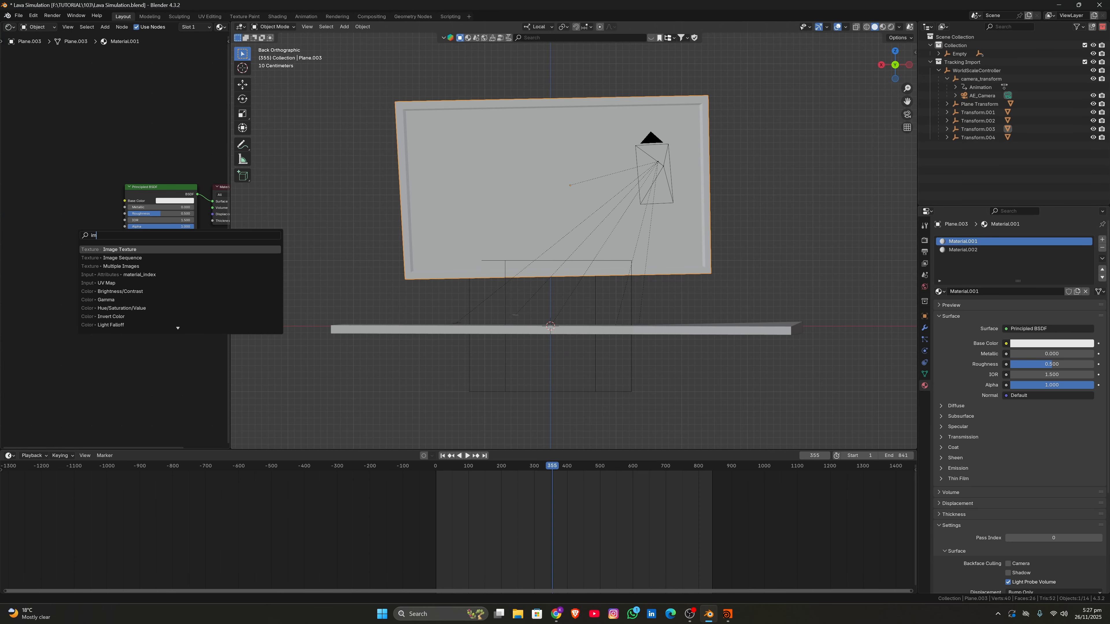
{"action": "key", "text": "Return"}
{"action": "left_click", "coordinate": [82, 215]}
{"action": "left_click_drag", "start_coordinate": [93, 213], "coordinate": [124, 201]}
Load Screenshot 2025-11-26 172600.png from the Screenshots folder in Pictures into the Image Texture node, browsing the files as thumbnails
{"action": "left_click", "coordinate": [77, 228]}
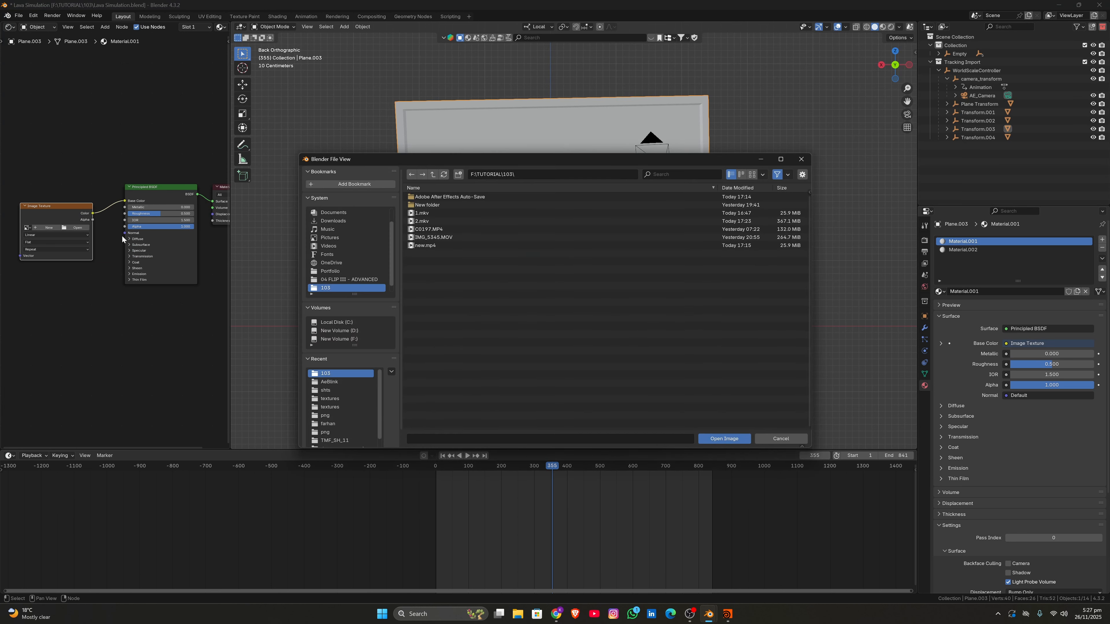
{"action": "left_click", "coordinate": [330, 238]}
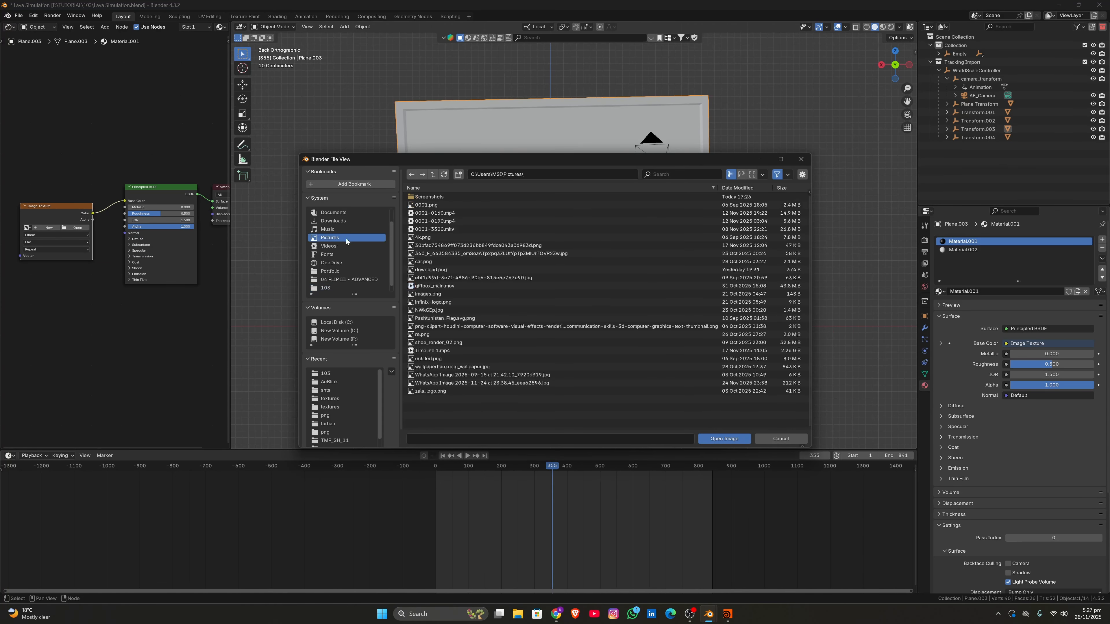
{"action": "left_click", "coordinate": [439, 198]}
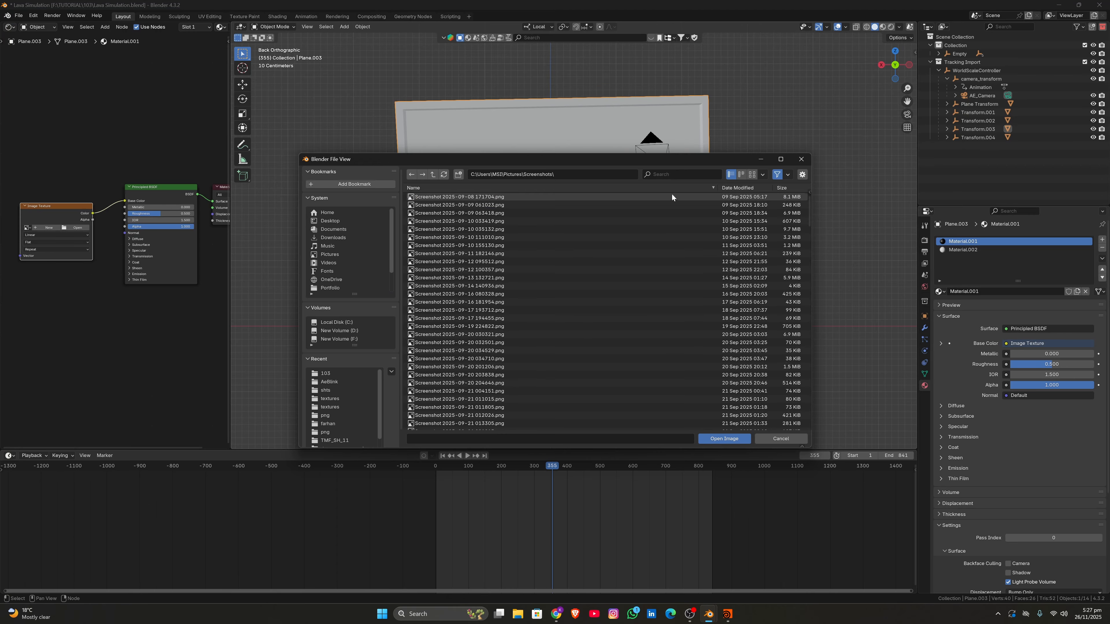
{"action": "left_click", "coordinate": [751, 174]}
{"action": "left_click_drag", "start_coordinate": [809, 211], "coordinate": [833, 413]}
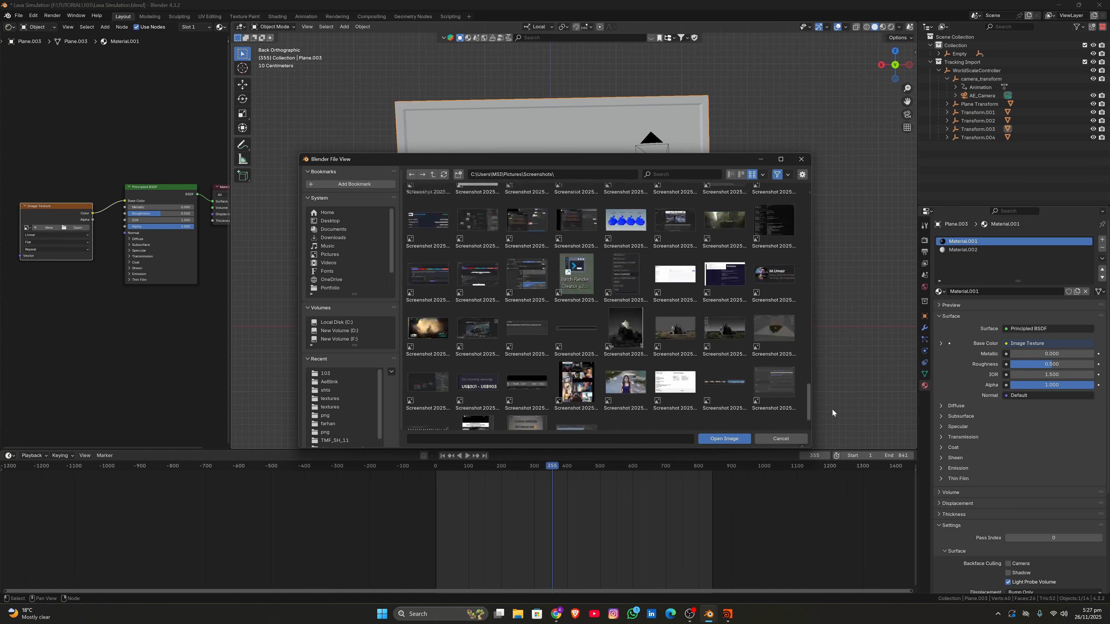
{"action": "double_click", "coordinate": [576, 396]}
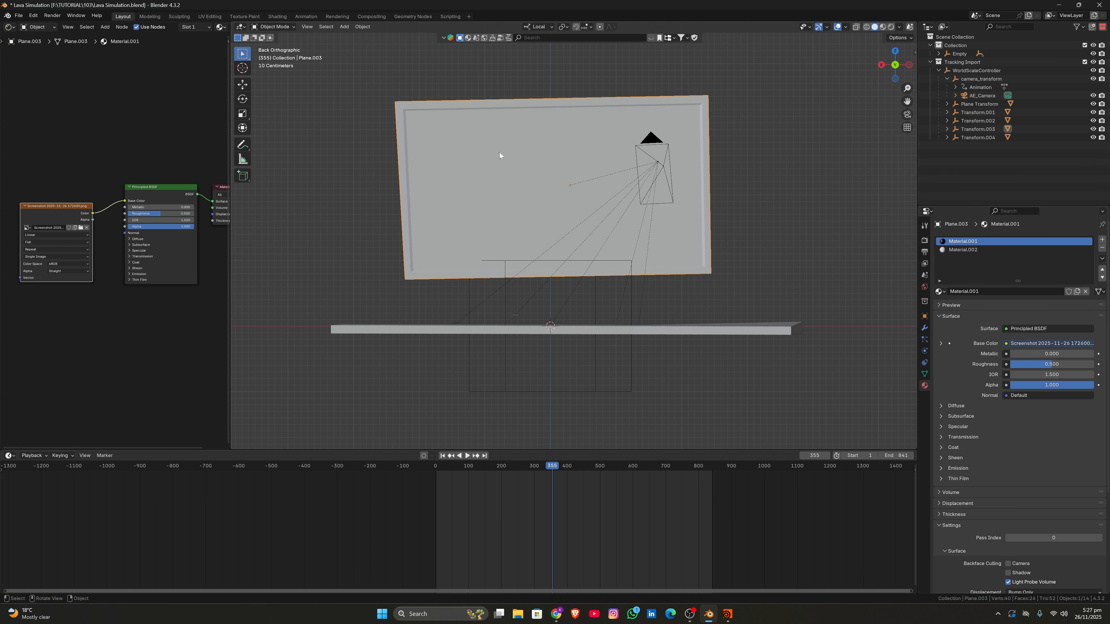
Show the scene in Material Preview shading and split the node area to place a UV Editor above the Shader Editor
{"action": "left_click", "coordinate": [882, 26]}
{"action": "middle_click_drag", "start_coordinate": [664, 160], "coordinate": [538, 97]}
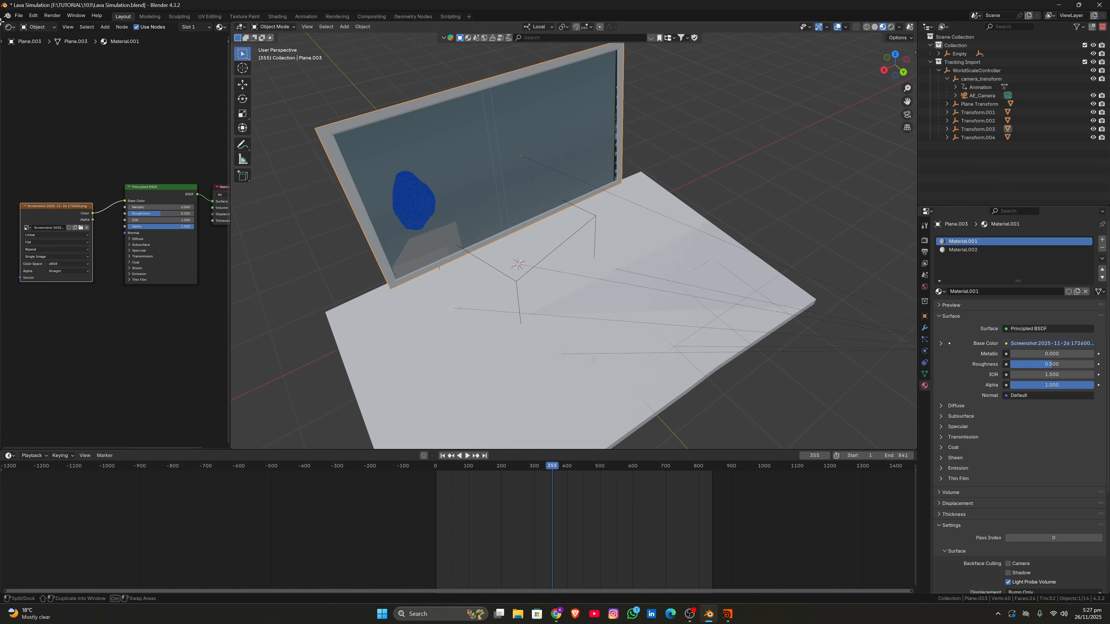
{"action": "left_click_drag", "start_coordinate": [2, 23], "coordinate": [2, 181]}
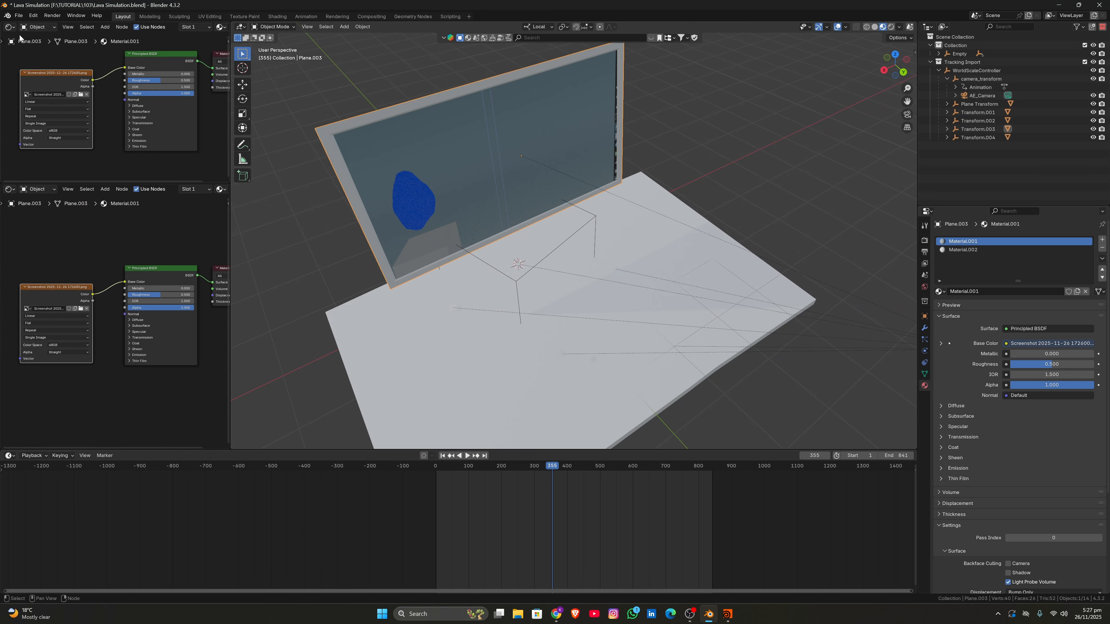
{"action": "left_click", "coordinate": [10, 27]}
{"action": "left_click", "coordinate": [30, 59]}
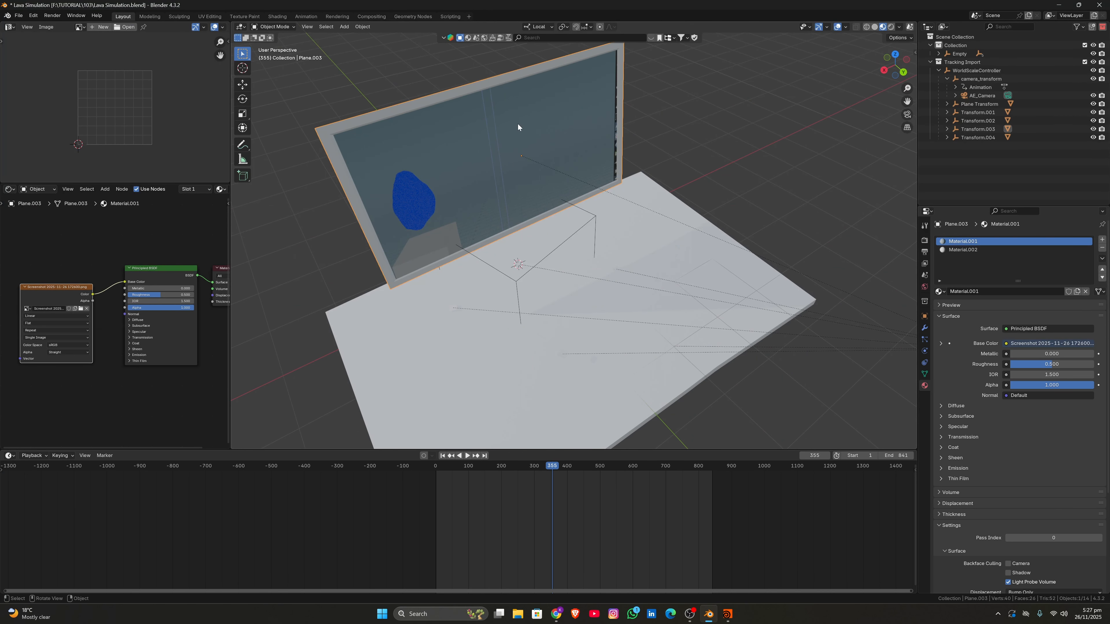
In edit mode, select all UVs of the monitor's screen face and scale them up to span the screenshot's width
{"action": "key", "text": "Tab"}
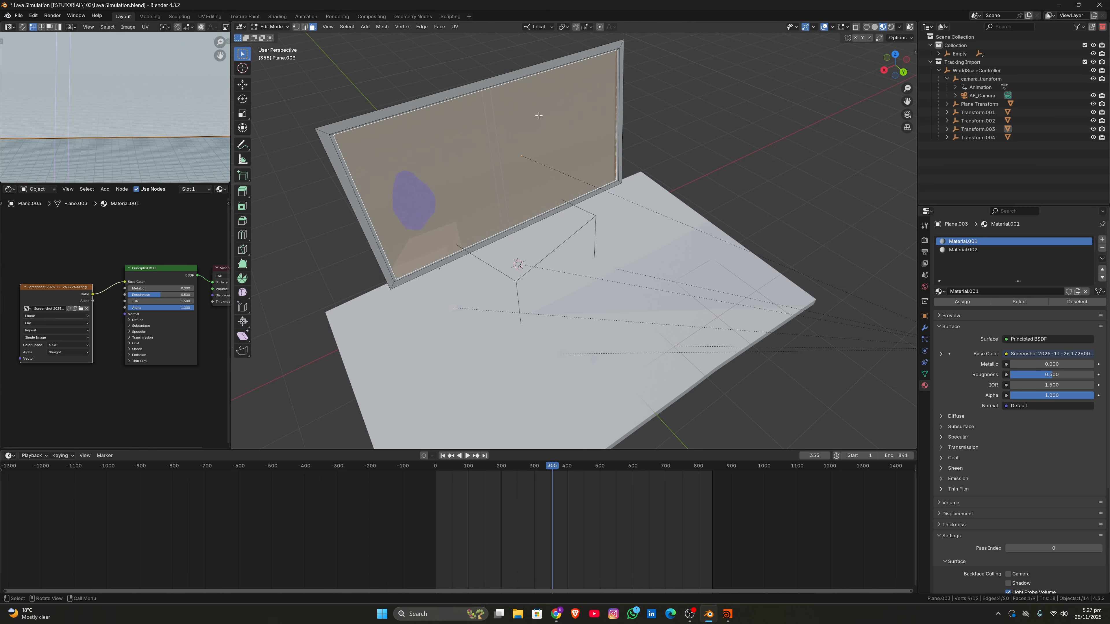
{"action": "scroll", "coordinate": [125, 127], "scroll_direction": "down", "scroll_amount": 4}
{"action": "scroll", "coordinate": [137, 126], "scroll_direction": "up", "scroll_amount": 2}
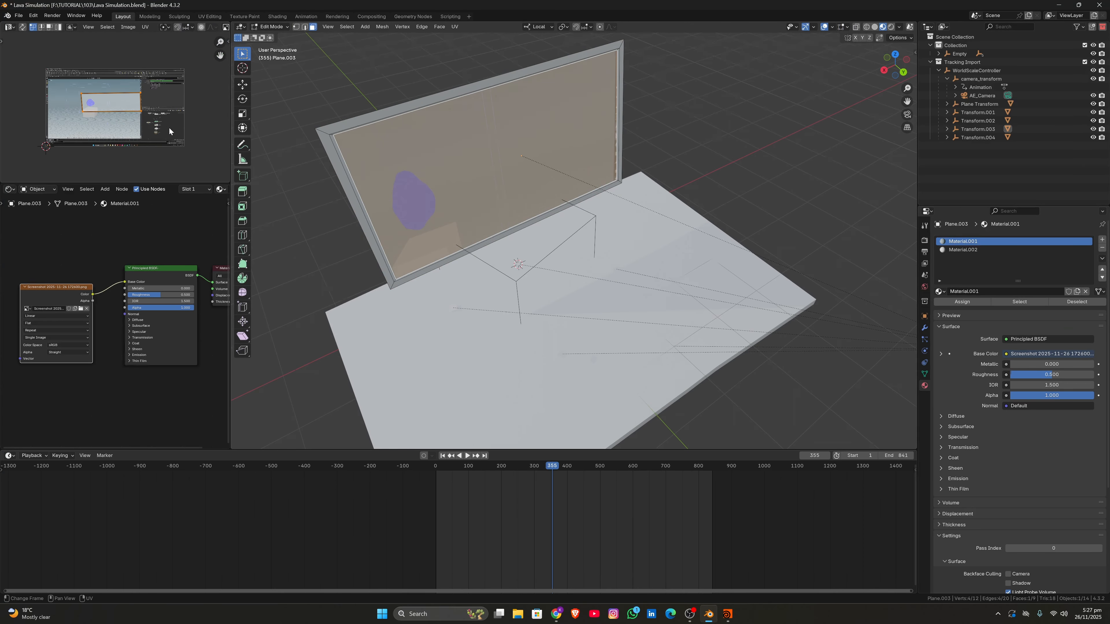
{"action": "key", "text": "s"}
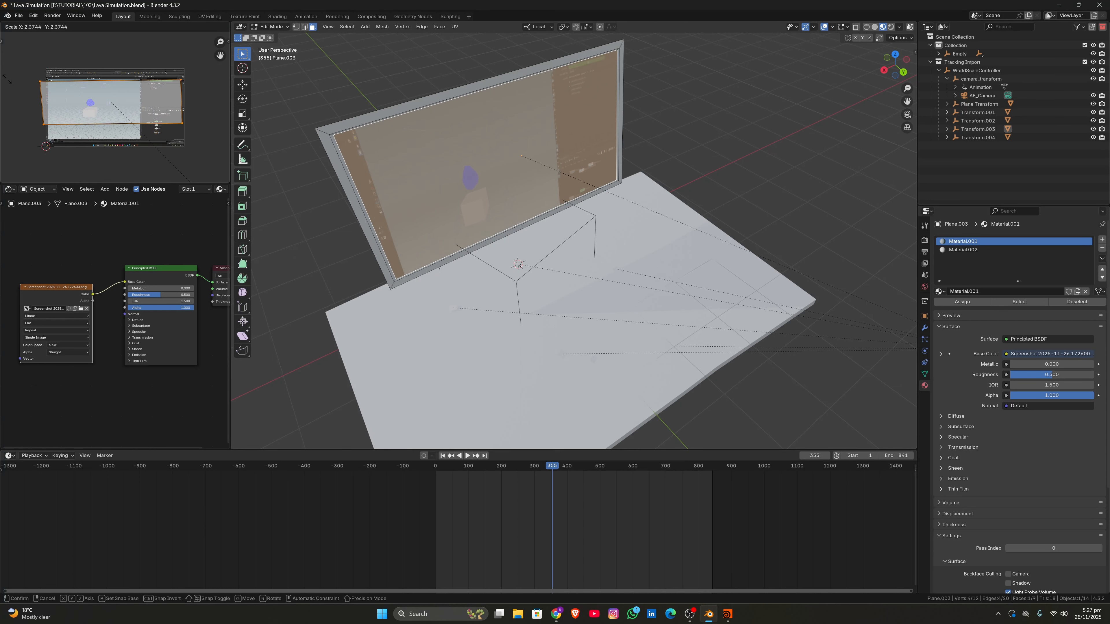
{"action": "right_click", "coordinate": [7, 76]}
{"action": "left_click_drag", "start_coordinate": [54, 74], "coordinate": [161, 107]}
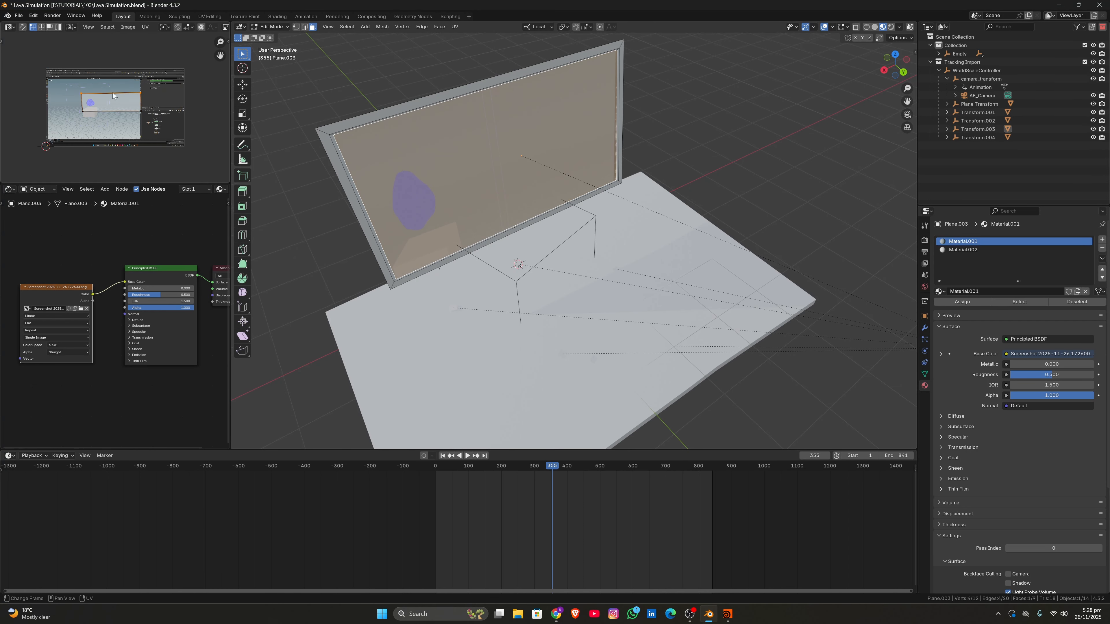
{"action": "key", "text": "a"}
{"action": "key", "text": "s"}
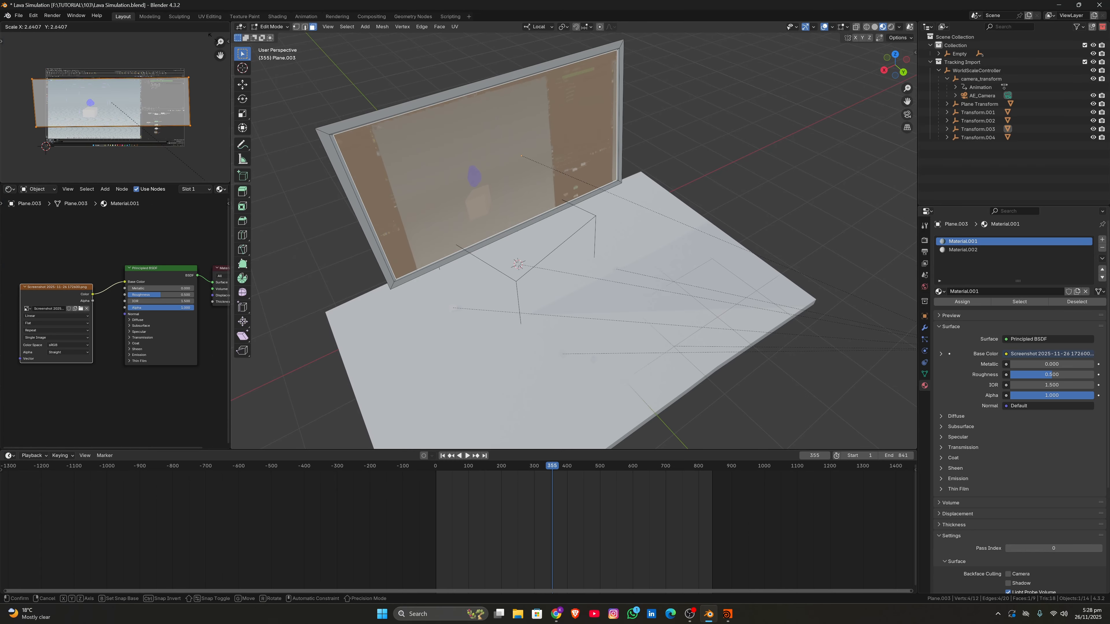
{"action": "left_click", "coordinate": [194, 123]}
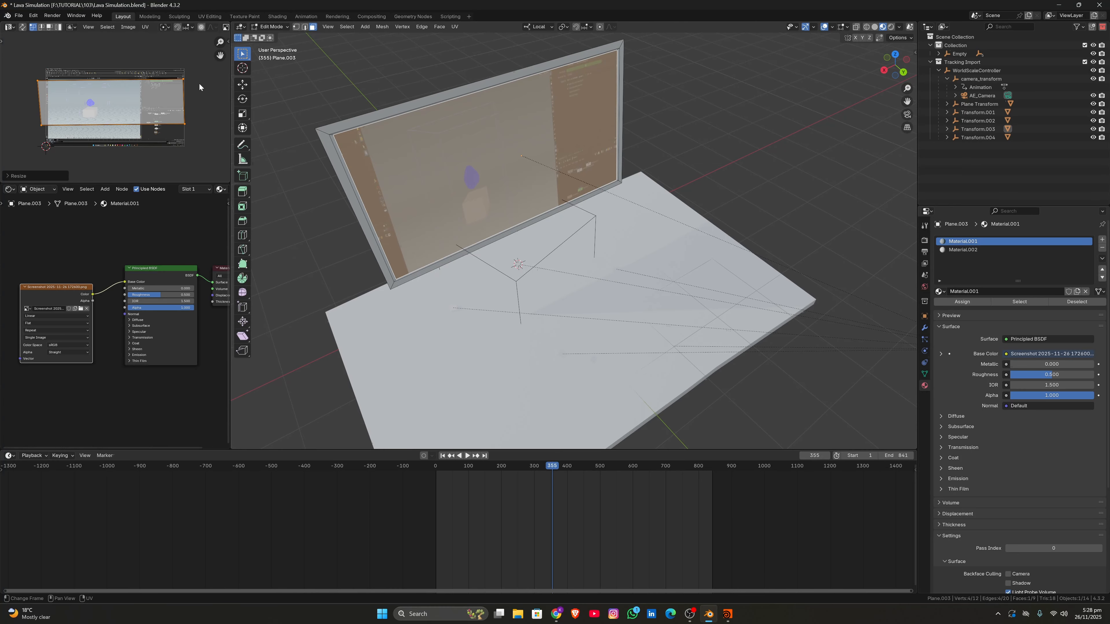
Move the screen face's top-right UV vertex onto the screenshot's top-right corner
{"action": "middle_click_drag", "start_coordinate": [192, 85], "coordinate": [79, 65]}
{"action": "scroll", "coordinate": [144, 126], "scroll_direction": "up", "scroll_amount": 5}
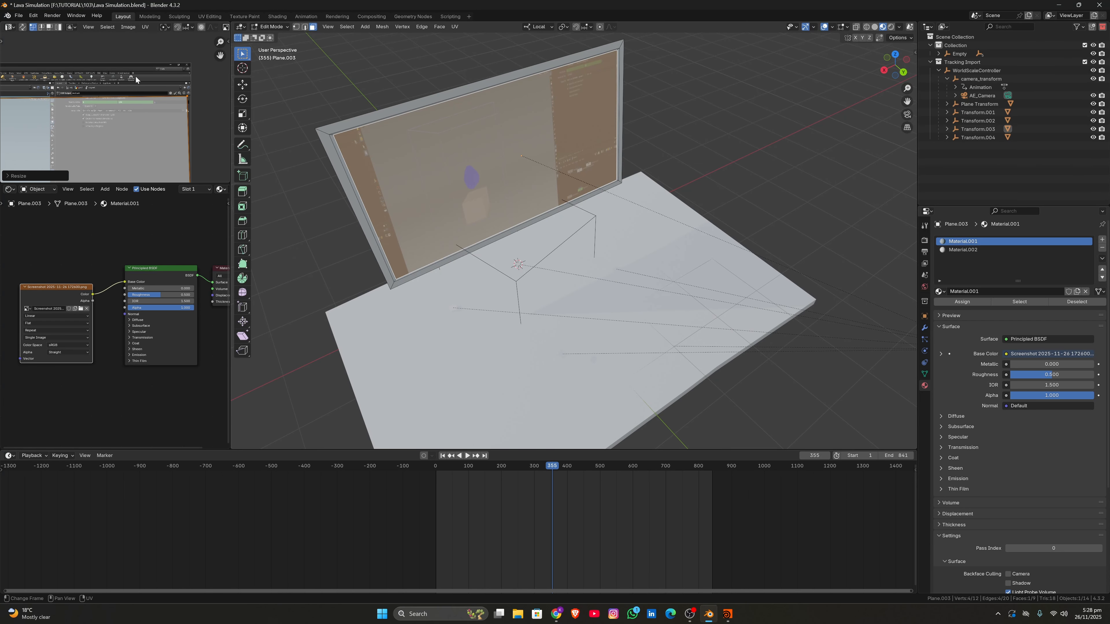
{"action": "middle_click_drag", "start_coordinate": [162, 96], "coordinate": [171, 133]}
{"action": "scroll", "coordinate": [138, 60], "scroll_direction": "up", "scroll_amount": 2}
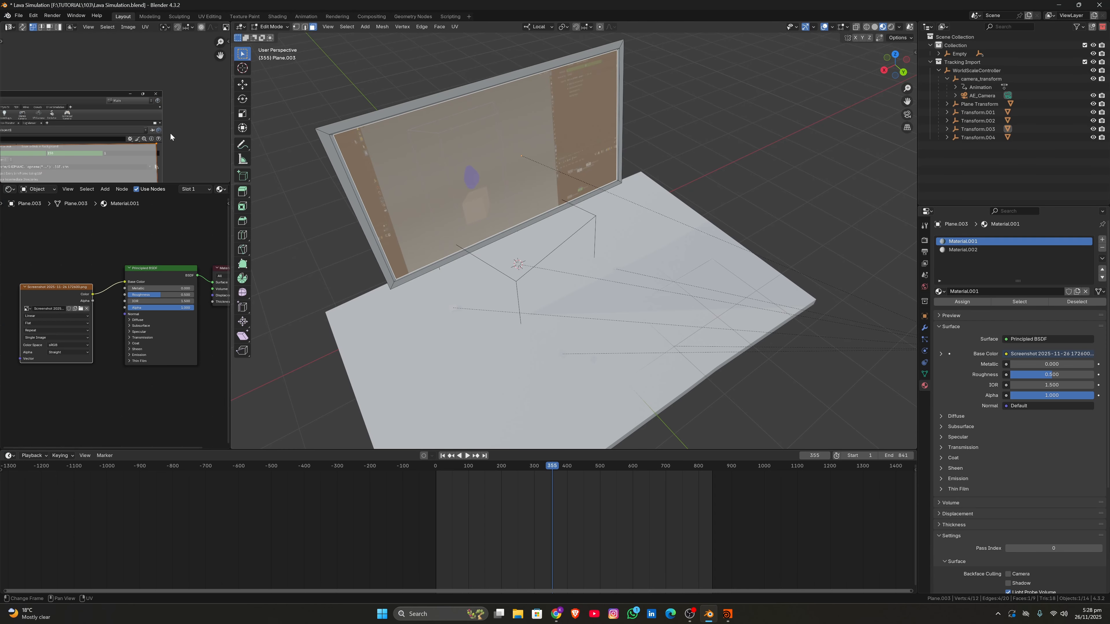
{"action": "key", "text": "g"}
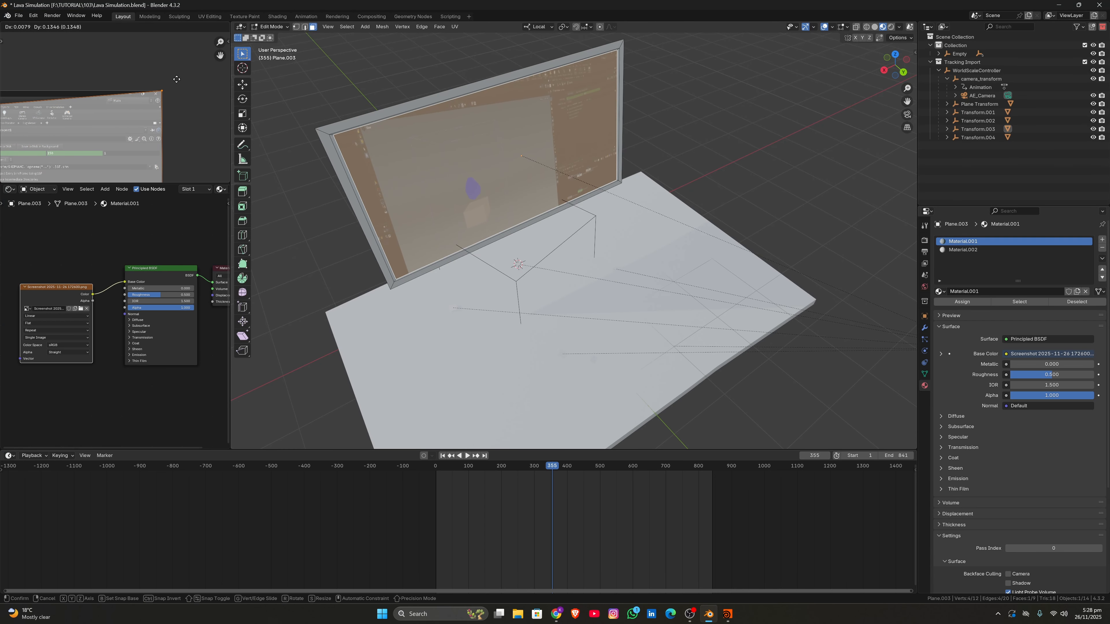
{"action": "left_click", "coordinate": [177, 79]}
Move the screen face's top-left UV vertex onto the screenshot's top-left corner and fine-tune its position
{"action": "scroll", "coordinate": [147, 138], "scroll_direction": "down", "scroll_amount": 2}
{"action": "middle_click_drag", "start_coordinate": [142, 131], "coordinate": [27, 107]}
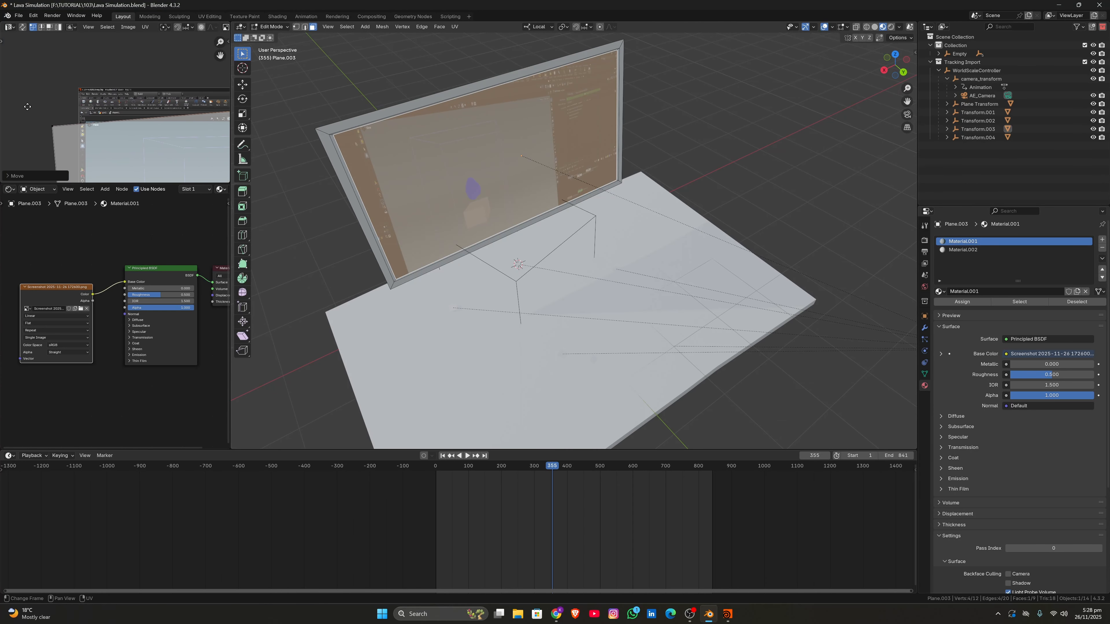
{"action": "scroll", "coordinate": [96, 109], "scroll_direction": "up", "scroll_amount": 4}
{"action": "key", "text": "g"}
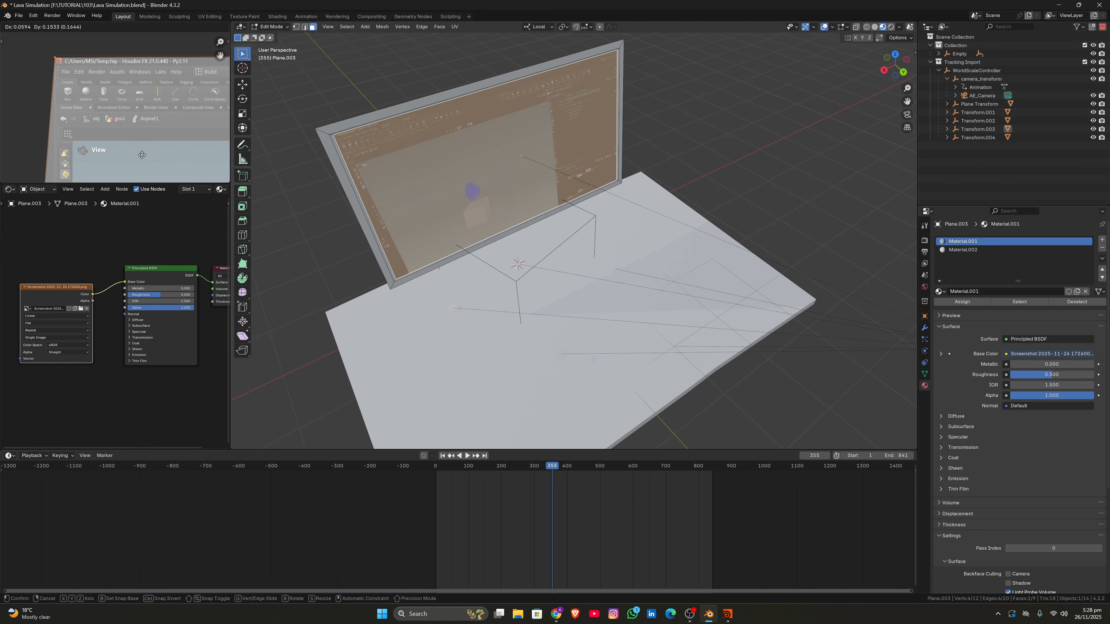
{"action": "left_click", "coordinate": [140, 146]}
{"action": "key", "text": "g"}
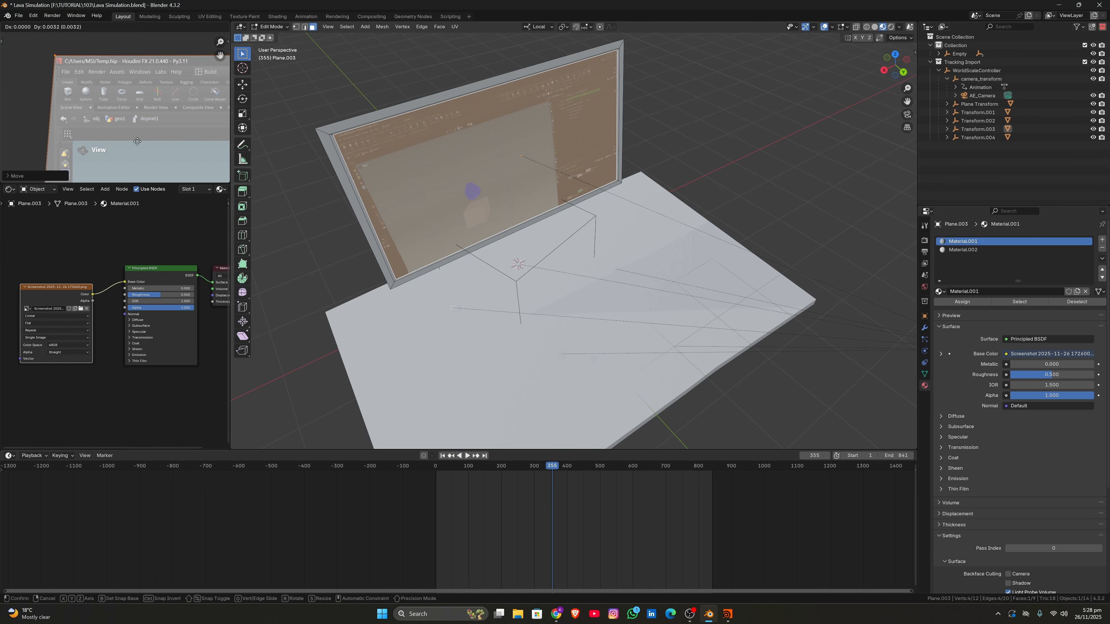
{"action": "left_click", "coordinate": [138, 141]}
Move the screen face's bottom-left UV vertex onto the screenshot's bottom-left corner, refining its position at close zoom
{"action": "scroll", "coordinate": [130, 143], "scroll_direction": "down", "scroll_amount": 6}
{"action": "mouse_move", "coordinate": [132, 151]}
{"action": "middle_mouse_down"}
{"action": "mouse_move", "coordinate": [105, 139]}
{"action": "mouse_move", "coordinate": [125, 155]}
{"action": "middle_mouse_up"}
{"action": "left_click_drag", "start_coordinate": [87, 84], "coordinate": [106, 43]}
{"action": "key", "text": "g"}
{"action": "left_click", "coordinate": [104, 130]}
{"action": "scroll", "coordinate": [104, 130], "scroll_direction": "up", "scroll_amount": 6}
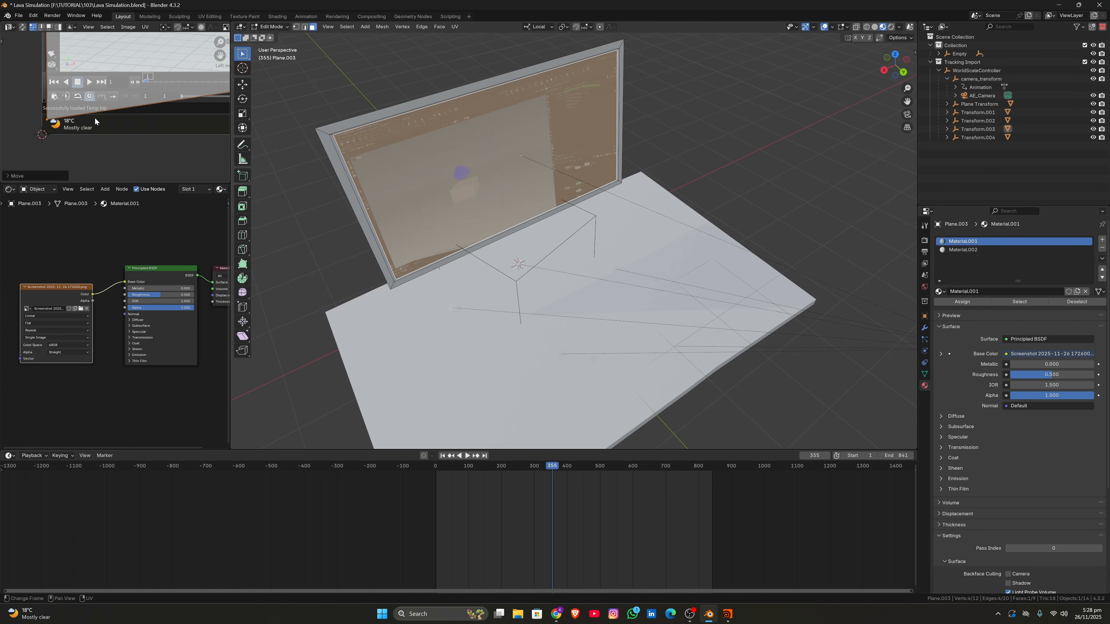
{"action": "scroll", "coordinate": [95, 117], "scroll_direction": "up", "scroll_amount": 1}
{"action": "key", "text": "g"}
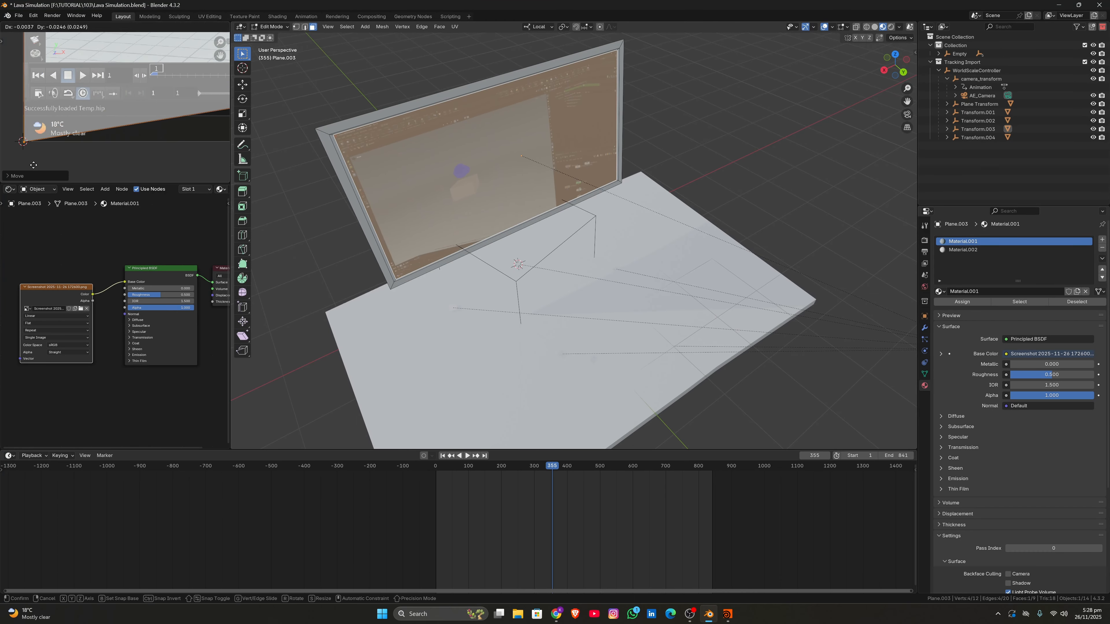
{"action": "left_click", "coordinate": [49, 161]}
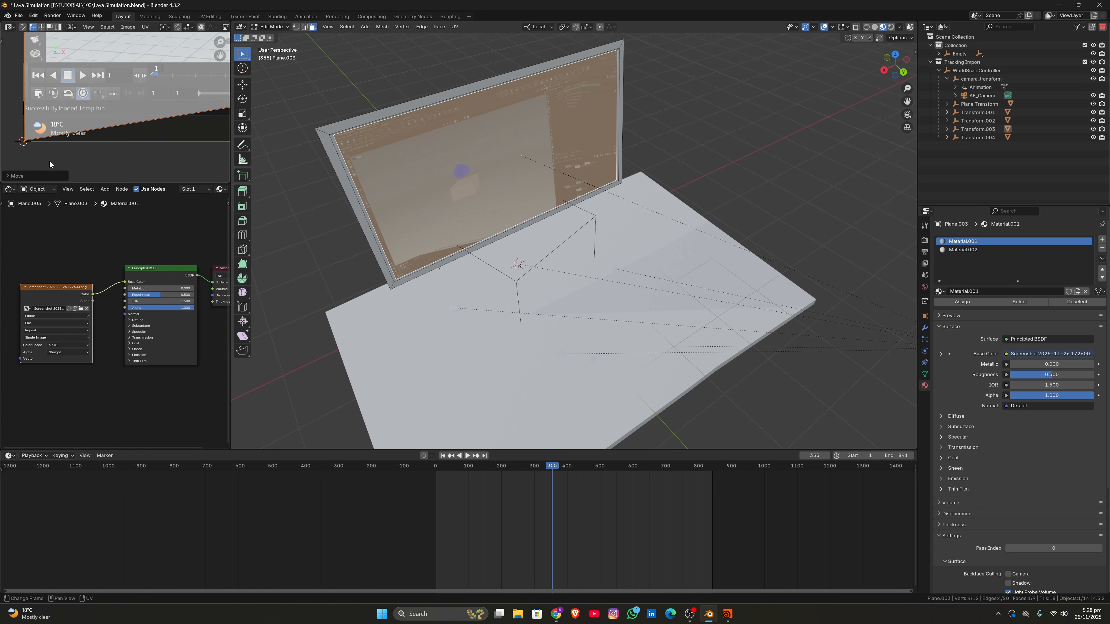
{"action": "scroll", "coordinate": [94, 144], "scroll_direction": "up", "scroll_amount": 4}
{"action": "scroll", "coordinate": [109, 130], "scroll_direction": "up", "scroll_amount": 2}
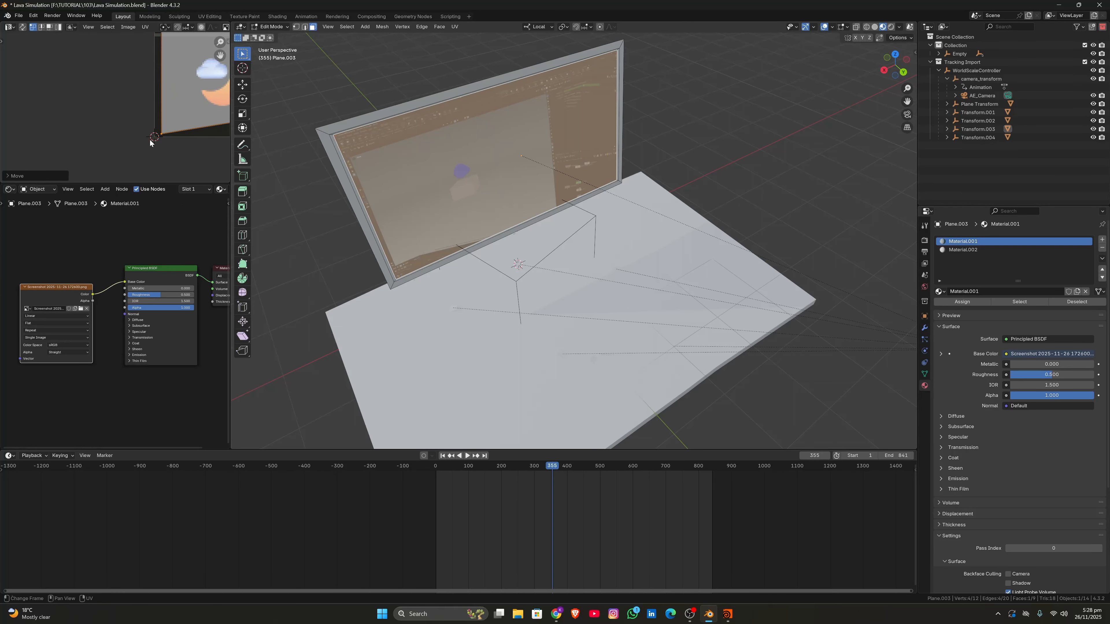
{"action": "key", "text": "g"}
{"action": "left_click", "coordinate": [144, 141]}
Move the bottom-right UV vertex onto the screenshot's bottom-right corner, and return to object mode to inspect the textured screen
{"action": "scroll", "coordinate": [149, 131], "scroll_direction": "down", "scroll_amount": 5}
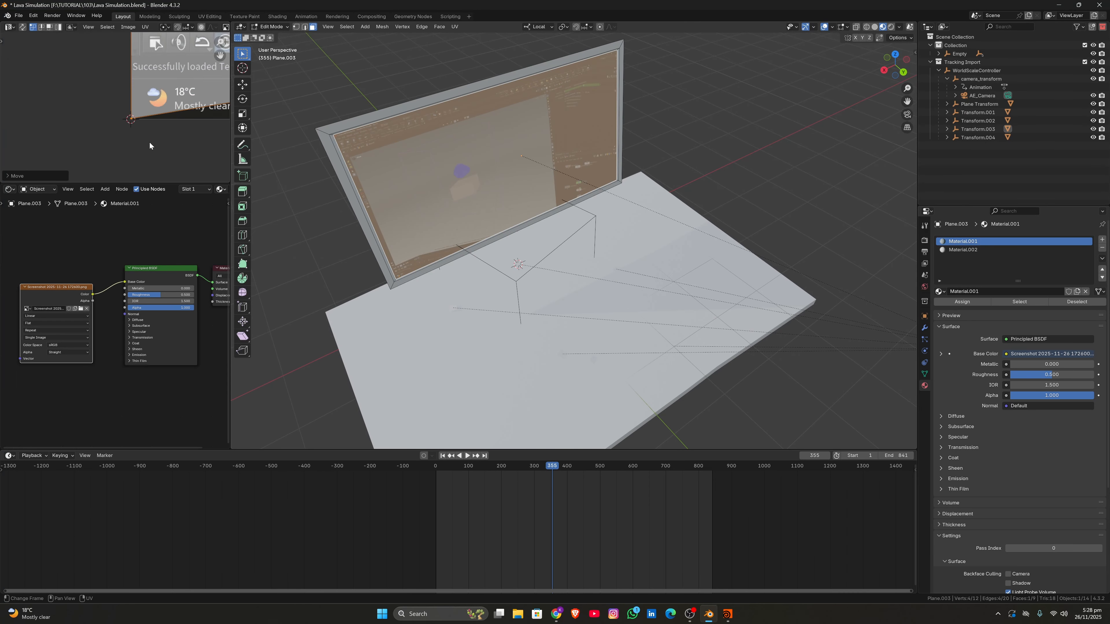
{"action": "scroll", "coordinate": [149, 102], "scroll_direction": "down", "scroll_amount": 6}
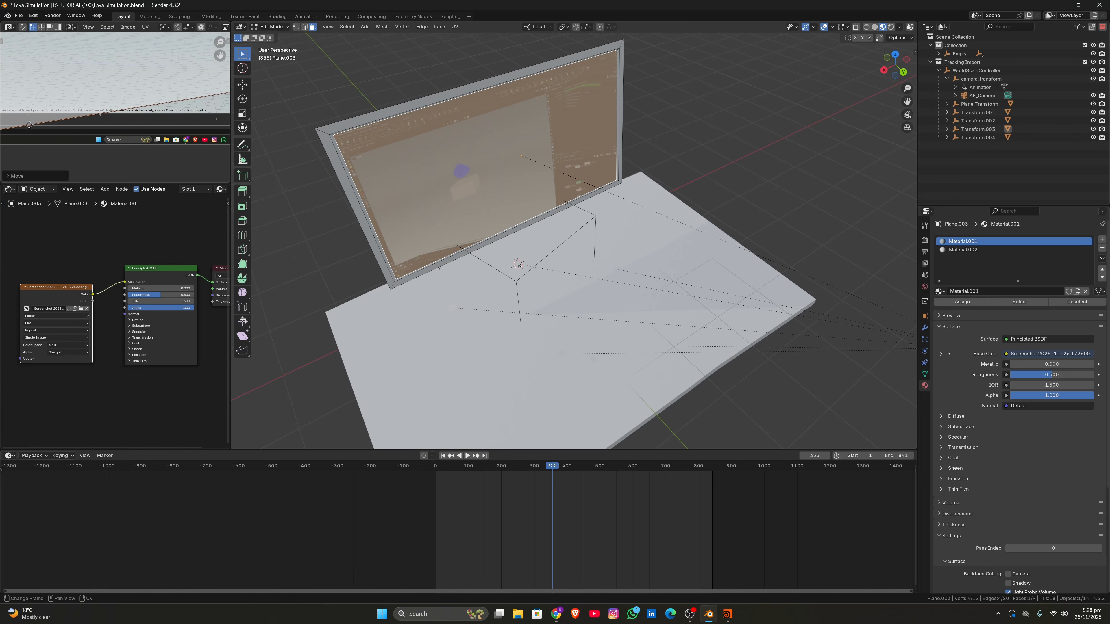
{"action": "left_click_drag", "start_coordinate": [164, 93], "coordinate": [120, 64]}
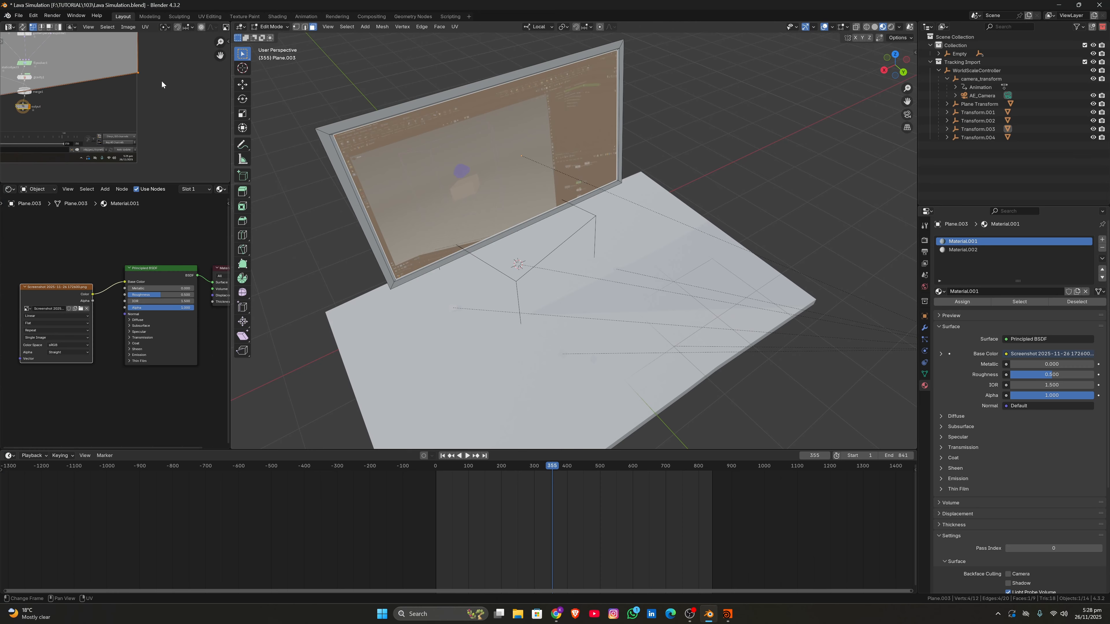
{"action": "key", "text": "g"}
{"action": "left_click", "coordinate": [160, 167]}
{"action": "middle_click_drag", "start_coordinate": [159, 166], "coordinate": [83, 153]}
{"action": "scroll", "coordinate": [141, 89], "scroll_direction": "up", "scroll_amount": 2}
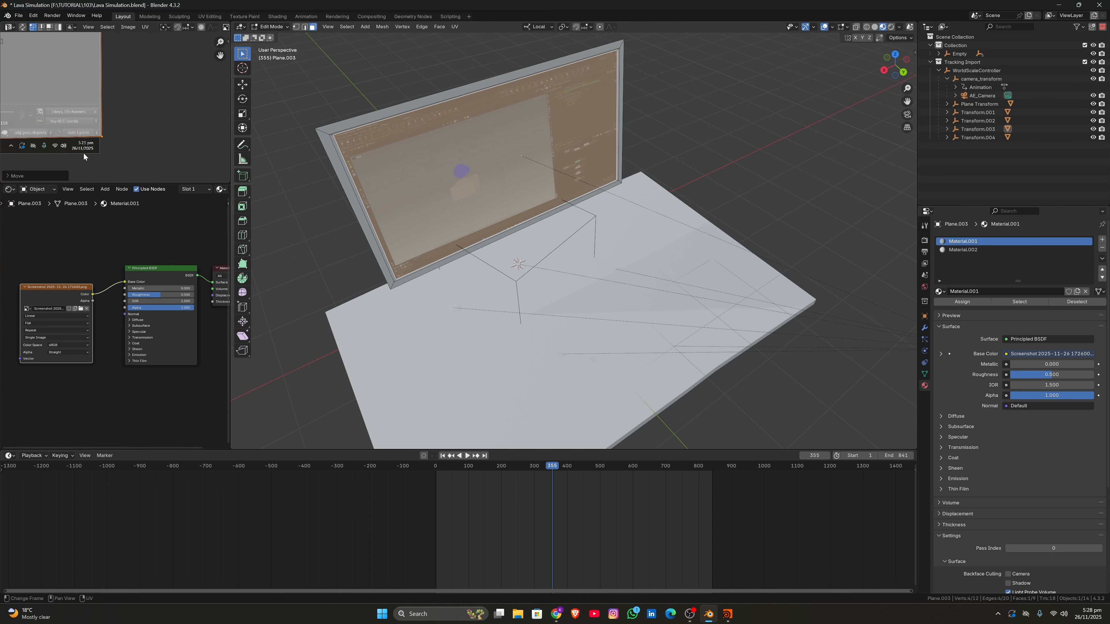
{"action": "scroll", "coordinate": [83, 153], "scroll_direction": "up", "scroll_amount": 4}
{"action": "key", "text": "g"}
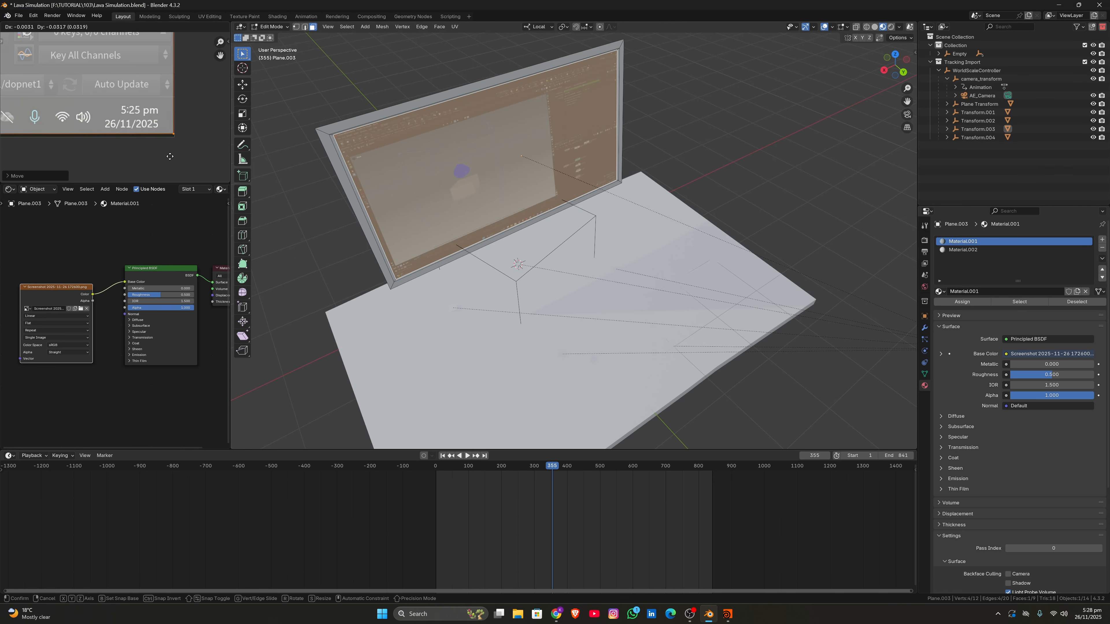
{"action": "left_click", "coordinate": [171, 160]}
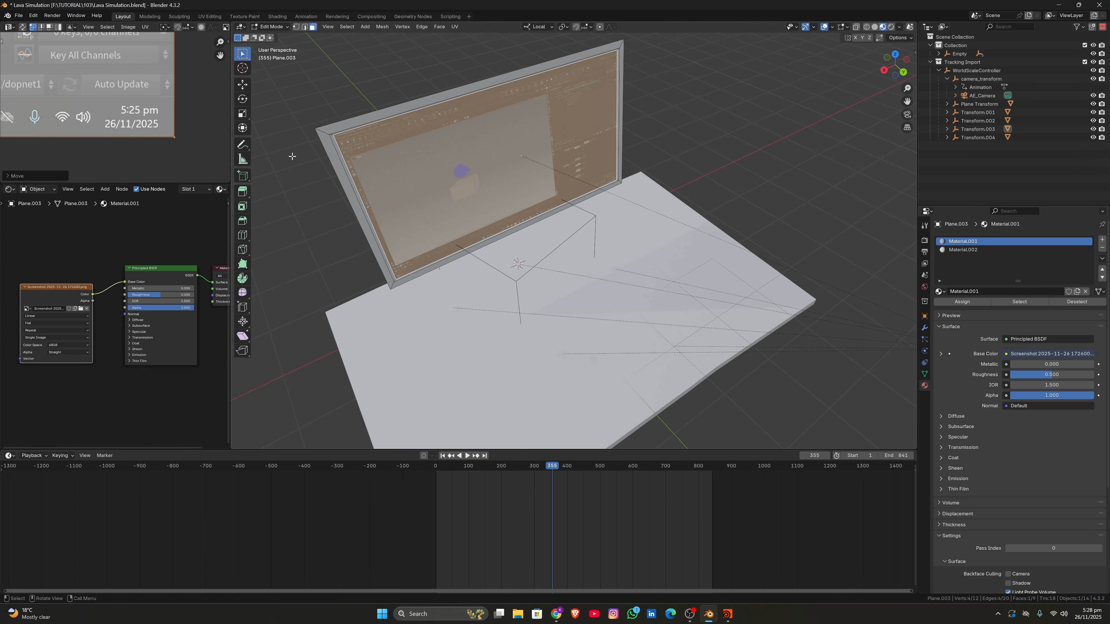
{"action": "key", "text": "Tab"}
{"action": "middle_click_drag", "start_coordinate": [685, 128], "coordinate": [479, 182]}
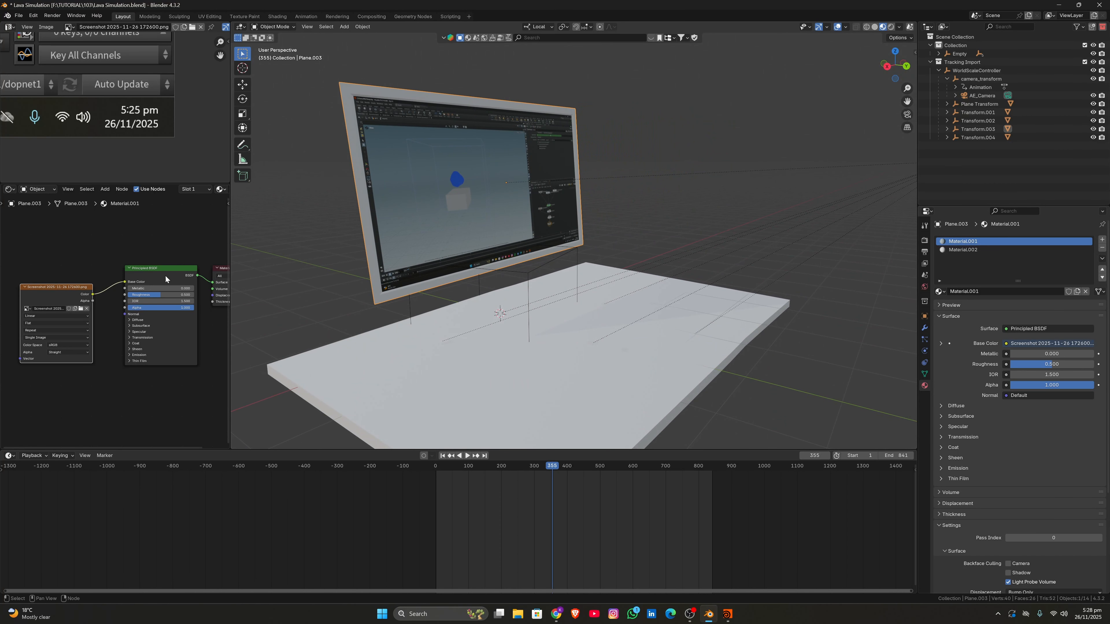
Link the screenshot texture's color to the Principled BSDF emission color and set the emission strength to 2
{"action": "left_click", "coordinate": [130, 355]}
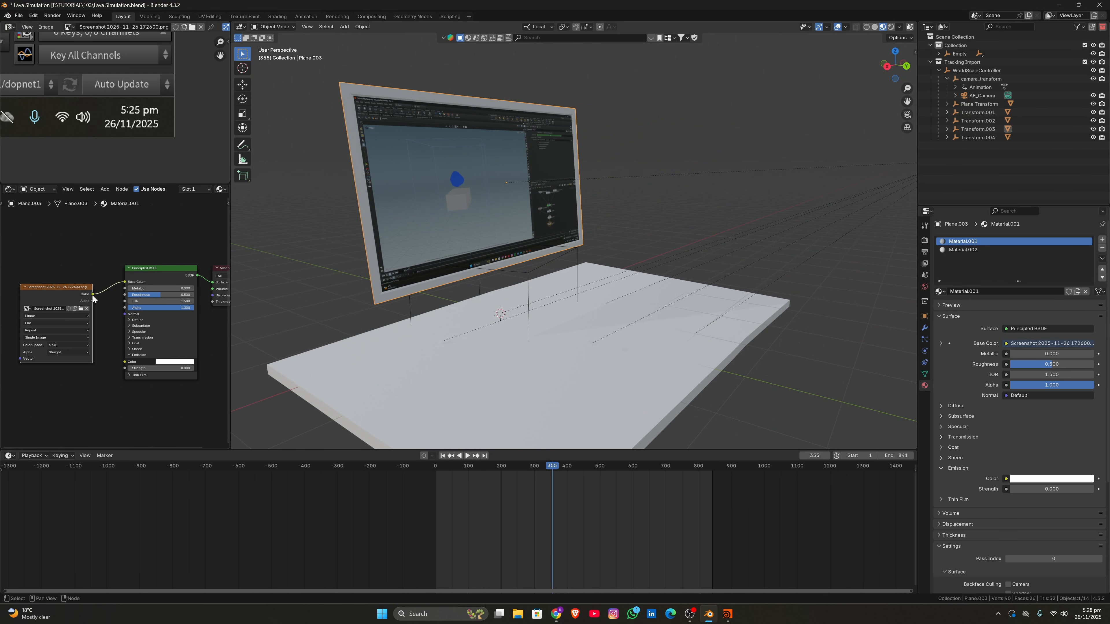
{"action": "left_click_drag", "start_coordinate": [93, 294], "coordinate": [124, 362]}
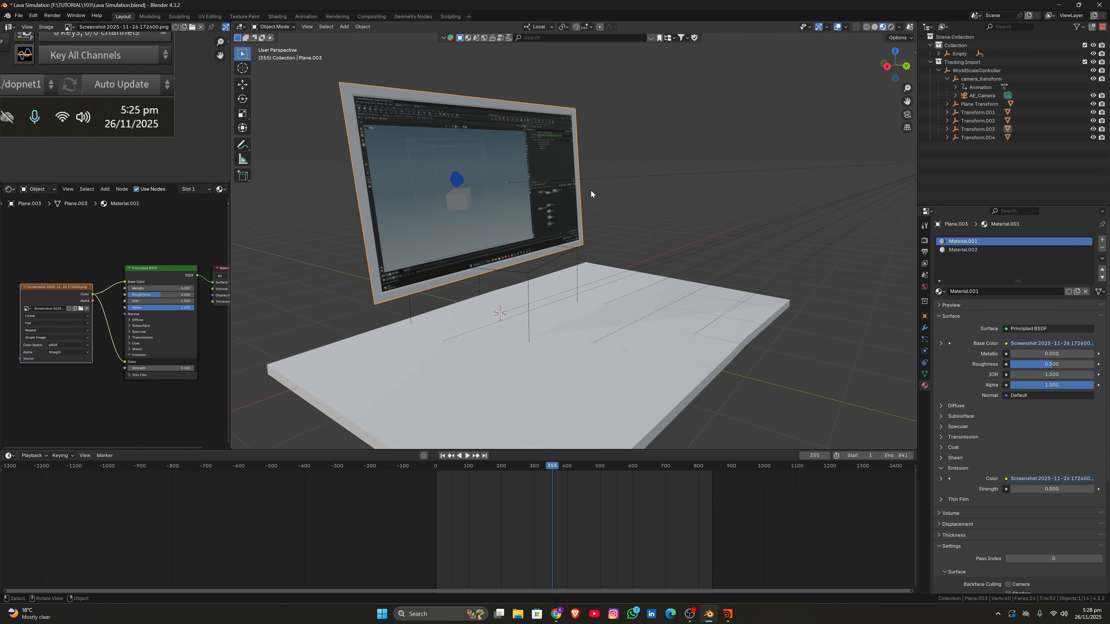
{"action": "left_click", "coordinate": [160, 368]}
{"action": "type", "text": "2"}
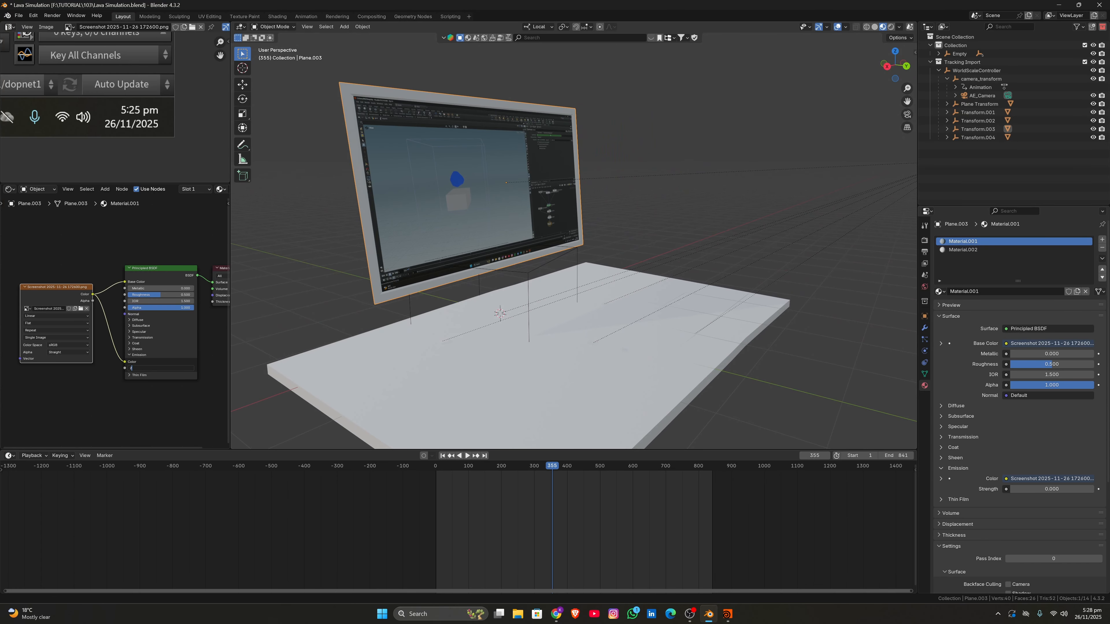
{"action": "key", "text": "Return"}
Try insetting the monitor's screen face in edit mode to form a smaller inner face
{"action": "middle_click_drag", "start_coordinate": [591, 199], "coordinate": [427, 181]}
{"action": "scroll", "coordinate": [544, 197], "scroll_direction": "up", "scroll_amount": 4}
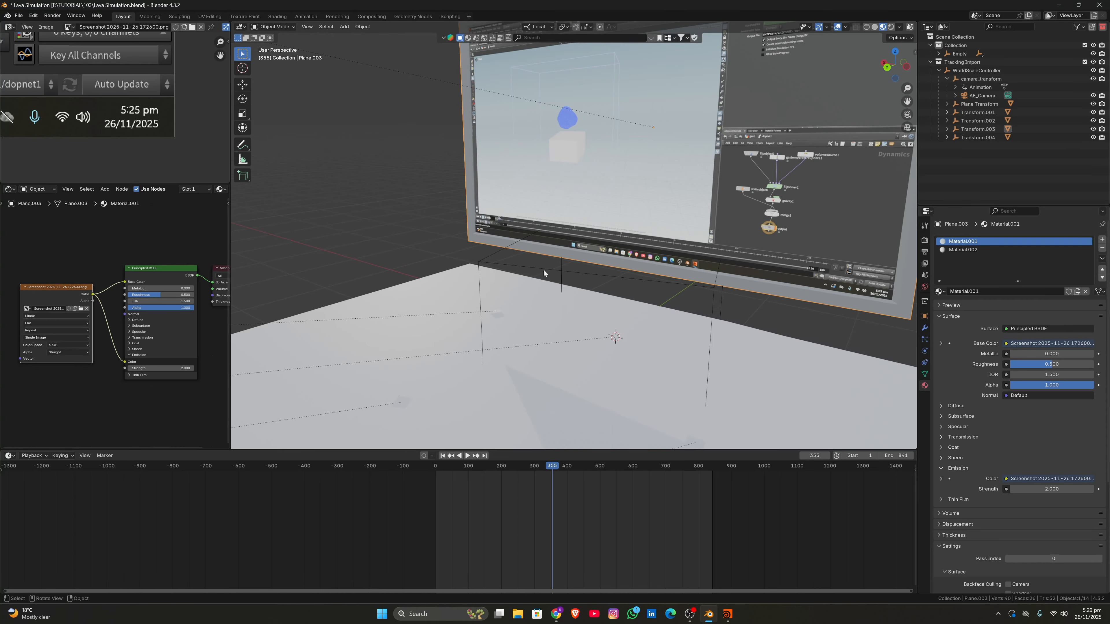
{"action": "key", "text": "Tab"}
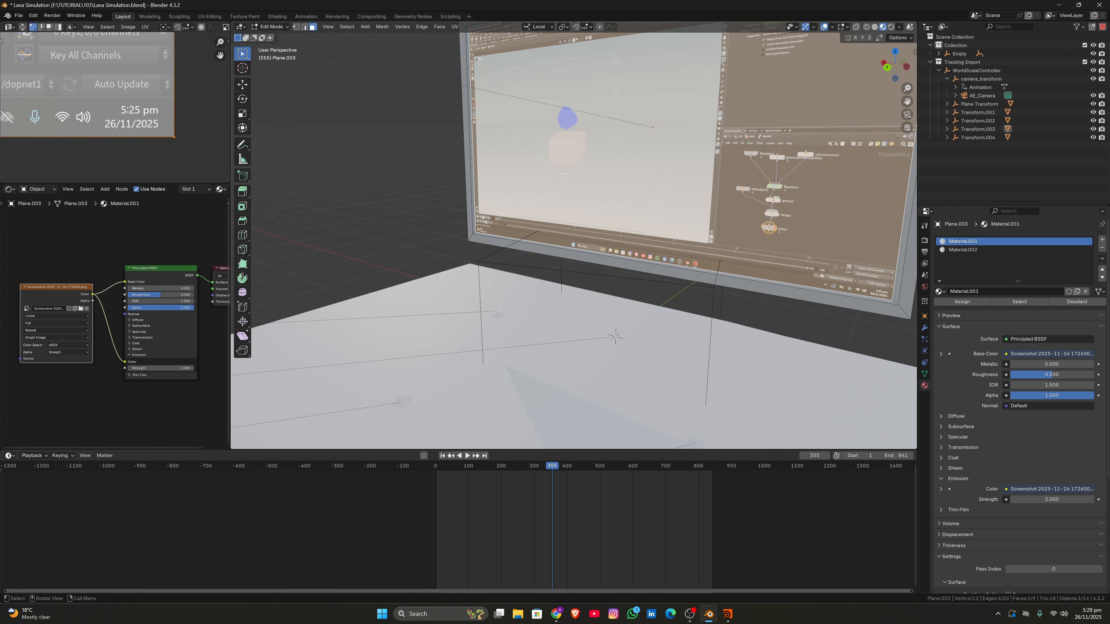
{"action": "scroll", "coordinate": [699, 204], "scroll_direction": "down", "scroll_amount": 3}
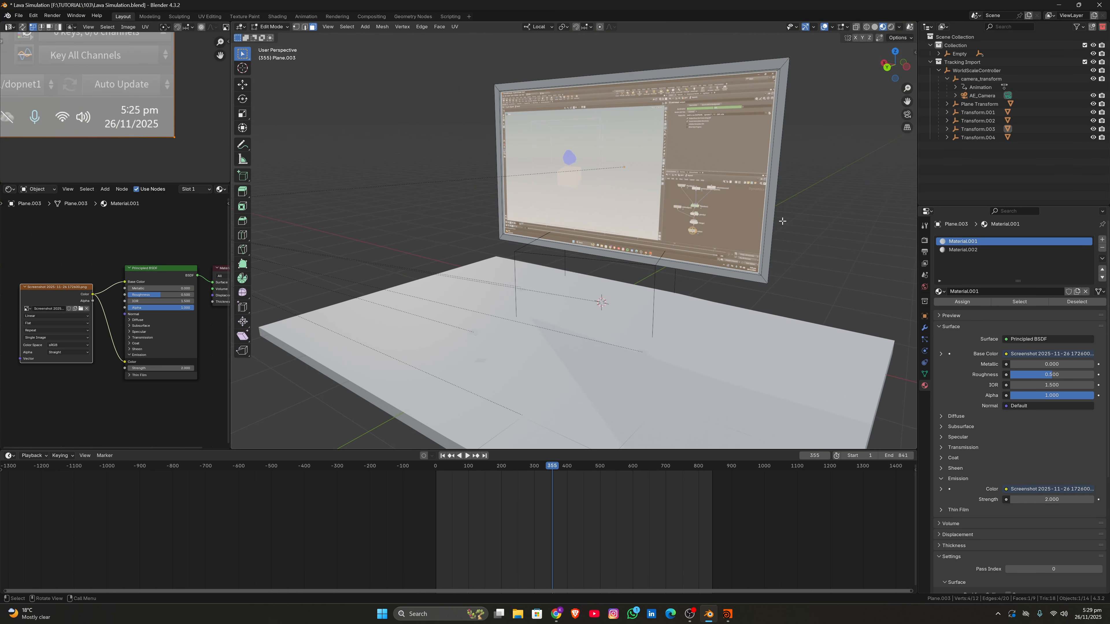
{"action": "key", "text": "i"}
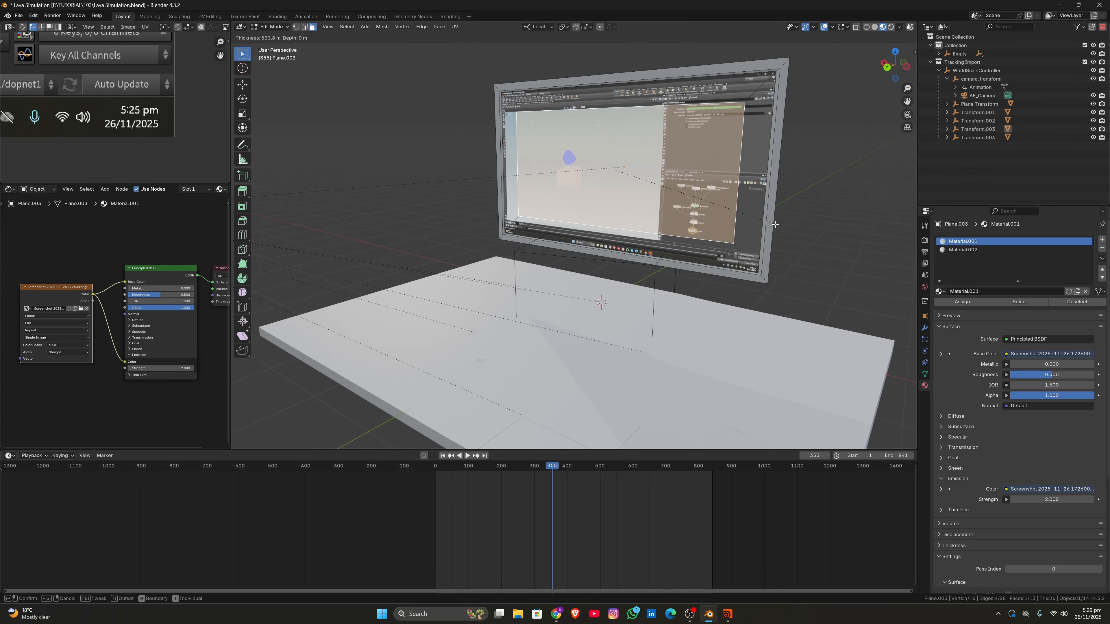
{"action": "left_click", "coordinate": [776, 224]}
Try to edge-slide the inset face's left vertical edge toward the viewport border in the screenshot, working in the back view
{"action": "left_click", "coordinate": [886, 70]}
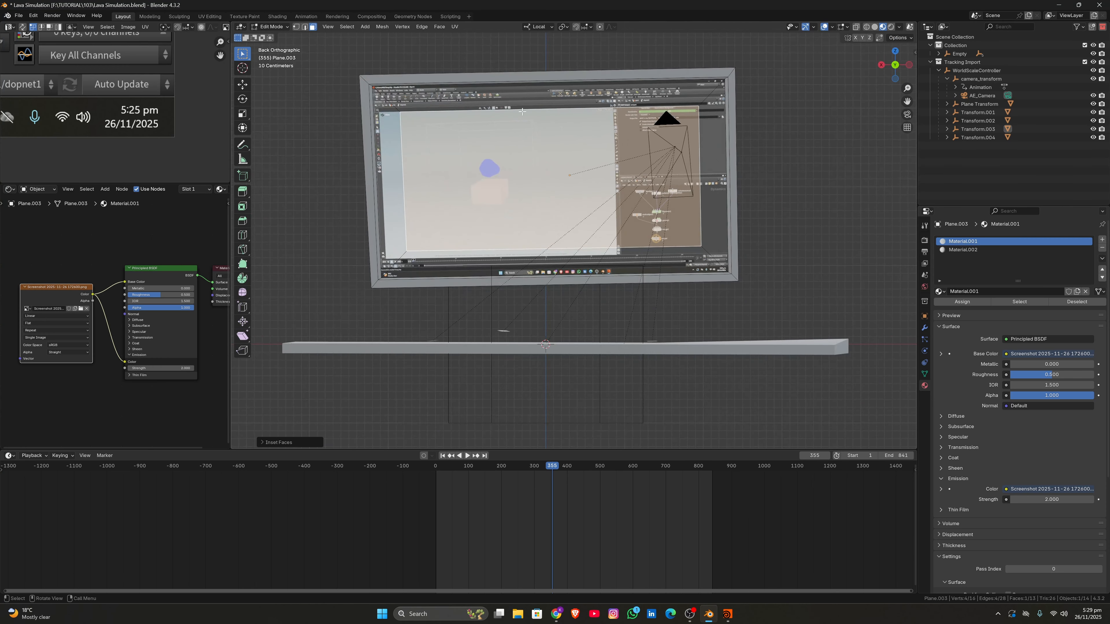
{"action": "left_click", "coordinate": [305, 27]}
{"action": "left_click", "coordinate": [404, 143]}
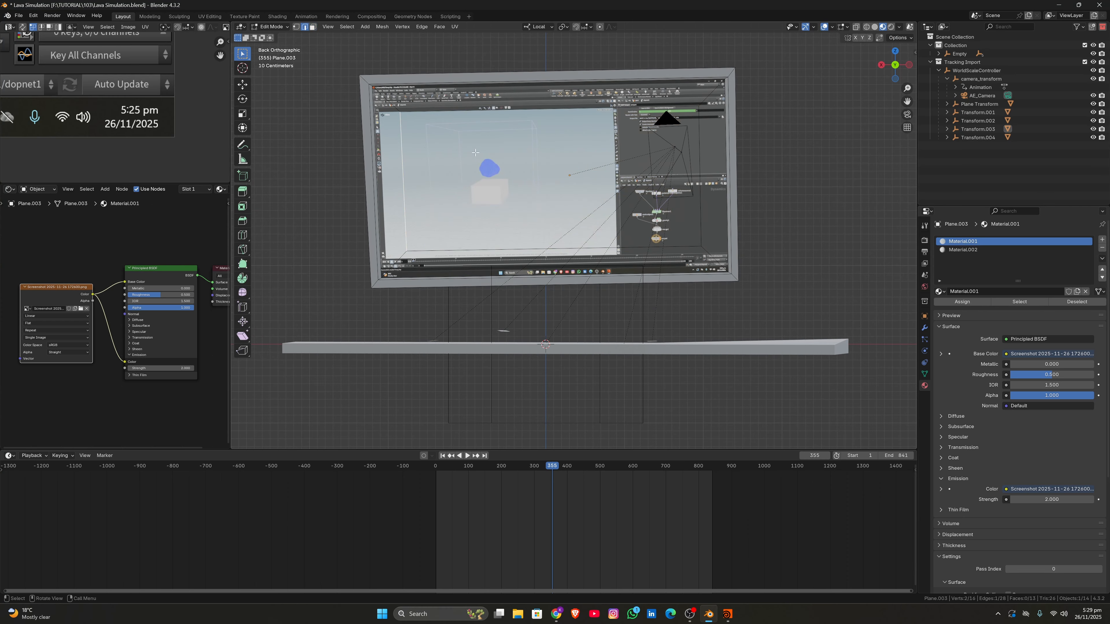
{"action": "key", "text": "g"}
{"action": "key", "text": "g"}
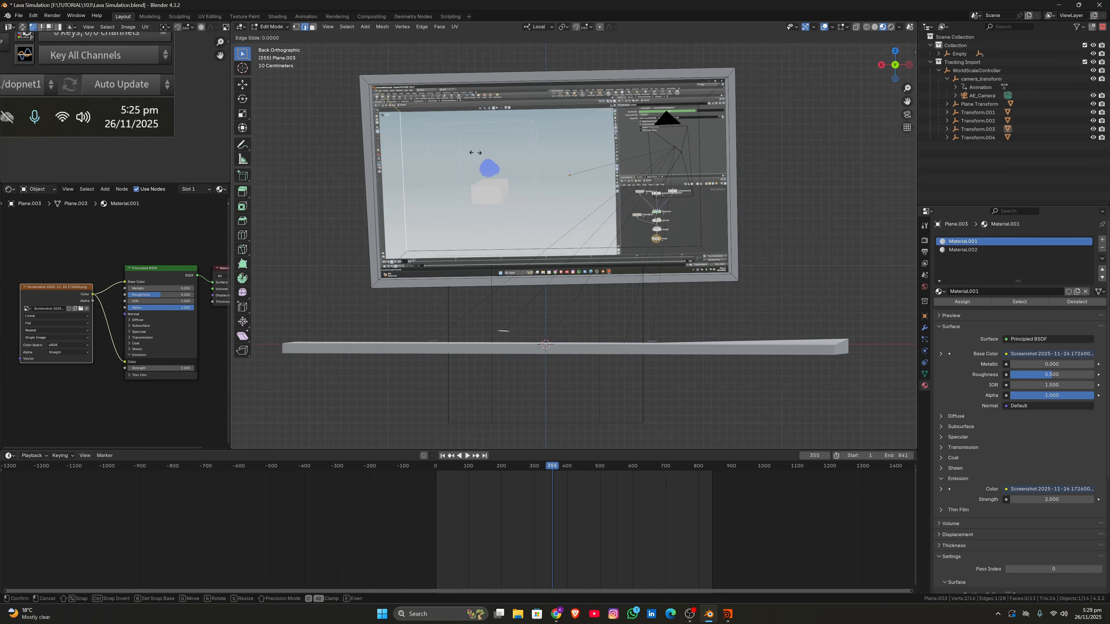
{"action": "left_click", "coordinate": [480, 167]}
{"action": "key", "text": "g"}
{"action": "key", "text": "g"}
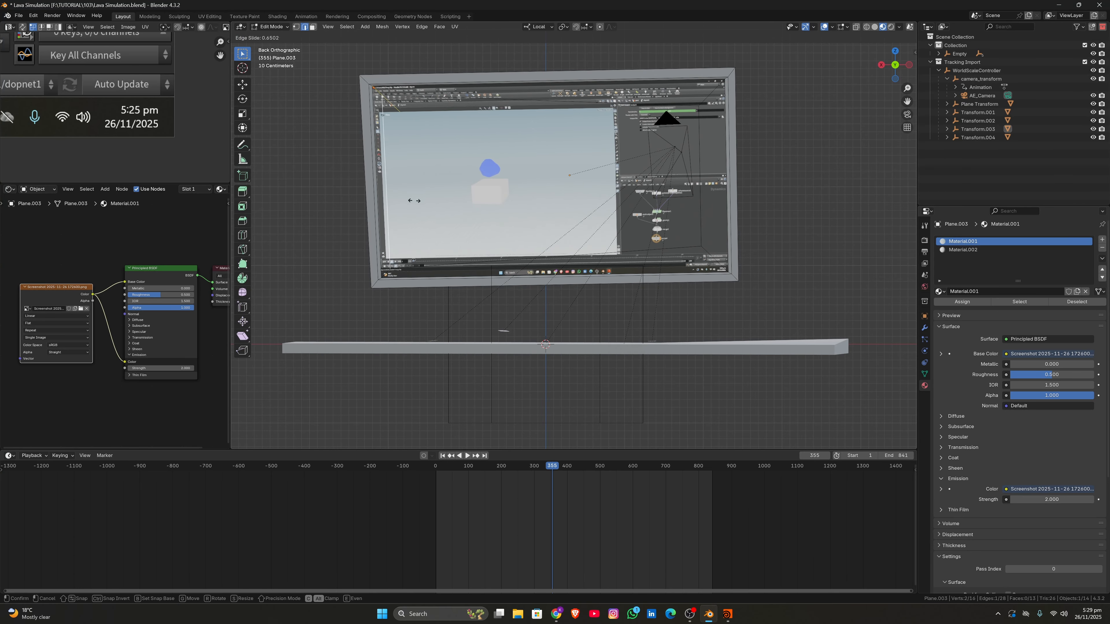
{"action": "left_click", "coordinate": [490, 231]}
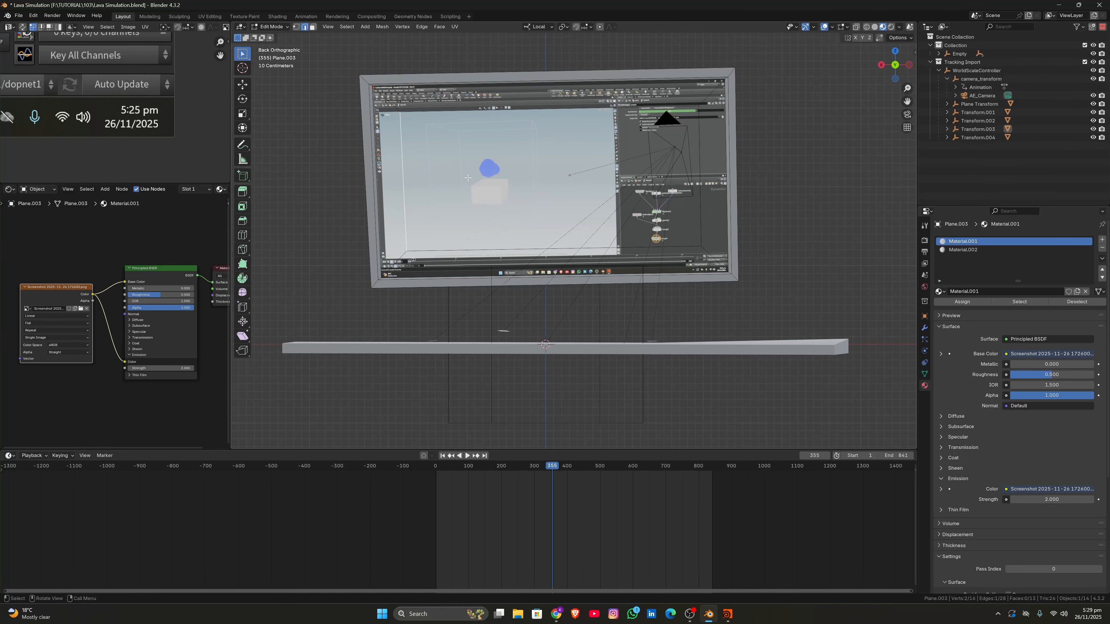
Undo the inset on the screen face and view the monitor squarely in the back orthographic view
{"action": "middle_click_drag", "start_coordinate": [484, 152], "coordinate": [513, 185]}
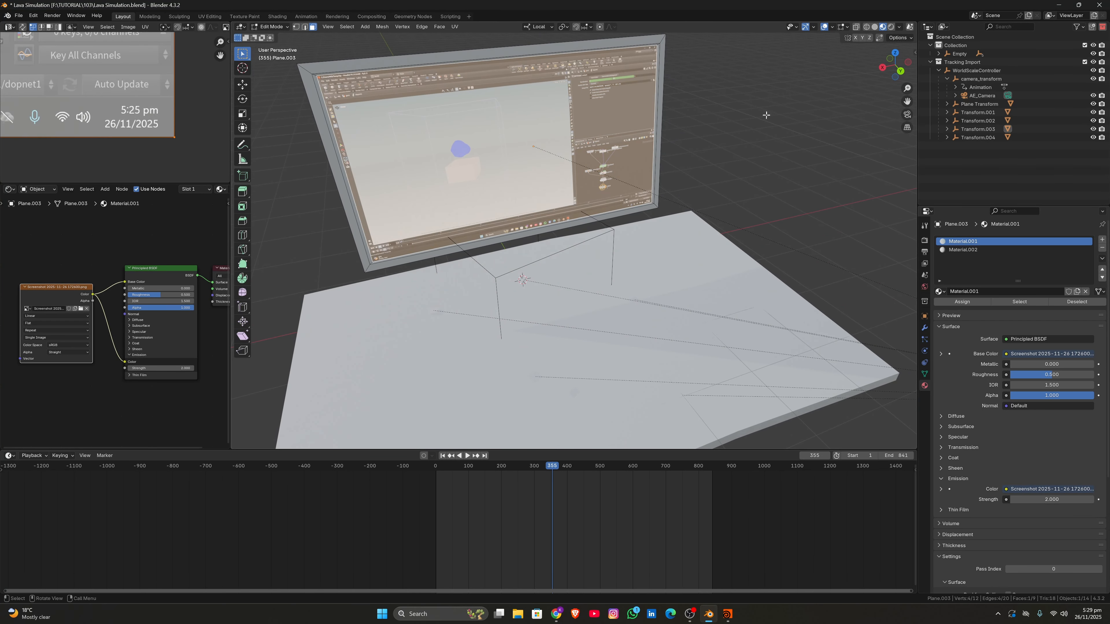
{"action": "left_click", "coordinate": [901, 72]}
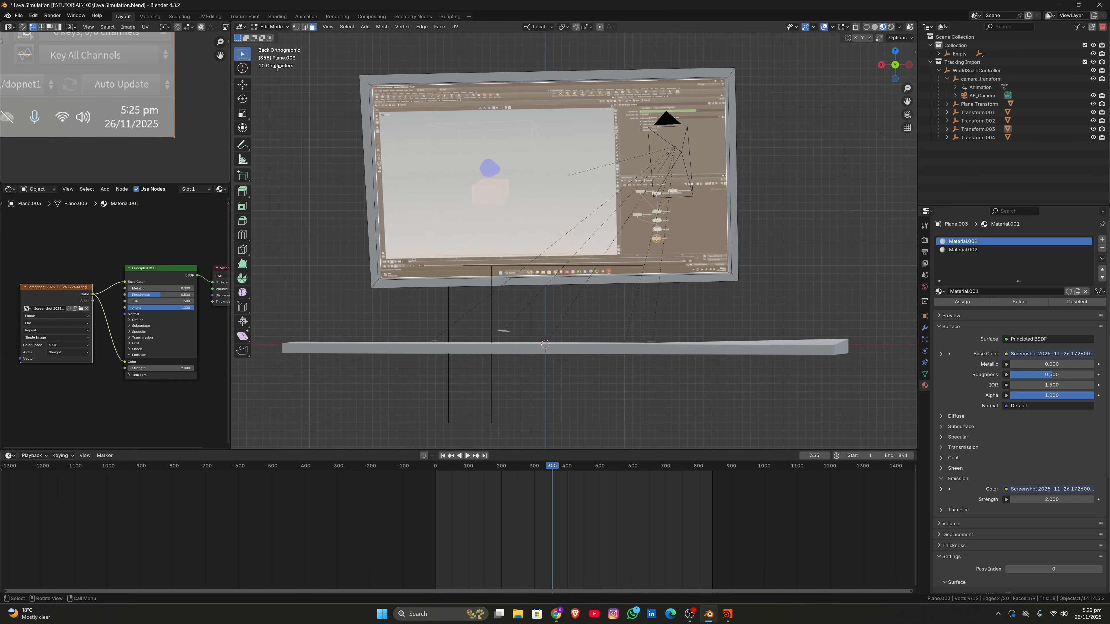
Start a knife cut on the monitor screen face, tracing the left edge of the Houdini viewport area from its upper to lower corner
{"action": "scroll", "coordinate": [355, 182], "scroll_direction": "up", "scroll_amount": 3}
{"action": "key", "text": "k"}
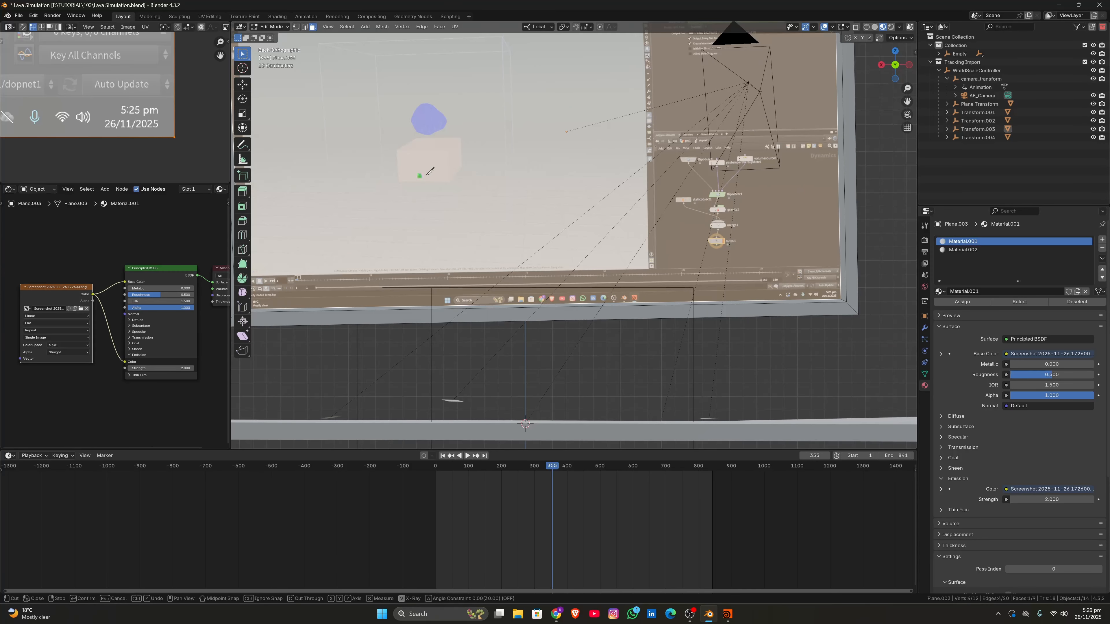
{"action": "scroll", "coordinate": [493, 144], "scroll_direction": "up", "scroll_amount": 5}
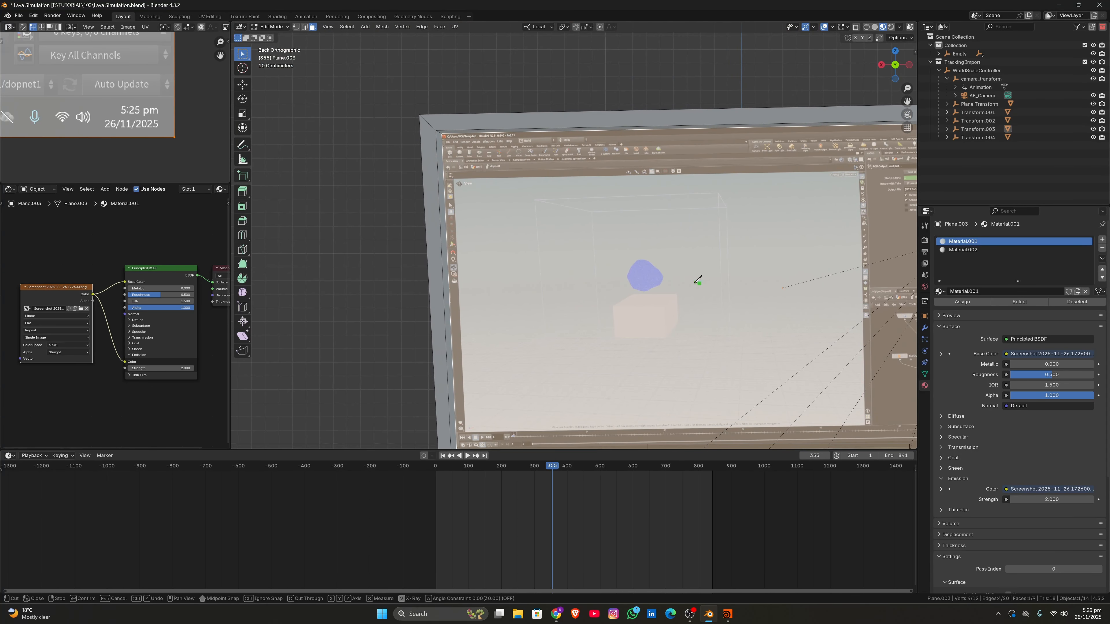
{"action": "scroll", "coordinate": [457, 179], "scroll_direction": "up", "scroll_amount": 2}
{"action": "scroll", "coordinate": [443, 191], "scroll_direction": "down", "scroll_amount": 2}
{"action": "scroll", "coordinate": [397, 161], "scroll_direction": "up", "scroll_amount": 4}
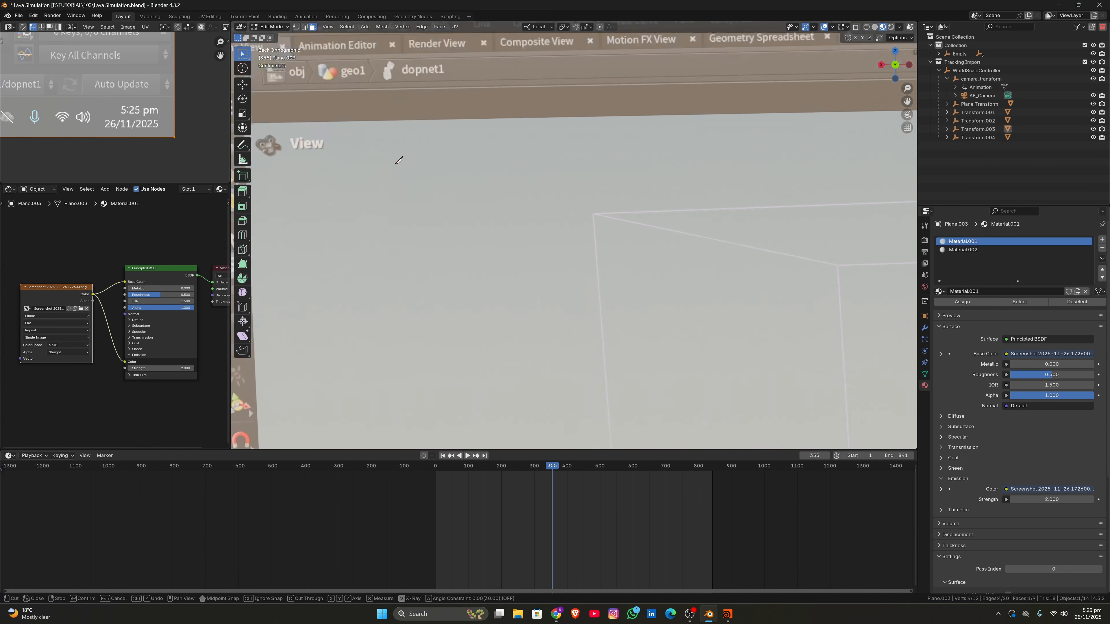
{"action": "middle_click_drag", "start_coordinate": [358, 141], "coordinate": [584, 184], "text": "shift"}
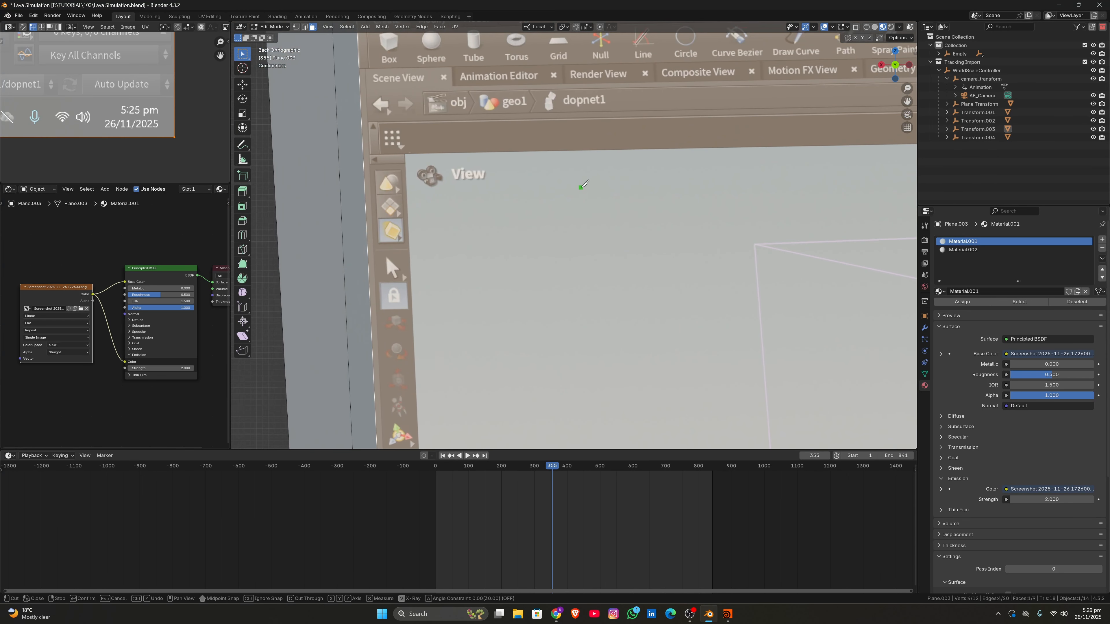
{"action": "left_click", "coordinate": [406, 152]}
{"action": "scroll", "coordinate": [471, 230], "scroll_direction": "down", "scroll_amount": 4}
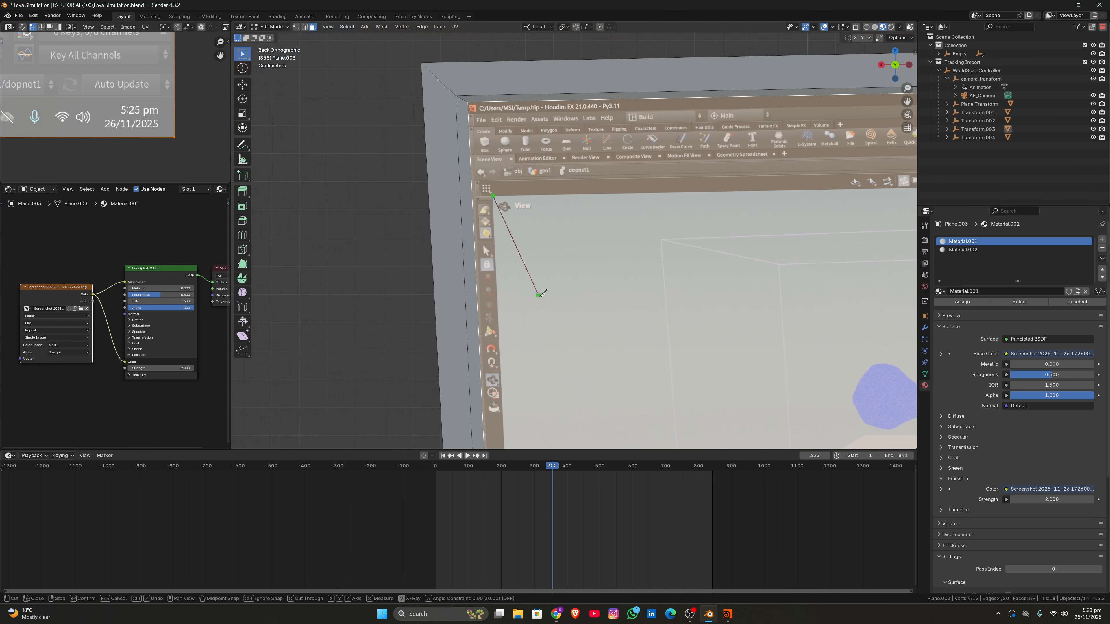
{"action": "mouse_move", "coordinate": [539, 253]}
{"action": "middle_mouse_down", "text": "shift"}
{"action": "mouse_move", "coordinate": [516, 417]}
{"action": "mouse_move", "coordinate": [508, 380]}
{"action": "mouse_move", "coordinate": [521, 246]}
{"action": "middle_mouse_up", "text": "shift"}
{"action": "scroll", "coordinate": [525, 242], "scroll_direction": "up", "scroll_amount": 5}
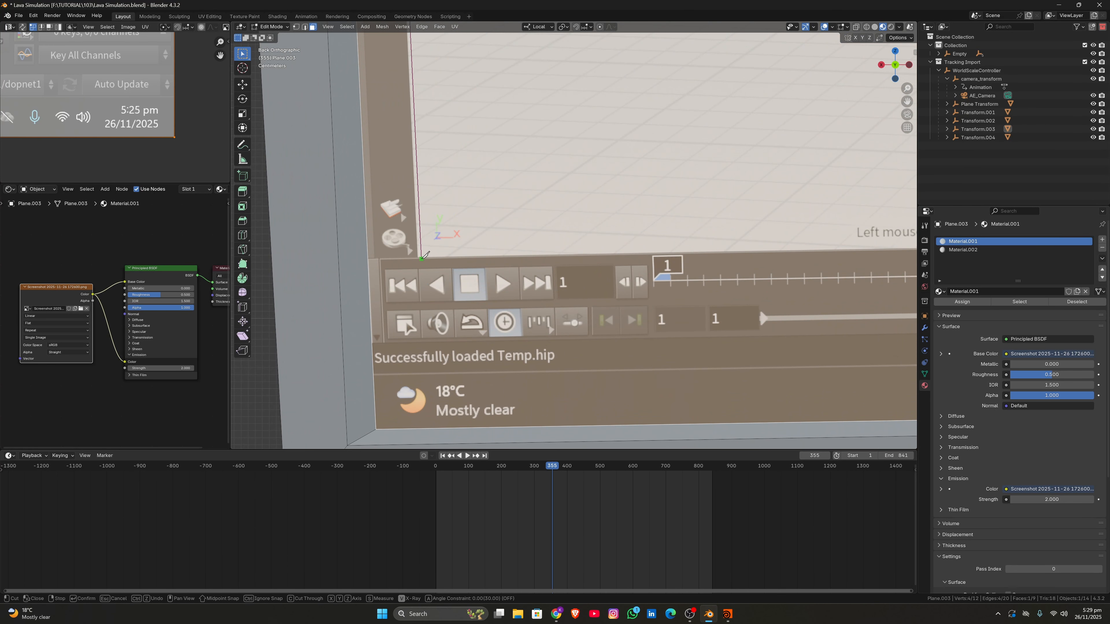
{"action": "left_click", "coordinate": [419, 258]}
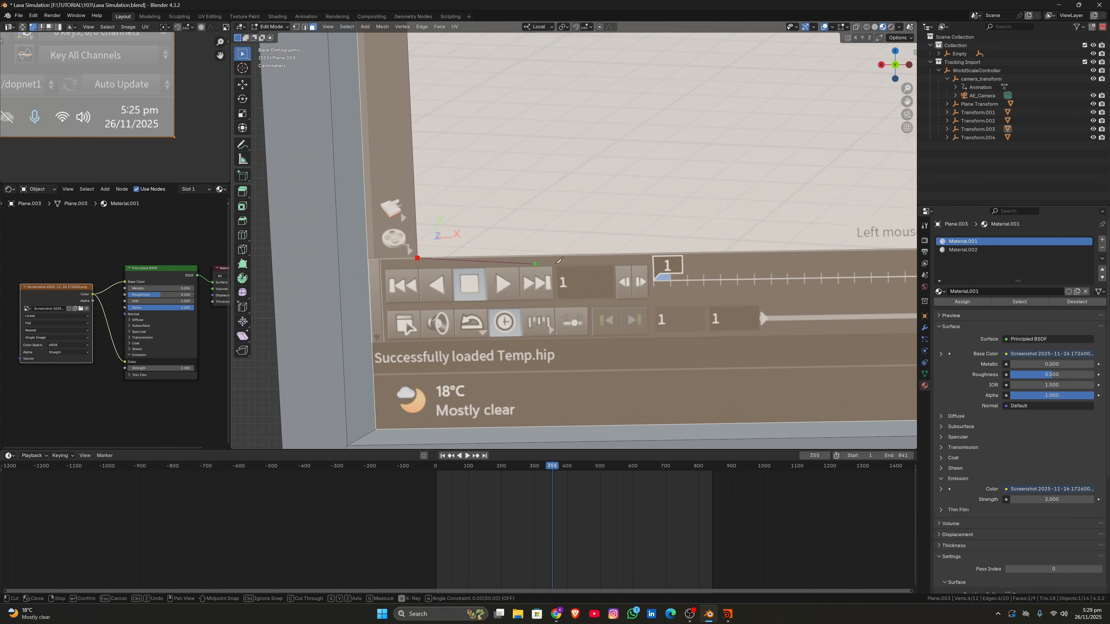
Continue the knife cut along the bottom edge of the Houdini viewport area to its lower-right corner
{"action": "scroll", "coordinate": [524, 263], "scroll_direction": "down", "scroll_amount": 4}
{"action": "scroll", "coordinate": [521, 320], "scroll_direction": "up", "scroll_amount": 5}
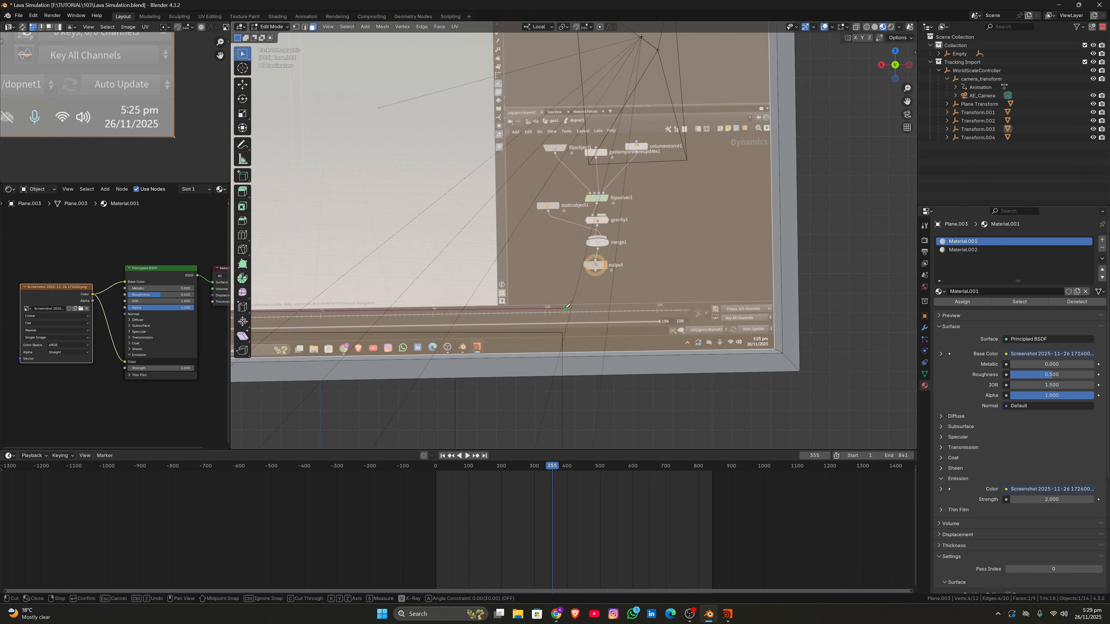
{"action": "scroll", "coordinate": [545, 310], "scroll_direction": "down", "scroll_amount": 3}
{"action": "scroll", "coordinate": [627, 372], "scroll_direction": "up", "scroll_amount": 6}
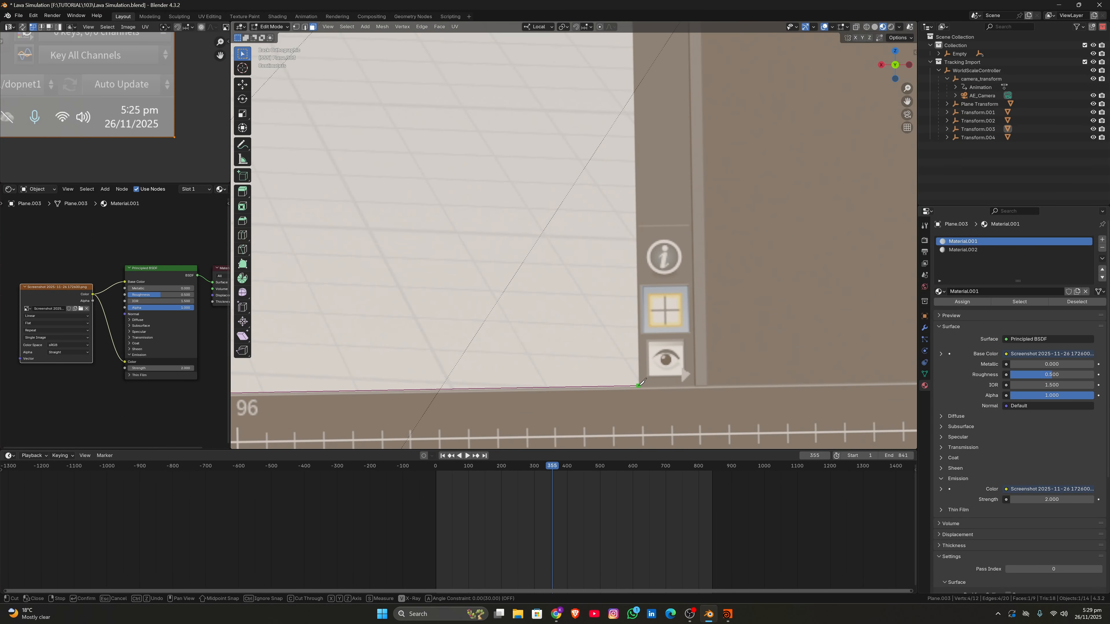
{"action": "left_click", "coordinate": [640, 385]}
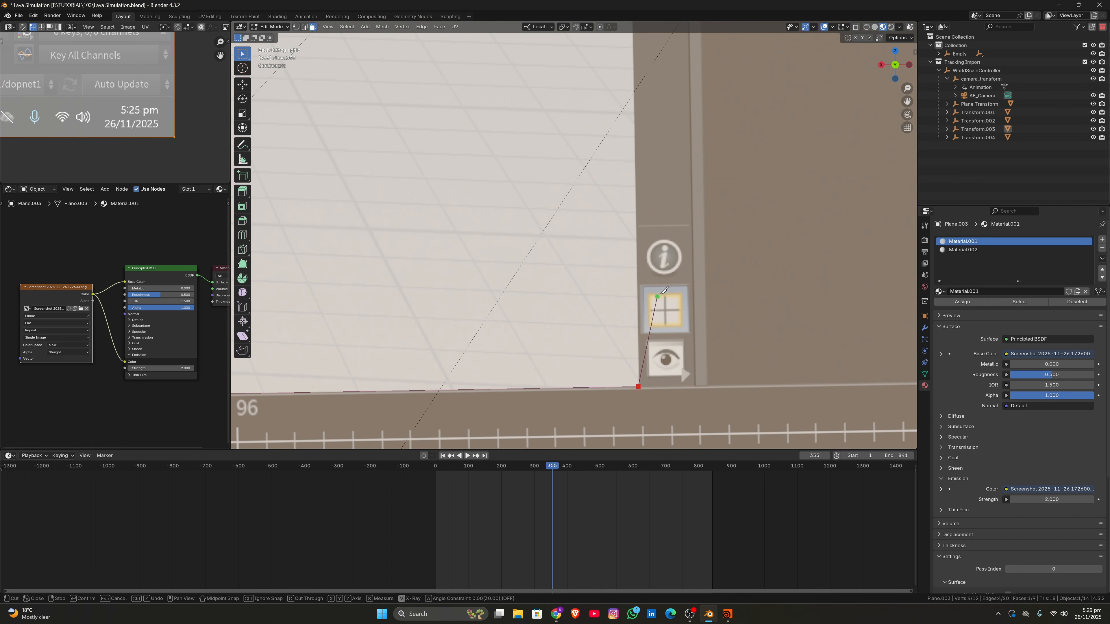
Extend the knife cut up the right edge of the Houdini viewport area to its upper-right corner
{"action": "scroll", "coordinate": [641, 384], "scroll_direction": "down", "scroll_amount": 4}
{"action": "scroll", "coordinate": [664, 212], "scroll_direction": "down", "scroll_amount": 5}
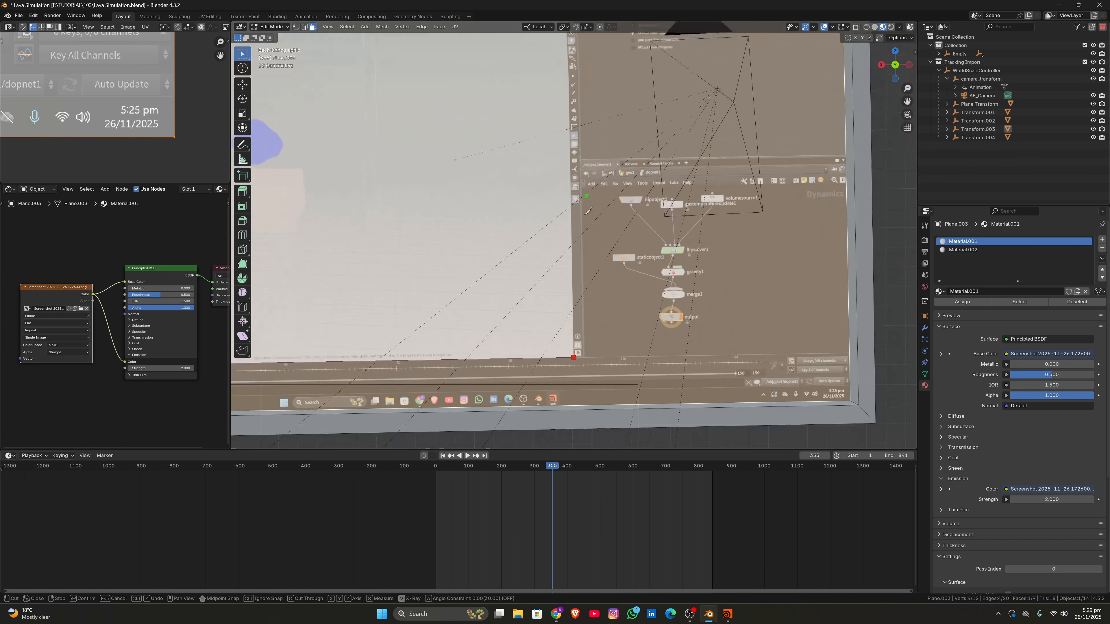
{"action": "scroll", "coordinate": [584, 220], "scroll_direction": "up", "scroll_amount": 5}
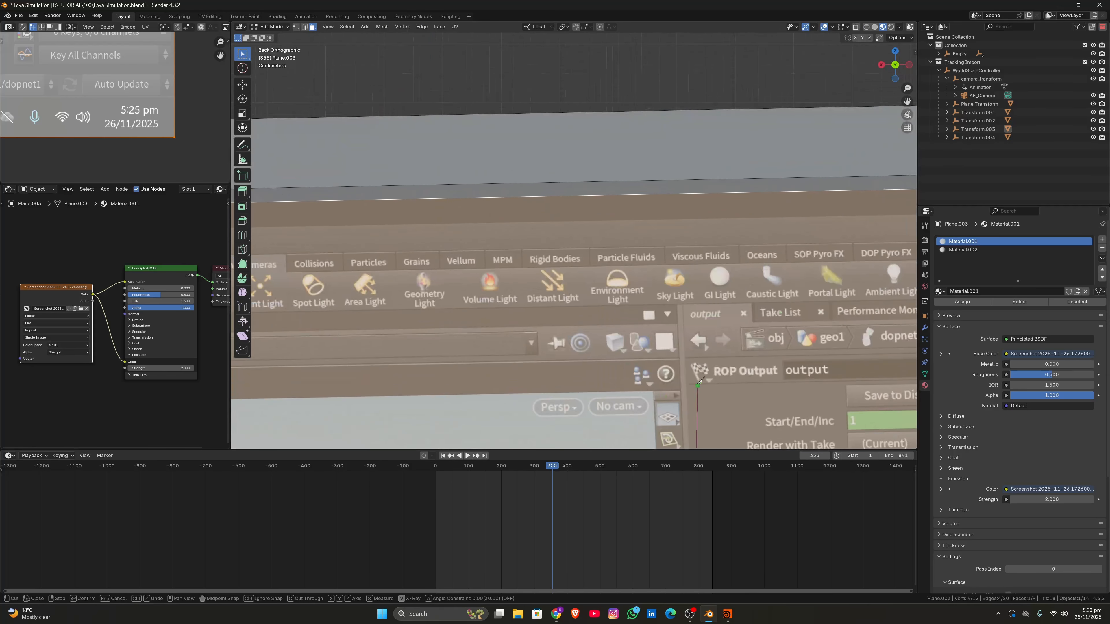
{"action": "scroll", "coordinate": [665, 216], "scroll_direction": "up", "scroll_amount": 3}
{"action": "scroll", "coordinate": [665, 216], "scroll_direction": "up", "scroll_amount": 4}
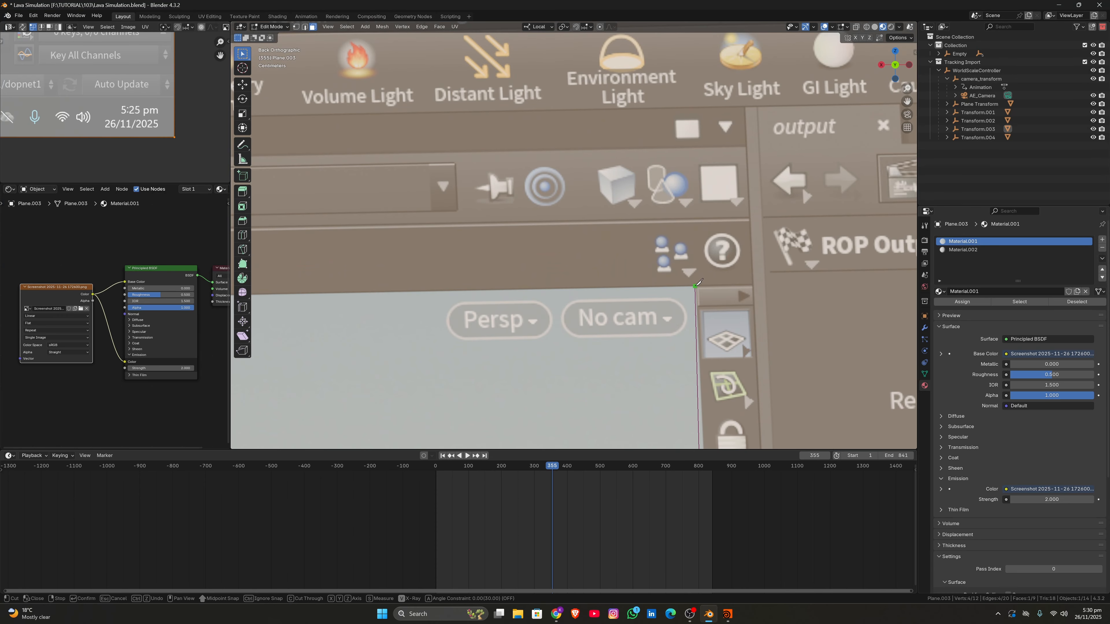
Close the knife cut along the viewport area's top edge at the starting corner and apply the cut
{"action": "scroll", "coordinate": [439, 293], "scroll_direction": "down", "scroll_amount": 4}
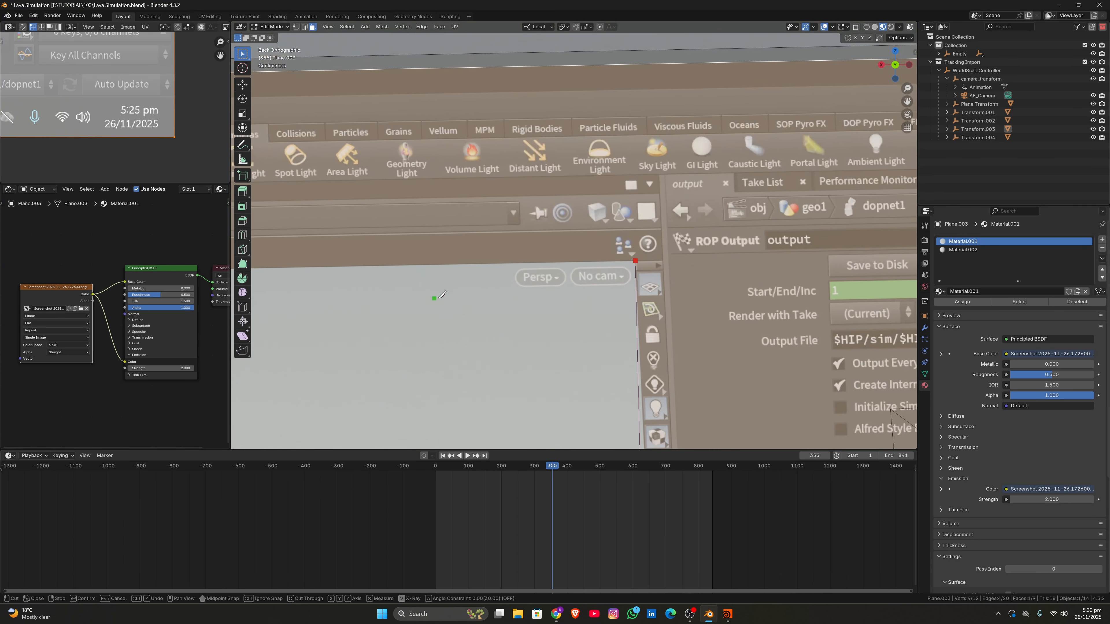
{"action": "scroll", "coordinate": [317, 318], "scroll_direction": "up", "scroll_amount": 4}
{"action": "scroll", "coordinate": [637, 322], "scroll_direction": "down", "scroll_amount": 4}
{"action": "scroll", "coordinate": [471, 323], "scroll_direction": "up", "scroll_amount": 4}
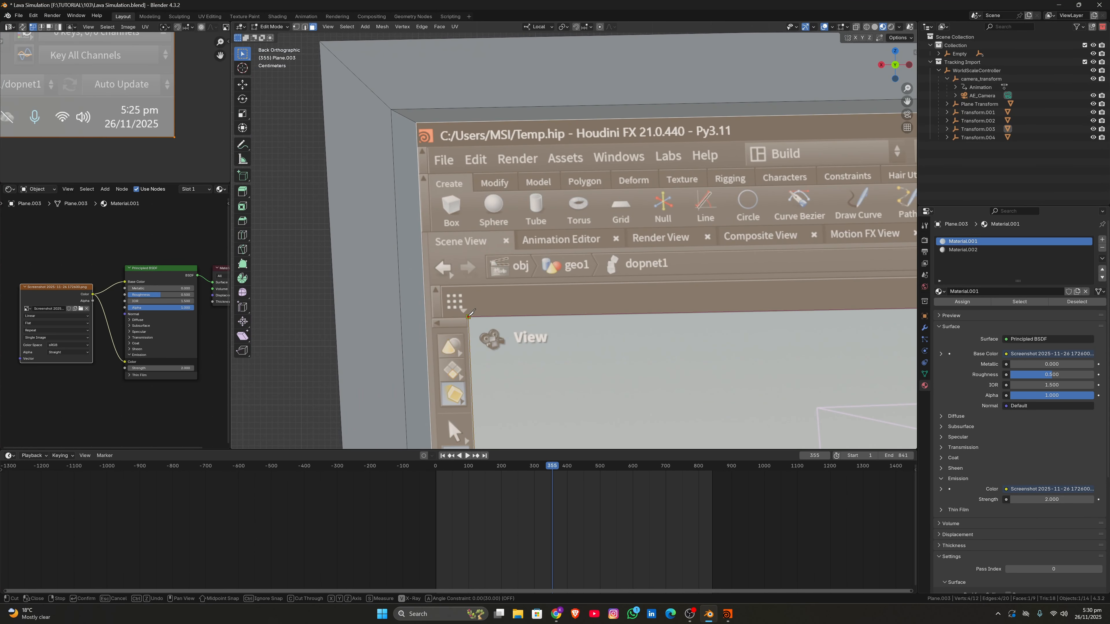
{"action": "key", "text": "Return"}
{"action": "scroll", "coordinate": [827, 313], "scroll_direction": "down", "scroll_amount": 5}
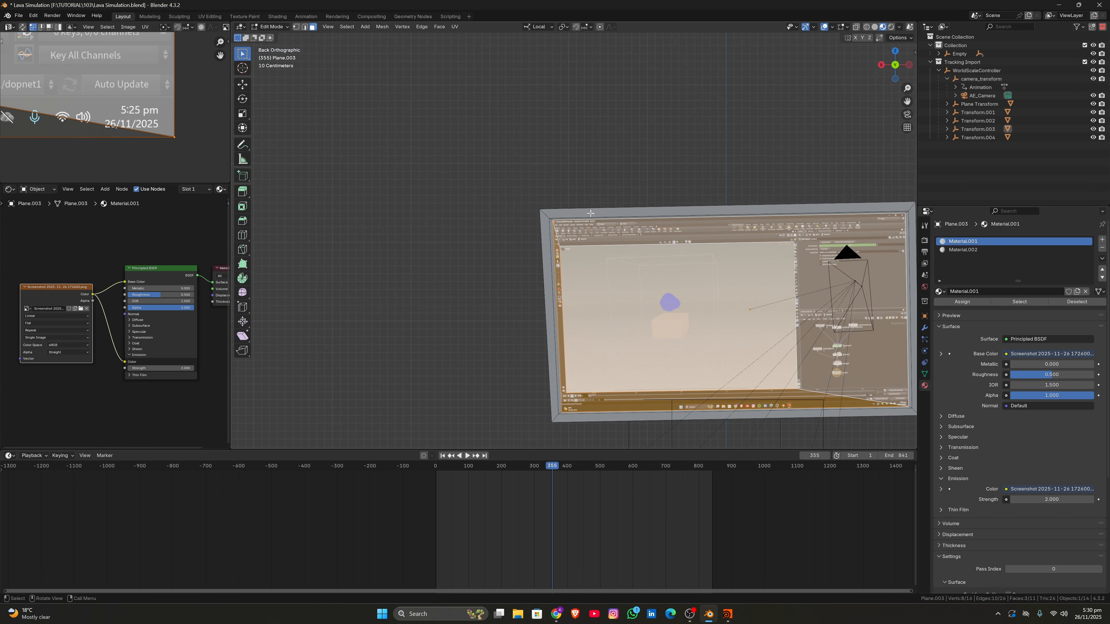
Extrude the cut-out viewport face about 1.14 m back behind the monitor and switch to solid shading
{"action": "left_click", "coordinate": [687, 312]}
{"action": "middle_click_drag", "start_coordinate": [692, 309], "coordinate": [643, 321]}
{"action": "scroll", "coordinate": [633, 321], "scroll_direction": "down", "scroll_amount": 5}
{"action": "key", "text": "e"}
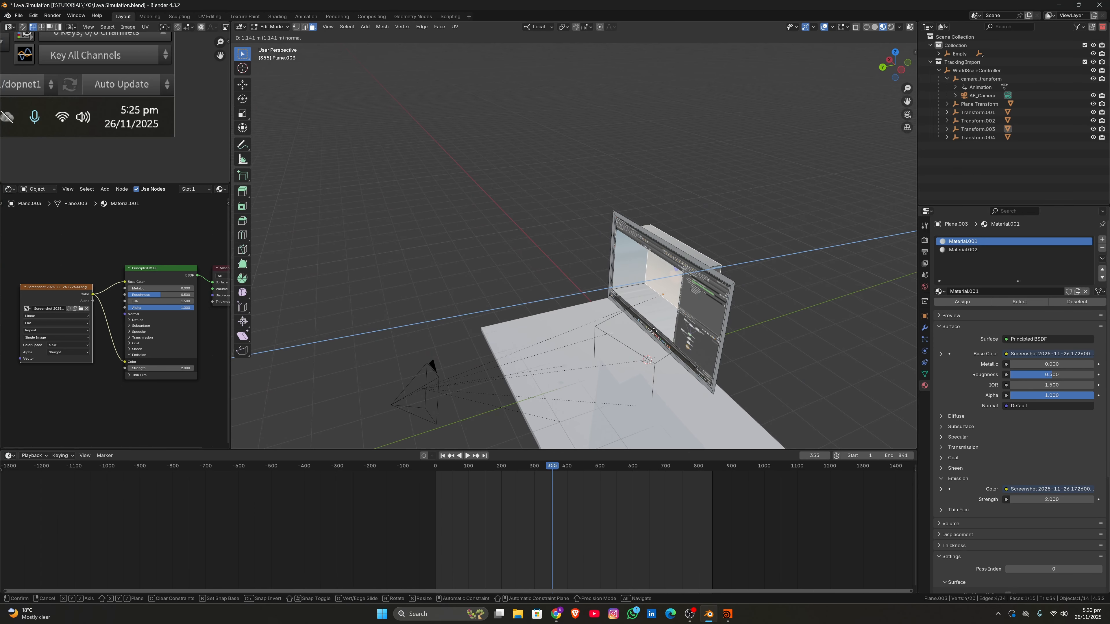
{"action": "left_click", "coordinate": [713, 188]}
{"action": "left_click", "coordinate": [875, 30]}
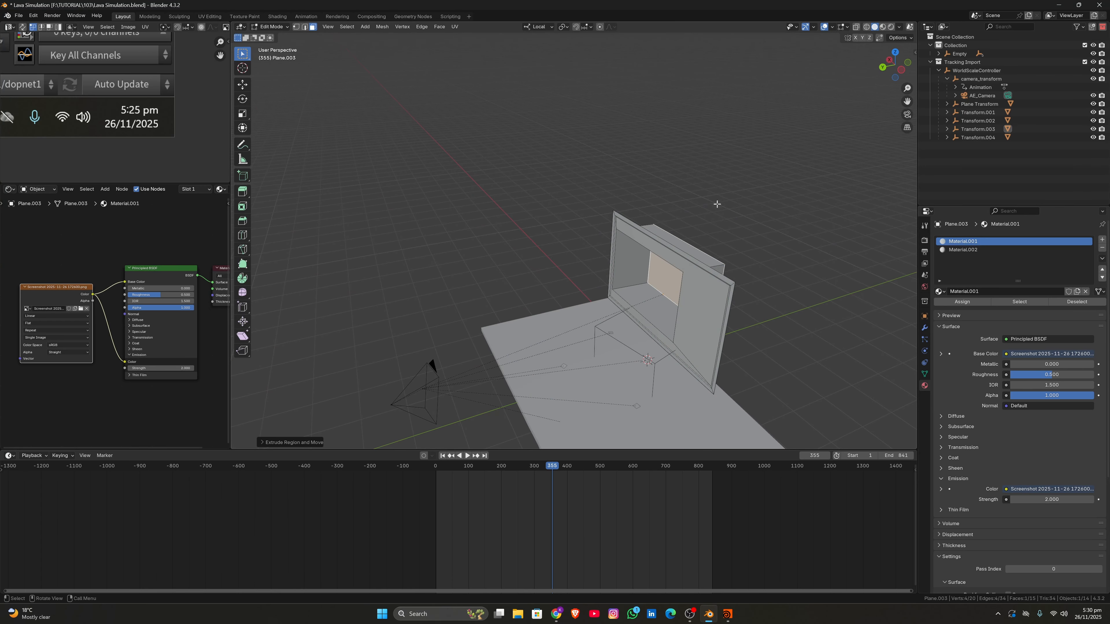
Adjust the recess depth by moving its extruded back face along the local Z axis
{"action": "mouse_move", "coordinate": [716, 205]}
{"action": "middle_mouse_down"}
{"action": "mouse_move", "coordinate": [659, 199]}
{"action": "mouse_move", "coordinate": [778, 183]}
{"action": "mouse_move", "coordinate": [830, 199]}
{"action": "mouse_move", "coordinate": [712, 285]}
{"action": "mouse_move", "coordinate": [580, 314]}
{"action": "mouse_move", "coordinate": [490, 437]}
{"action": "mouse_move", "coordinate": [342, 273]}
{"action": "mouse_move", "coordinate": [657, 187]}
{"action": "middle_mouse_up"}
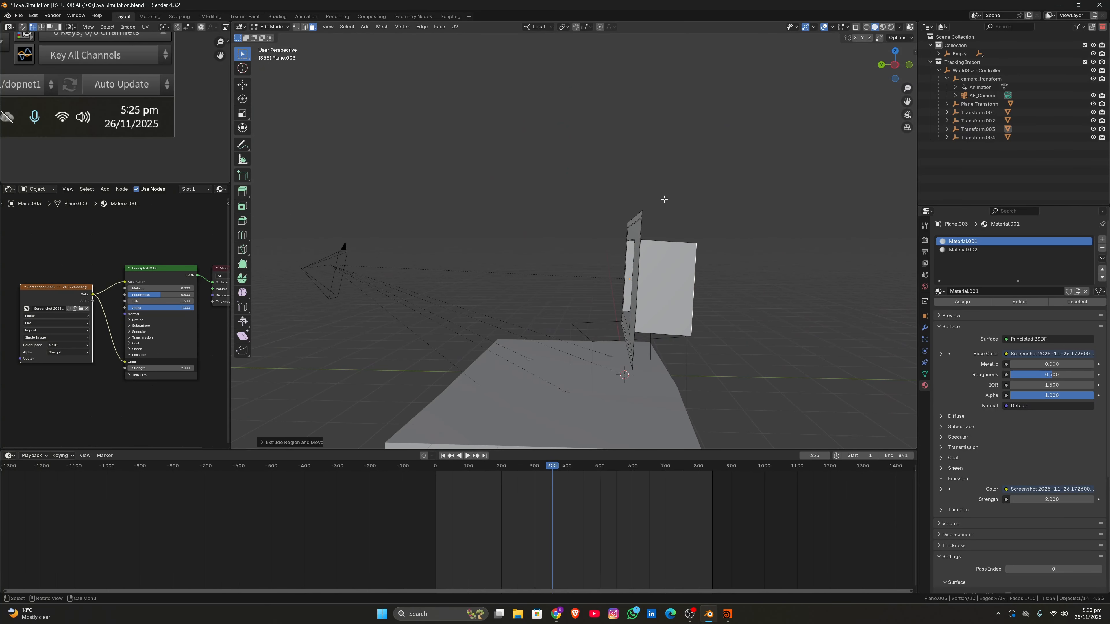
{"action": "key", "text": "g"}
{"action": "key", "text": "y"}
{"action": "key", "text": "x"}
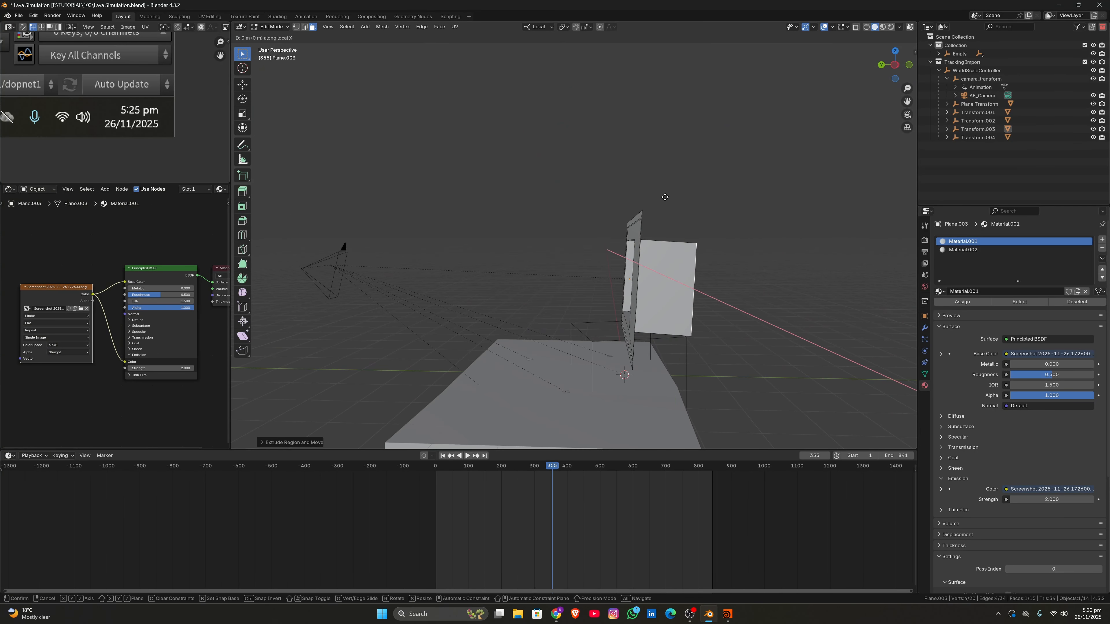
{"action": "key", "text": "z"}
{"action": "left_click", "coordinate": [675, 198]}
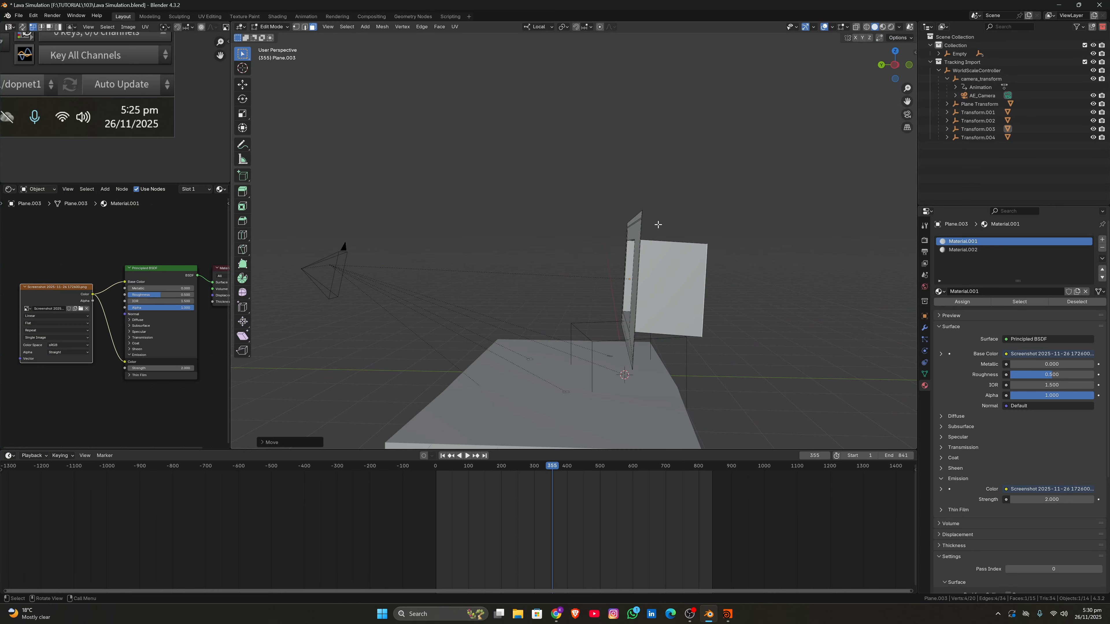
{"action": "middle_click_drag", "start_coordinate": [551, 290], "coordinate": [600, 329]}
{"action": "key", "text": "g"}
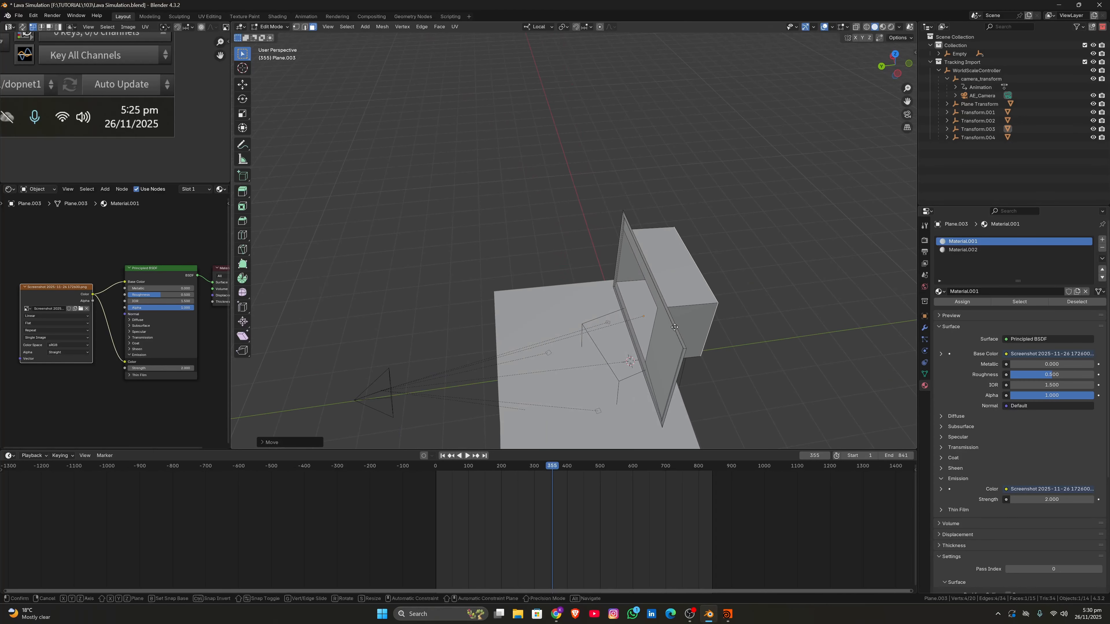
{"action": "key", "text": "z"}
{"action": "left_click", "coordinate": [666, 323]}
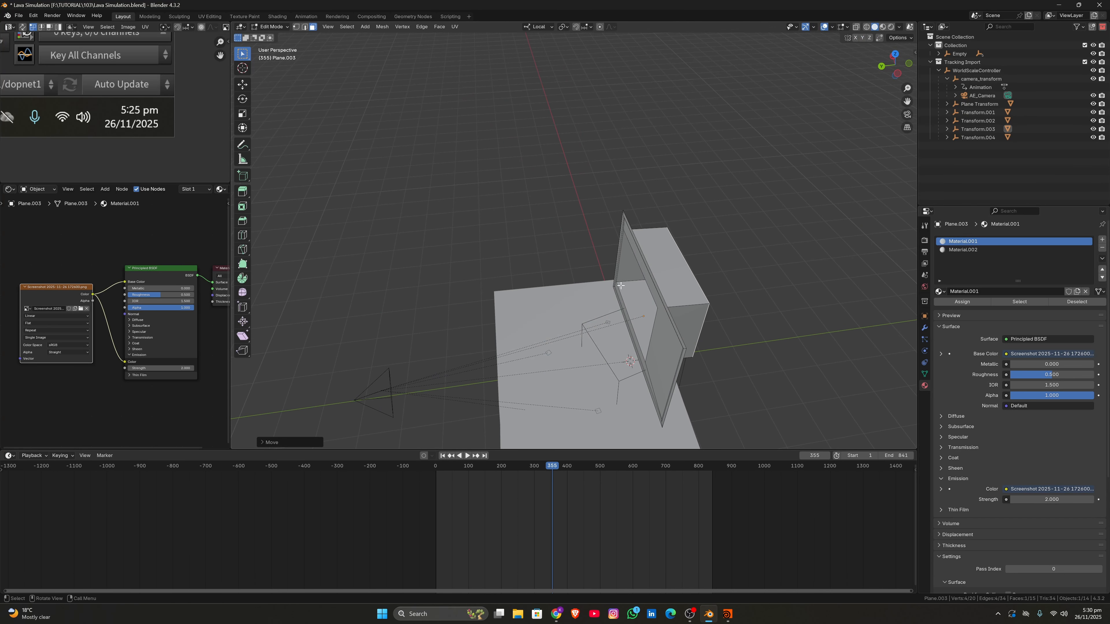
Return to Object Mode and show the scene through the camera with material preview shading
{"action": "key", "text": "Tab"}
{"action": "left_click", "coordinate": [907, 115]}
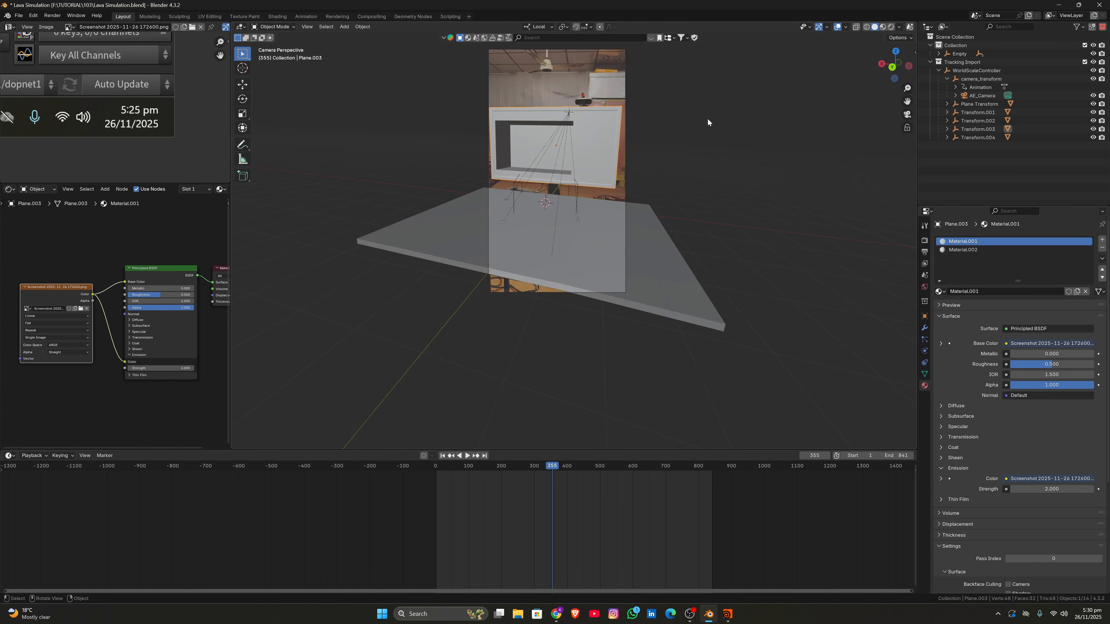
{"action": "scroll", "coordinate": [503, 109], "scroll_direction": "up", "scroll_amount": 2}
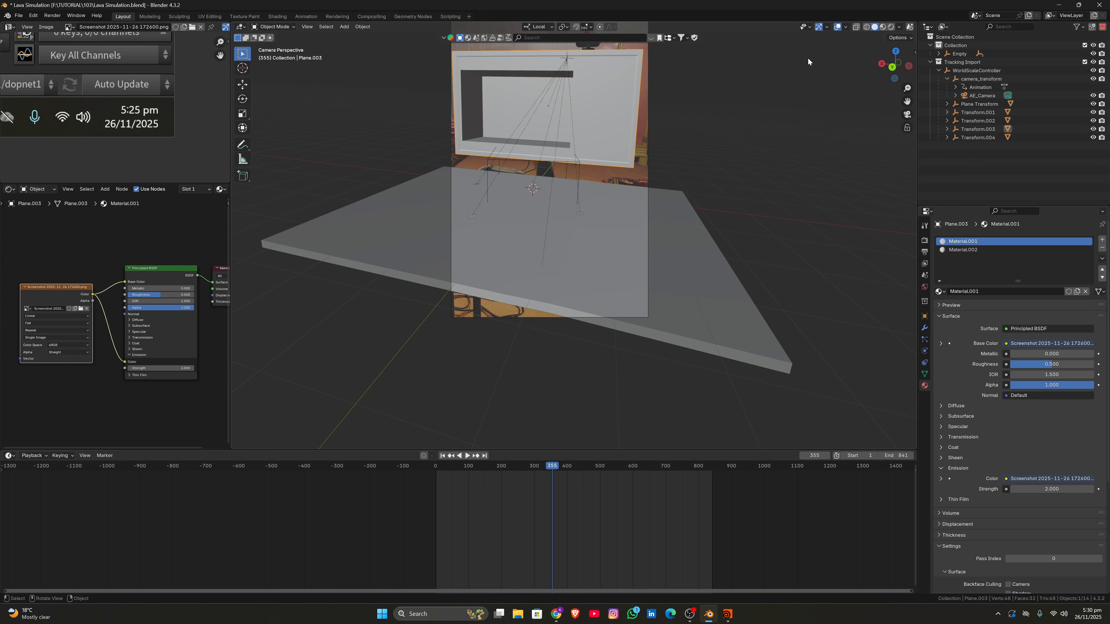
{"action": "left_click", "coordinate": [883, 27]}
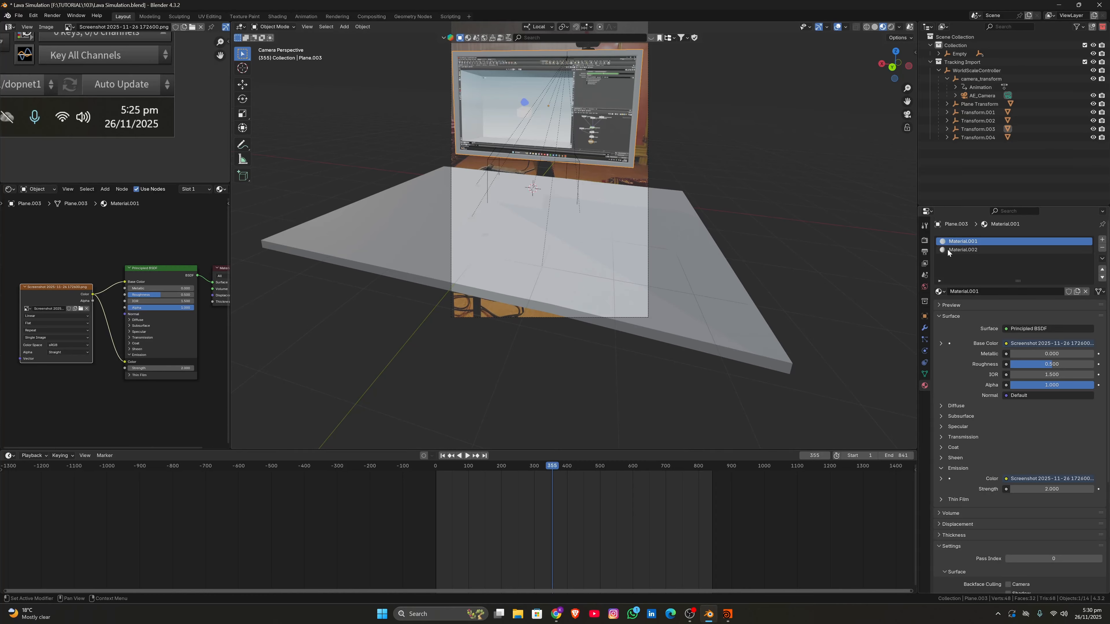
Change the surface shader of Material.002 on the monitor plane to Holdout
{"action": "left_click", "coordinate": [974, 250]}
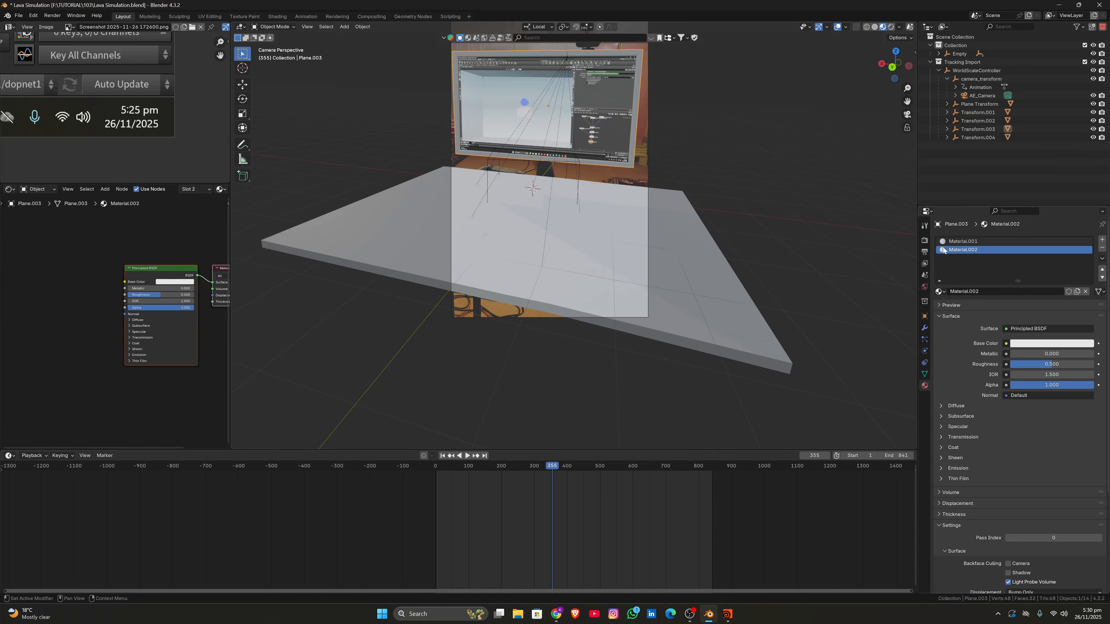
{"action": "left_click", "coordinate": [1026, 329]}
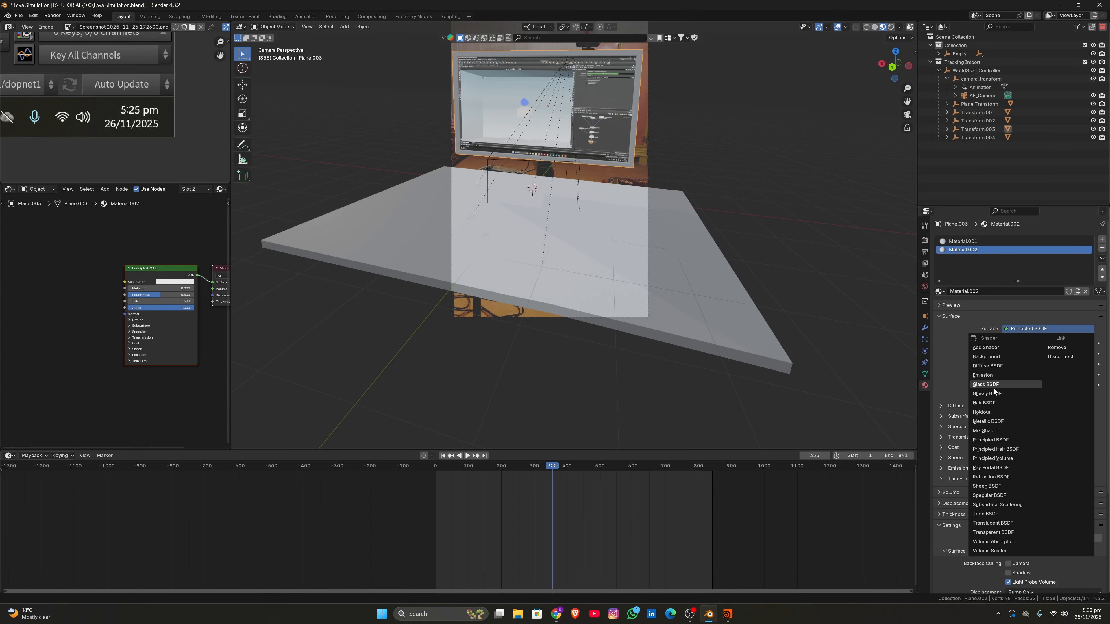
{"action": "left_click", "coordinate": [987, 412]}
Check the monitor's holdout frame against the footage up close, and again at frame 400
{"action": "left_click", "coordinate": [724, 116]}
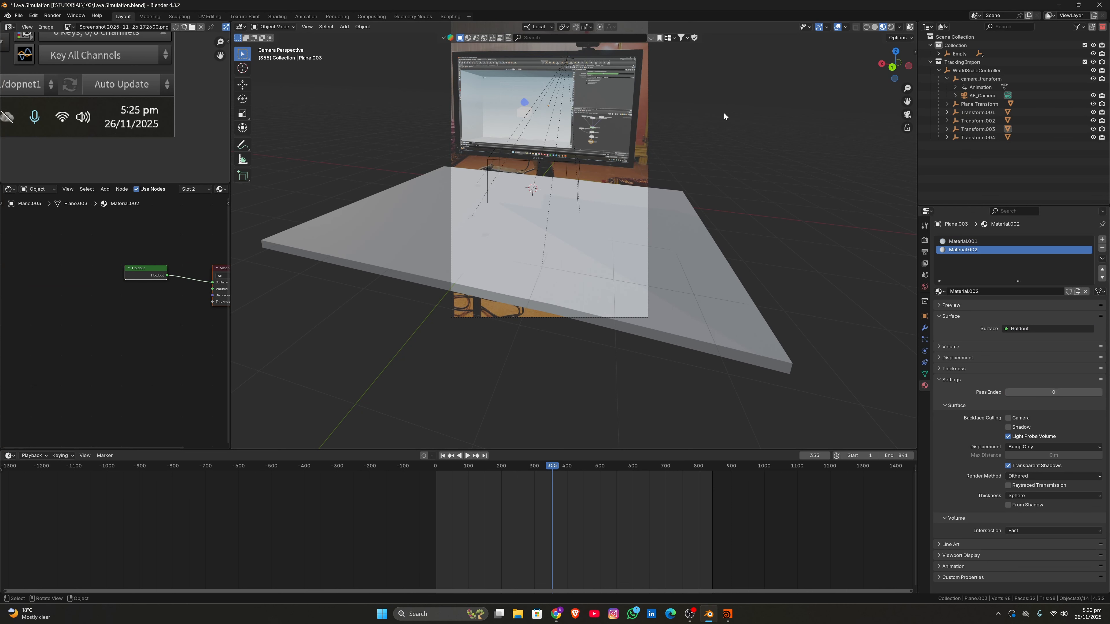
{"action": "scroll", "coordinate": [628, 170], "scroll_direction": "up", "scroll_amount": 5}
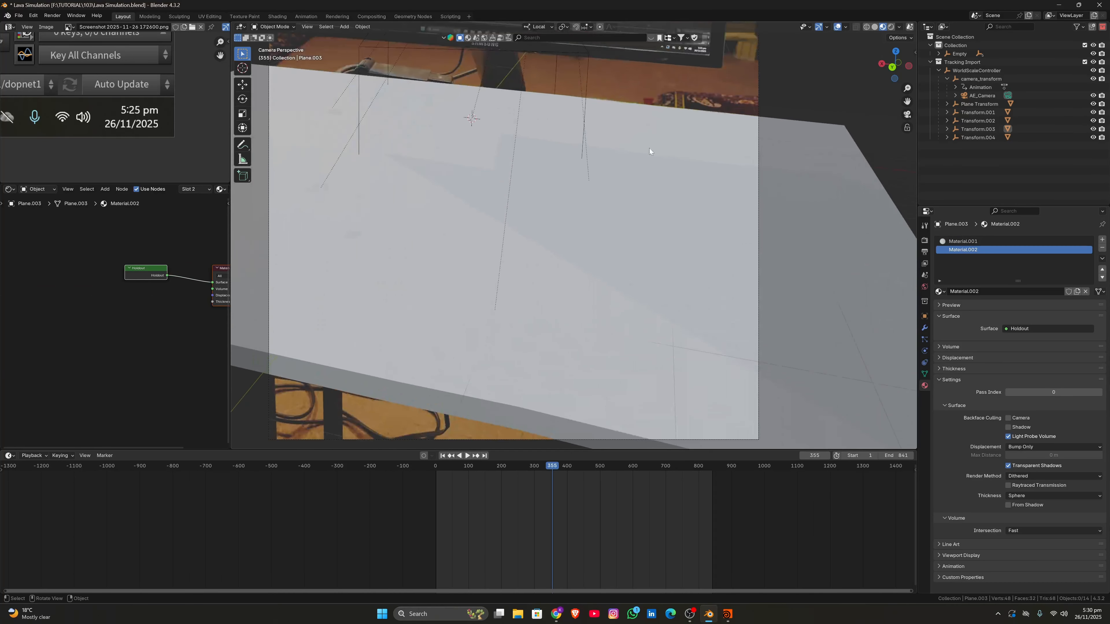
{"action": "left_click", "coordinate": [718, 61]}
{"action": "left_click", "coordinate": [717, 76]}
{"action": "left_click", "coordinate": [718, 60]}
{"action": "scroll", "coordinate": [719, 64], "scroll_direction": "down", "scroll_amount": 5}
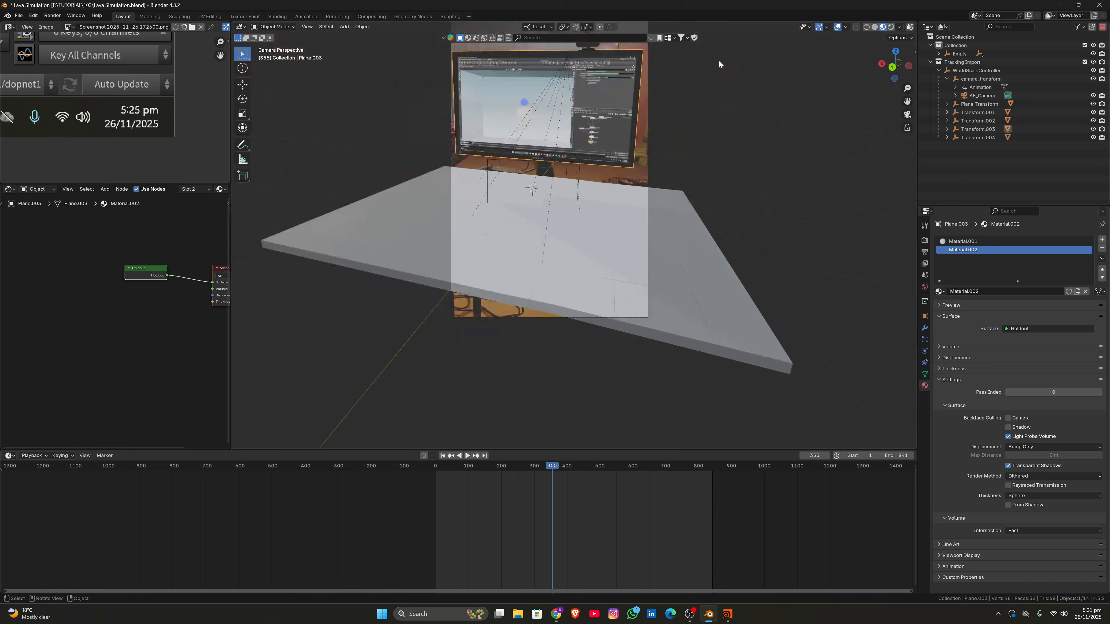
{"action": "left_click", "coordinate": [701, 86]}
{"action": "left_click_drag", "start_coordinate": [518, 465], "coordinate": [570, 483]}
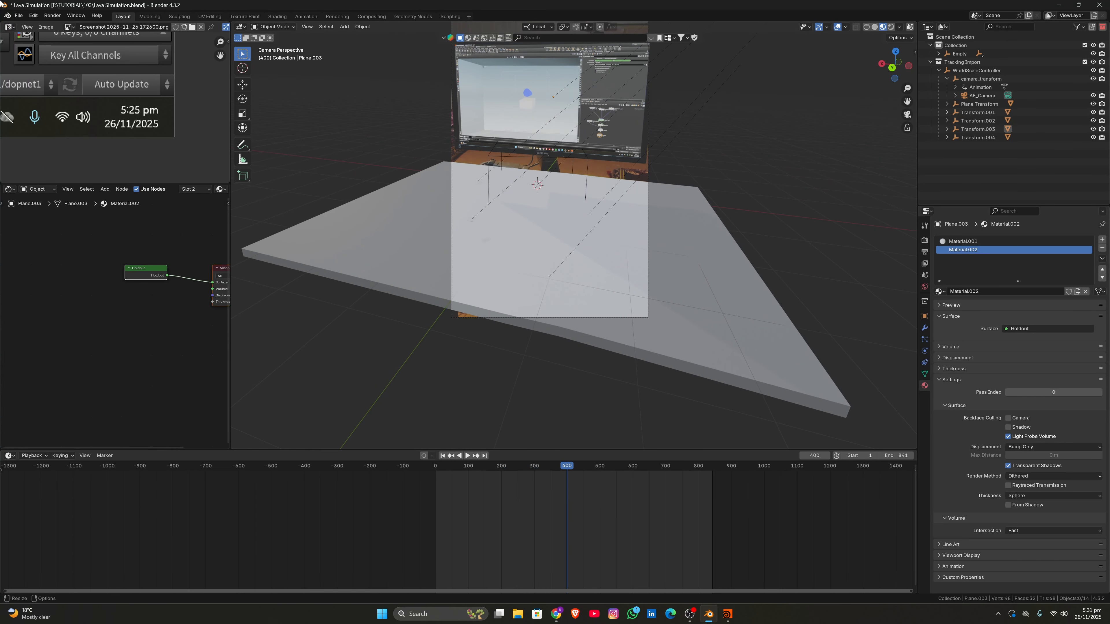
Save the Lava Simulation.blend file
{"action": "left_click", "coordinate": [18, 16]}
{"action": "left_click", "coordinate": [32, 69]}
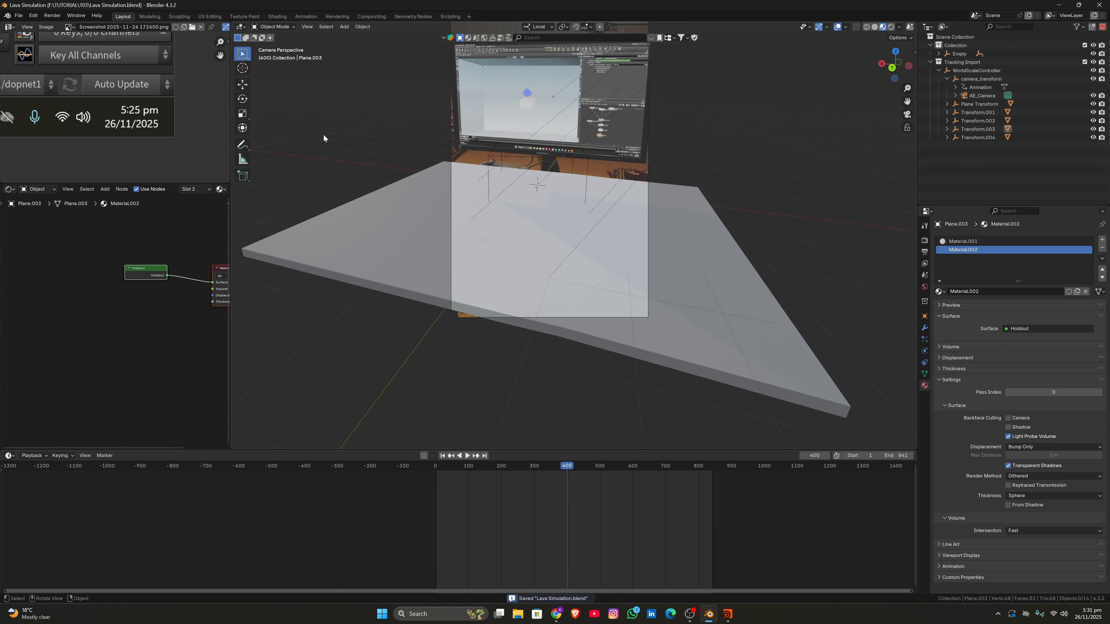
Select the recessed monitor plane and the desk plane together in the viewport
{"action": "scroll", "coordinate": [606, 200], "scroll_direction": "down", "scroll_amount": 2}
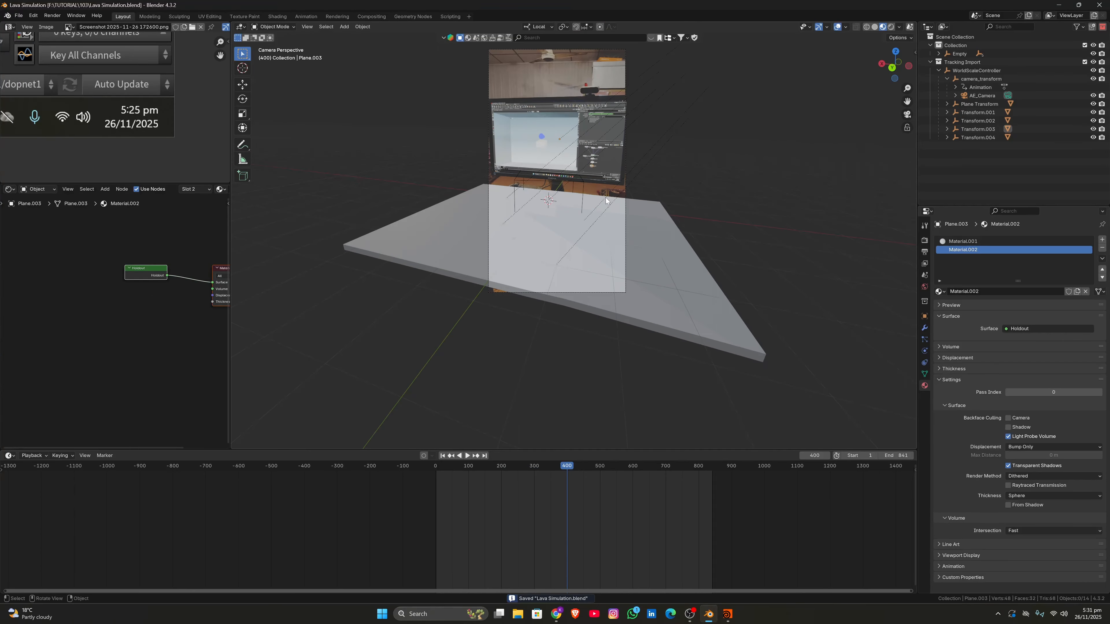
{"action": "left_click", "coordinate": [547, 231]}
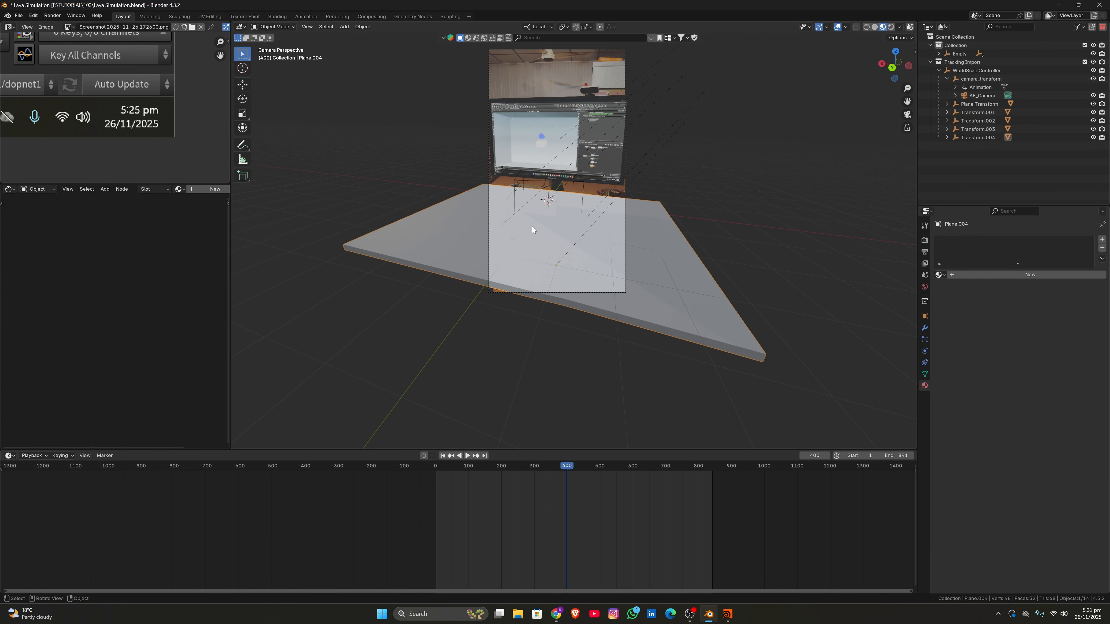
{"action": "middle_click_drag", "start_coordinate": [529, 226], "coordinate": [595, 249]}
{"action": "scroll", "coordinate": [570, 242], "scroll_direction": "up", "scroll_amount": 4}
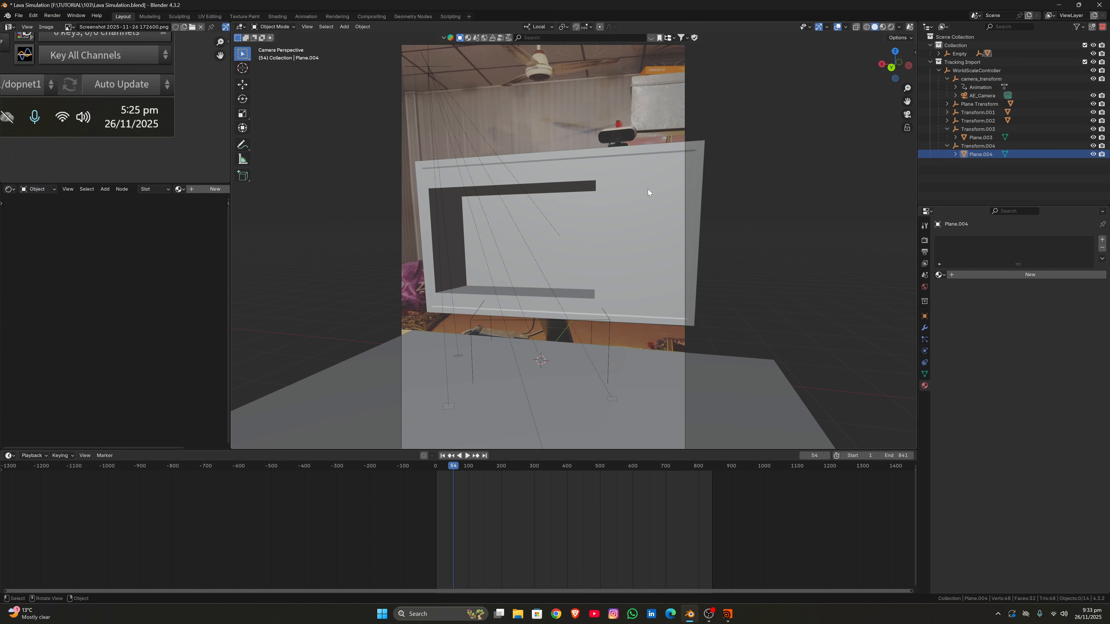
{"action": "left_click", "coordinate": [624, 162]}
{"action": "middle_click_drag", "start_coordinate": [676, 166], "coordinate": [681, 246]}
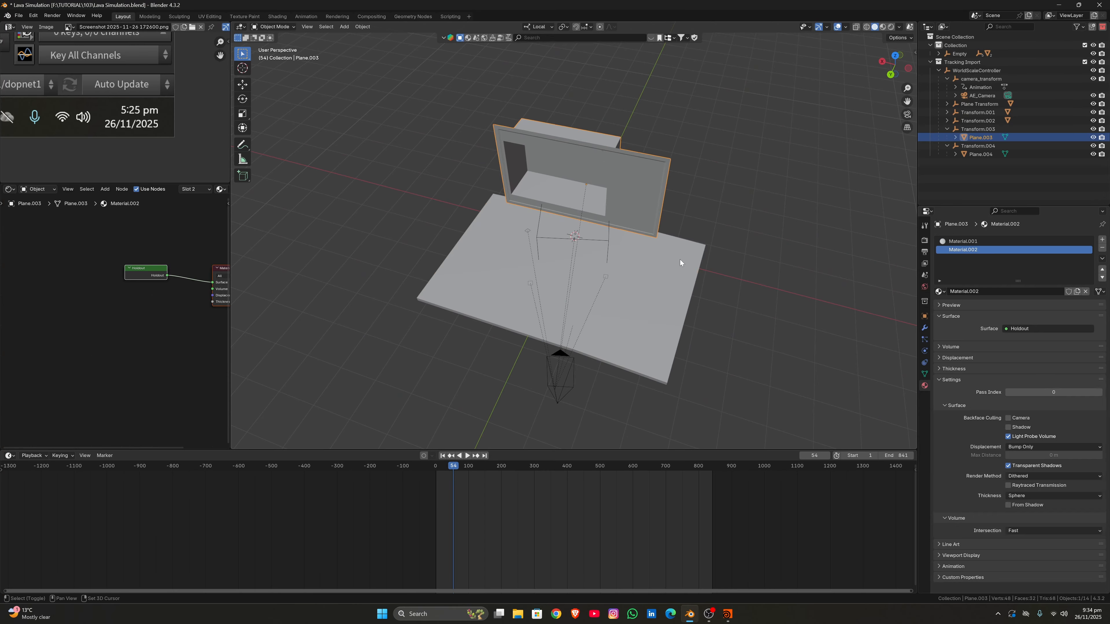
{"action": "left_click", "coordinate": [680, 260], "text": "shift"}
Export the scene as an Alembic file named Collider.abc in F:\TUTORIAL\103, keeping the default export options
{"action": "left_click", "coordinate": [20, 16]}
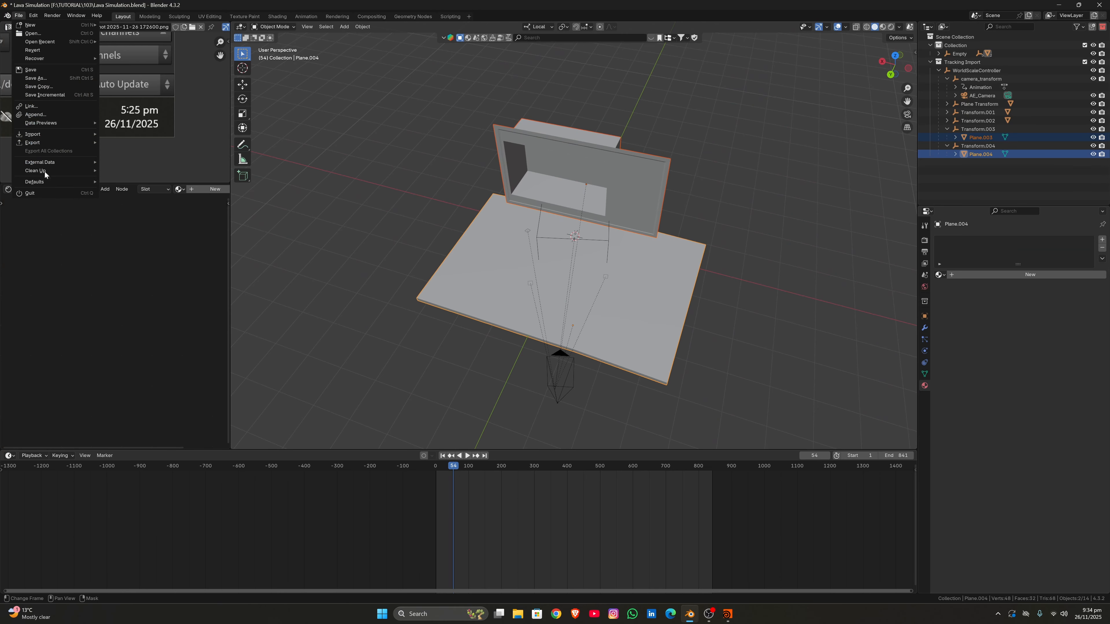
{"action": "mouse_move", "coordinate": [48, 142]}
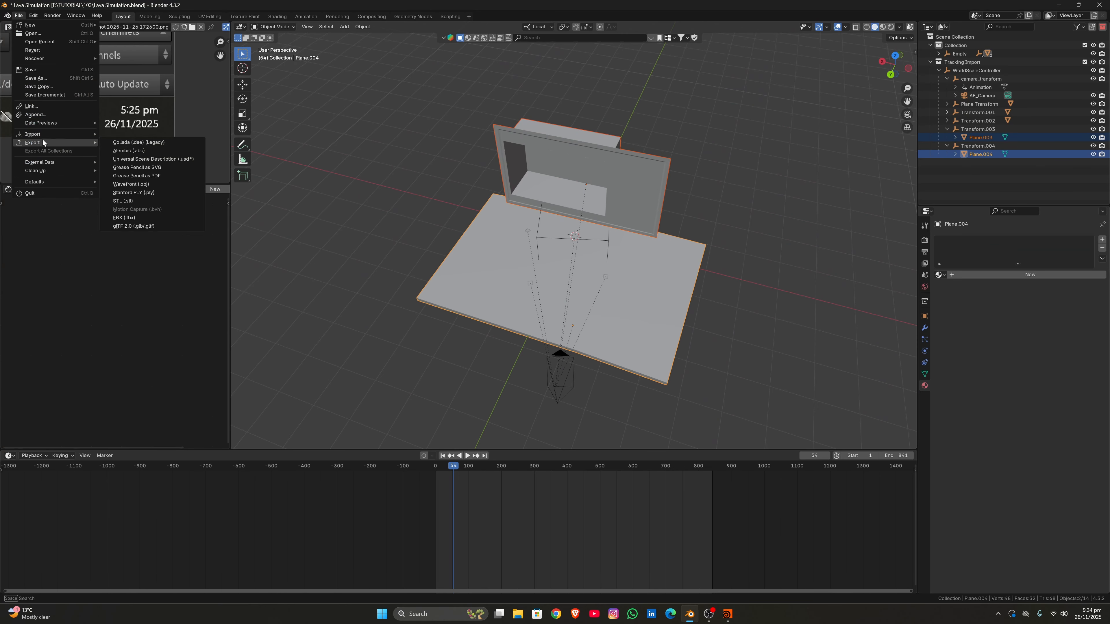
{"action": "left_click", "coordinate": [153, 151]}
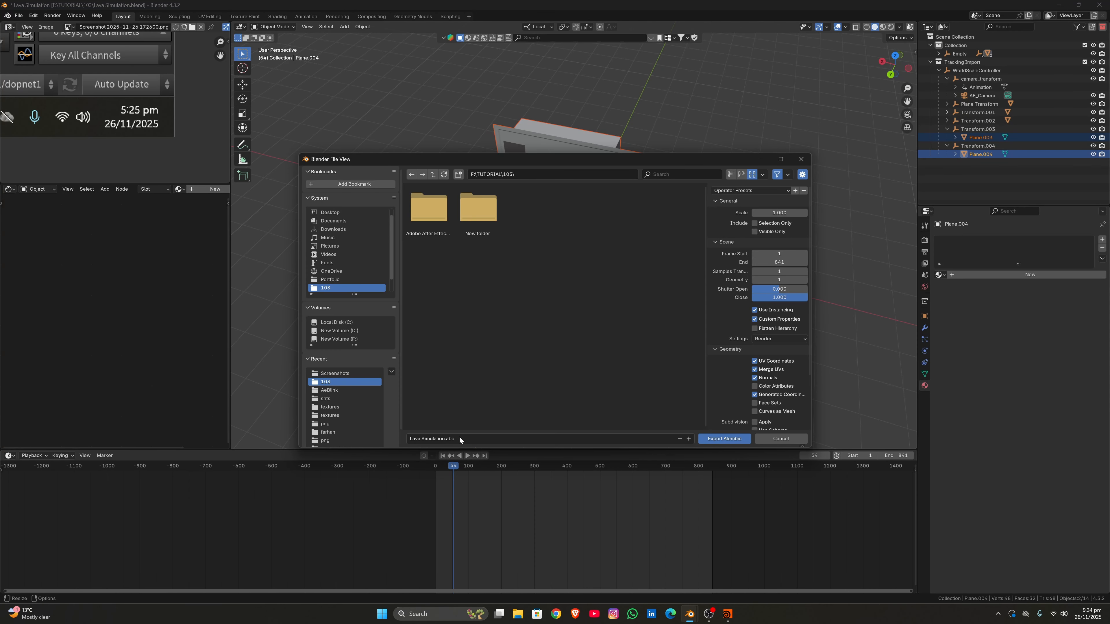
{"action": "left_click", "coordinate": [408, 439]}
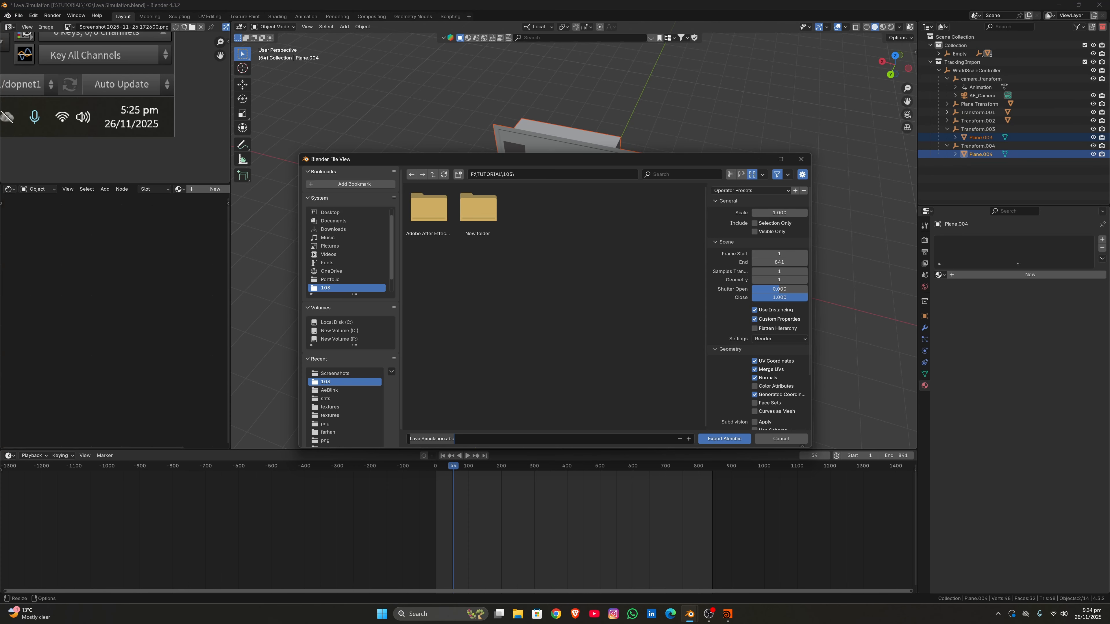
{"action": "type", "text": "collider"}
{"action": "key", "text": "Return"}
{"action": "scroll", "coordinate": [765, 345], "scroll_direction": "down", "scroll_amount": 4}
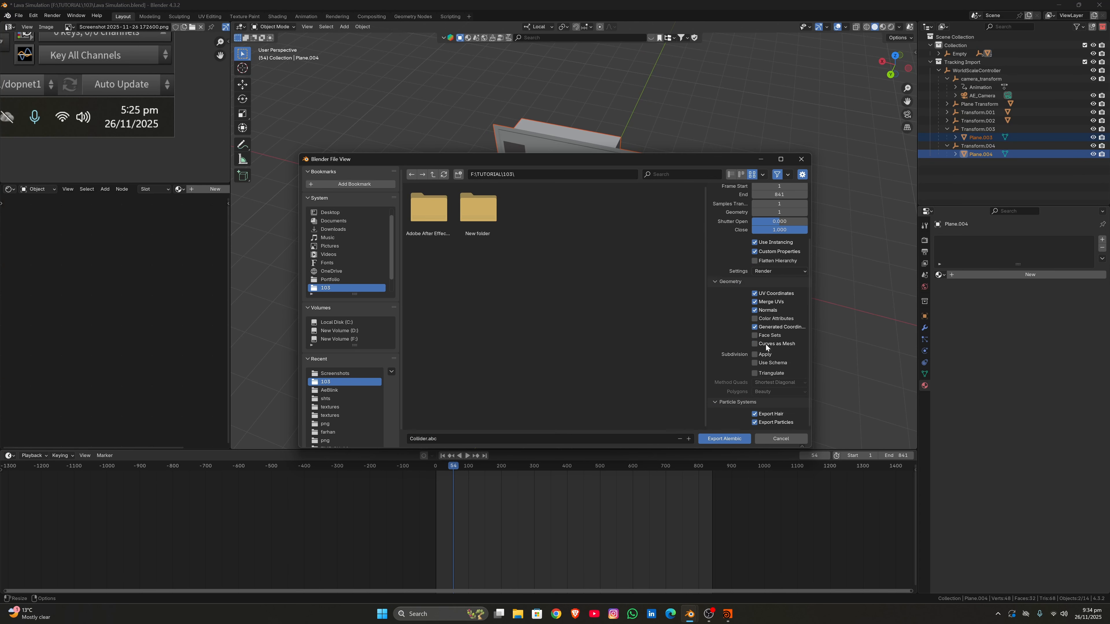
{"action": "left_click", "coordinate": [722, 439]}
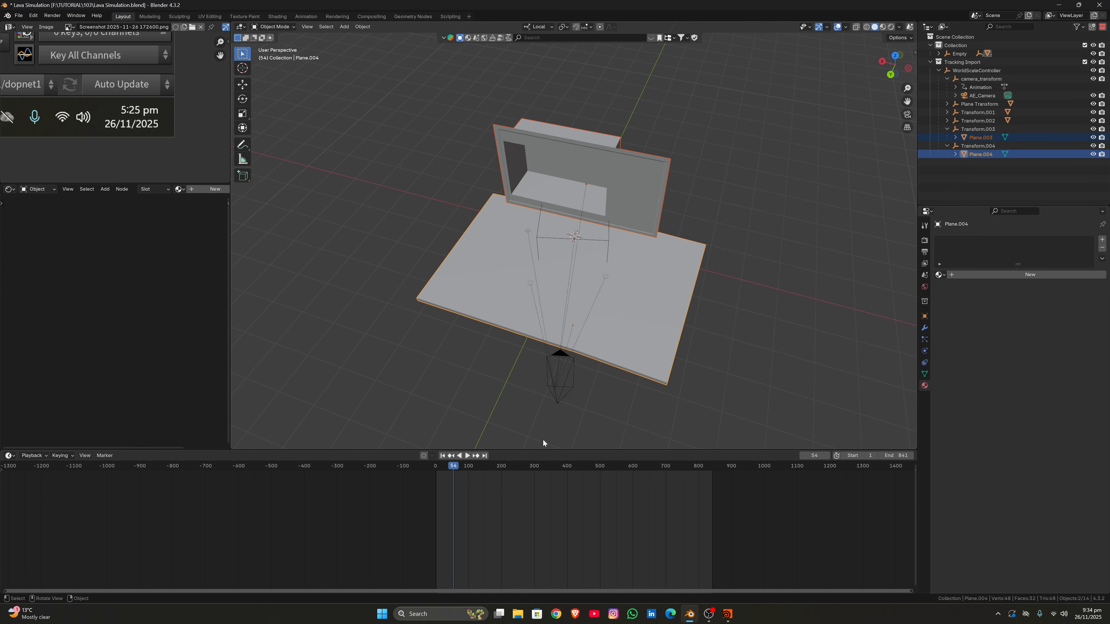
Open the scene's output format settings, switch to Houdini and set the global animation rate to 59.94 FPS
{"action": "left_click", "coordinate": [924, 252]}
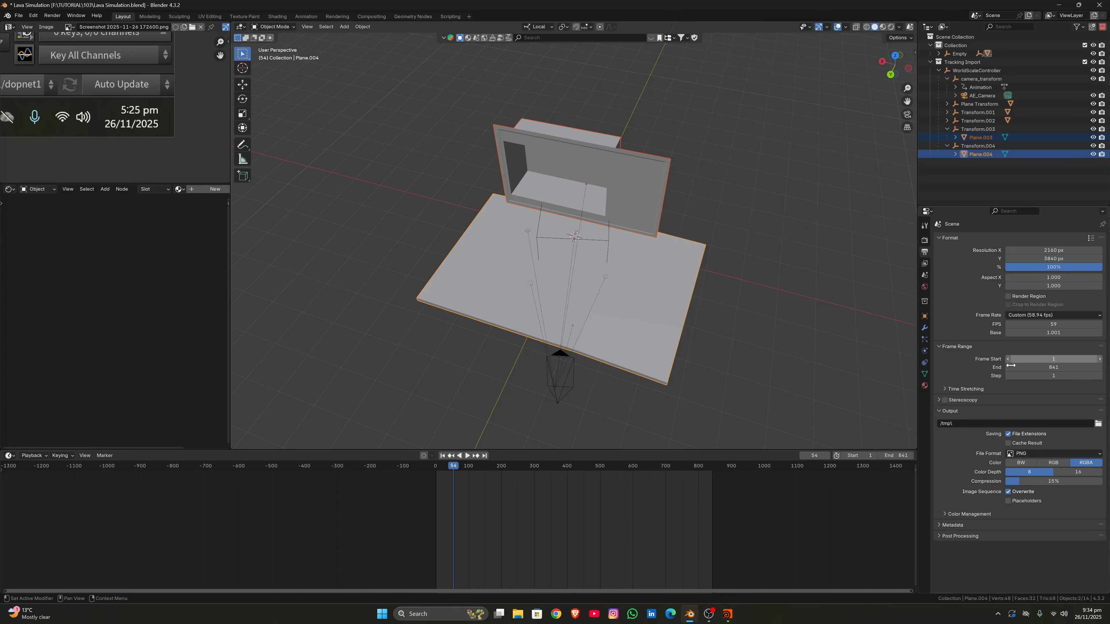
{"action": "left_click", "coordinate": [729, 613]}
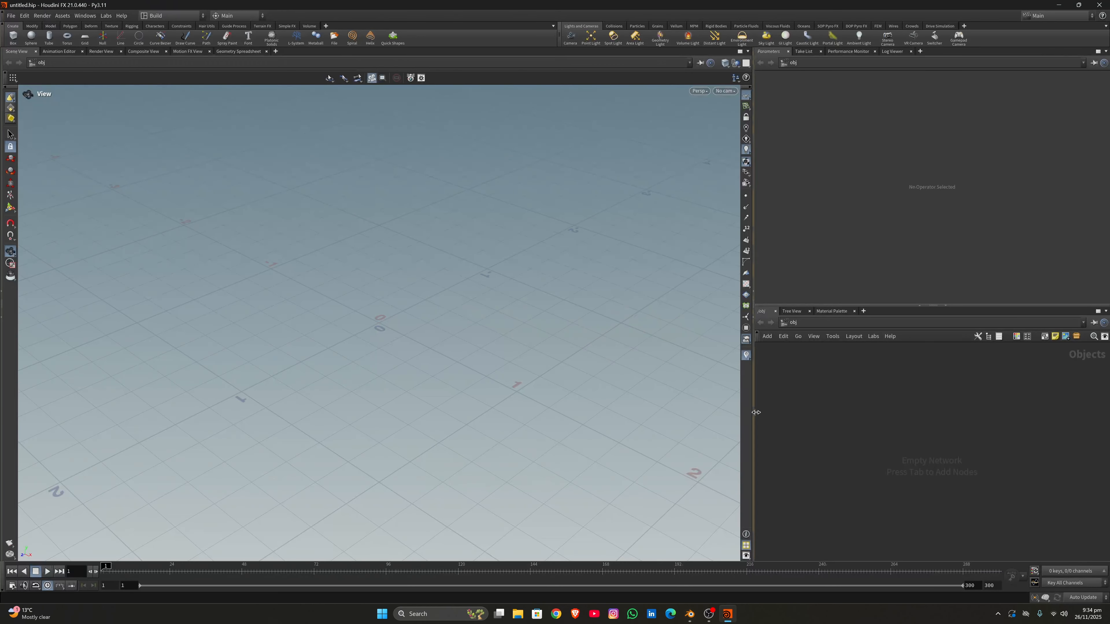
{"action": "left_click", "coordinate": [12, 586]}
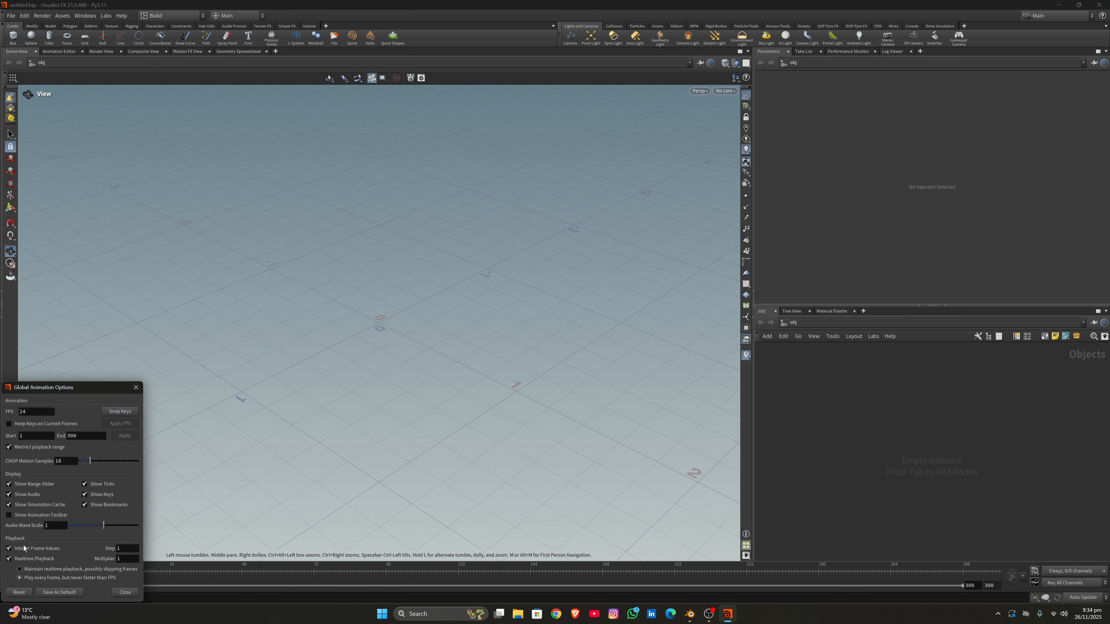
{"action": "left_click_drag", "start_coordinate": [44, 388], "coordinate": [306, 294]}
{"action": "left_click", "coordinate": [1091, 523]}
{"action": "left_click", "coordinate": [275, 316]}
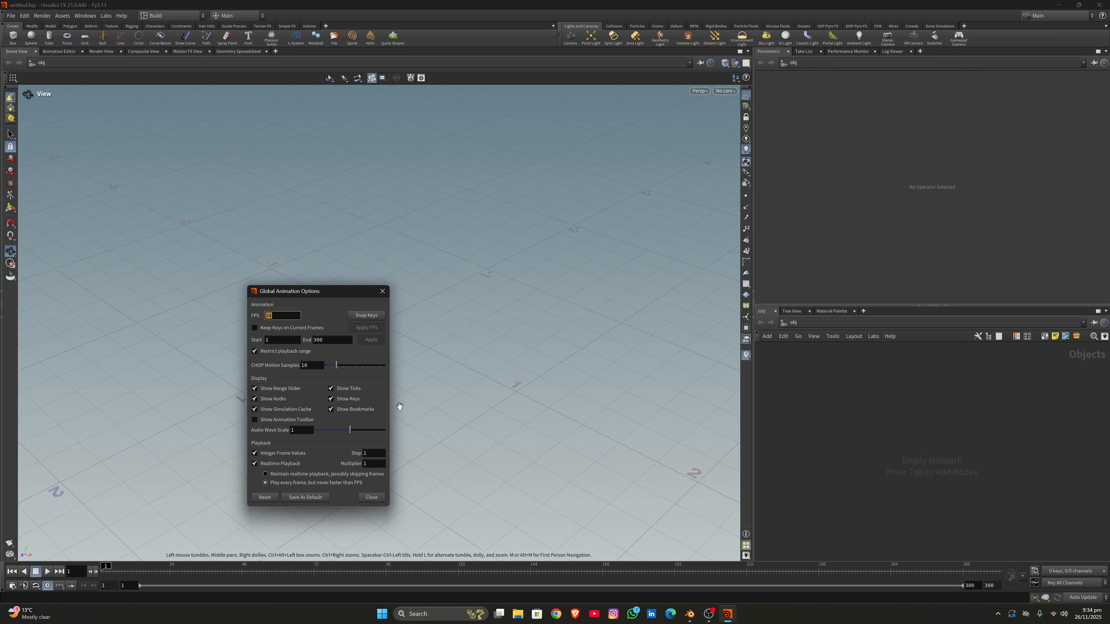
{"action": "type", "text": "59.9"}
{"action": "left_click_drag", "start_coordinate": [304, 291], "coordinate": [344, 273]}
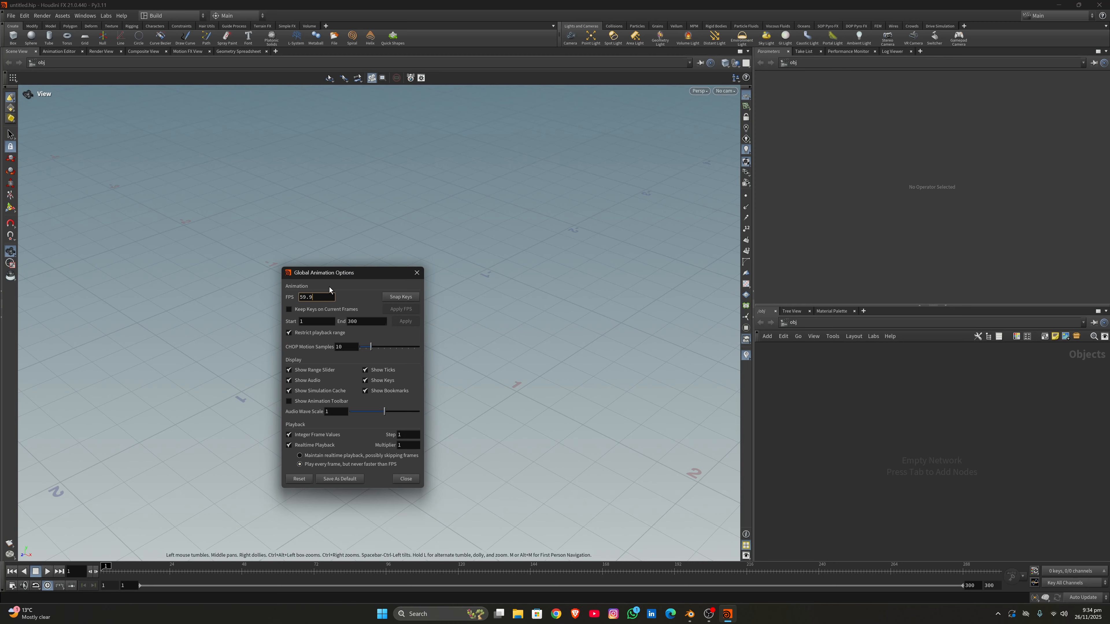
{"action": "key", "text": "Return"}
{"action": "left_click", "coordinate": [415, 273]}
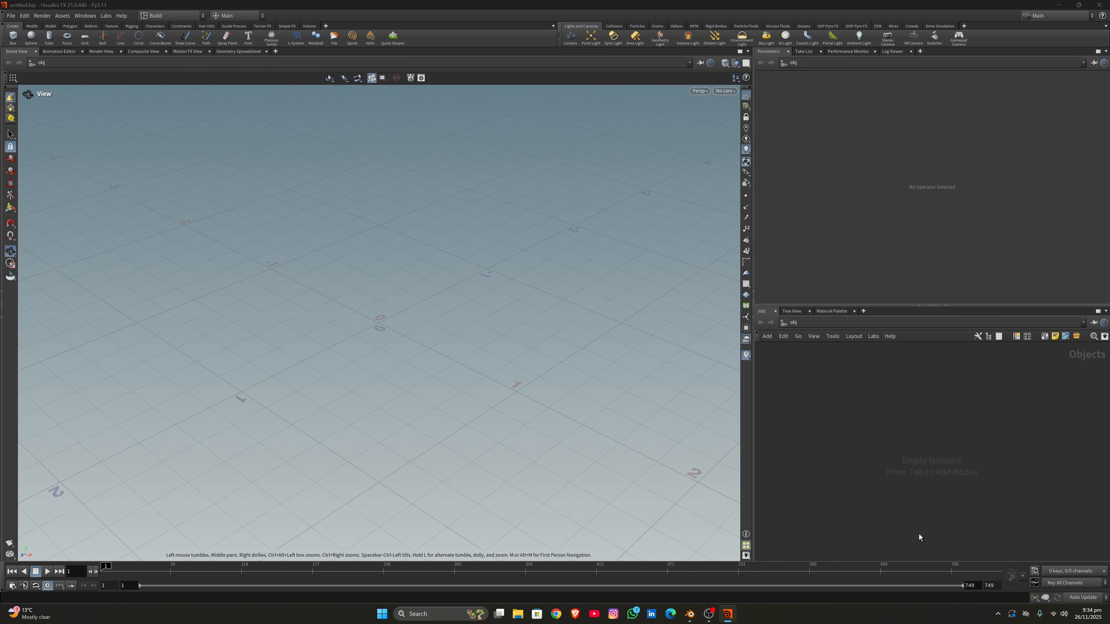
Set the end frame of Houdini's global playback range to 841, matching the Blender scene
{"action": "left_click", "coordinate": [690, 614]}
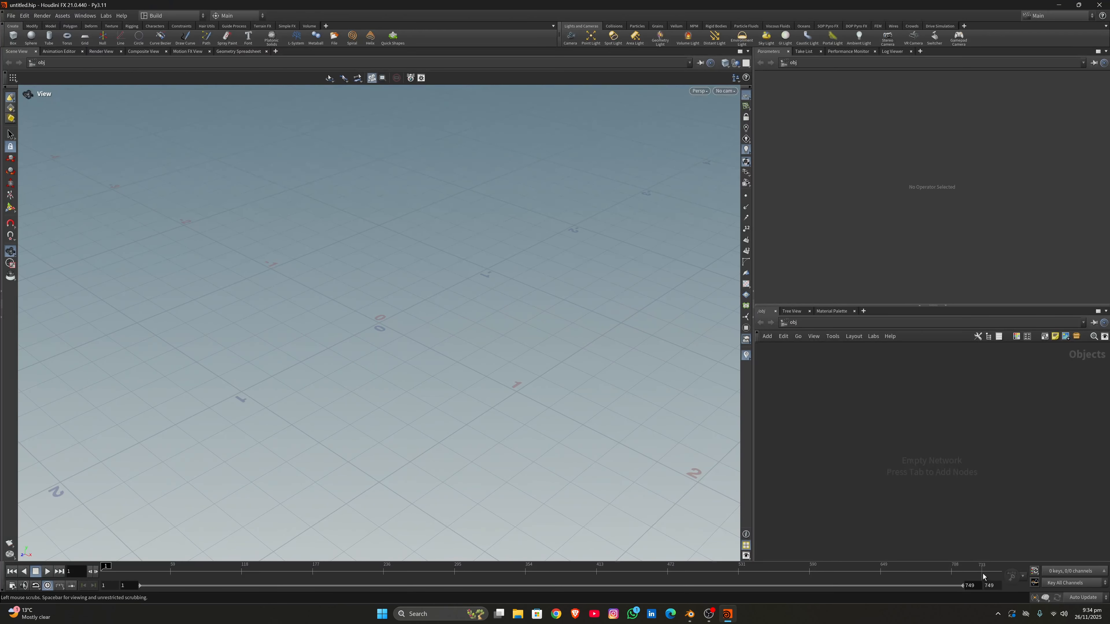
{"action": "left_click", "coordinate": [990, 585]}
{"action": "type", "text": "841"}
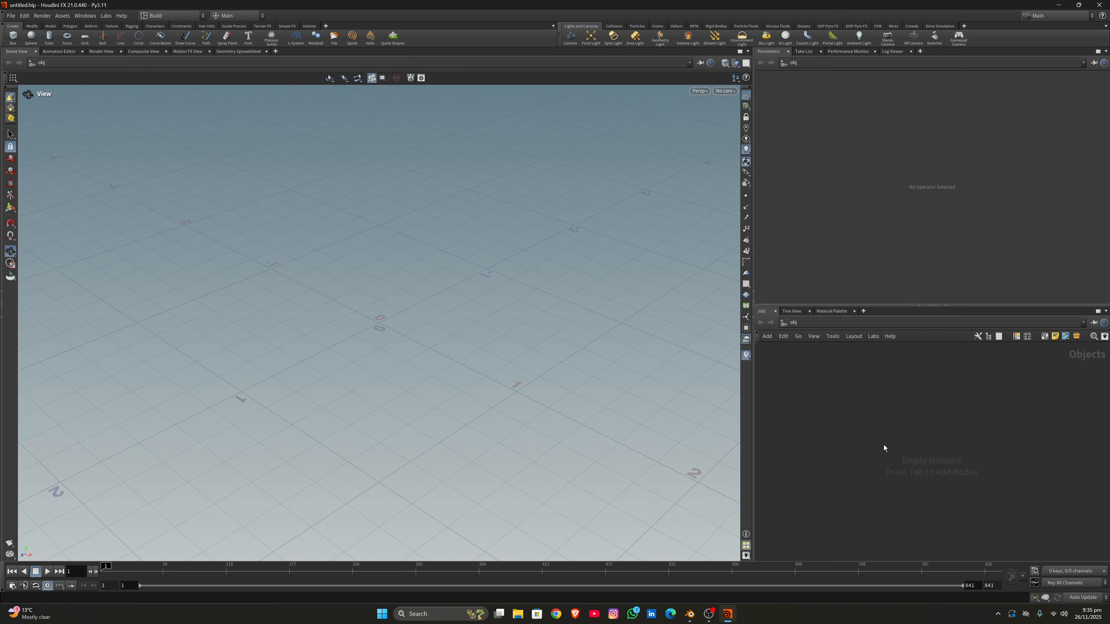
{"action": "key", "text": "Return"}
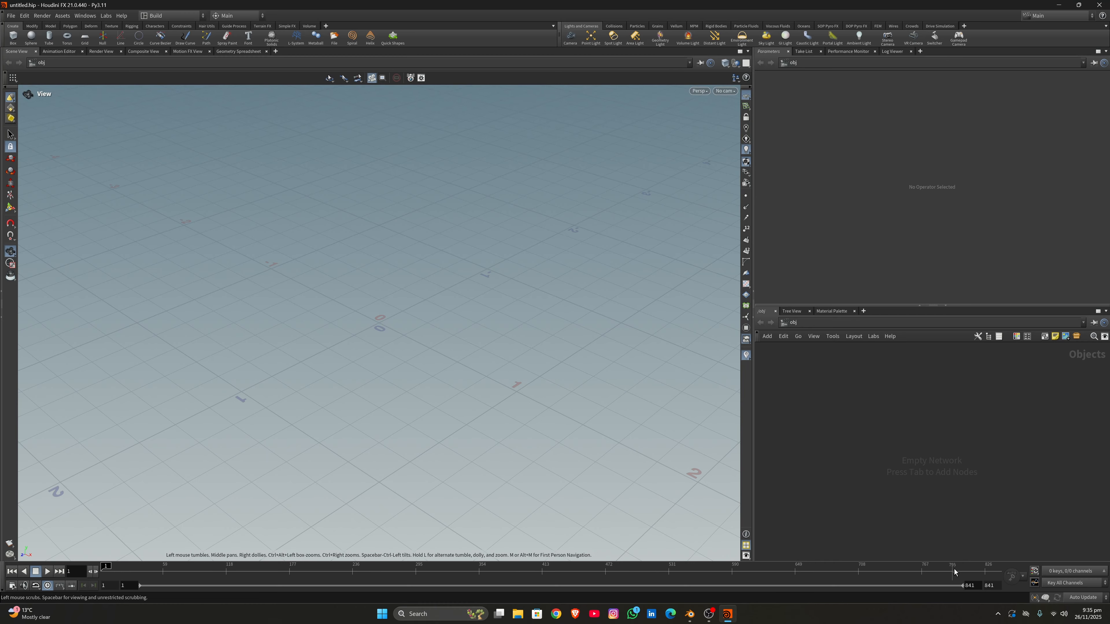
Compare the frame rate and frame range in Blender with Houdini's, viewing the Blender scene through its camera
{"action": "left_click", "coordinate": [690, 614]}
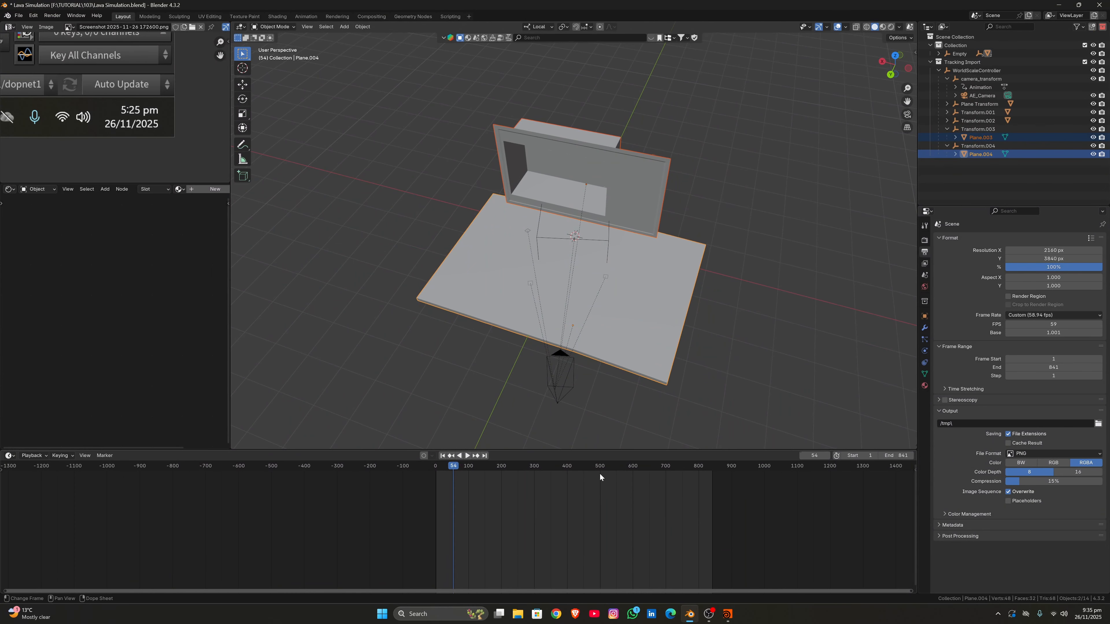
{"action": "left_click", "coordinate": [908, 116]}
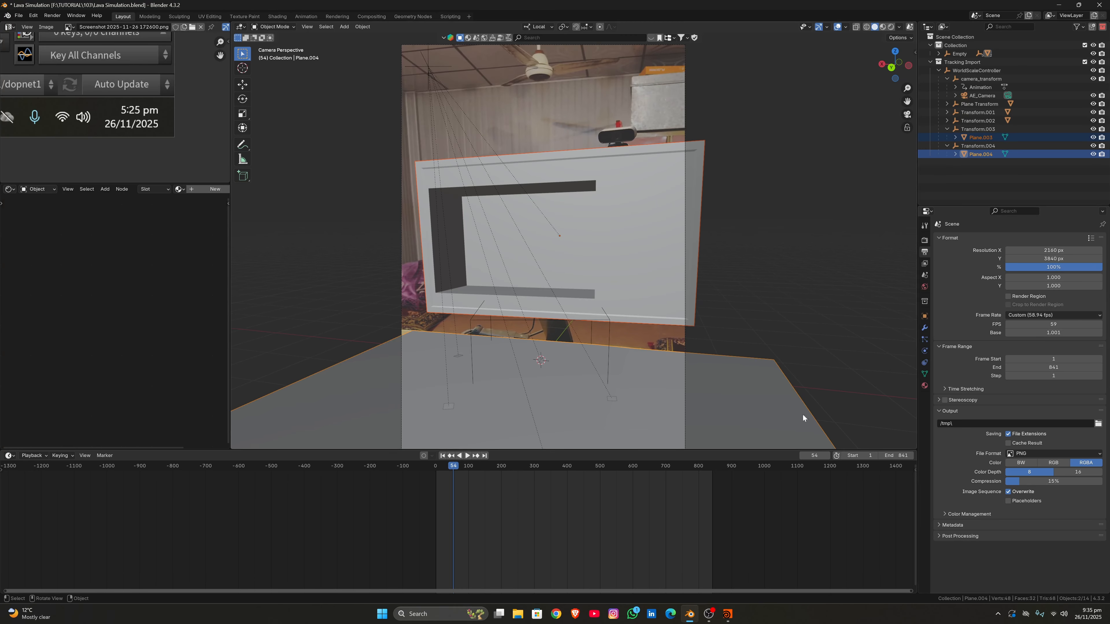
{"action": "left_click", "coordinate": [728, 614]}
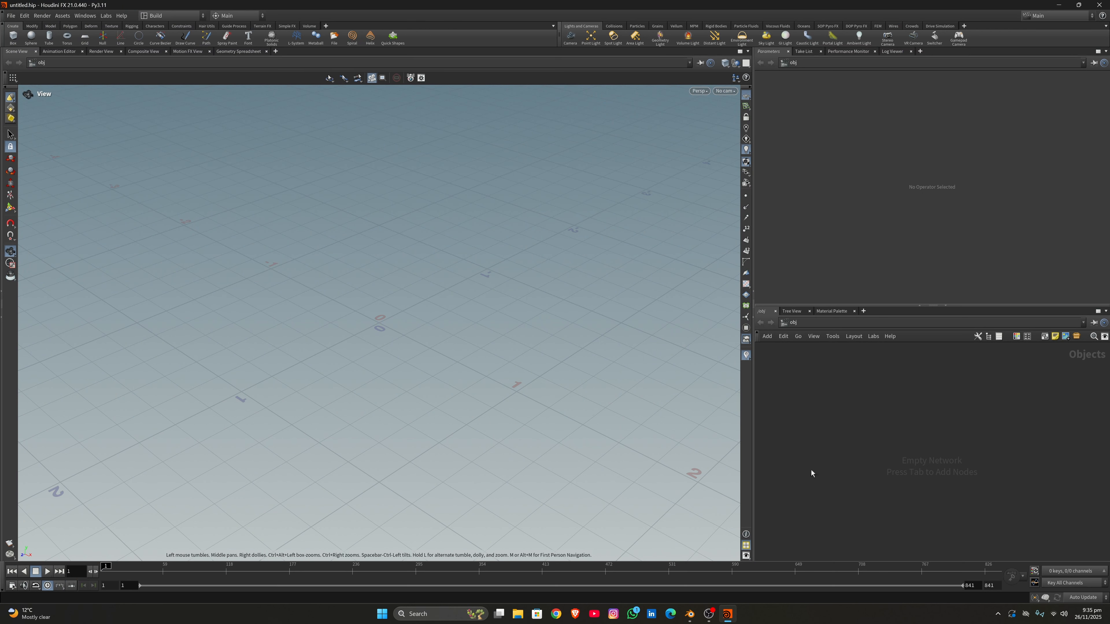
{"action": "left_click", "coordinate": [690, 615]}
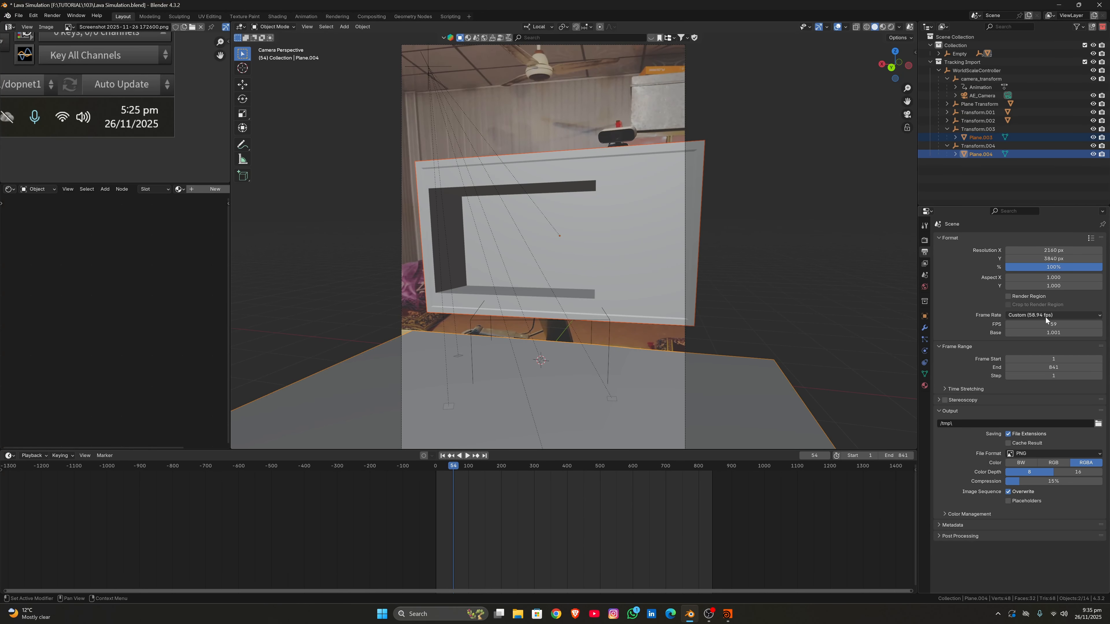
{"action": "left_click", "coordinate": [728, 614]}
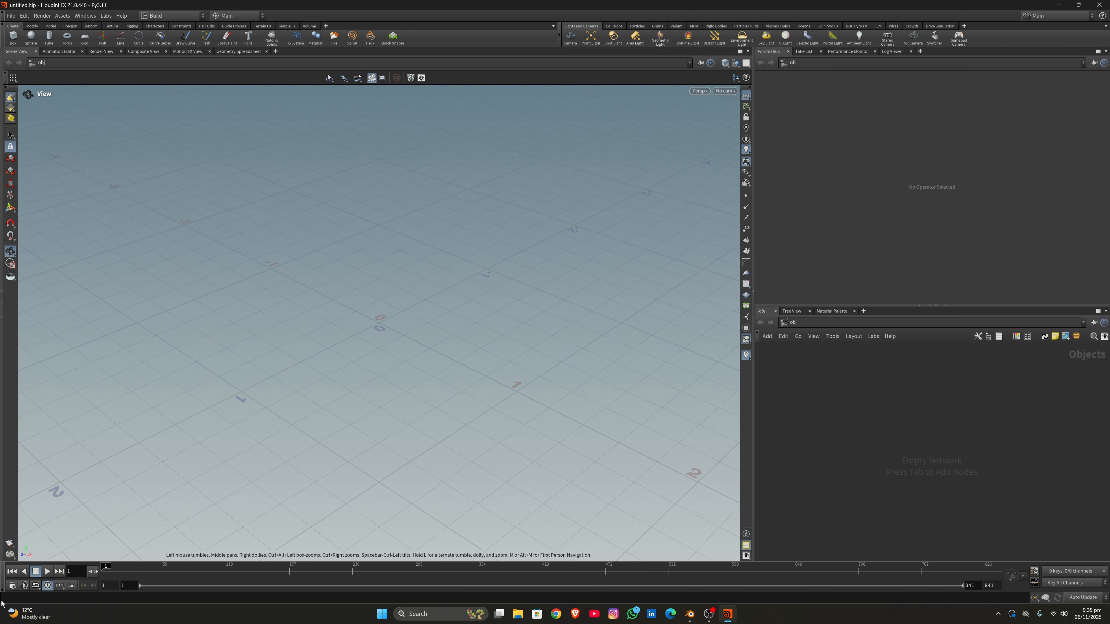
Add a Geometry node to the Houdini object network and go inside it
{"action": "key", "text": "Tab"}
{"action": "type", "text": "g"}
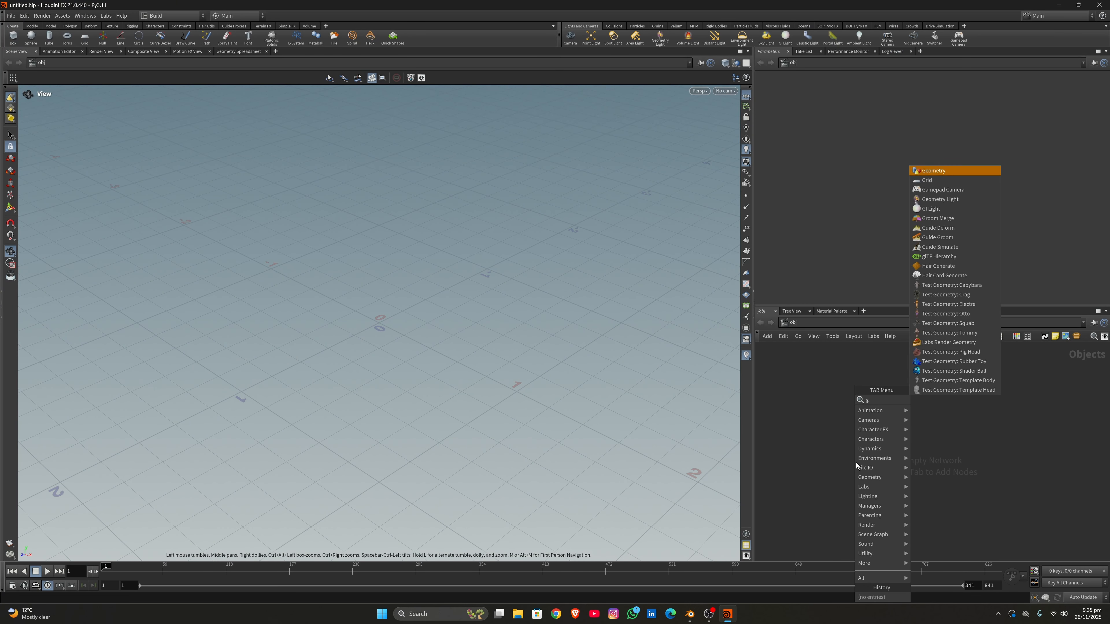
{"action": "key", "text": "Return"}
{"action": "left_click", "coordinate": [917, 431]}
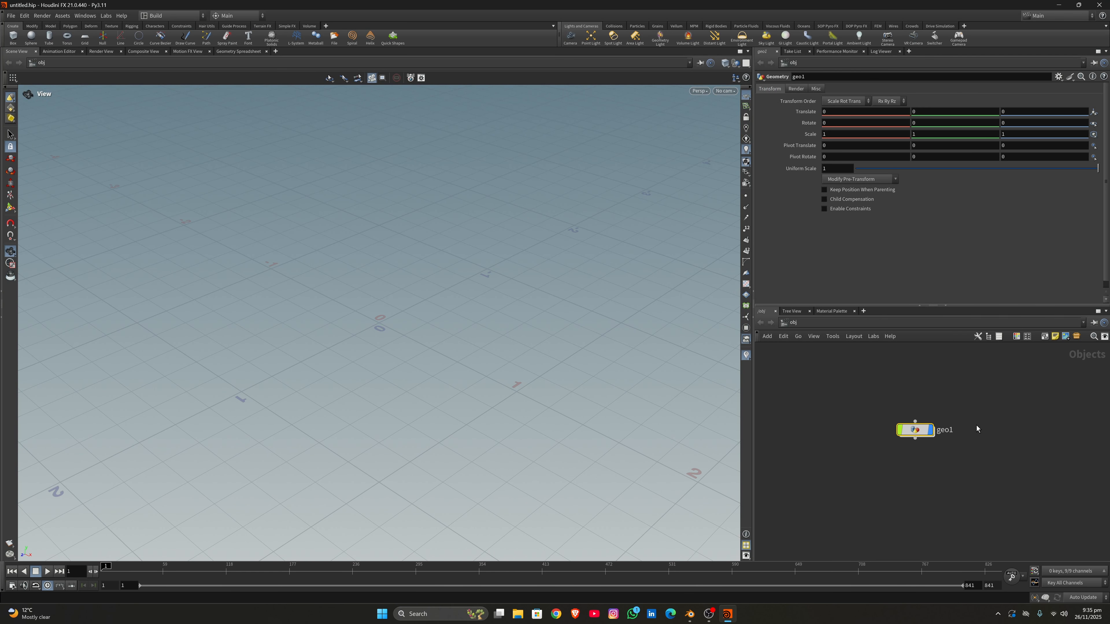
{"action": "double_click", "coordinate": [915, 430]}
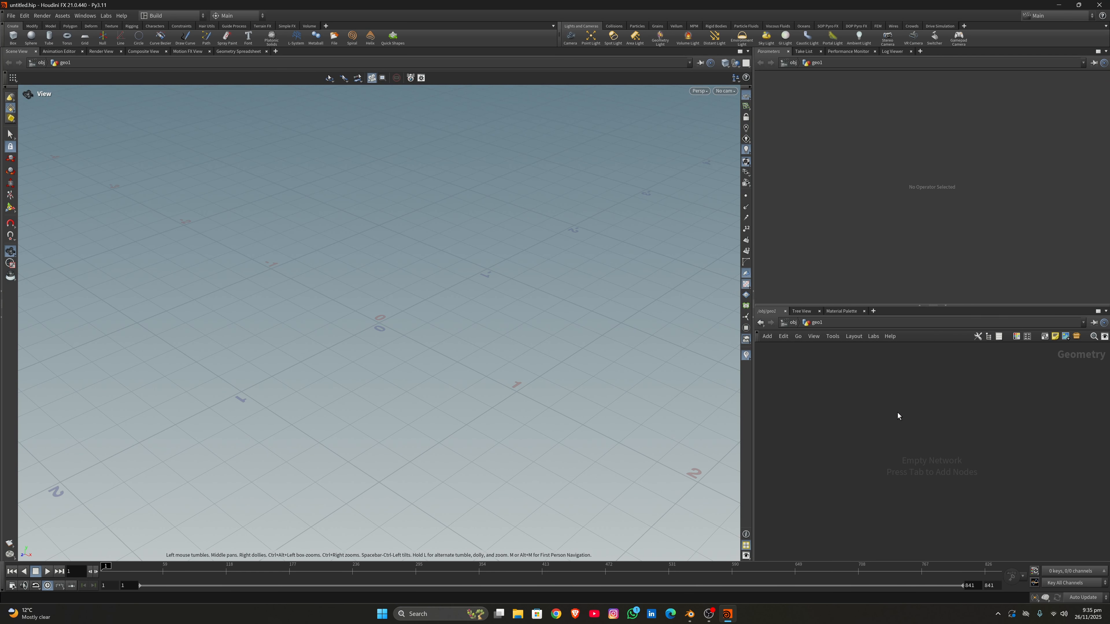
Add an Alembic node inside the geometry network
{"action": "key", "text": "Tab"}
{"action": "type", "text": "al"}
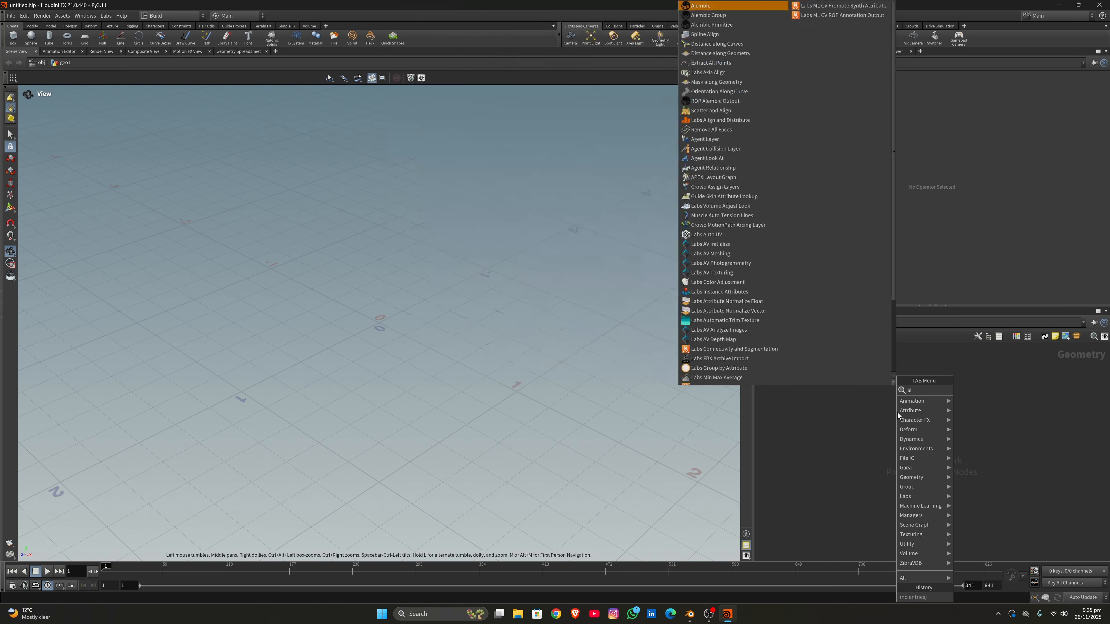
{"action": "type", "text": "embic"}
{"action": "key", "text": "Return"}
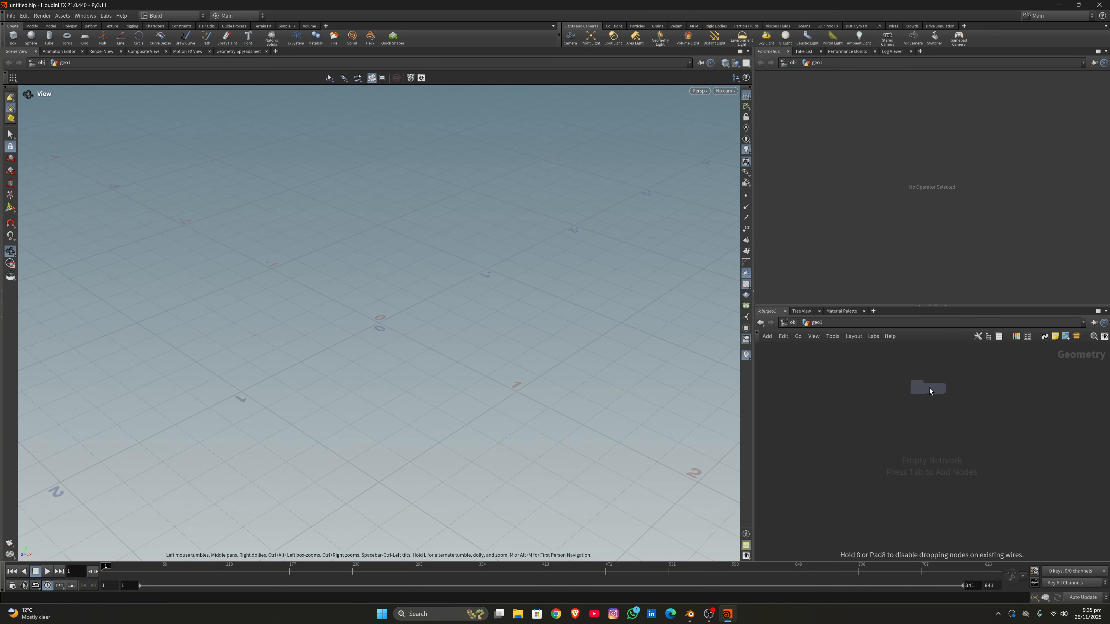
{"action": "left_click", "coordinate": [930, 388]}
Load F:/TUTORIAL/103/Collider.abc into the Alembic node and view the imported monitor and desk geometry
{"action": "left_click", "coordinate": [1094, 104]}
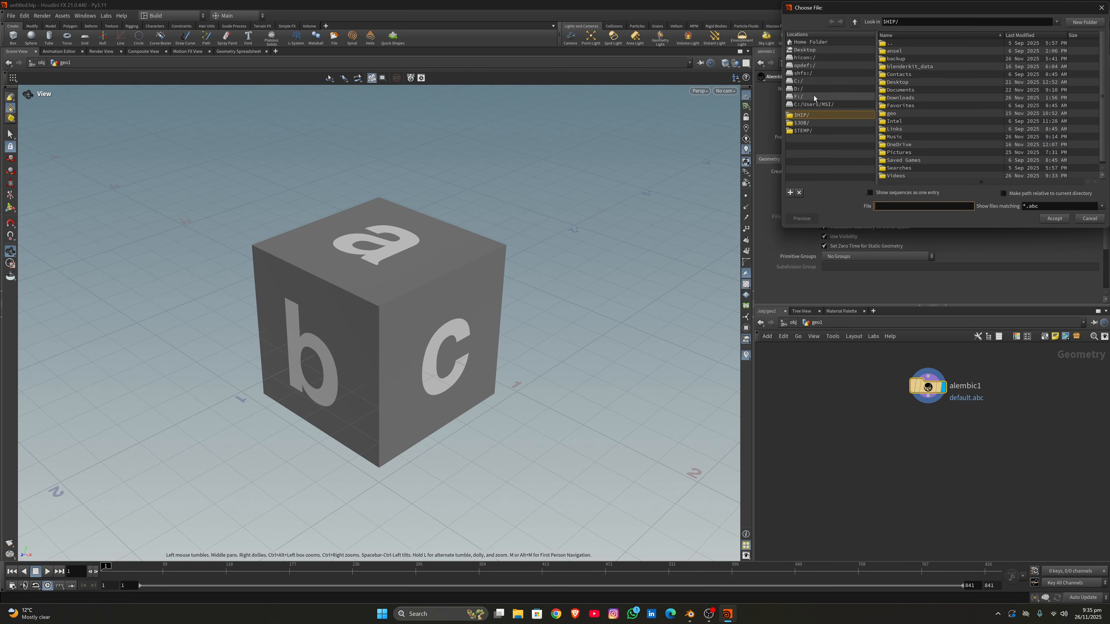
{"action": "left_click", "coordinate": [802, 96]}
{"action": "double_click", "coordinate": [899, 111]}
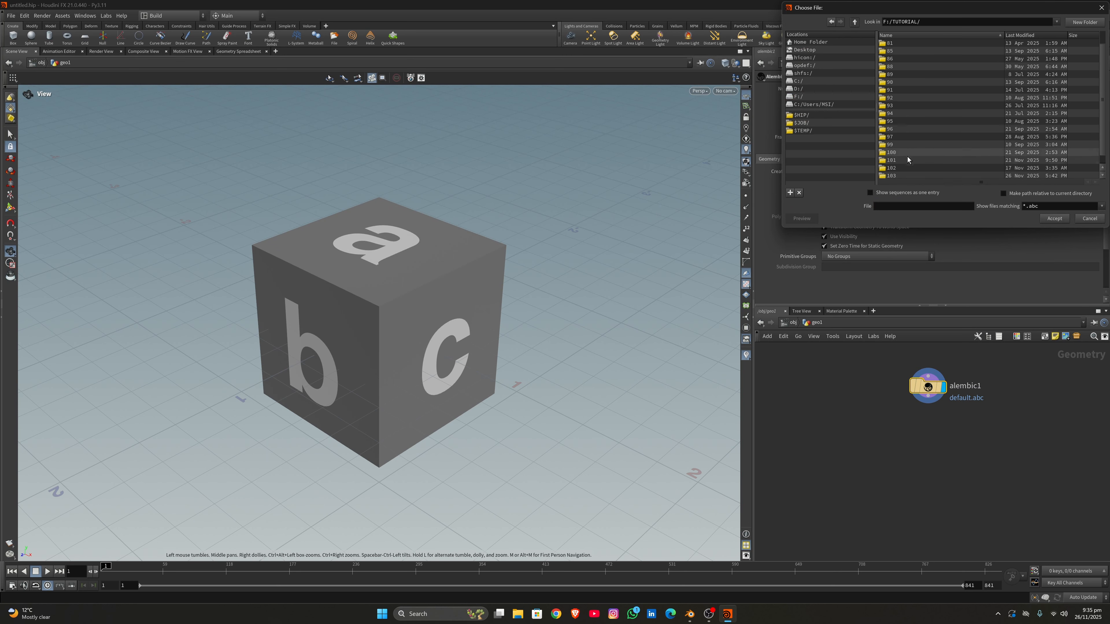
{"action": "scroll", "coordinate": [902, 174], "scroll_direction": "down", "scroll_amount": 2}
{"action": "double_click", "coordinate": [900, 166]}
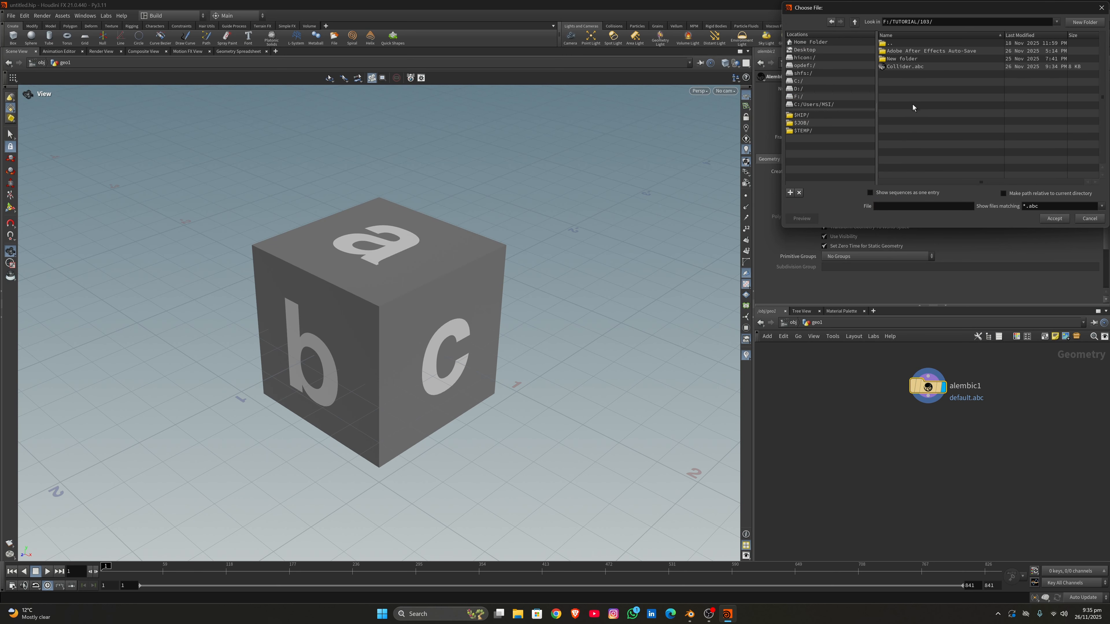
{"action": "left_click", "coordinate": [913, 68]}
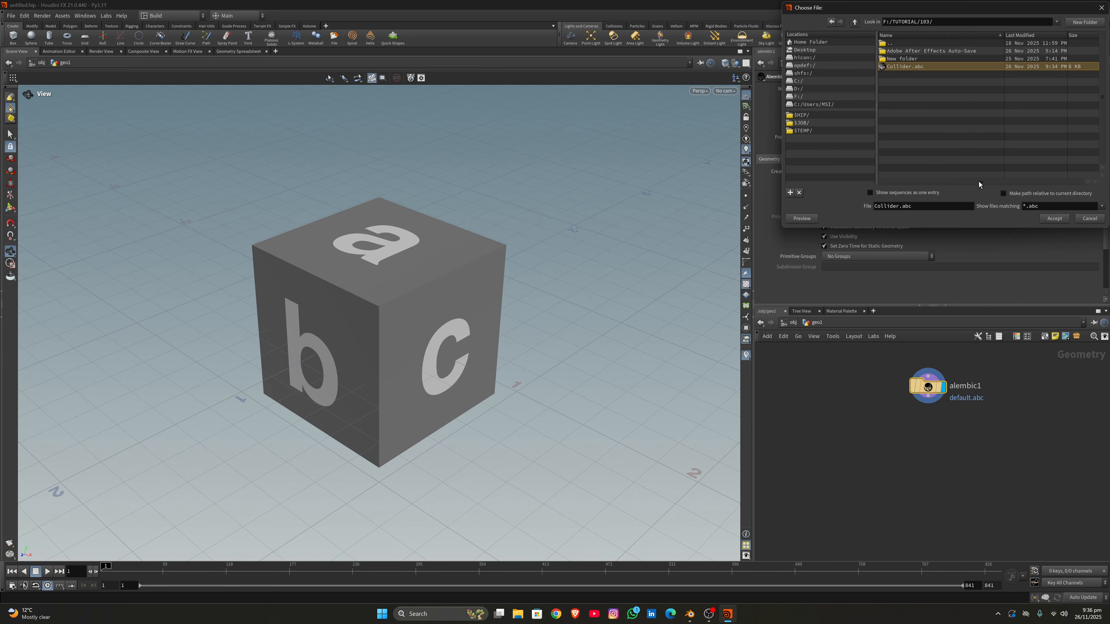
{"action": "left_click", "coordinate": [1053, 218]}
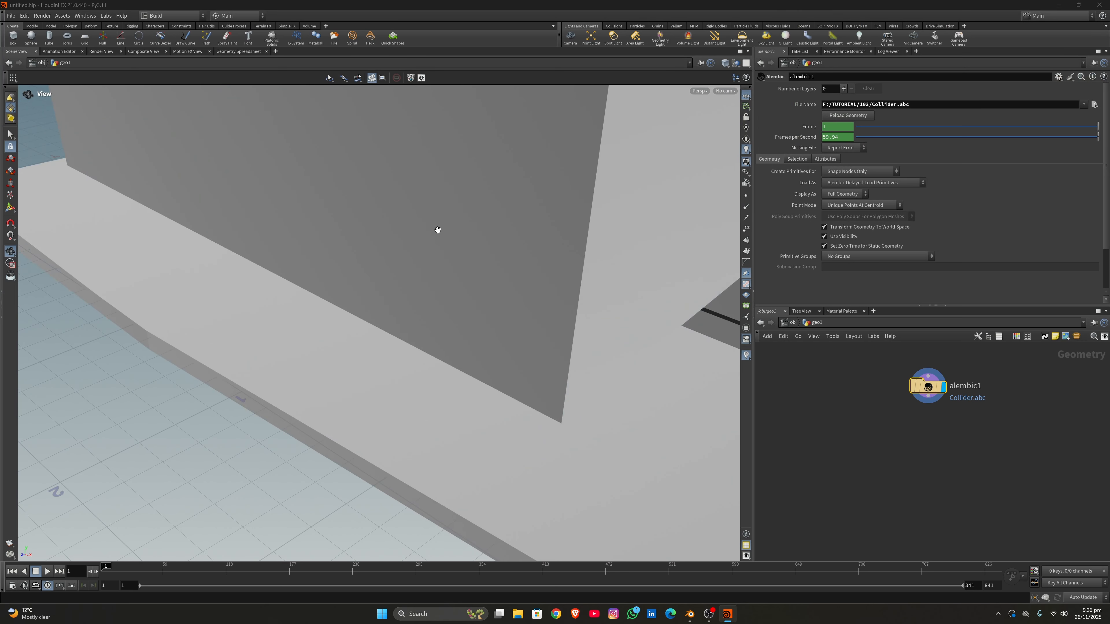
{"action": "left_click_drag", "start_coordinate": [436, 229], "coordinate": [419, 283]}
{"action": "scroll", "coordinate": [452, 247], "scroll_direction": "down", "scroll_amount": 8}
{"action": "scroll", "coordinate": [519, 321], "scroll_direction": "down", "scroll_amount": 6}
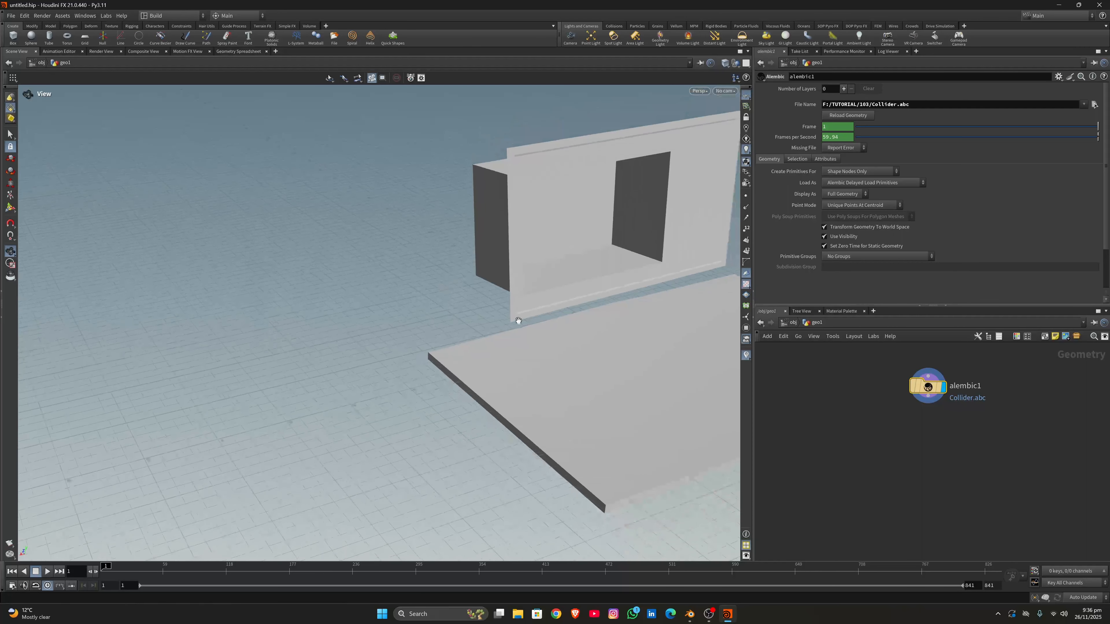
Add a Convert node below the Alembic node in the geometry network
{"action": "left_click_drag", "start_coordinate": [585, 312], "coordinate": [437, 350]}
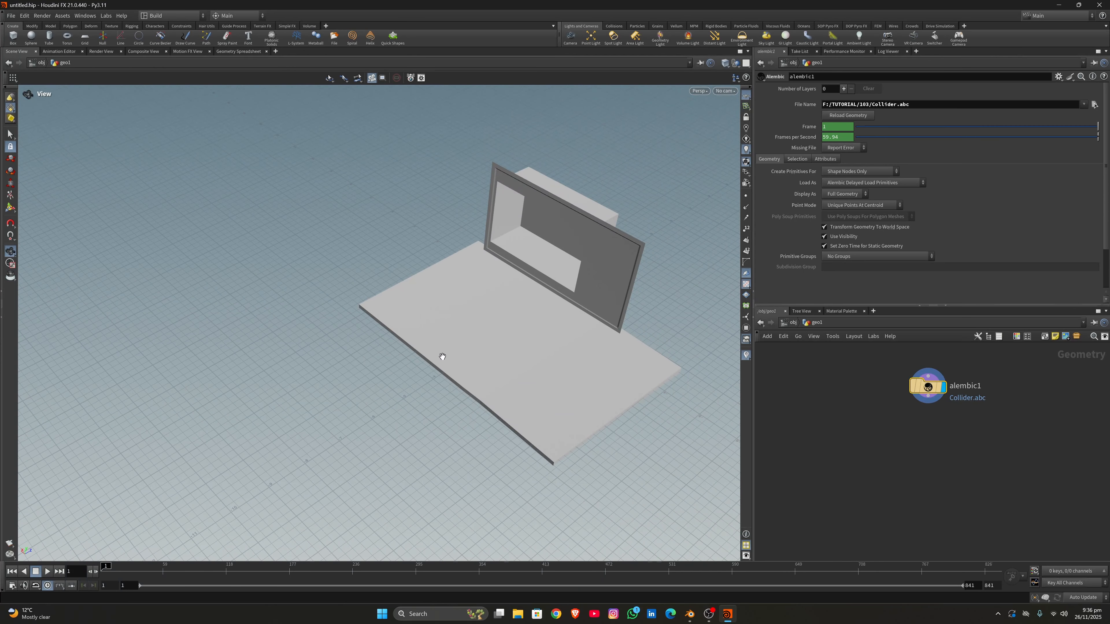
{"action": "left_click_drag", "start_coordinate": [449, 361], "coordinate": [476, 316]}
{"action": "key", "text": "Tab"}
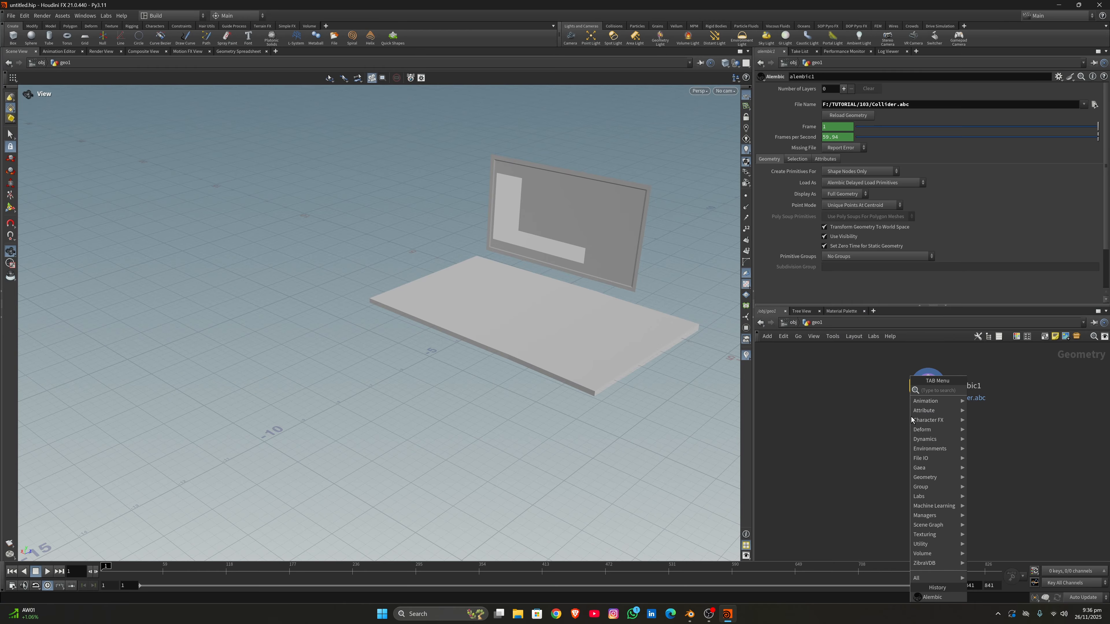
{"action": "type", "text": "convert"}
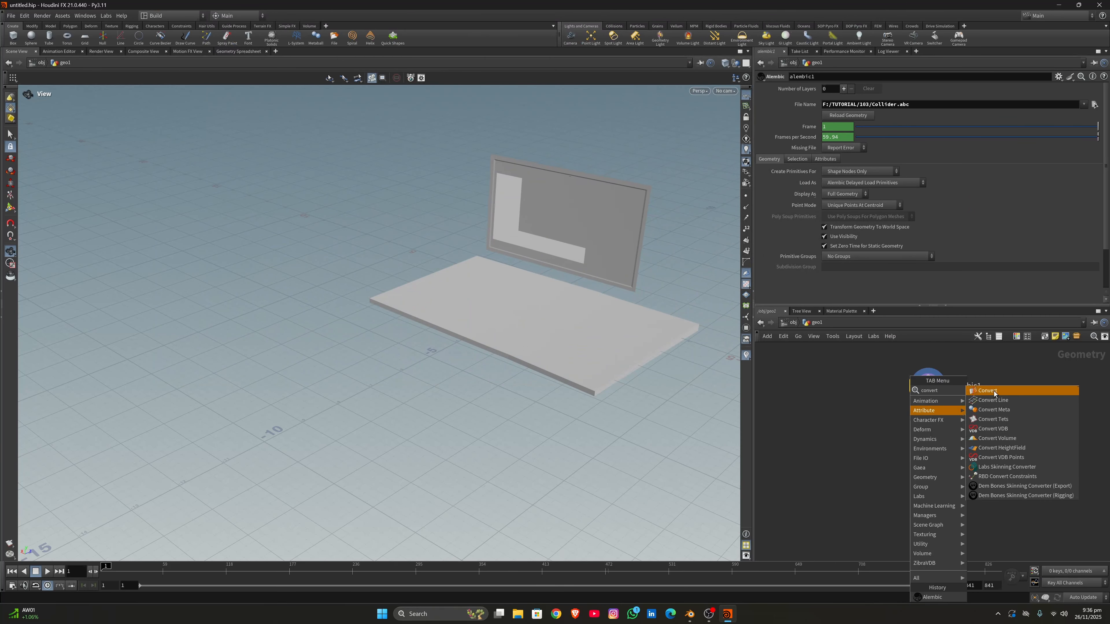
{"action": "key", "text": "Return"}
{"action": "left_click", "coordinate": [927, 435]}
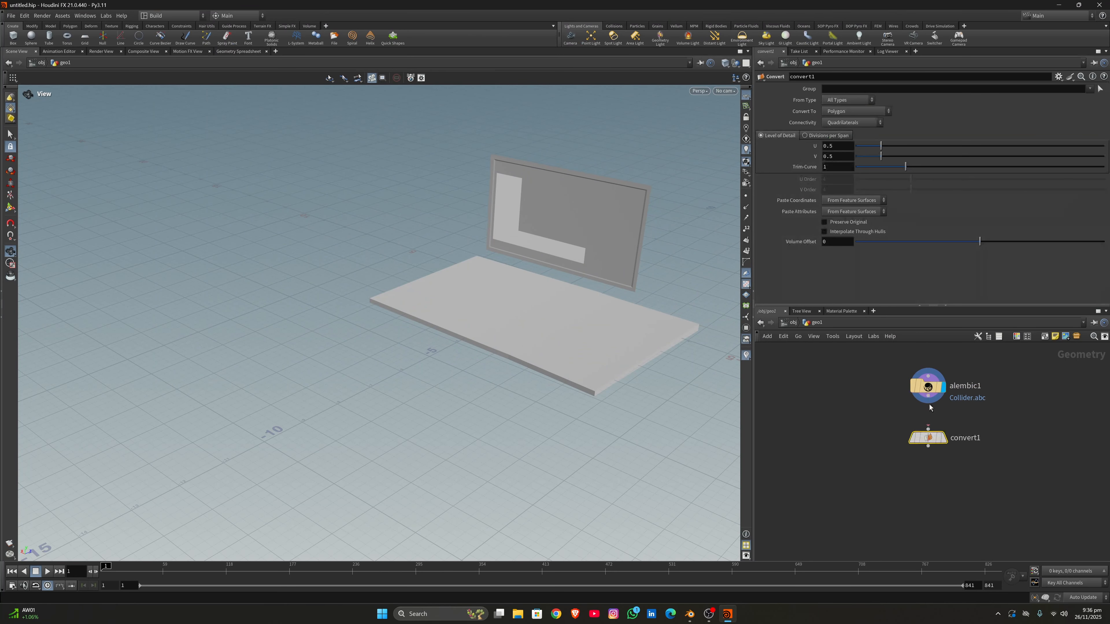
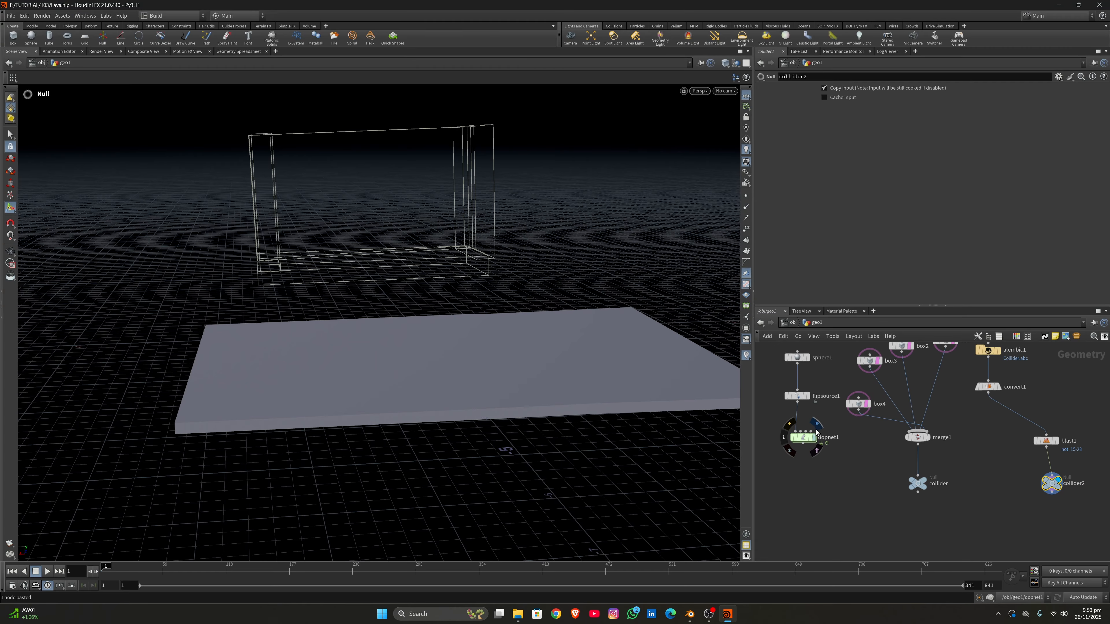
Go inside dopnet1 and insert a Merge node between gravity1 and the output
{"action": "double_click", "coordinate": [803, 437]}
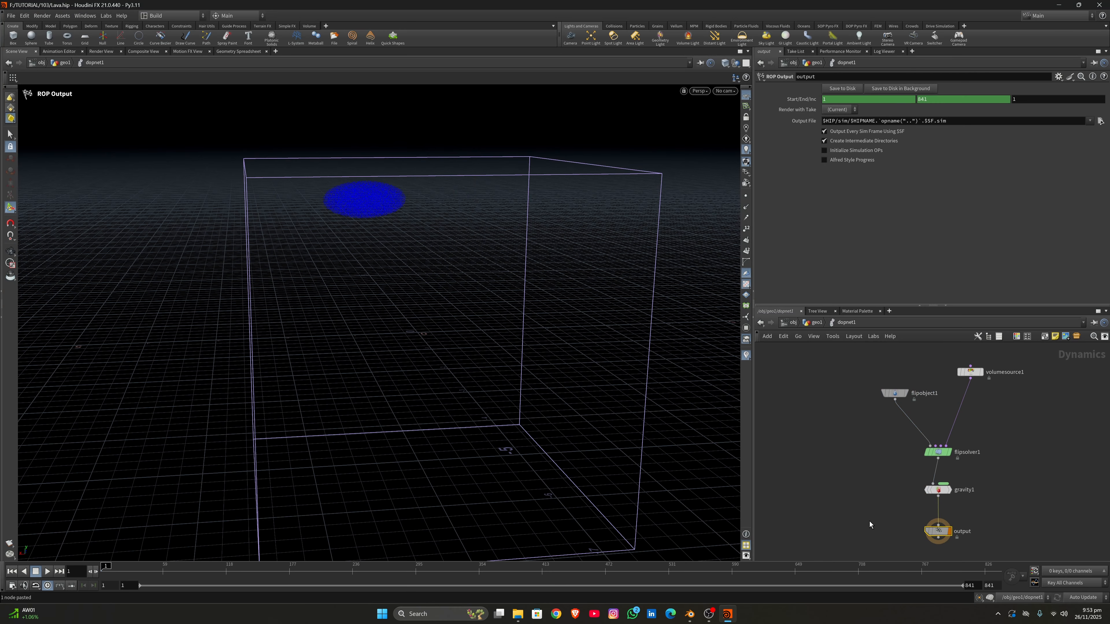
{"action": "middle_click_drag", "start_coordinate": [870, 522], "coordinate": [879, 480]}
{"action": "key", "text": "Tab"}
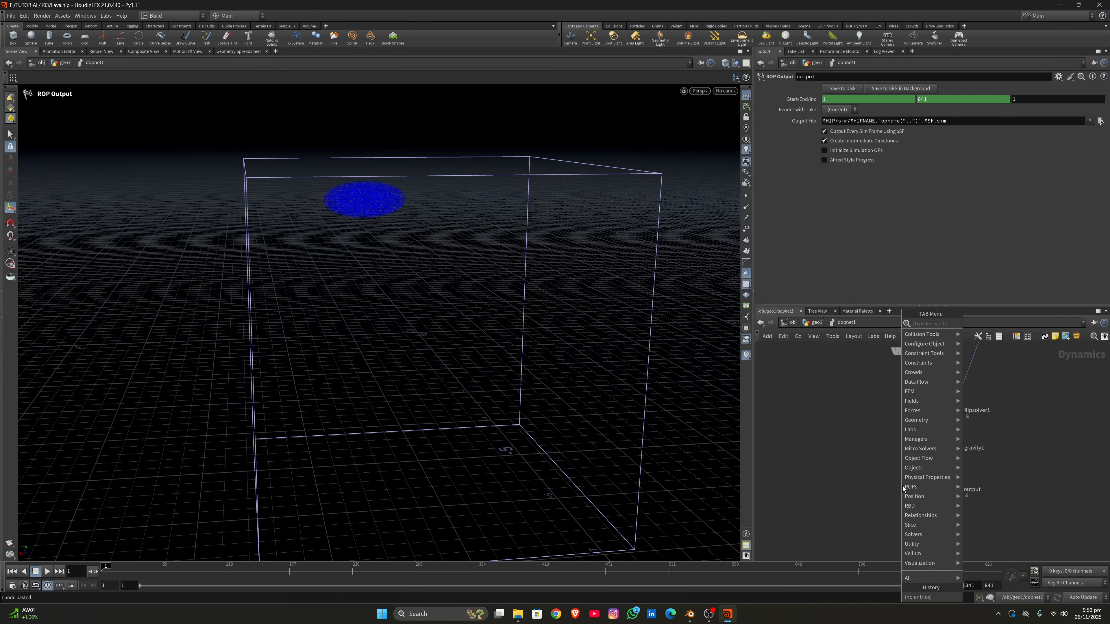
{"action": "type", "text": "me"}
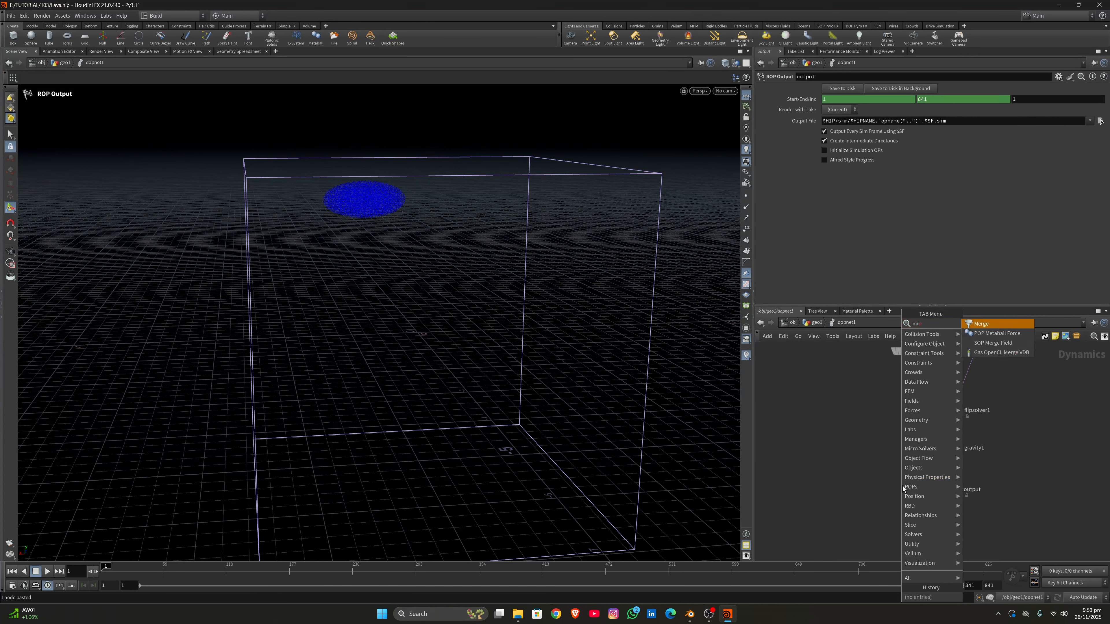
{"action": "left_click", "coordinate": [990, 326]}
{"action": "left_click", "coordinate": [951, 469]}
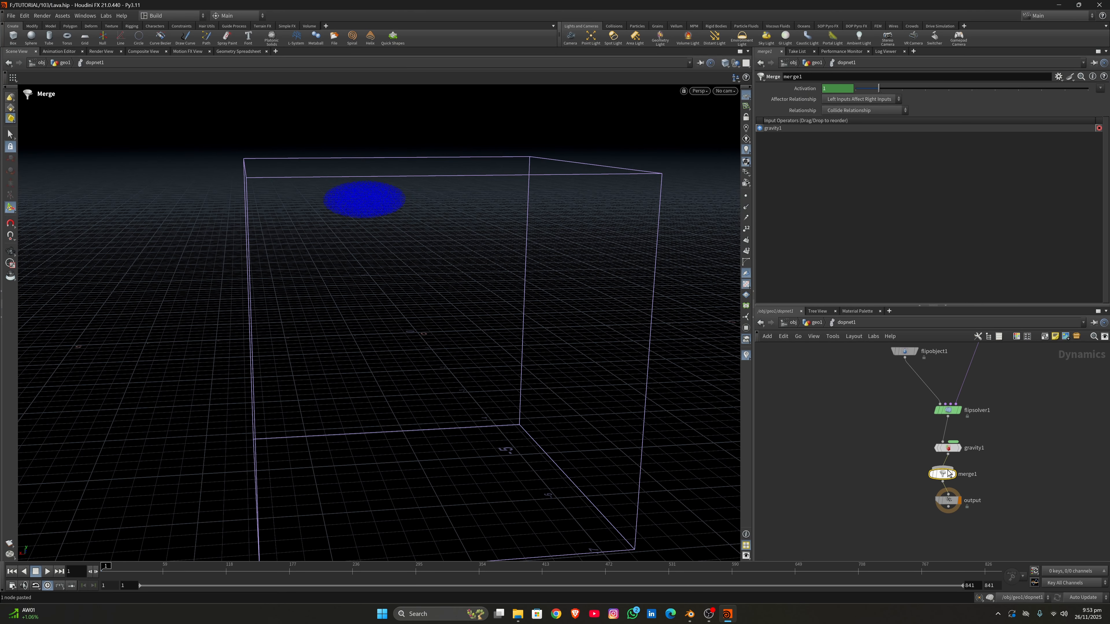
Add a Static Object node, wire it into the Merge node, and set the merge's Affector Relationship to Mutual
{"action": "key", "text": "Tab"}
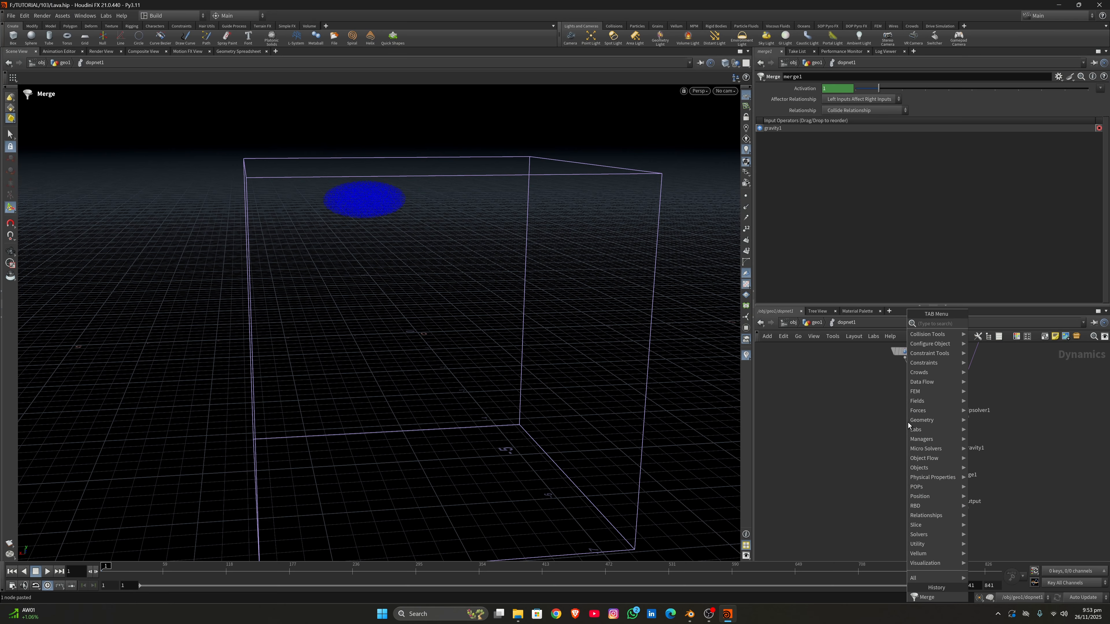
{"action": "type", "text": "sta"}
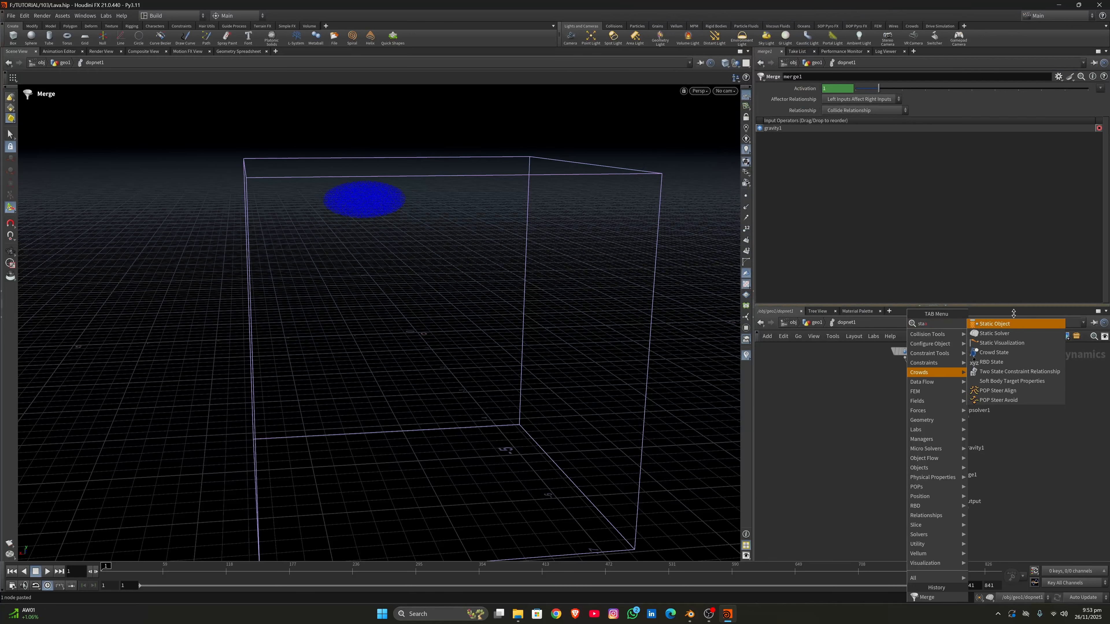
{"action": "left_click", "coordinate": [995, 324]}
{"action": "left_click", "coordinate": [857, 424]}
{"action": "left_click_drag", "start_coordinate": [856, 428], "coordinate": [942, 468]}
{"action": "left_click", "coordinate": [942, 475]}
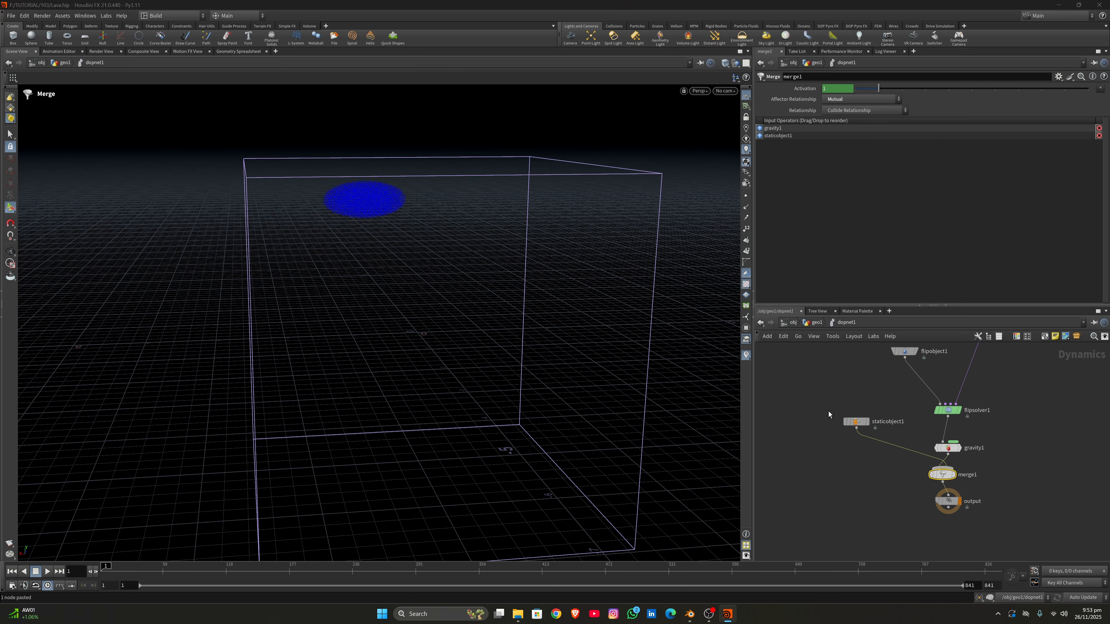
Set staticobject1's SOP Path to /obj/geo1/collider and turn off its Display Geometry
{"action": "left_click", "coordinate": [871, 429]}
{"action": "left_click_drag", "start_coordinate": [873, 430], "coordinate": [883, 448]}
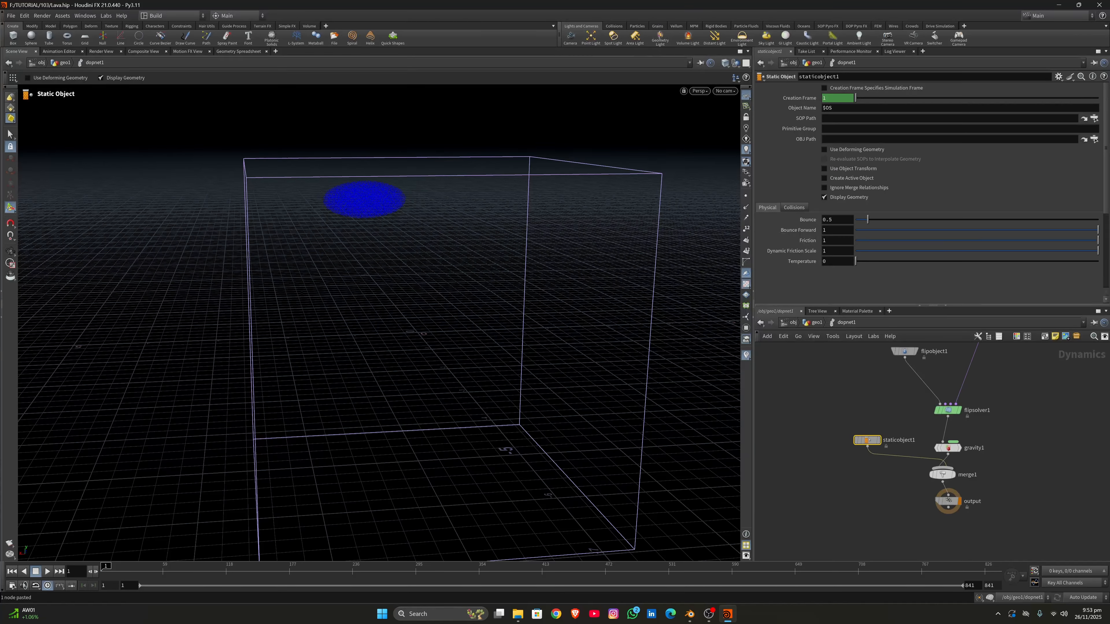
{"action": "left_click", "coordinate": [1094, 118]}
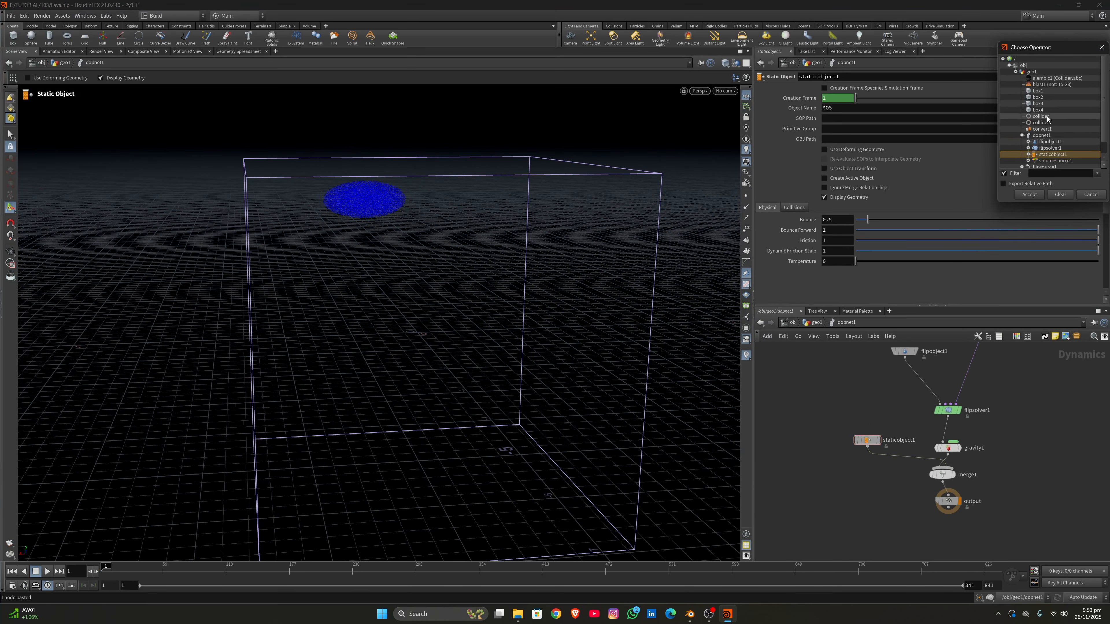
{"action": "double_click", "coordinate": [1041, 116]}
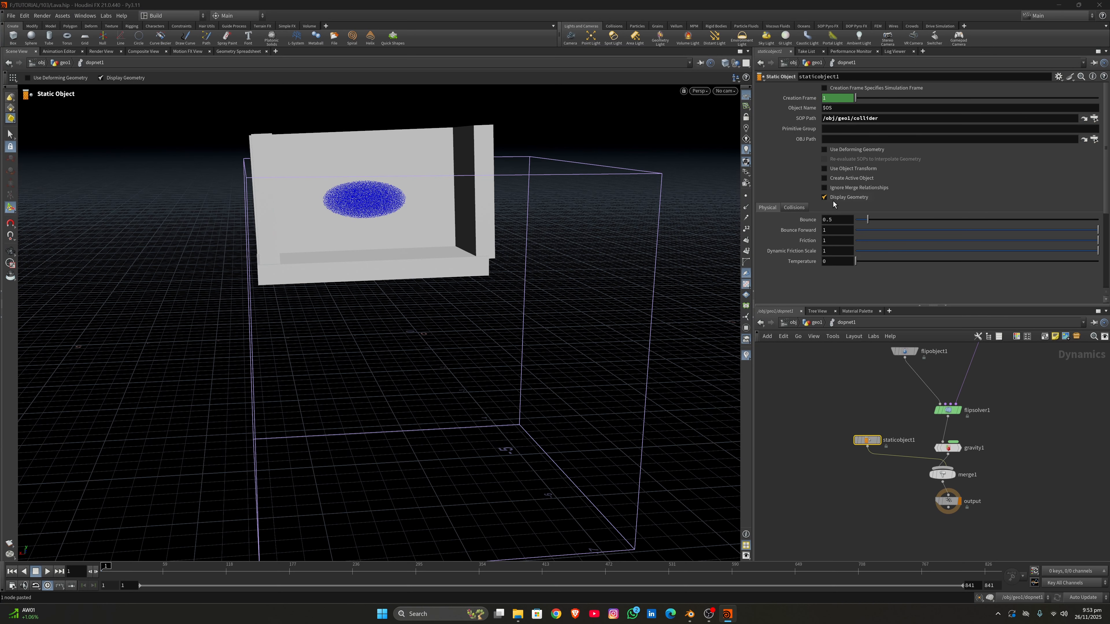
{"action": "left_click", "coordinate": [854, 198]}
Show the Collision Guide for staticobject1's collision volume and raise its Uniform Divisions
{"action": "left_click", "coordinate": [795, 208]}
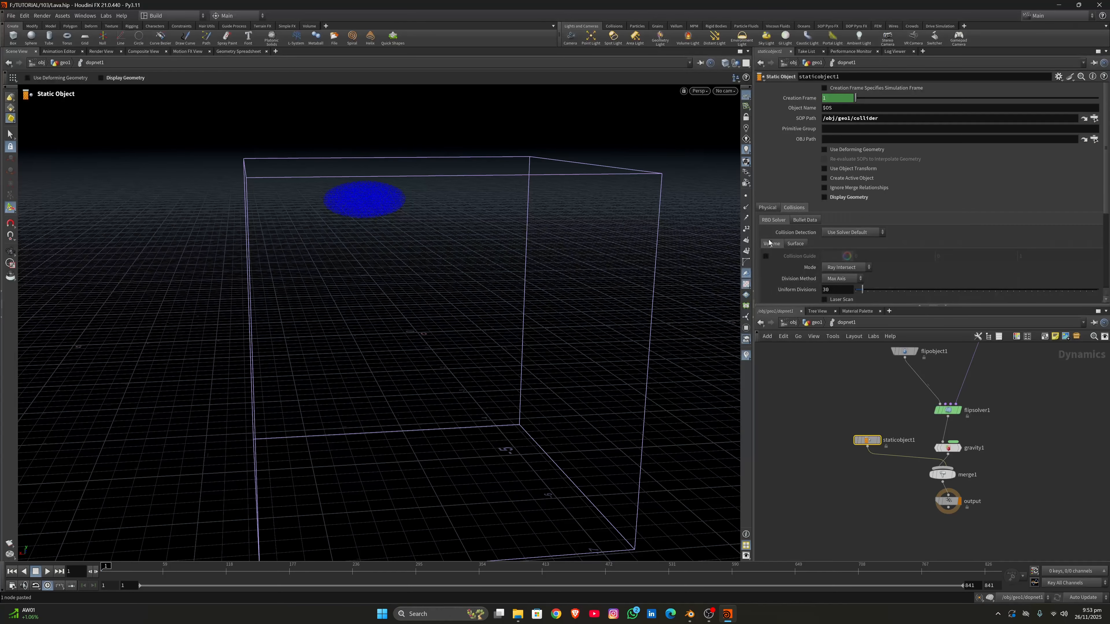
{"action": "left_click", "coordinate": [765, 255]}
{"action": "left_click_drag", "start_coordinate": [414, 193], "coordinate": [503, 166], "text": "alt"}
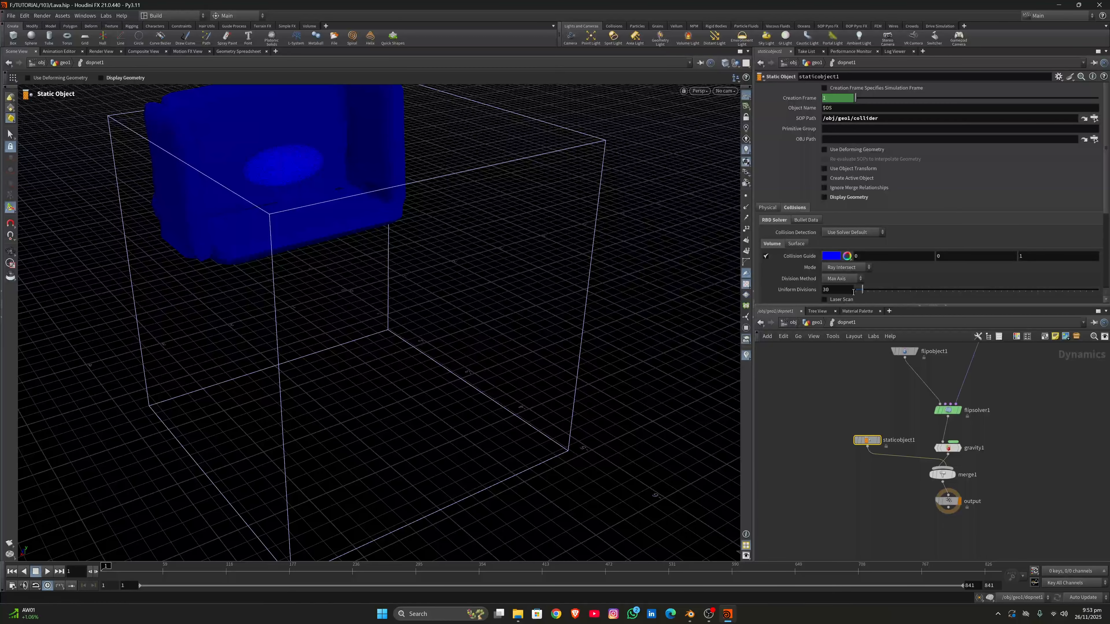
{"action": "left_click_drag", "start_coordinate": [864, 292], "coordinate": [876, 291]}
{"action": "left_click_drag", "start_coordinate": [531, 202], "coordinate": [420, 245], "text": "alt"}
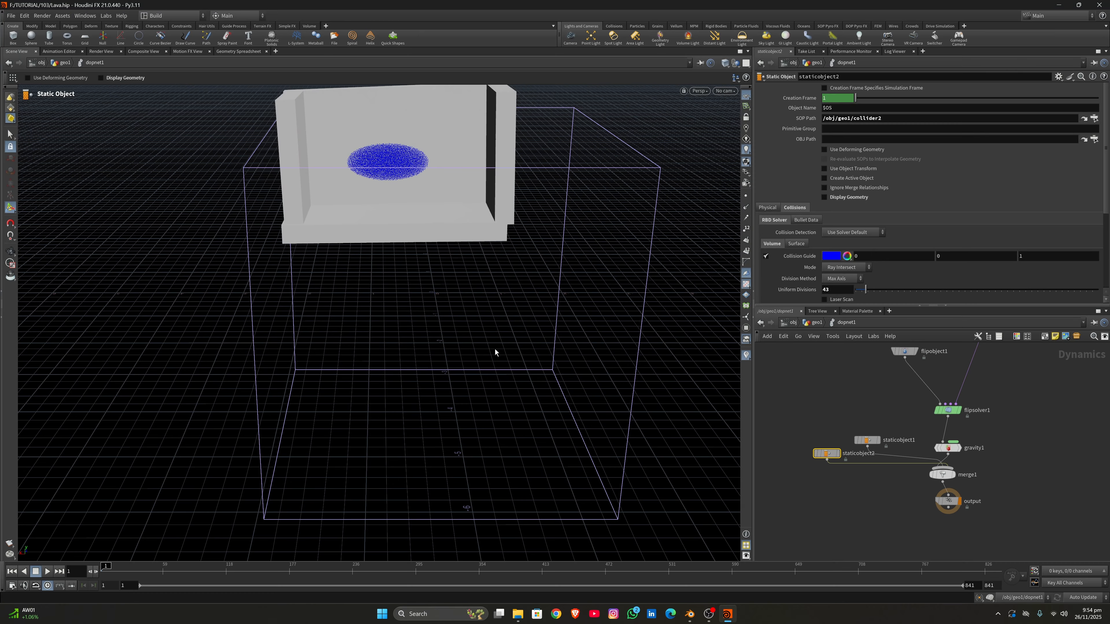
Turn off the Collision Guide and turn on Display Geometry for staticobject2, the desk collider
{"action": "left_click", "coordinate": [765, 257]}
{"action": "left_click", "coordinate": [834, 199]}
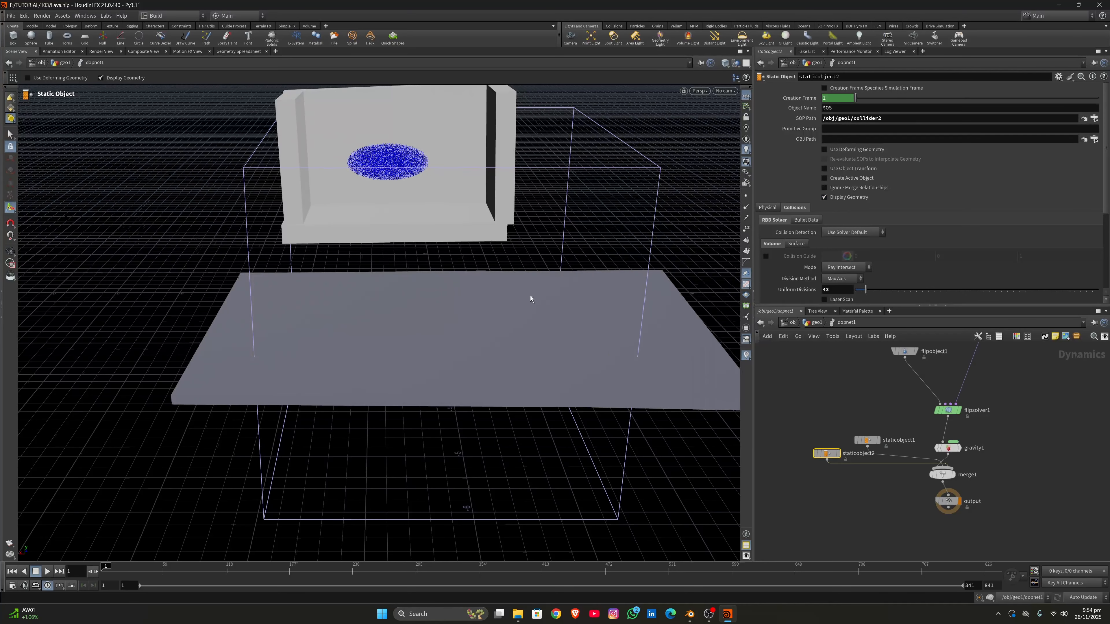
{"action": "key", "text": "Escape"}
{"action": "left_click_drag", "start_coordinate": [424, 333], "coordinate": [565, 306]}
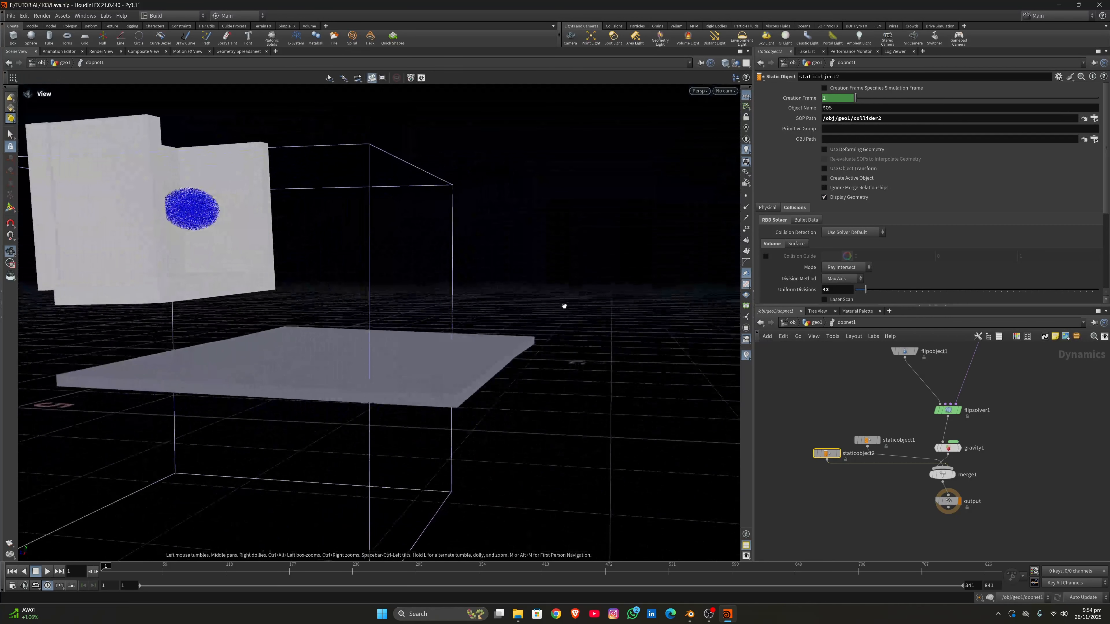
Add a Ground Plane node to the DOP network and wire it into merge1
{"action": "key", "text": "Tab"}
{"action": "type", "text": "grou"}
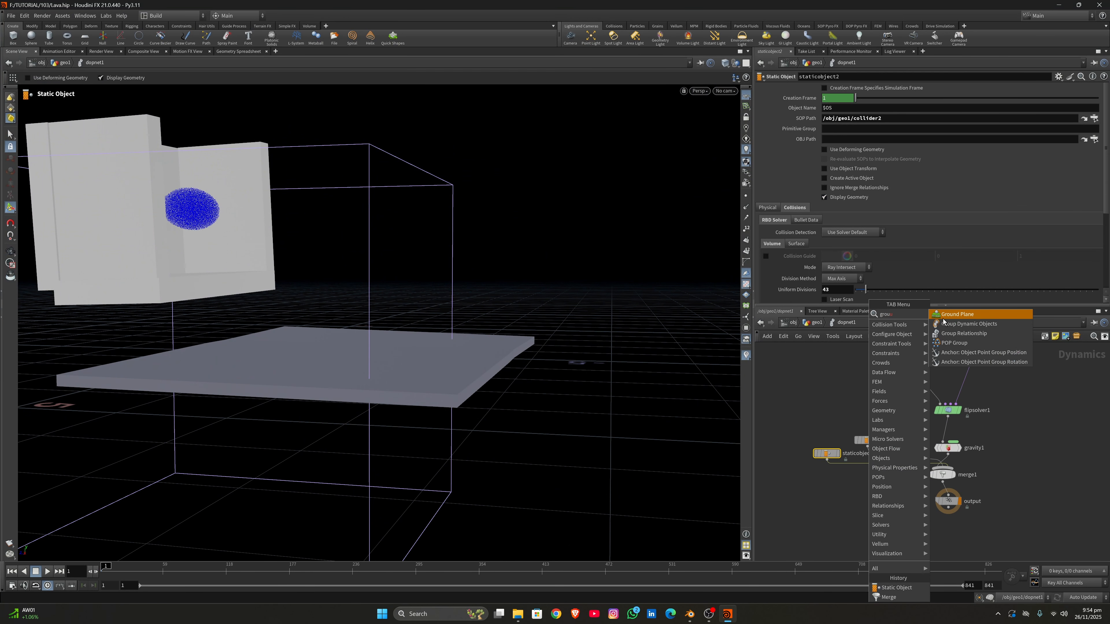
{"action": "left_click", "coordinate": [943, 318]}
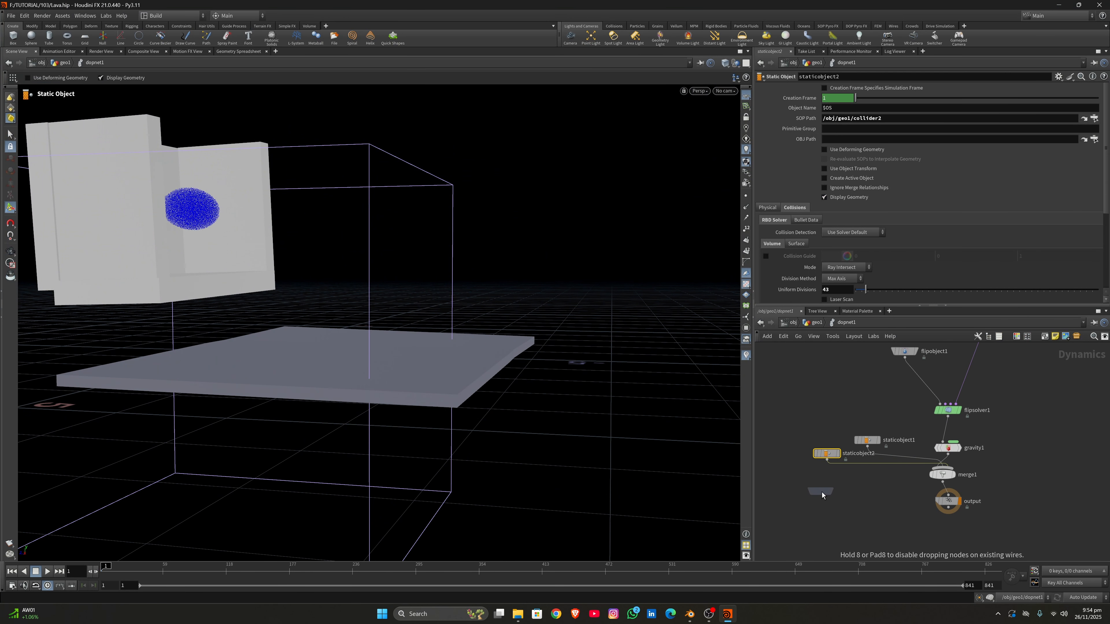
{"action": "left_click", "coordinate": [823, 492]}
{"action": "left_click_drag", "start_coordinate": [822, 498], "coordinate": [940, 469]}
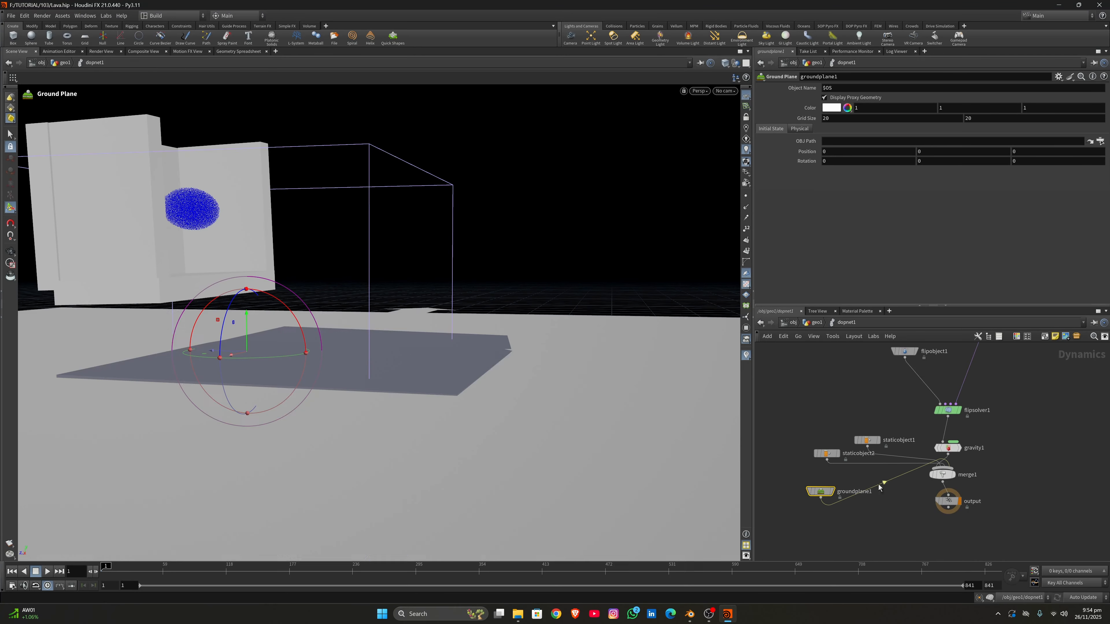
Hide staticobject2's display geometry and set its collision volume's Uniform Divisions to 306, showing the Collision Guide only while adjusting
{"action": "left_click", "coordinate": [831, 453]}
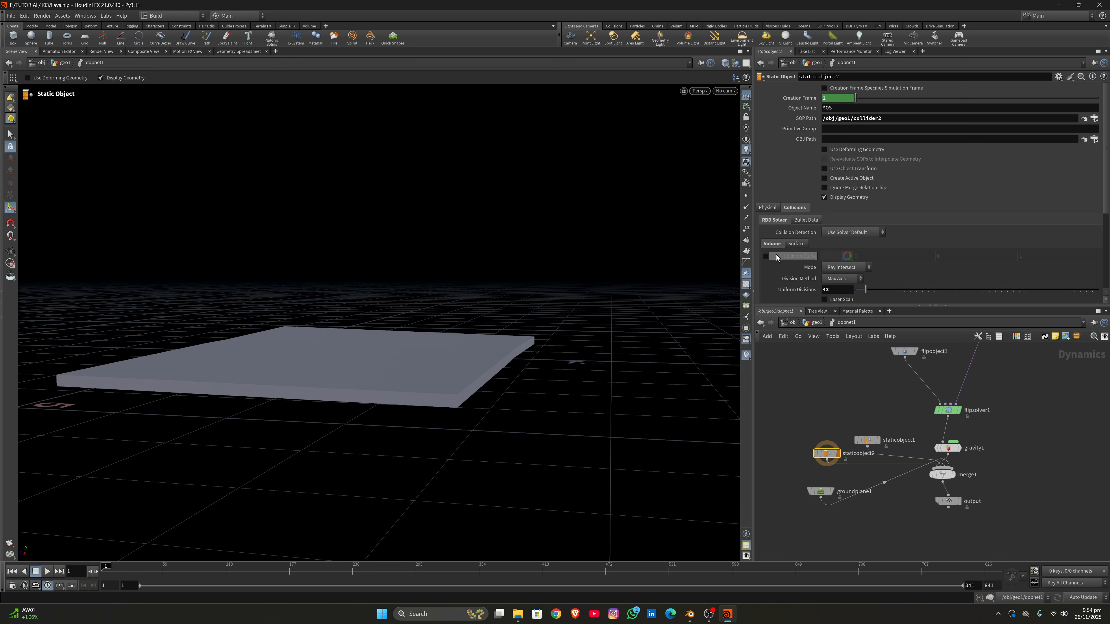
{"action": "left_click", "coordinate": [767, 255]}
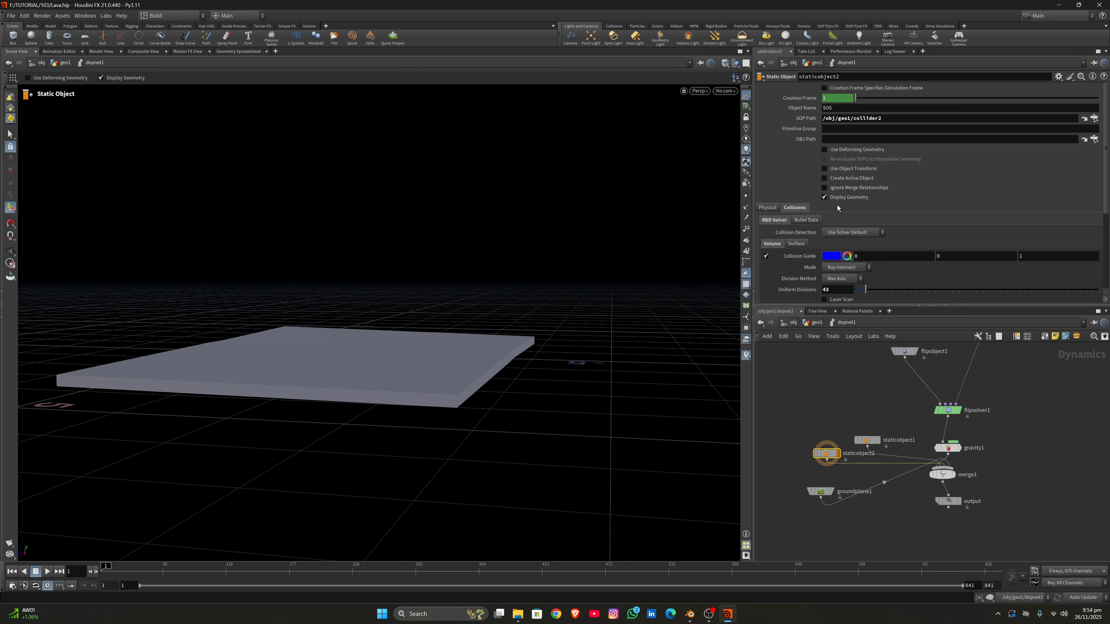
{"action": "left_click", "coordinate": [825, 198]}
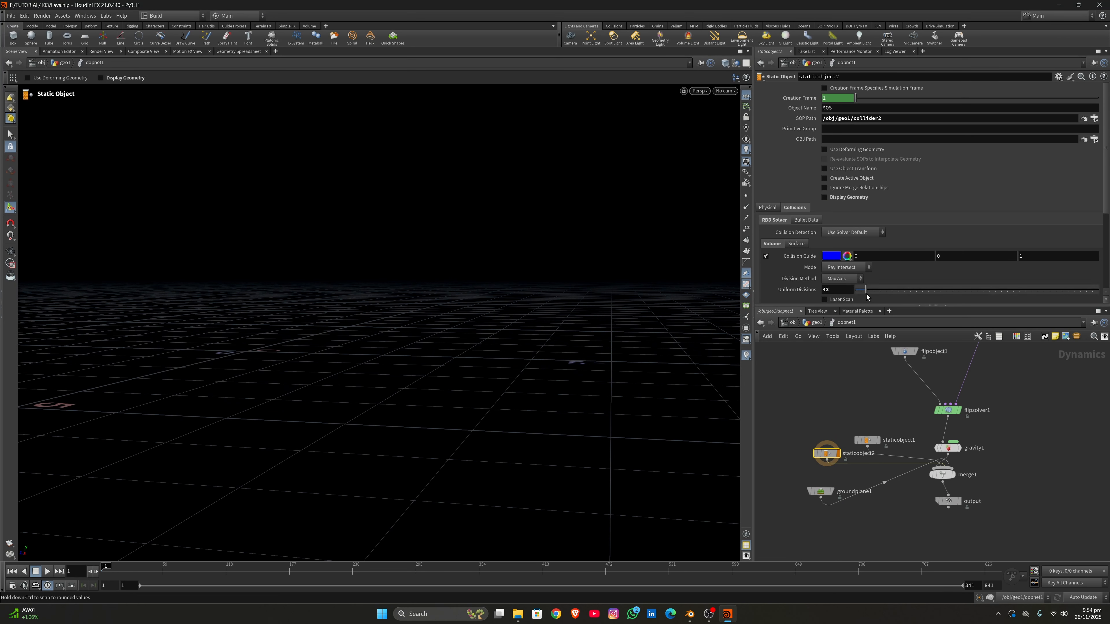
{"action": "left_click_drag", "start_coordinate": [866, 290], "coordinate": [929, 294]}
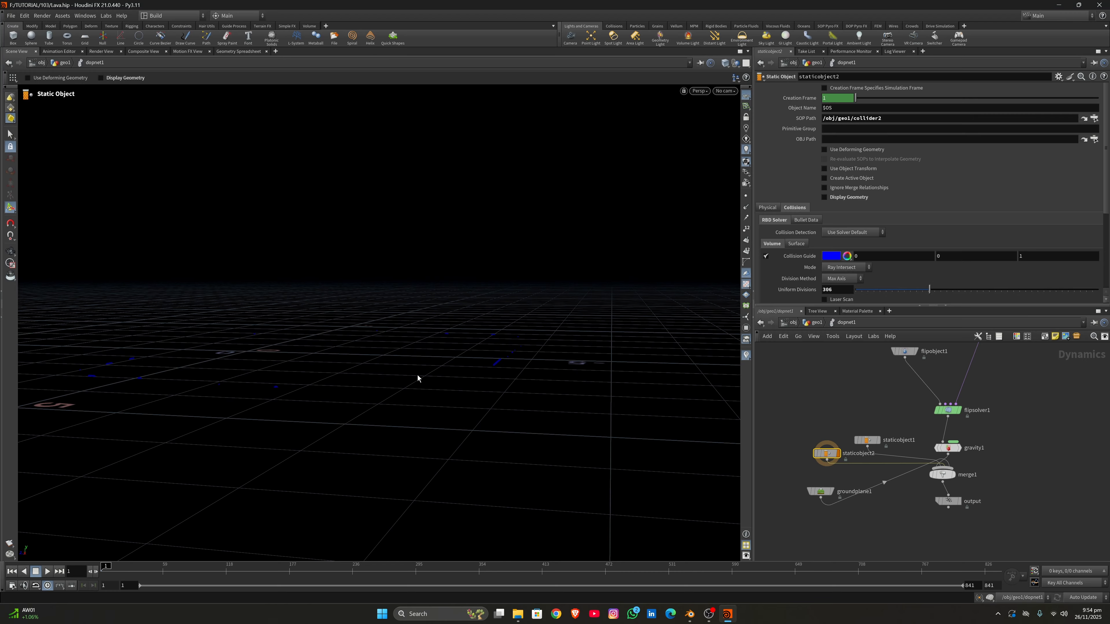
{"action": "left_click", "coordinate": [765, 256]}
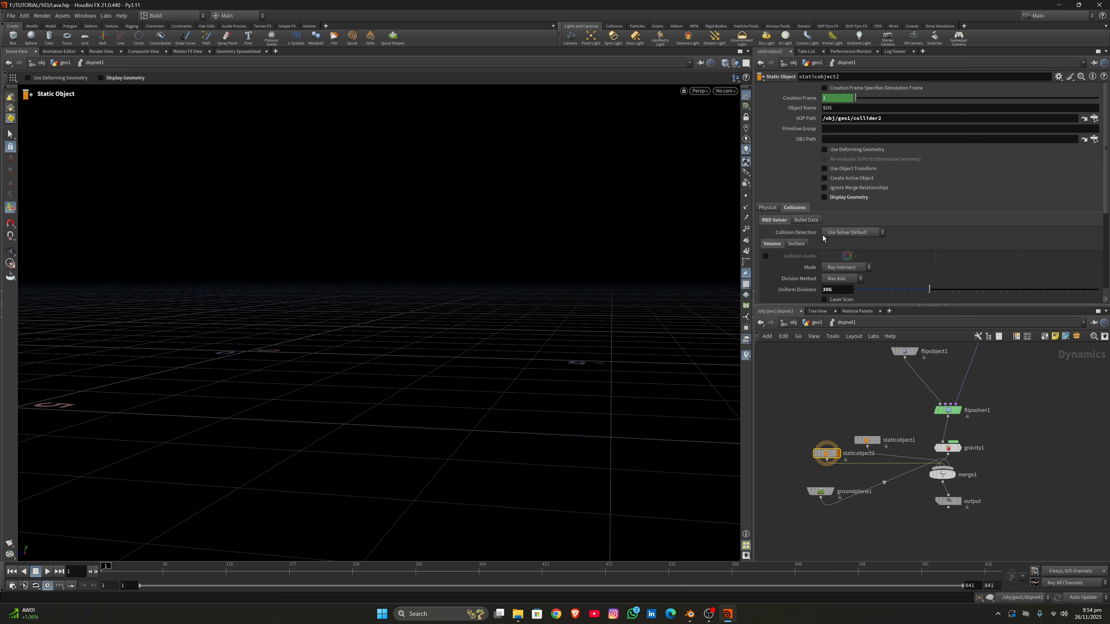
Try Use Surface Collisions with the collision radius shown on staticobject2, and return Collision Detection to Use Solver Default
{"action": "left_click", "coordinate": [832, 236]}
{"action": "left_click", "coordinate": [850, 256]}
{"action": "left_click", "coordinate": [795, 245]}
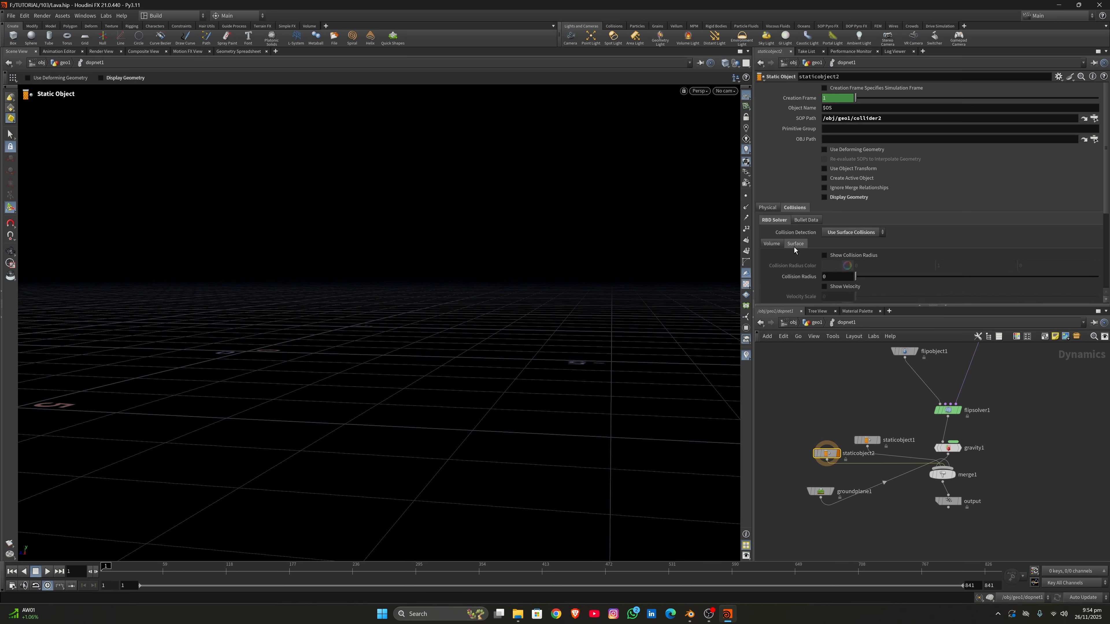
{"action": "left_click", "coordinate": [824, 255]}
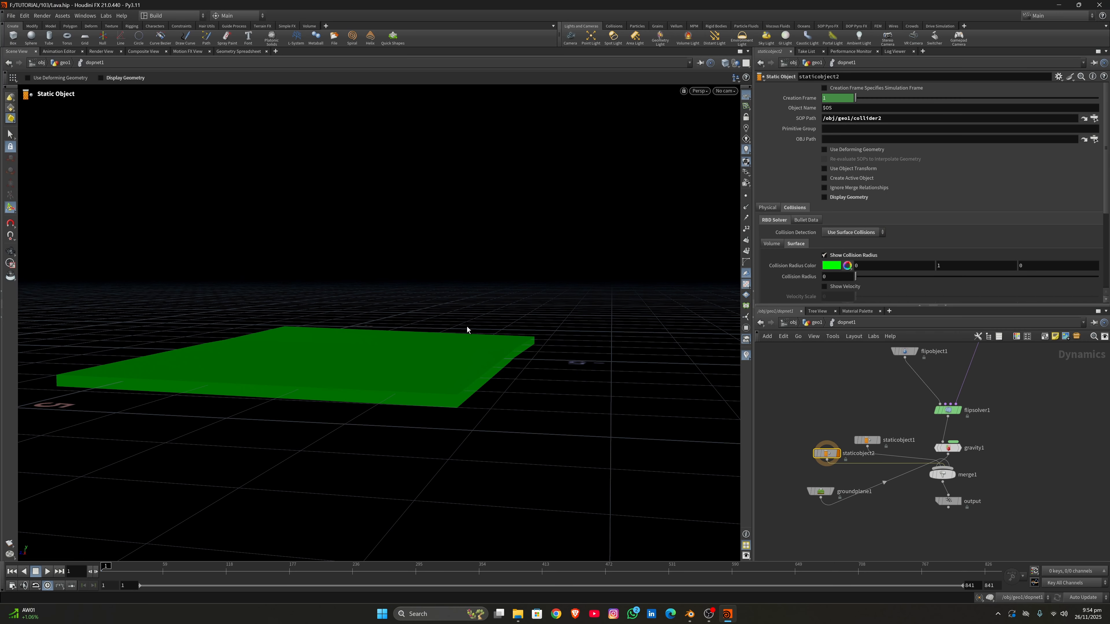
{"action": "left_click", "coordinate": [827, 255]}
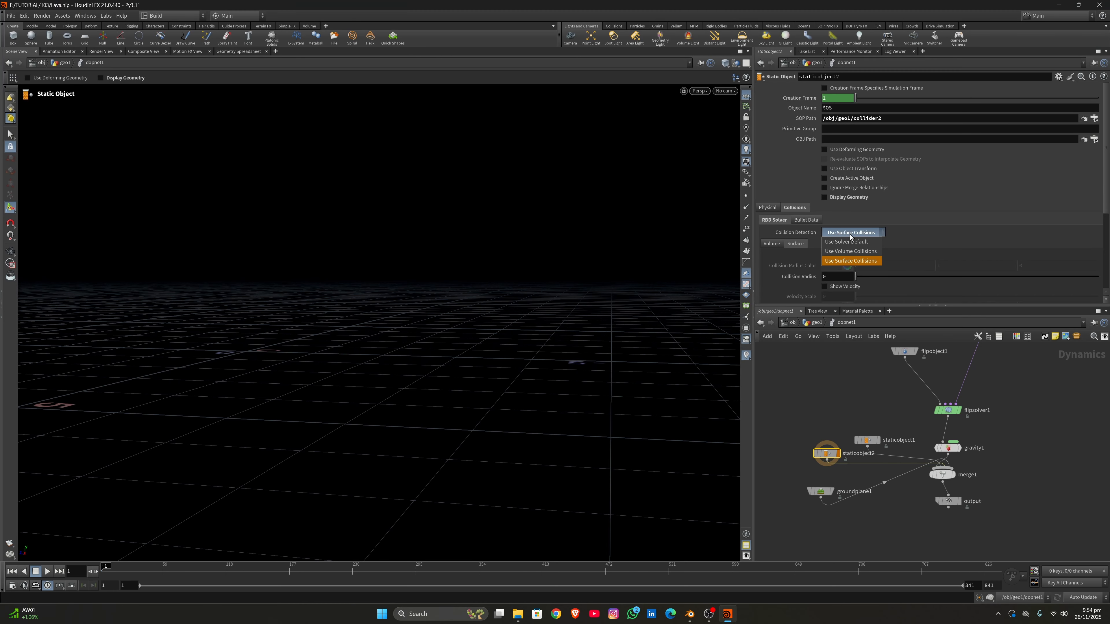
{"action": "left_click", "coordinate": [846, 241]}
Display the DOP network's output again and tidy the placement of the staticobject2 and groundplane1 nodes
{"action": "left_click_drag", "start_coordinate": [812, 444], "coordinate": [797, 436]}
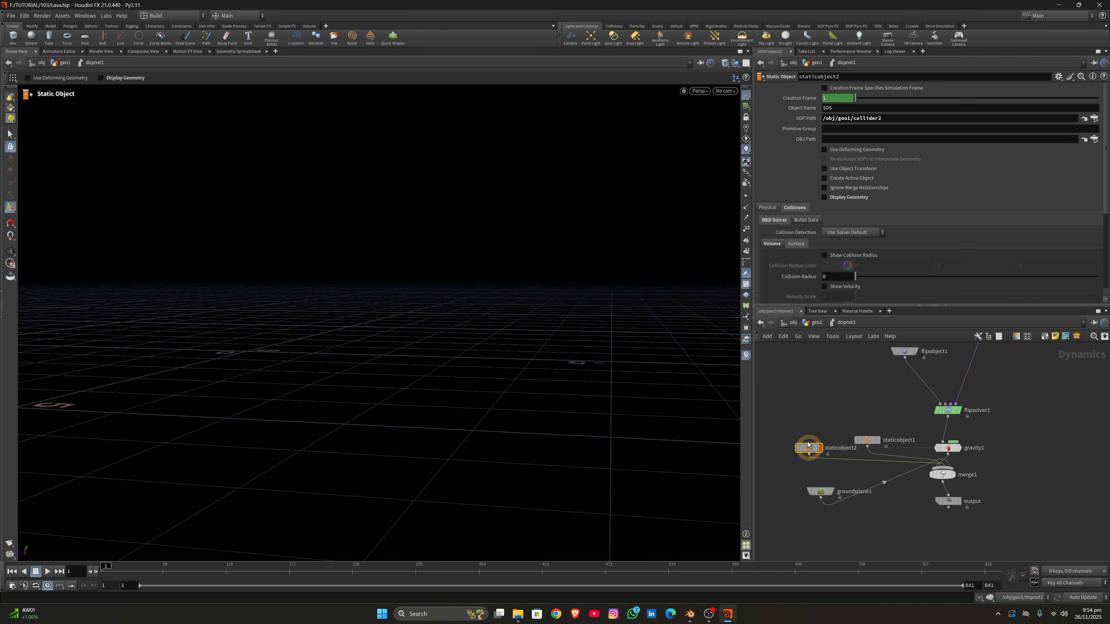
{"action": "left_click", "coordinate": [957, 500]}
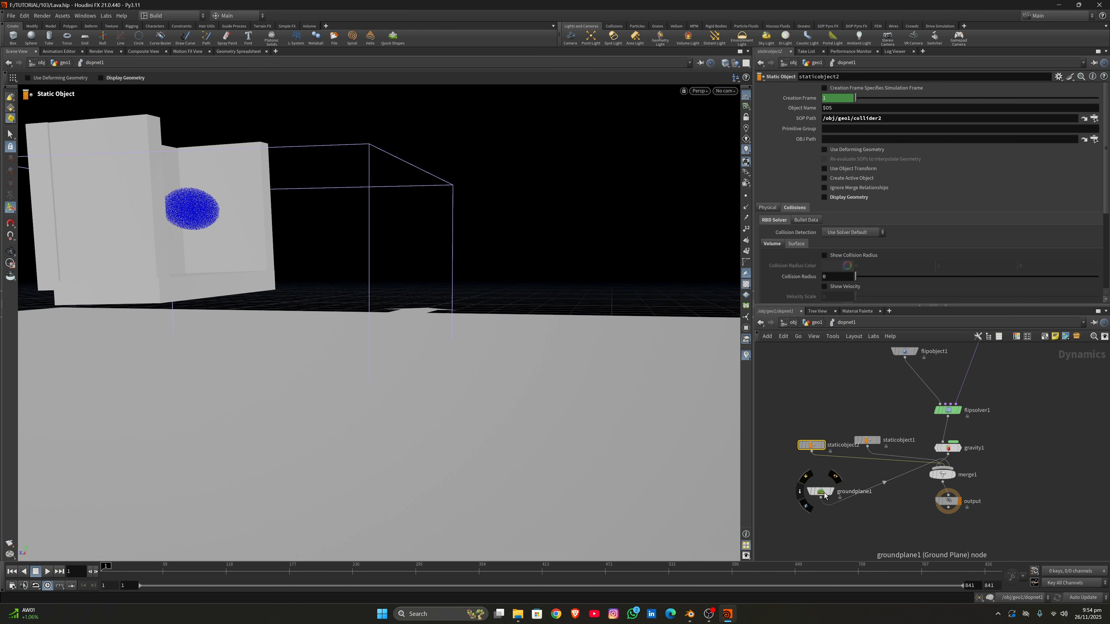
{"action": "left_click_drag", "start_coordinate": [824, 493], "coordinate": [833, 488]}
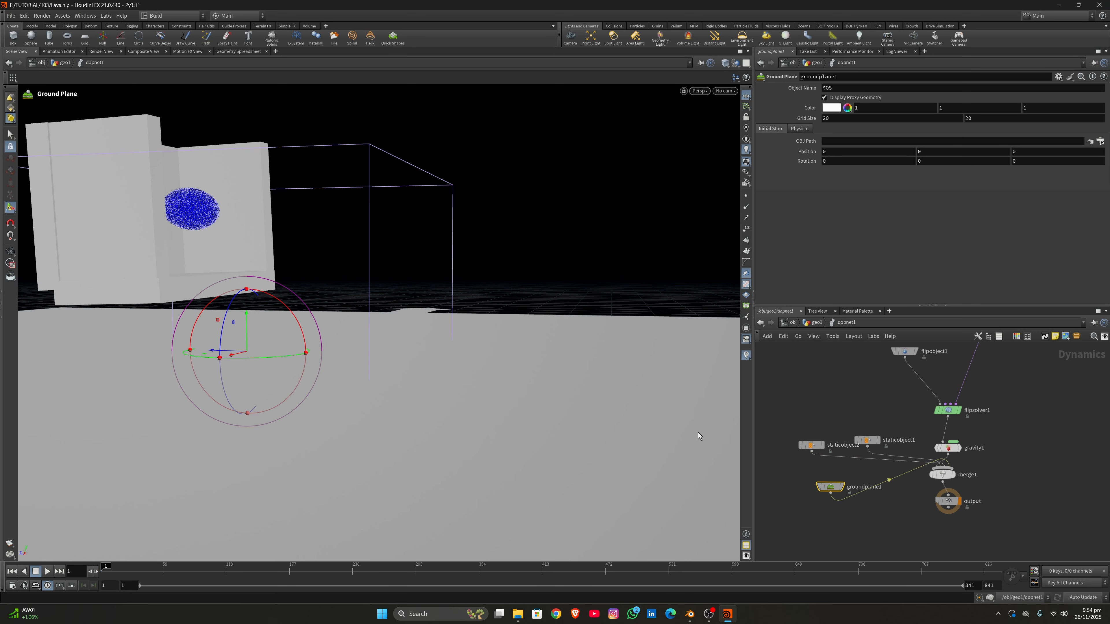
{"action": "key", "text": "Escape"}
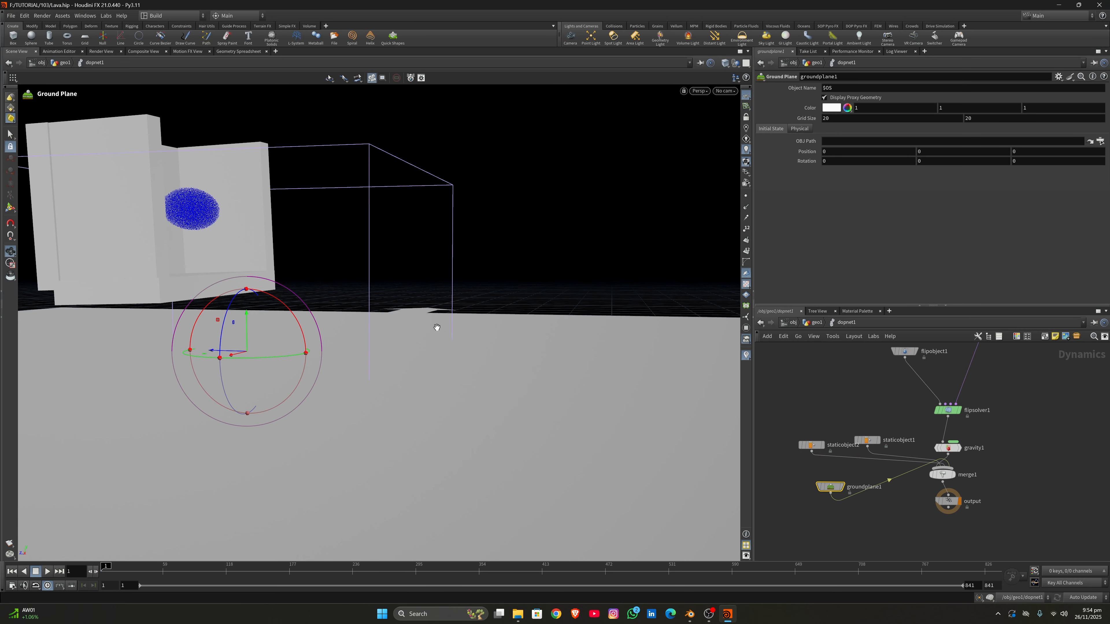
Show staticobject2's display geometry as a reference and align the ground plane with it at Y position 0.0317351 and Z rotation -0.329267
{"action": "left_click_drag", "start_coordinate": [437, 324], "coordinate": [366, 327]}
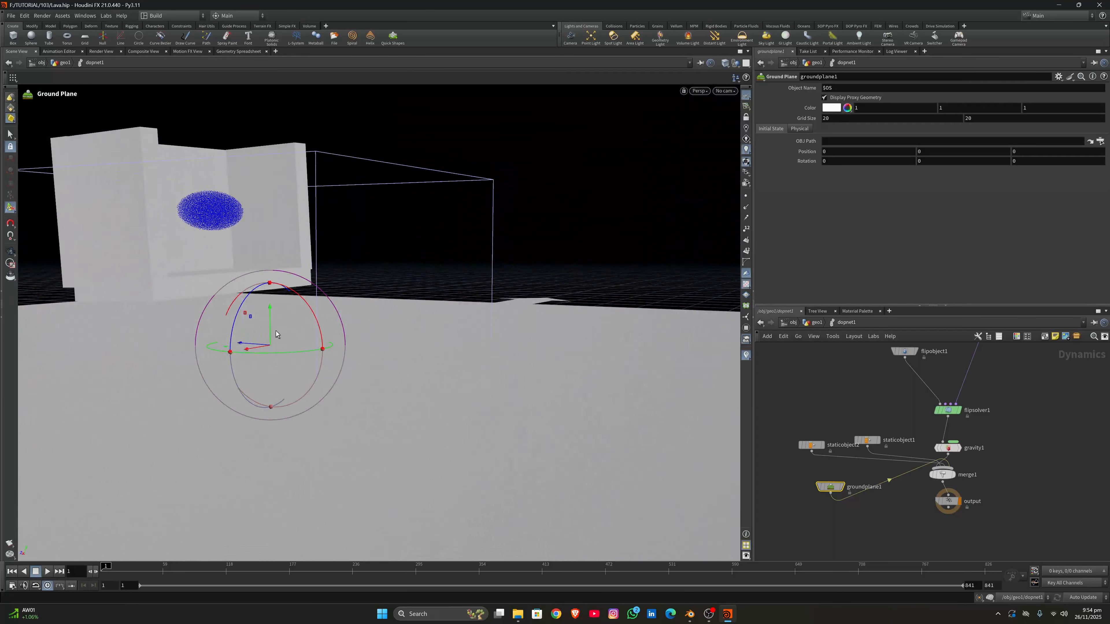
{"action": "left_click_drag", "start_coordinate": [271, 316], "coordinate": [310, 376]}
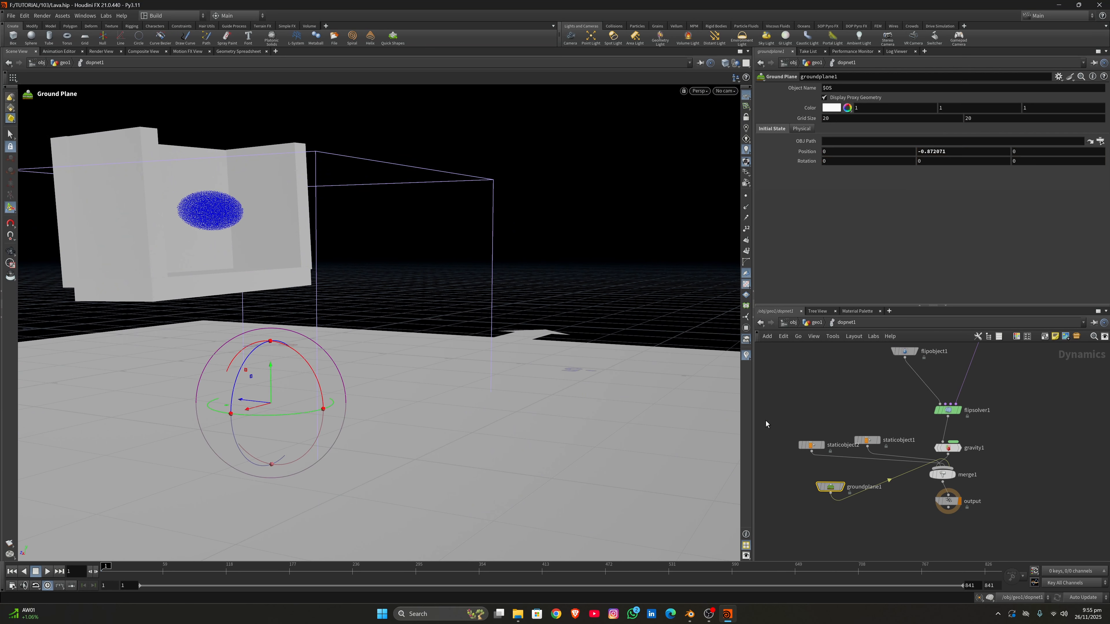
{"action": "left_click", "coordinate": [812, 445]}
{"action": "left_click", "coordinate": [824, 197]}
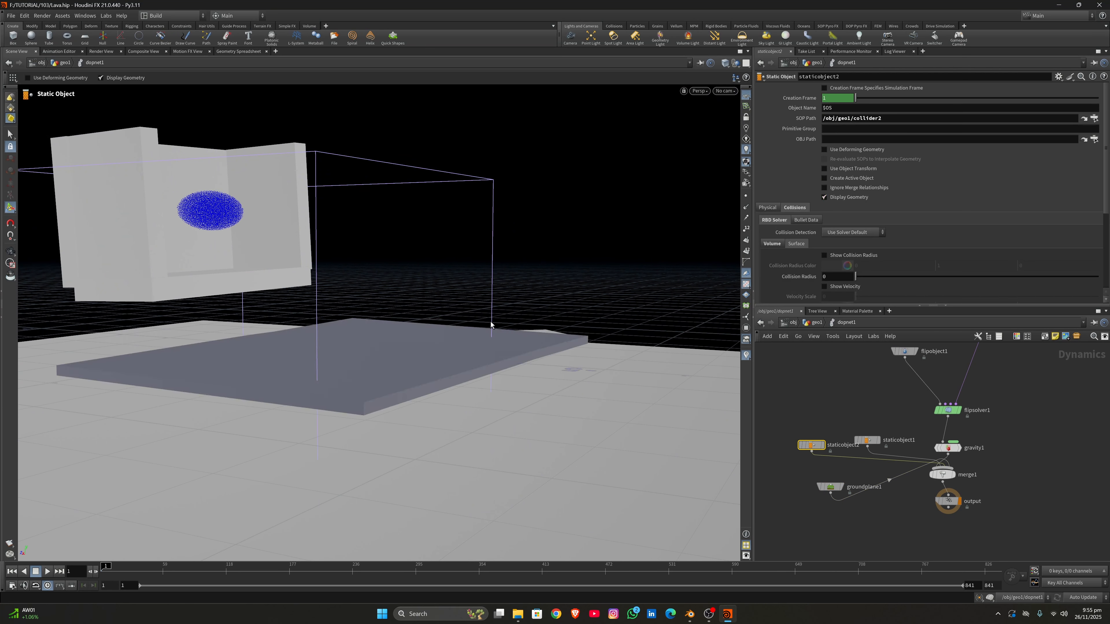
{"action": "left_click", "coordinate": [830, 484]}
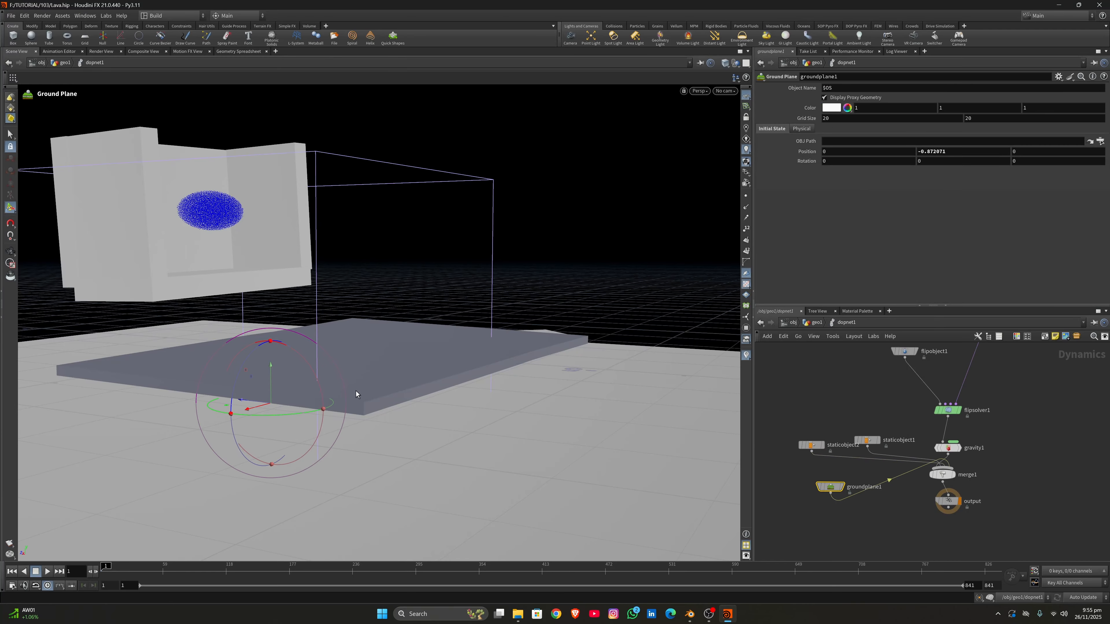
{"action": "left_click_drag", "start_coordinate": [277, 379], "coordinate": [308, 313]}
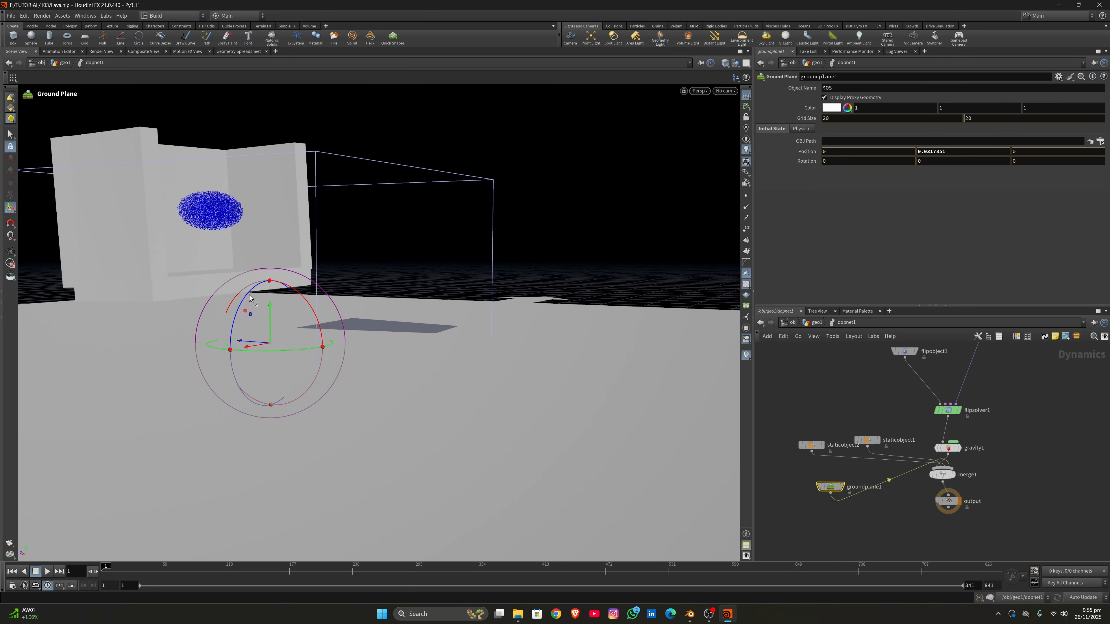
{"action": "left_click_drag", "start_coordinate": [249, 298], "coordinate": [248, 298]}
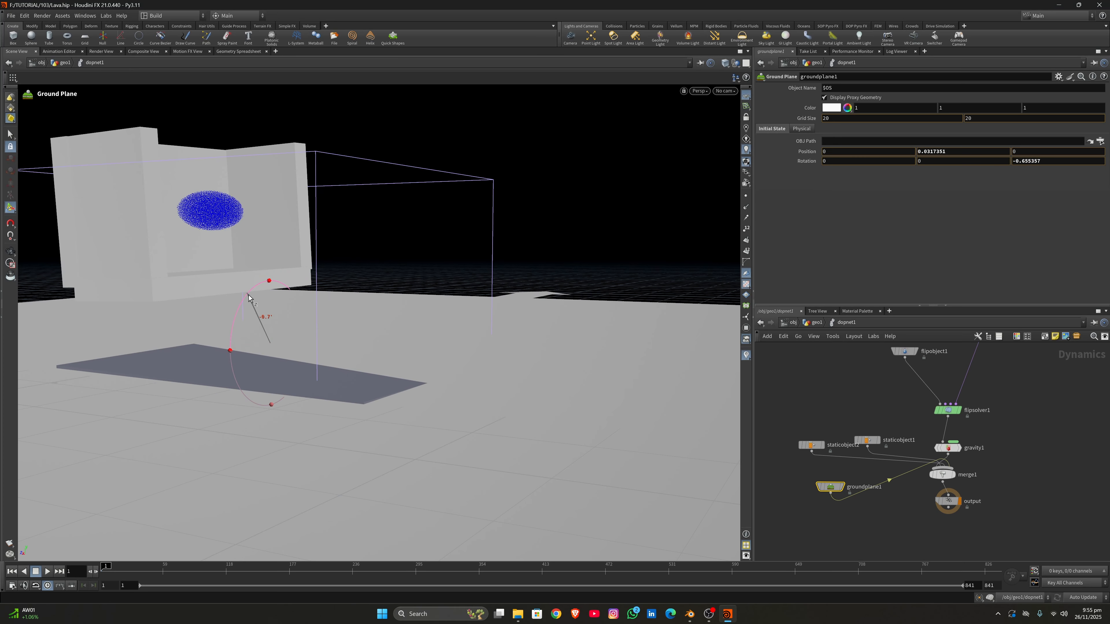
{"action": "left_click_drag", "start_coordinate": [249, 298], "coordinate": [248, 298]}
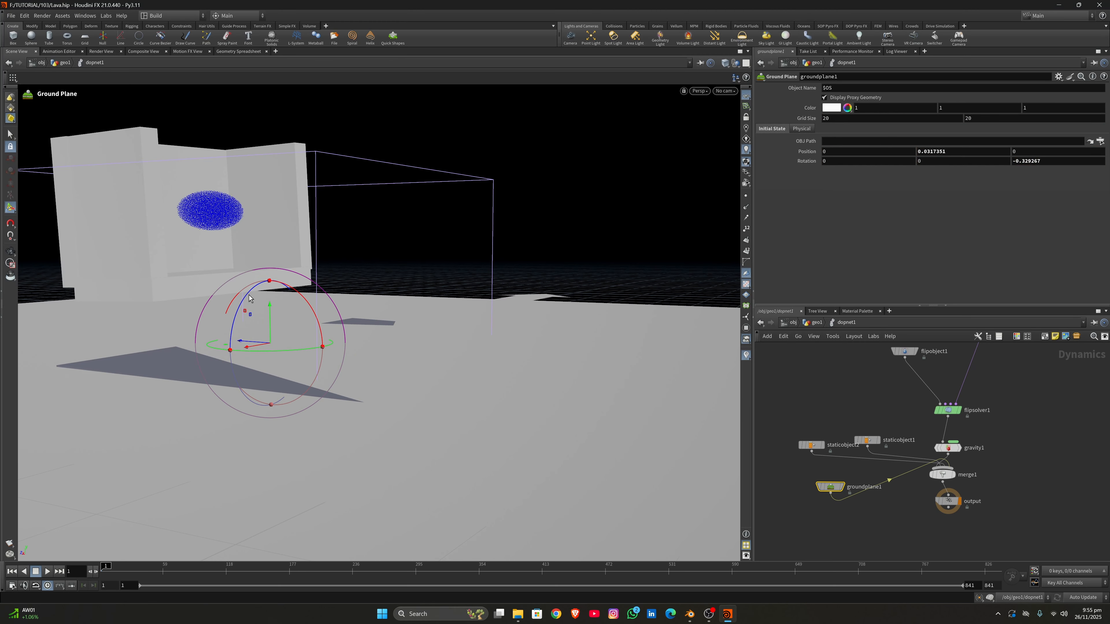
Delete the staticobject2 node from the DOP network and save the scene file
{"action": "left_click_drag", "start_coordinate": [384, 310], "coordinate": [341, 372], "text": "alt"}
{"action": "left_click_drag", "start_coordinate": [789, 418], "coordinate": [825, 460]}
{"action": "key", "text": "Delete"}
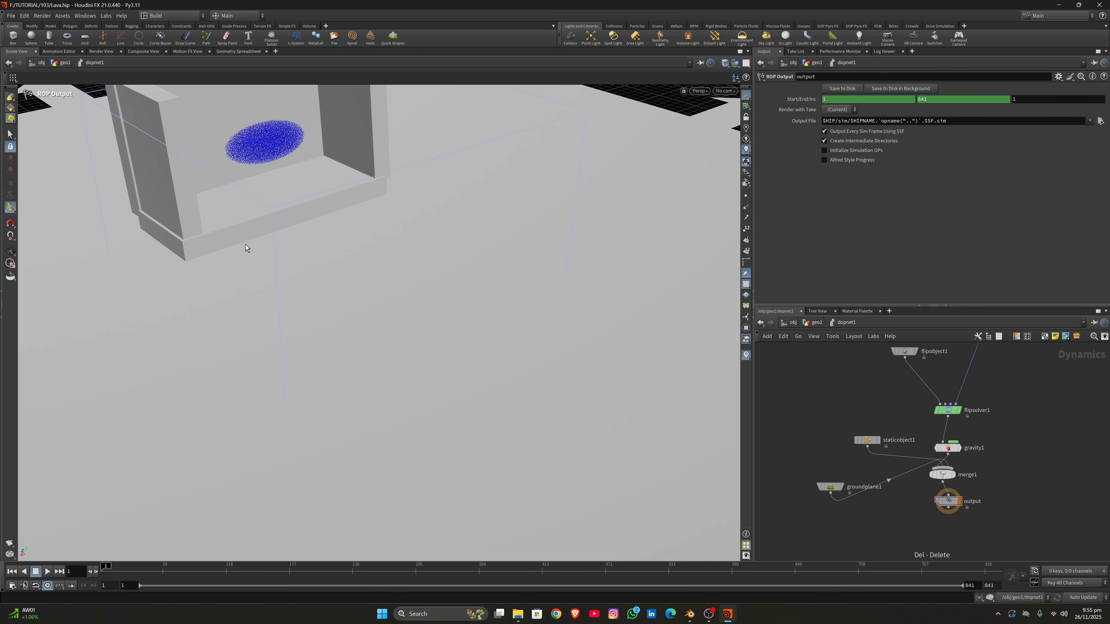
{"action": "right_click_drag", "start_coordinate": [427, 279], "coordinate": [489, 283], "text": "alt"}
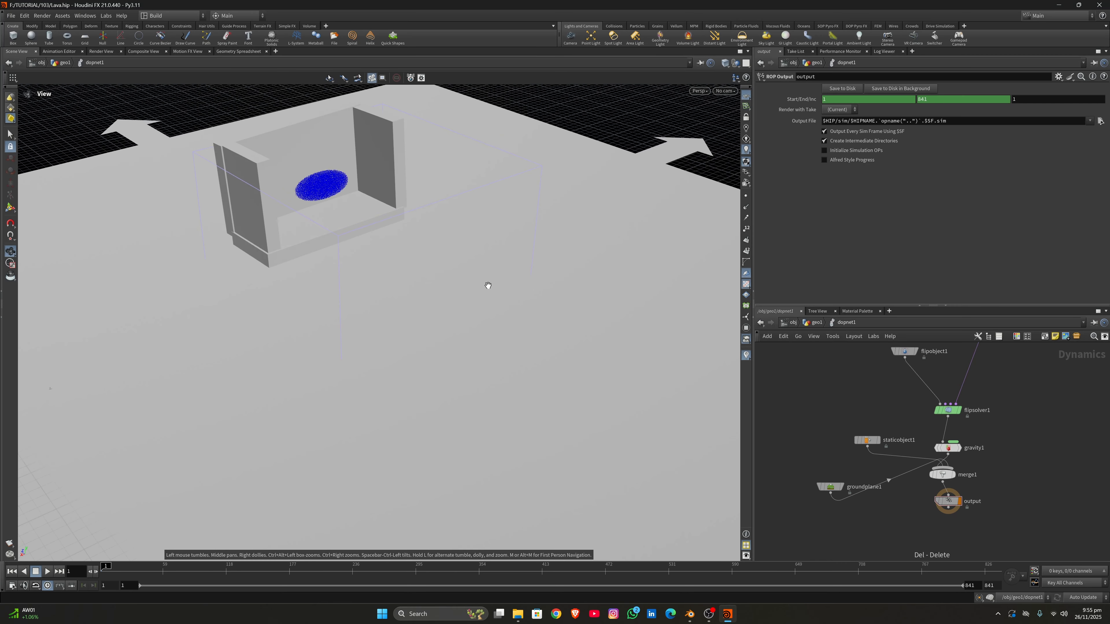
{"action": "left_click_drag", "start_coordinate": [489, 284], "coordinate": [298, 251], "text": "alt"}
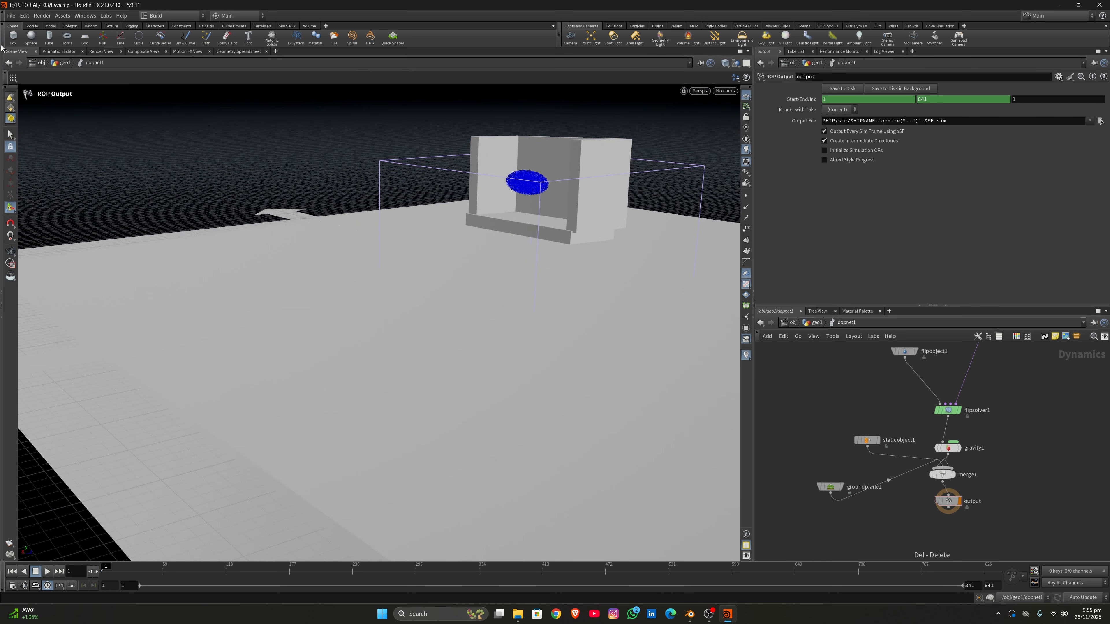
{"action": "left_click", "coordinate": [11, 15]}
{"action": "left_click", "coordinate": [27, 81]}
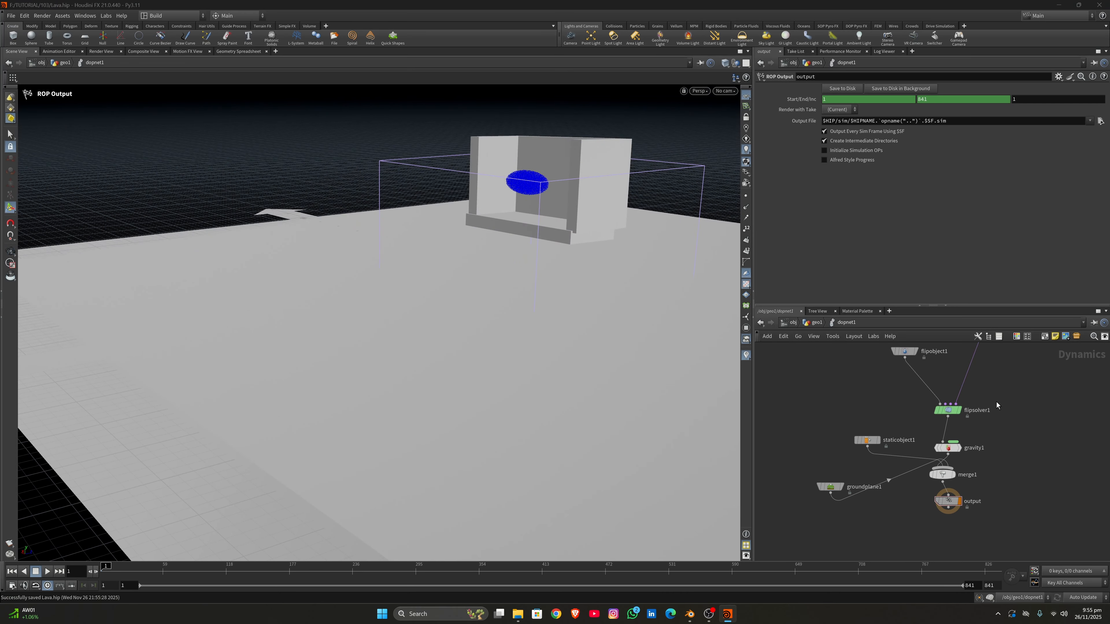
Play the simulation to check how the fluid collides with the box-shaped collider and ground plane, and return to the first frame
{"action": "scroll", "coordinate": [875, 393], "scroll_direction": "down", "scroll_amount": 1}
{"action": "middle_click_drag", "start_coordinate": [808, 411], "coordinate": [786, 471]}
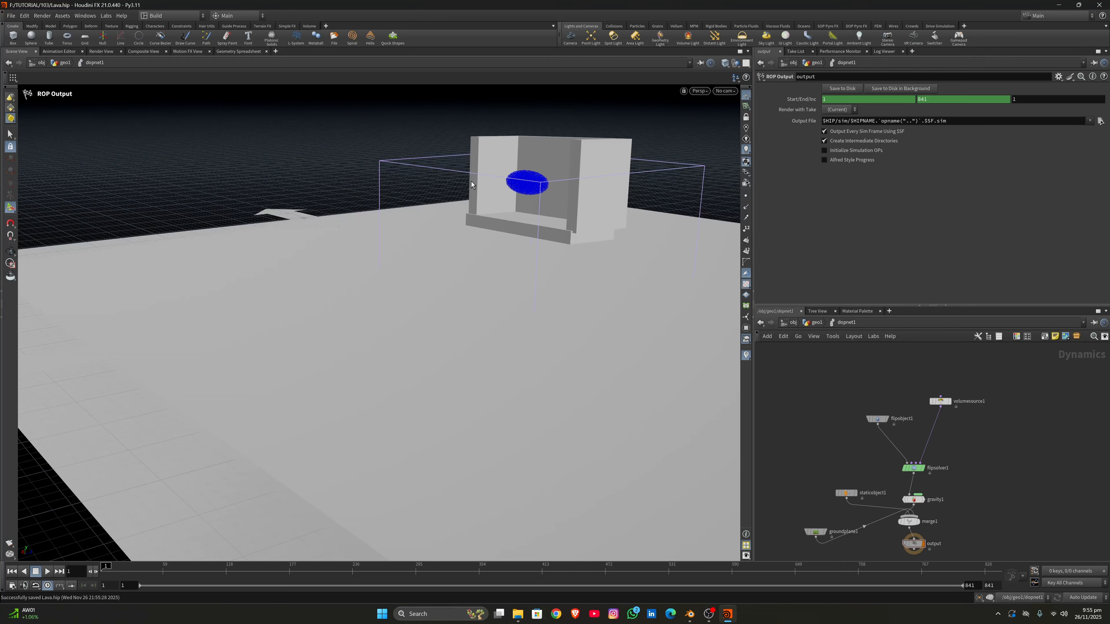
{"action": "left_click_drag", "start_coordinate": [471, 181], "coordinate": [588, 290], "text": "alt"}
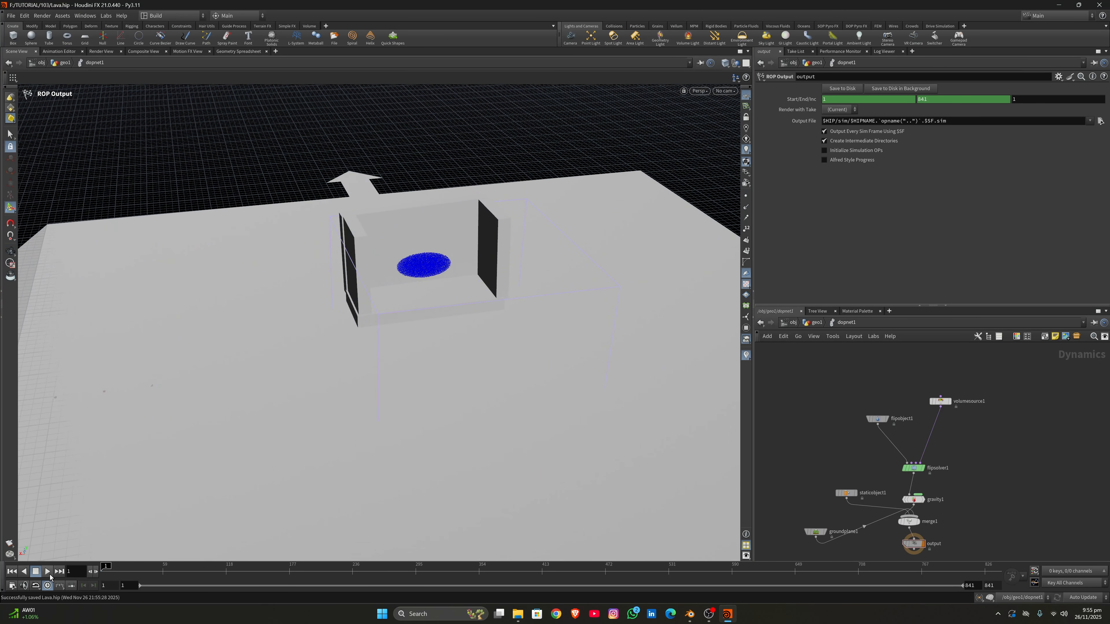
{"action": "left_click", "coordinate": [48, 573]}
{"action": "left_click_drag", "start_coordinate": [441, 360], "coordinate": [510, 260], "text": "alt"}
{"action": "left_click", "coordinate": [47, 572]}
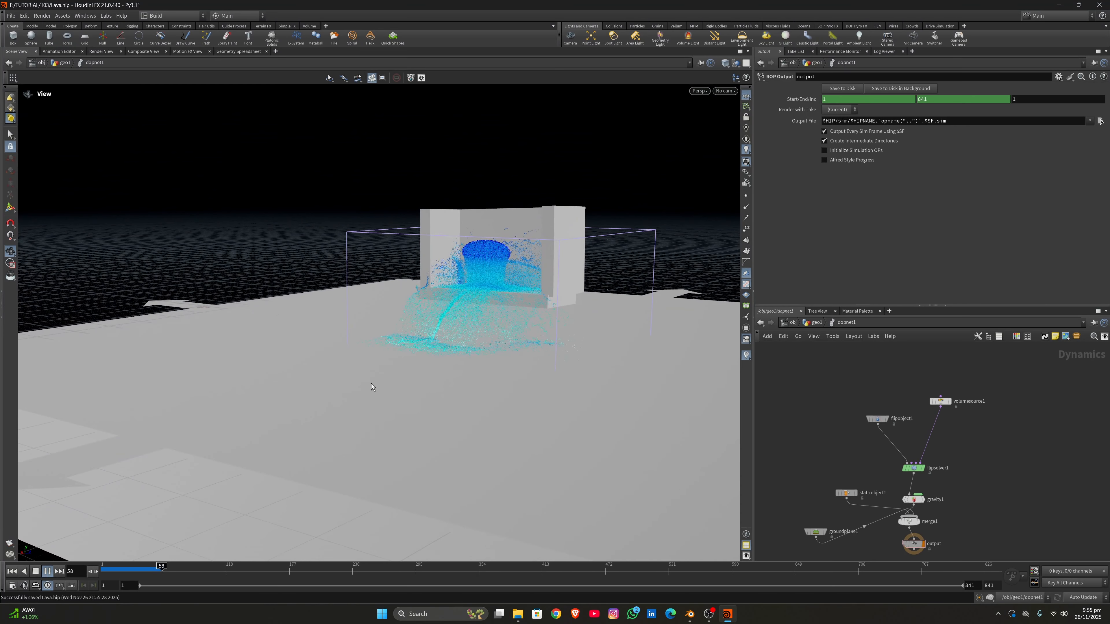
{"action": "left_click_drag", "start_coordinate": [385, 333], "coordinate": [490, 363]}
{"action": "left_click", "coordinate": [12, 572]}
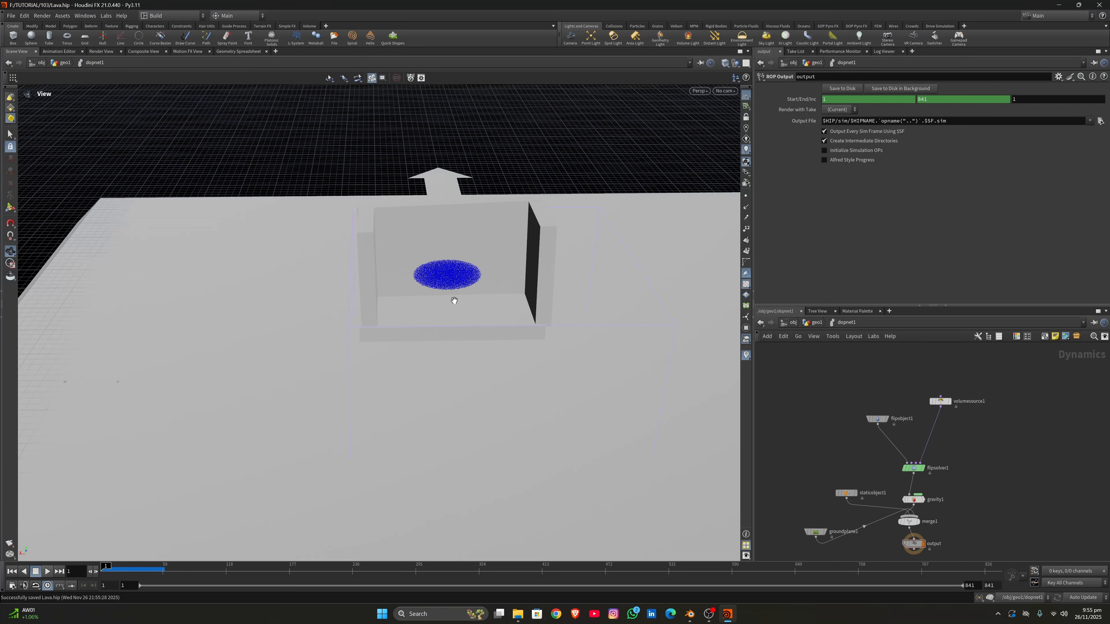
Enable viscosity and Viscosity by Attribute in flipsolver1's volume motion settings
{"action": "left_click_drag", "start_coordinate": [475, 351], "coordinate": [568, 346]}
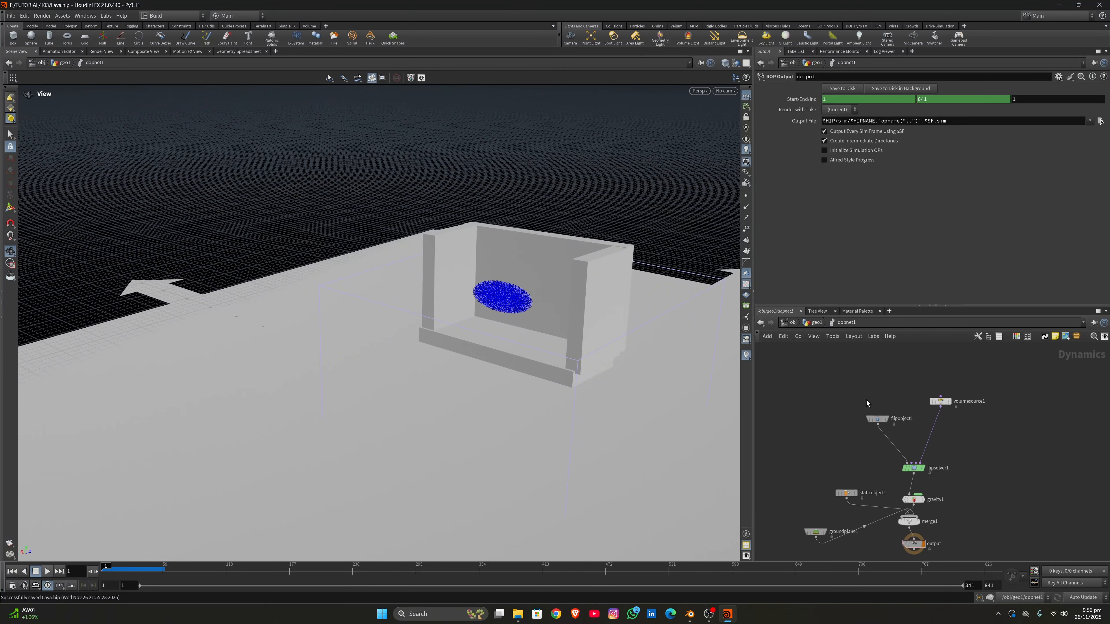
{"action": "left_click_drag", "start_coordinate": [882, 456], "coordinate": [930, 478]}
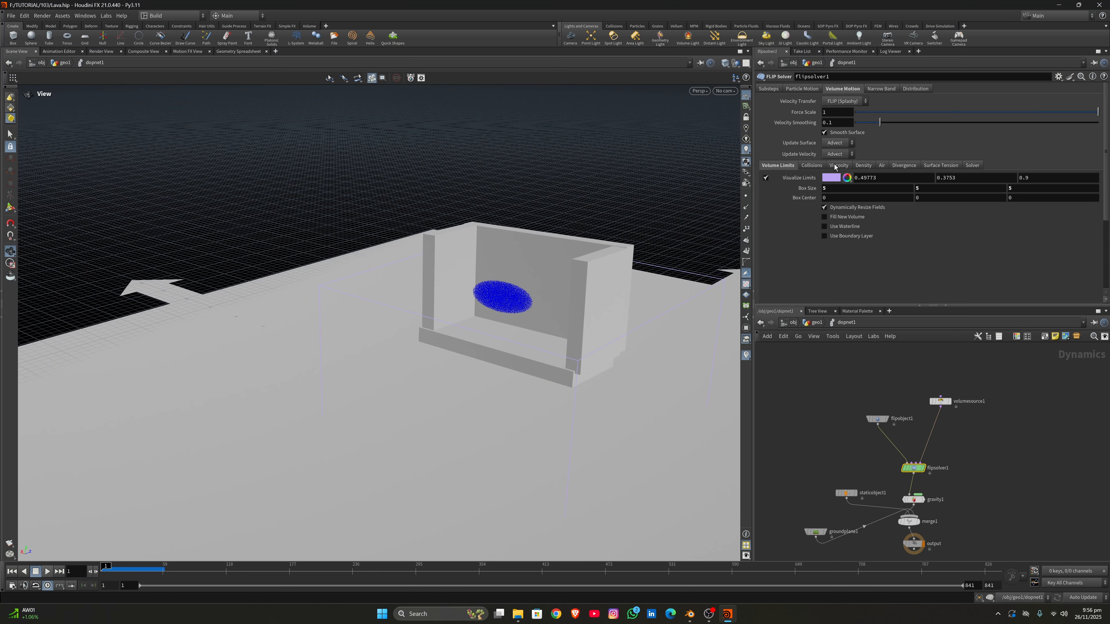
{"action": "left_click", "coordinate": [835, 166]}
{"action": "left_click", "coordinate": [825, 177]}
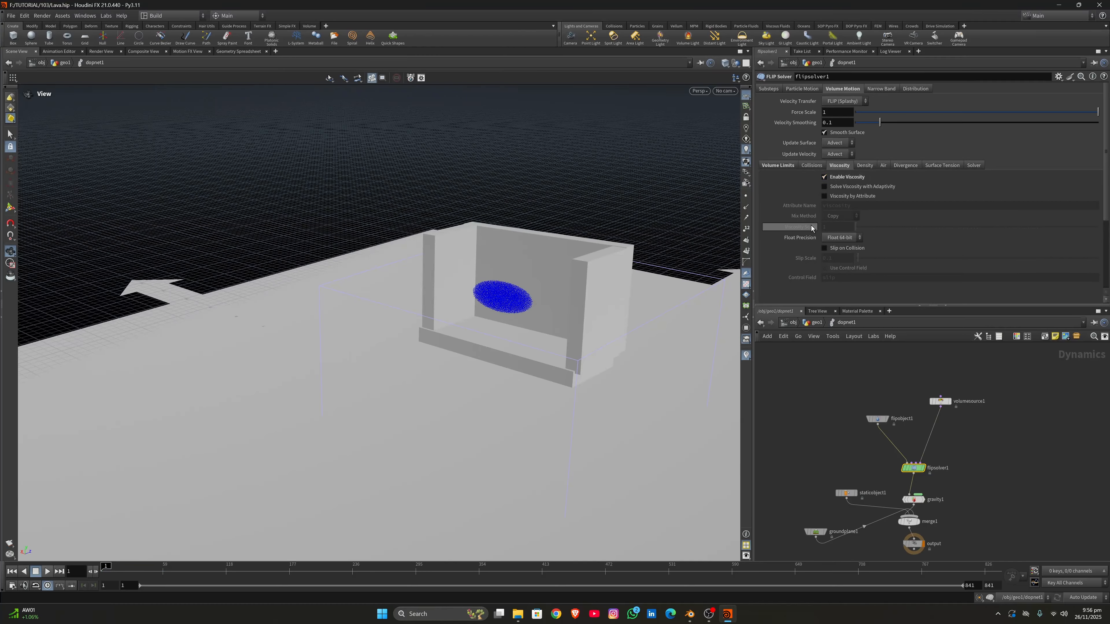
{"action": "left_click", "coordinate": [835, 196]}
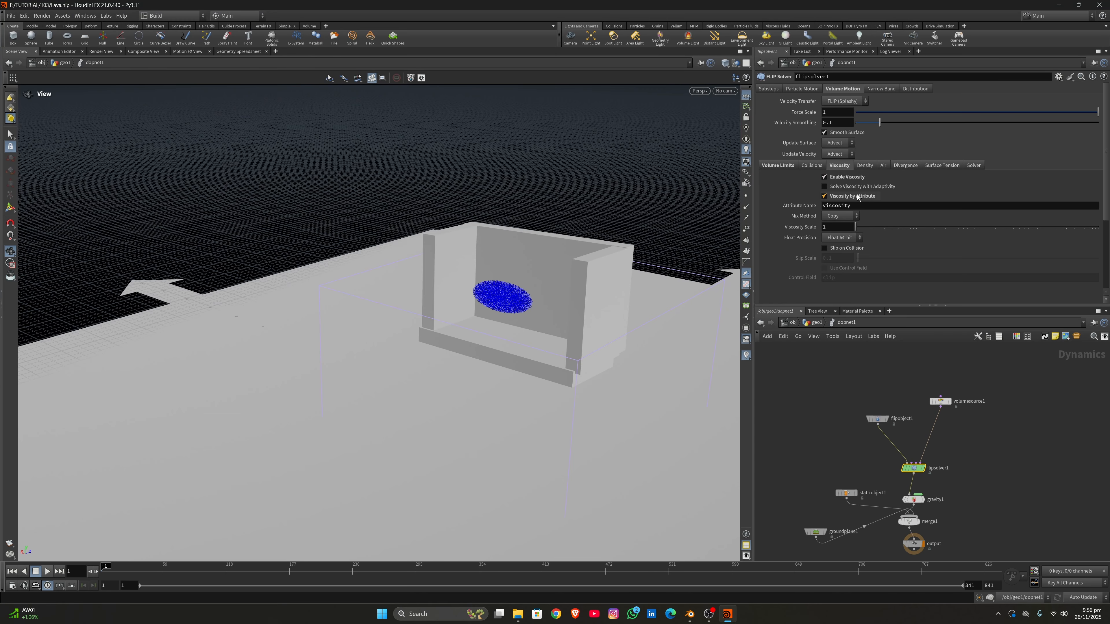
Move flipobject1 aside and add a Gas Temperature Update node wired into flipsolver1
{"action": "left_click_drag", "start_coordinate": [516, 341], "coordinate": [564, 335]}
{"action": "left_click_drag", "start_coordinate": [877, 419], "coordinate": [846, 407]}
{"action": "scroll", "coordinate": [890, 406], "scroll_direction": "up", "scroll_amount": 3}
{"action": "key", "text": "Tab"}
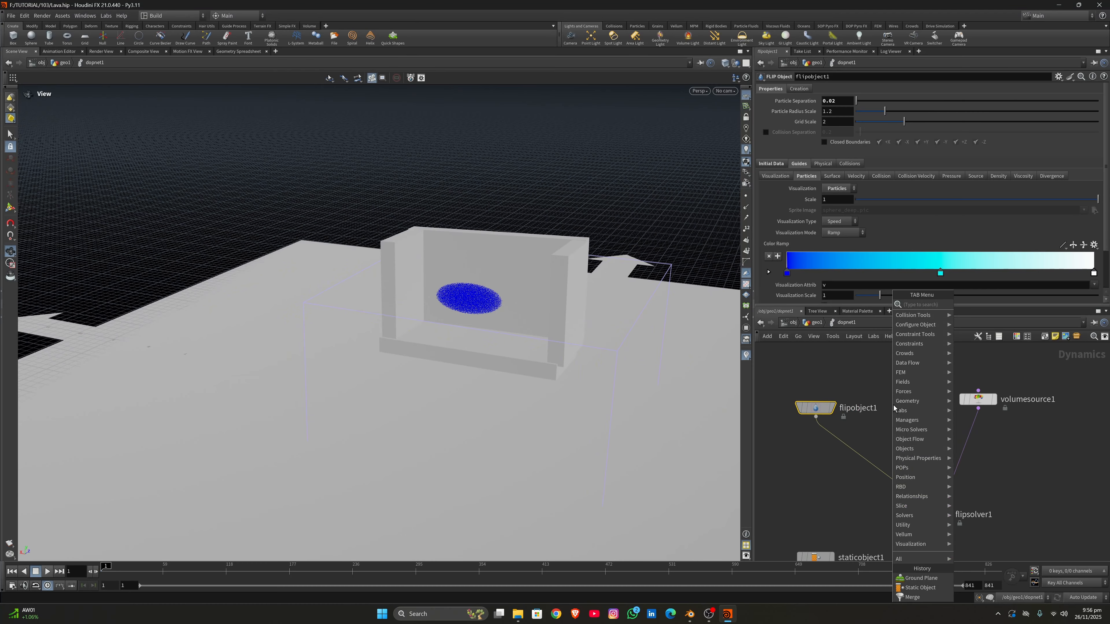
{"action": "type", "text": "gas"}
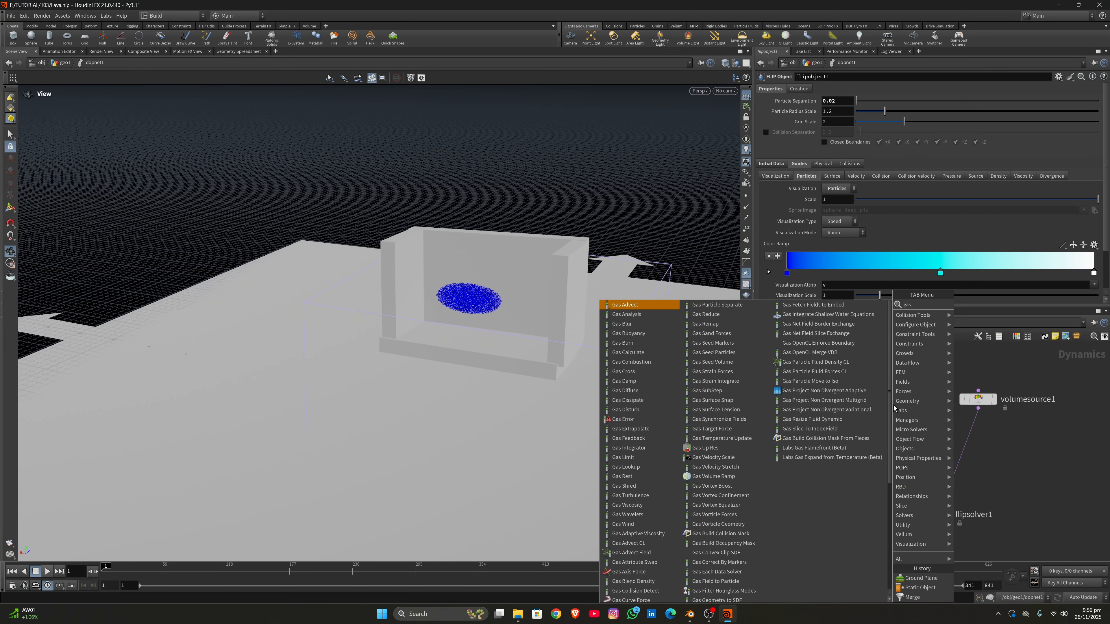
{"action": "type", "text": "te"}
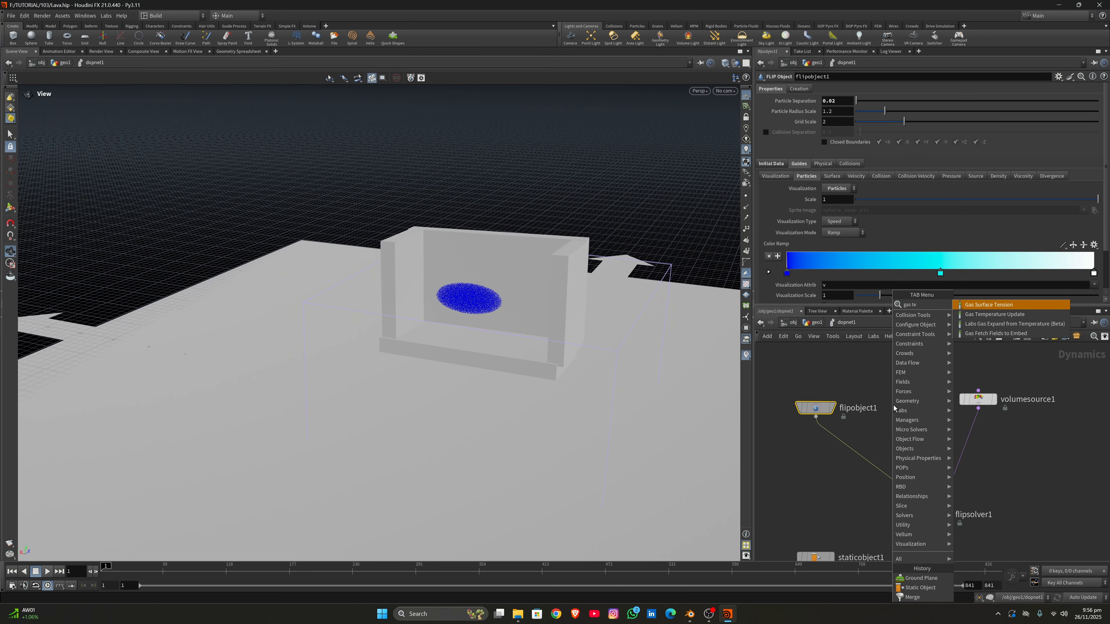
{"action": "left_click", "coordinate": [993, 315]}
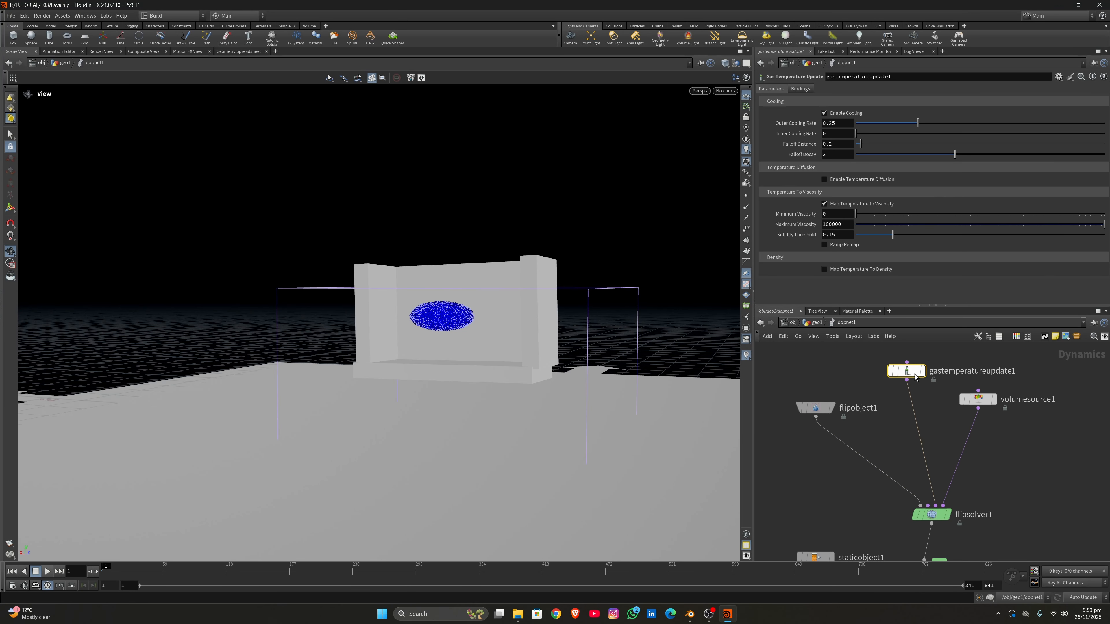
{"action": "mouse_move", "coordinate": [915, 377]}
Return to the geo1 network, move dopnet1 down and insert an Attribute Wrangle between flipsource1 and dopnet1
{"action": "left_click", "coordinate": [813, 323]}
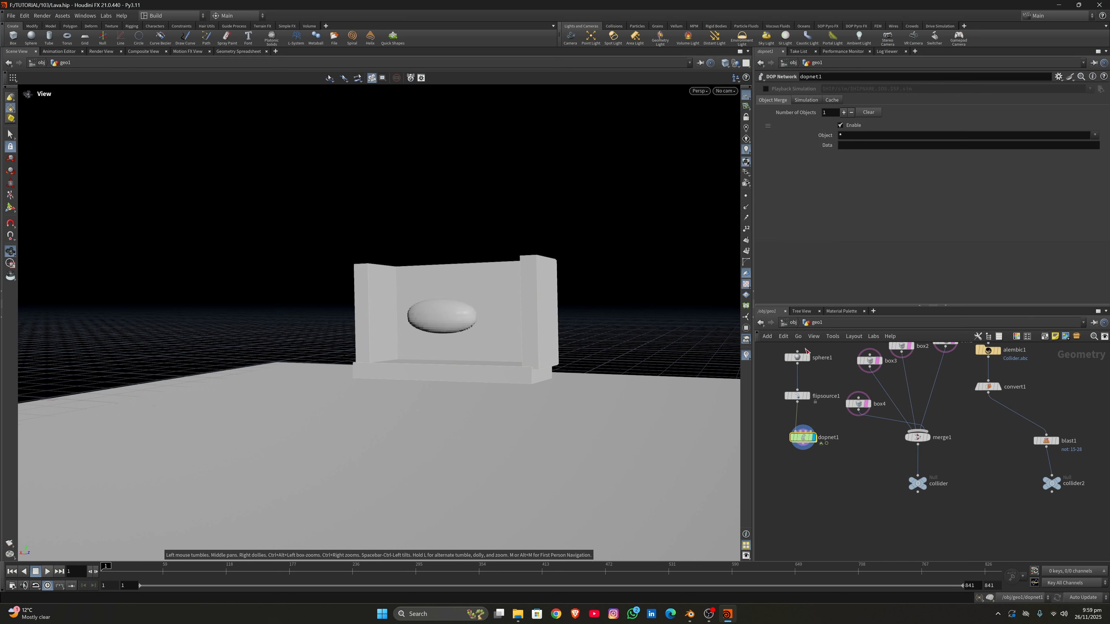
{"action": "left_click_drag", "start_coordinate": [804, 435], "coordinate": [806, 475]}
{"action": "scroll", "coordinate": [825, 417], "scroll_direction": "up", "scroll_amount": 3}
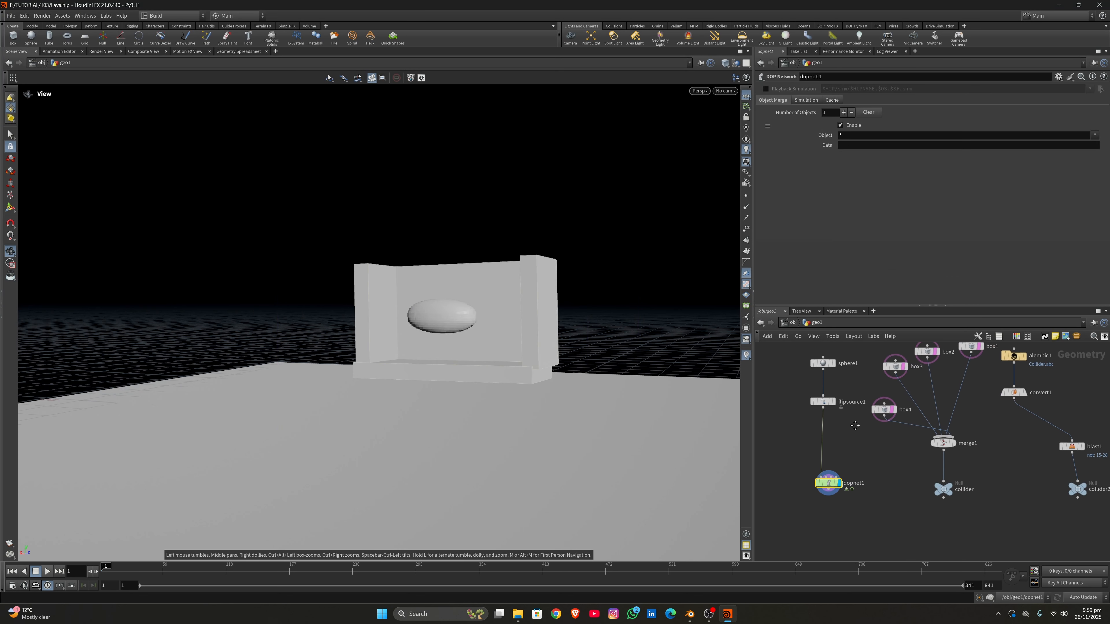
{"action": "key", "text": "Tab"}
{"action": "type", "text": "wran"}
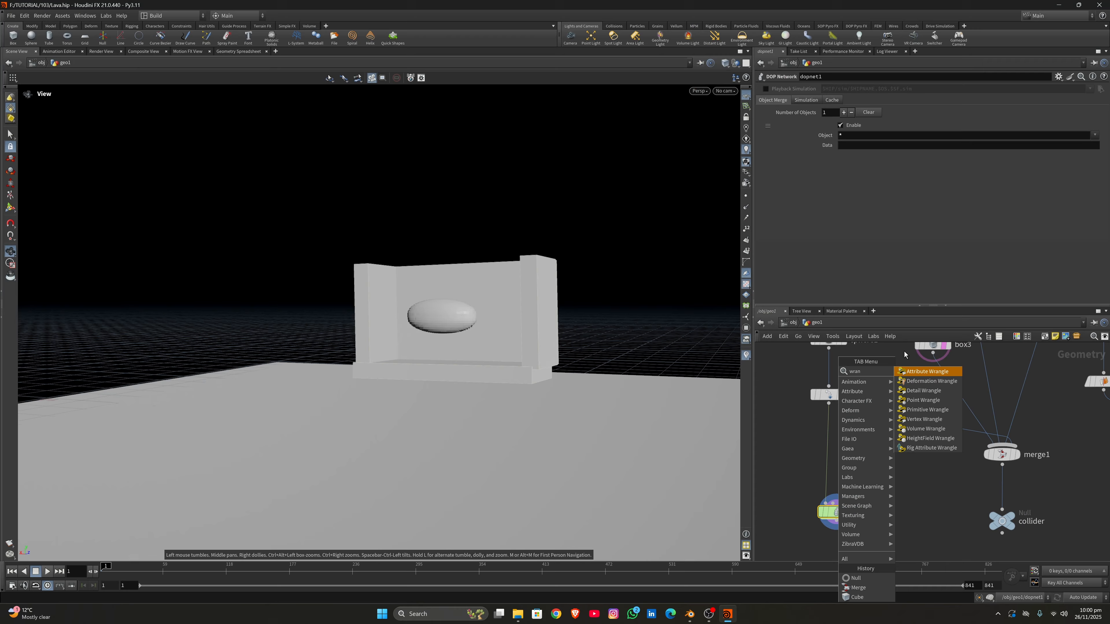
{"action": "left_click", "coordinate": [923, 372]}
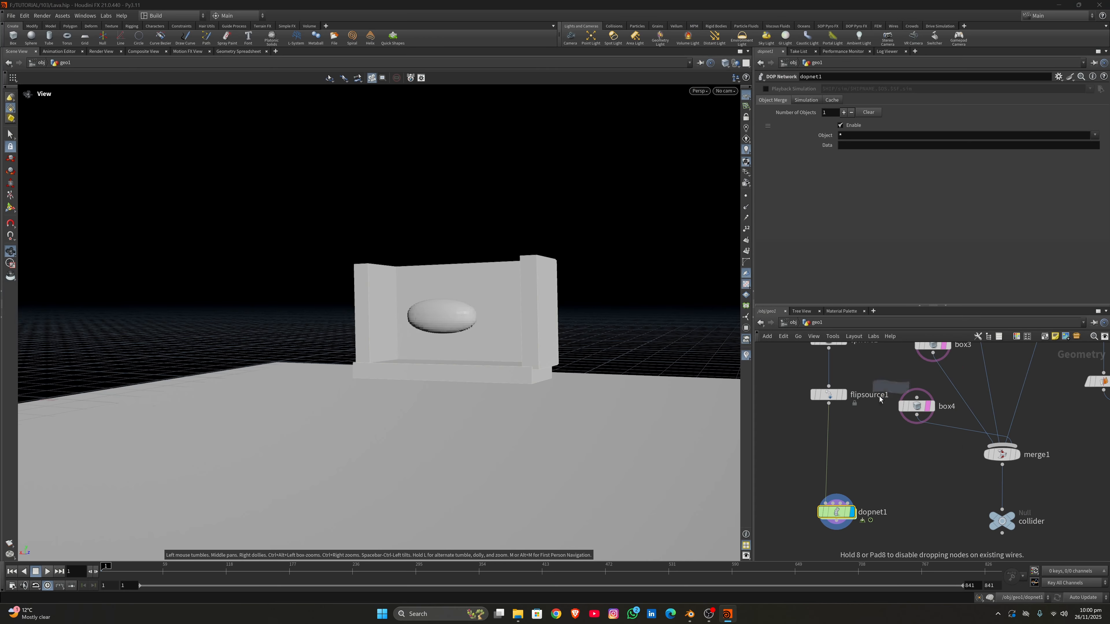
{"action": "left_click", "coordinate": [821, 456]}
{"action": "left_click_drag", "start_coordinate": [821, 456], "coordinate": [829, 451]}
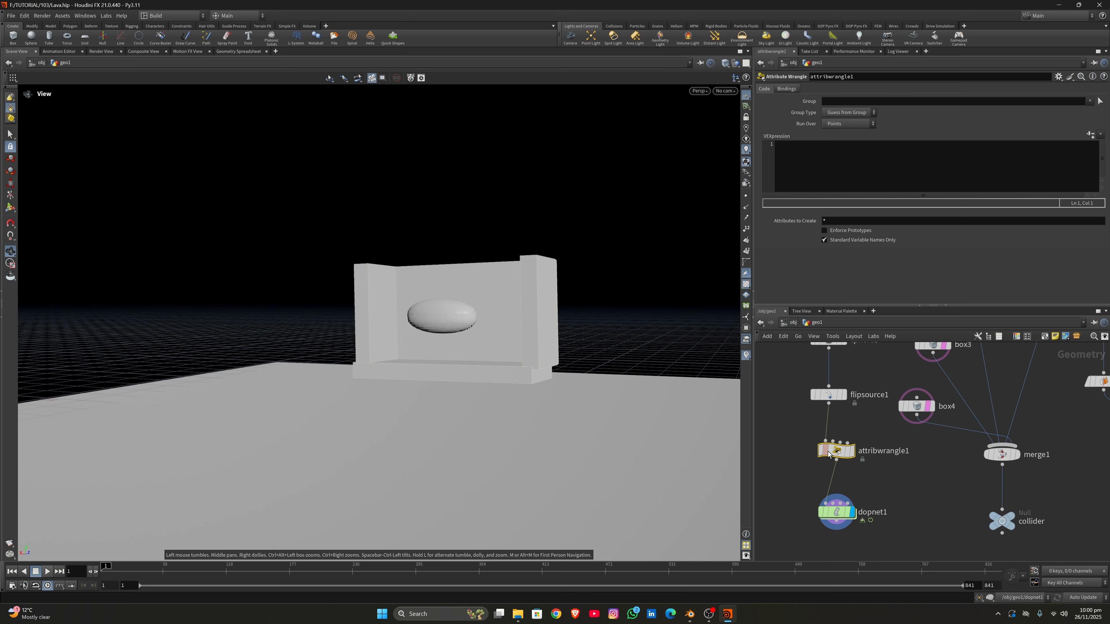
Set the wrangle's VEXpression to f@temperature=1; to give the source points a temperature attribute
{"action": "left_click", "coordinate": [823, 170]}
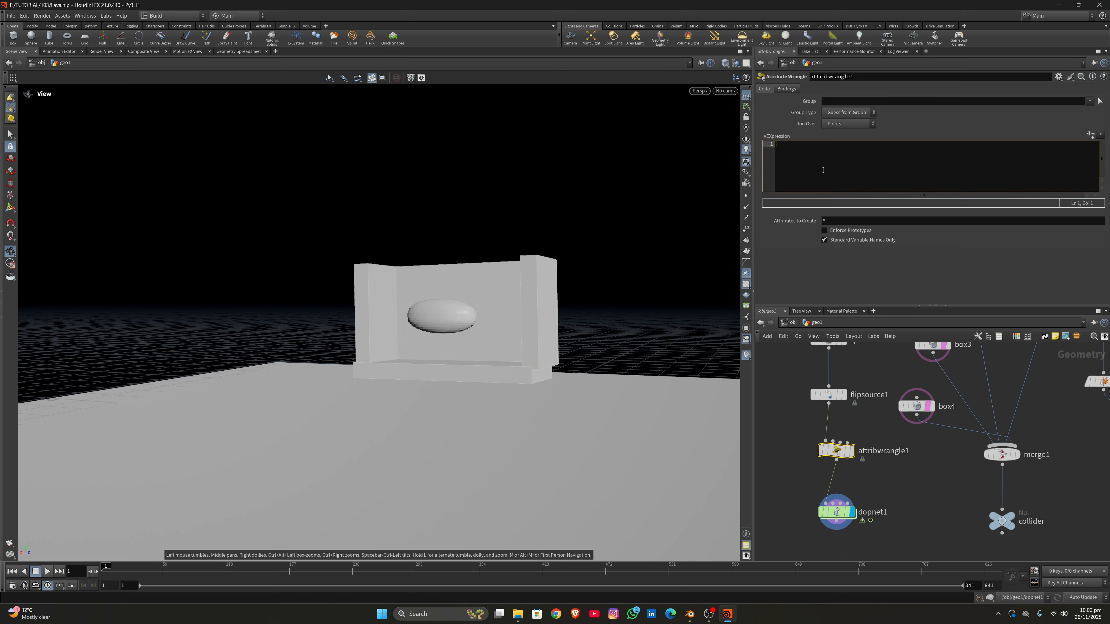
{"action": "type", "text": "f@temperature=1;"}
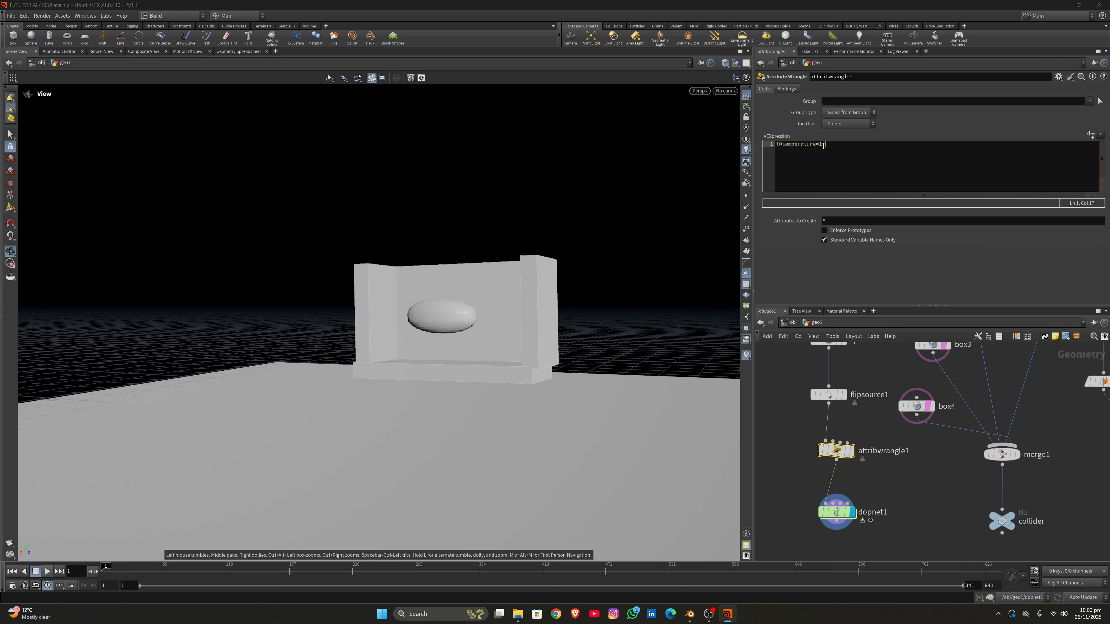
{"action": "left_click", "coordinate": [822, 146]}
{"action": "double_click", "coordinate": [835, 508]}
{"action": "left_click_drag", "start_coordinate": [437, 302], "coordinate": [457, 313]}
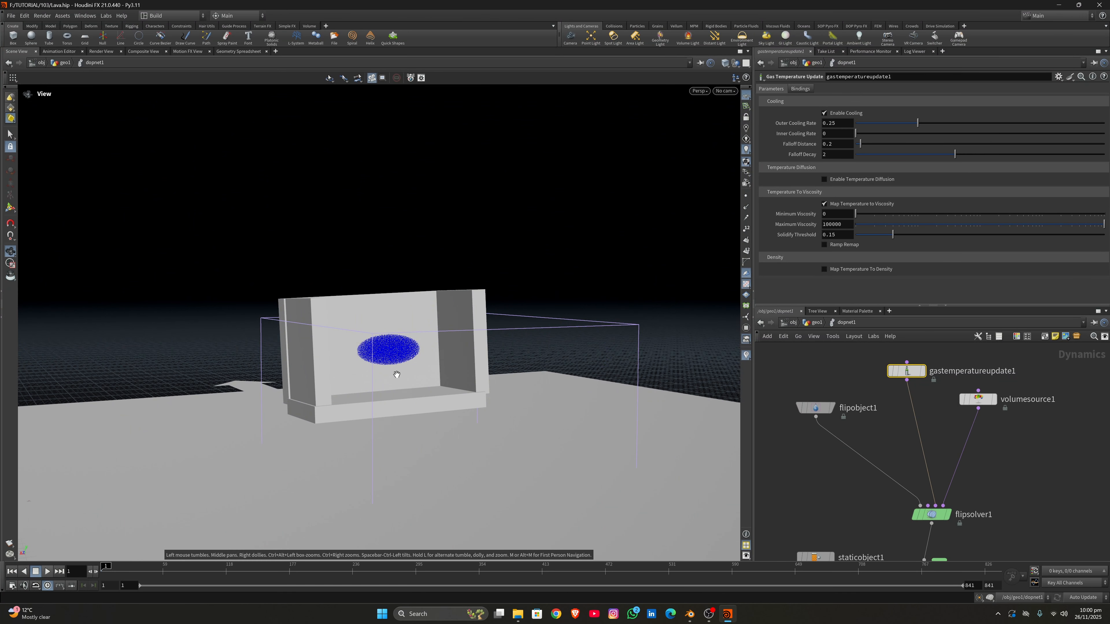
{"action": "mouse_move", "coordinate": [406, 363]}
{"action": "left_mouse_down"}
{"action": "mouse_move", "coordinate": [393, 360]}
{"action": "mouse_move", "coordinate": [416, 359]}
{"action": "left_mouse_up"}
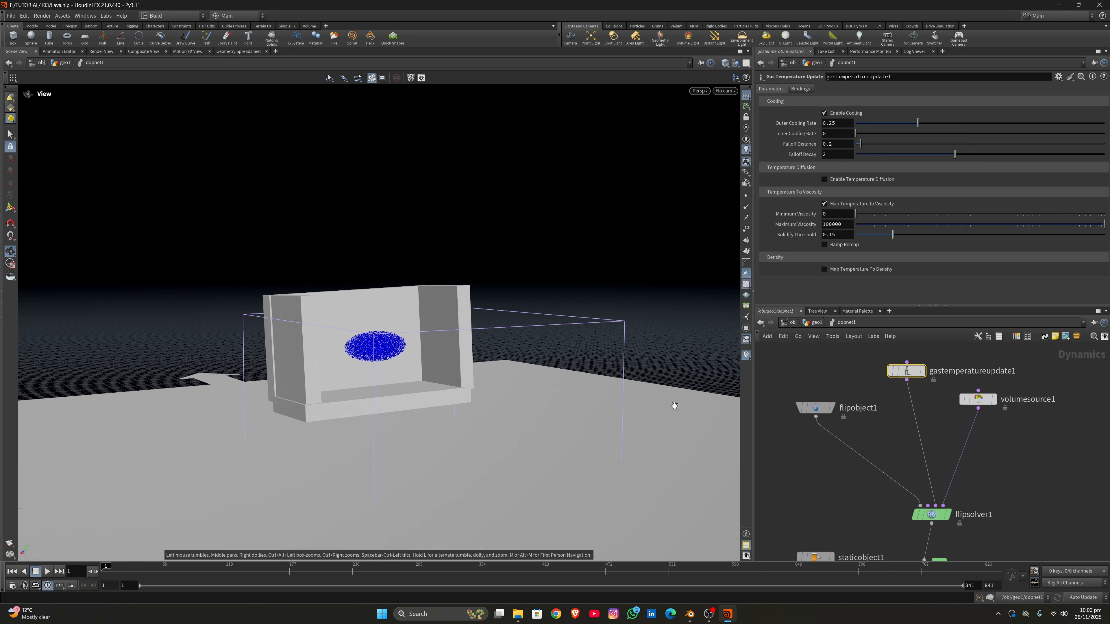
Return to the geo1 network and set dopnet1's Object Merge object to flipobject1
{"action": "left_click", "coordinate": [814, 322]}
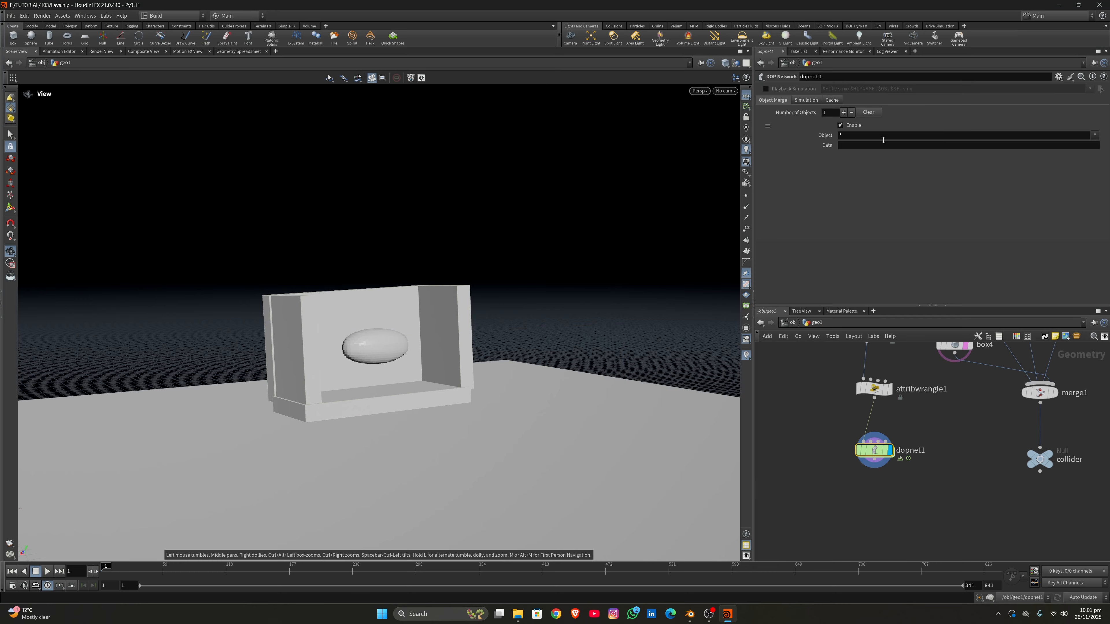
{"action": "left_click", "coordinate": [883, 139]}
{"action": "left_click", "coordinate": [1094, 135]}
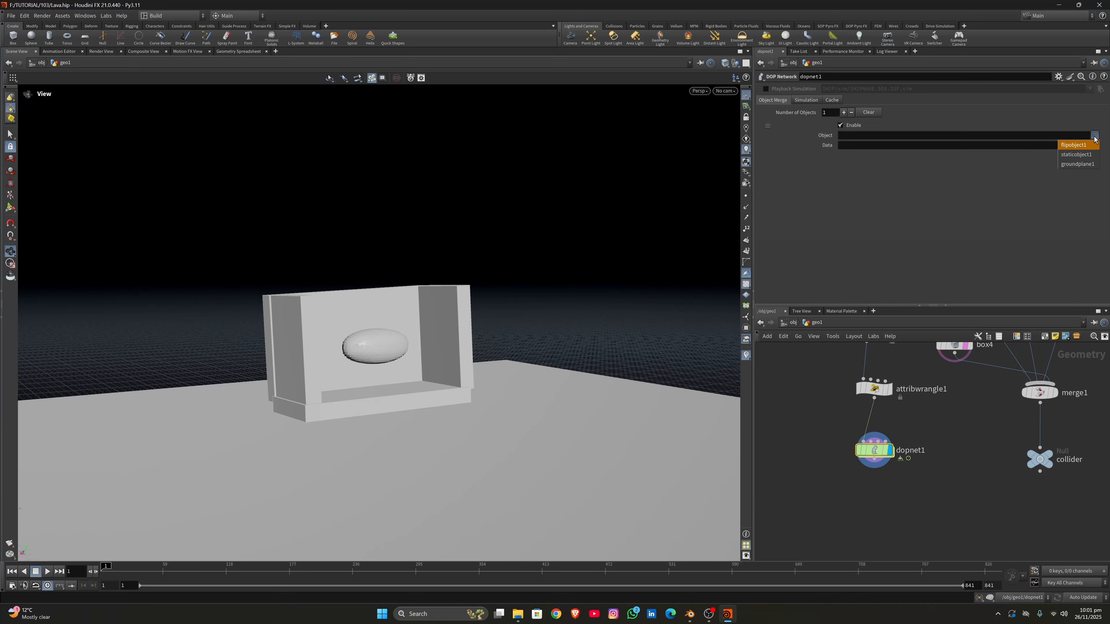
{"action": "left_click", "coordinate": [1075, 151]}
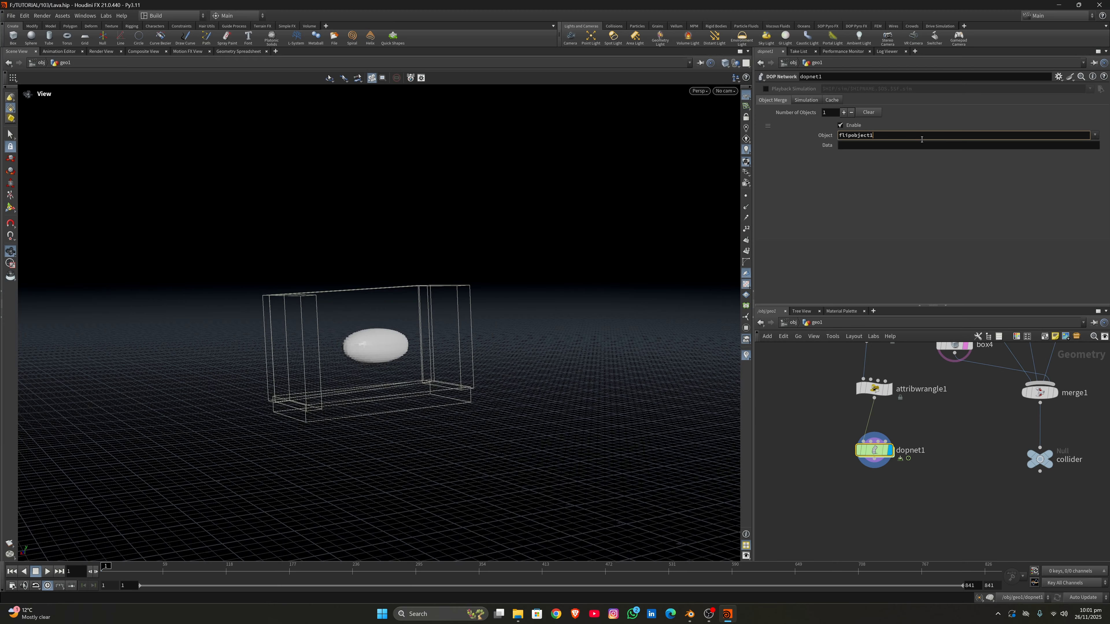
Change dopnet1's Object Merge object to flipobject1*, play the first frames of the simulation and return to frame 1
{"action": "key", "text": "Tab"}
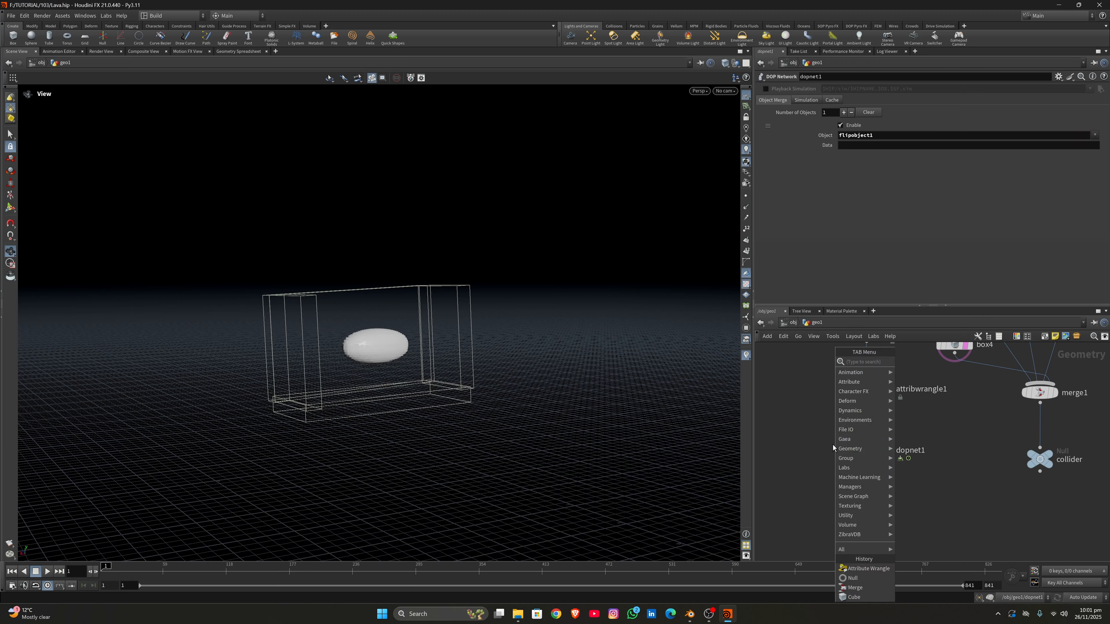
{"action": "left_click", "coordinate": [898, 136]}
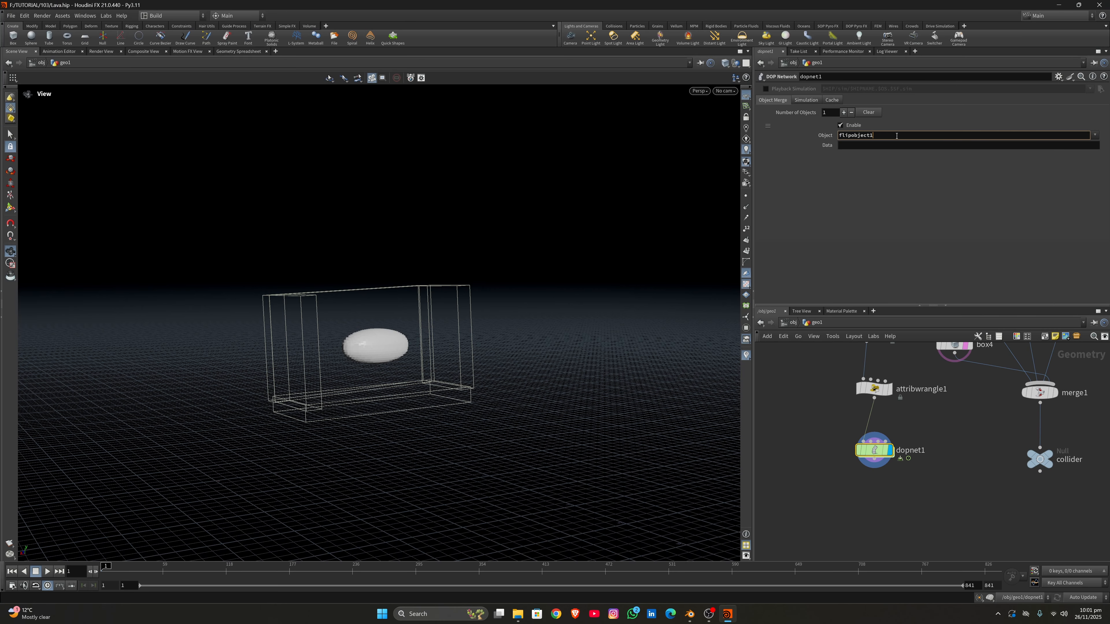
{"action": "key", "text": "Return"}
{"action": "left_click_drag", "start_coordinate": [493, 301], "coordinate": [450, 328]}
{"action": "left_click", "coordinate": [47, 571]}
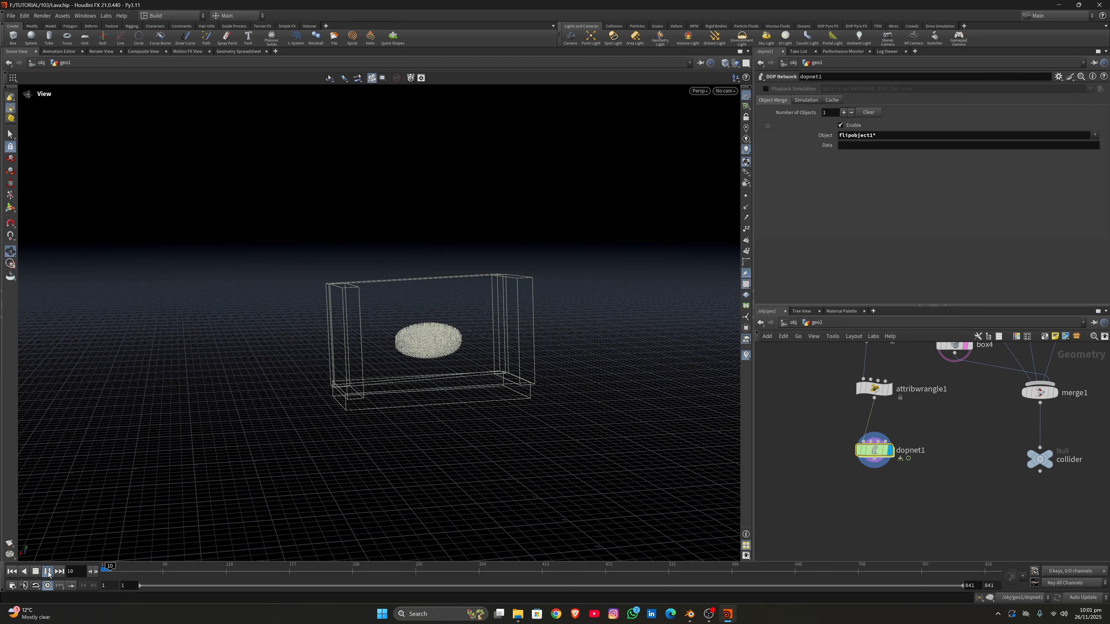
{"action": "left_click", "coordinate": [47, 572]}
{"action": "left_click_drag", "start_coordinate": [109, 568], "coordinate": [103, 569]}
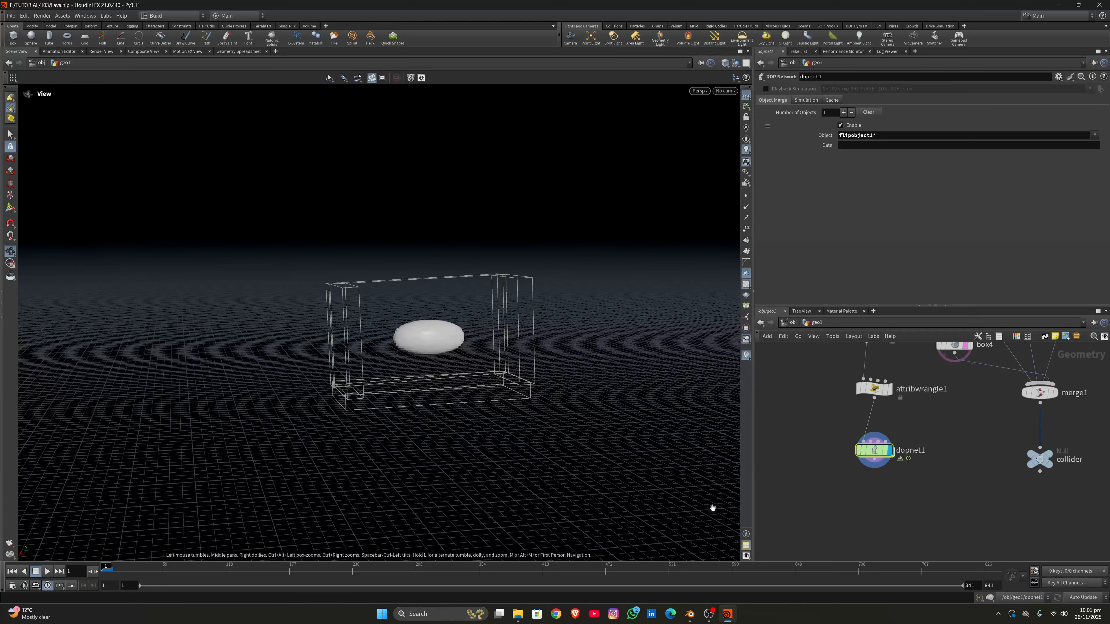
Add a Color node below dopnet1, wire dopnet1's output into it and display it
{"action": "key", "text": "Tab"}
{"action": "type", "text": "color"}
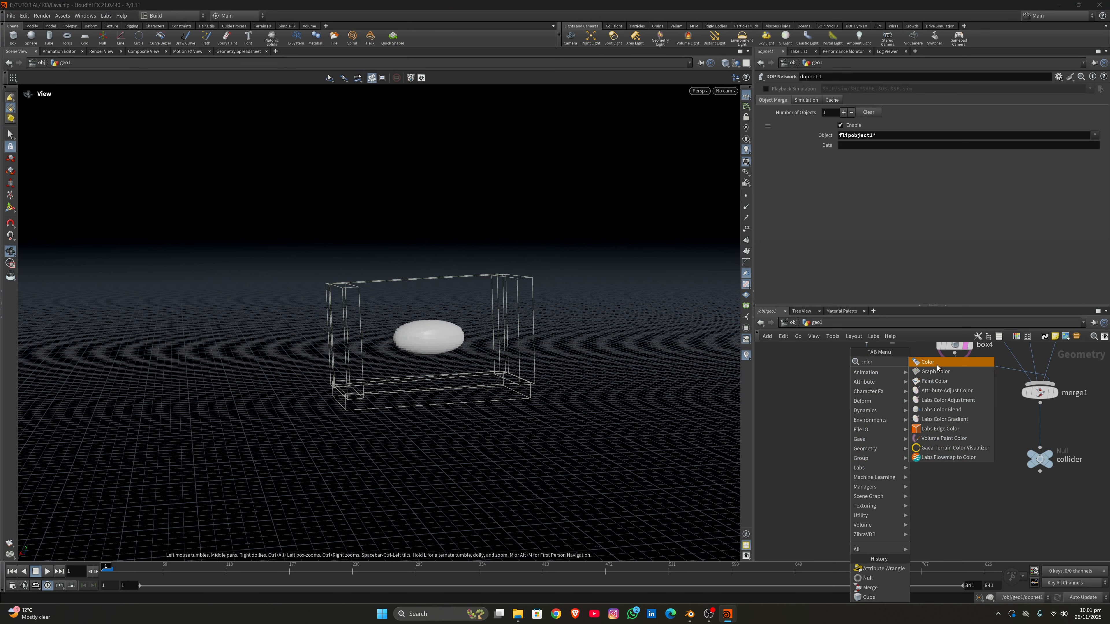
{"action": "key", "text": "Return"}
{"action": "left_click", "coordinate": [879, 508]}
{"action": "left_click_drag", "start_coordinate": [875, 459], "coordinate": [887, 494]}
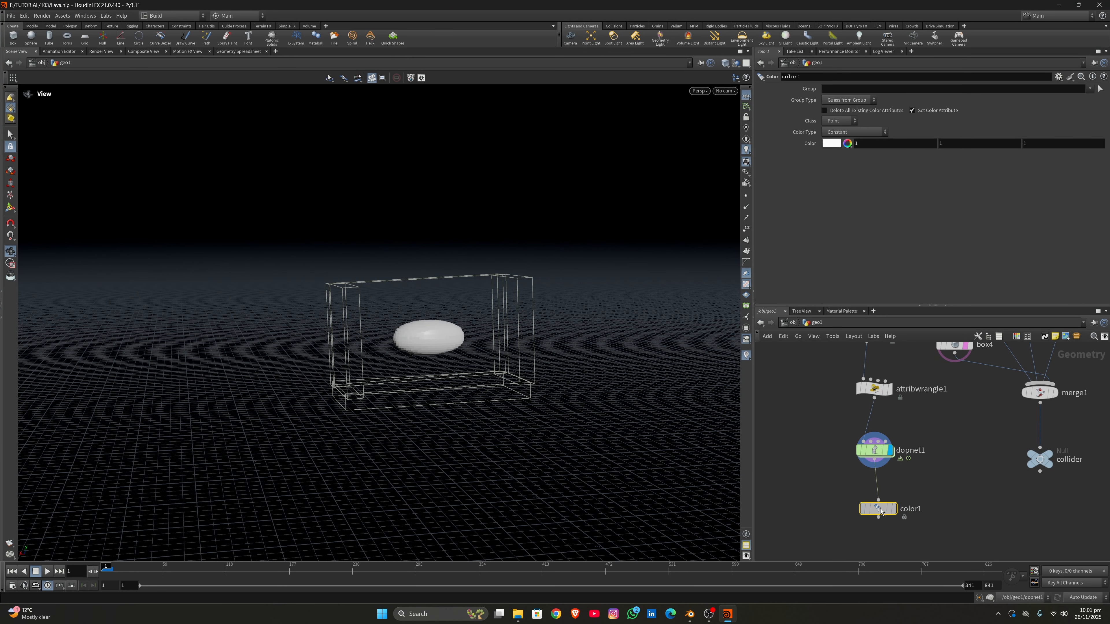
Set color1's Color Type to Ramp from Attribute with the Blackbody ramp preset and temperature as the attribute
{"action": "left_click", "coordinate": [848, 132]}
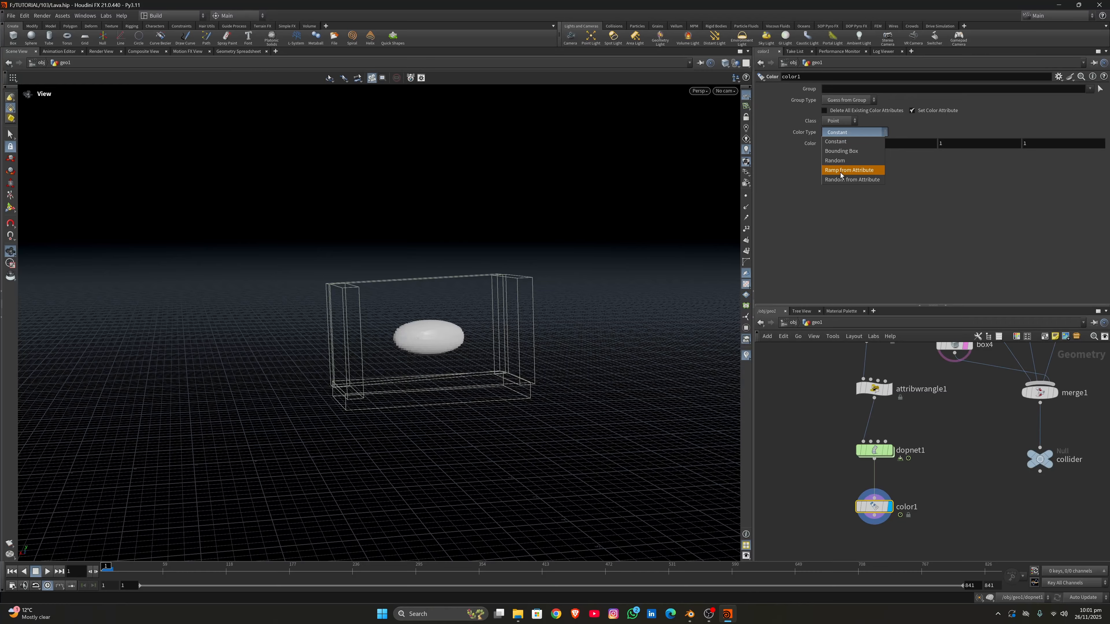
{"action": "left_click", "coordinate": [832, 172]}
{"action": "left_click", "coordinate": [1080, 164]}
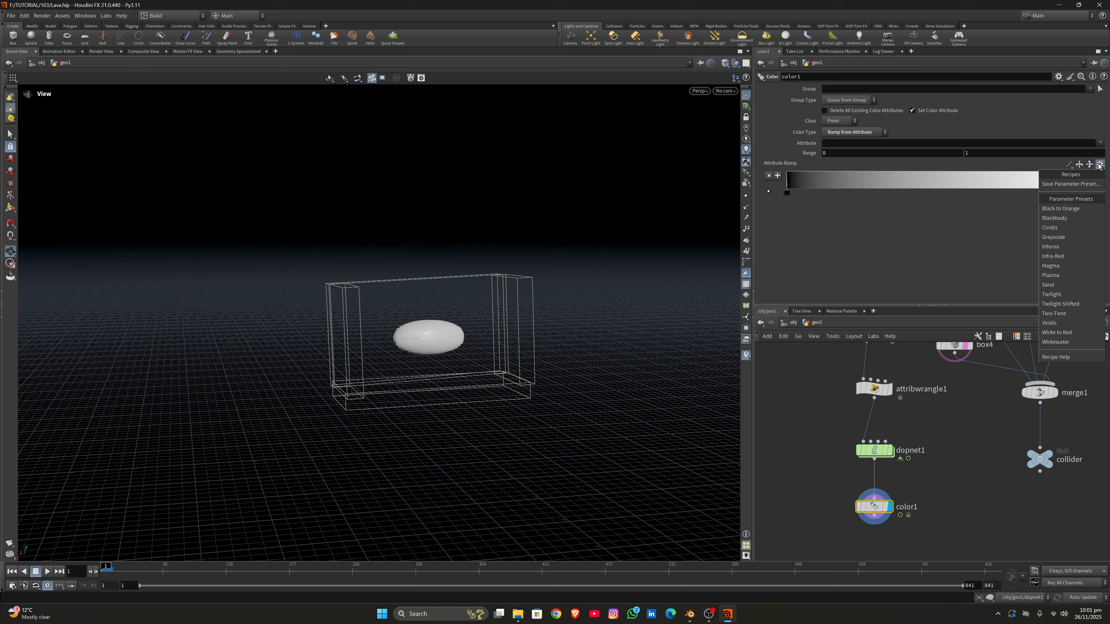
{"action": "left_click", "coordinate": [1066, 219]}
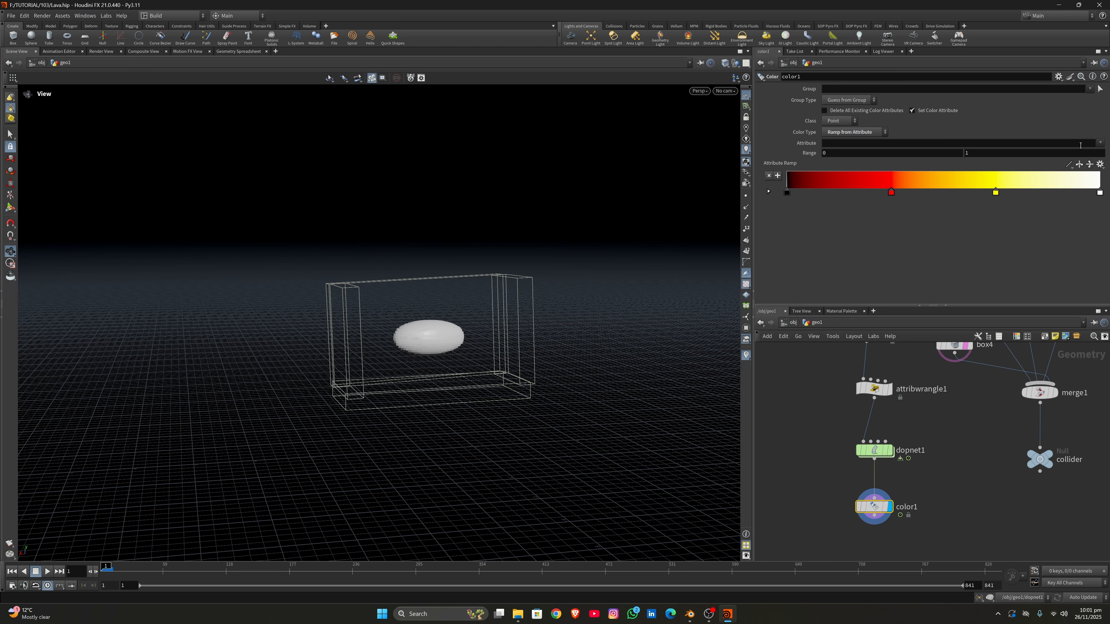
{"action": "left_click", "coordinate": [1101, 143]}
{"action": "left_click", "coordinate": [1085, 181]}
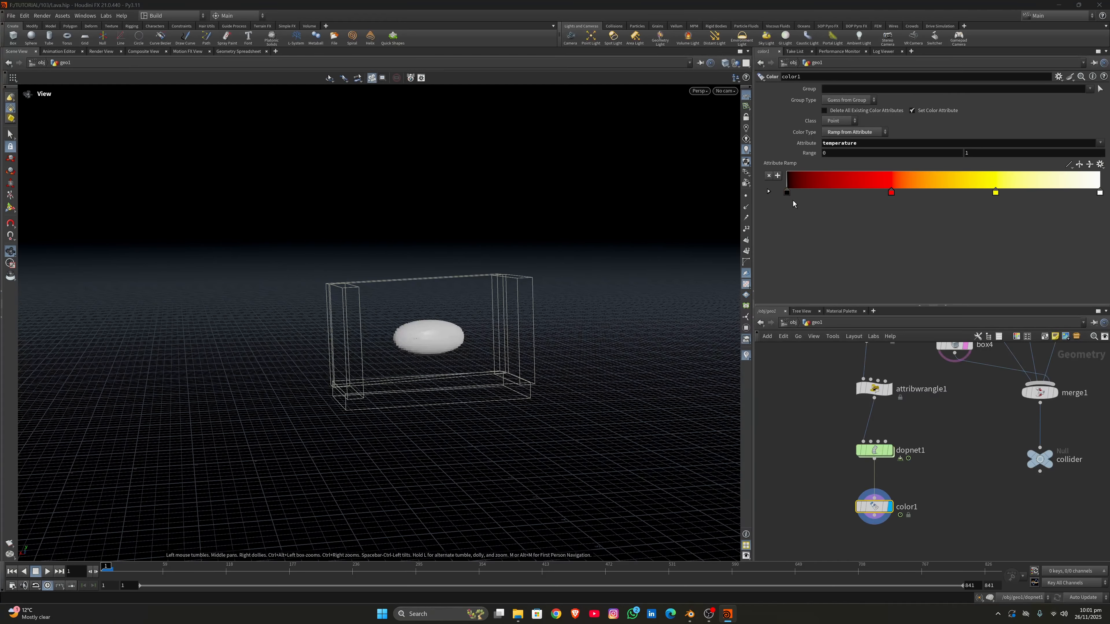
Play the coloured simulation to about frame 32, examine the falling particles up close and return to the first frame
{"action": "left_click", "coordinate": [47, 571]}
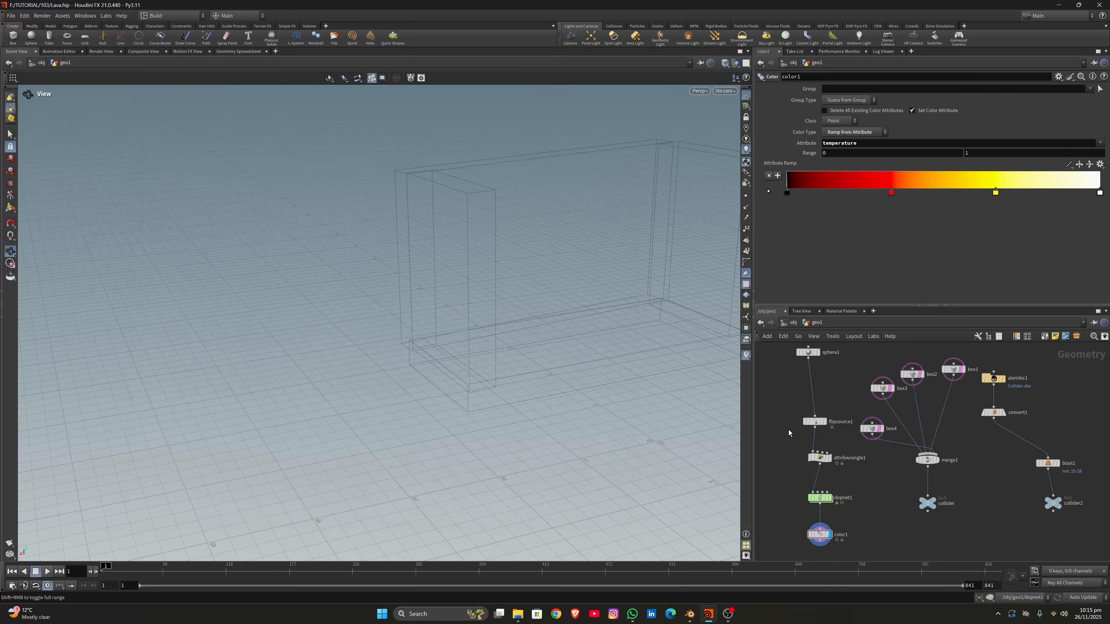
{"action": "scroll", "coordinate": [782, 425], "scroll_direction": "up", "scroll_amount": 3}
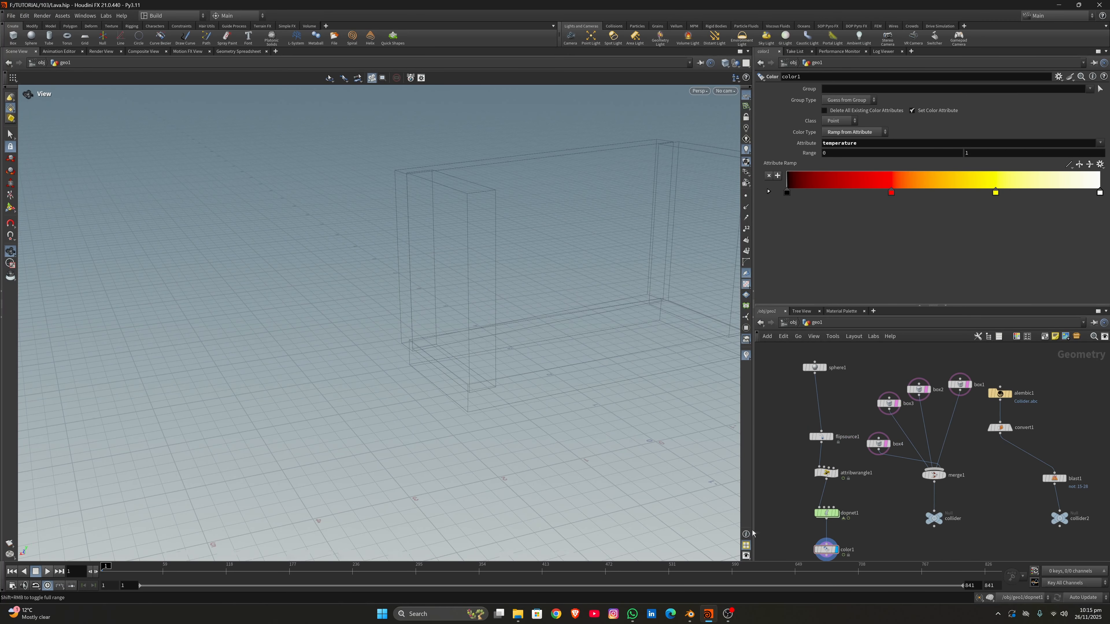
{"action": "left_click", "coordinate": [47, 571]}
{"action": "left_click", "coordinate": [47, 572]}
{"action": "left_click_drag", "start_coordinate": [385, 306], "coordinate": [481, 243]}
{"action": "scroll", "coordinate": [481, 243], "scroll_direction": "up", "scroll_amount": 4}
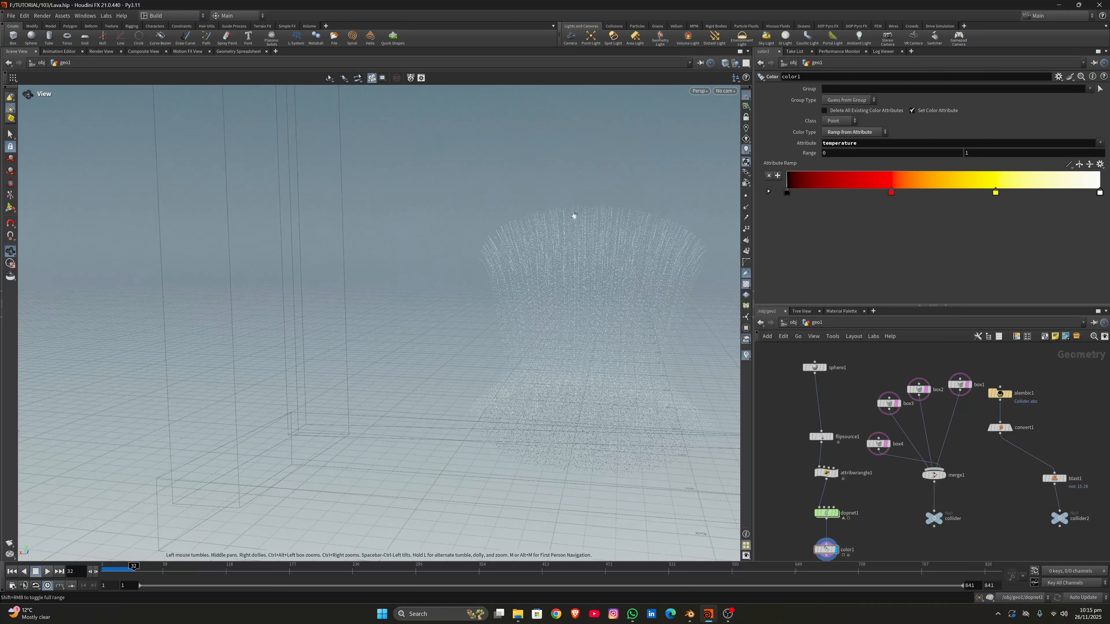
{"action": "left_click", "coordinate": [12, 571]}
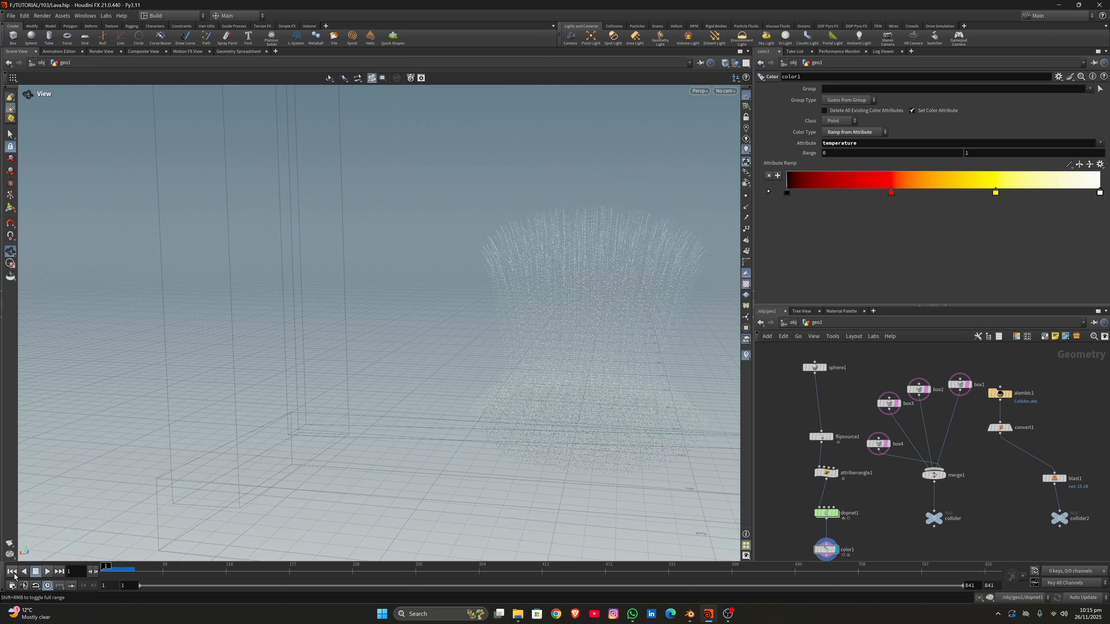
Display sphere1 and then flipsource1 in wireframe to examine the emission shape and its particles
{"action": "left_click", "coordinate": [823, 367]}
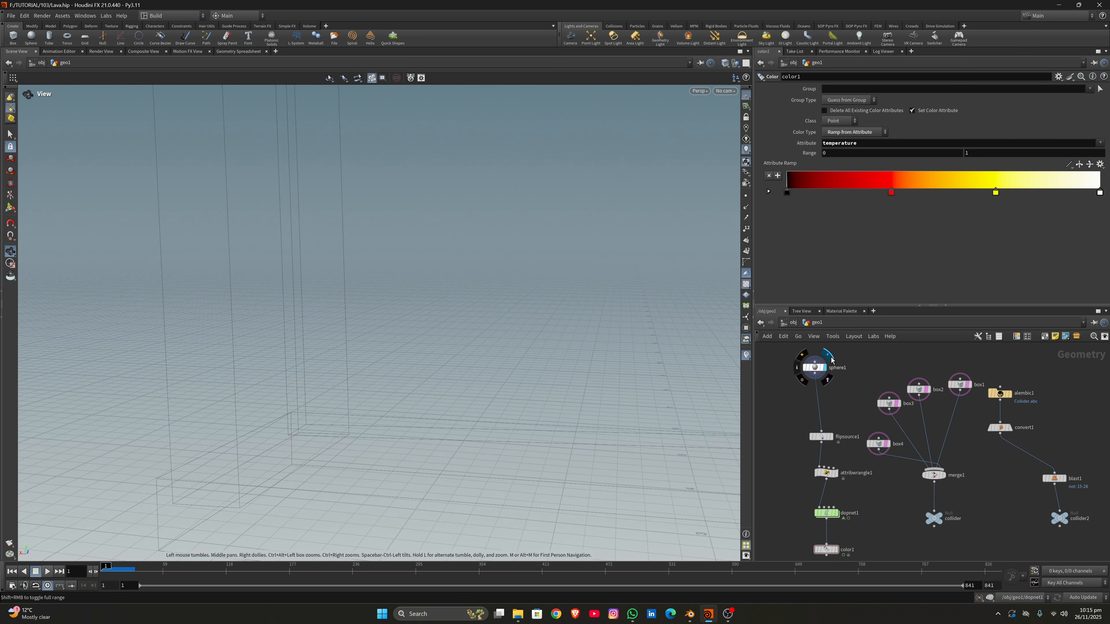
{"action": "left_click_drag", "start_coordinate": [817, 370], "coordinate": [836, 348]}
{"action": "left_click", "coordinate": [832, 436]}
{"action": "key", "text": "shift+w"}
{"action": "left_click", "coordinate": [821, 437]}
{"action": "left_click_drag", "start_coordinate": [601, 236], "coordinate": [673, 220]}
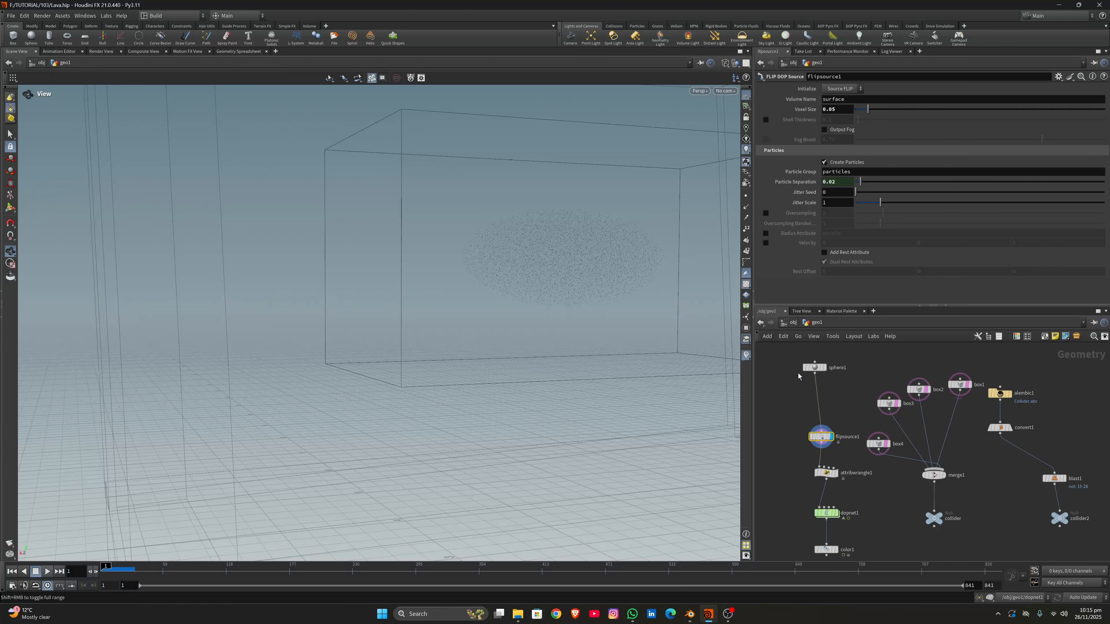
Insert a Mountain node between sphere1 and flipsource1 and display the deformed shape
{"action": "left_click_drag", "start_coordinate": [794, 379], "coordinate": [826, 347]}
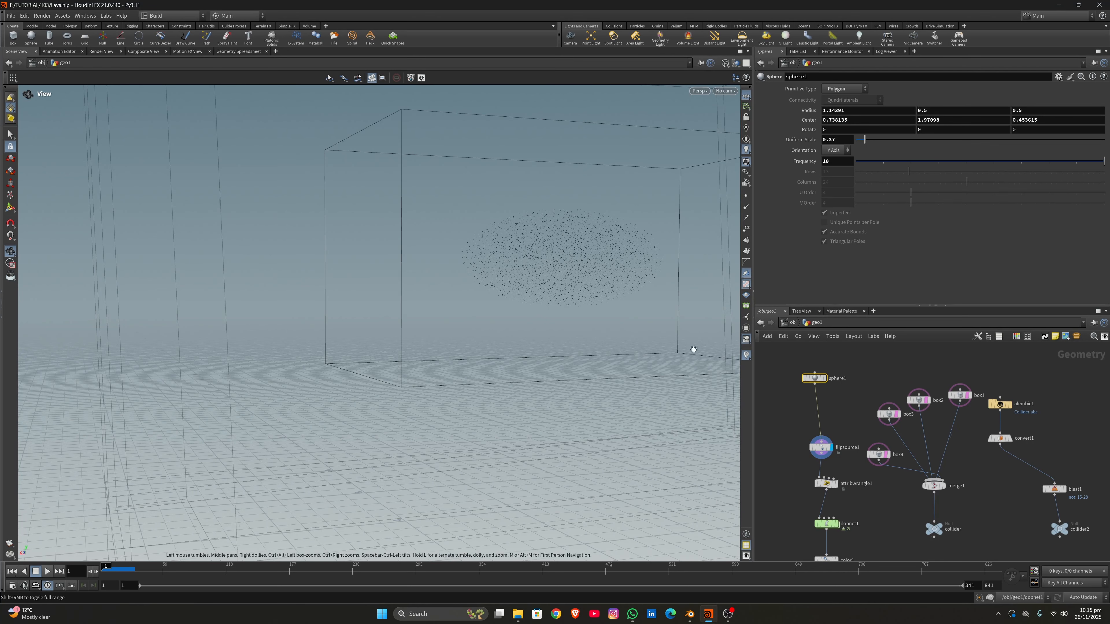
{"action": "key", "text": "Tab"}
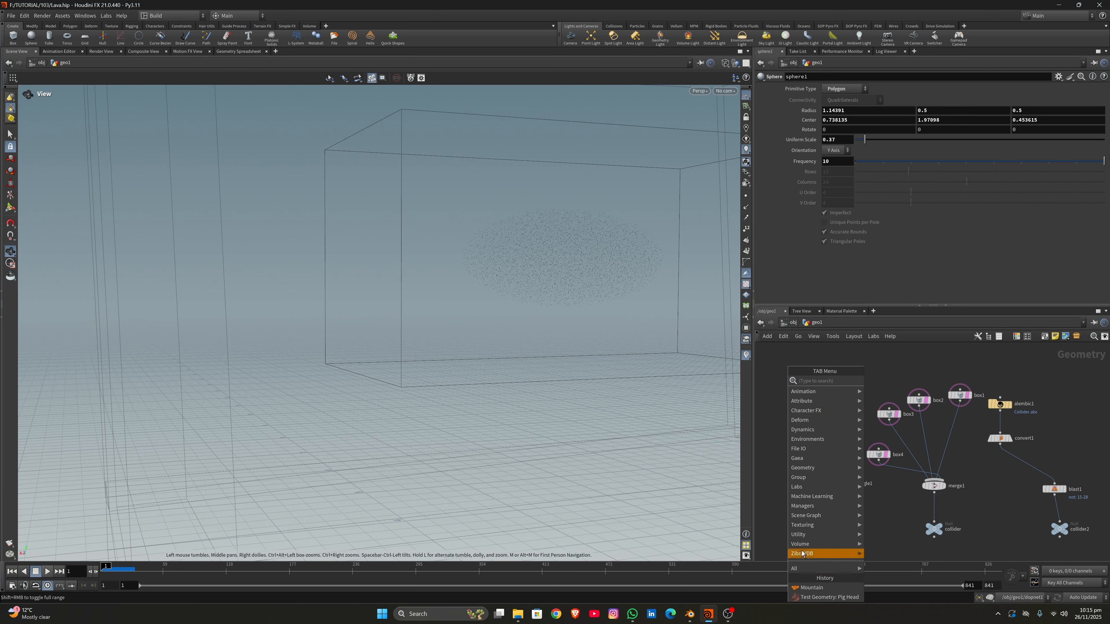
{"action": "type", "text": "mount"}
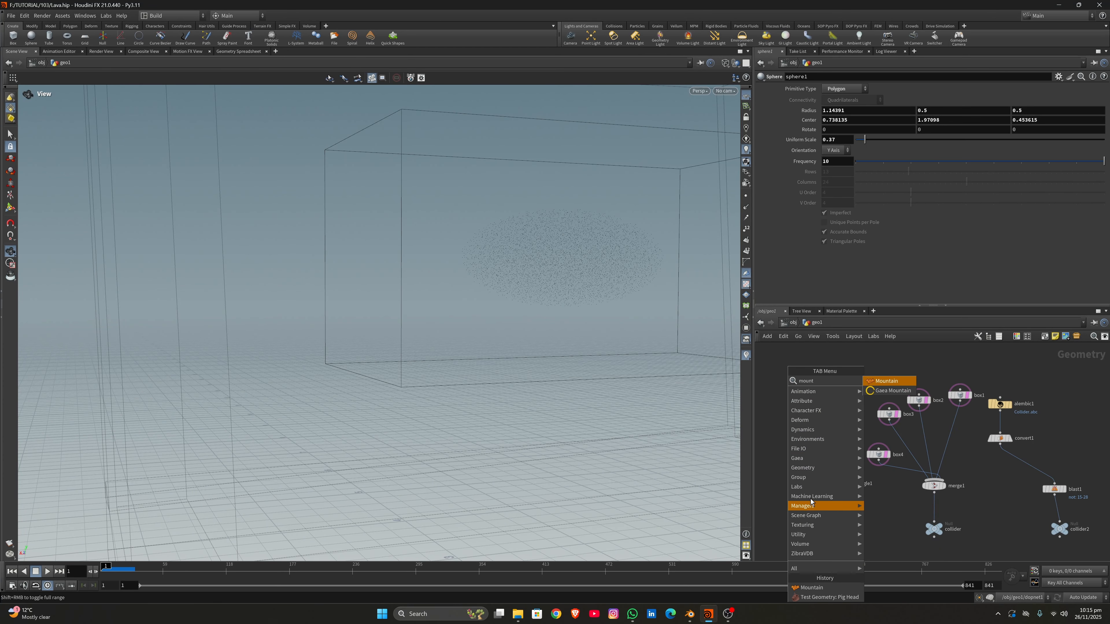
{"action": "left_click", "coordinate": [872, 381]}
{"action": "left_click", "coordinate": [815, 412]}
{"action": "left_click", "coordinate": [825, 411]}
{"action": "left_click_drag", "start_coordinate": [525, 280], "coordinate": [568, 306]}
Increase sphere1's Frequency to give the noise-deformed source a denser mesh
{"action": "left_click", "coordinate": [815, 378]}
{"action": "left_click_drag", "start_coordinate": [834, 162], "coordinate": [821, 164]}
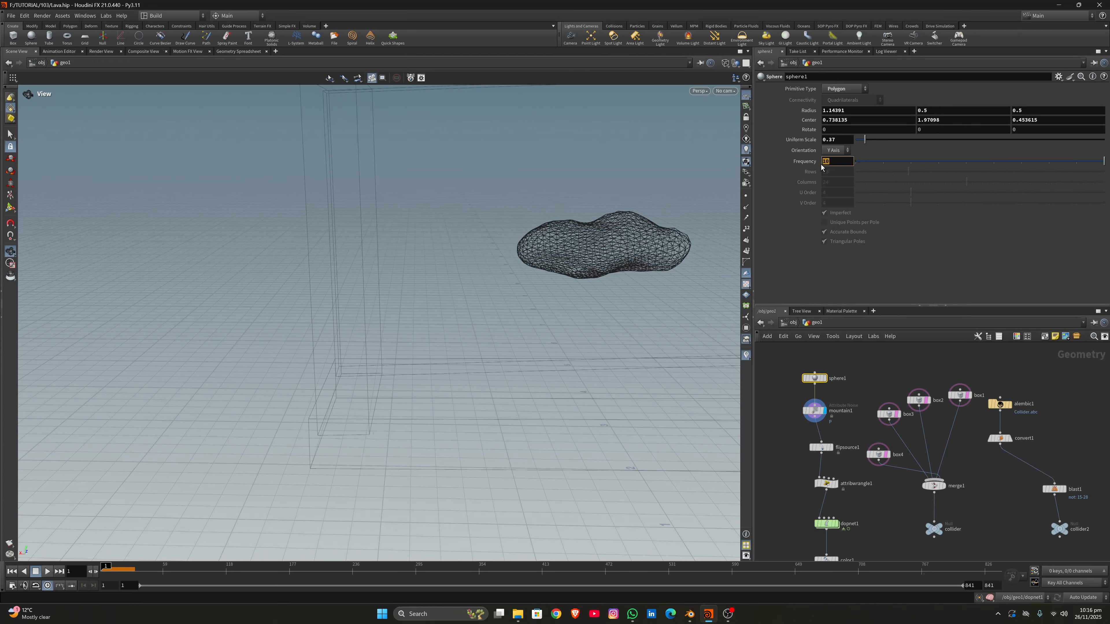
{"action": "key", "text": "Return"}
{"action": "mouse_move", "coordinate": [679, 222]}
{"action": "left_mouse_down"}
{"action": "mouse_move", "coordinate": [666, 240]}
{"action": "mouse_move", "coordinate": [672, 218]}
{"action": "left_mouse_up"}
Enable Animation in mountain1's noise pattern, preview it in playback and set the Pulse Duration to 0.63
{"action": "left_click_drag", "start_coordinate": [794, 401], "coordinate": [827, 420]}
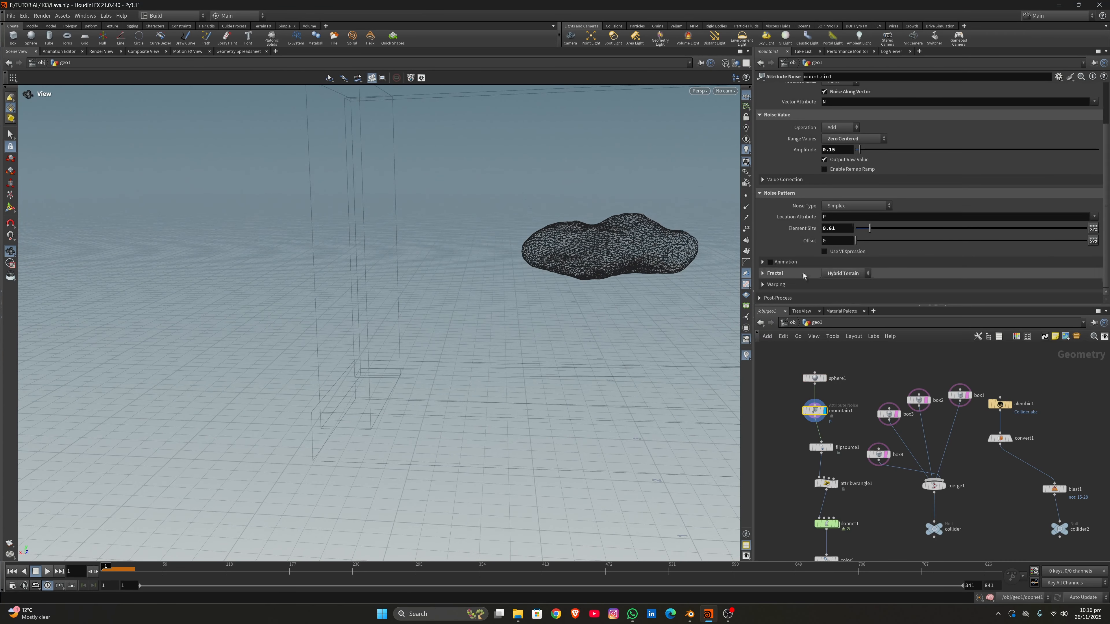
{"action": "left_click", "coordinate": [770, 263]}
{"action": "left_click", "coordinate": [762, 262]}
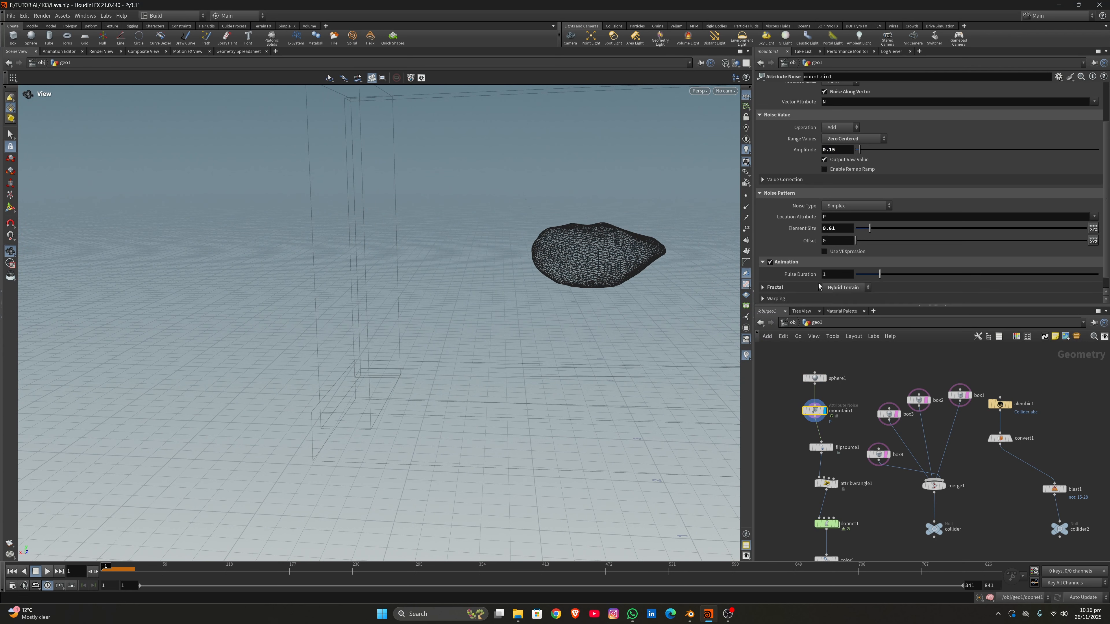
{"action": "left_click", "coordinate": [47, 571]}
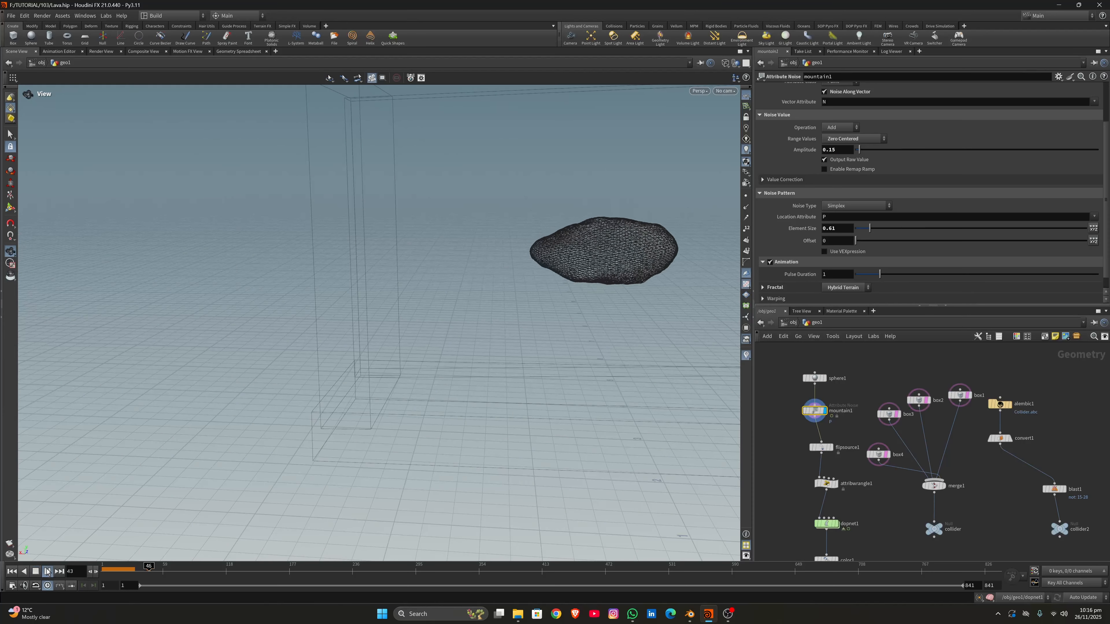
{"action": "left_click_drag", "start_coordinate": [879, 274], "coordinate": [871, 274]}
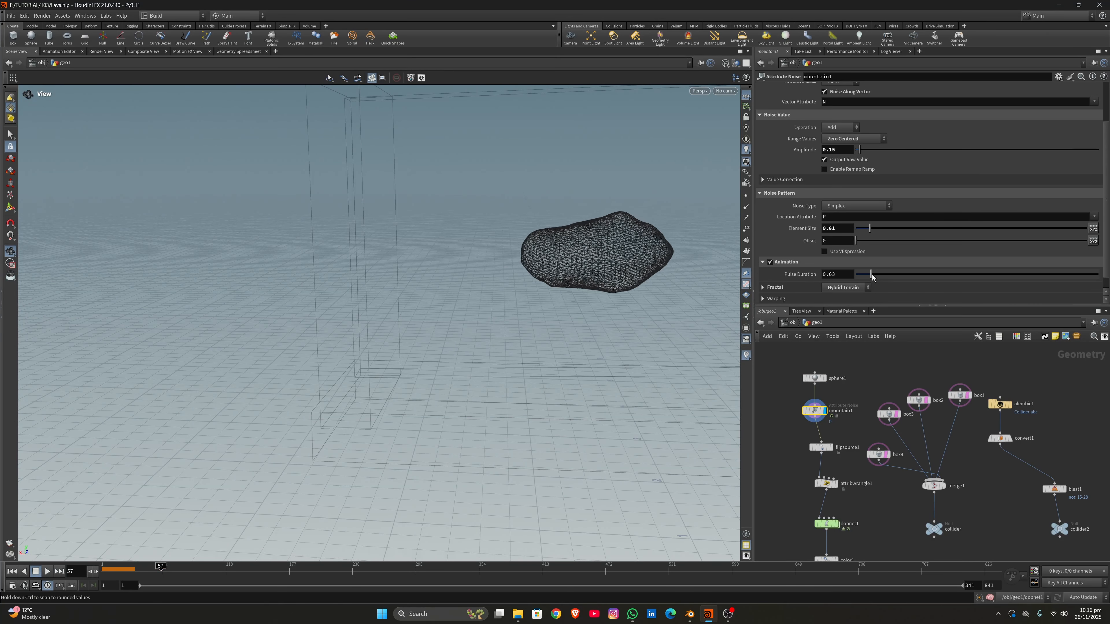
Display flipsource1, play back its animated source particles and return to the first frame
{"action": "left_click", "coordinate": [47, 572]}
{"action": "left_click", "coordinate": [831, 447]}
{"action": "left_click_drag", "start_coordinate": [437, 306], "coordinate": [456, 339]}
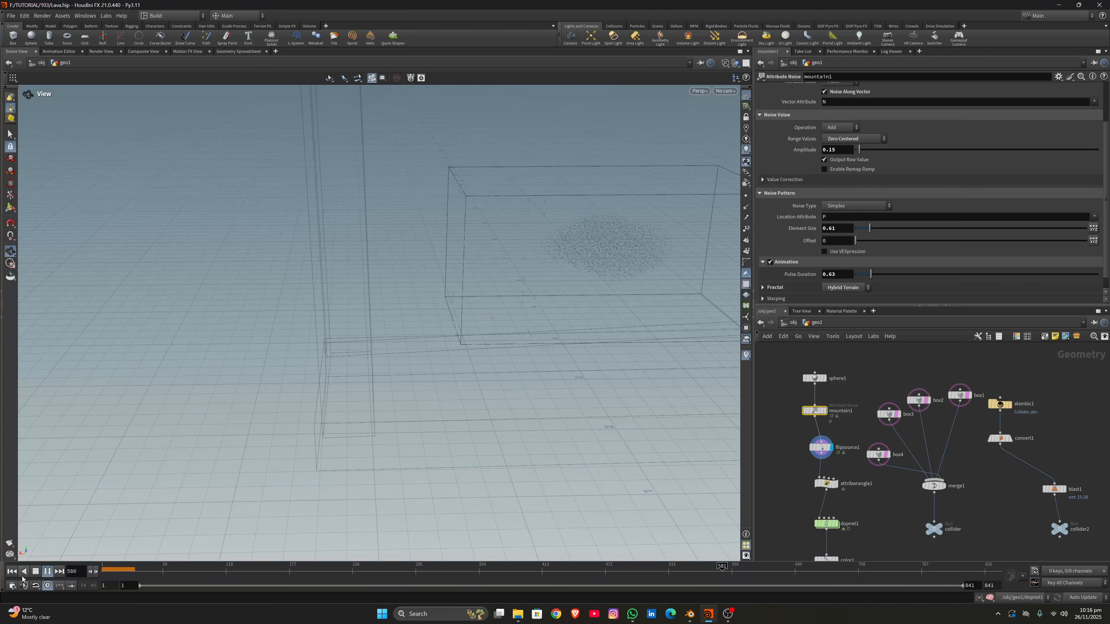
{"action": "left_click", "coordinate": [12, 571]}
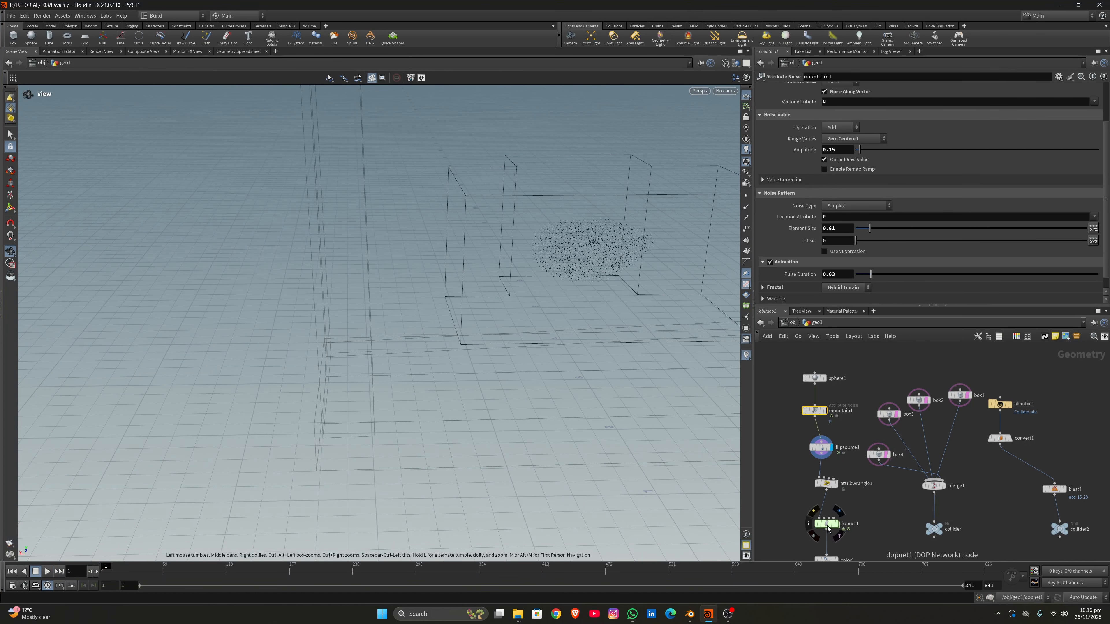
Display color1 and play the simulation to about frame 83 to examine how the lava lands and spreads
{"action": "middle_click_drag", "start_coordinate": [858, 512], "coordinate": [860, 459]}
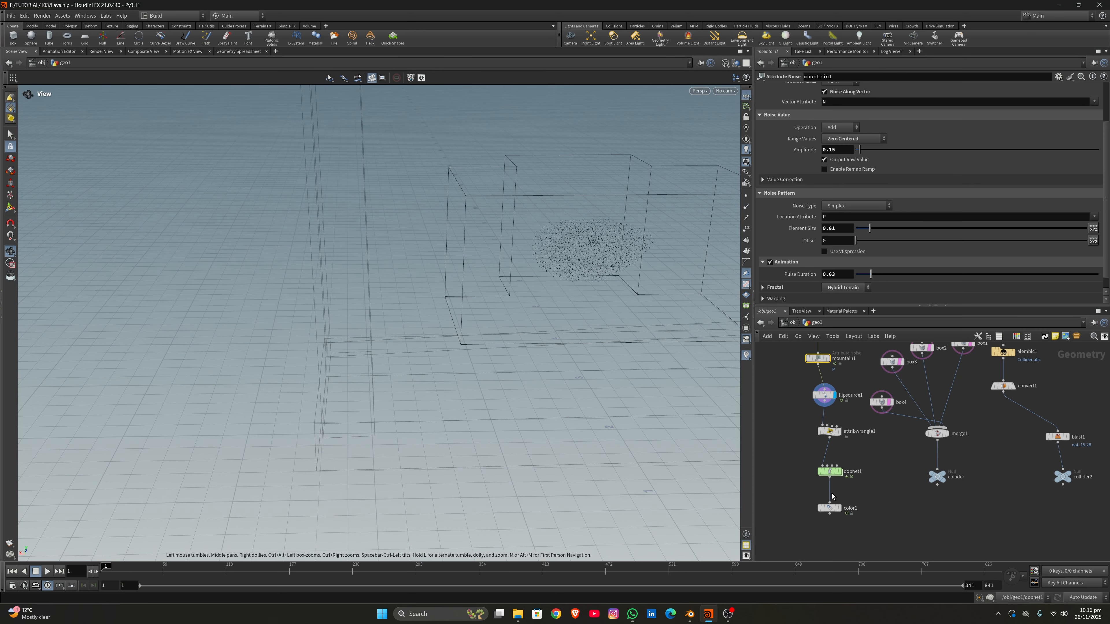
{"action": "left_click", "coordinate": [839, 509]}
{"action": "middle_click_drag", "start_coordinate": [573, 359], "coordinate": [589, 305]}
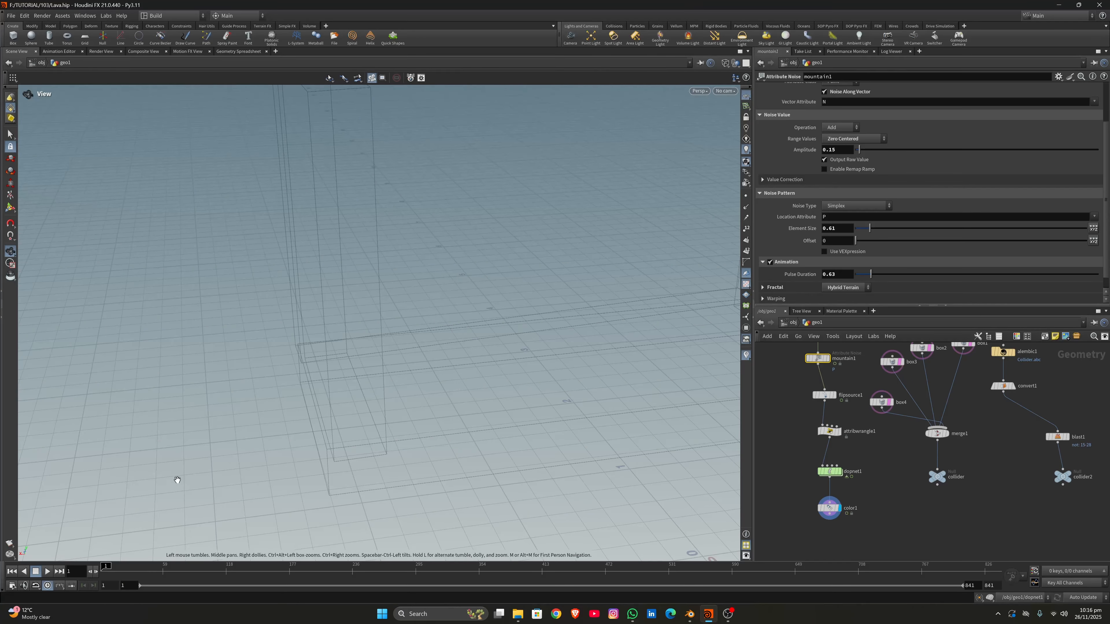
{"action": "left_click", "coordinate": [46, 571]}
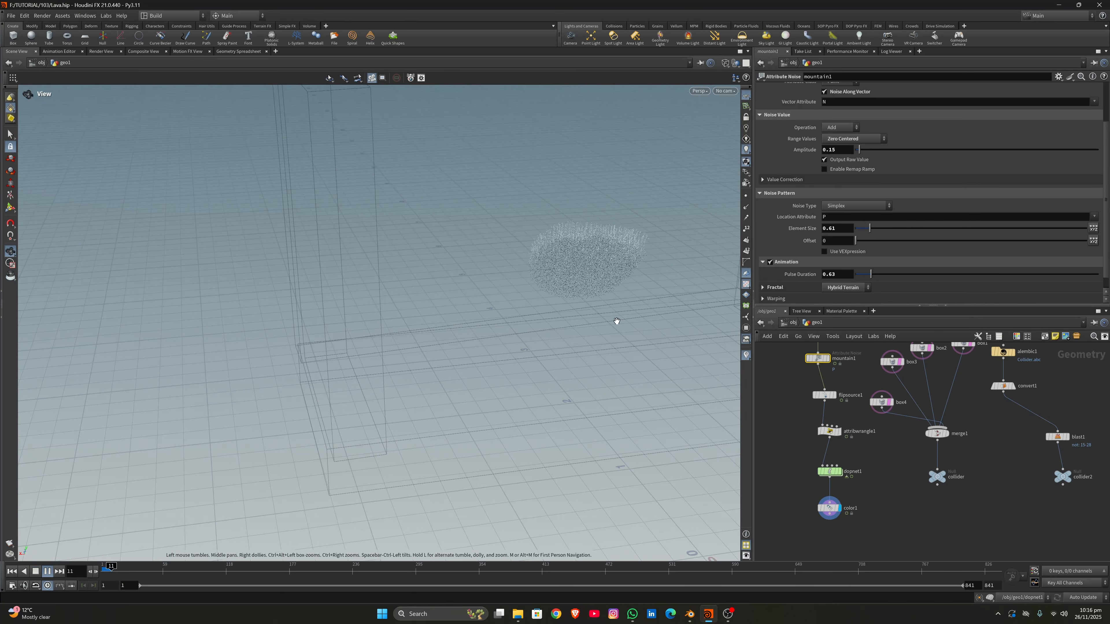
{"action": "scroll", "coordinate": [617, 322], "scroll_direction": "down", "scroll_amount": 3}
{"action": "left_click_drag", "start_coordinate": [626, 381], "coordinate": [576, 342]}
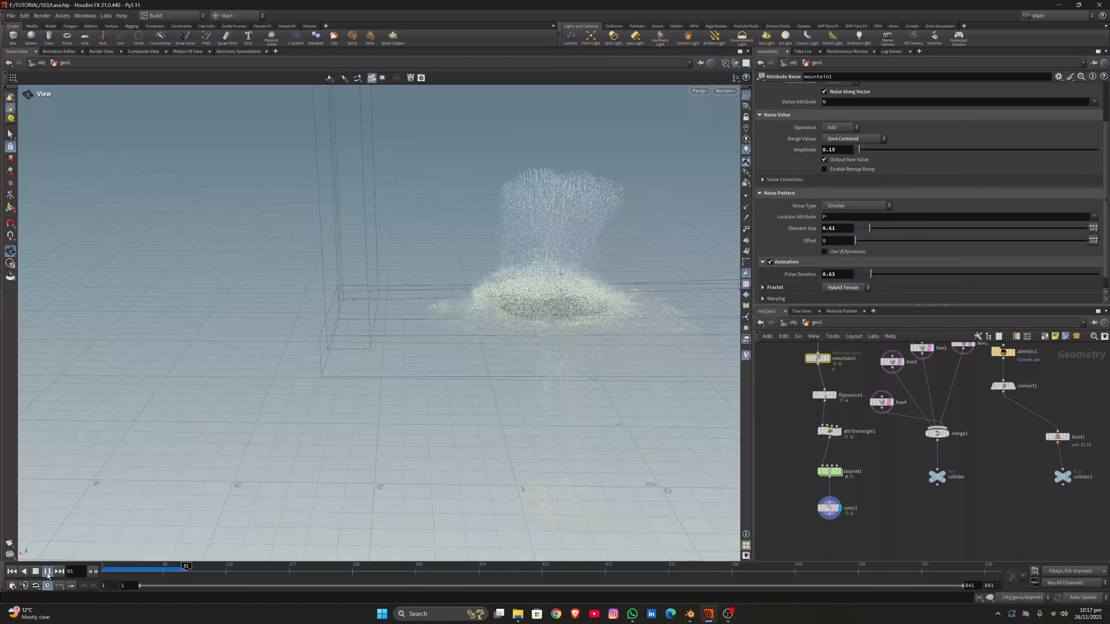
{"action": "left_click_drag", "start_coordinate": [490, 309], "coordinate": [550, 288]}
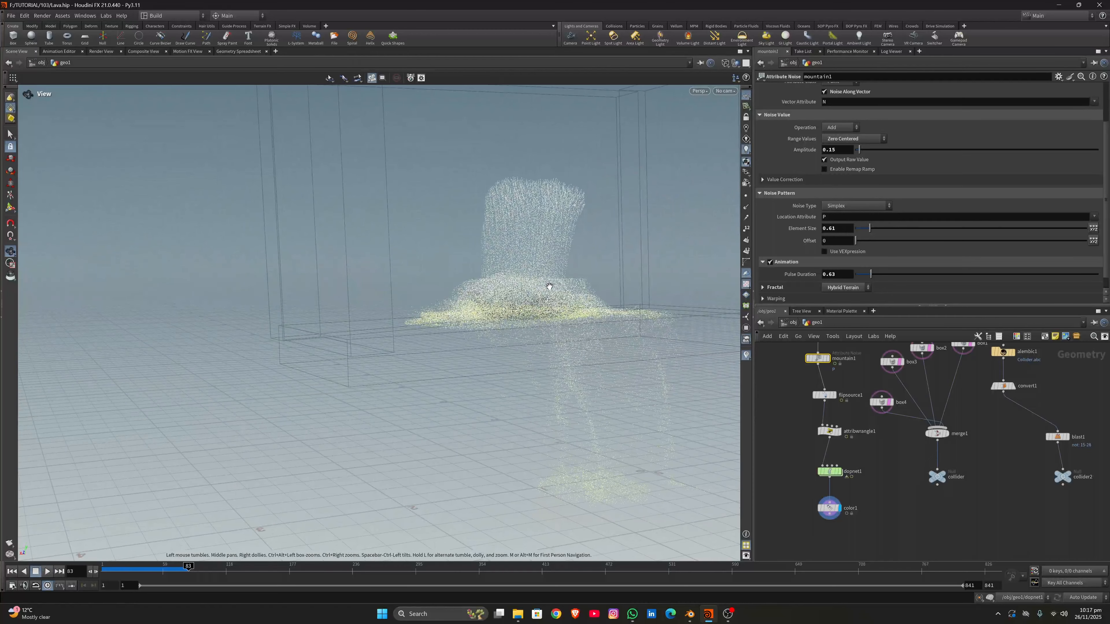
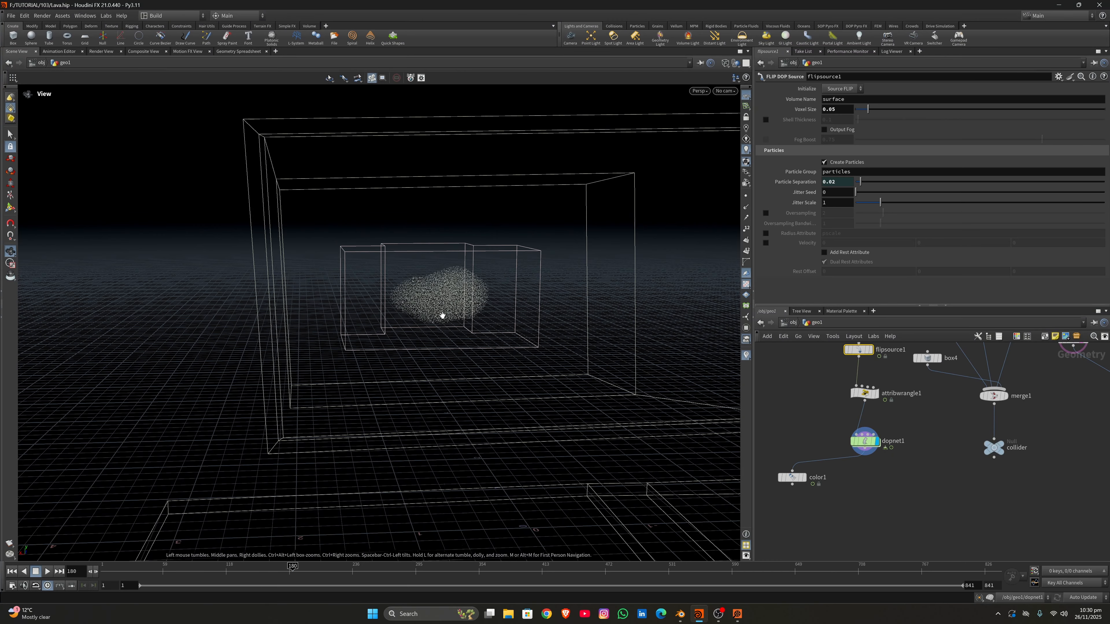
Add a Particle Fluid Surface node below dopnet1 and connect dopnet1's output to its particle input
{"action": "left_click_drag", "start_coordinate": [441, 316], "coordinate": [398, 323]}
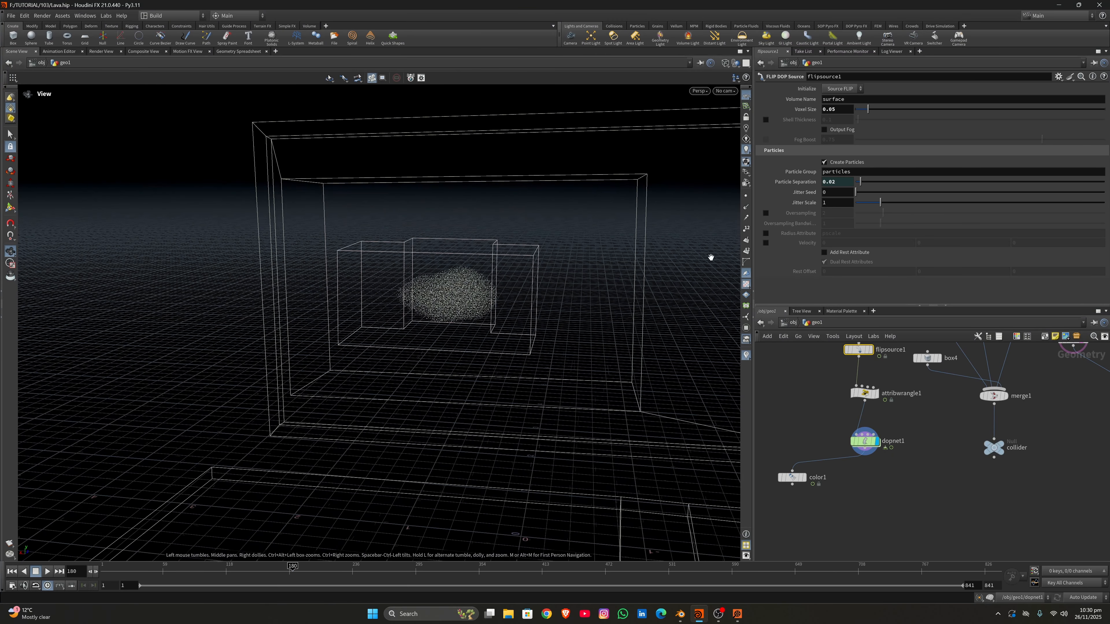
{"action": "left_click_drag", "start_coordinate": [411, 315], "coordinate": [524, 311]}
{"action": "left_click_drag", "start_coordinate": [792, 477], "coordinate": [780, 490]}
{"action": "key", "text": "Tab"}
{"action": "type", "text": "particle fluid"}
{"action": "key", "text": "Return"}
{"action": "left_click", "coordinate": [885, 484]}
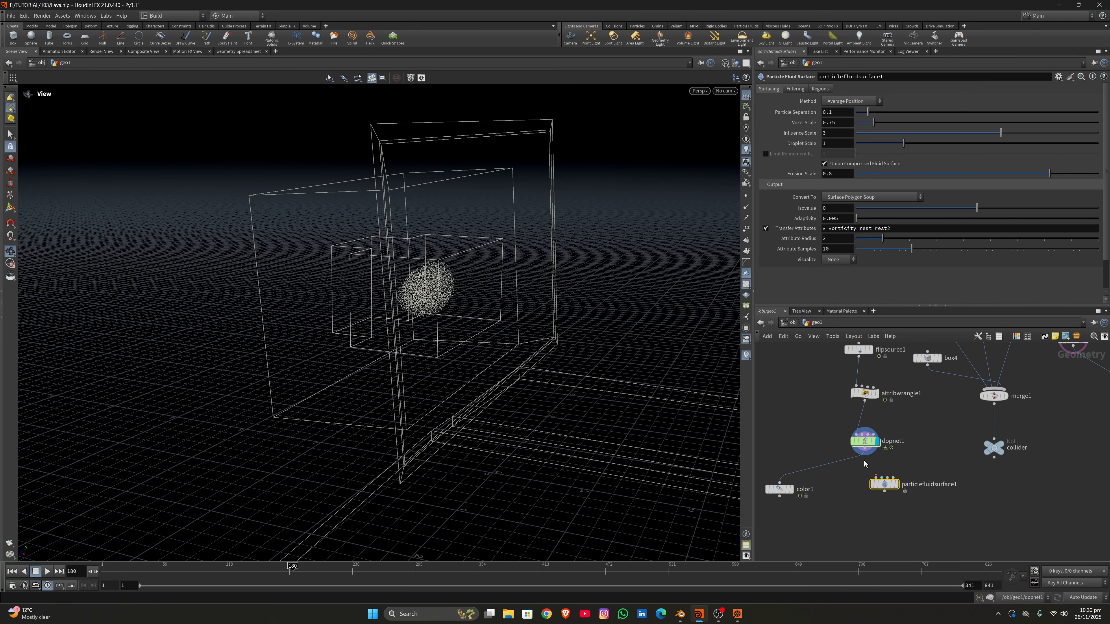
{"action": "left_click_drag", "start_coordinate": [884, 487], "coordinate": [870, 509]}
{"action": "left_click_drag", "start_coordinate": [865, 449], "coordinate": [866, 496]}
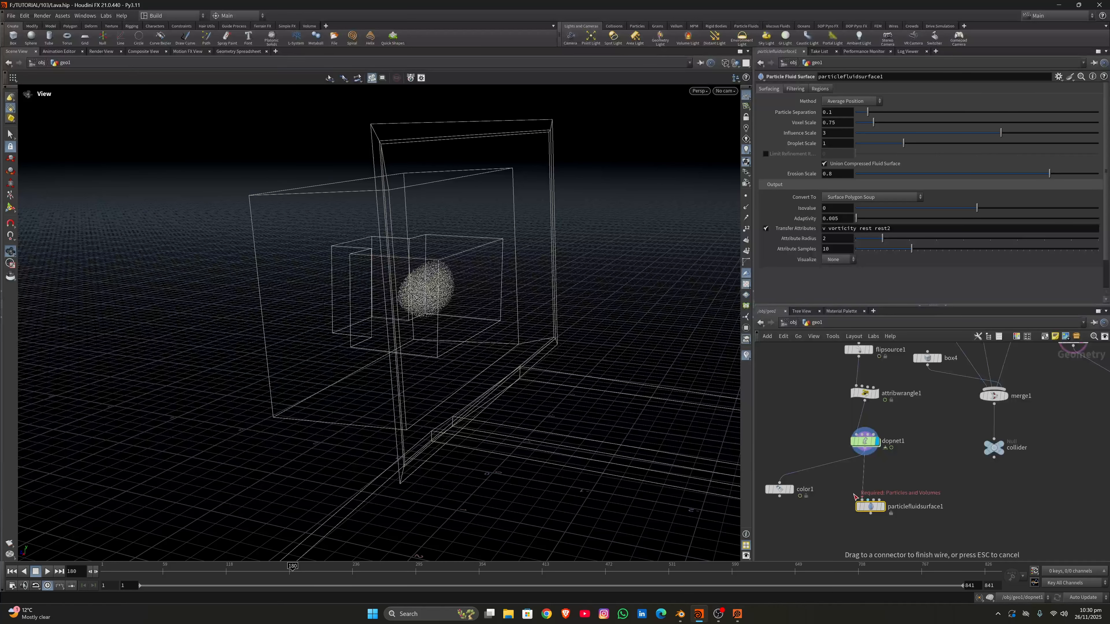
Display particlefluidsurface1 as a shaded surface and set its Particle Separation to 0.02
{"action": "left_click", "coordinate": [887, 492]}
{"action": "key", "text": "w"}
{"action": "double_click", "coordinate": [828, 113]}
{"action": "type", "text": "0.02"}
{"action": "key", "text": "Return"}
Add temperature to particlefluidsurface1's Transfer Attributes list
{"action": "left_click_drag", "start_coordinate": [525, 324], "coordinate": [437, 315]}
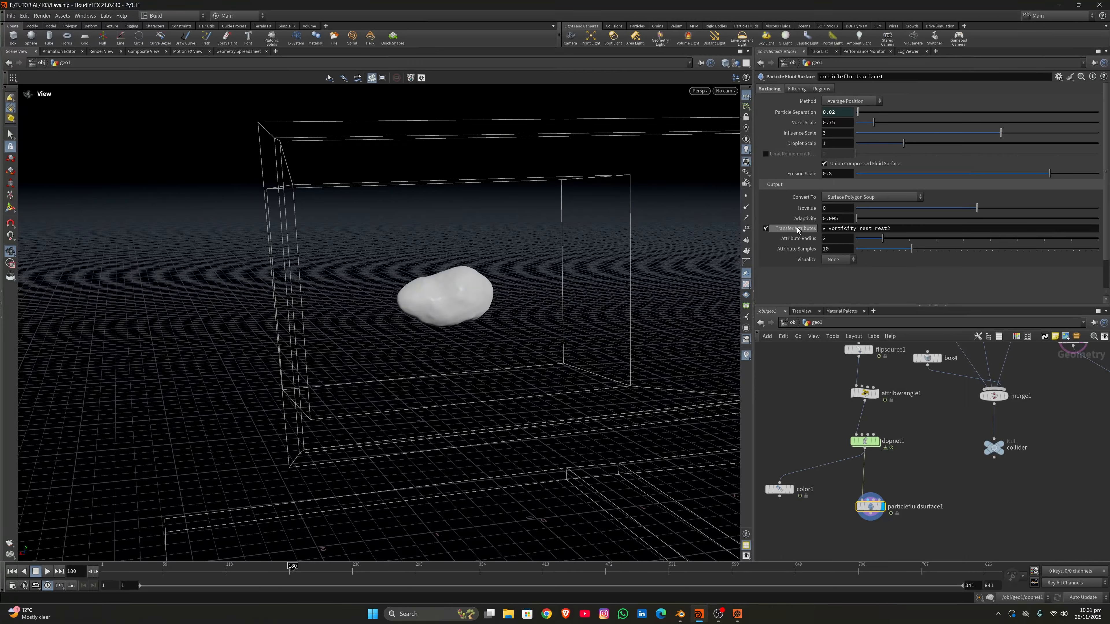
{"action": "left_click", "coordinate": [921, 228]}
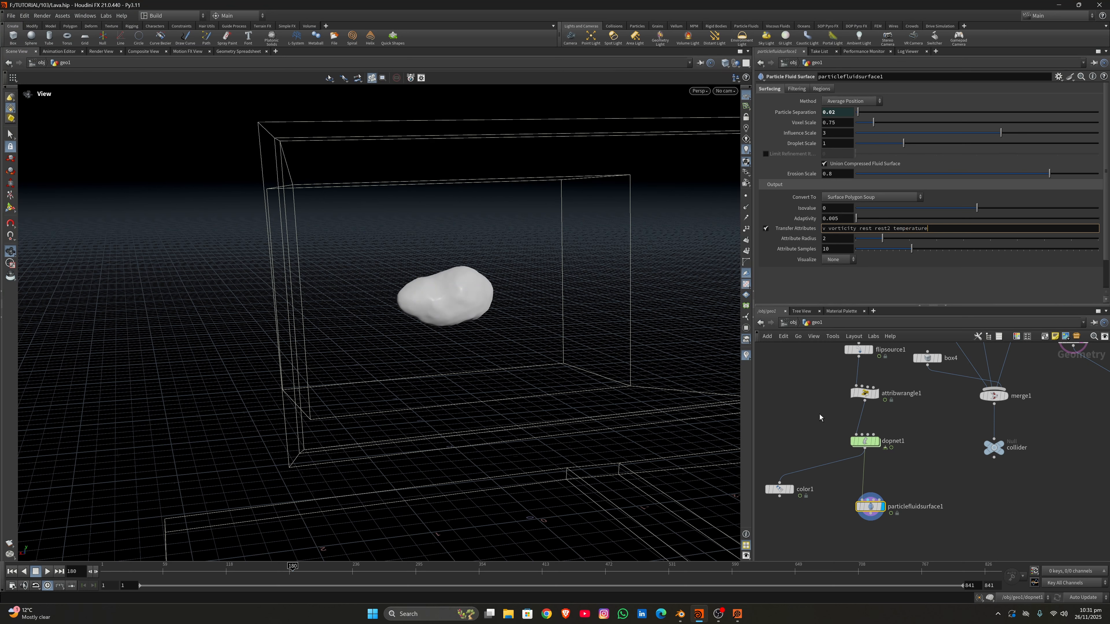
{"action": "left_click", "coordinate": [805, 408]}
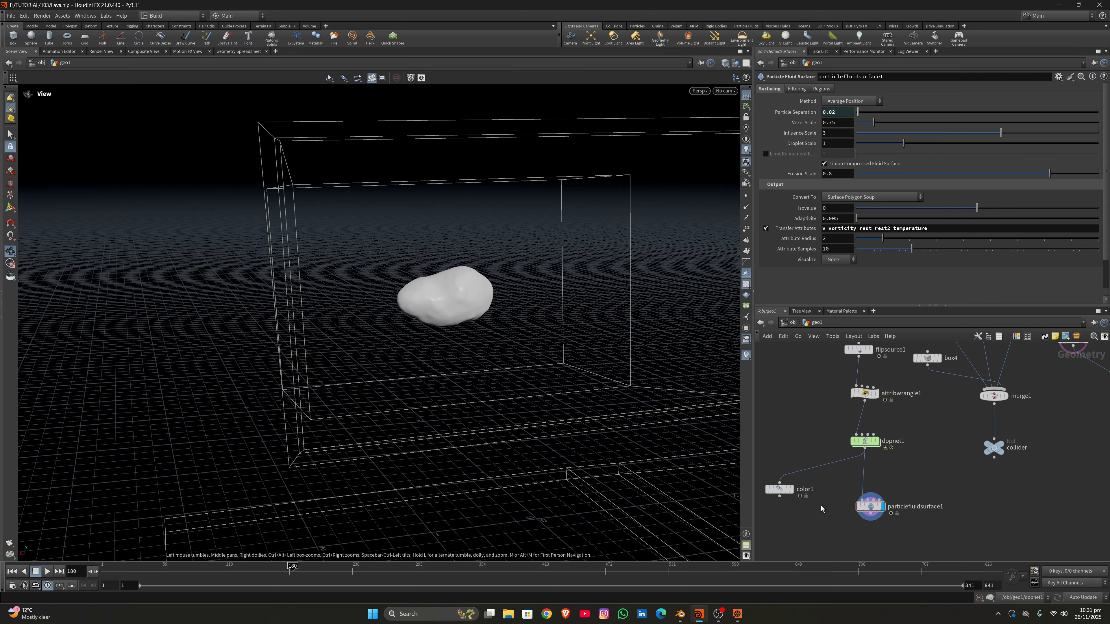
Feed color1 from particlefluidsurface1, display the temperature-coloured surface and play the simulation
{"action": "left_click_drag", "start_coordinate": [783, 492], "coordinate": [785, 542]}
{"action": "left_click_drag", "start_coordinate": [870, 517], "coordinate": [792, 541]}
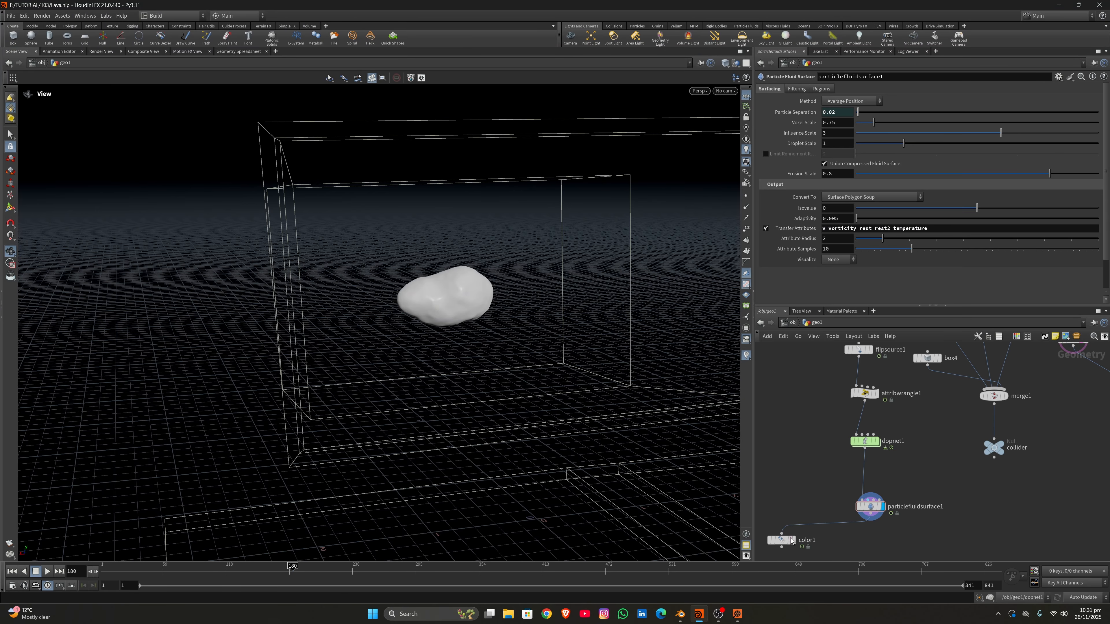
{"action": "left_click", "coordinate": [792, 541]}
{"action": "left_click_drag", "start_coordinate": [509, 300], "coordinate": [671, 448]}
{"action": "left_click", "coordinate": [781, 541]}
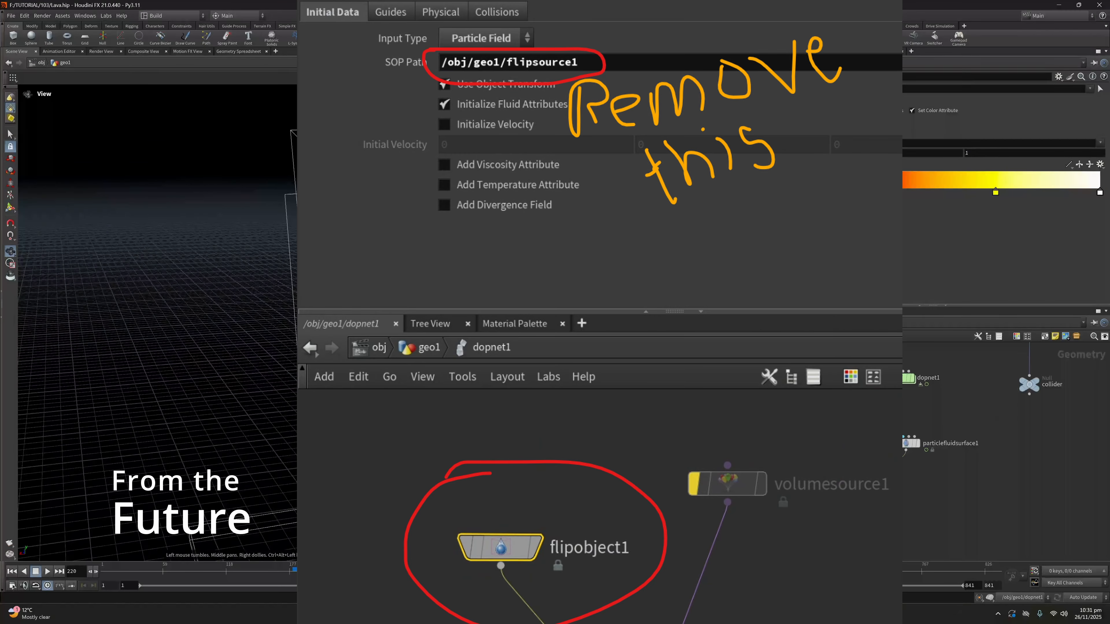
{"action": "left_click", "coordinate": [49, 573]}
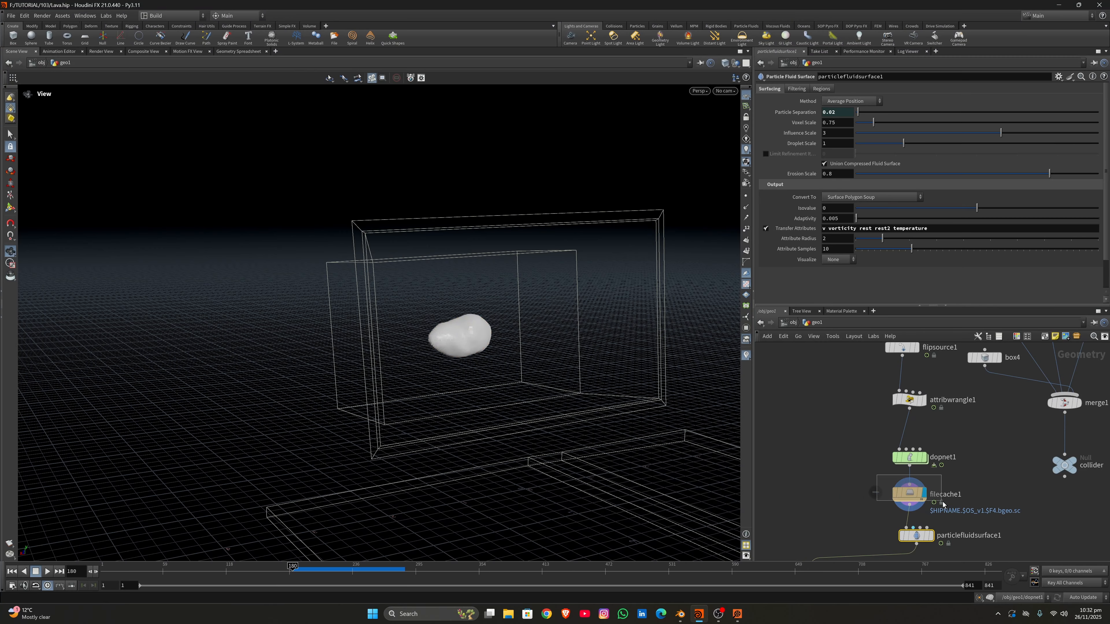
Examine the caching settings and node information of filecache1 below dopnet1
{"action": "left_click", "coordinate": [953, 497]}
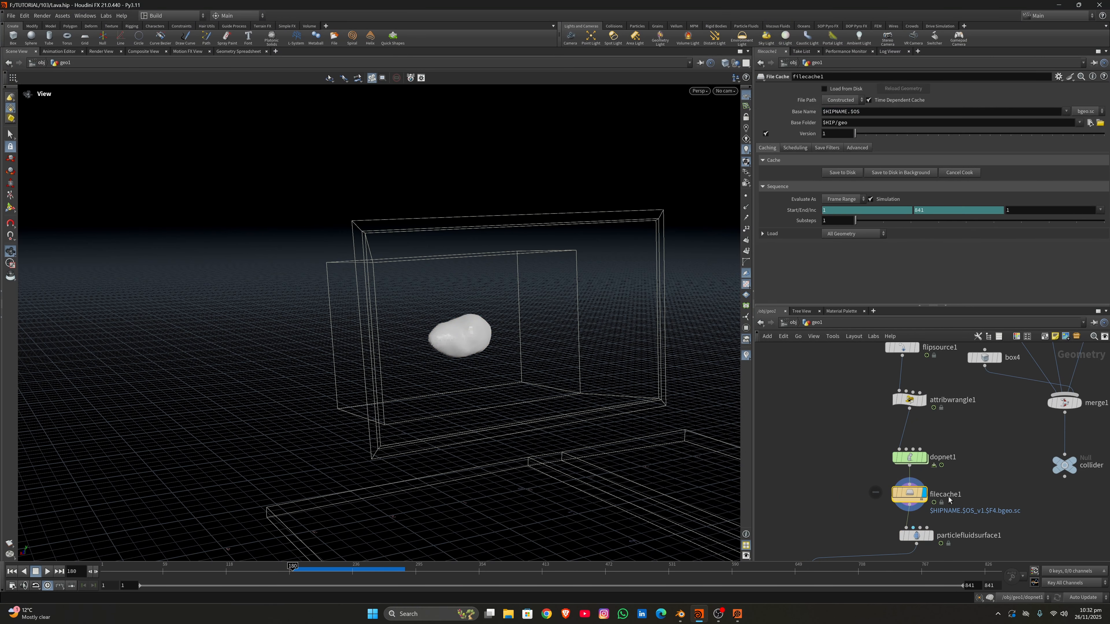
{"action": "middle_click_drag", "start_coordinate": [890, 495], "coordinate": [829, 478]}
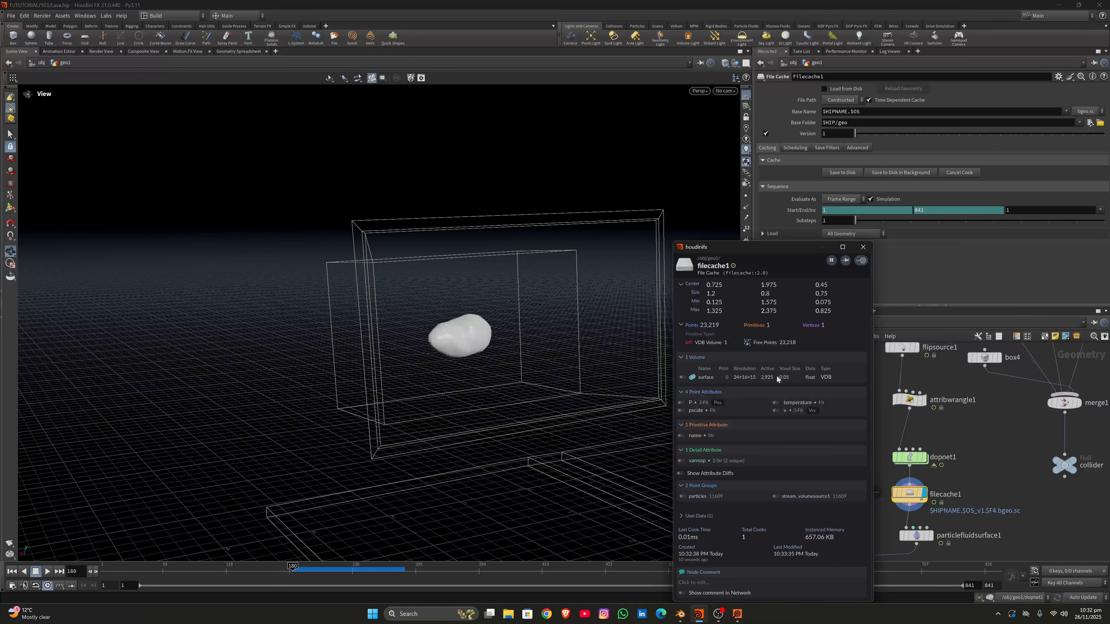
{"action": "left_click", "coordinate": [864, 246]}
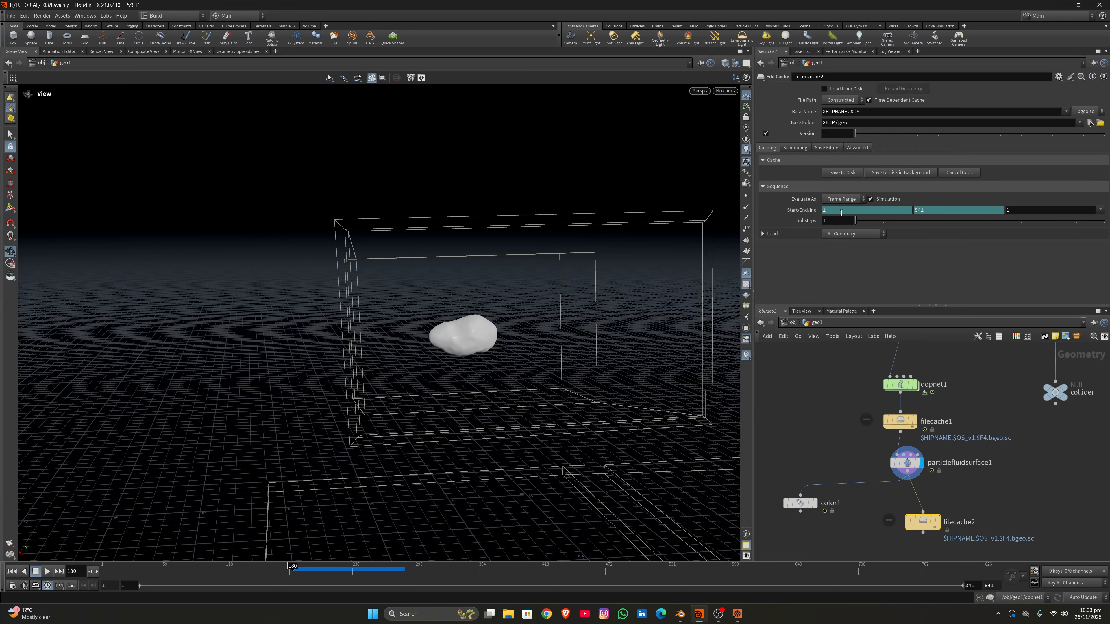
Delete filecache2 below particlefluidsurface1
{"action": "mouse_move", "coordinate": [927, 521]}
{"action": "left_click_drag", "start_coordinate": [926, 521], "coordinate": [920, 518]}
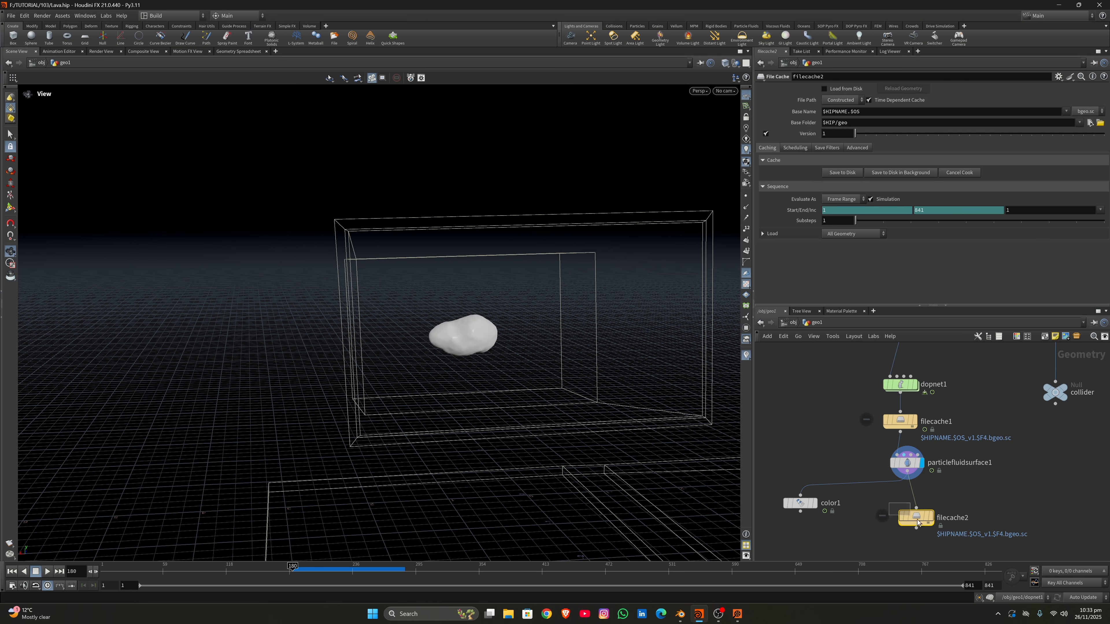
{"action": "key", "text": "Delete"}
Add a ROP Alembic Output node fed by particlefluidsurface1 and set its Valid Frame Range to Render Frame Range
{"action": "key", "text": "Tab"}
{"action": "type", "text": "rop alembic"}
{"action": "key", "text": "Return"}
{"action": "left_click", "coordinate": [917, 526]}
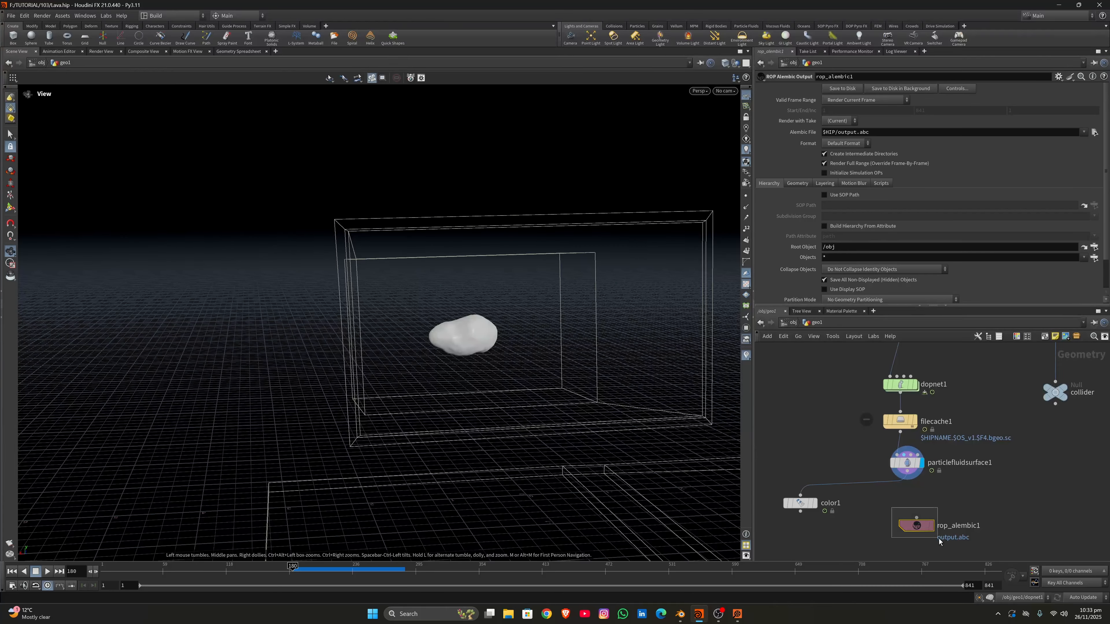
{"action": "left_click_drag", "start_coordinate": [908, 480], "coordinate": [917, 520]}
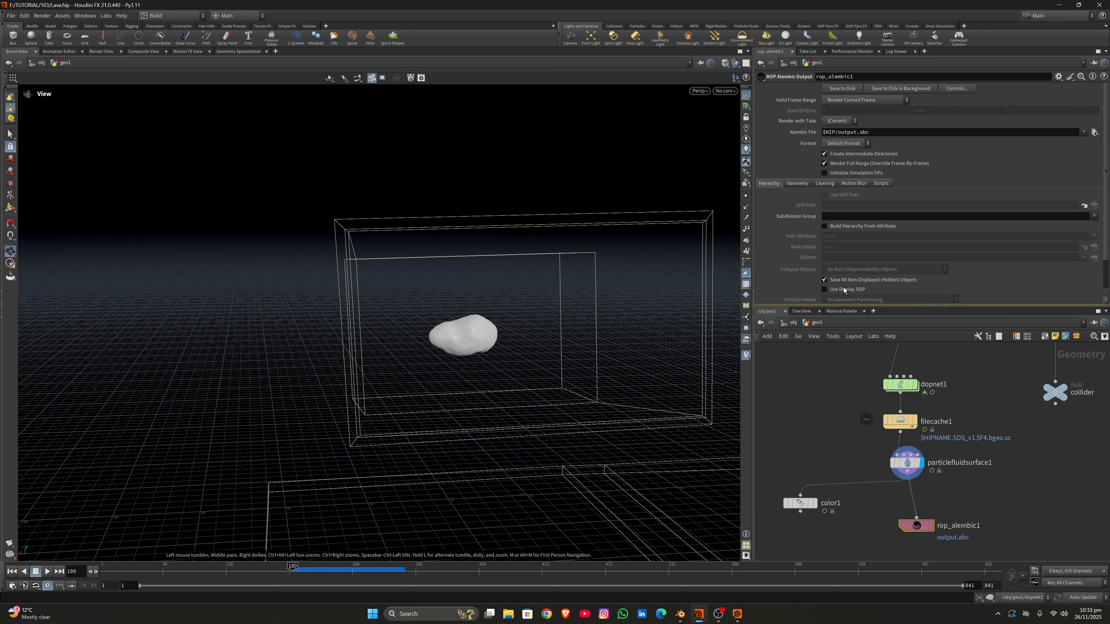
{"action": "left_click", "coordinate": [855, 101]}
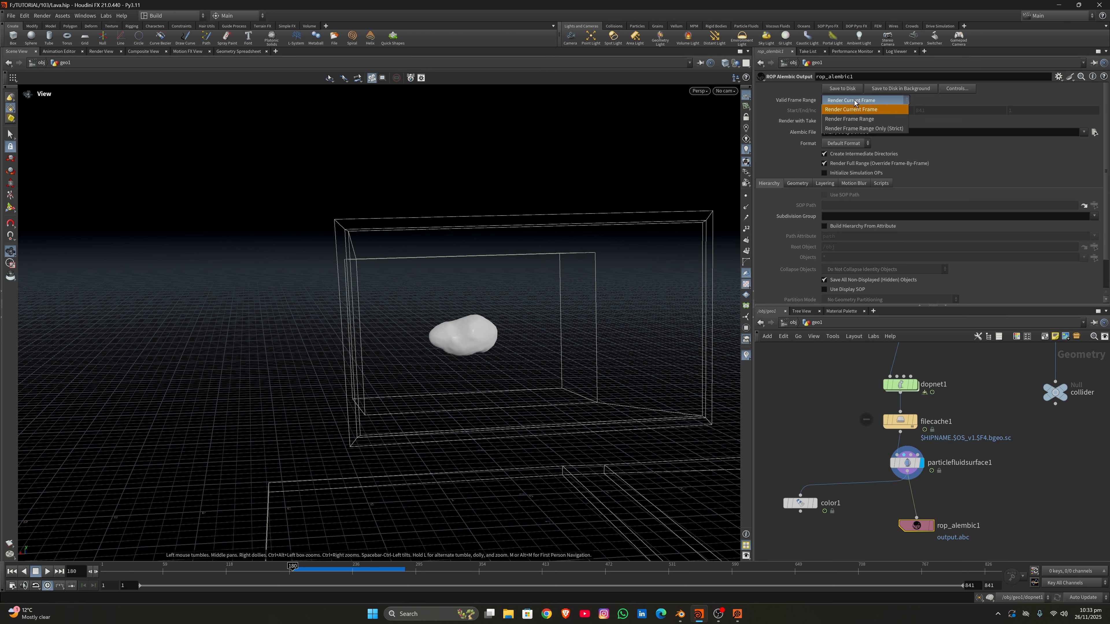
{"action": "left_click", "coordinate": [839, 120]}
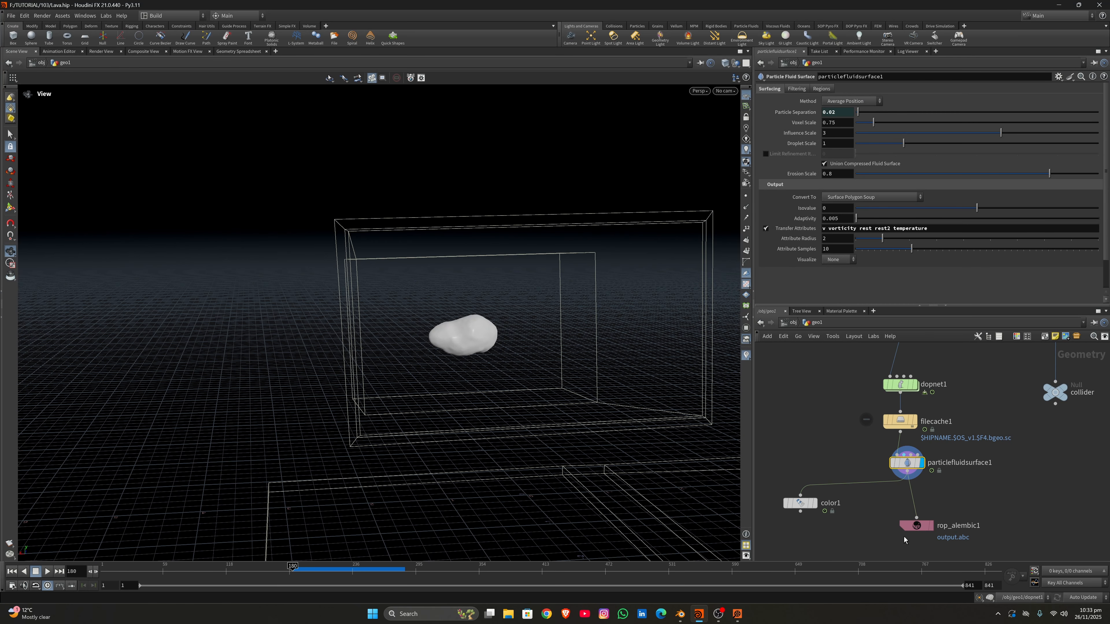
Feed rop_alembic1 from color1 instead, place it below color1 and display color1
{"action": "left_click", "coordinate": [813, 505]}
{"action": "left_click_drag", "start_coordinate": [808, 507], "coordinate": [829, 499]}
{"action": "left_click", "coordinate": [795, 496]}
{"action": "left_click", "coordinate": [773, 337]}
{"action": "left_click_drag", "start_coordinate": [821, 504], "coordinate": [916, 517]}
{"action": "left_click_drag", "start_coordinate": [916, 525], "coordinate": [821, 538]}
{"action": "left_click", "coordinate": [822, 496]}
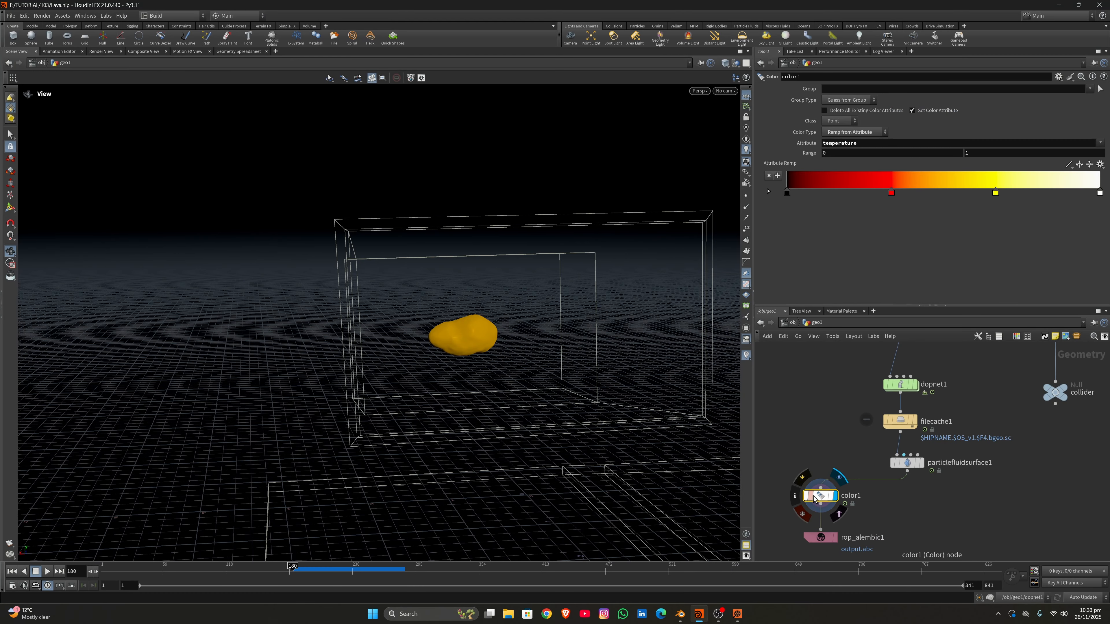
Examine color1's point attributes and the export and cache settings of rop_alembic1 and filecache1
{"action": "left_click", "coordinate": [795, 498]}
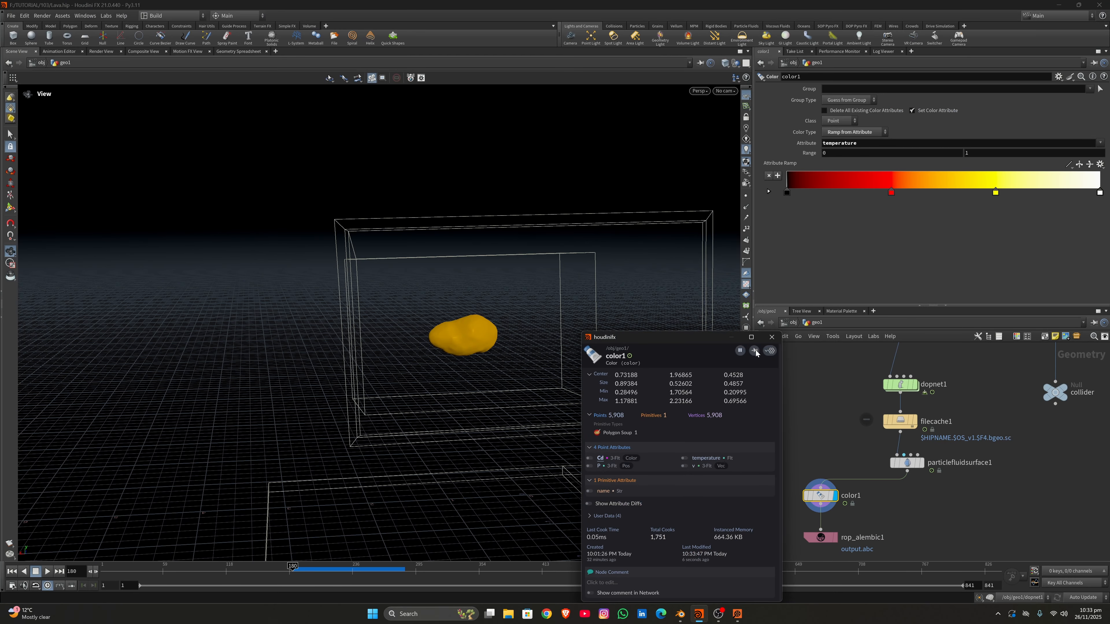
{"action": "left_click", "coordinate": [772, 337]}
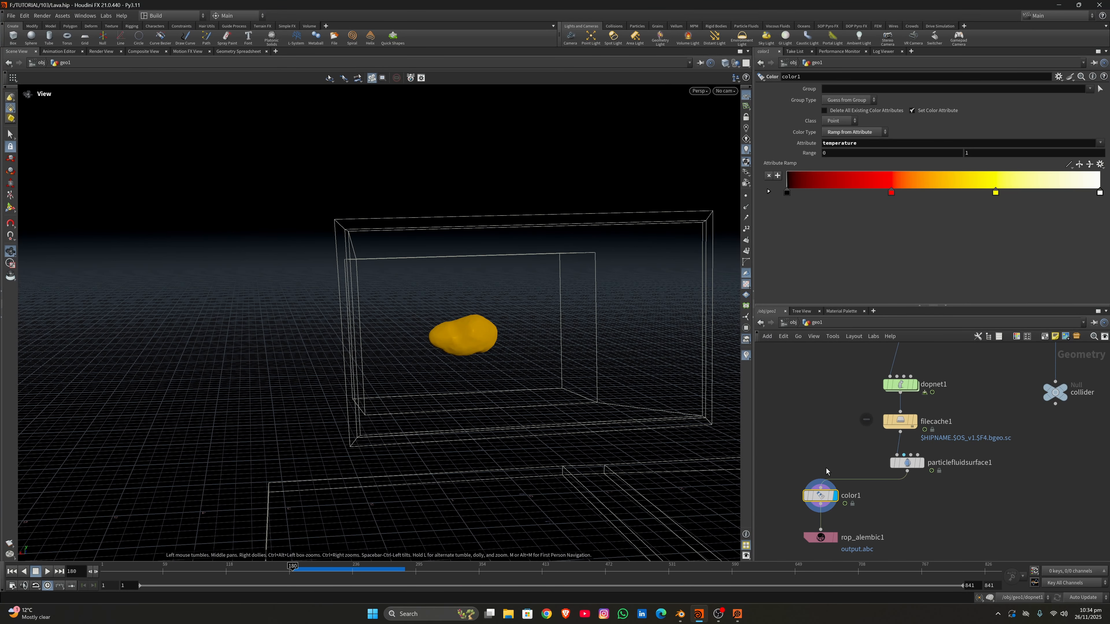
{"action": "mouse_move", "coordinate": [483, 330]}
{"action": "left_mouse_down"}
{"action": "mouse_move", "coordinate": [503, 342]}
{"action": "mouse_move", "coordinate": [475, 351]}
{"action": "left_mouse_up"}
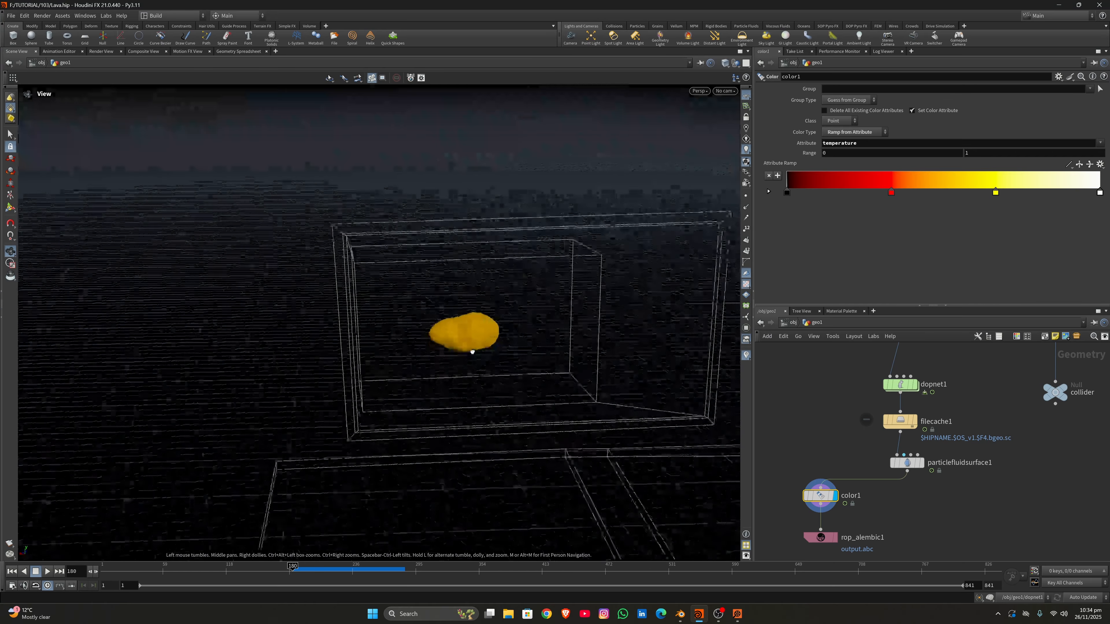
{"action": "left_click", "coordinate": [821, 538]}
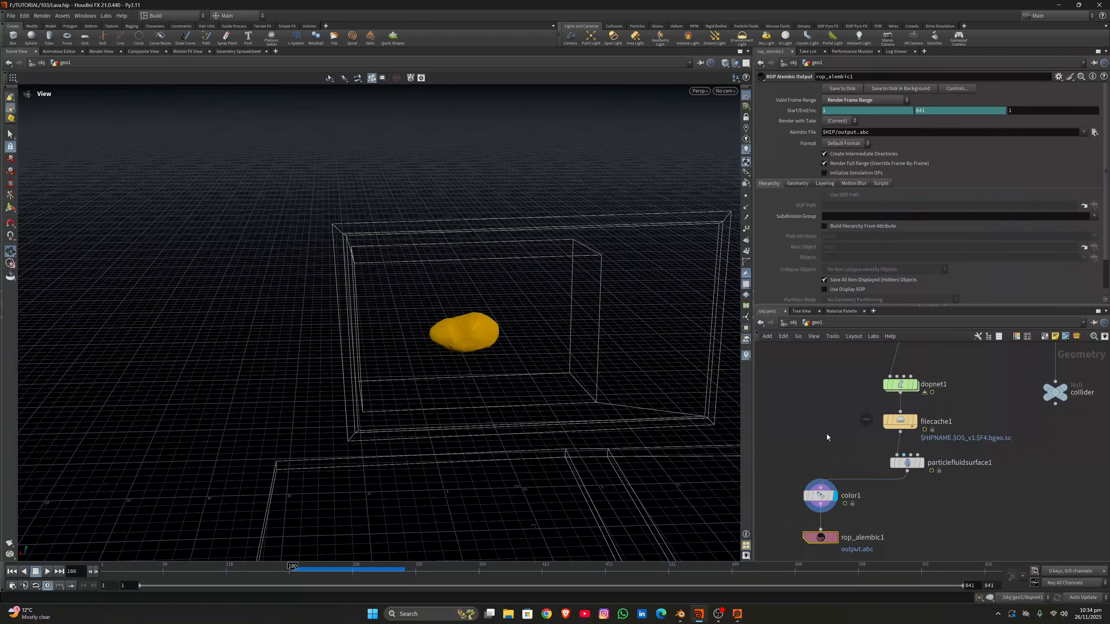
{"action": "middle_click_drag", "start_coordinate": [842, 426], "coordinate": [809, 450]}
{"action": "left_click_drag", "start_coordinate": [815, 453], "coordinate": [919, 484]}
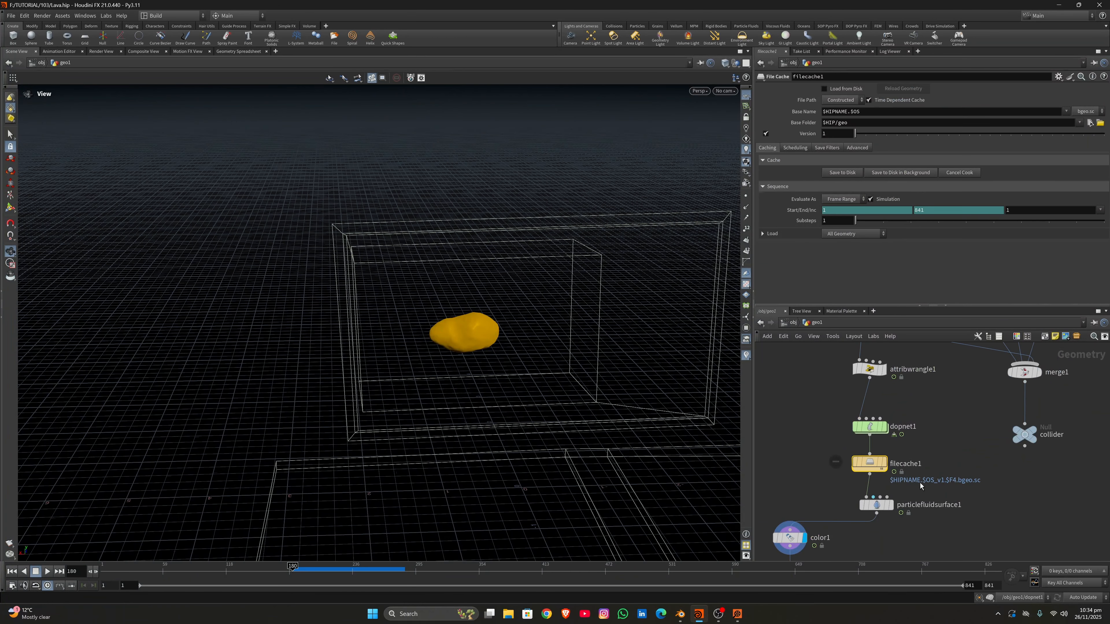
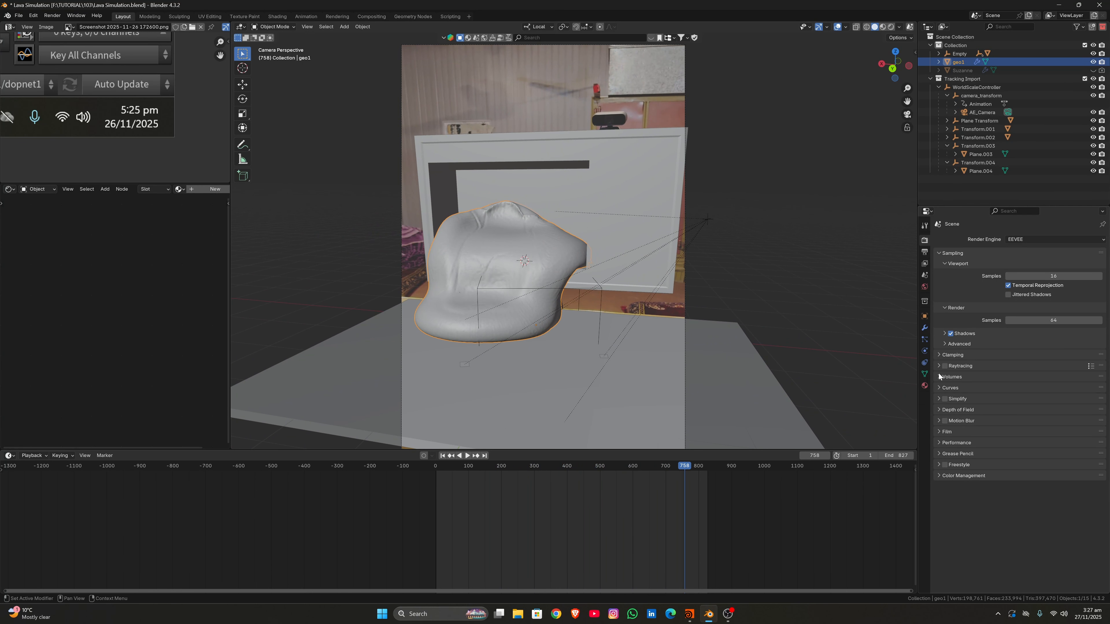
In Blender, open the mesh attributes of the imported geo1 and select the Cd attribute
{"action": "left_click", "coordinate": [924, 375]}
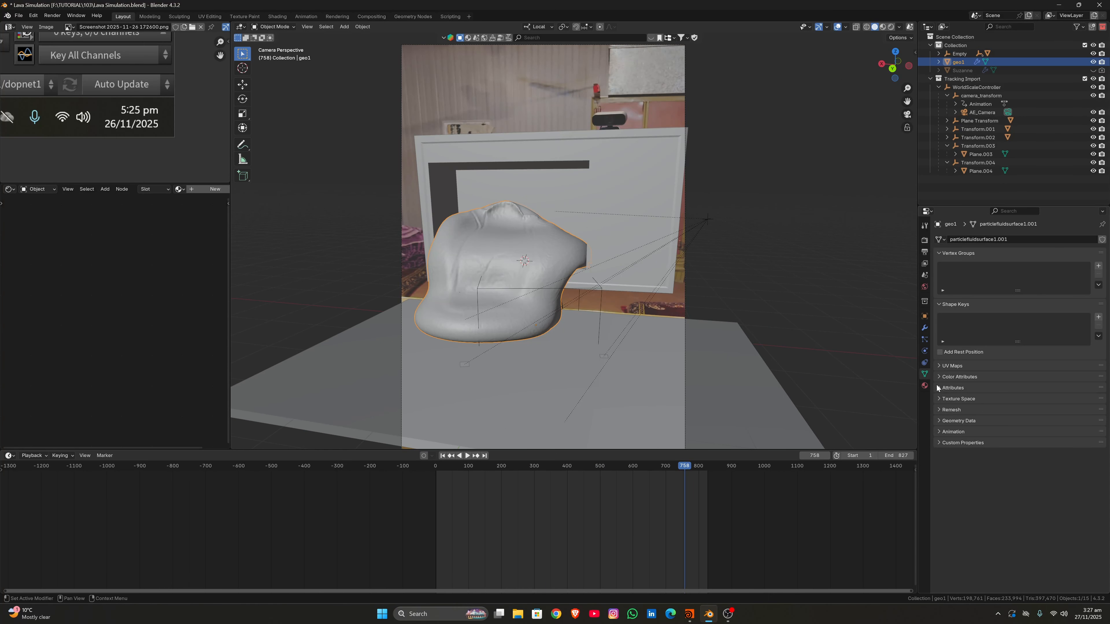
{"action": "left_click", "coordinate": [946, 387]}
{"action": "left_click", "coordinate": [948, 419]}
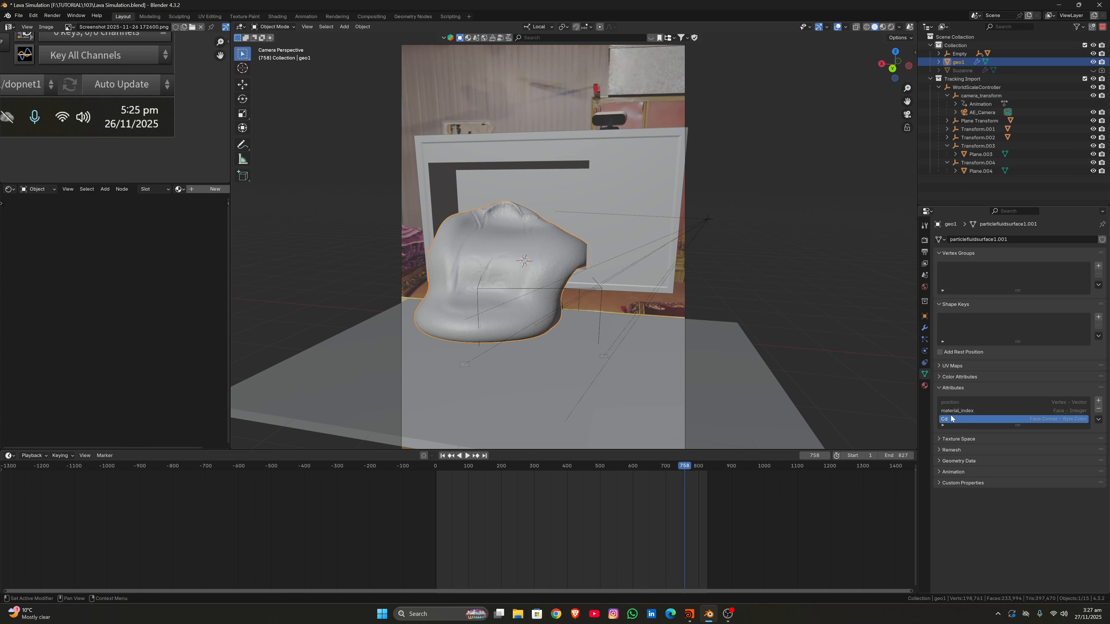
Switch to Houdini to review the node chain from filecache1 to rop_alembic1, and return to Blender
{"action": "left_click", "coordinate": [689, 614]}
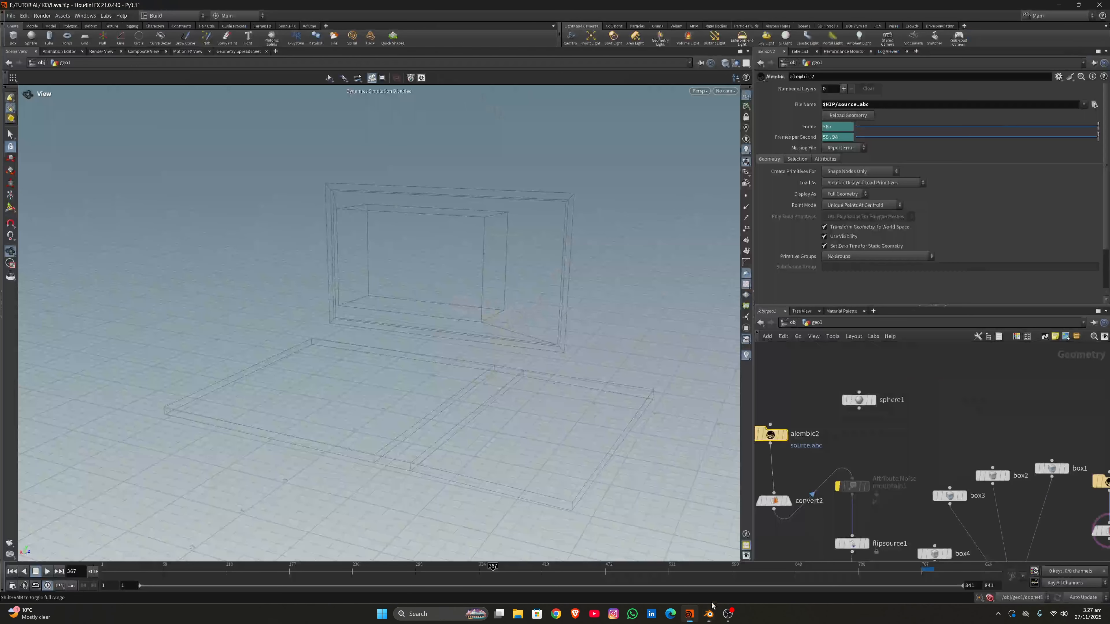
{"action": "middle_click_drag", "start_coordinate": [823, 524], "coordinate": [836, 142]}
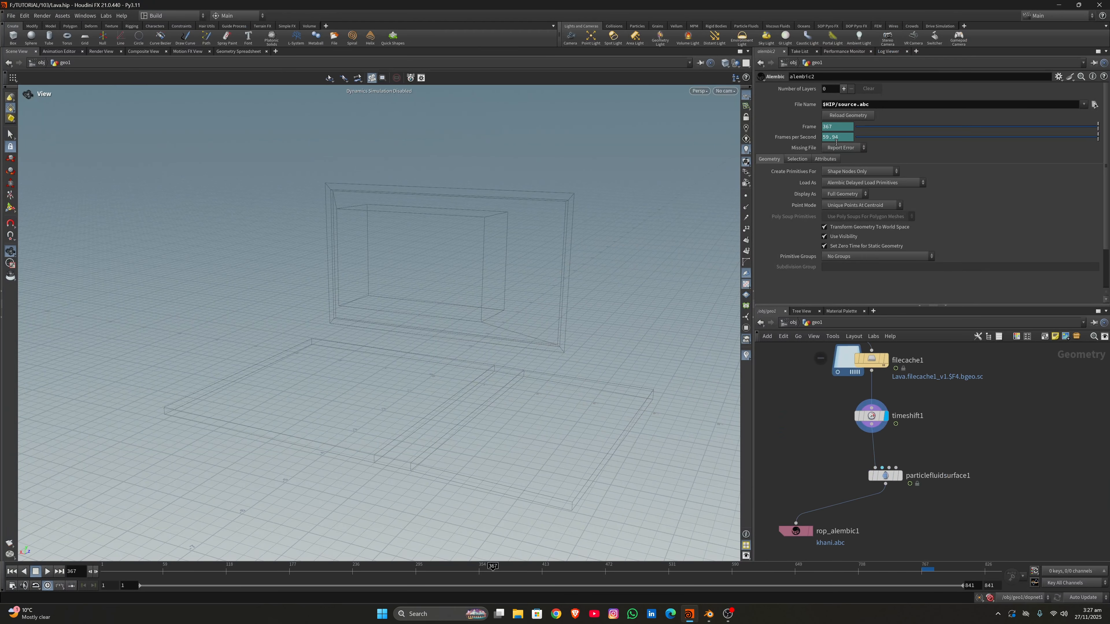
{"action": "middle_click_drag", "start_coordinate": [799, 397], "coordinate": [844, 478]}
{"action": "left_click", "coordinate": [708, 614]}
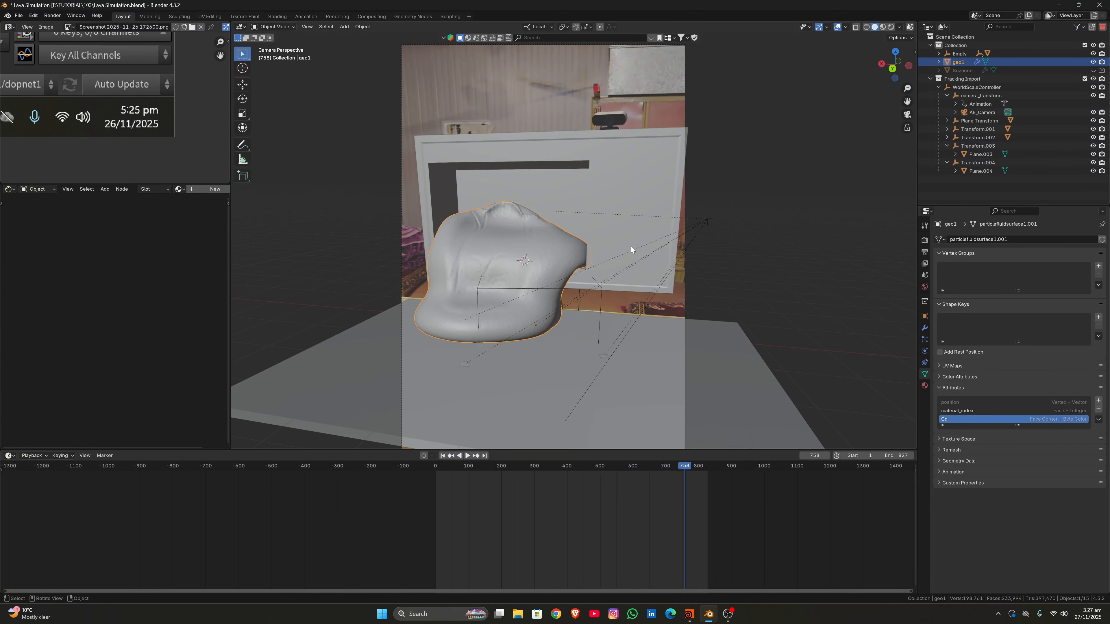
Switch the viewport to Material Preview and create a new material for geo1
{"action": "left_click", "coordinate": [883, 27]}
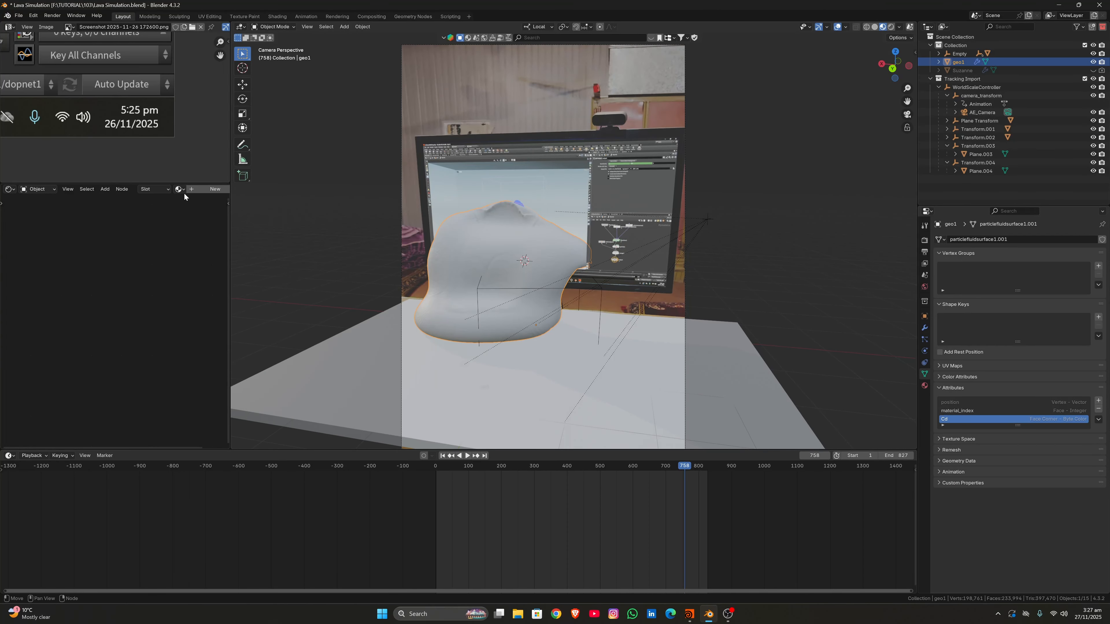
{"action": "left_click", "coordinate": [203, 189]}
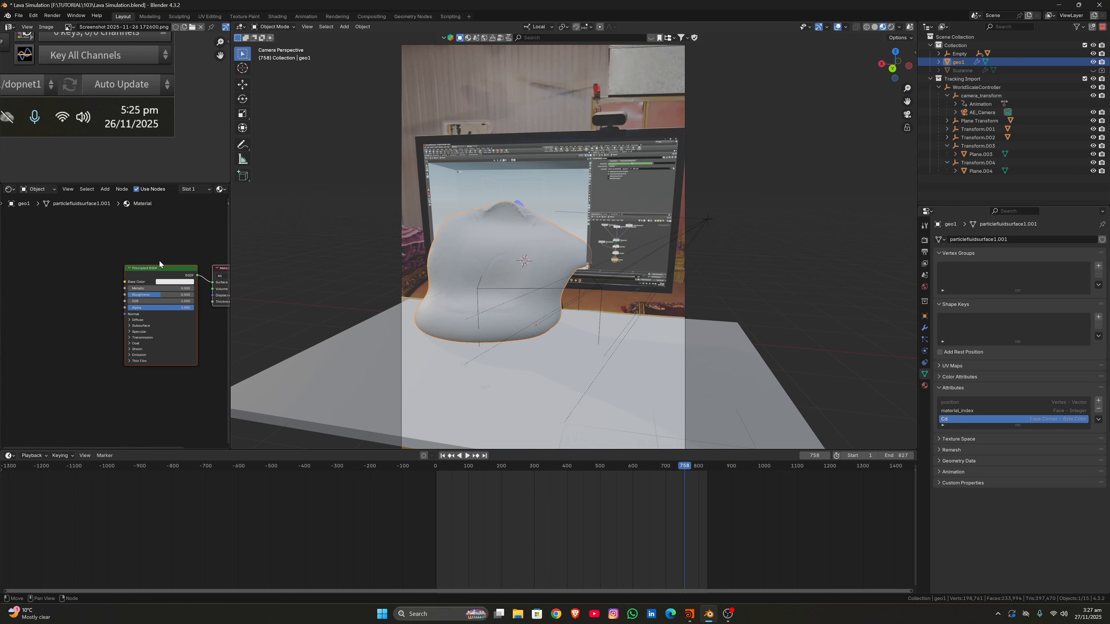
Add an Attribute node before the Principled BSDF and set its Name to Cd
{"action": "key", "text": "shift+a"}
{"action": "type", "text": "aa"}
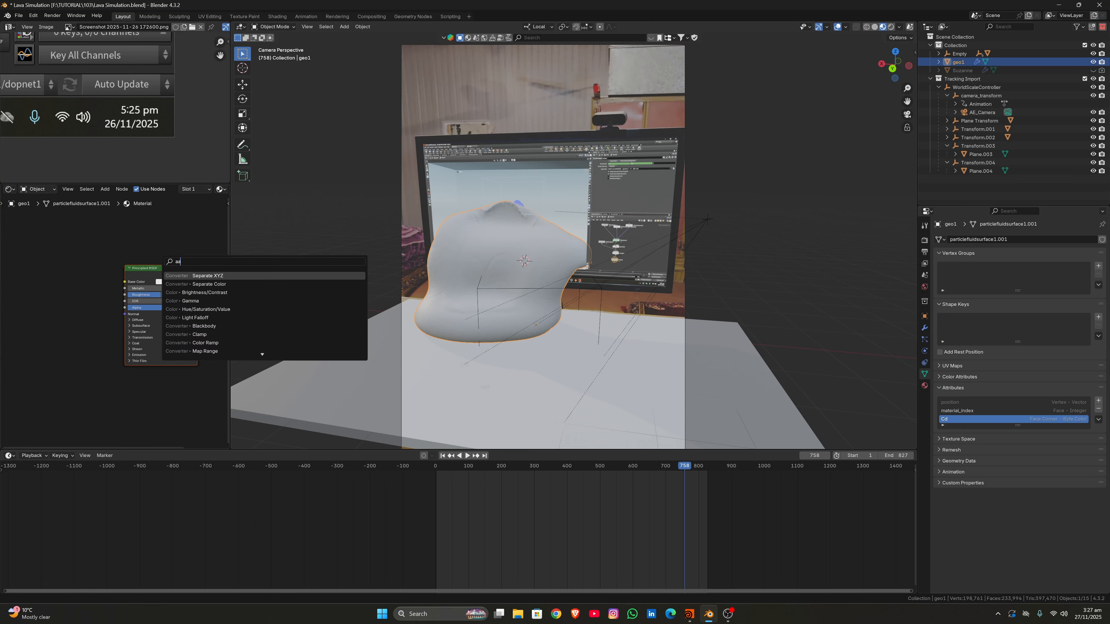
{"action": "key", "text": "BackSpace"}
{"action": "type", "text": "tt"}
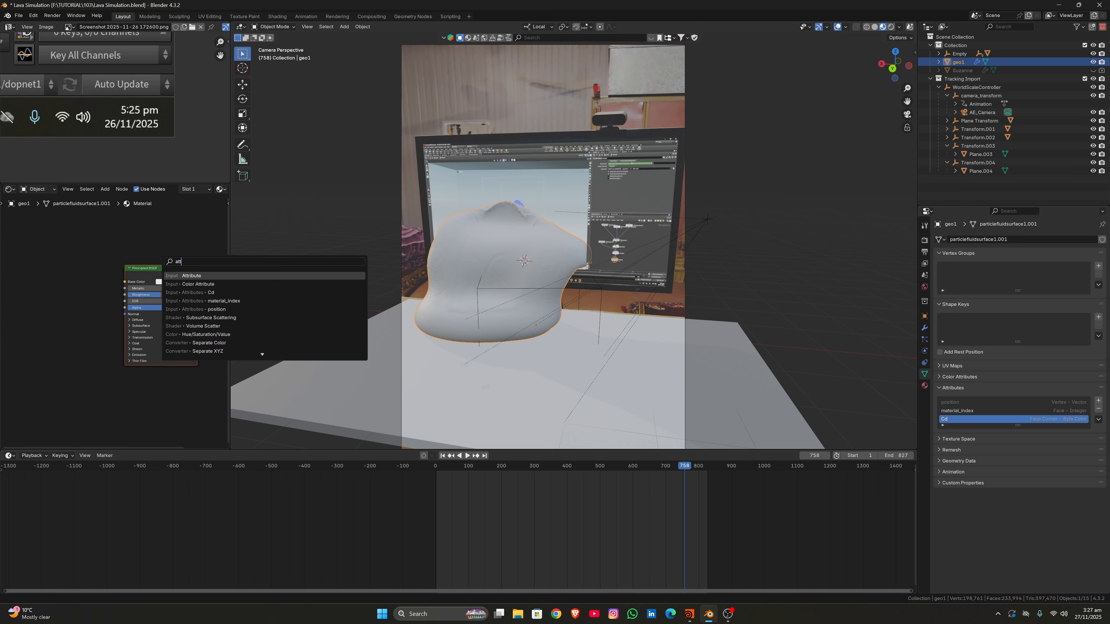
{"action": "key", "text": "Return"}
{"action": "left_click", "coordinate": [26, 324]}
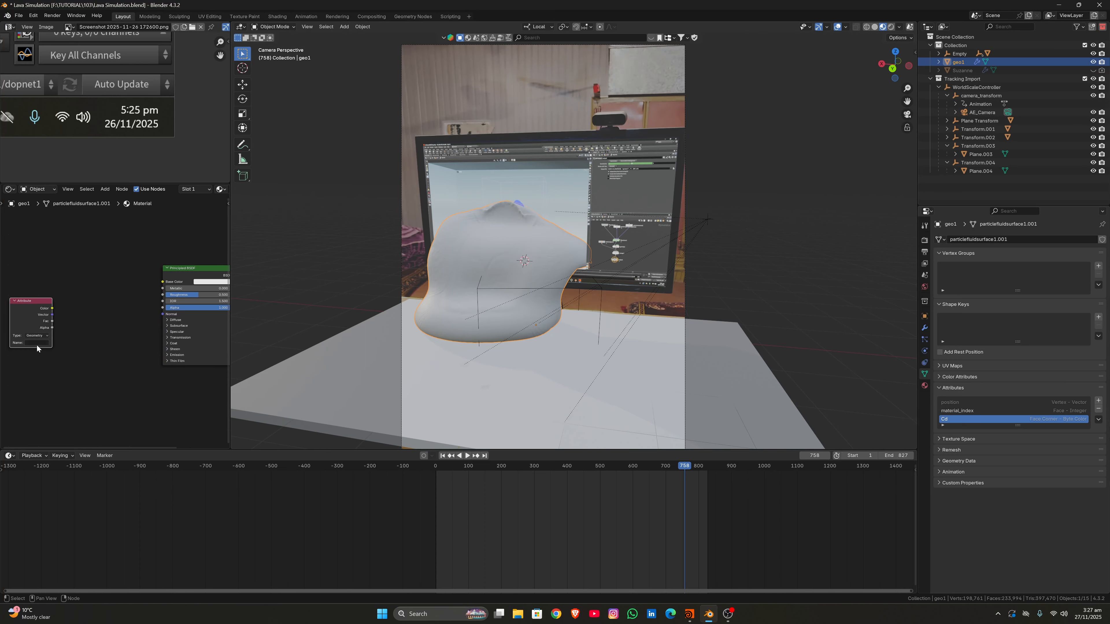
{"action": "left_click", "coordinate": [36, 343]}
{"action": "type", "text": "Cd"}
{"action": "key", "text": "Return"}
Insert a Color Ramp between the Attribute node's Color output and the Principled BSDF's Base Color
{"action": "middle_click_drag", "start_coordinate": [62, 331], "coordinate": [83, 334]}
{"action": "left_click_drag", "start_coordinate": [73, 311], "coordinate": [107, 314]}
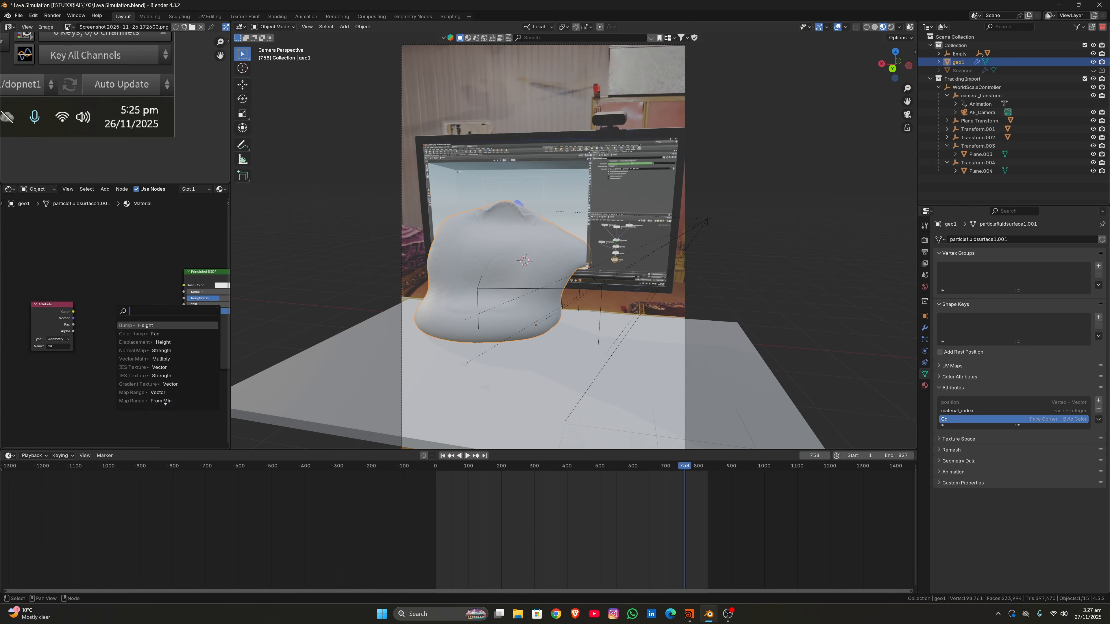
{"action": "left_click", "coordinate": [105, 324]}
{"action": "left_click", "coordinate": [105, 324]}
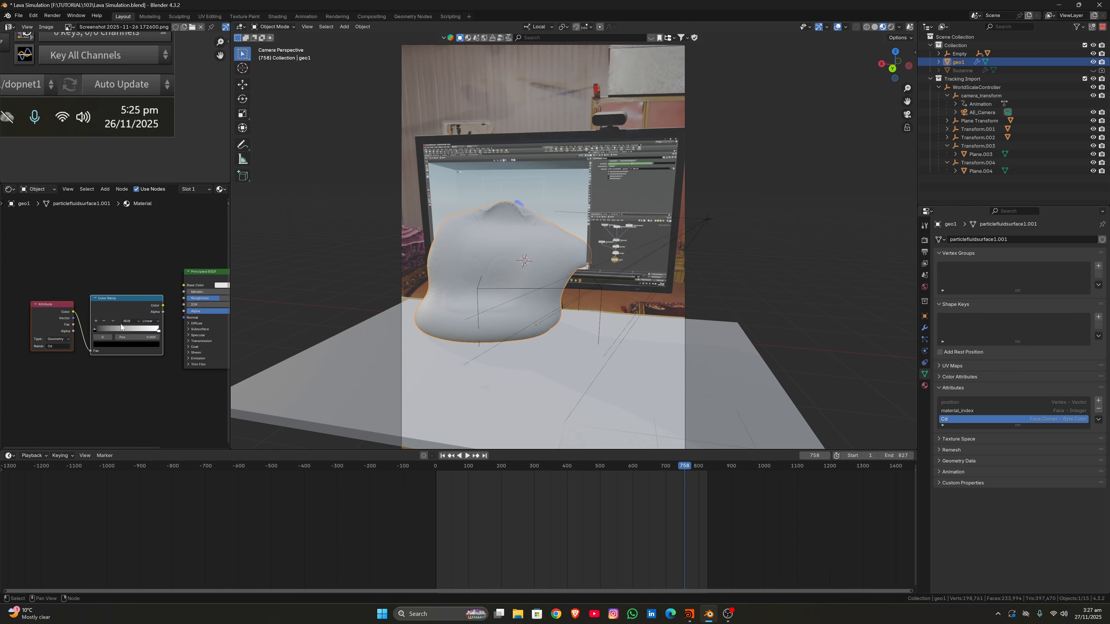
{"action": "left_click_drag", "start_coordinate": [116, 310], "coordinate": [183, 285]}
{"action": "middle_click_drag", "start_coordinate": [443, 250], "coordinate": [525, 250]}
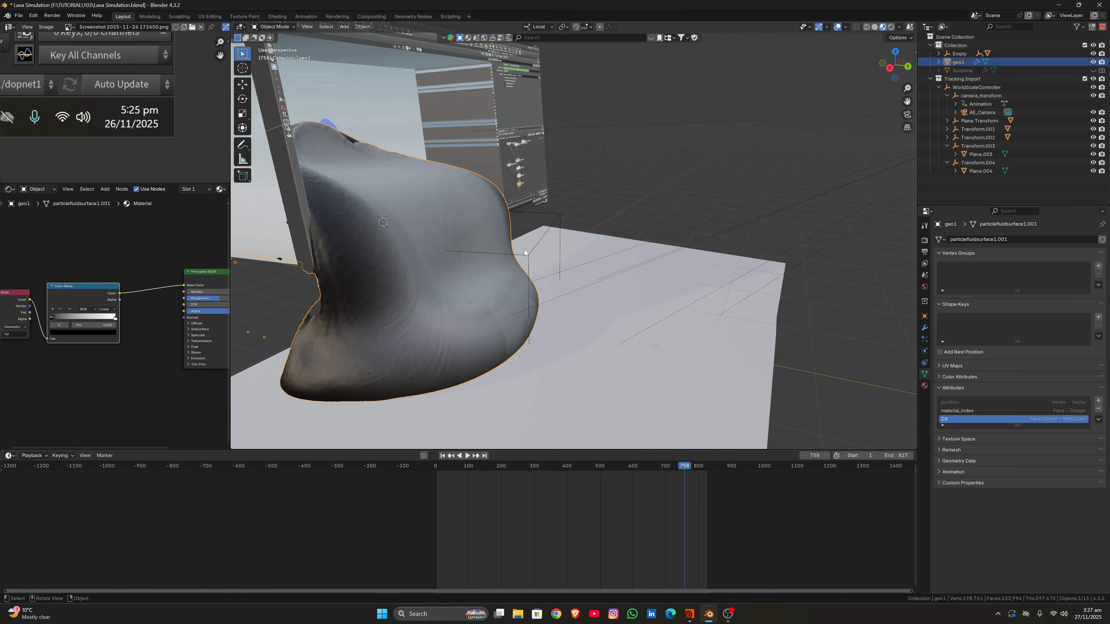
{"action": "scroll", "coordinate": [170, 300], "scroll_direction": "up", "scroll_amount": 3}
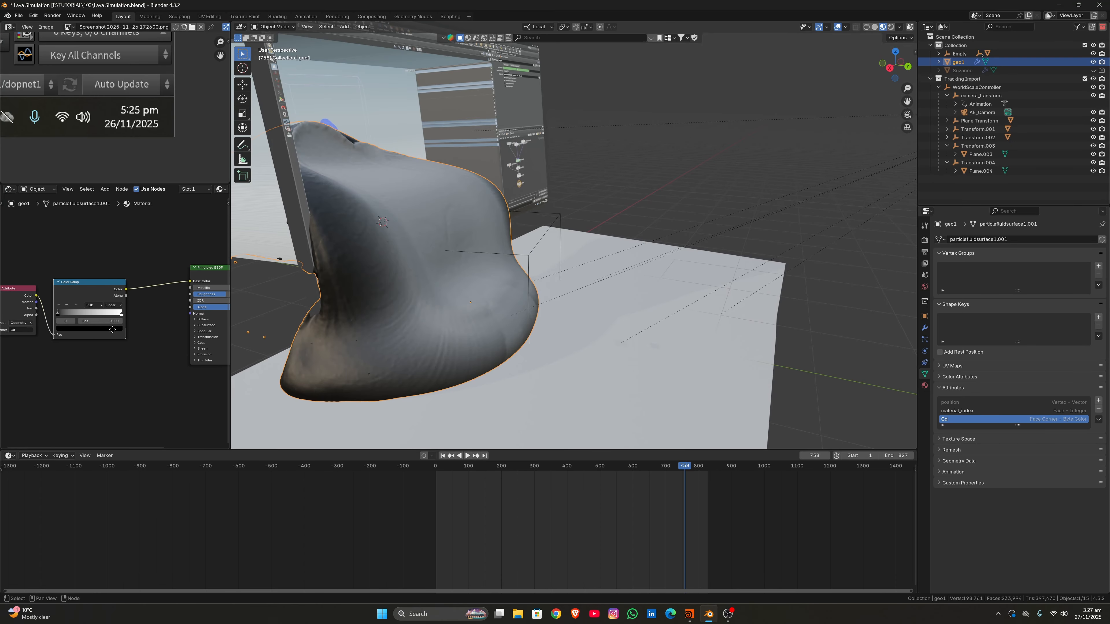
Add a middle stop to the Color Ramp at about 0.57 and colour it bright orange (#FFAA00)
{"action": "middle_click_drag", "start_coordinate": [121, 307], "coordinate": [46, 311]}
{"action": "scroll", "coordinate": [46, 312], "scroll_direction": "up", "scroll_amount": 1}
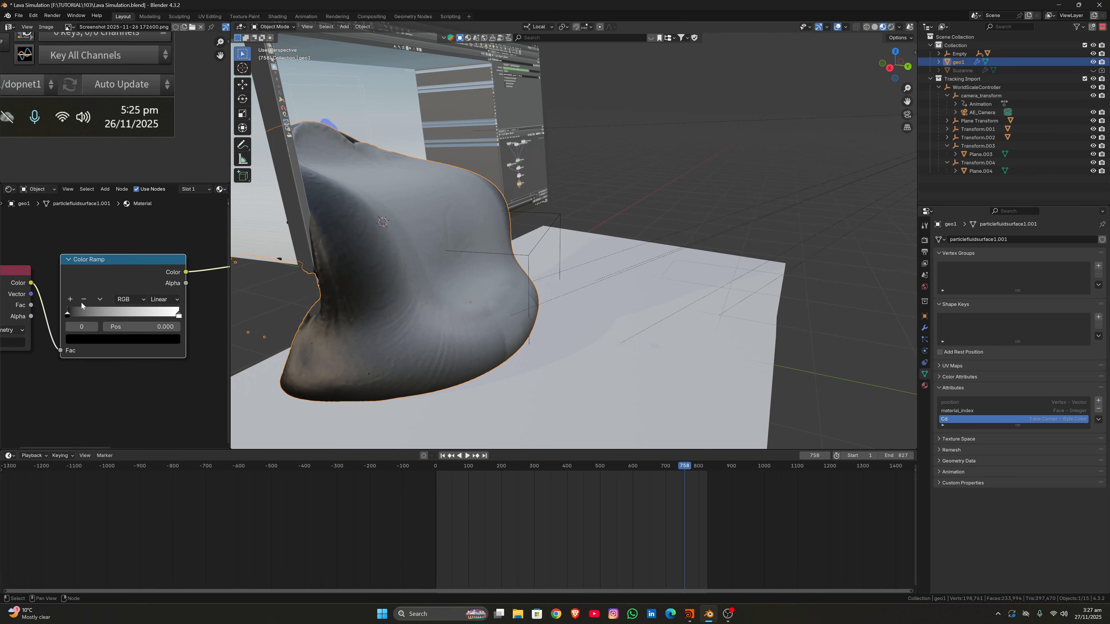
{"action": "left_click", "coordinate": [70, 299]}
{"action": "left_click_drag", "start_coordinate": [123, 314], "coordinate": [133, 314]}
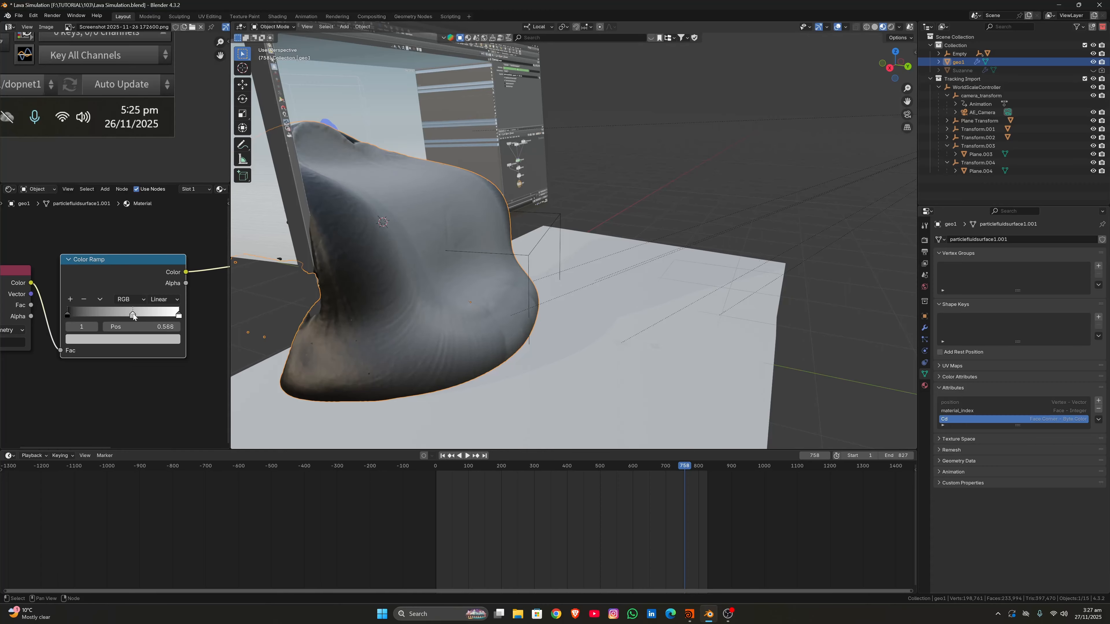
{"action": "left_click", "coordinate": [143, 337]}
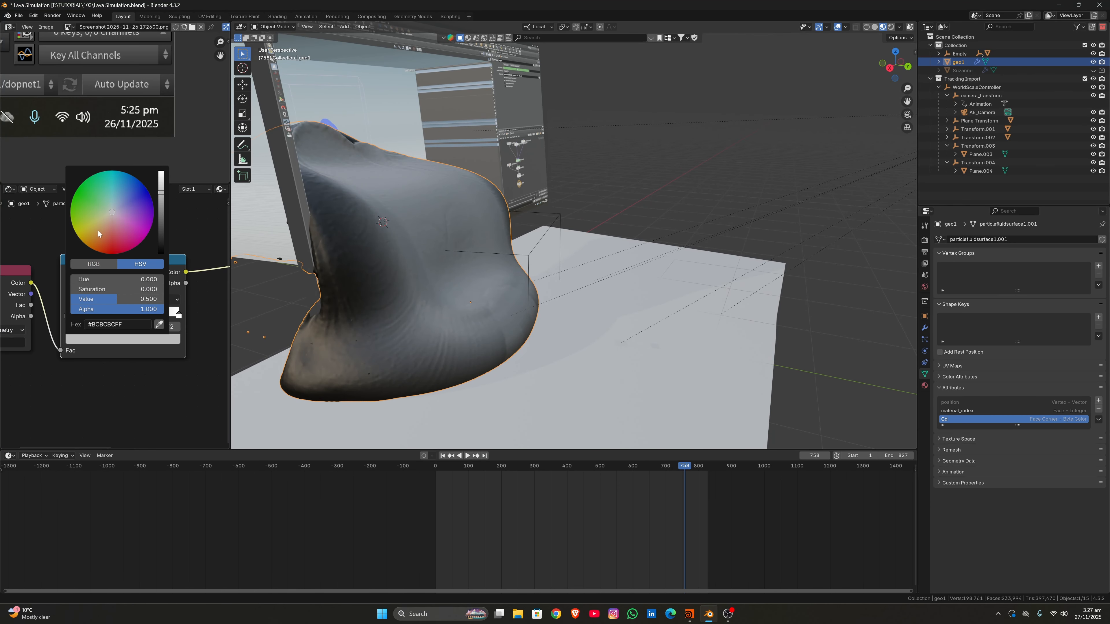
{"action": "left_click_drag", "start_coordinate": [98, 233], "coordinate": [86, 244]}
{"action": "left_click_drag", "start_coordinate": [161, 193], "coordinate": [160, 171]}
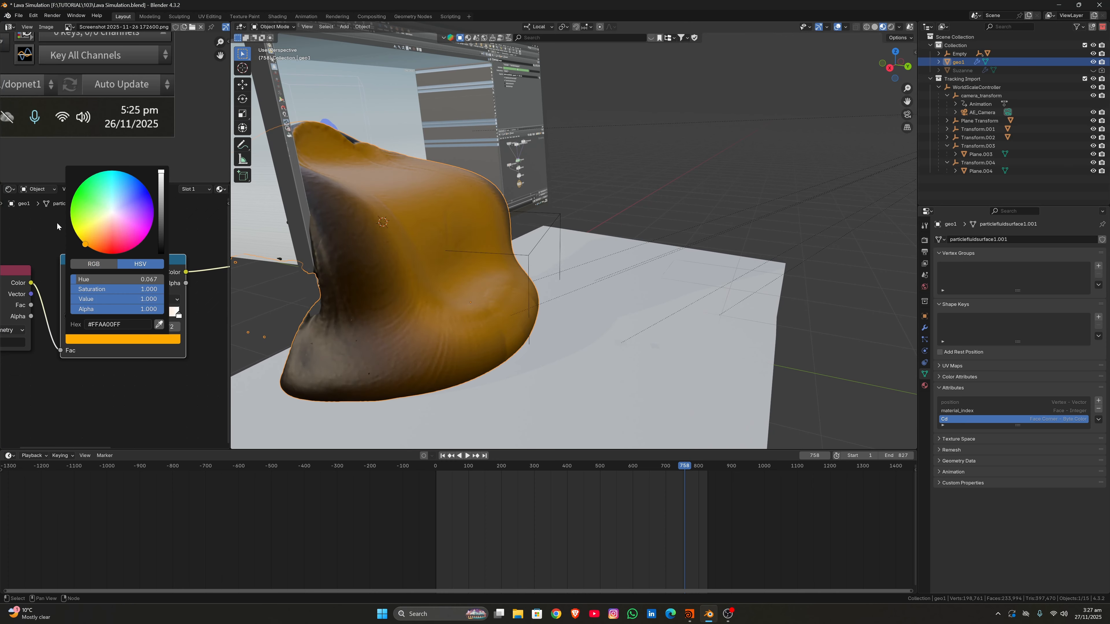
Add another Color Ramp stop between black and orange and make it fully bright red
{"action": "left_click_drag", "start_coordinate": [73, 228], "coordinate": [110, 255]}
{"action": "left_click", "coordinate": [72, 299]}
{"action": "left_click", "coordinate": [117, 337]}
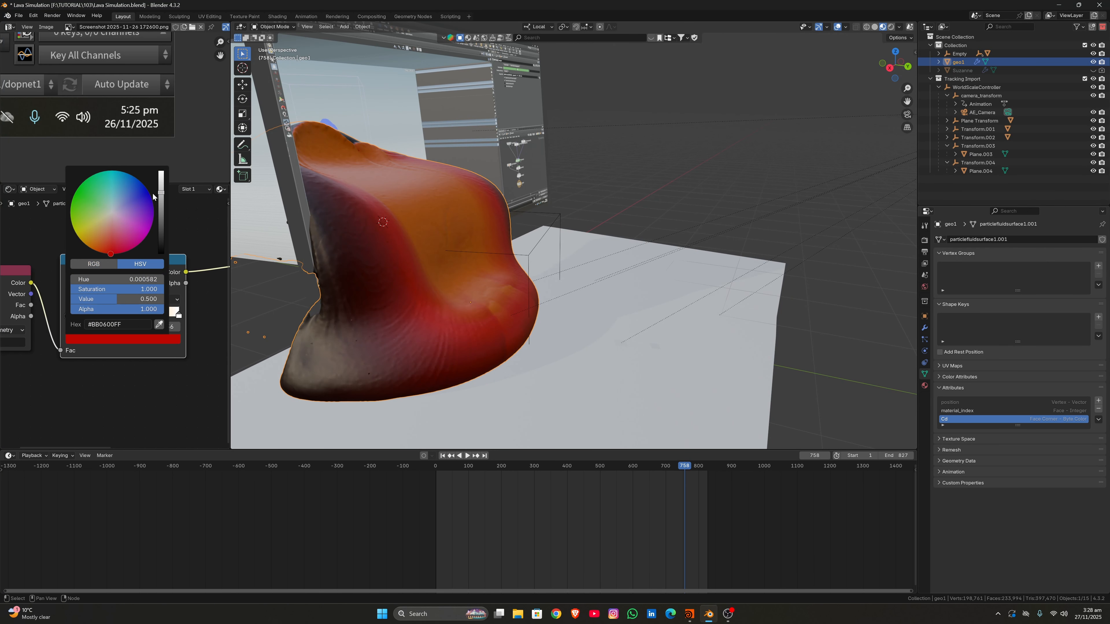
{"action": "left_click_drag", "start_coordinate": [162, 186], "coordinate": [162, 168]}
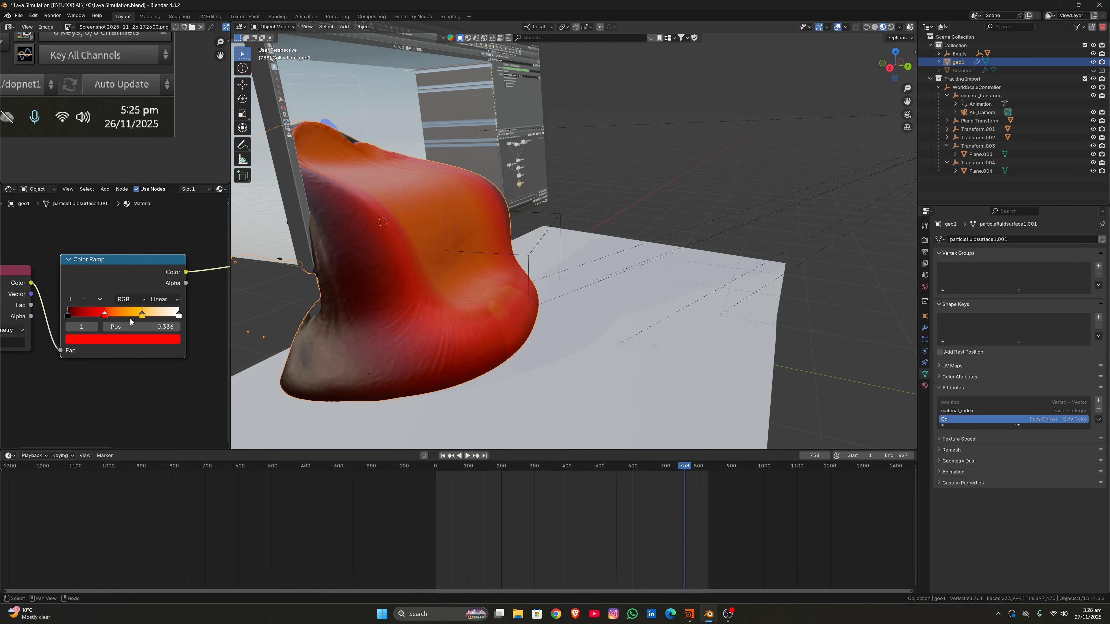
Shift the ramp's black stop to 0.133 and its red and orange stops towards white, checking the lava at frames 777 and 802
{"action": "scroll", "coordinate": [469, 250], "scroll_direction": "down", "scroll_amount": 5}
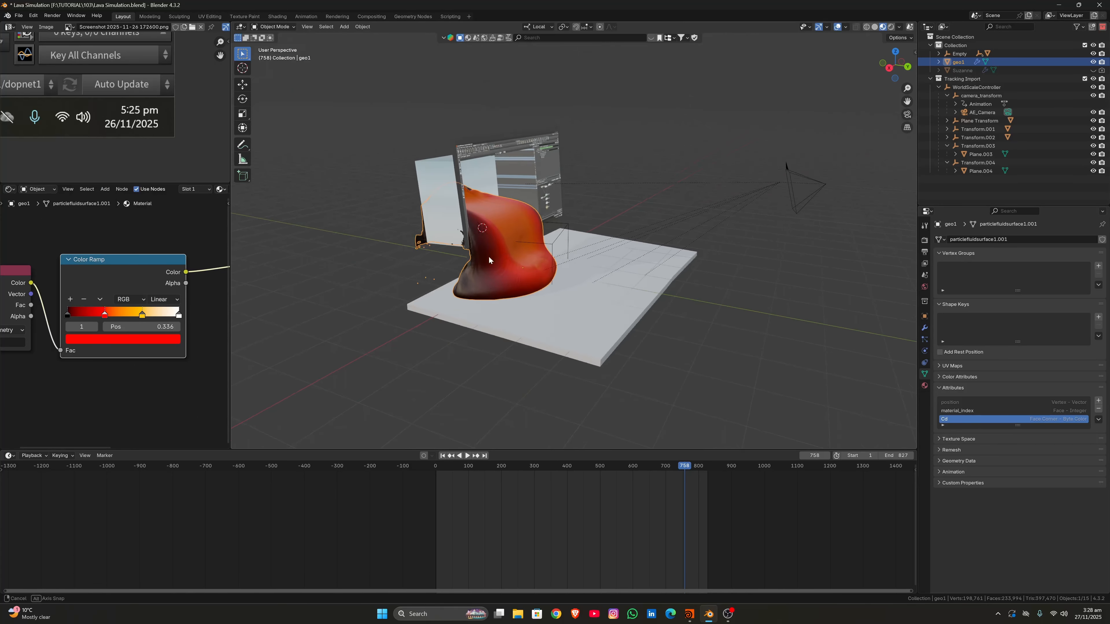
{"action": "middle_click_drag", "start_coordinate": [489, 257], "coordinate": [438, 275]}
{"action": "mouse_move", "coordinate": [684, 464]}
{"action": "left_mouse_down"}
{"action": "mouse_move", "coordinate": [726, 480]}
{"action": "mouse_move", "coordinate": [691, 484]}
{"action": "left_mouse_up"}
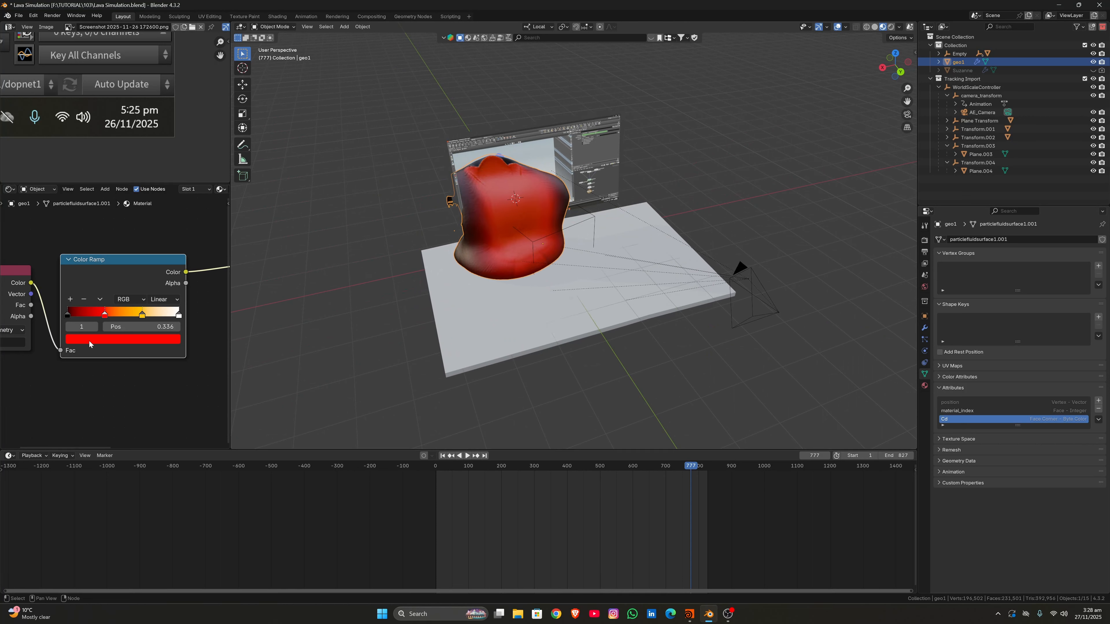
{"action": "mouse_move", "coordinate": [69, 316]}
{"action": "left_mouse_down"}
{"action": "mouse_move", "coordinate": [157, 315]}
{"action": "mouse_move", "coordinate": [81, 315]}
{"action": "left_mouse_up"}
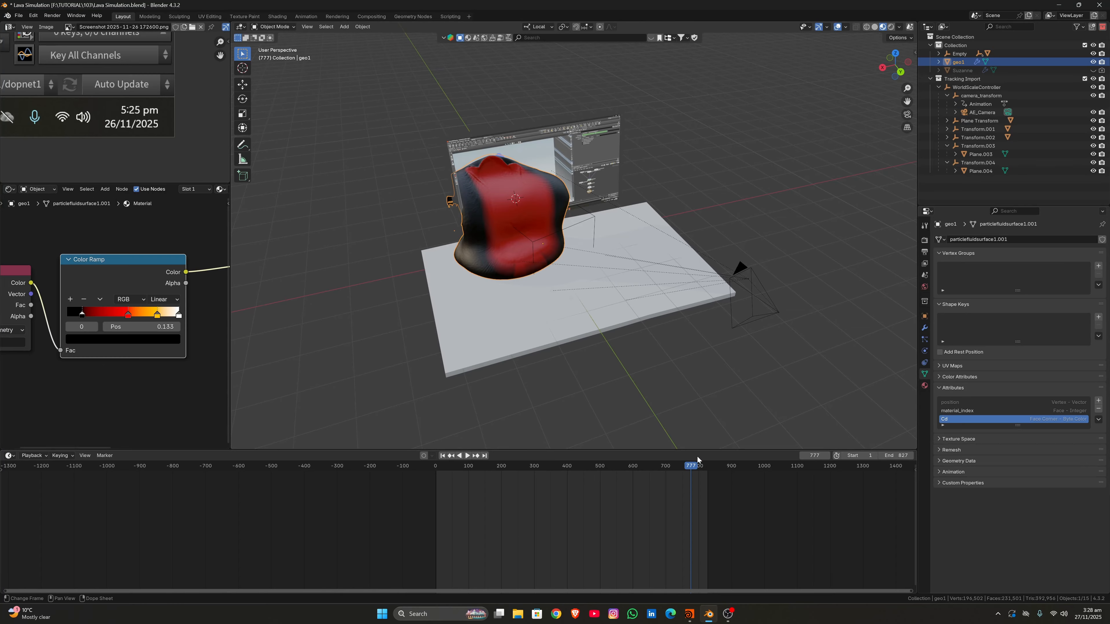
{"action": "mouse_move", "coordinate": [697, 474]}
{"action": "left_mouse_down"}
{"action": "mouse_move", "coordinate": [717, 474]}
{"action": "mouse_move", "coordinate": [699, 475]}
{"action": "left_mouse_up"}
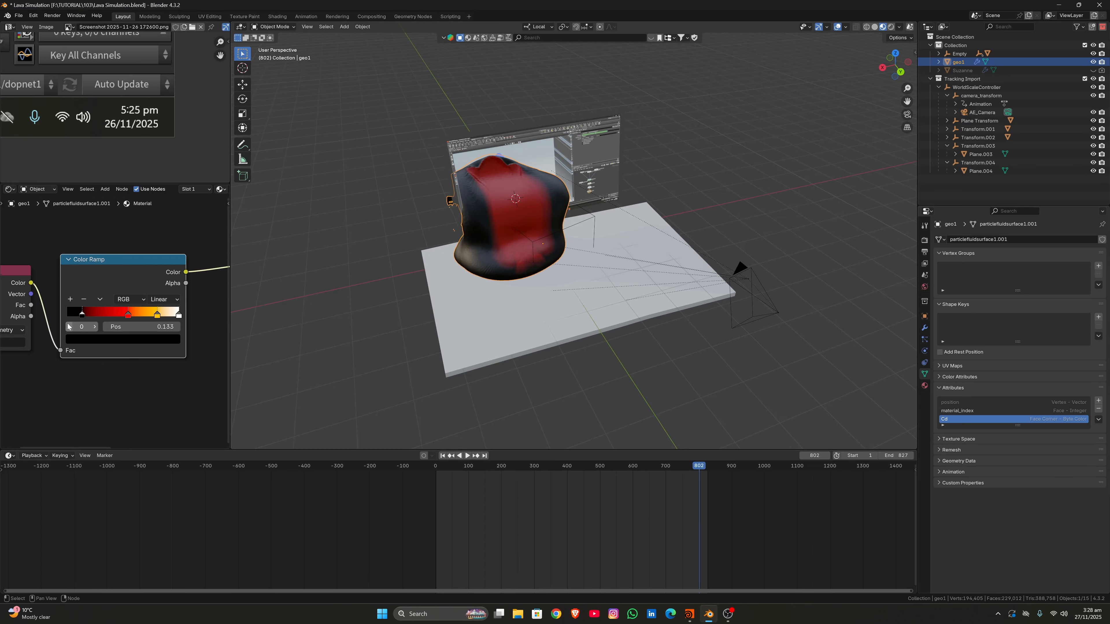
Return the ramp's black stop to 0 and set the red stop to about 0.415, judging the colours near frame 600
{"action": "left_click_drag", "start_coordinate": [82, 315], "coordinate": [59, 315]}
{"action": "left_click_drag", "start_coordinate": [128, 315], "coordinate": [147, 331]}
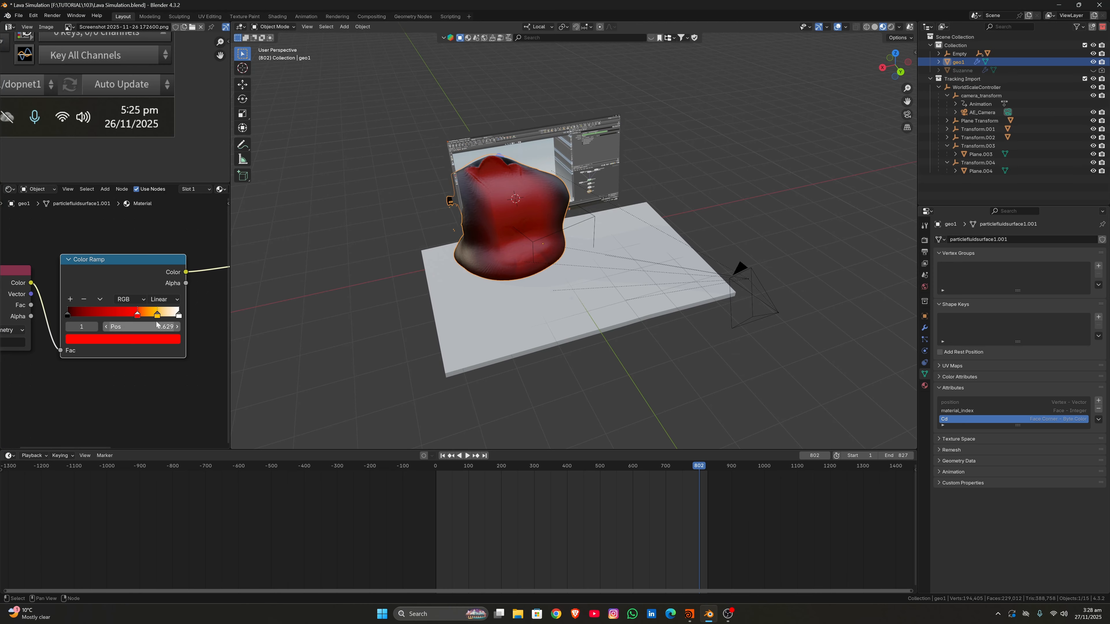
{"action": "left_click_drag", "start_coordinate": [662, 467], "coordinate": [633, 468]}
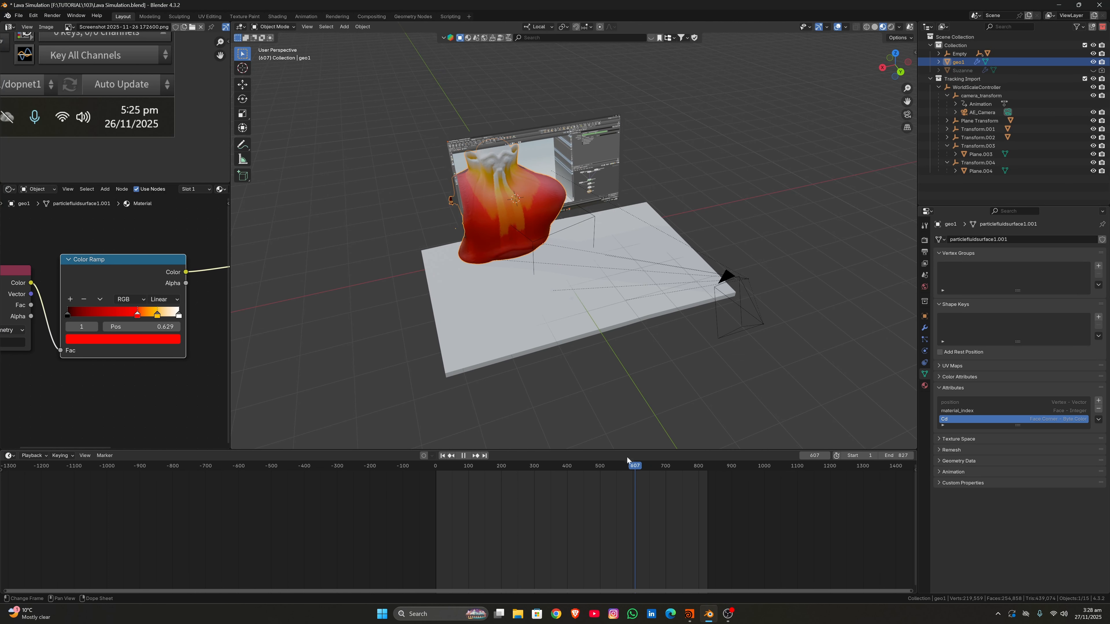
{"action": "left_click_drag", "start_coordinate": [138, 315], "coordinate": [113, 318]}
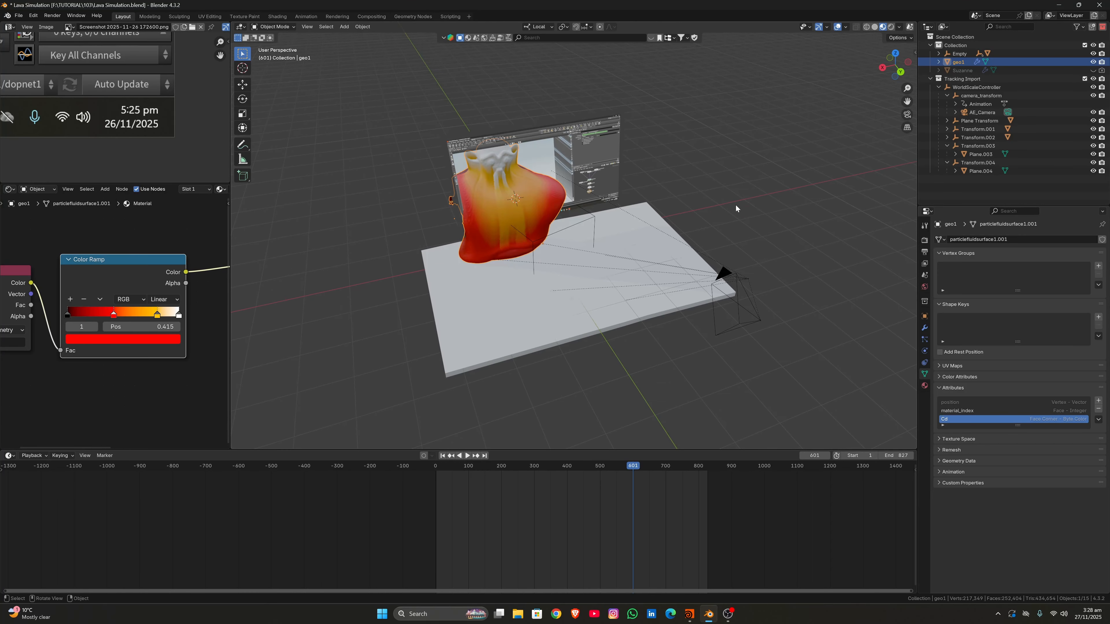
Connect the Color Ramp's Color to the Principled BSDF's Emission Color and set the Emission Strength to 1.9
{"action": "middle_click_drag", "start_coordinate": [736, 204], "coordinate": [651, 183]}
{"action": "scroll", "coordinate": [275, 286], "scroll_direction": "down", "scroll_amount": 3}
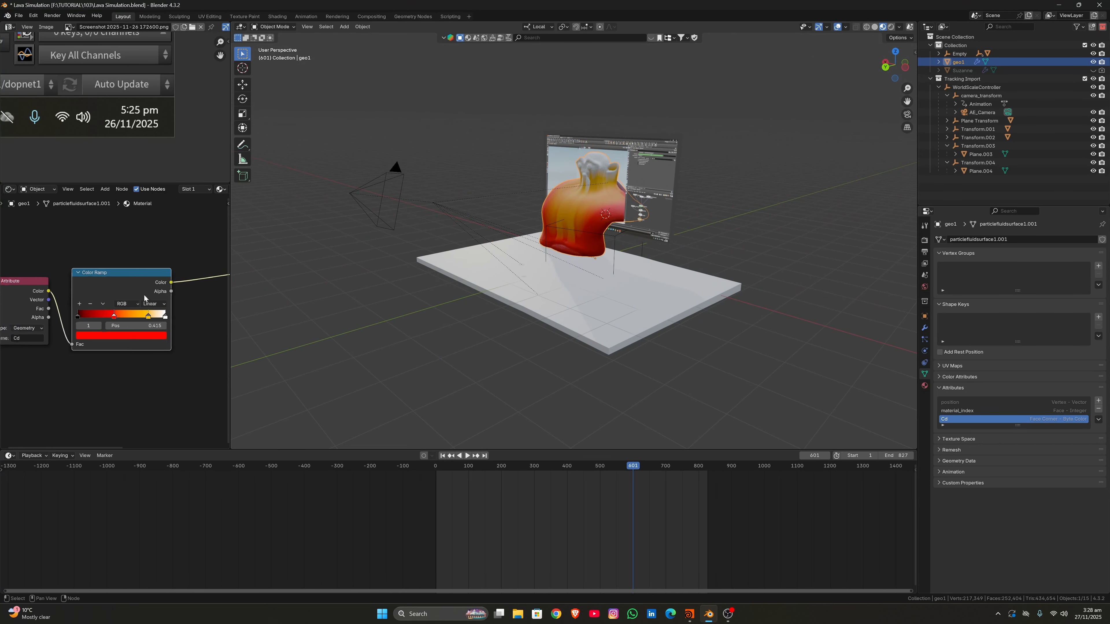
{"action": "middle_click_drag", "start_coordinate": [275, 287], "coordinate": [160, 255]}
{"action": "left_click", "coordinate": [143, 315]}
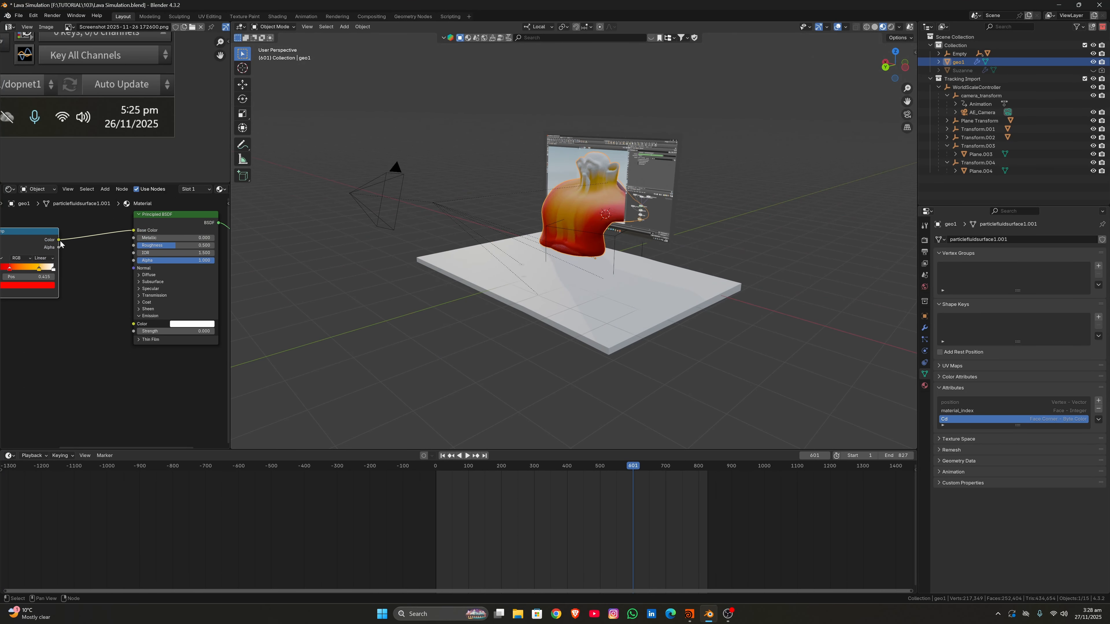
{"action": "left_click_drag", "start_coordinate": [59, 240], "coordinate": [215, 329]}
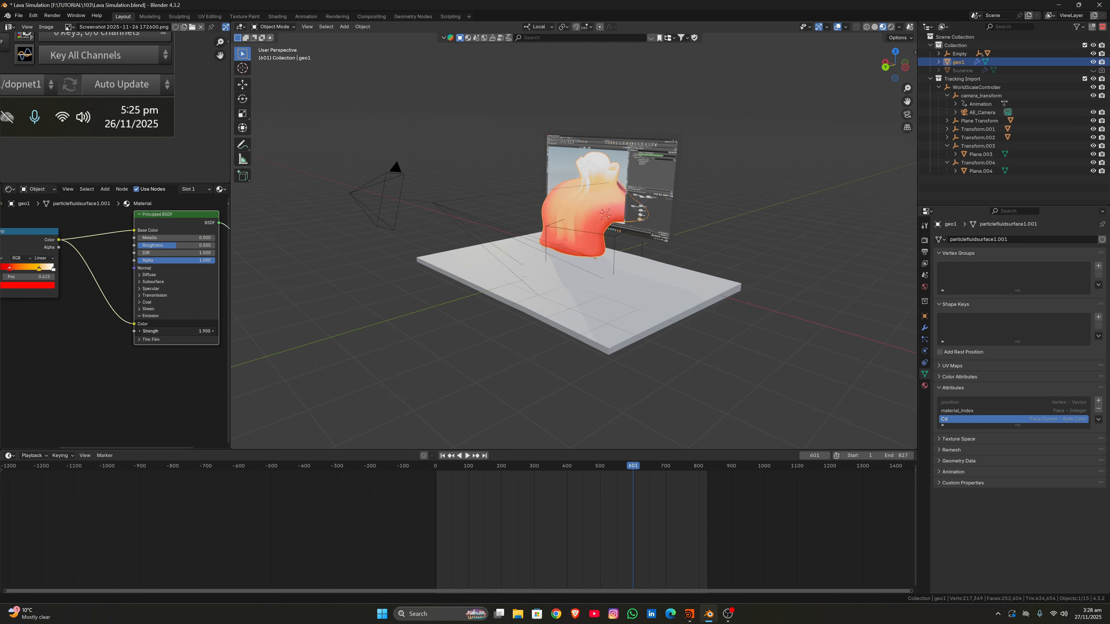
{"action": "middle_click_drag", "start_coordinate": [89, 353], "coordinate": [108, 342]}
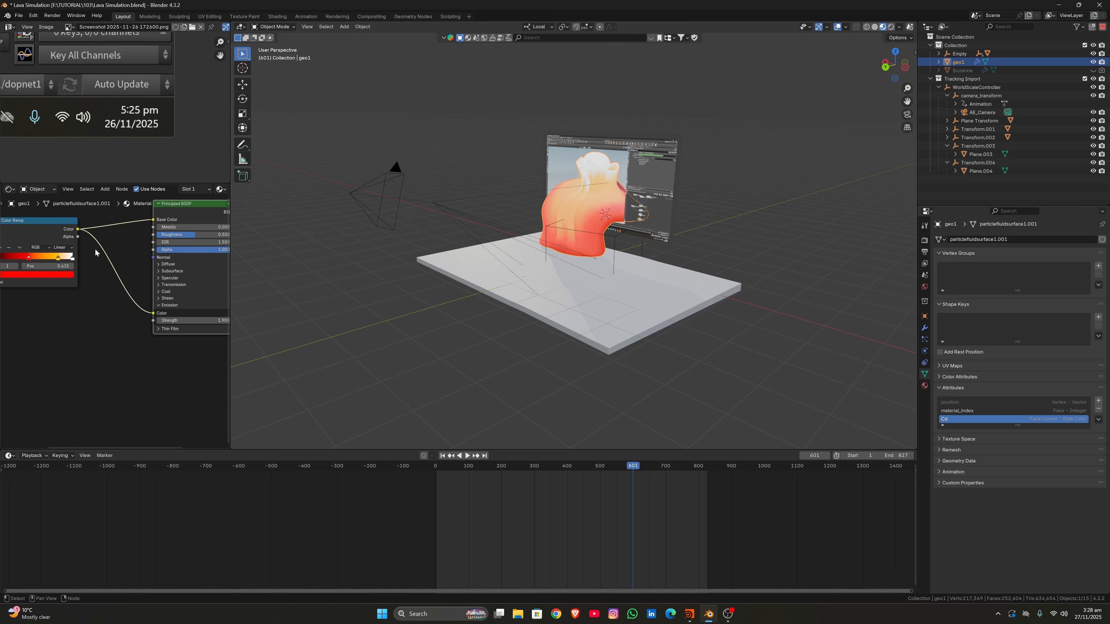
Drive the Emission Strength from the Color Ramp's Color through a Math node set to Multiply
{"action": "middle_click_drag", "start_coordinate": [59, 287], "coordinate": [97, 280]}
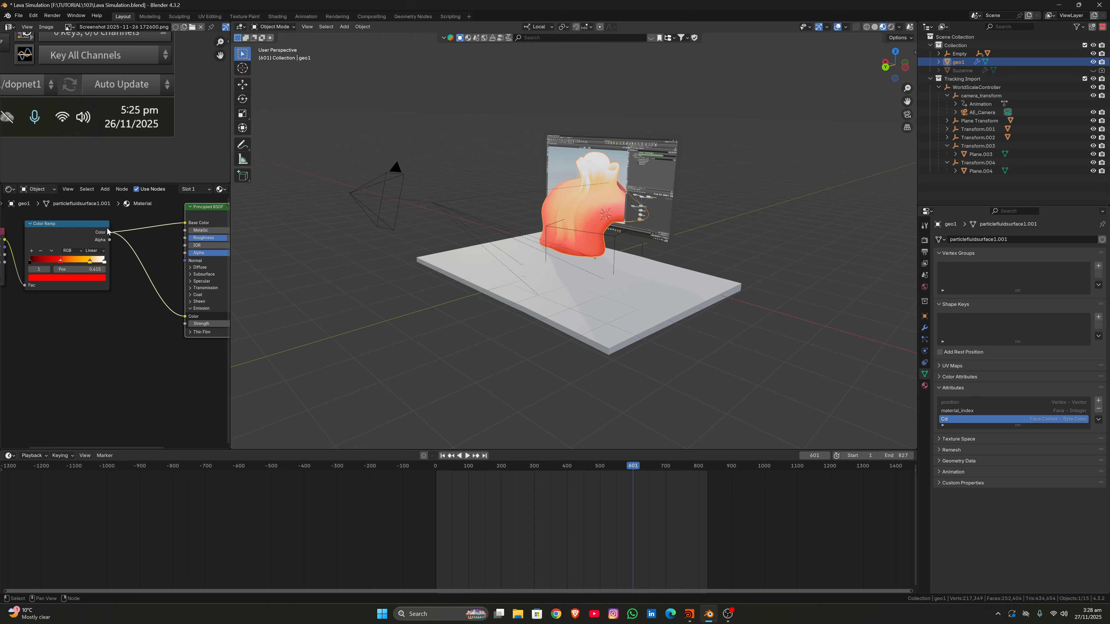
{"action": "mouse_move", "coordinate": [109, 232]}
{"action": "left_mouse_down"}
{"action": "mouse_move", "coordinate": [171, 326]}
{"action": "mouse_move", "coordinate": [185, 323]}
{"action": "left_mouse_up"}
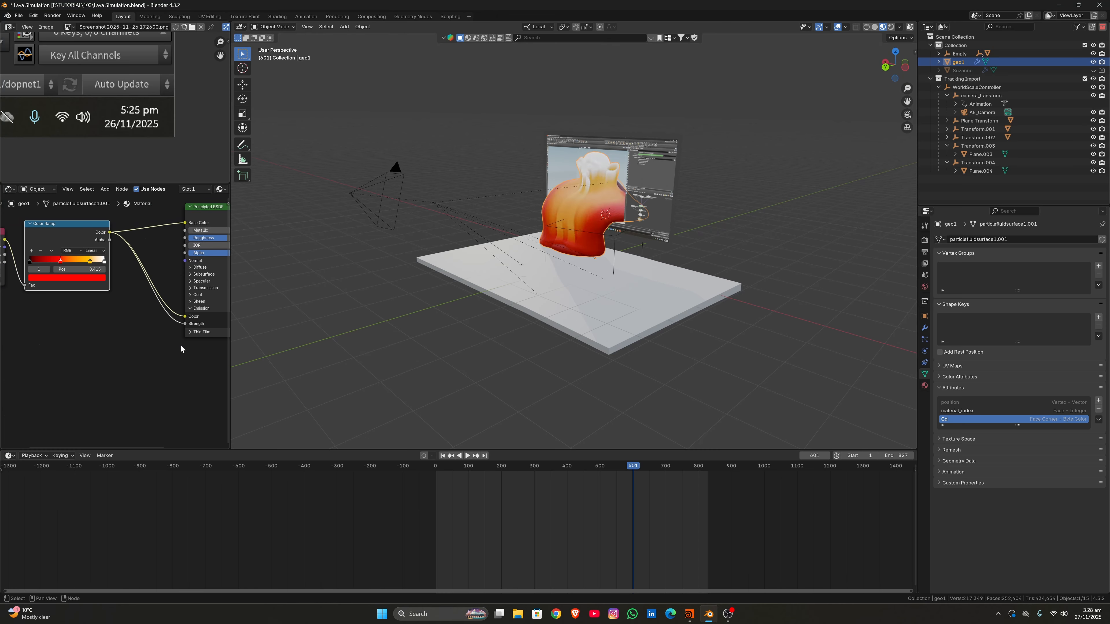
{"action": "middle_click_drag", "start_coordinate": [175, 329], "coordinate": [141, 329]}
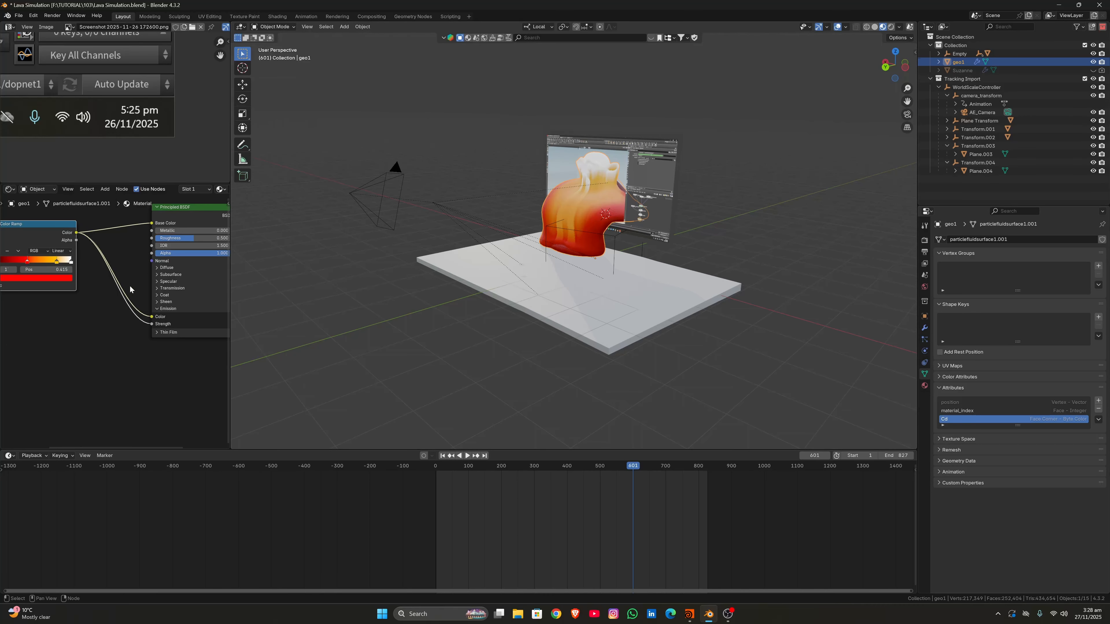
{"action": "key", "text": "shift+a"}
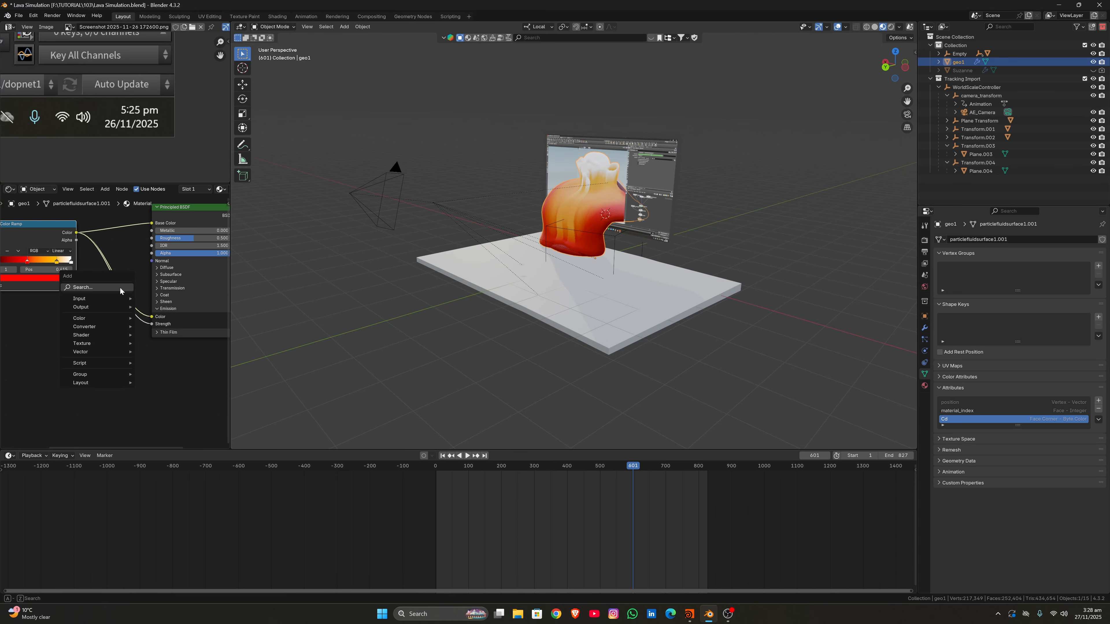
{"action": "type", "text": "math"}
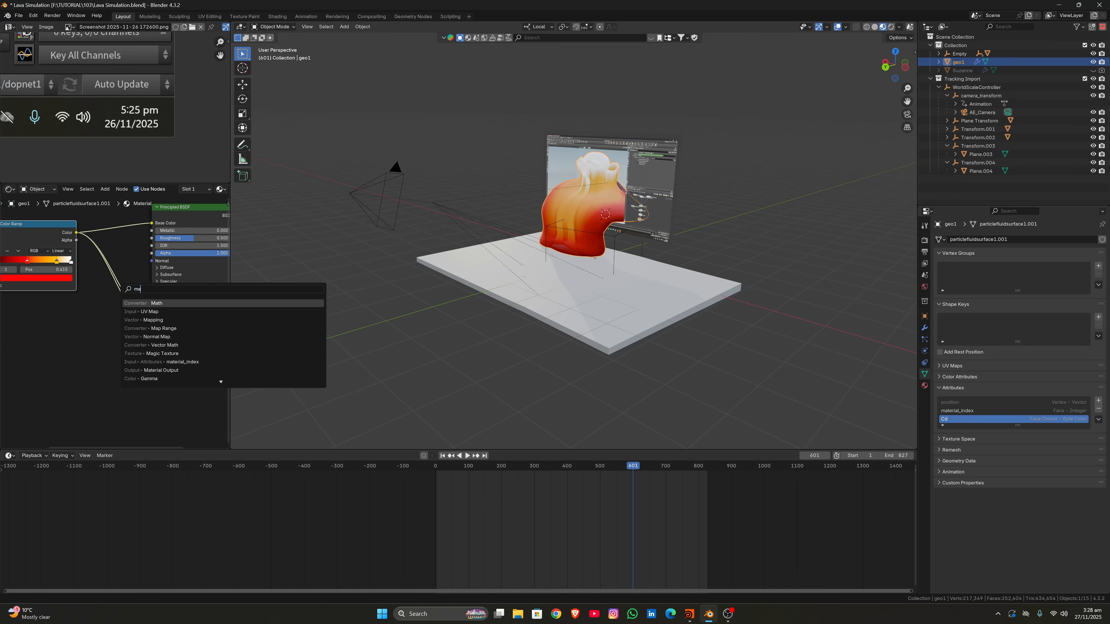
{"action": "key", "text": "Return"}
{"action": "left_click", "coordinate": [105, 315]}
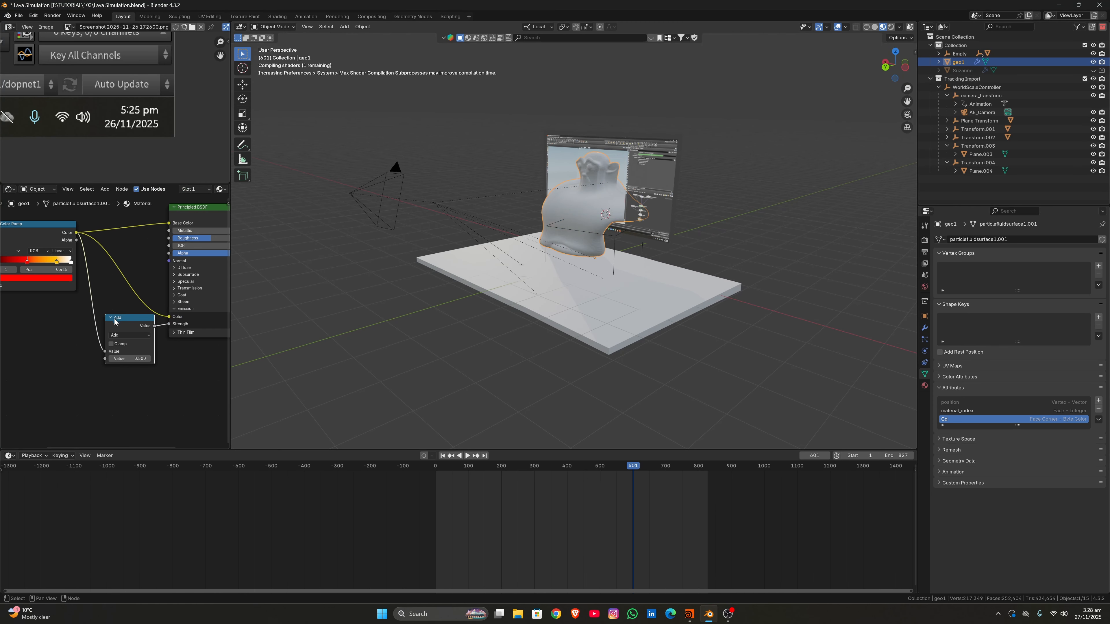
{"action": "left_click", "coordinate": [130, 336]}
{"action": "left_click", "coordinate": [124, 372]}
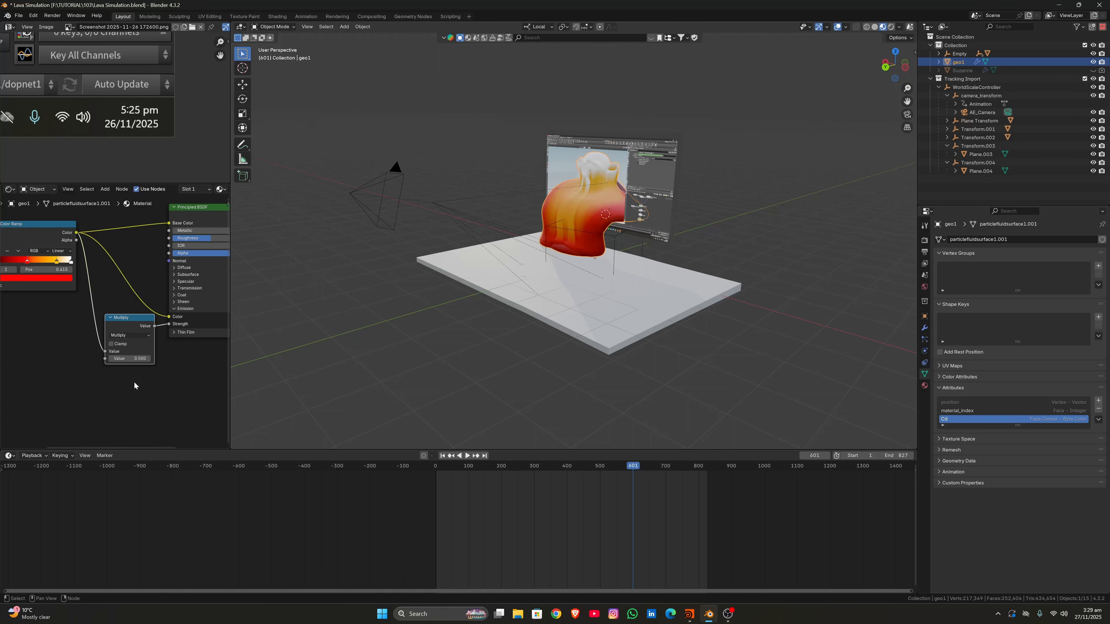
Set the Multiply node's value to about 4.2 and inspect the glowing lava from the side
{"action": "left_click", "coordinate": [130, 359]}
{"action": "type", "text": "-16.2"}
{"action": "key", "text": "Return"}
{"action": "left_click_drag", "start_coordinate": [57, 359], "coordinate": [142, 358]}
{"action": "left_click", "coordinate": [322, 292]}
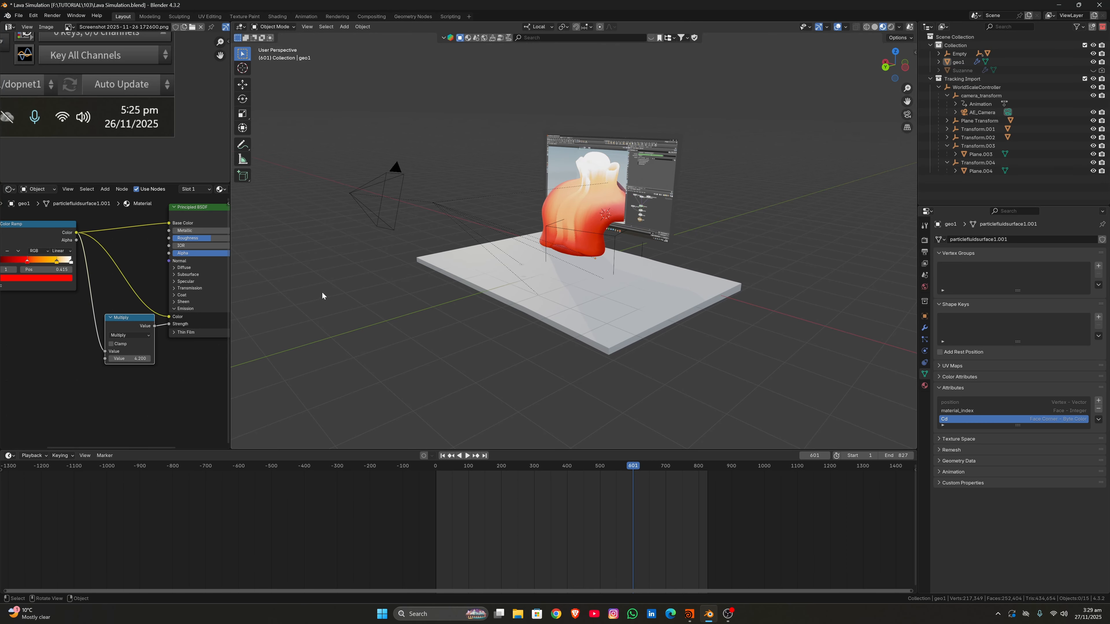
{"action": "middle_click_drag", "start_coordinate": [322, 291], "coordinate": [460, 293]}
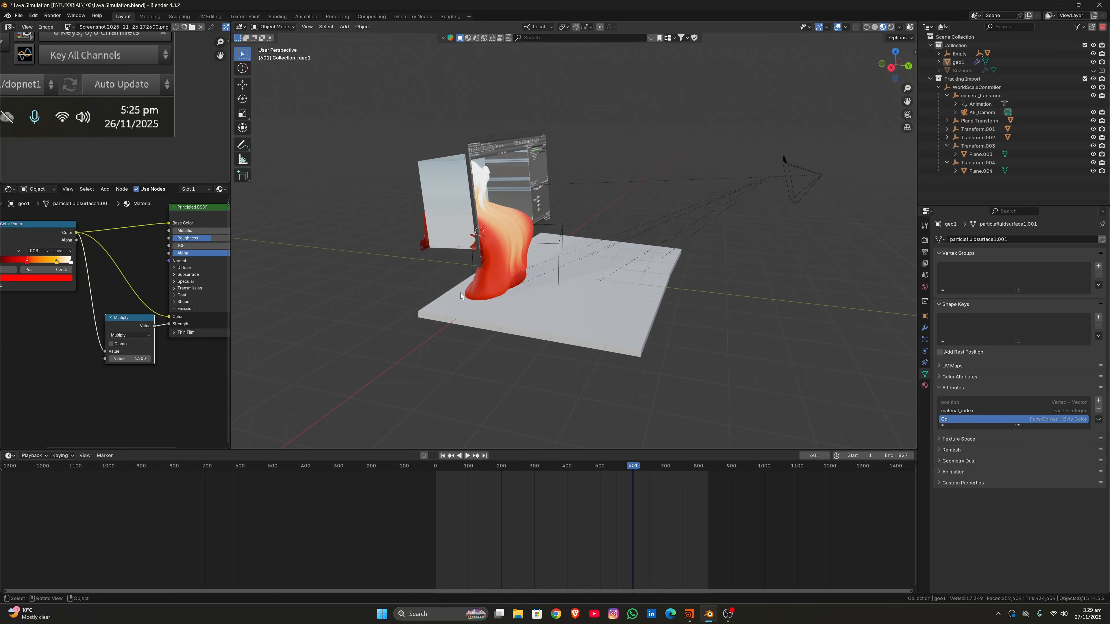
Return to the camera view, go to frame 219 and select the geo1 mesh
{"action": "left_click", "coordinate": [907, 114]}
{"action": "left_click_drag", "start_coordinate": [650, 466], "coordinate": [507, 485]}
{"action": "left_click", "coordinate": [487, 240]}
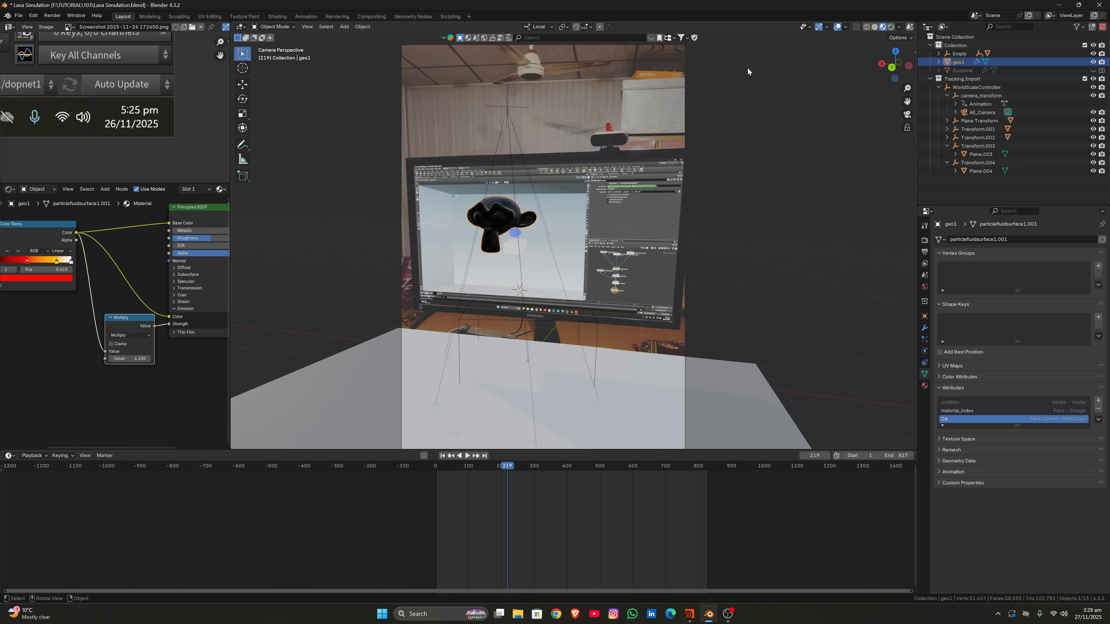
Set the render engine to Cycles with GPU Compute as the device and enable viewport denoising
{"action": "left_click", "coordinate": [925, 239]}
{"action": "left_click", "coordinate": [1018, 240]}
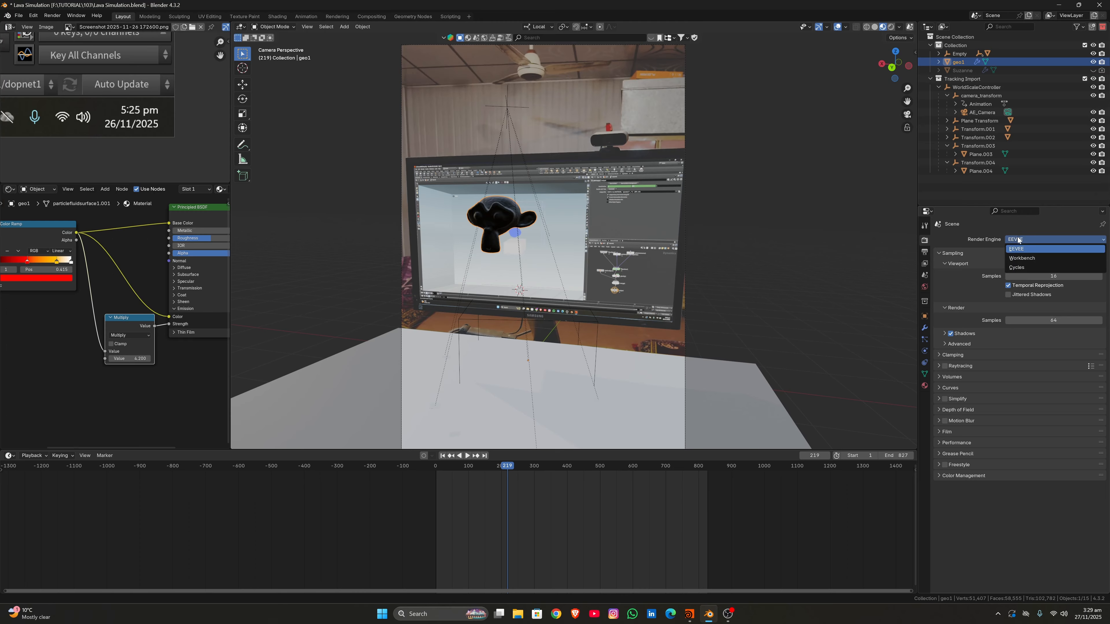
{"action": "left_click", "coordinate": [1018, 240]}
{"action": "left_click", "coordinate": [1023, 268]}
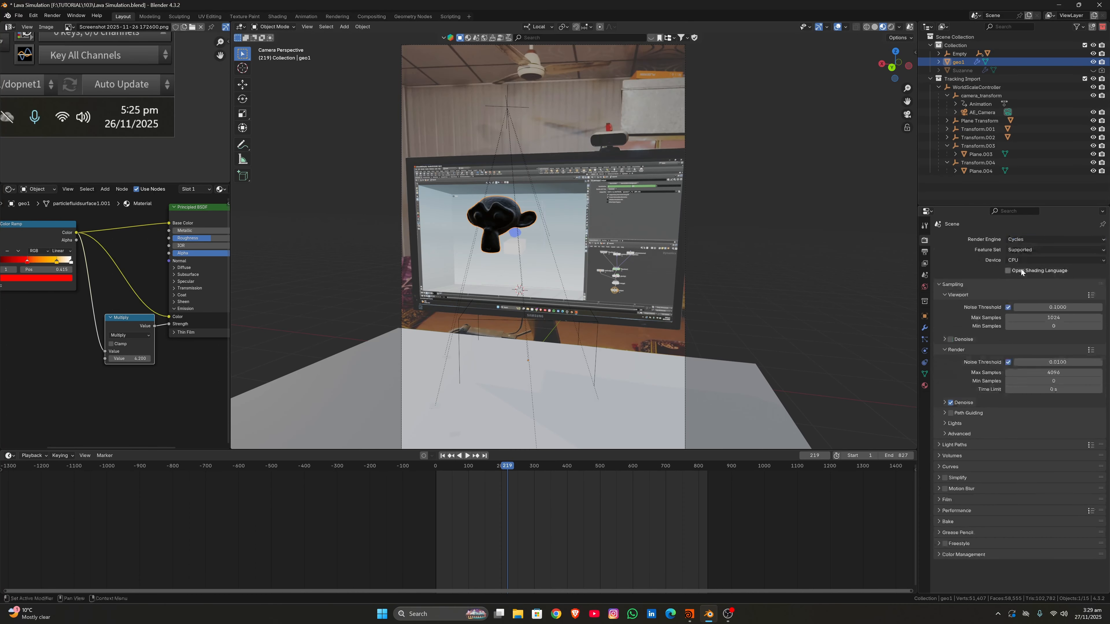
{"action": "left_click", "coordinate": [1013, 260]}
{"action": "left_click", "coordinate": [1023, 279]}
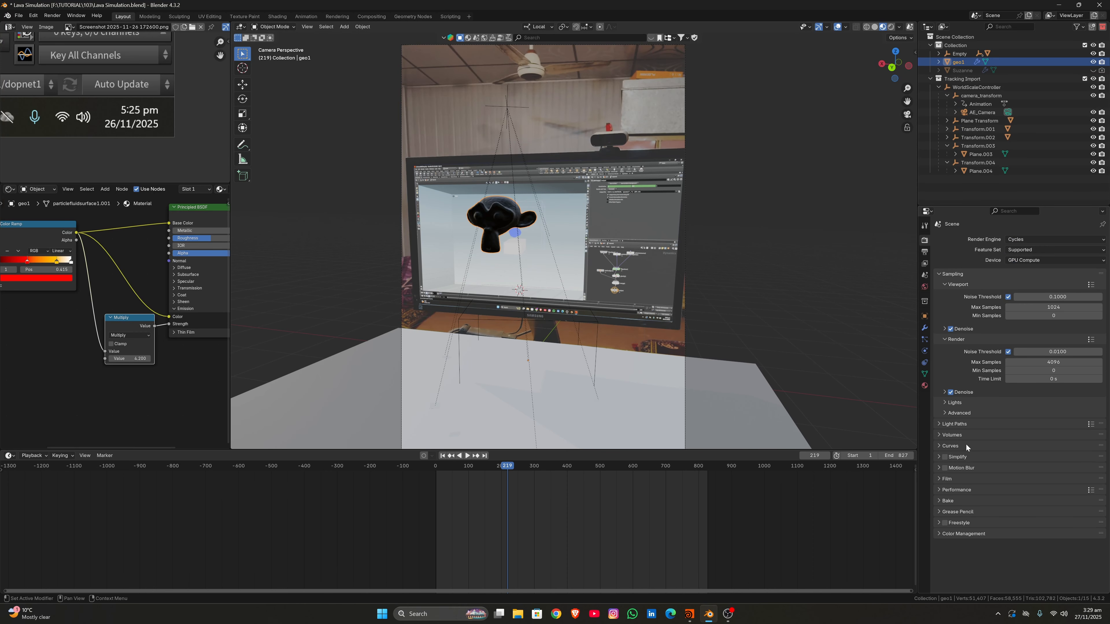
Make the render film transparent and show the camera view in rendered shading
{"action": "left_click", "coordinate": [958, 478]}
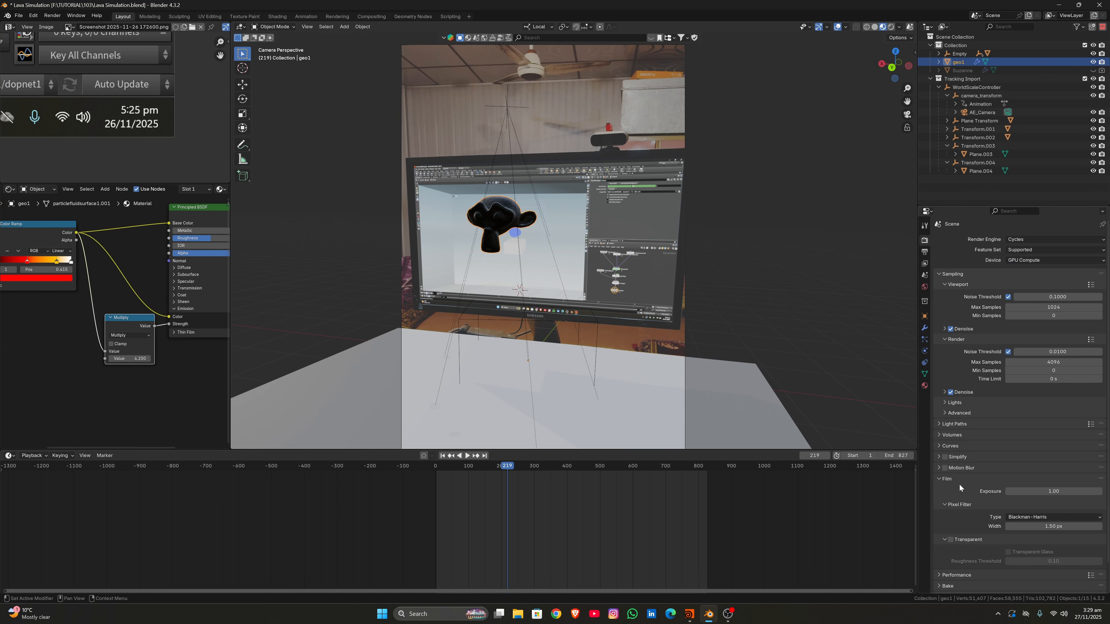
{"action": "left_click", "coordinate": [950, 540]}
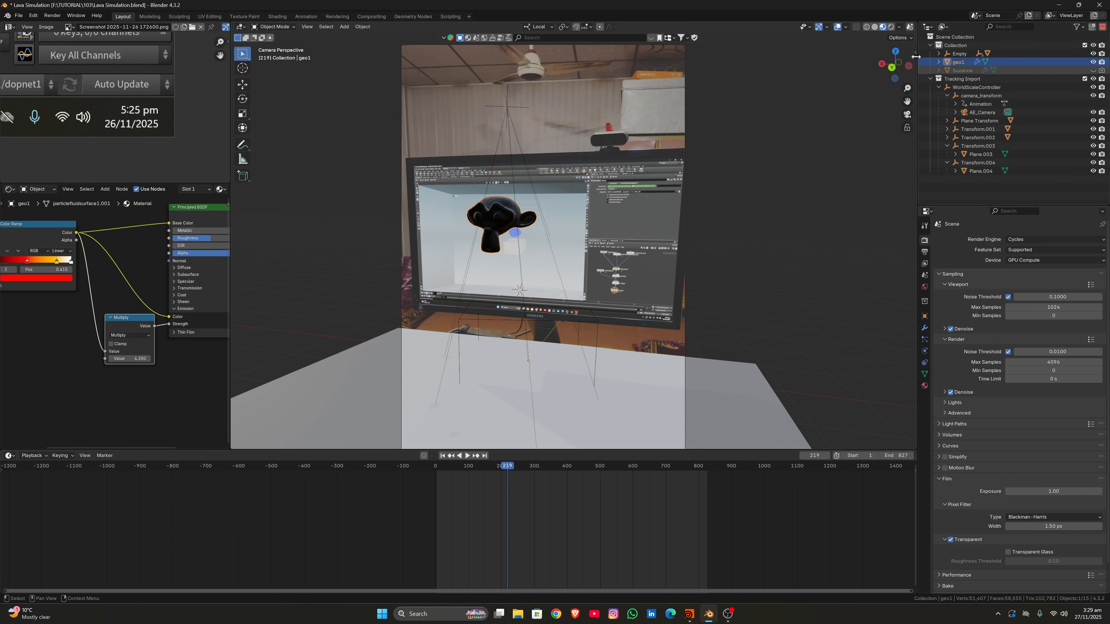
{"action": "left_click", "coordinate": [892, 26]}
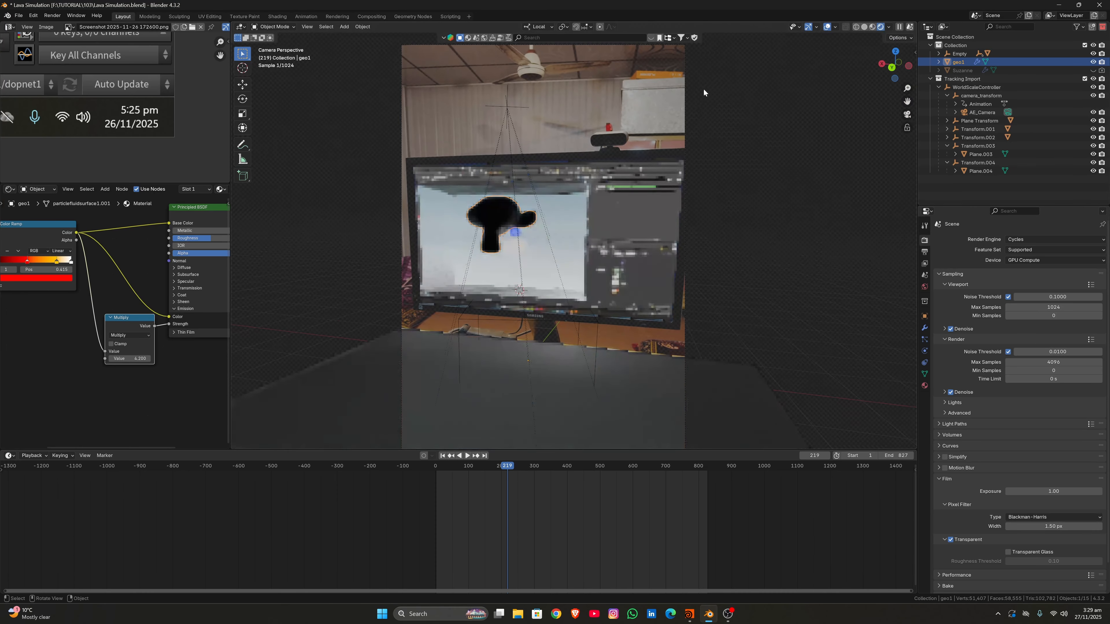
{"action": "scroll", "coordinate": [642, 111], "scroll_direction": "down", "scroll_amount": 3}
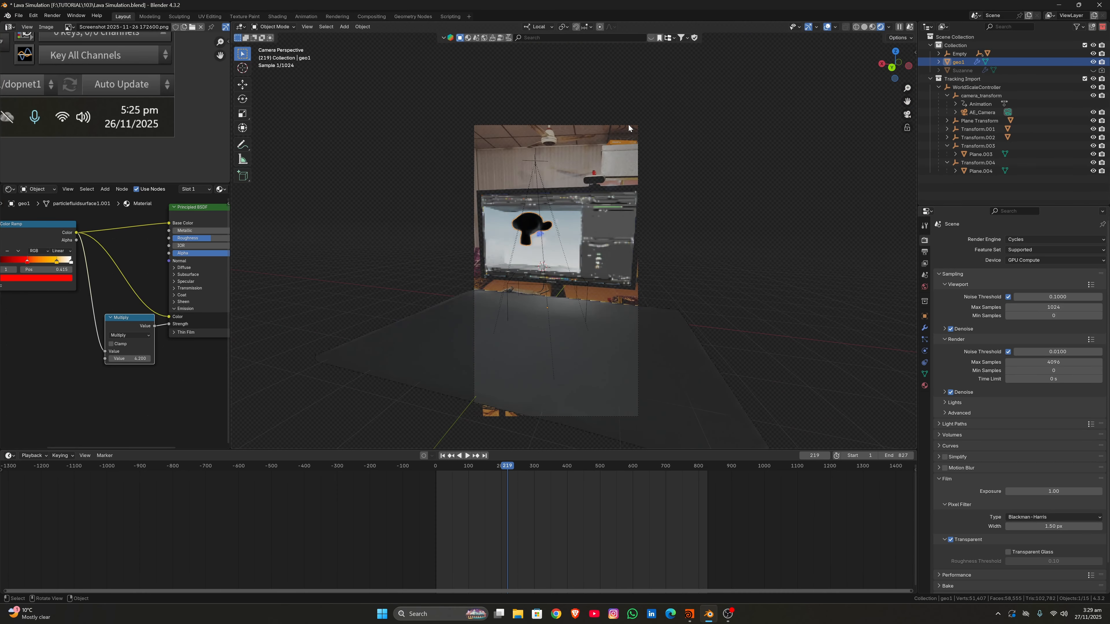
Set AE_Camera's passepartout to 1.000 and the opacity of its new.mp4 background clip to 1.000
{"action": "left_click", "coordinate": [624, 126]}
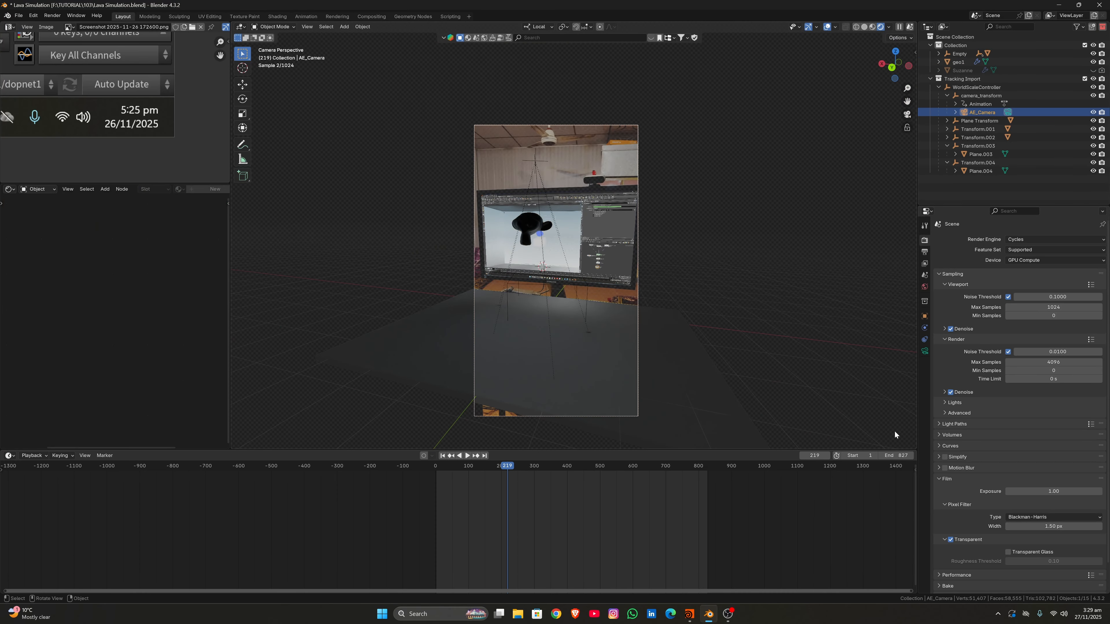
{"action": "left_click", "coordinate": [925, 351]}
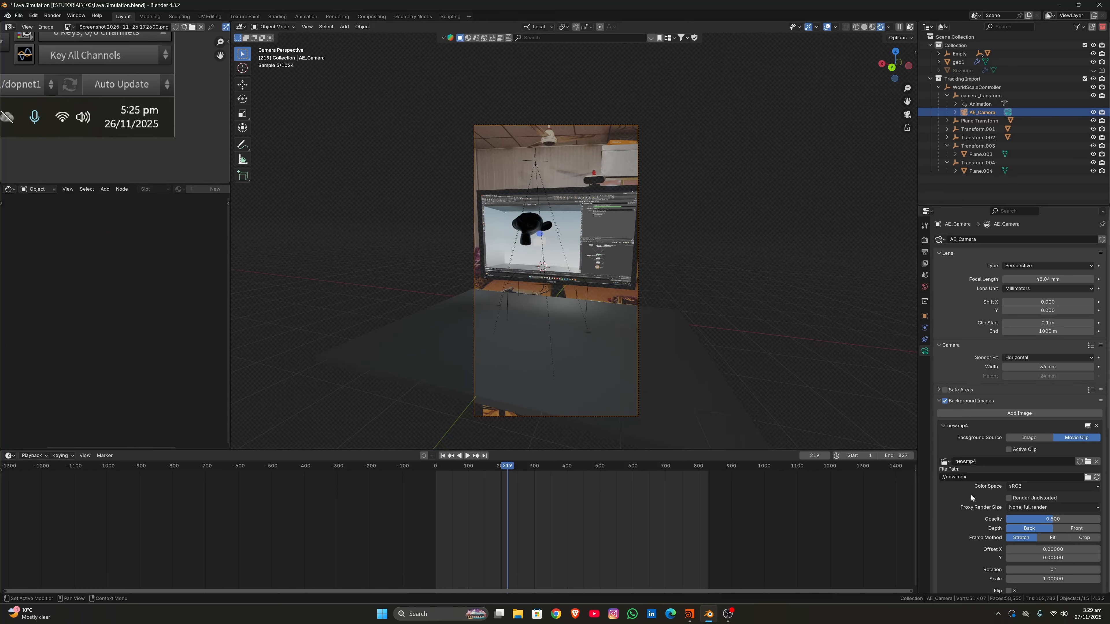
{"action": "scroll", "coordinate": [983, 476], "scroll_direction": "down", "scroll_amount": 10}
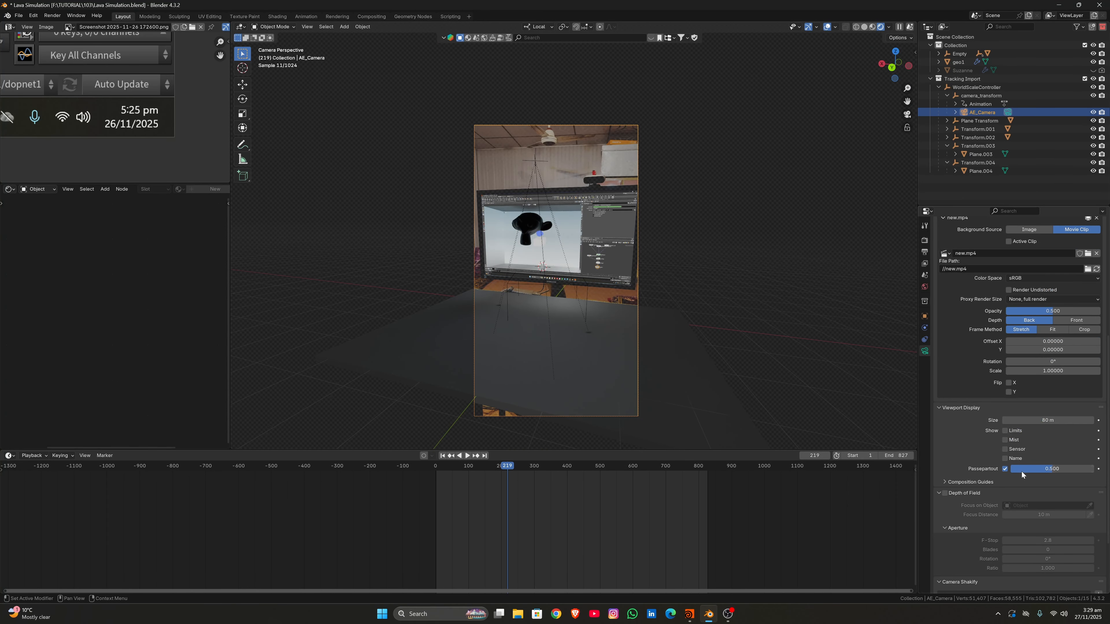
{"action": "left_click_drag", "start_coordinate": [1023, 469], "coordinate": [1084, 469]}
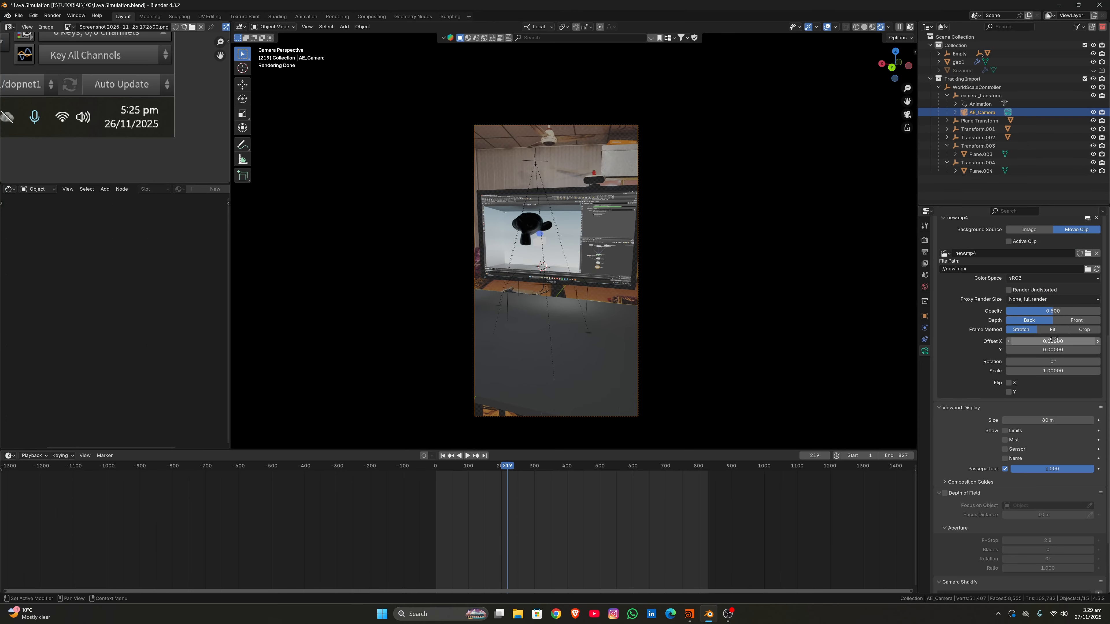
{"action": "scroll", "coordinate": [1002, 299], "scroll_direction": "up", "scroll_amount": 3}
{"action": "left_click_drag", "start_coordinate": [1036, 363], "coordinate": [1083, 362]}
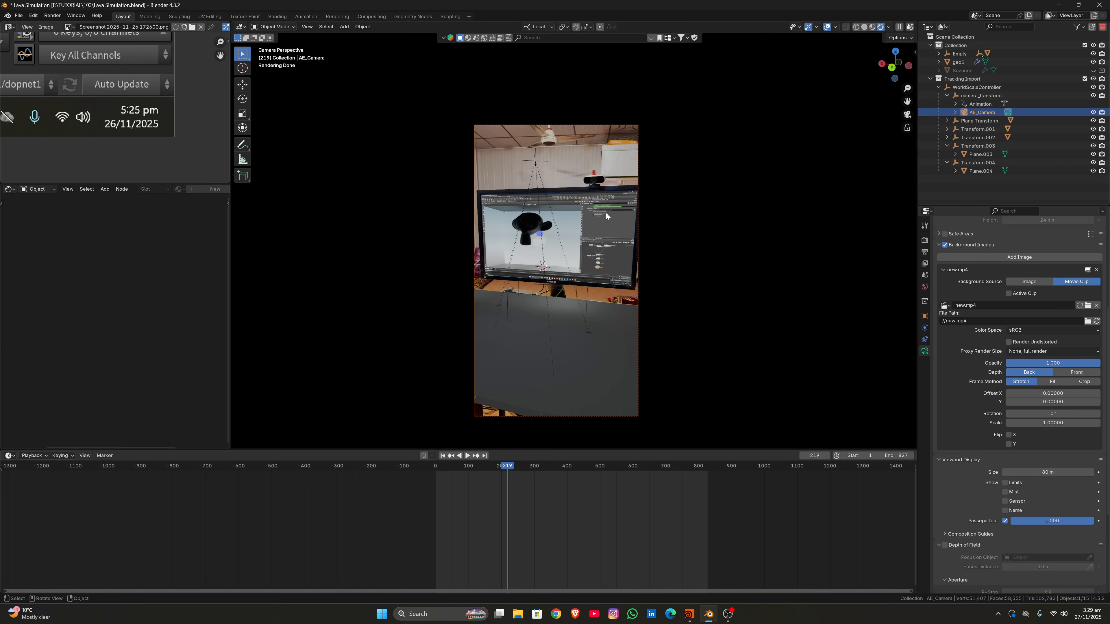
Make the desk plane, Plane.004, a shadow catcher in its object visibility settings
{"action": "left_click", "coordinate": [611, 331]}
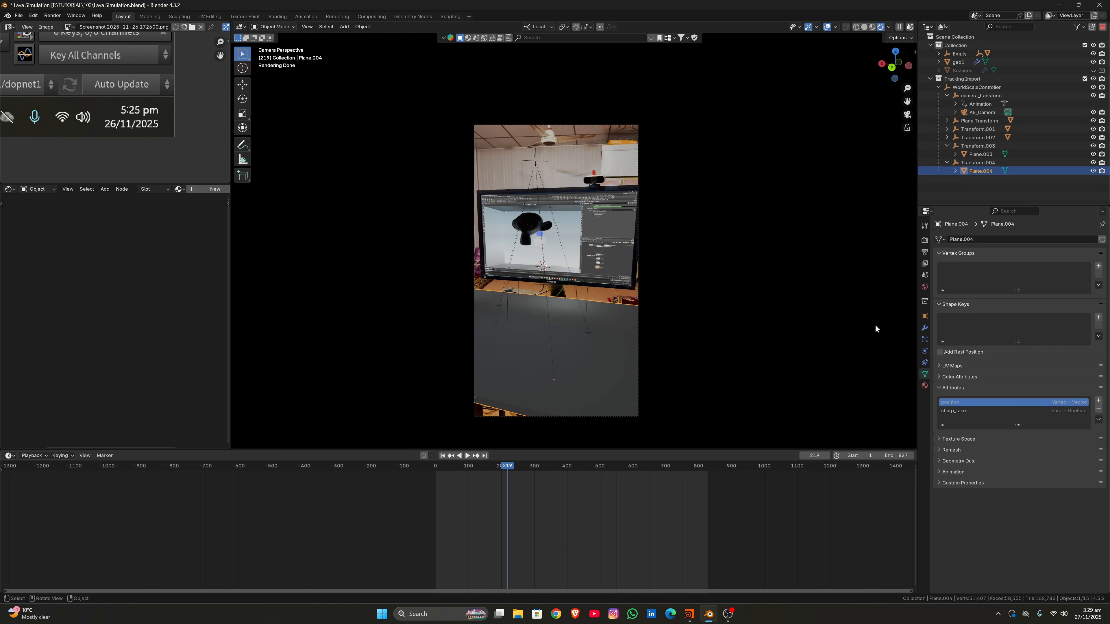
{"action": "left_click", "coordinate": [924, 316]}
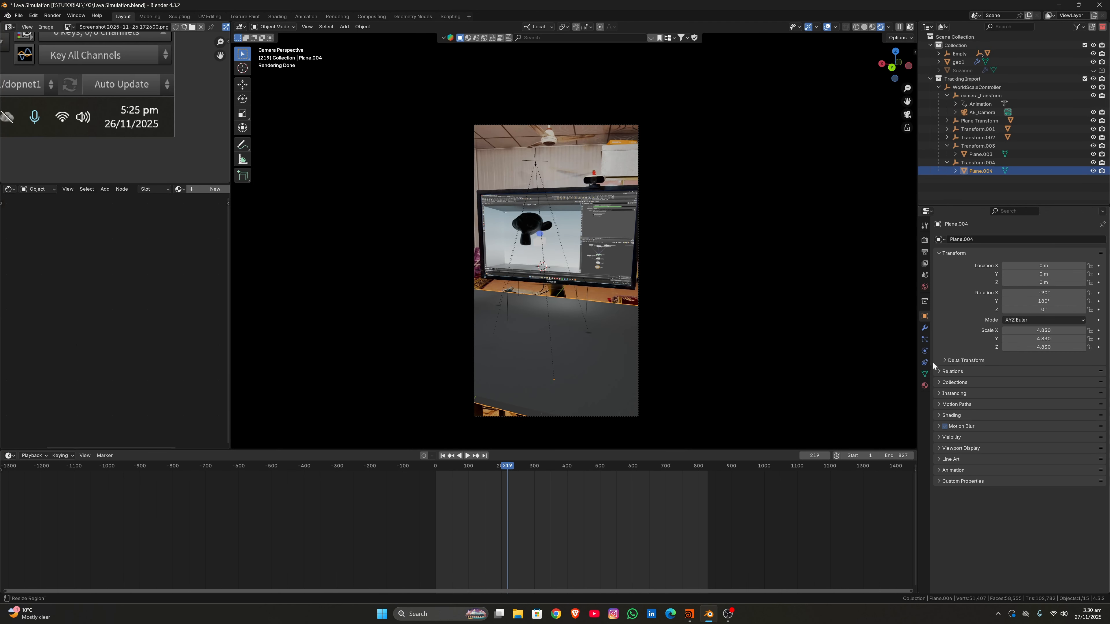
{"action": "left_click", "coordinate": [952, 437]}
{"action": "left_click", "coordinate": [1017, 480]}
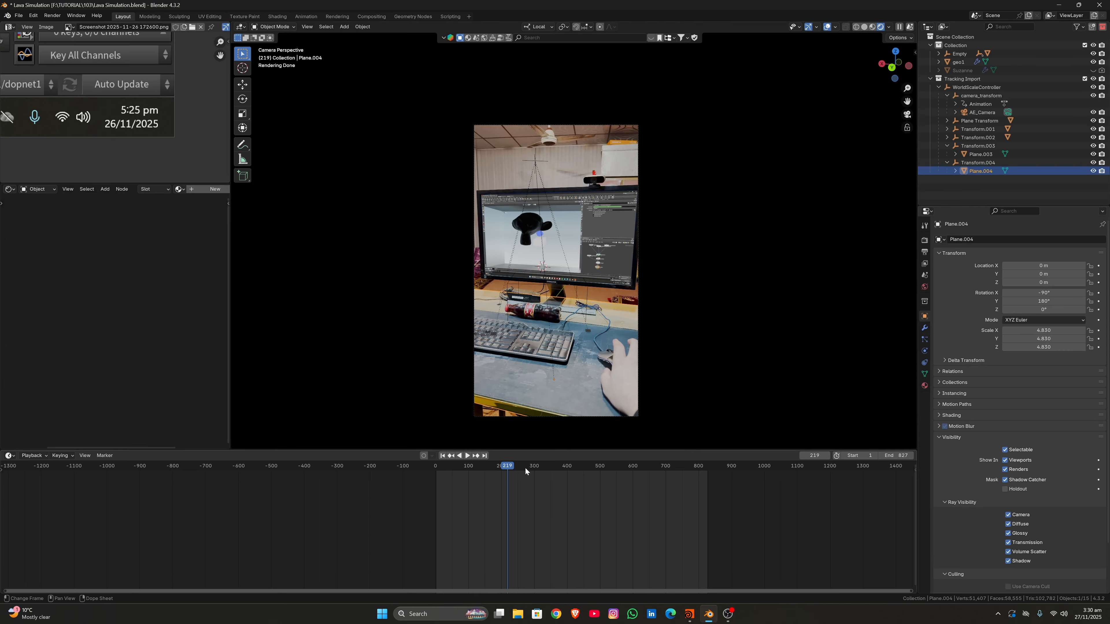
Select the geo1 mesh, space its Principled BSDF and Material Output nodes further apart, and switch the viewport to material preview
{"action": "left_click", "coordinate": [531, 226]}
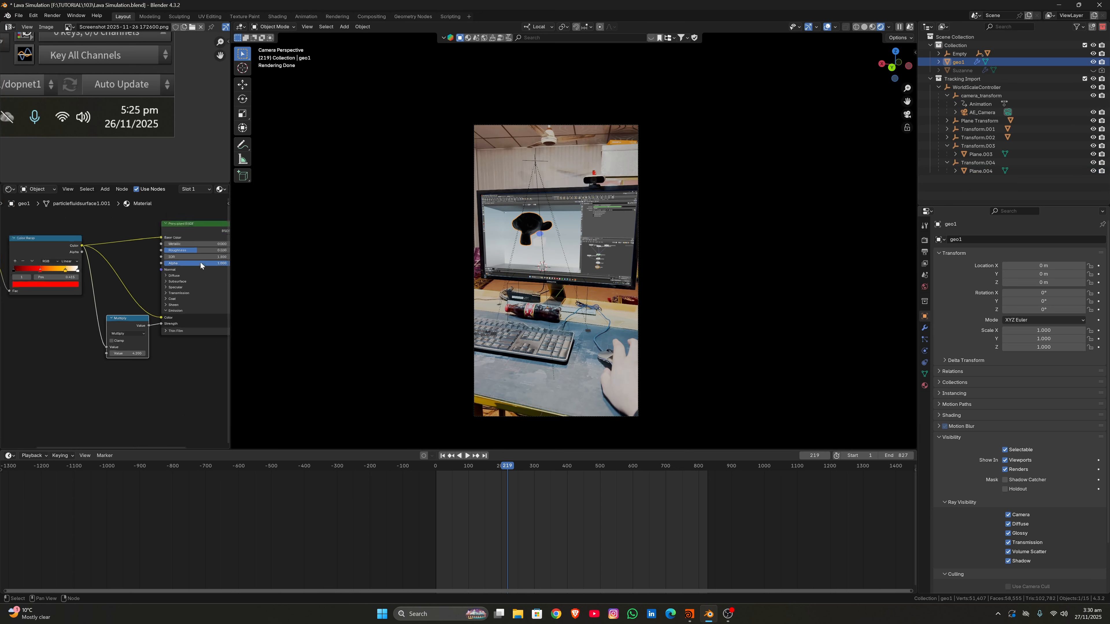
{"action": "scroll", "coordinate": [488, 200], "scroll_direction": "up", "scroll_amount": 2}
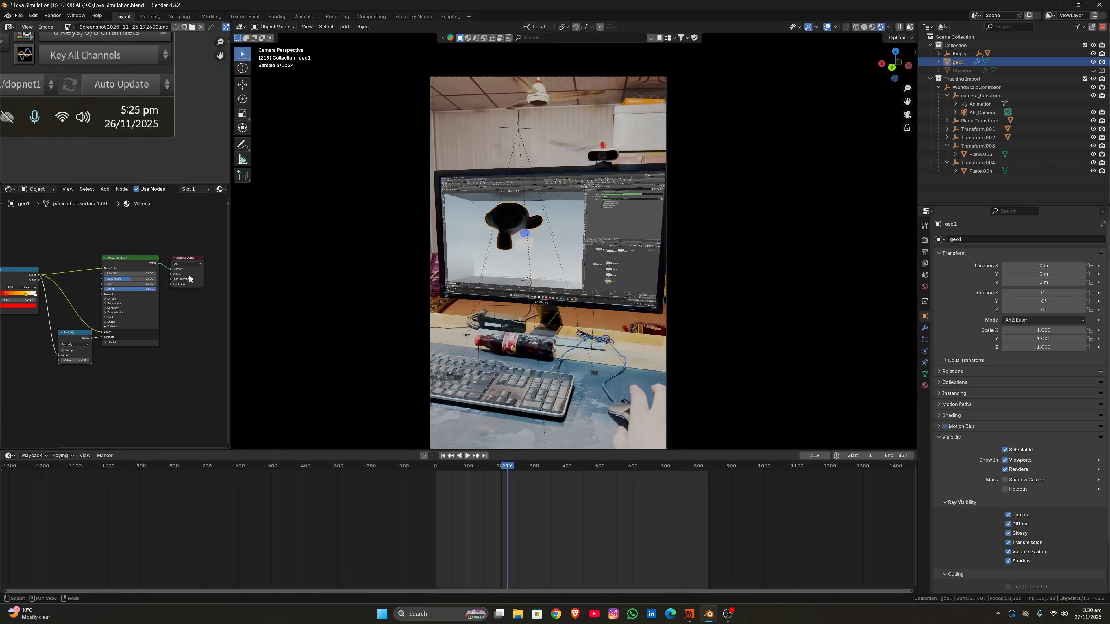
{"action": "left_click_drag", "start_coordinate": [190, 277], "coordinate": [258, 269]}
{"action": "left_click_drag", "start_coordinate": [72, 259], "coordinate": [87, 257]}
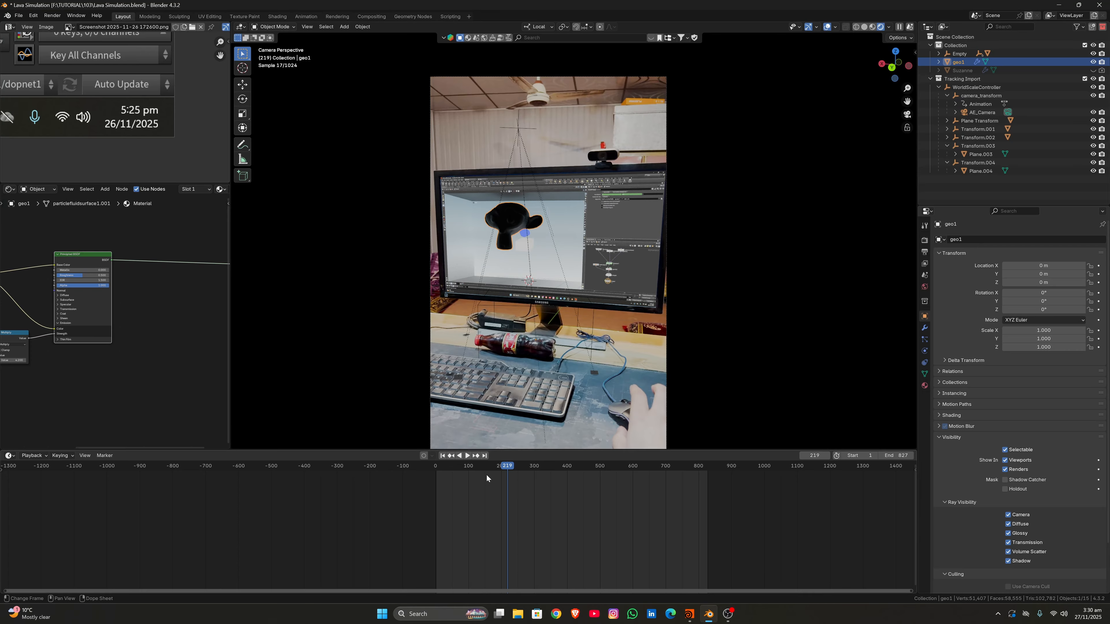
{"action": "left_click", "coordinate": [864, 27]}
{"action": "middle_click_drag", "start_coordinate": [154, 293], "coordinate": [132, 272]}
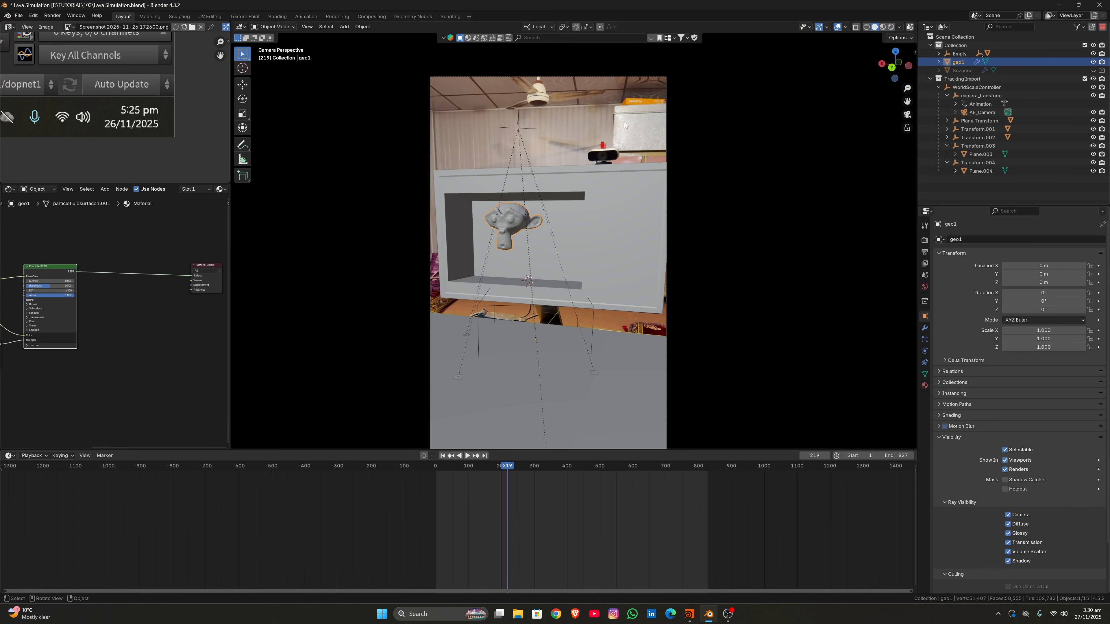
{"action": "left_click", "coordinate": [883, 27]}
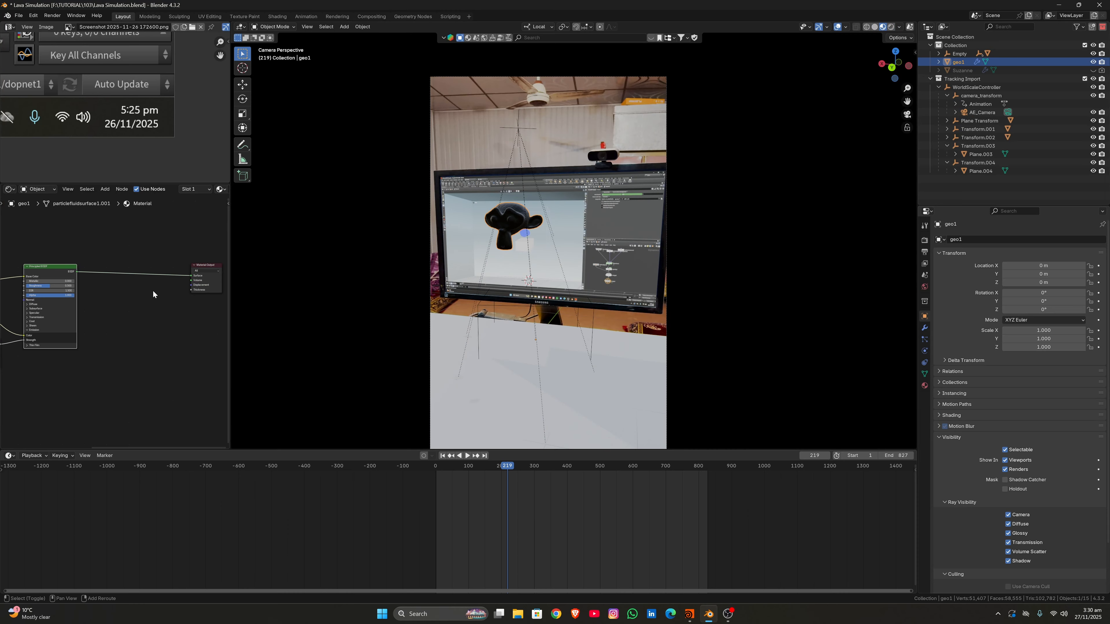
Insert a Mix Shader node between the Principled BSDF and the Material Output
{"action": "key", "text": "shift+a"}
{"action": "left_click", "coordinate": [152, 290]}
{"action": "type", "text": "mix"}
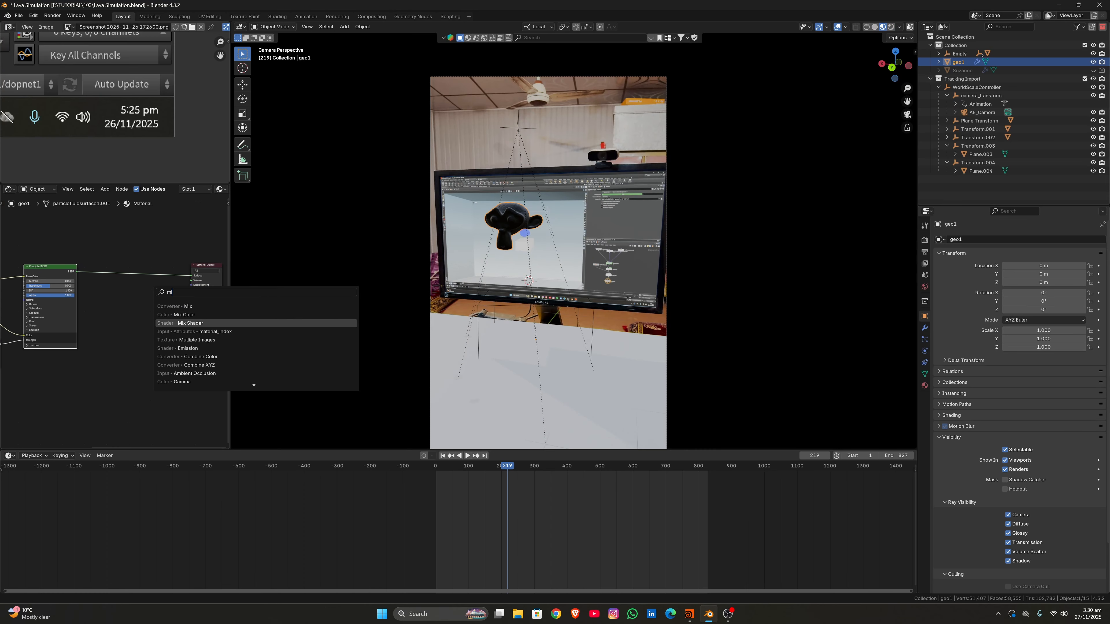
{"action": "key", "text": "Return"}
{"action": "left_click", "coordinate": [153, 268]}
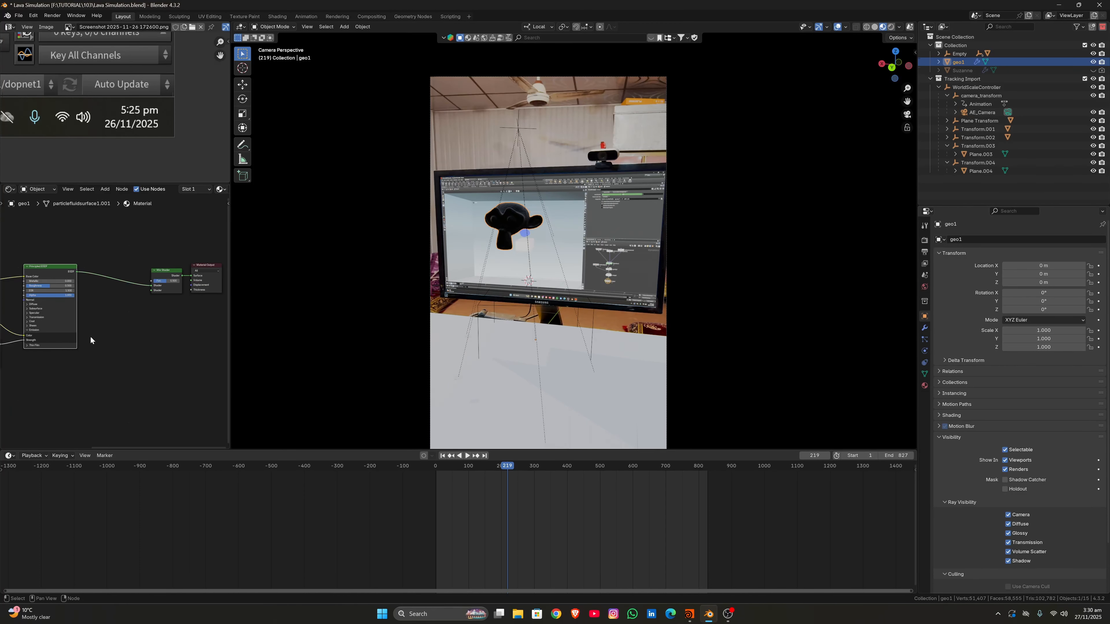
Duplicate the Principled BSDF without its incoming links, place the copy below the original and set its Emission Strength to 0
{"action": "middle_click_drag", "start_coordinate": [90, 336], "coordinate": [145, 268]}
{"action": "key", "text": "shift+d"}
{"action": "left_click", "coordinate": [155, 378]}
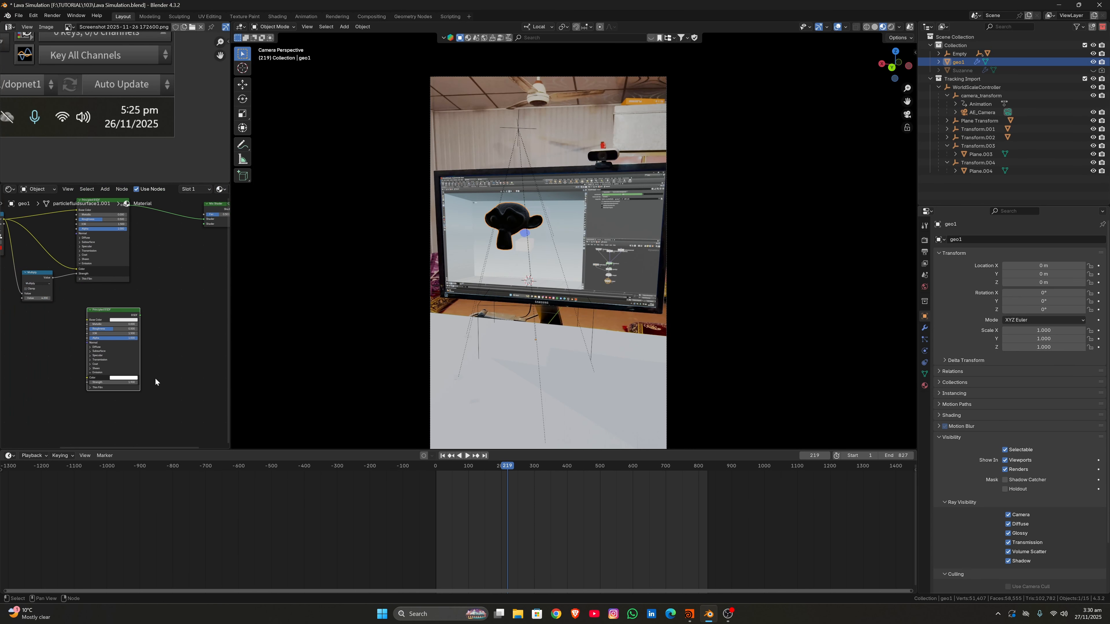
{"action": "scroll", "coordinate": [155, 379], "scroll_direction": "up", "scroll_amount": 2}
{"action": "left_click", "coordinate": [124, 412]}
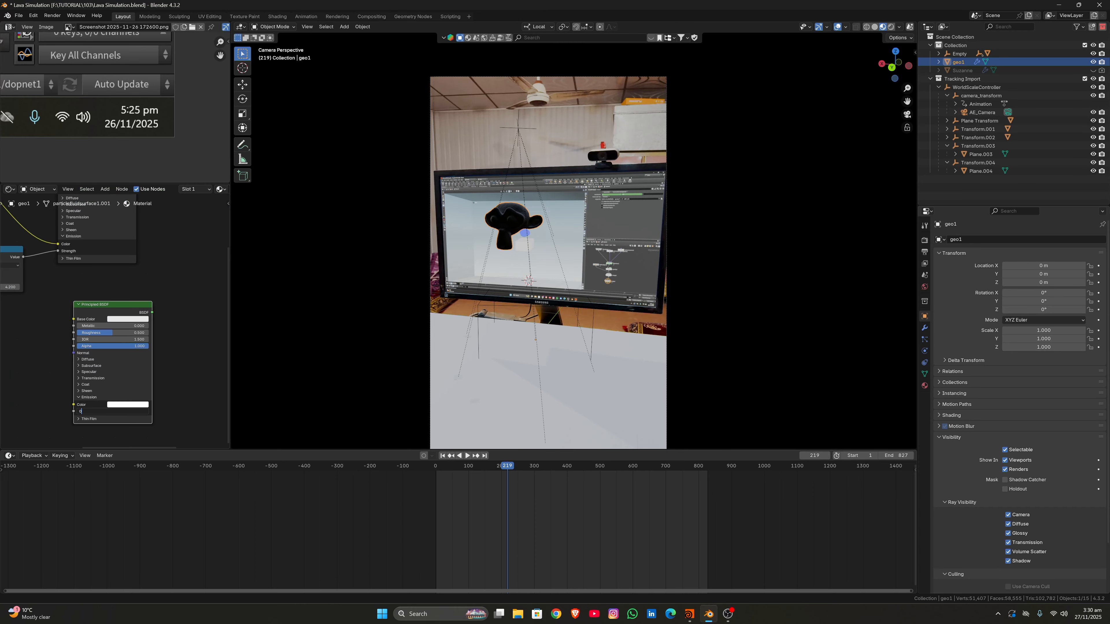
{"action": "type", "text": "0"}
{"action": "key", "text": "Return"}
Connect the duplicated Principled BSDF to the Mix Shader's second Shader input and set the mix factor to 1
{"action": "scroll", "coordinate": [177, 301], "scroll_direction": "down", "scroll_amount": 2}
{"action": "middle_click_drag", "start_coordinate": [178, 301], "coordinate": [122, 396]}
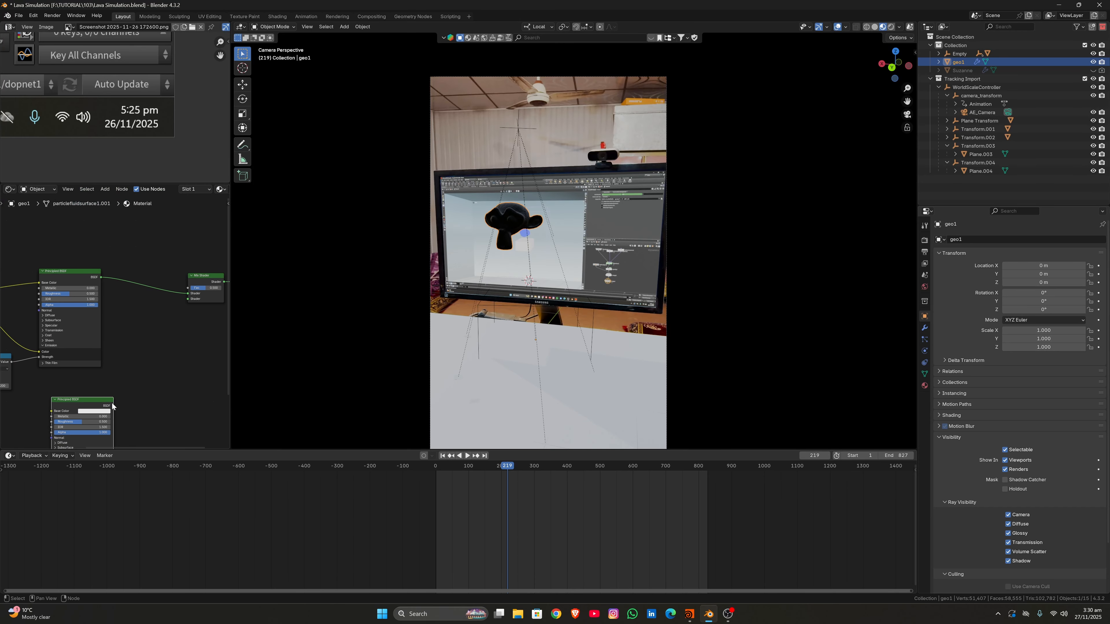
{"action": "left_click_drag", "start_coordinate": [113, 407], "coordinate": [247, 289]}
{"action": "scroll", "coordinate": [462, 236], "scroll_direction": "up", "scroll_amount": 3}
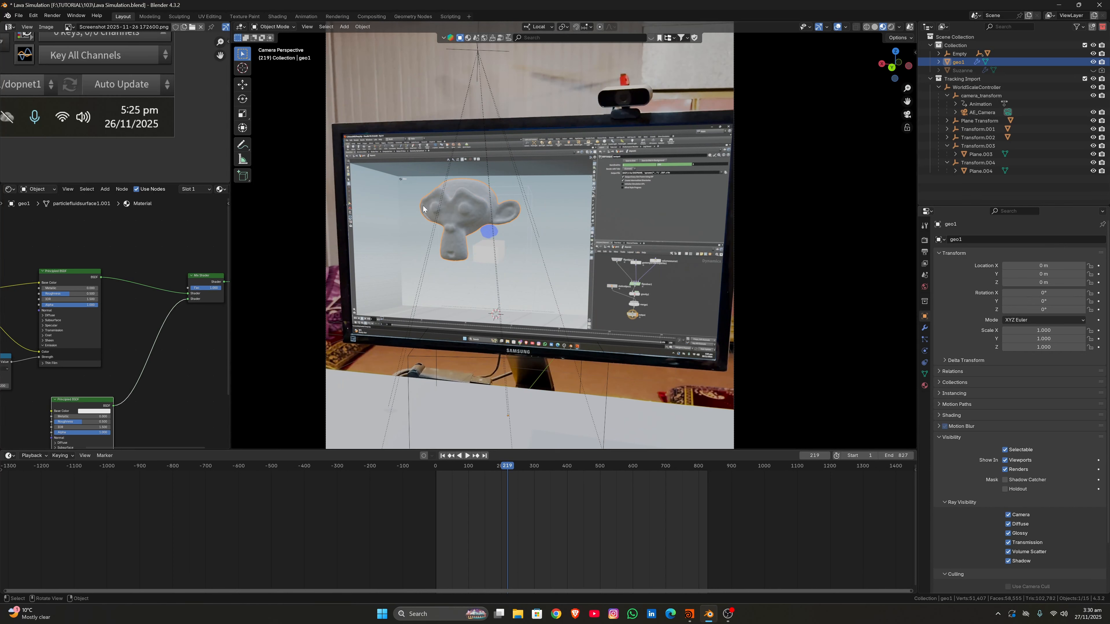
{"action": "left_click_drag", "start_coordinate": [216, 291], "coordinate": [183, 289]}
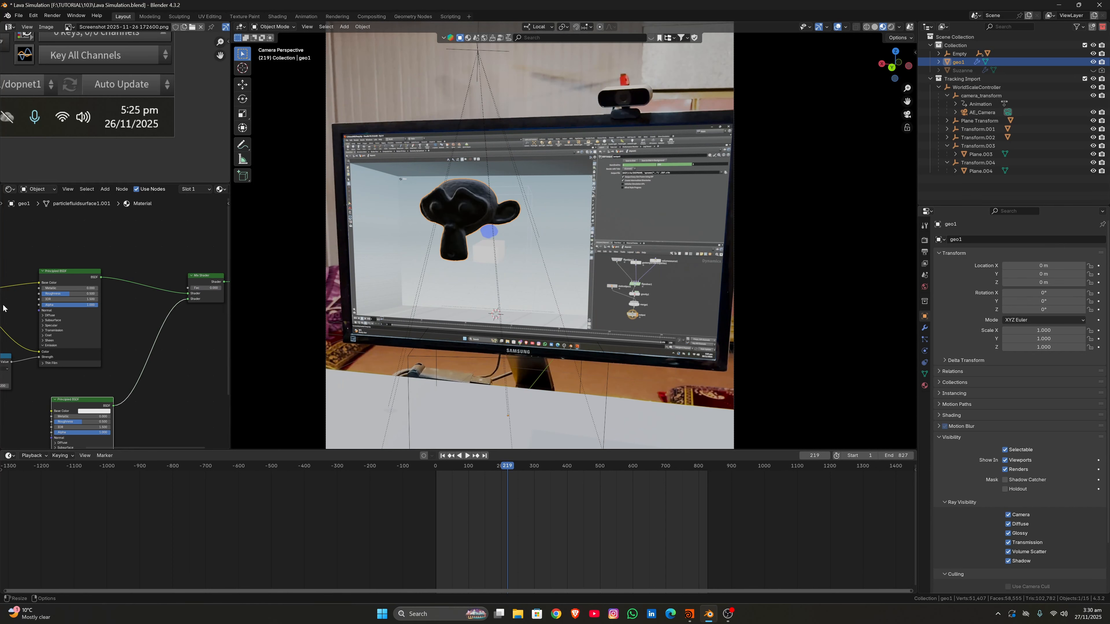
{"action": "left_click_drag", "start_coordinate": [56, 275], "coordinate": [65, 270]}
{"action": "left_click", "coordinate": [65, 269]}
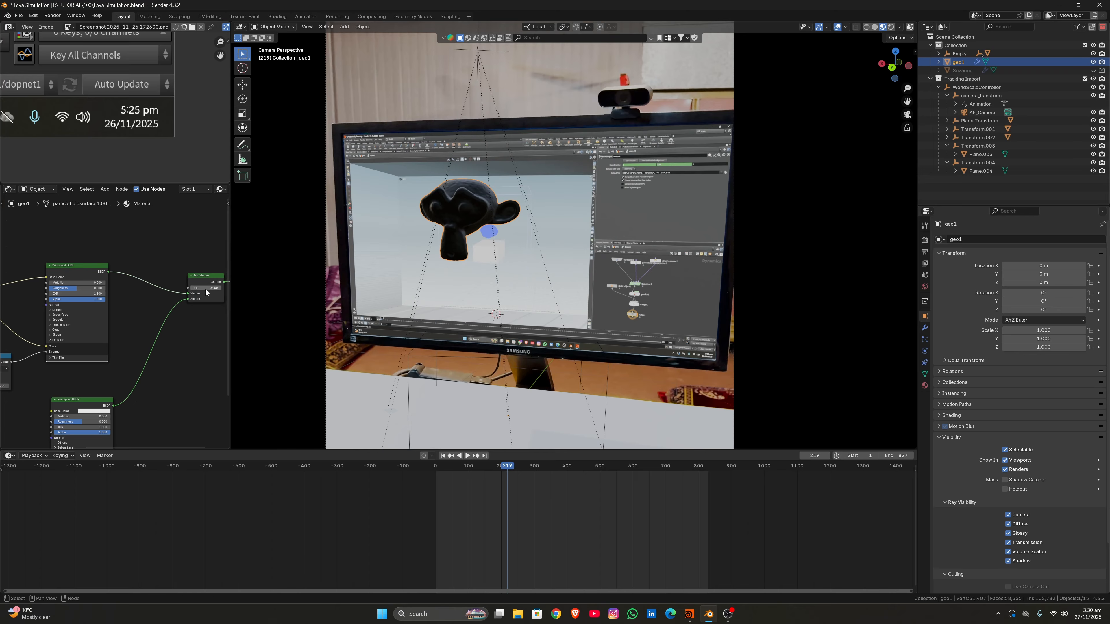
{"action": "left_click_drag", "start_coordinate": [197, 287], "coordinate": [218, 287]}
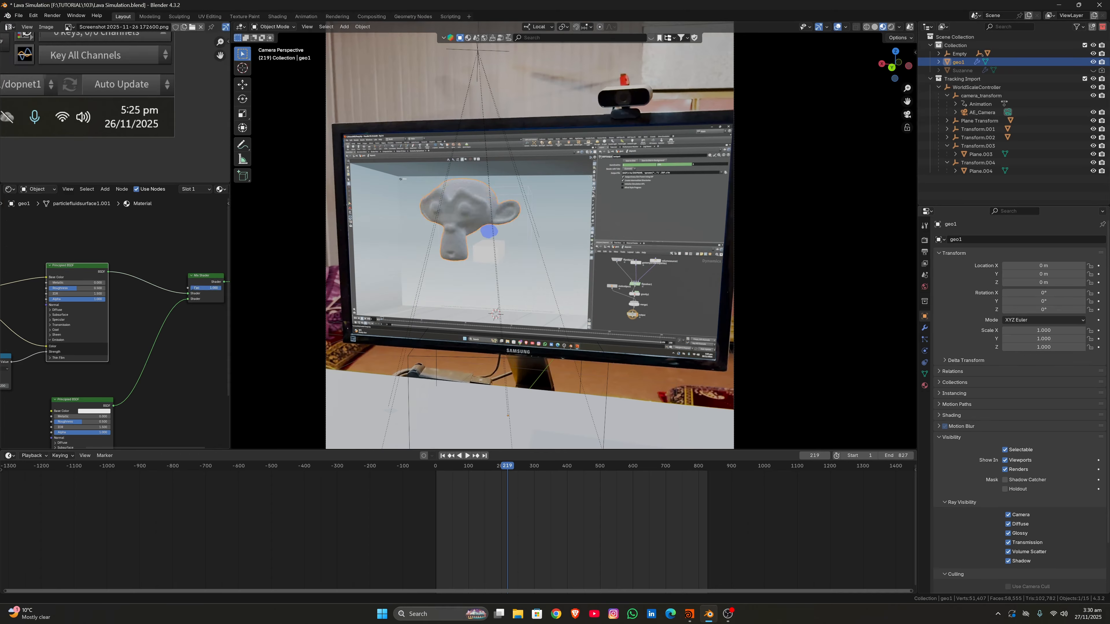
Go to frame 177 and insert a keyframe on the Mix Shader's factor
{"action": "left_click", "coordinate": [487, 467]}
{"action": "key", "text": "space"}
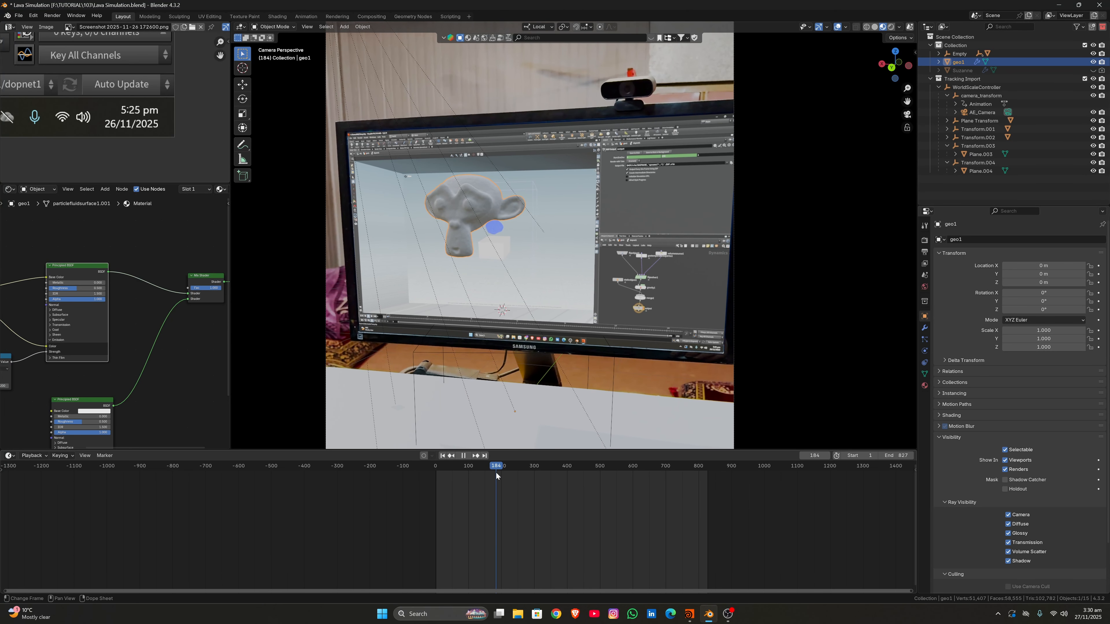
{"action": "key", "text": "space"}
{"action": "left_click", "coordinate": [493, 474]}
{"action": "right_click", "coordinate": [214, 288]}
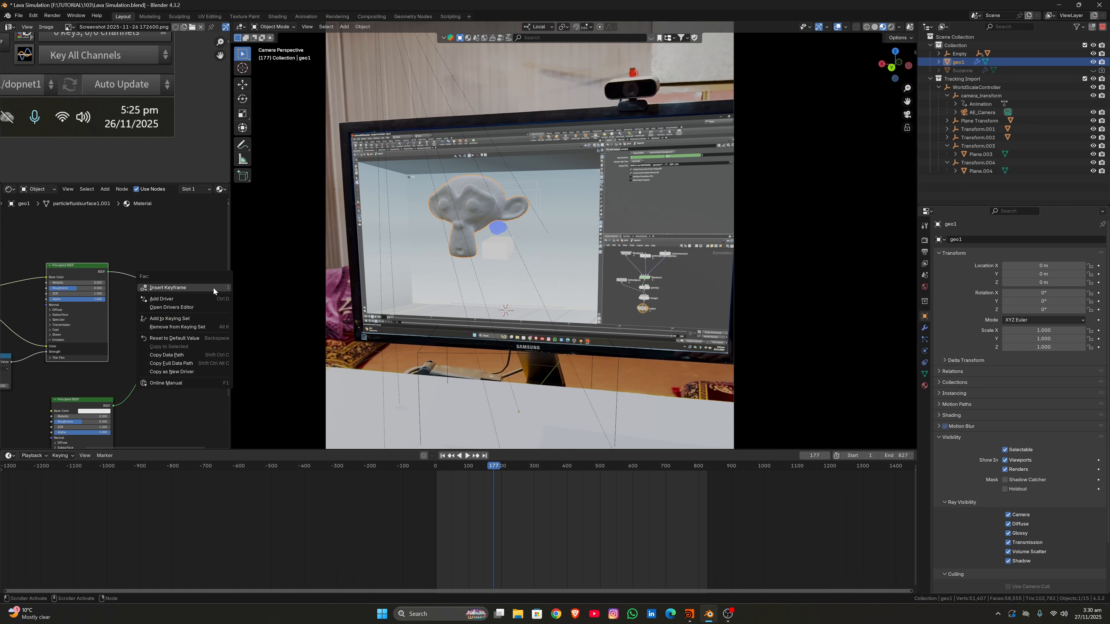
{"action": "left_click", "coordinate": [214, 288]}
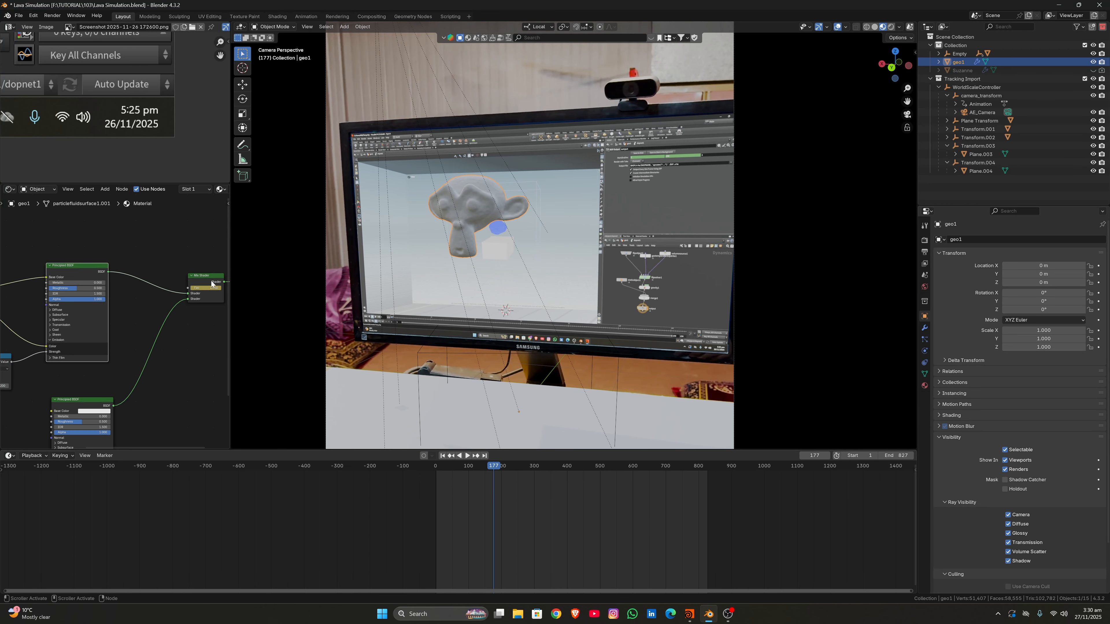
At frame 398, set the Mix Shader's factor to 0 and insert a keyframe on it
{"action": "key", "text": "space"}
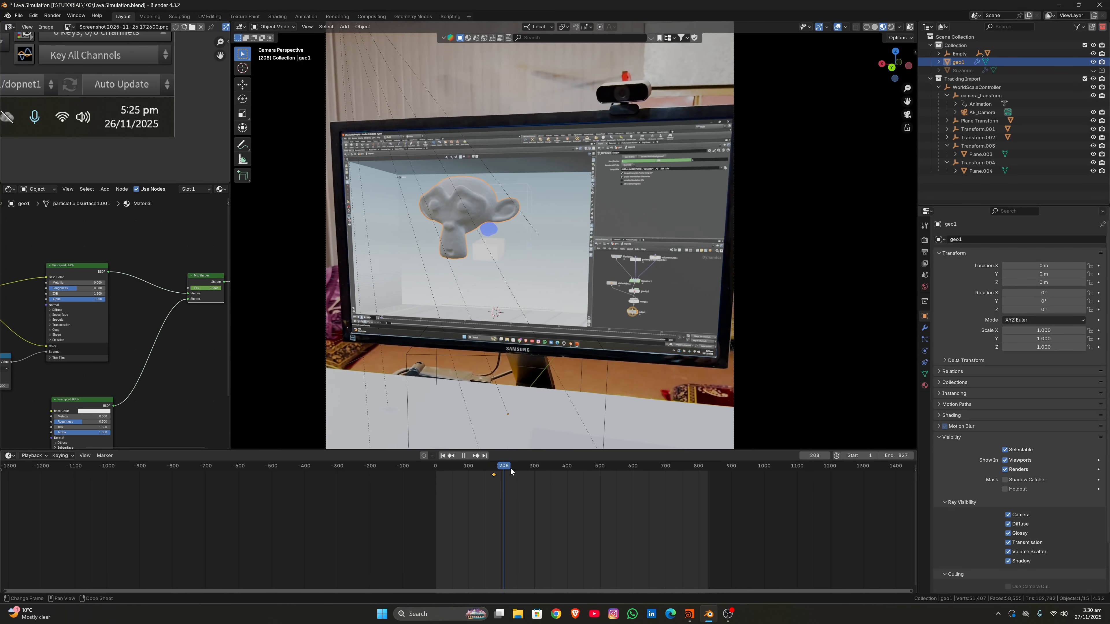
{"action": "left_click_drag", "start_coordinate": [540, 484], "coordinate": [566, 489]}
{"action": "key", "text": "space"}
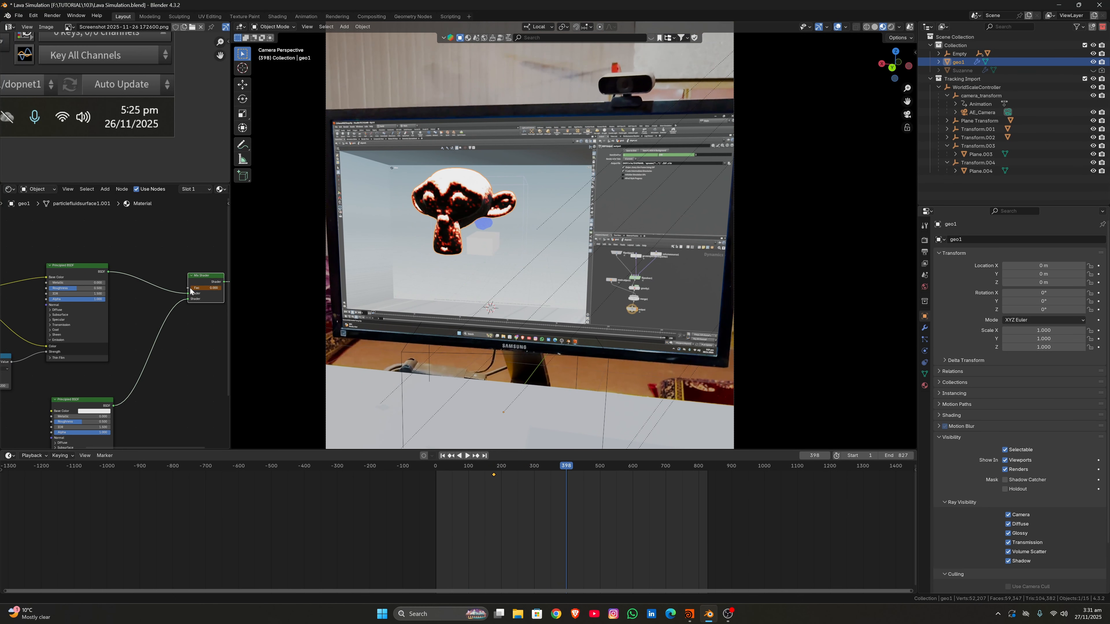
{"action": "right_click", "coordinate": [206, 288]}
{"action": "left_click", "coordinate": [206, 288]}
Play and scrub the lava animation to frame 728, and inspect the lava in rendered shading from outside the camera
{"action": "key", "text": "space"}
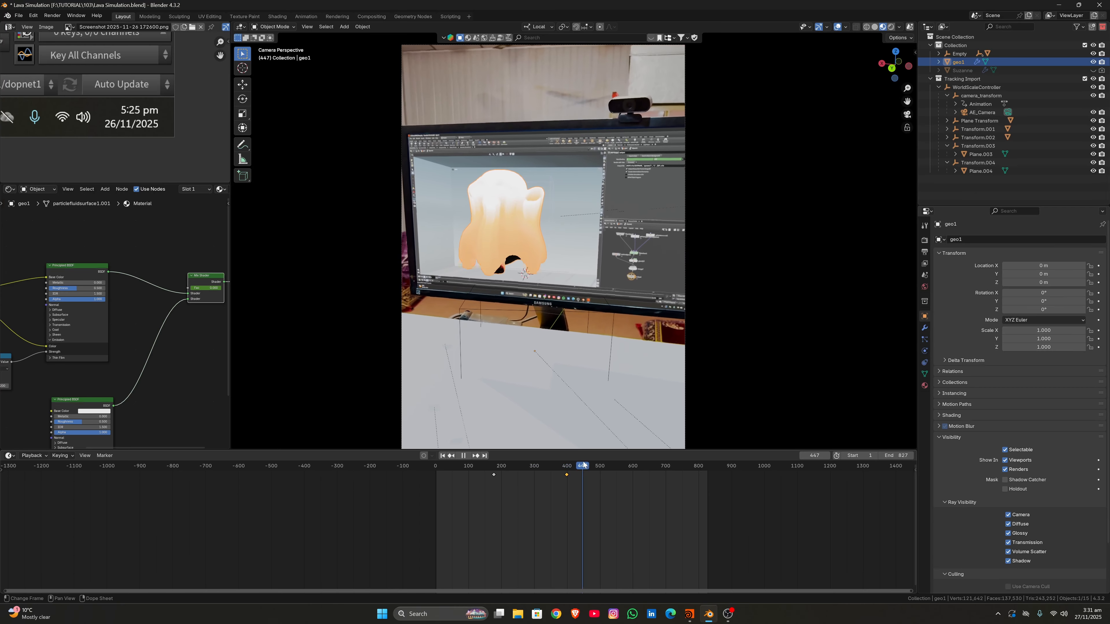
{"action": "left_click_drag", "start_coordinate": [601, 465], "coordinate": [707, 457]}
{"action": "left_click", "coordinate": [612, 478]}
{"action": "middle_click_drag", "start_coordinate": [717, 224], "coordinate": [615, 280]}
{"action": "key", "text": "space"}
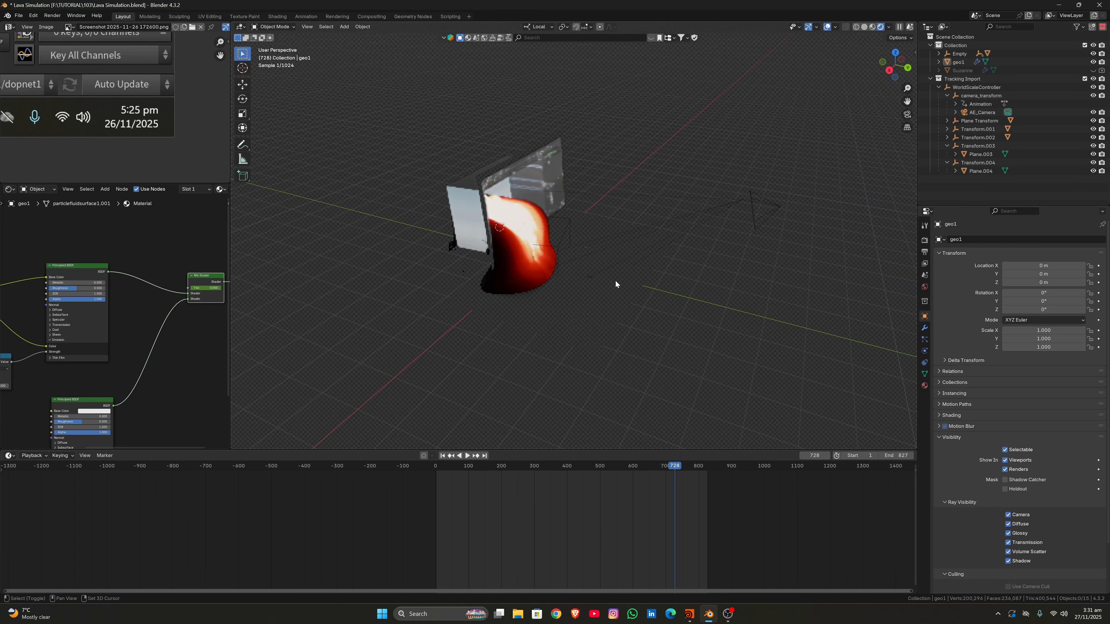
Add an area light and raise it along Z to a height of about 6.3 m above the lava
{"action": "key", "text": "shift+a"}
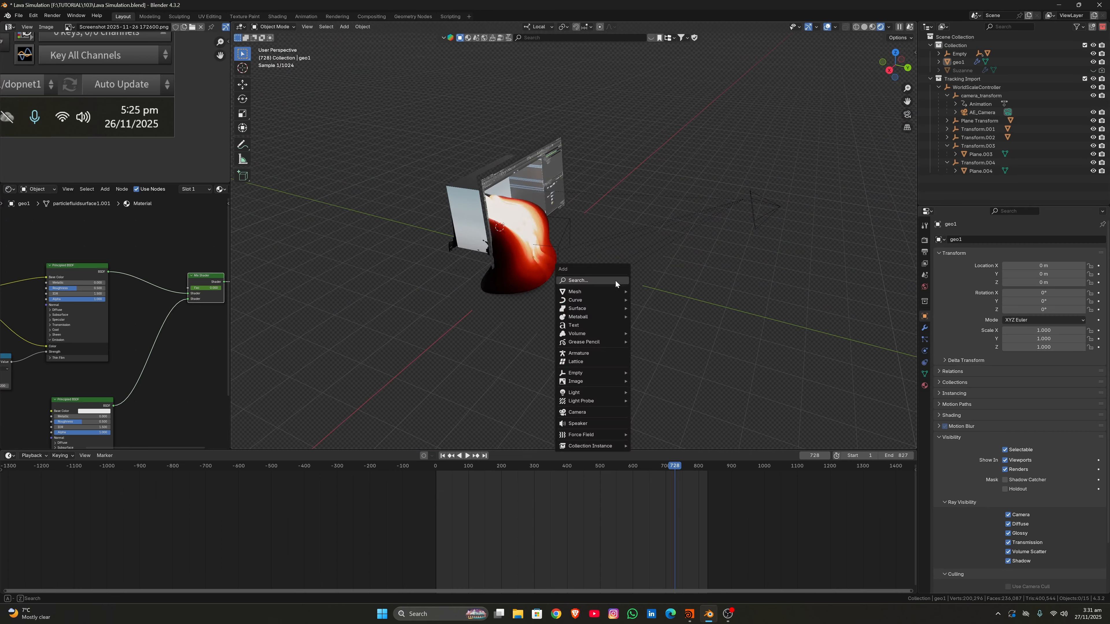
{"action": "mouse_move", "coordinate": [582, 392]}
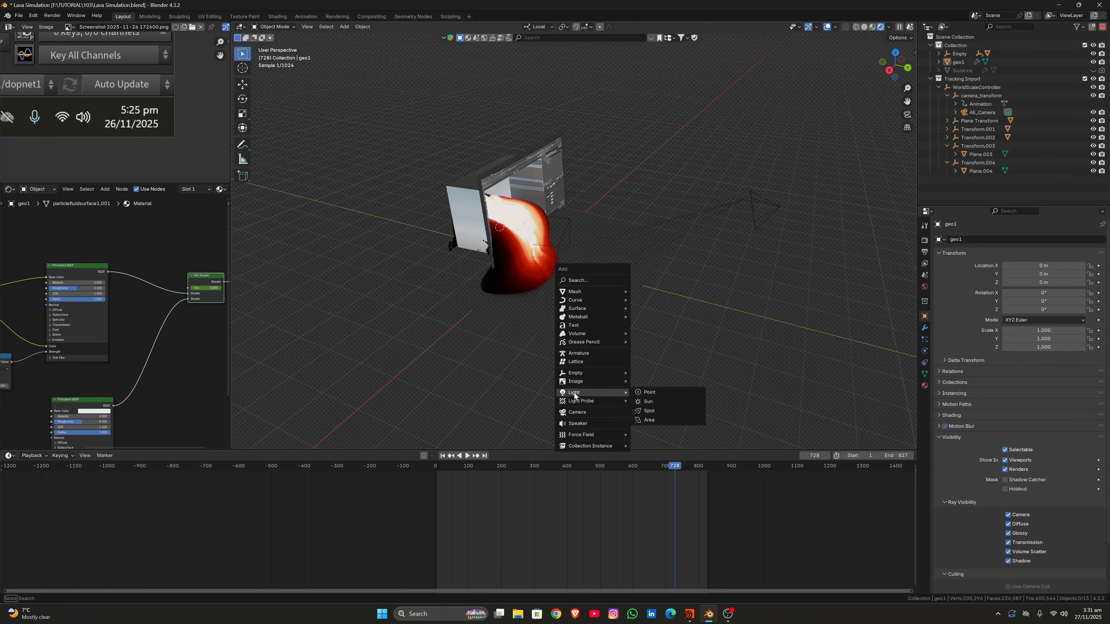
{"action": "left_click", "coordinate": [649, 420]}
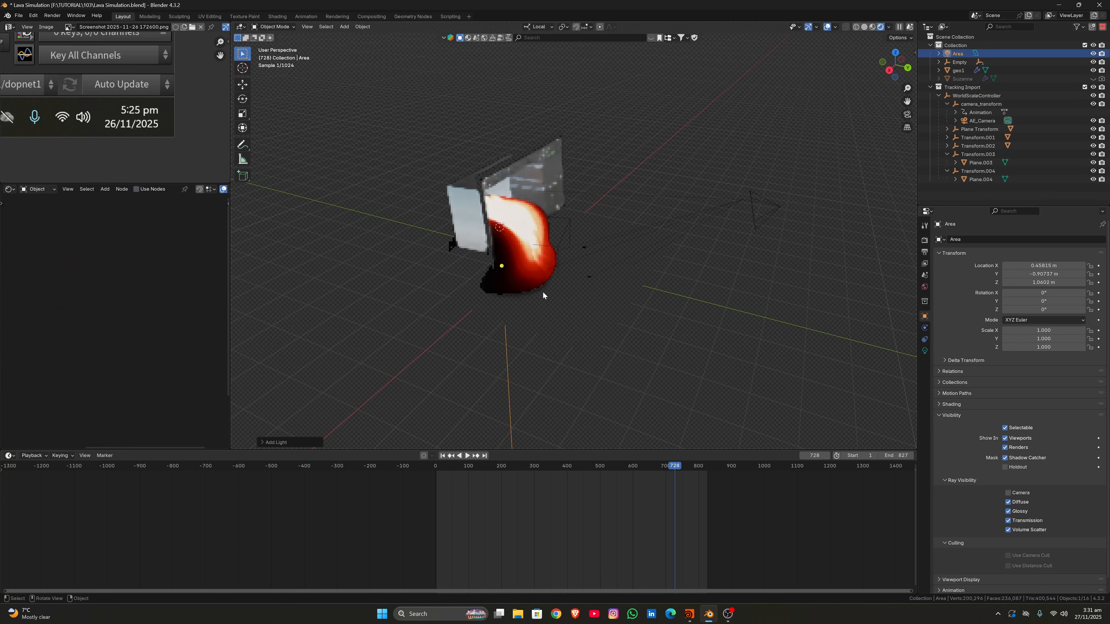
{"action": "key", "text": "g"}
{"action": "key", "text": "z"}
{"action": "left_click", "coordinate": [673, 264]}
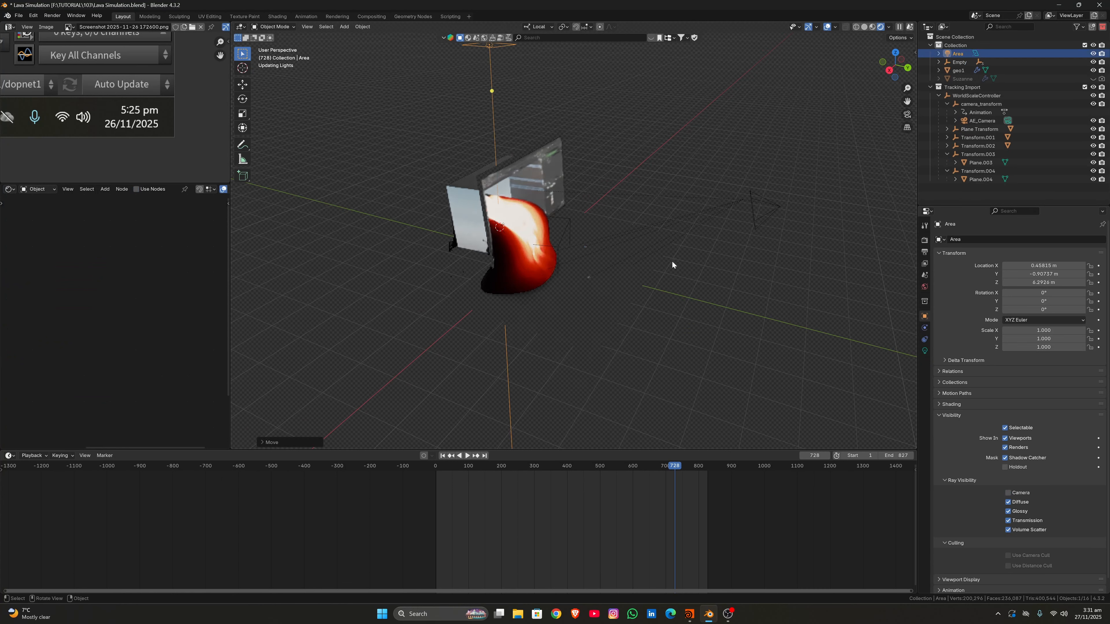
Set the area light's power to about 118 W and its color to pale warm yellow, and shift it about 1.55 m along Y
{"action": "left_click", "coordinate": [925, 351]}
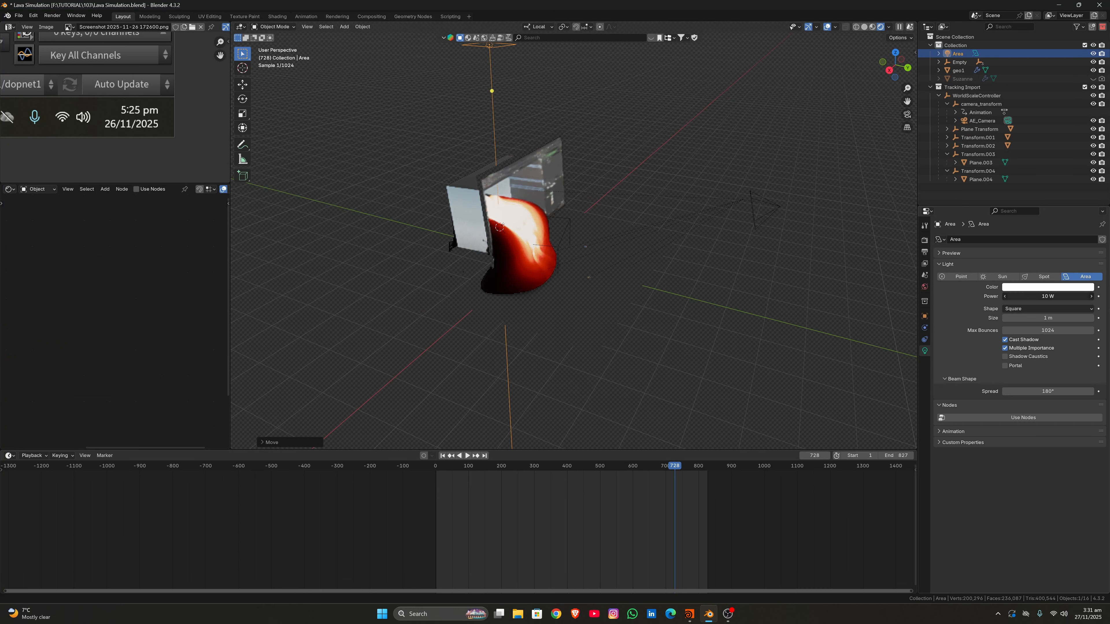
{"action": "left_click_drag", "start_coordinate": [1048, 296], "coordinate": [1079, 296]}
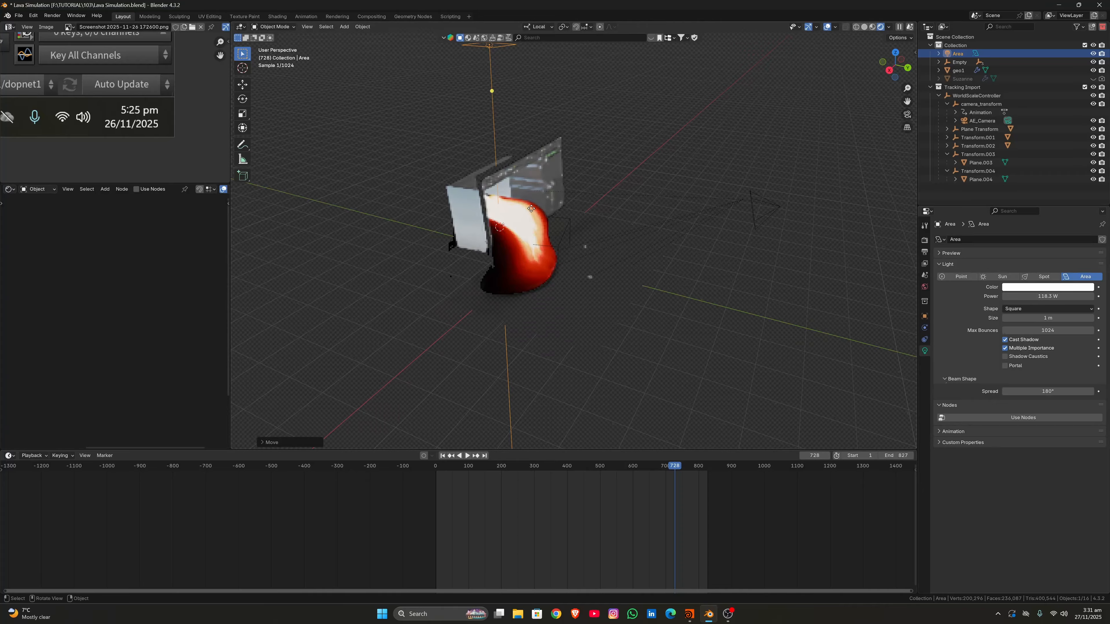
{"action": "key", "text": "g"}
{"action": "key", "text": "y"}
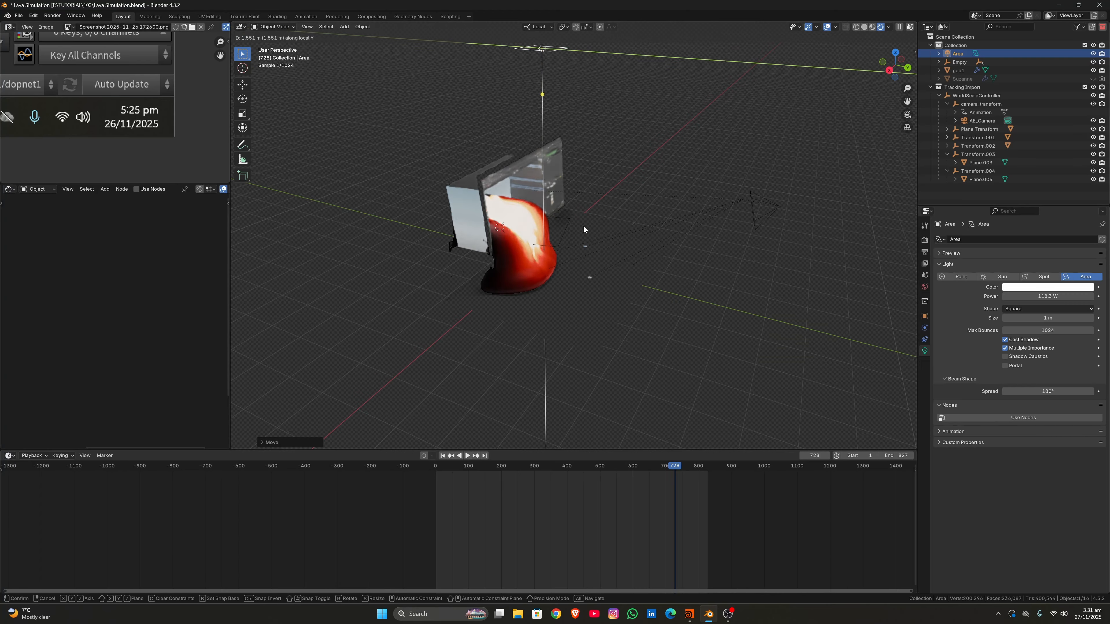
{"action": "left_click", "coordinate": [598, 231]}
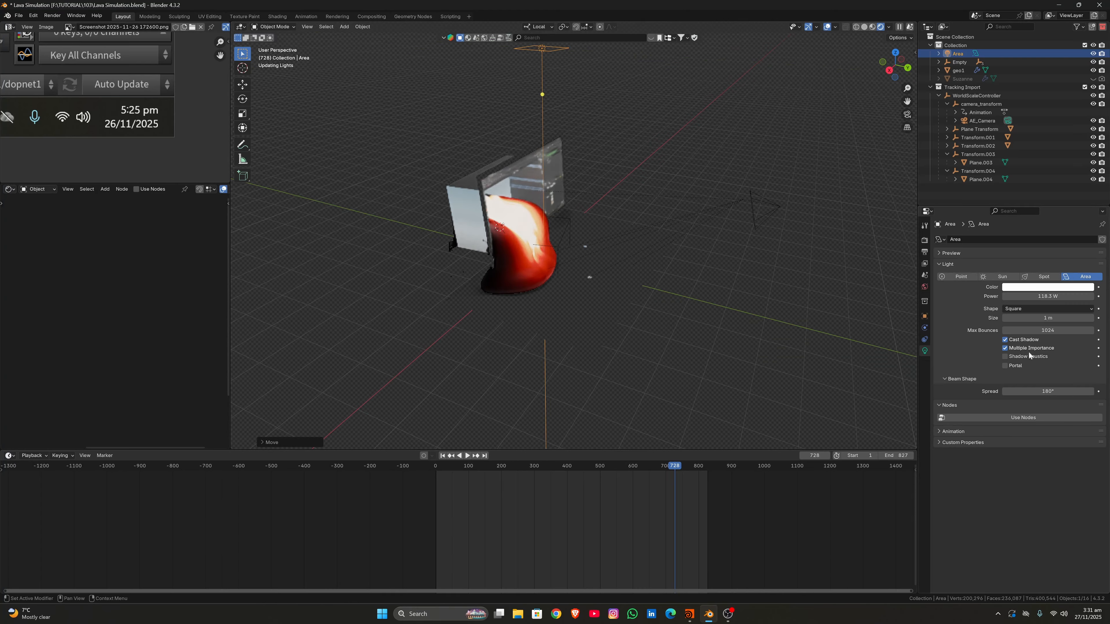
{"action": "left_click", "coordinate": [1053, 287]}
{"action": "left_click_drag", "start_coordinate": [1046, 190], "coordinate": [1039, 196]}
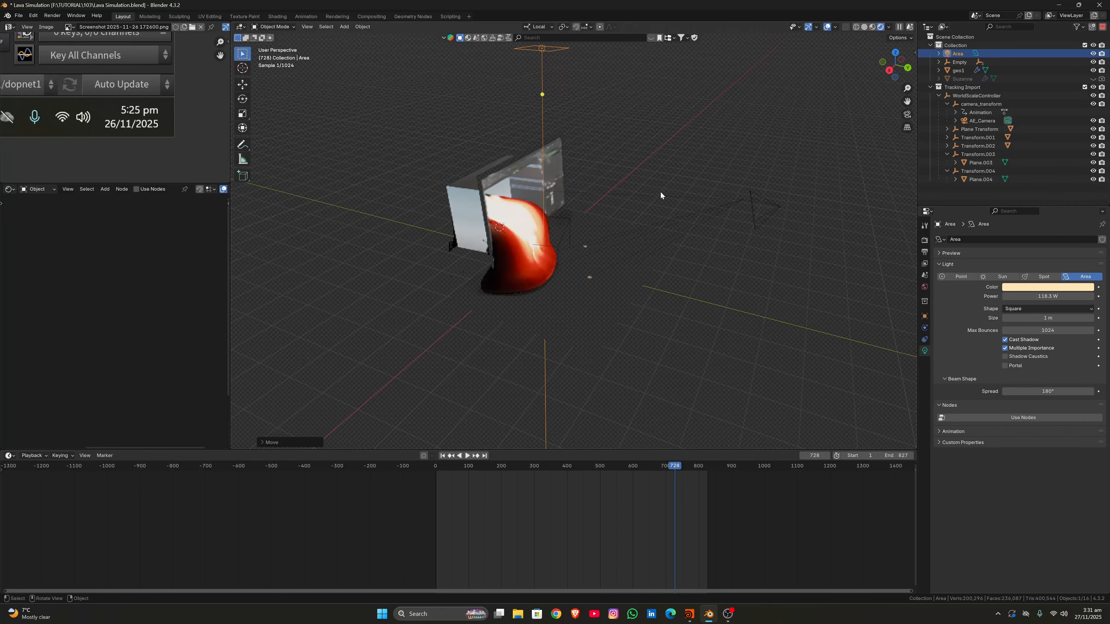
In solid shading, duplicate the area light and place the copy along Y, behind the monitor planes
{"action": "left_click", "coordinate": [864, 27]}
{"action": "scroll", "coordinate": [603, 253], "scroll_direction": "down", "scroll_amount": 2}
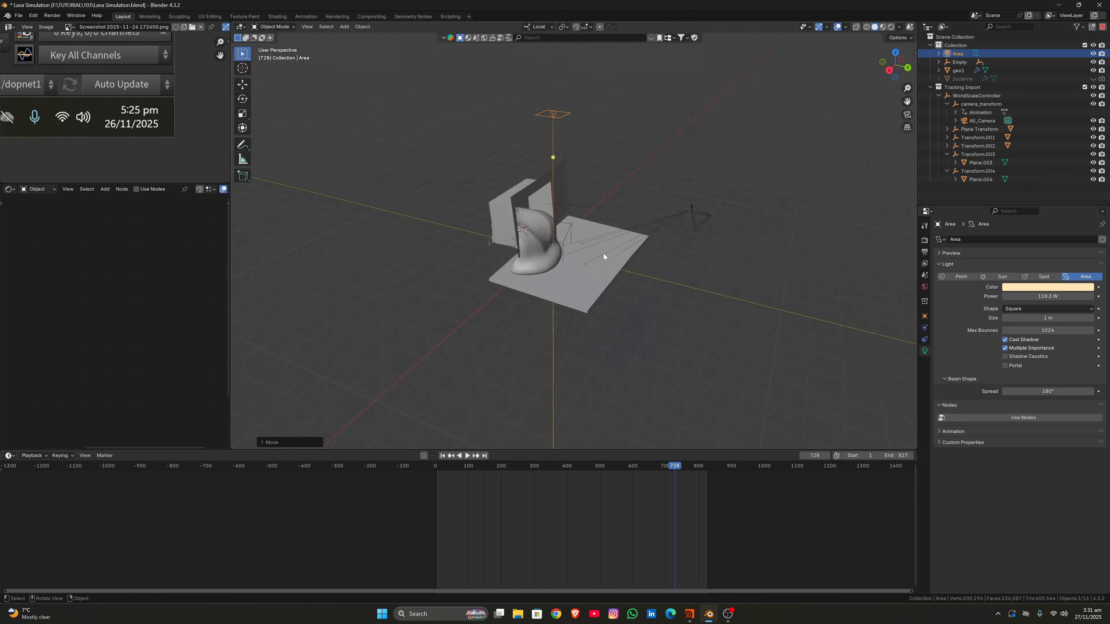
{"action": "middle_click_drag", "start_coordinate": [604, 253], "coordinate": [651, 252]}
{"action": "key", "text": "shift+d"}
{"action": "key", "text": "y"}
{"action": "key", "text": "y"}
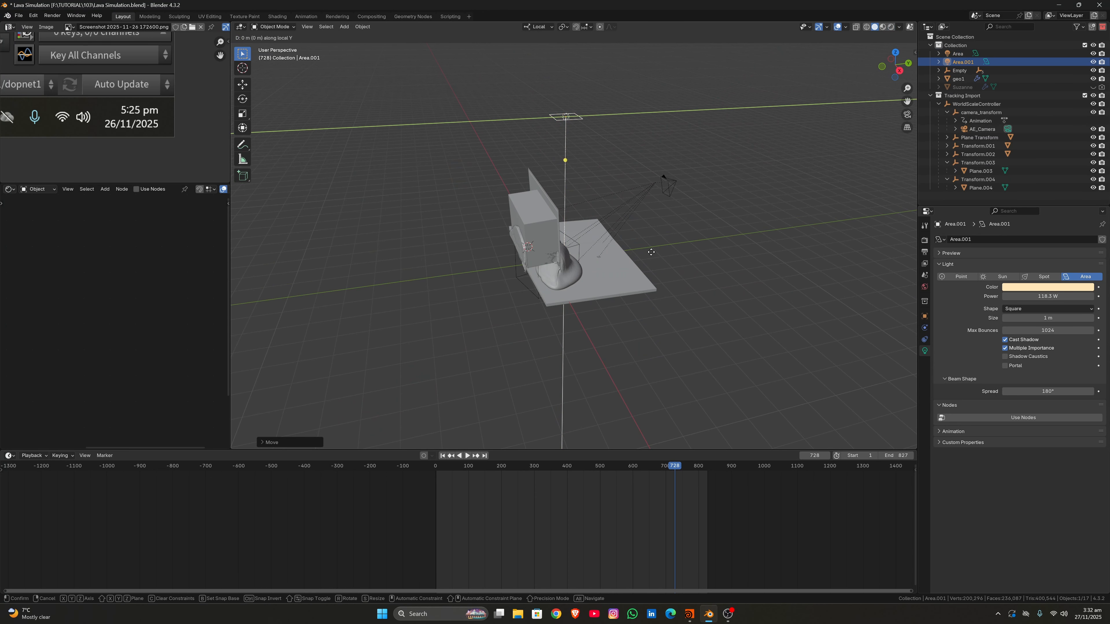
{"action": "left_click", "coordinate": [520, 273]}
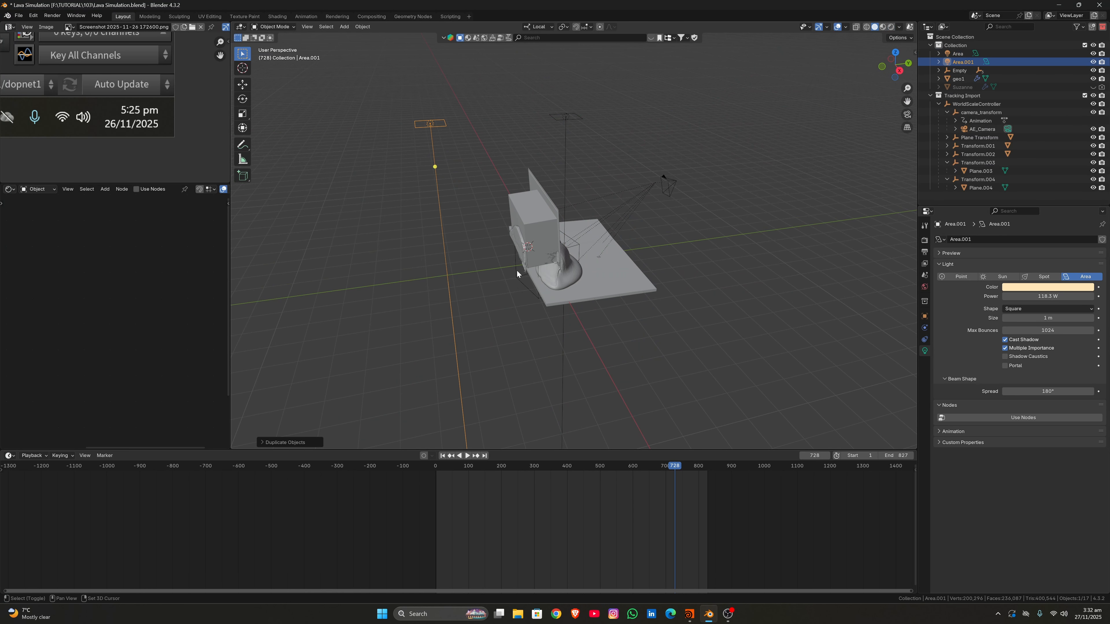
Duplicate the area light again along Y to the camera side of the lava, and save the file
{"action": "key", "text": "shift+d"}
{"action": "key", "text": "y"}
{"action": "key", "text": "y"}
{"action": "left_click", "coordinate": [788, 250]}
{"action": "middle_click_drag", "start_coordinate": [789, 250], "coordinate": [612, 175]}
{"action": "key", "text": "ctrl+s"}
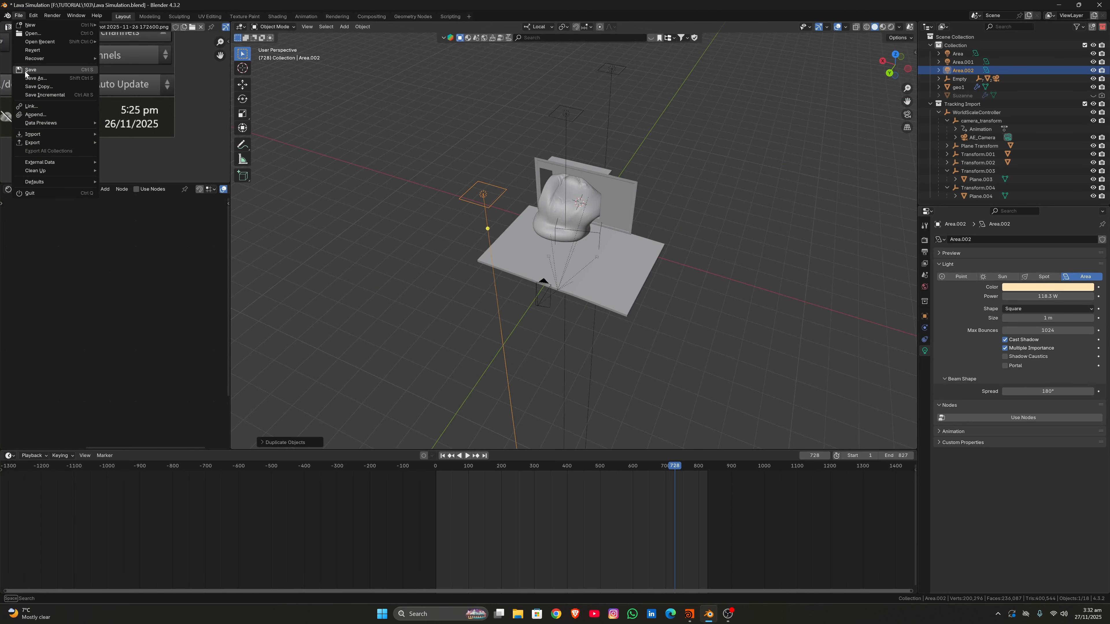
Examine the lit lava through the camera in rendered shading and look over its material nodes
{"action": "left_click", "coordinate": [908, 114]}
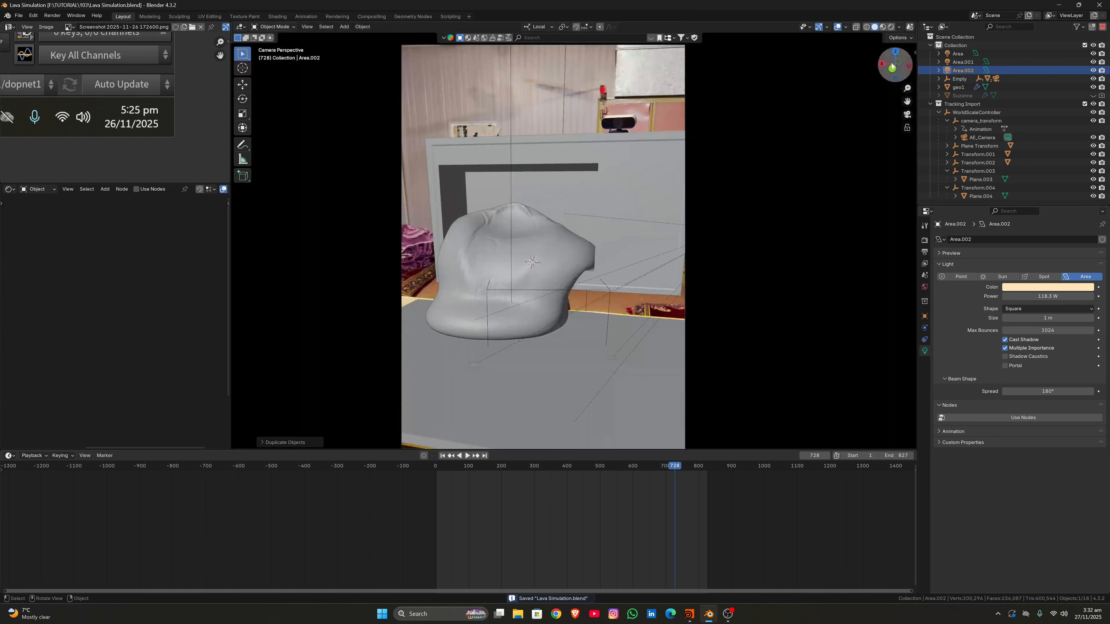
{"action": "left_click", "coordinate": [891, 27]}
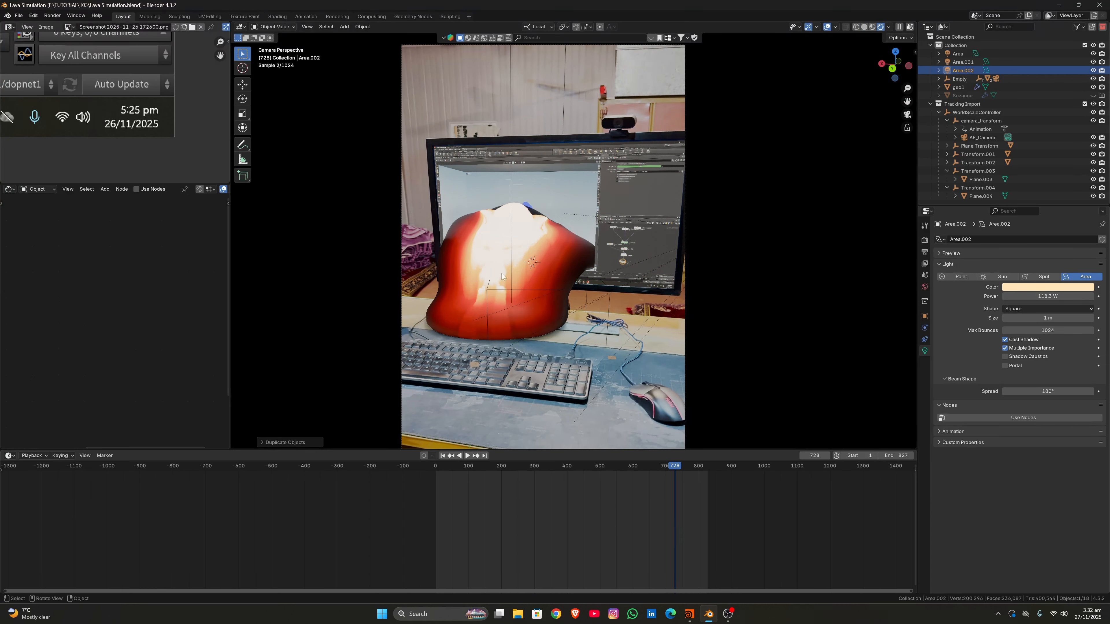
{"action": "left_click", "coordinate": [550, 266]}
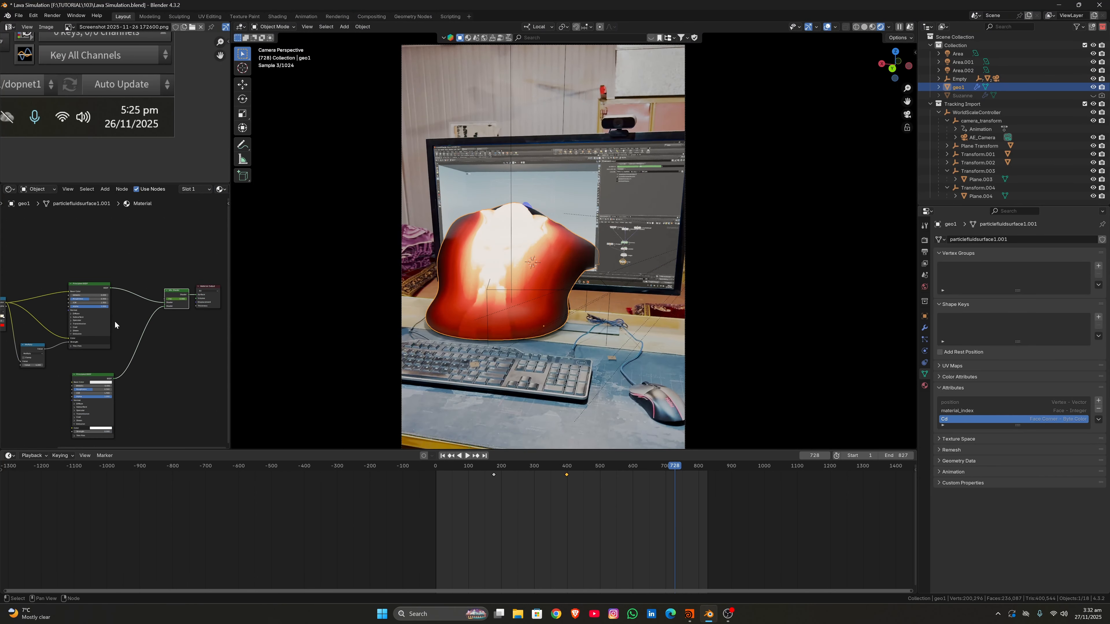
{"action": "scroll", "coordinate": [117, 322], "scroll_direction": "down", "scroll_amount": 4}
{"action": "middle_click_drag", "start_coordinate": [1, 360], "coordinate": [135, 354]}
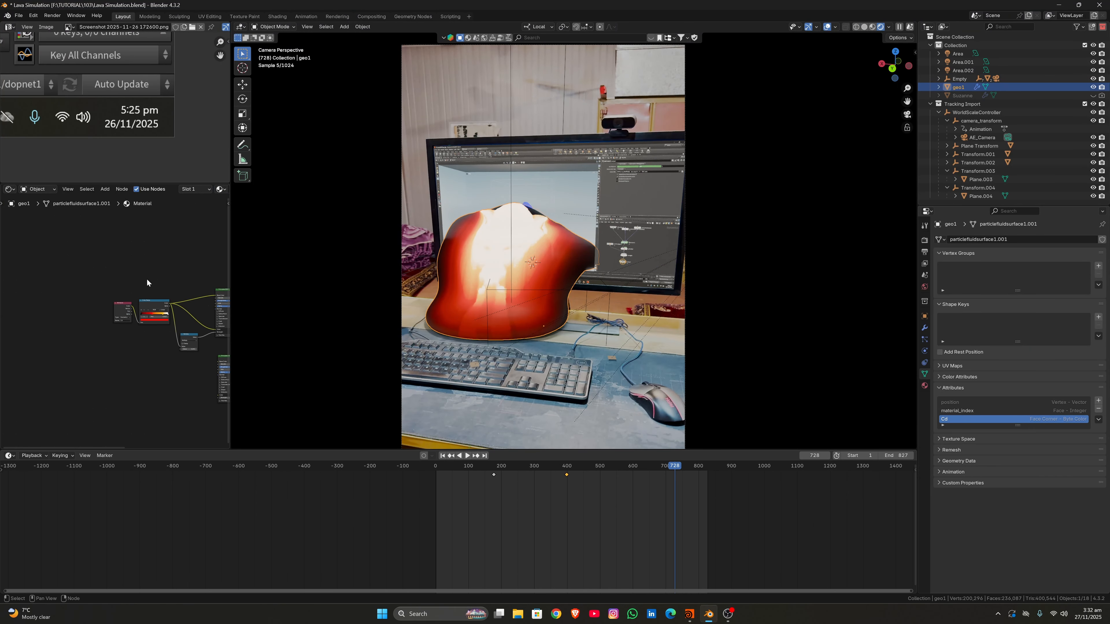
{"action": "left_click_drag", "start_coordinate": [145, 281], "coordinate": [113, 328]}
{"action": "left_click", "coordinate": [497, 117]}
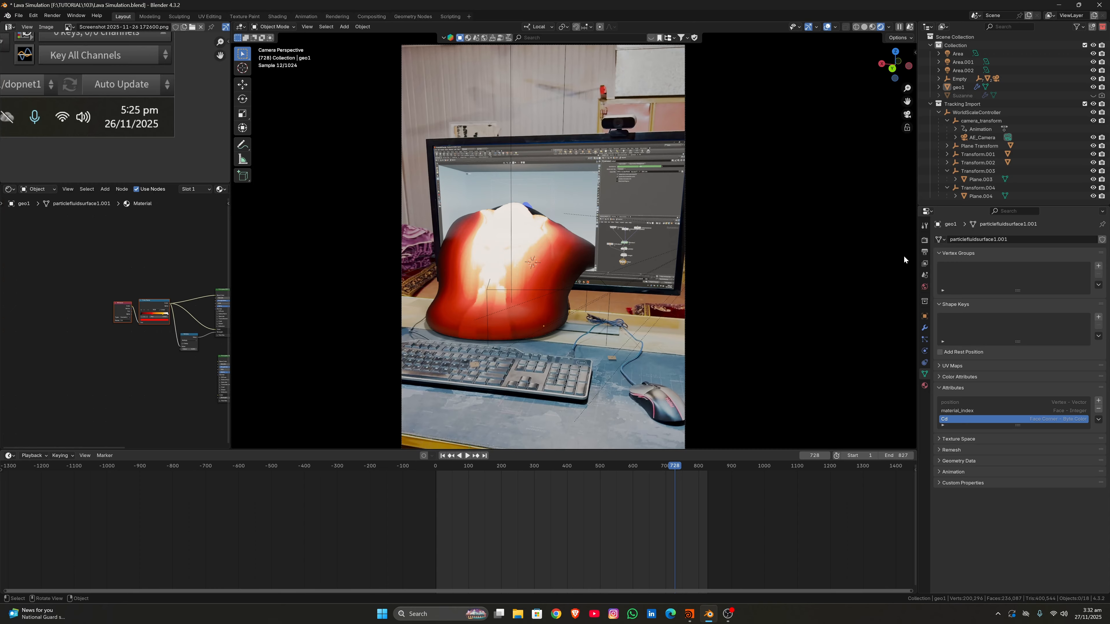
Set the render output path to F:\TUTORIAL\103\ and the file format to FFmpeg Video
{"action": "left_click", "coordinate": [921, 252]}
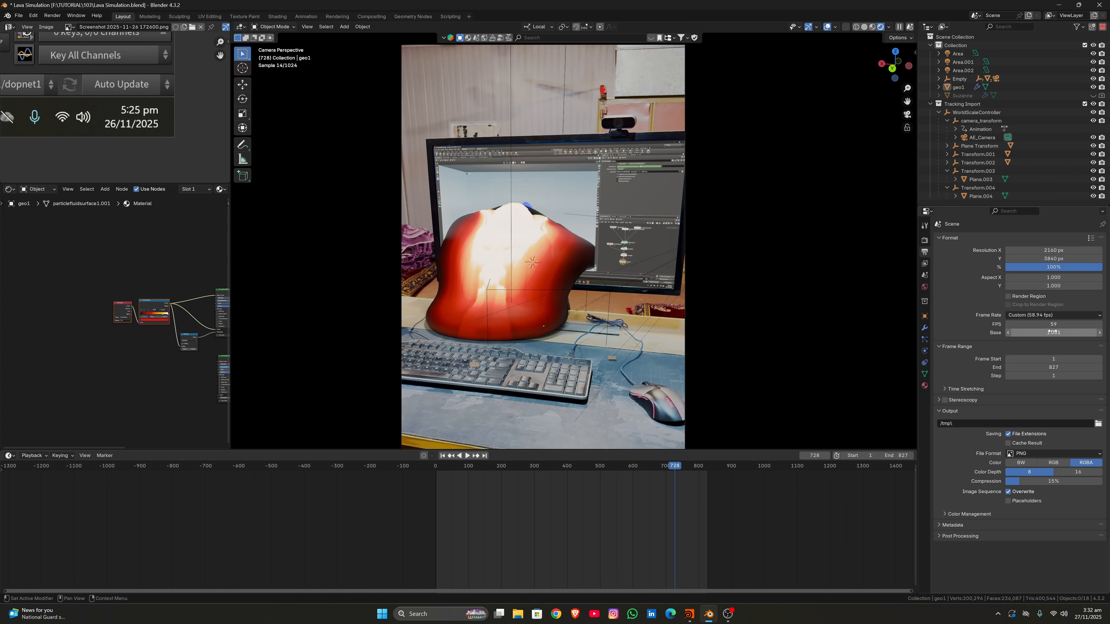
{"action": "left_click", "coordinate": [1056, 454]}
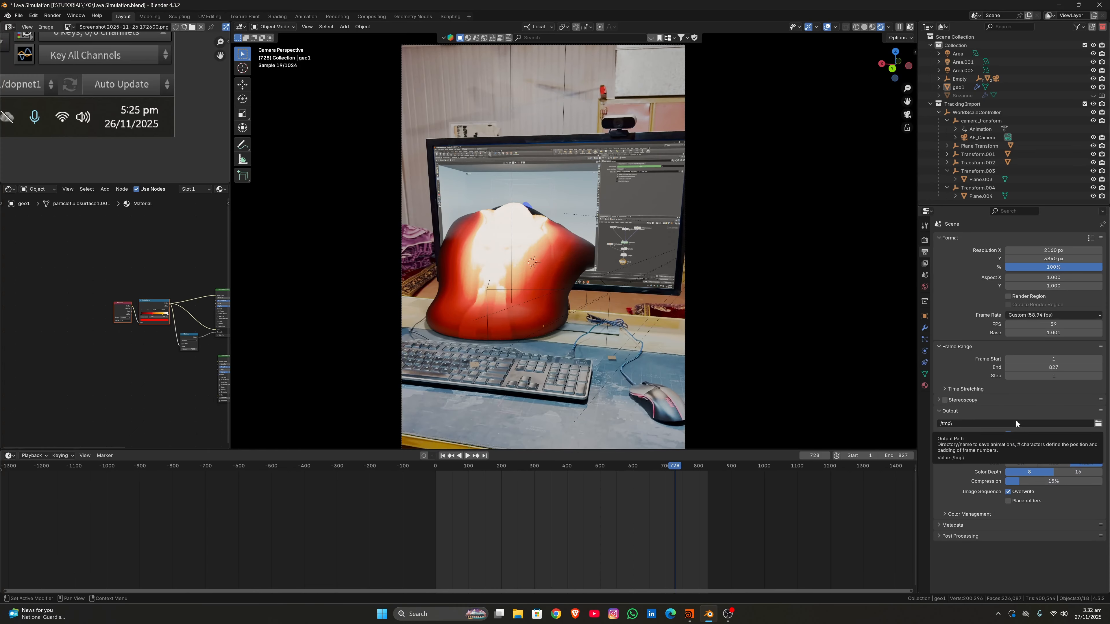
{"action": "left_click", "coordinate": [1099, 424]}
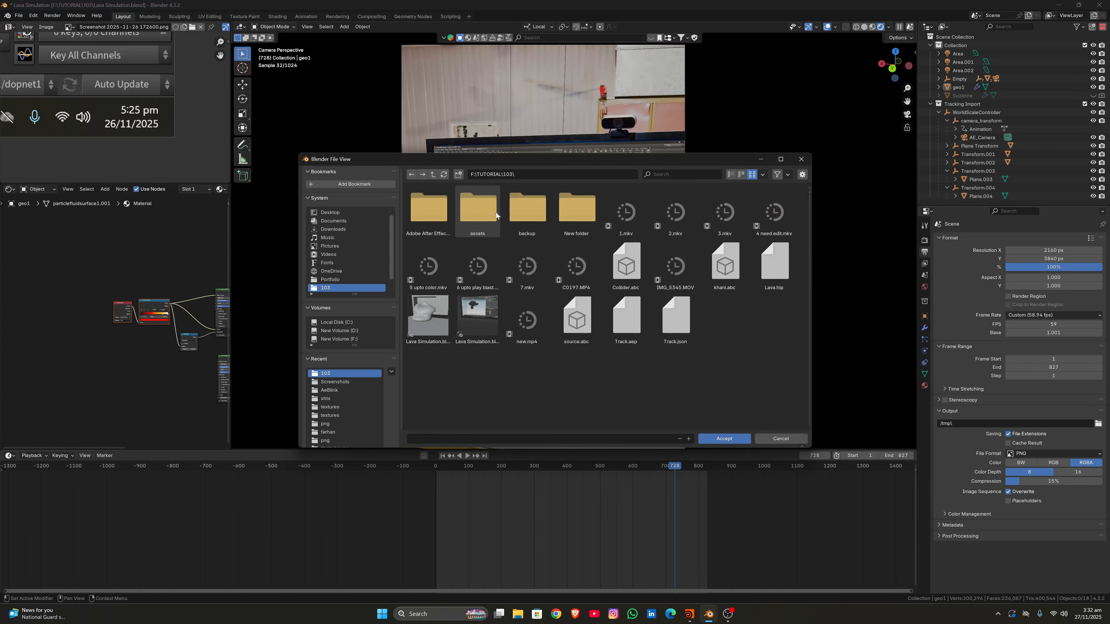
{"action": "left_click", "coordinate": [726, 438]}
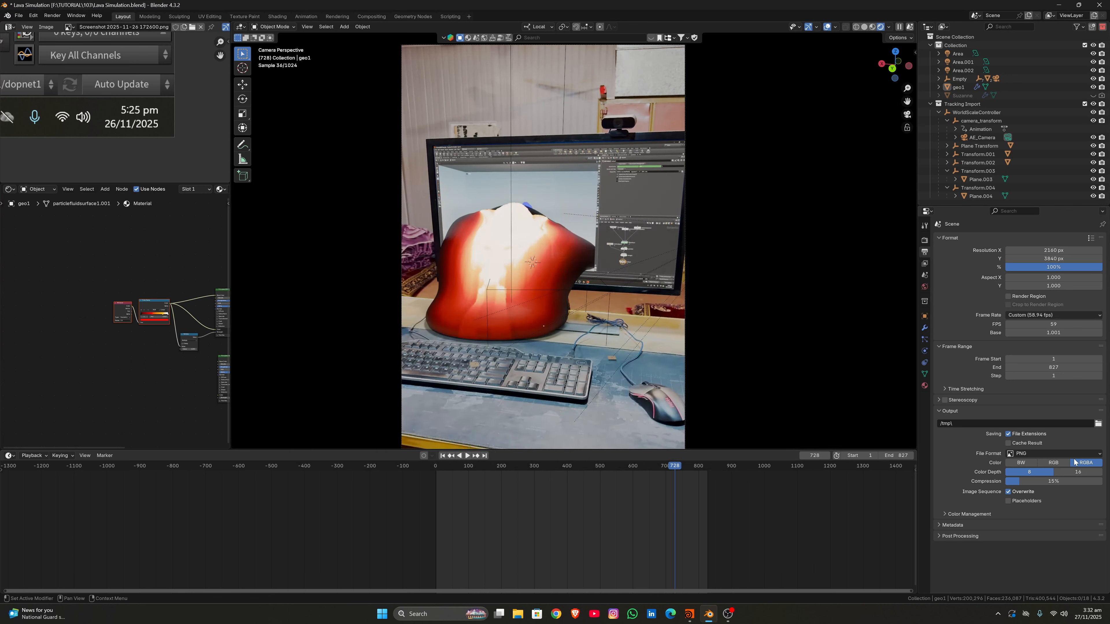
{"action": "left_click", "coordinate": [1044, 455]}
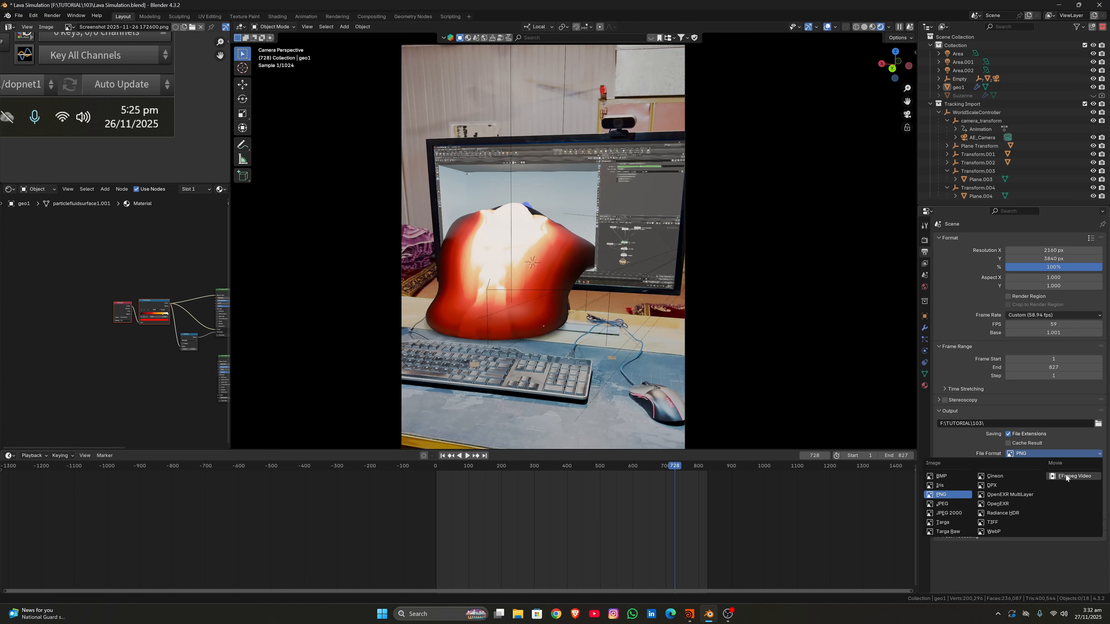
{"action": "left_click", "coordinate": [1073, 476]}
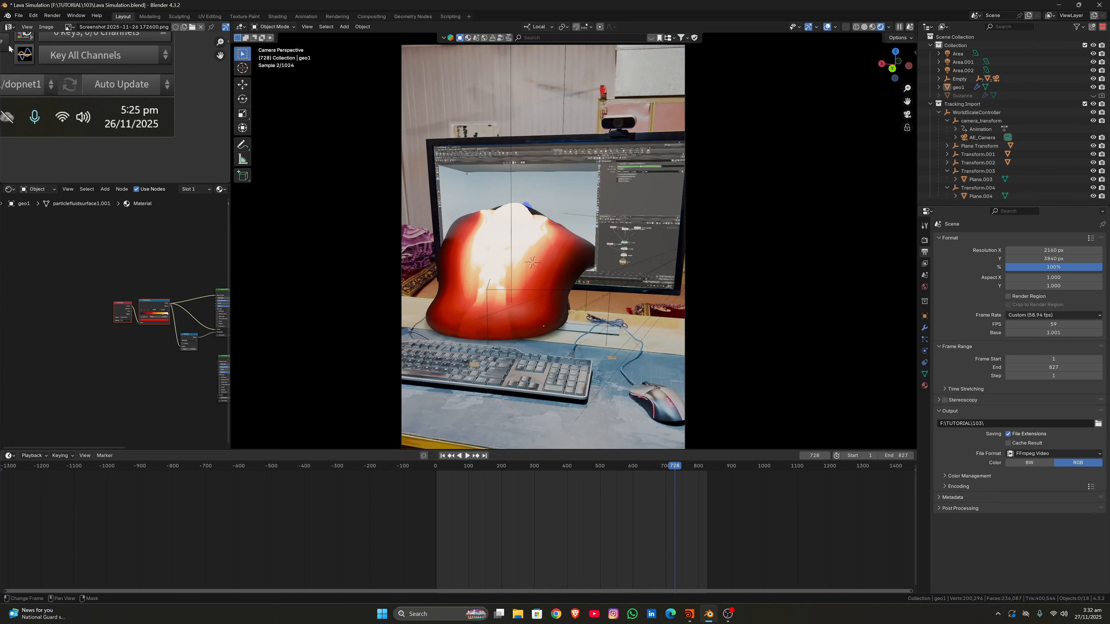
Enable compositing nodes for the scene and move the Render Layers node farther away from the Composite node
{"action": "left_click", "coordinate": [371, 16]}
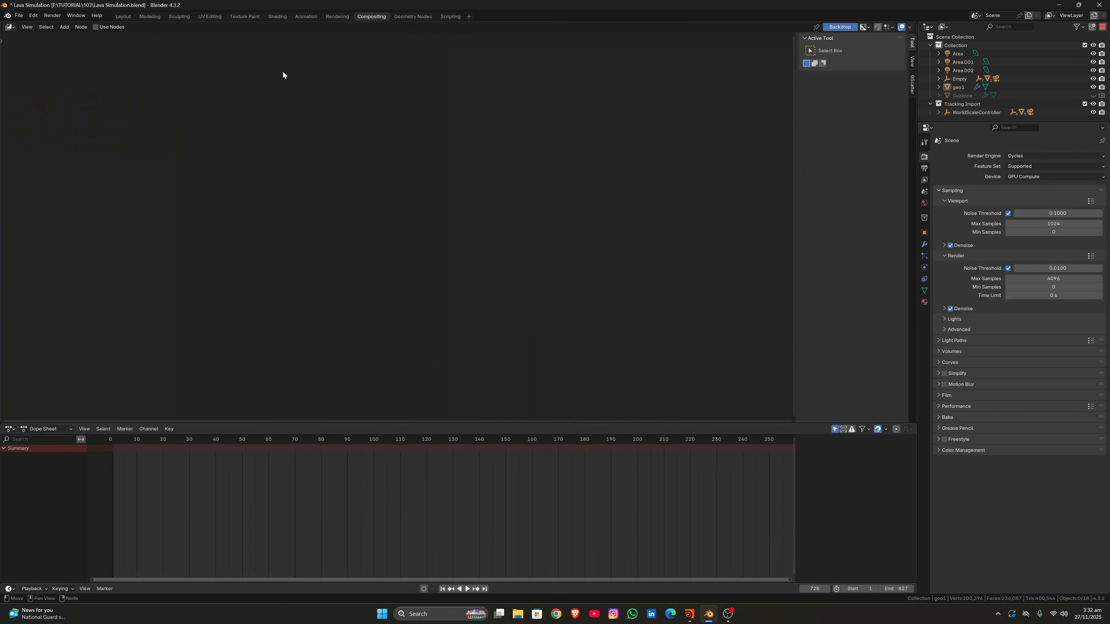
{"action": "left_click", "coordinate": [107, 27]}
{"action": "left_click", "coordinate": [266, 201]}
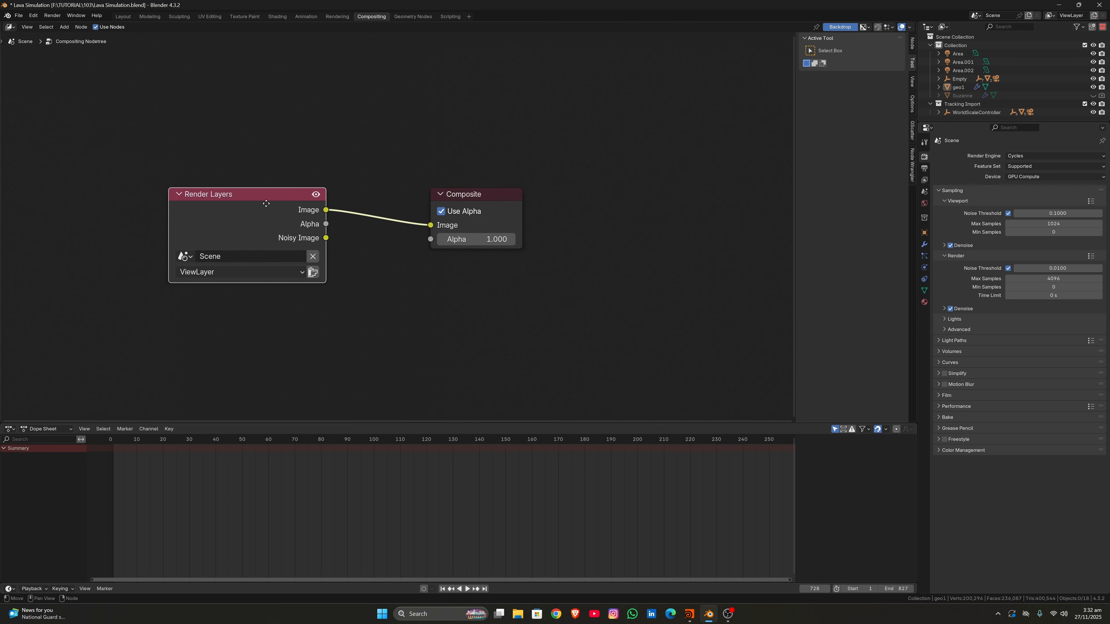
{"action": "left_click_drag", "start_coordinate": [267, 202], "coordinate": [59, 238]}
{"action": "left_click_drag", "start_coordinate": [118, 236], "coordinate": [172, 219]}
{"action": "scroll", "coordinate": [217, 188], "scroll_direction": "down", "scroll_amount": 2}
{"action": "middle_click_drag", "start_coordinate": [217, 189], "coordinate": [365, 115]}
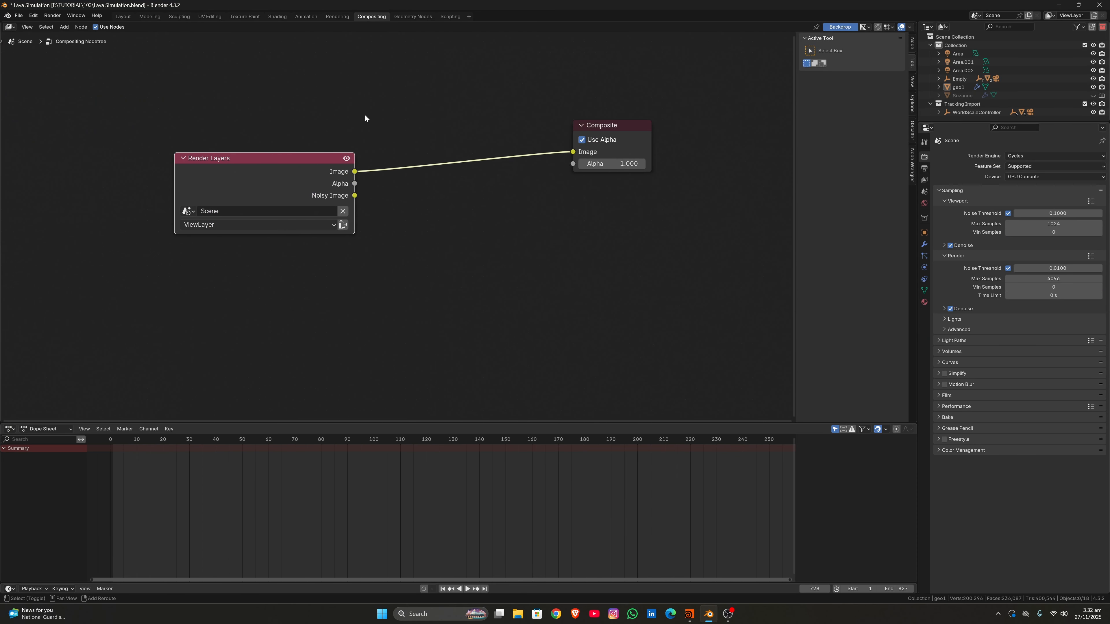
Insert an Alpha Over node between Render Layers and Composite, and connect its output to a new Viewer node
{"action": "key", "text": "shift+a"}
{"action": "type", "text": "a"}
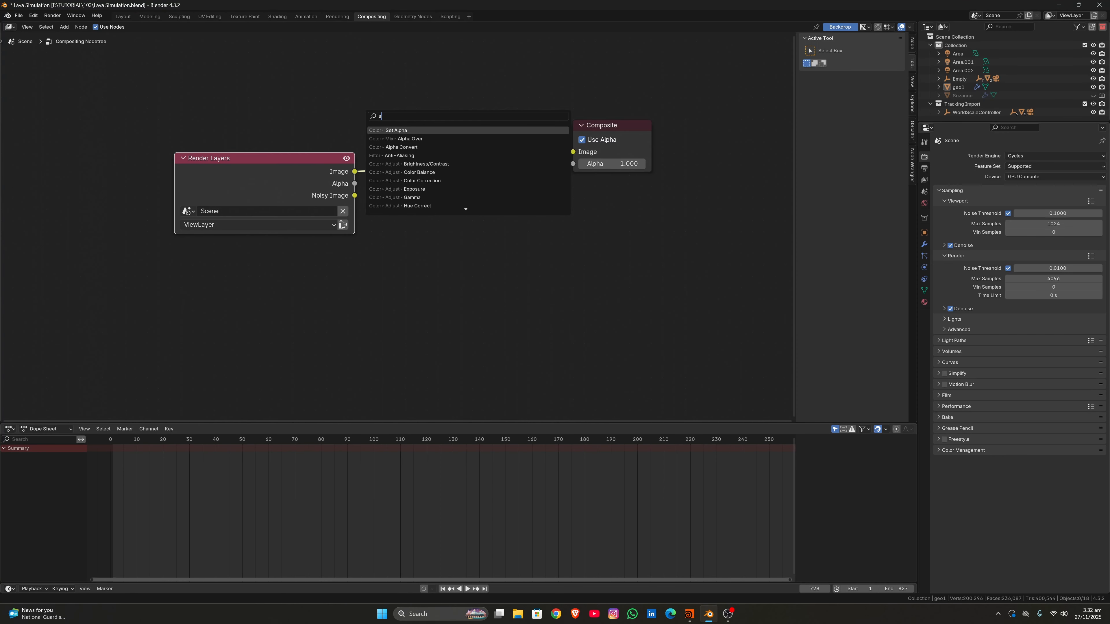
{"action": "type", "text": "lp"}
{"action": "left_click", "coordinate": [396, 139]}
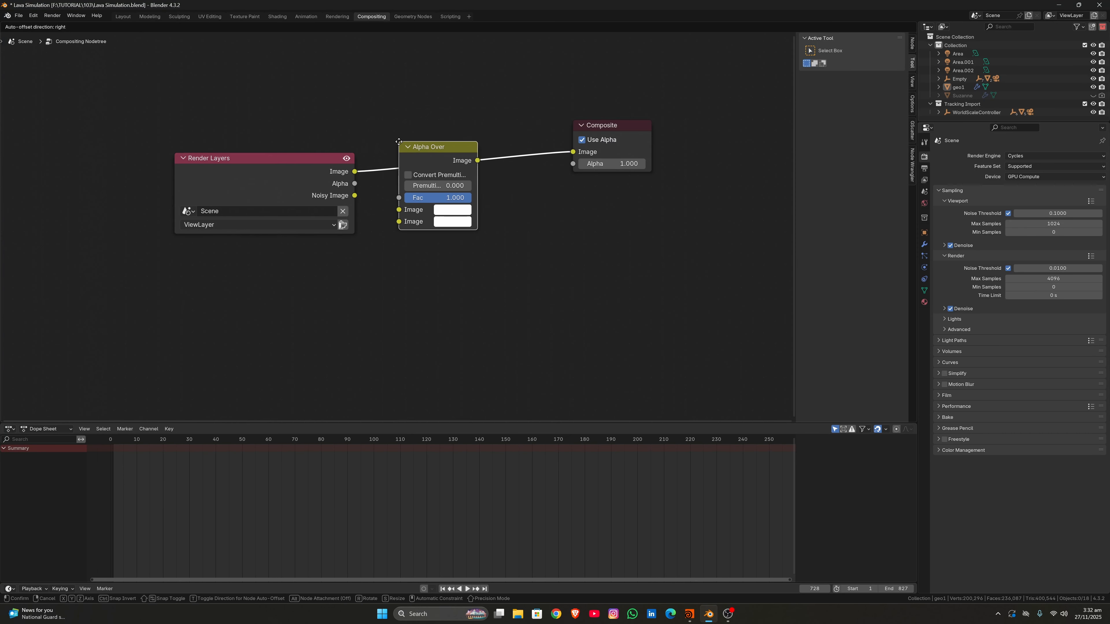
{"action": "left_click", "coordinate": [423, 141]}
{"action": "left_click_drag", "start_coordinate": [297, 173], "coordinate": [181, 133]}
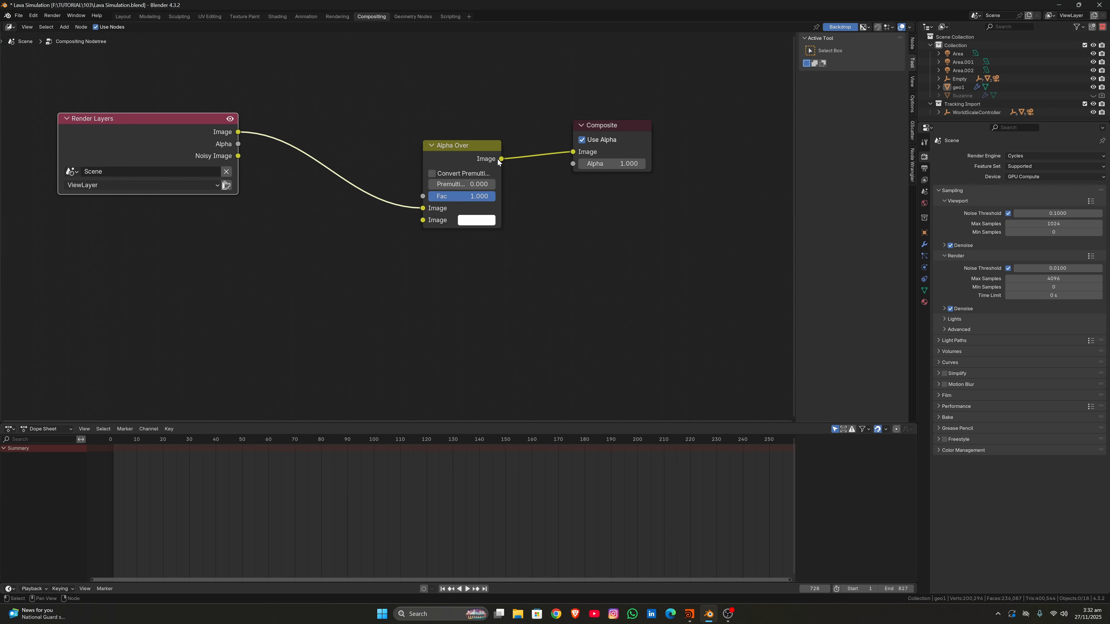
{"action": "left_click_drag", "start_coordinate": [499, 159], "coordinate": [673, 244]}
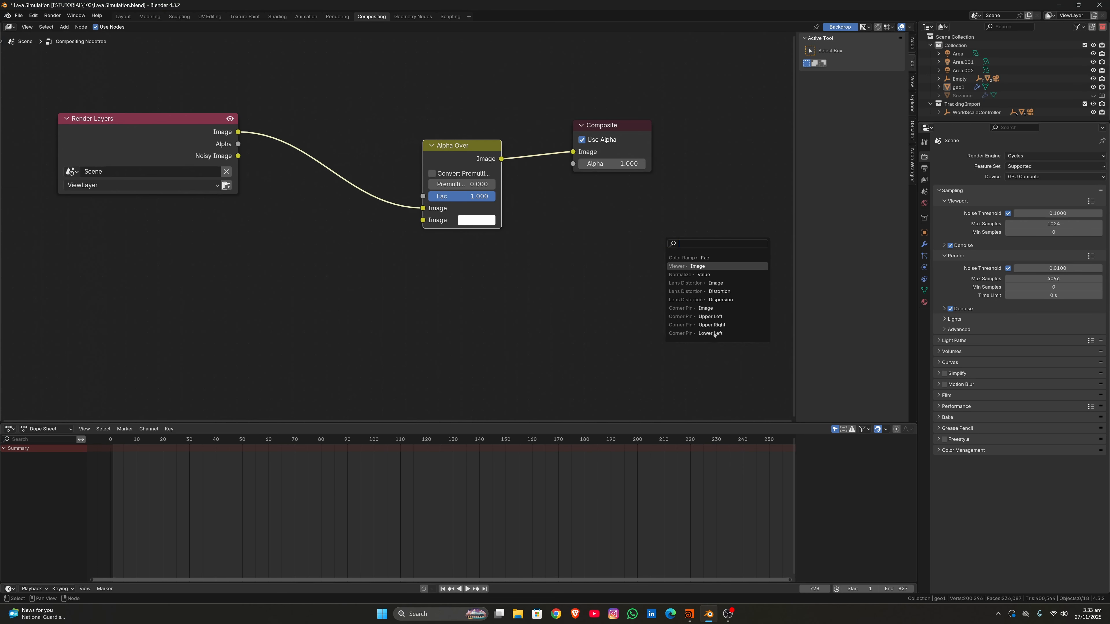
{"action": "left_click", "coordinate": [697, 266]}
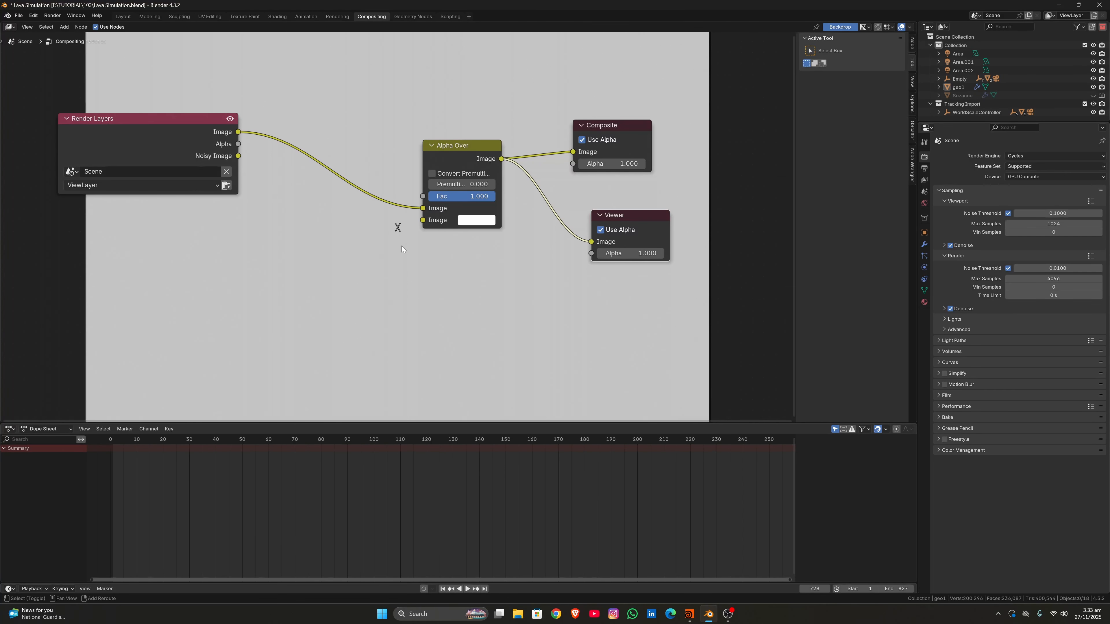
{"action": "key", "text": "shift+a"}
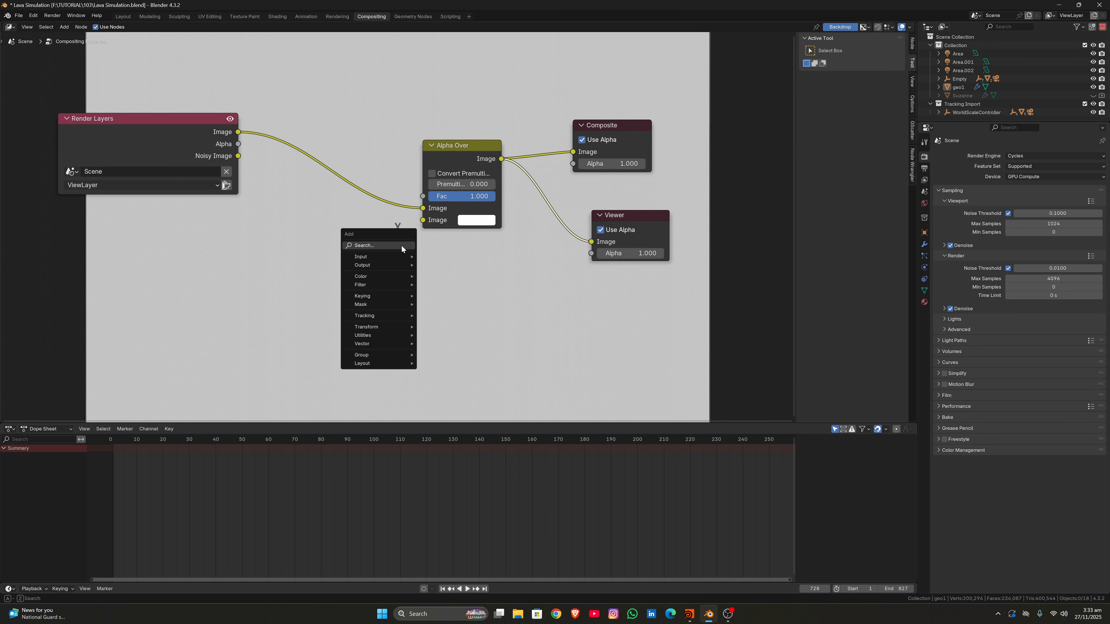
{"action": "type", "text": "im"}
{"action": "left_click", "coordinate": [418, 279]}
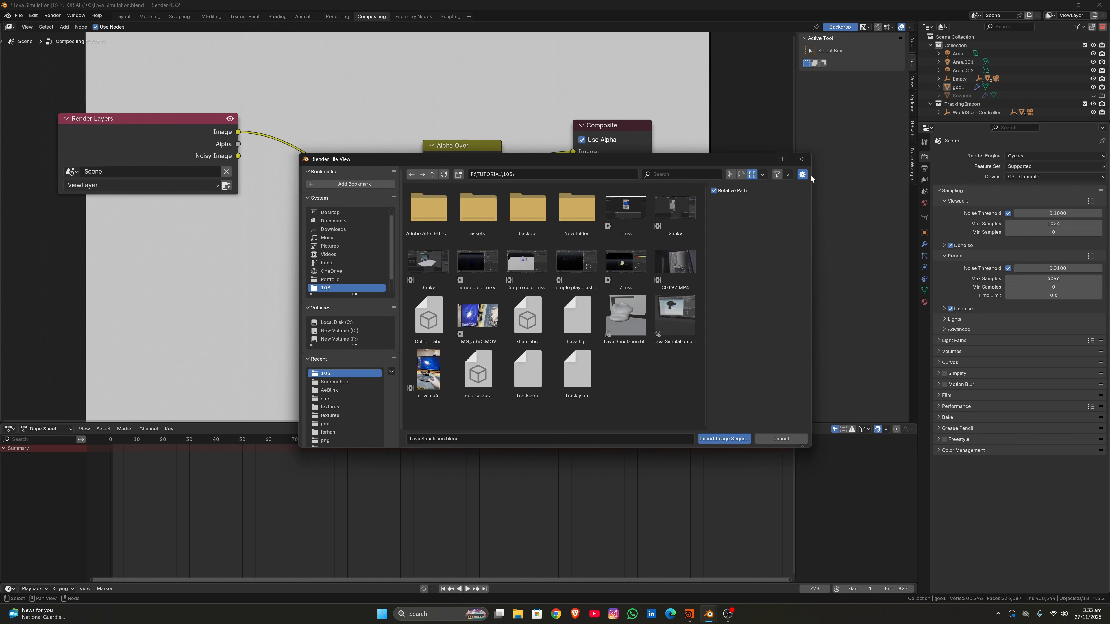
{"action": "left_click", "coordinate": [801, 158]}
Add a Movie Clip node using new.mp4 below Render Layers and connect its image to Alpha Over's second image input
{"action": "key", "text": "shift+a"}
{"action": "type", "text": "mo"}
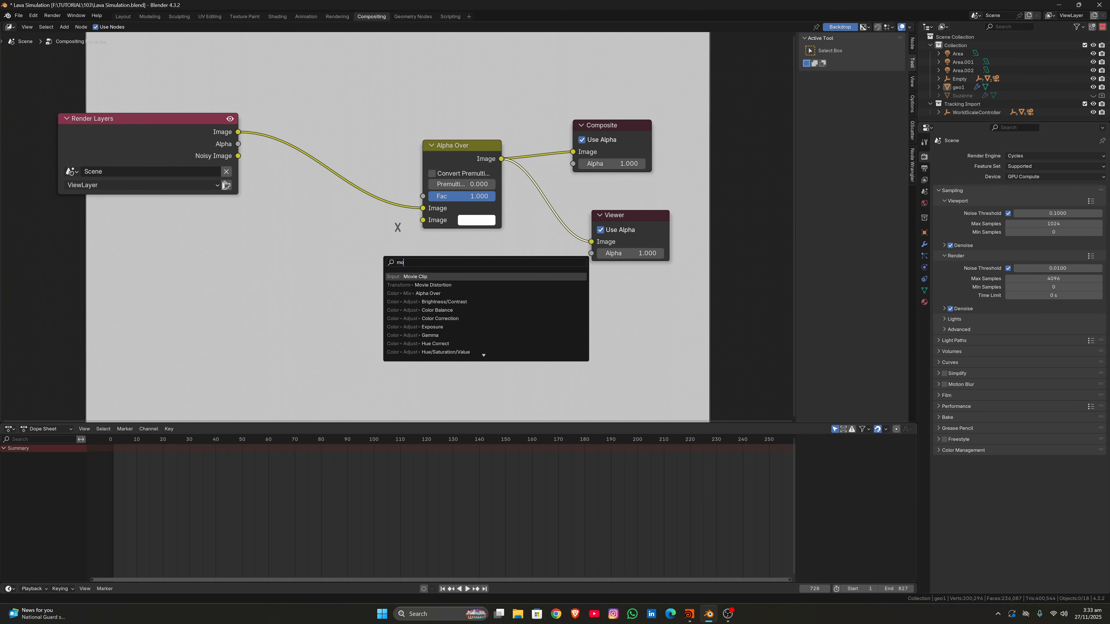
{"action": "left_click", "coordinate": [403, 277]}
{"action": "left_click", "coordinate": [163, 269]}
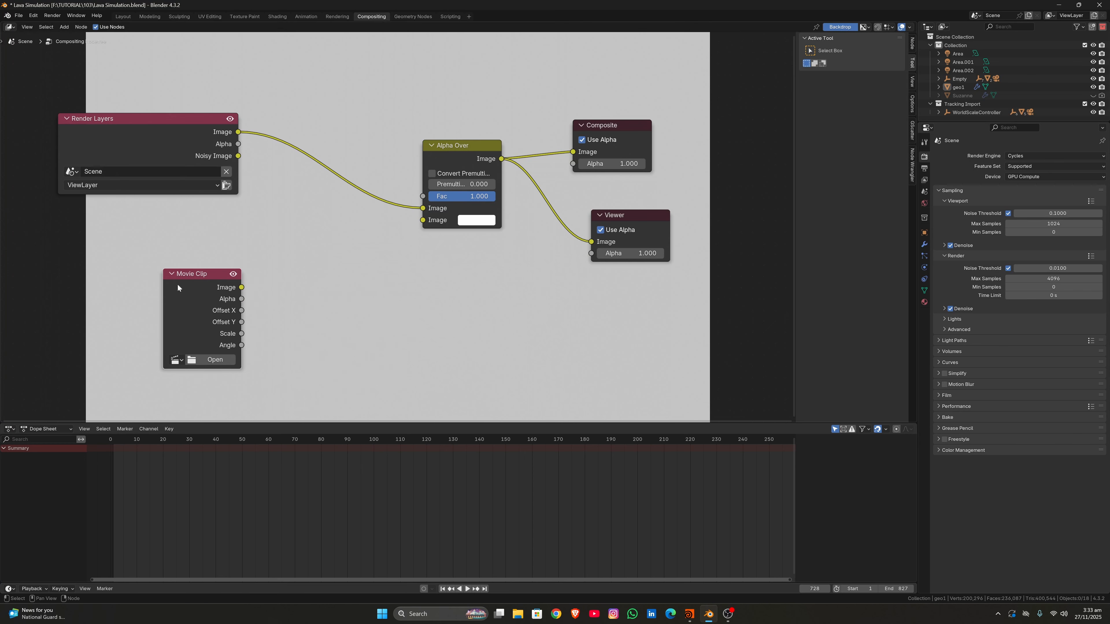
{"action": "left_click", "coordinate": [211, 360]}
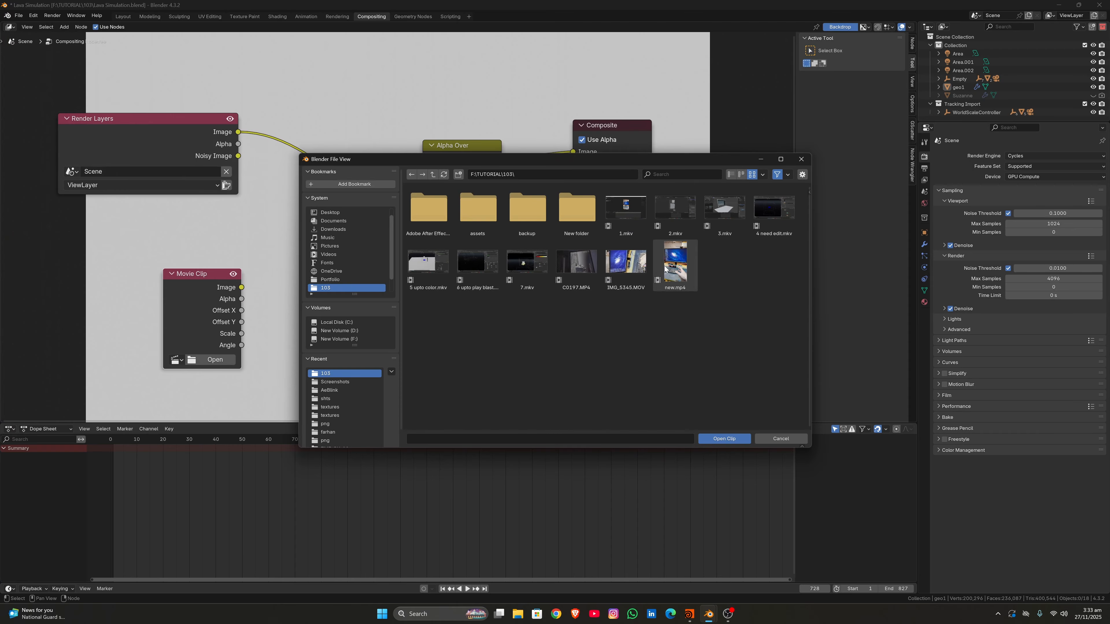
{"action": "double_click", "coordinate": [675, 262]}
{"action": "left_click_drag", "start_coordinate": [241, 287], "coordinate": [423, 220]}
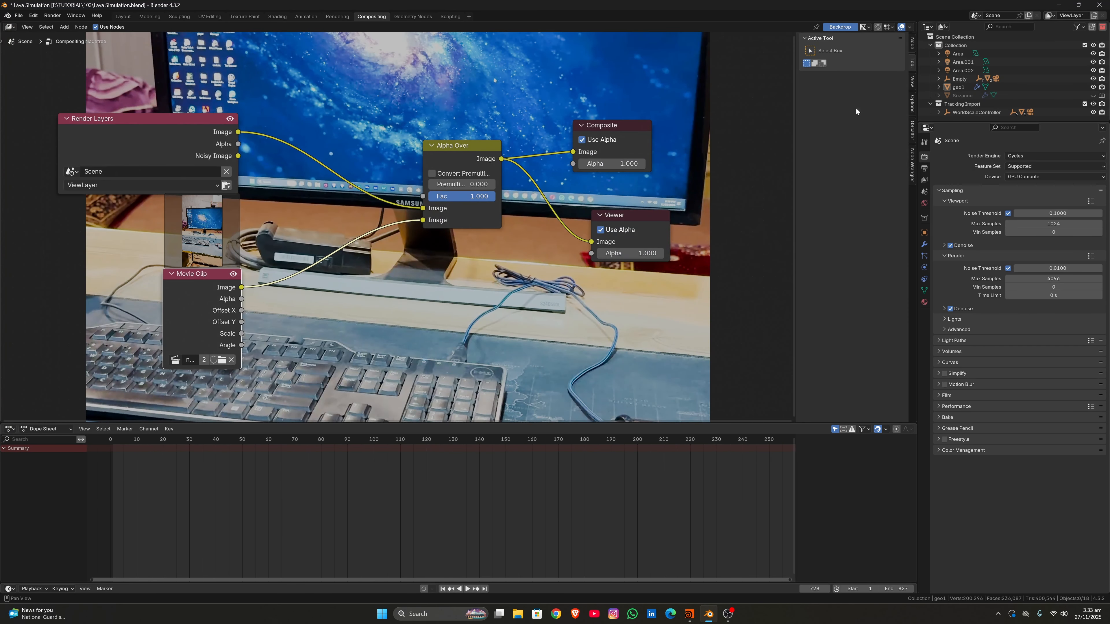
Reduce the backdrop zoom to 0.40 and rewire Alpha Over with Movie Clip in its first image input and Render Layers in its second
{"action": "left_click", "coordinate": [912, 81]}
{"action": "left_click_drag", "start_coordinate": [872, 59], "coordinate": [848, 59]}
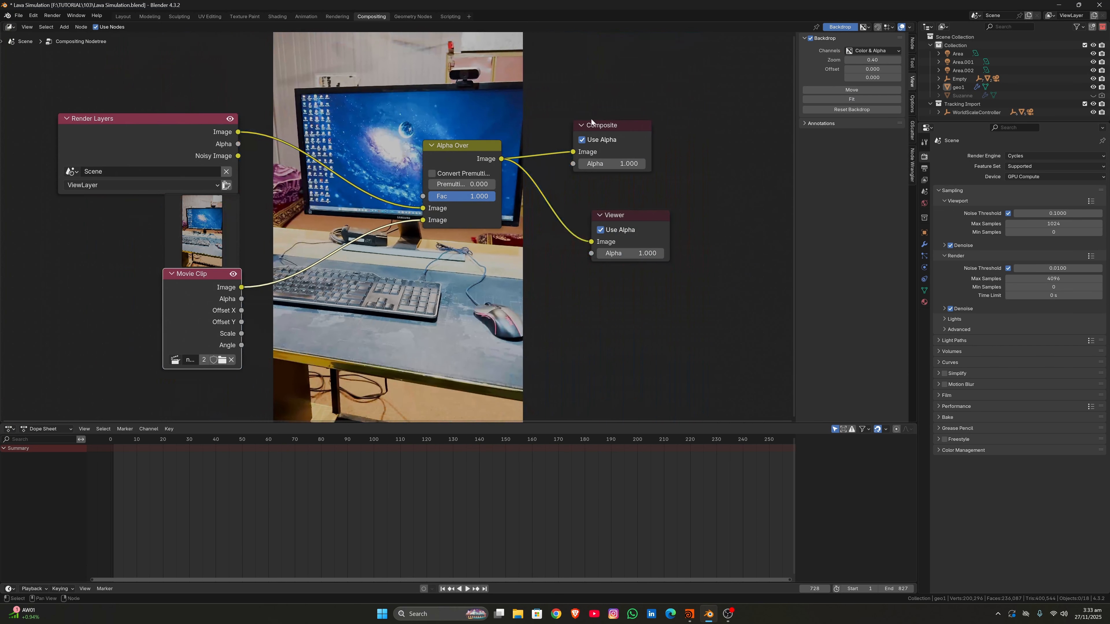
{"action": "left_click_drag", "start_coordinate": [422, 220], "coordinate": [422, 209]}
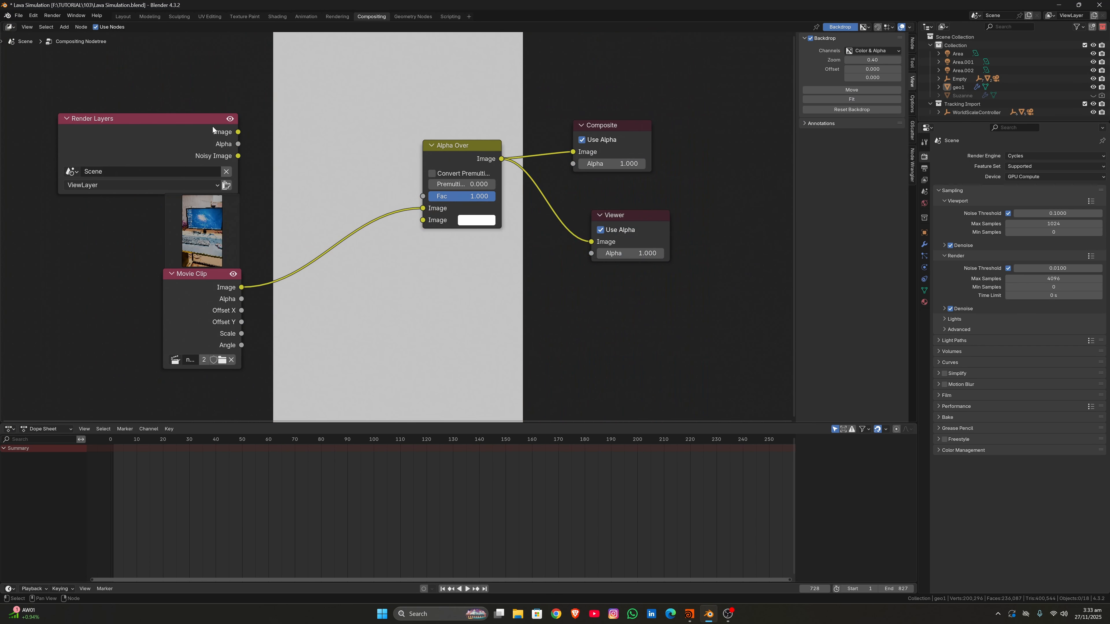
{"action": "left_click_drag", "start_coordinate": [228, 131], "coordinate": [423, 220]}
Reduce the backdrop zoom to 0.31 so the whole composite preview fits in the node editor
{"action": "scroll", "coordinate": [416, 248], "scroll_direction": "down", "scroll_amount": 6}
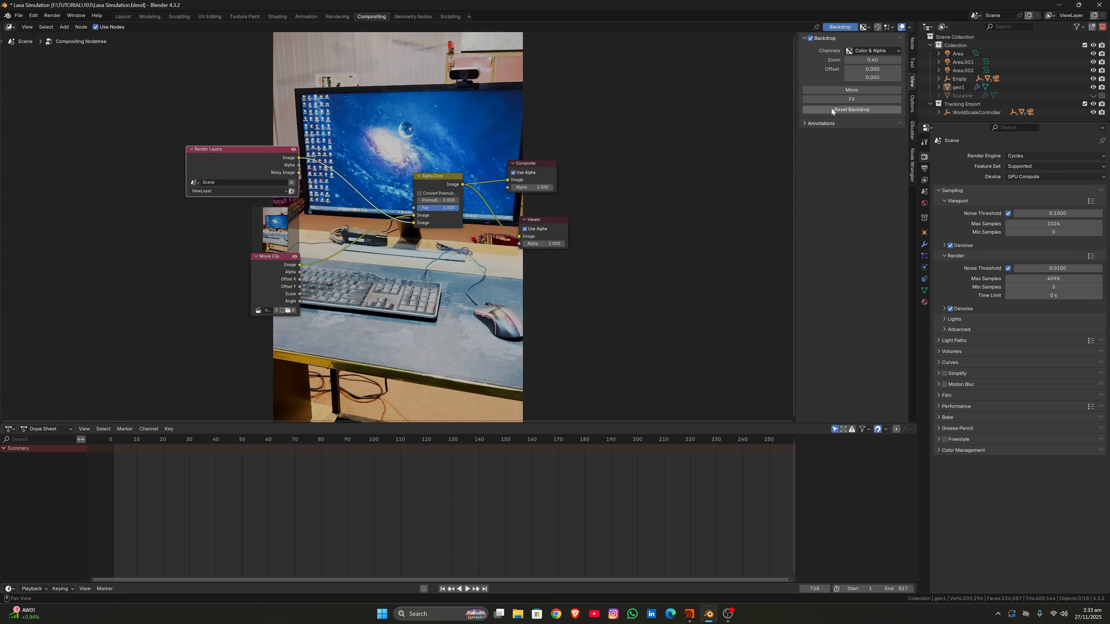
{"action": "left_click_drag", "start_coordinate": [856, 61], "coordinate": [846, 60]}
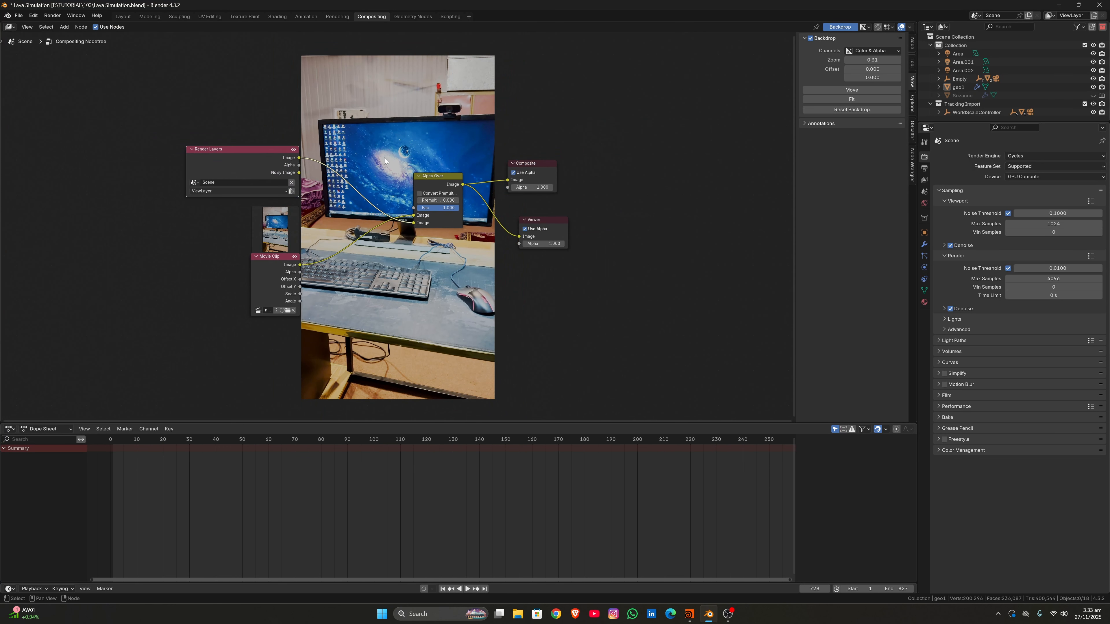
{"action": "middle_click_drag", "start_coordinate": [381, 170], "coordinate": [339, 252]}
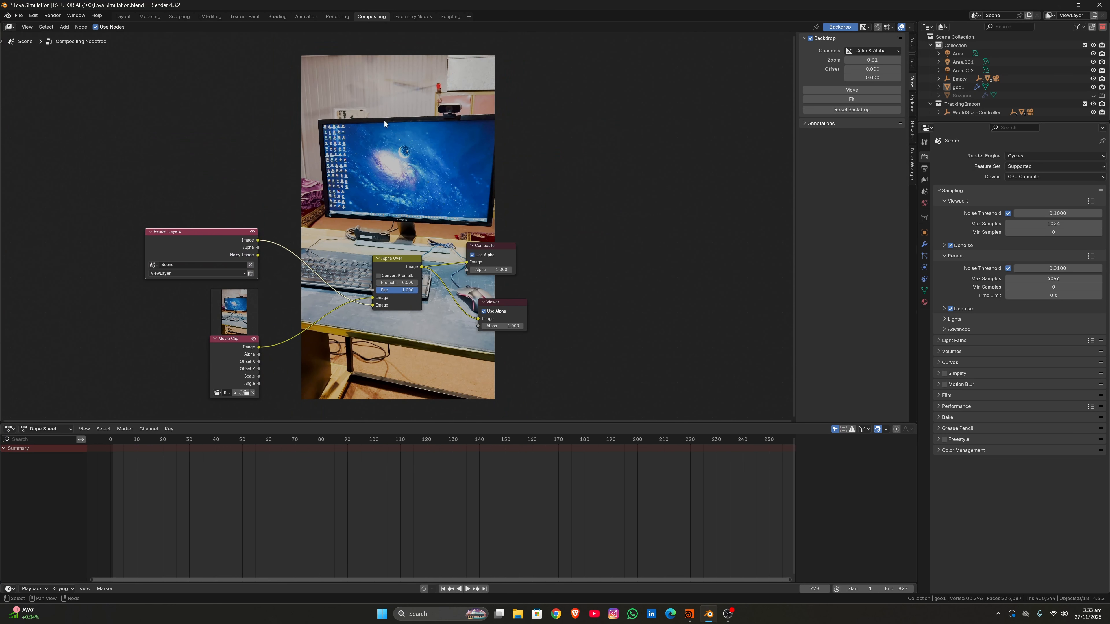
Set the maximum samples for the final Cycles render to 100
{"action": "left_click", "coordinate": [1030, 278]}
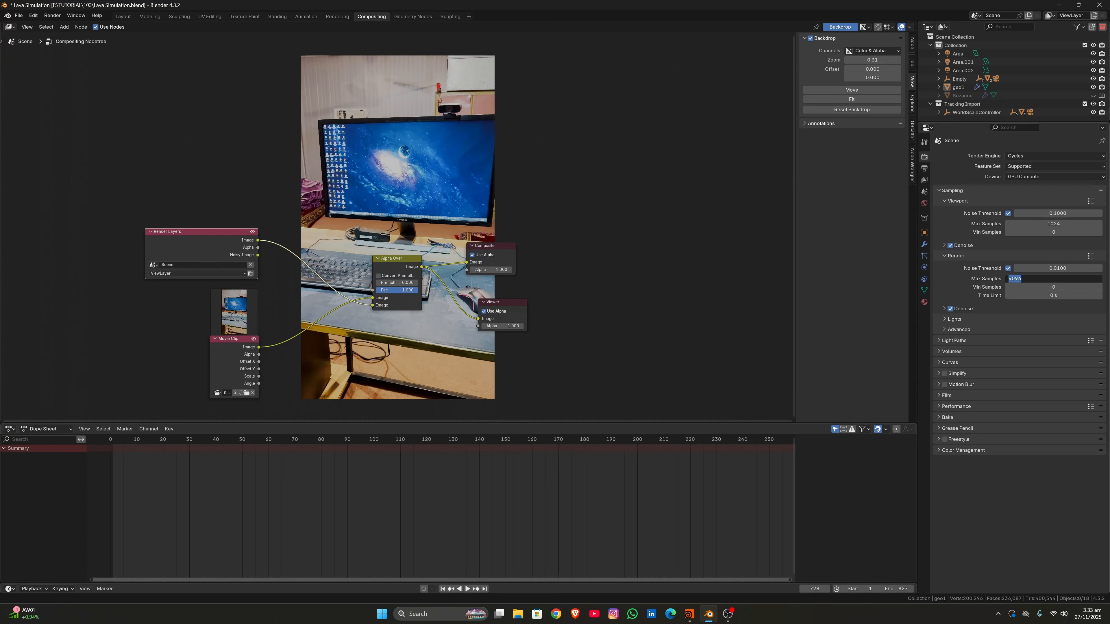
{"action": "type", "text": "1"}
{"action": "type", "text": "00"}
{"action": "key", "text": "Return"}
Show the output settings, go to frame 593 and render it as a test still of the composite
{"action": "left_click", "coordinate": [924, 168]}
{"action": "scroll", "coordinate": [440, 503], "scroll_direction": "down", "scroll_amount": 20}
{"action": "left_click", "coordinate": [701, 439]}
{"action": "key", "text": "F12"}
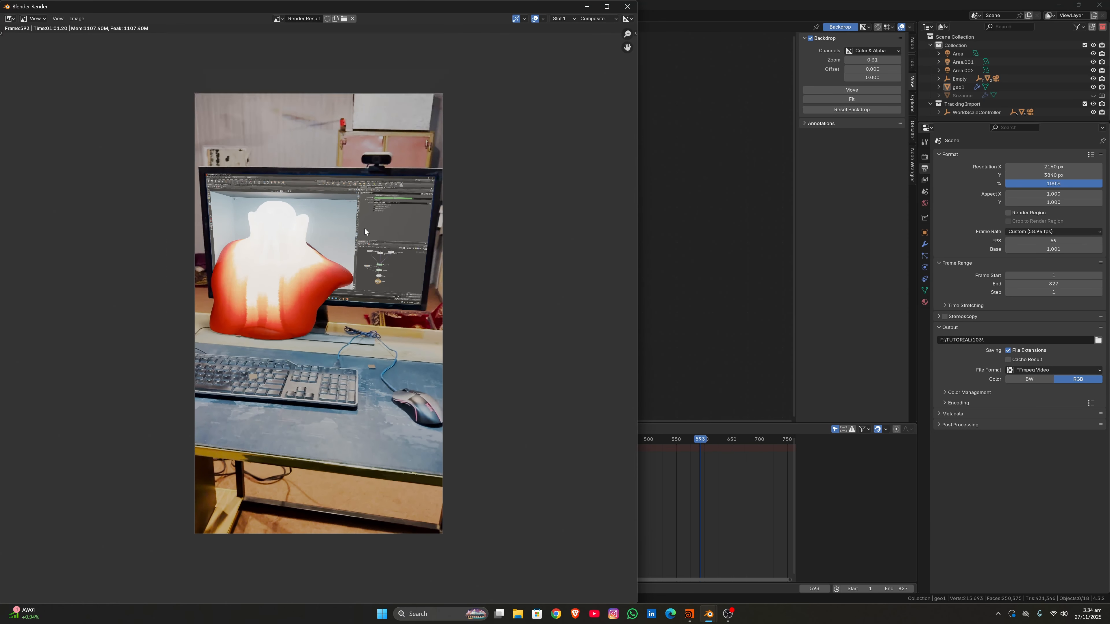
{"action": "scroll", "coordinate": [365, 232], "scroll_direction": "down", "scroll_amount": 2}
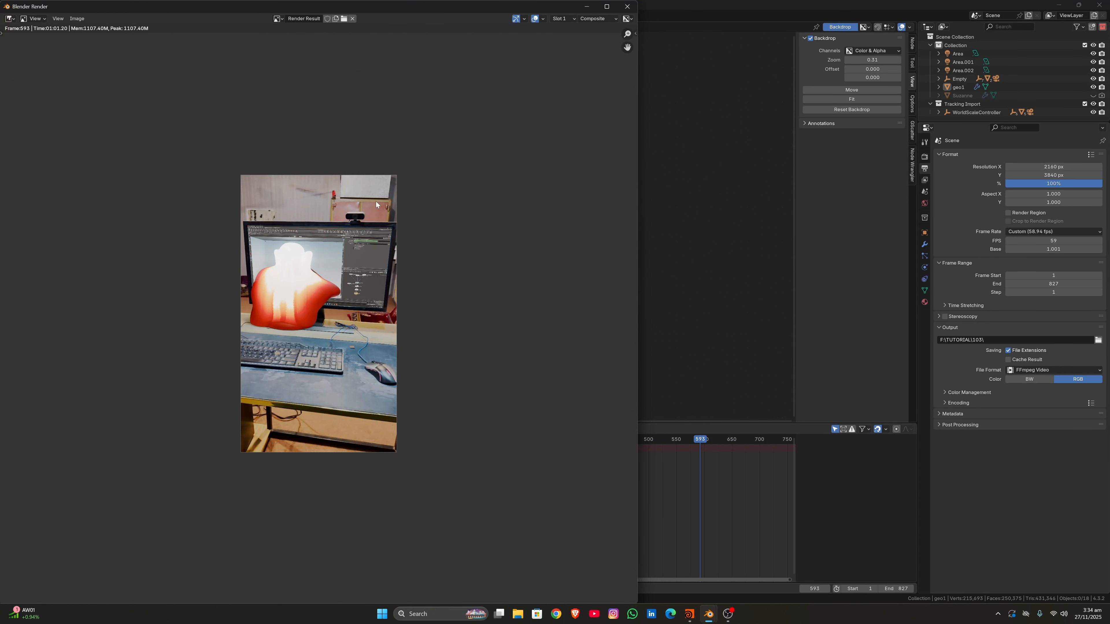
{"action": "left_click", "coordinate": [627, 6]}
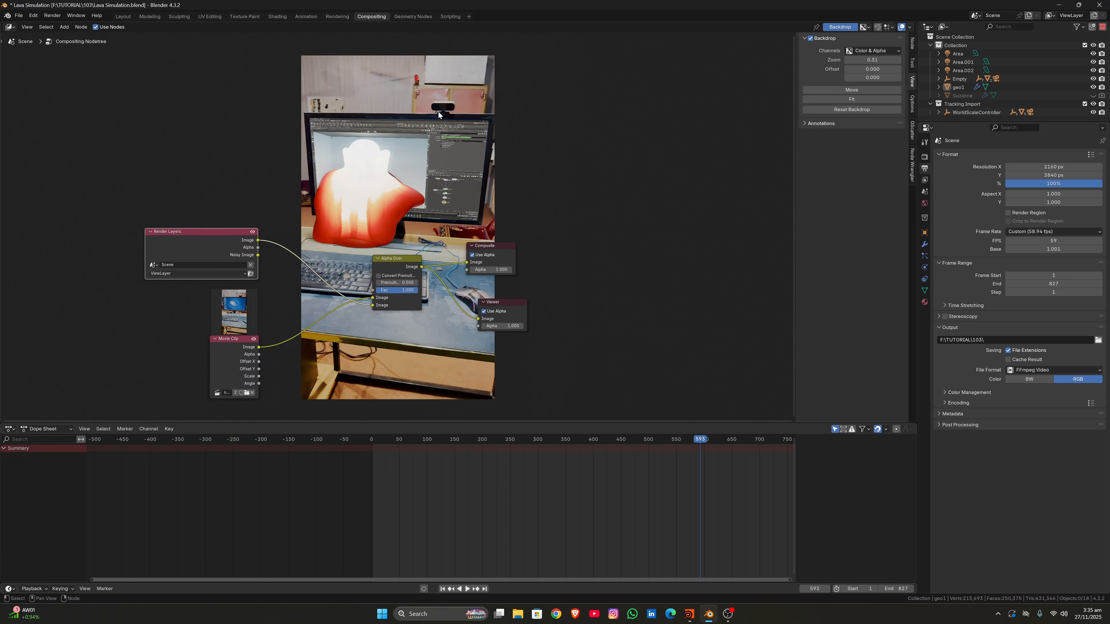
{"action": "middle_click_drag", "start_coordinate": [387, 144], "coordinate": [378, 273]}
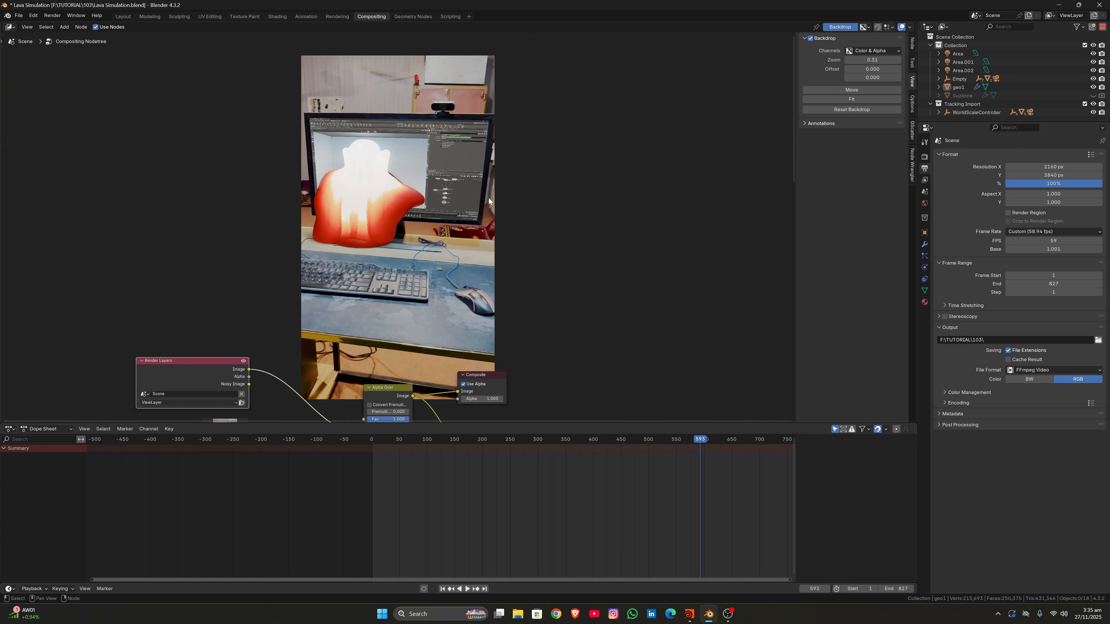
{"action": "scroll", "coordinate": [426, 279], "scroll_direction": "down", "scroll_amount": 6}
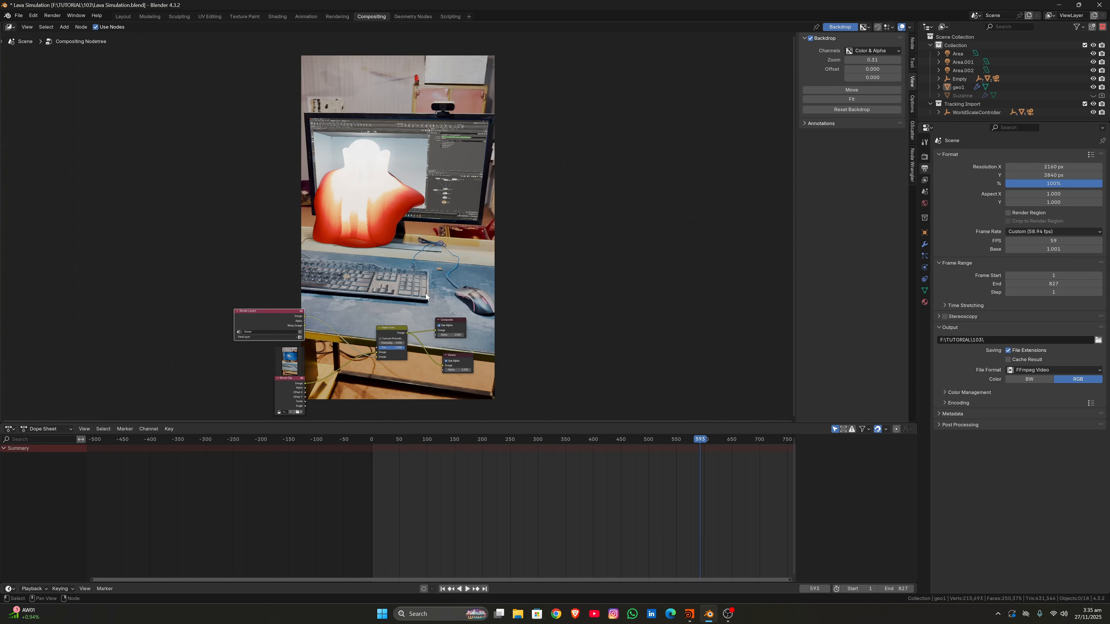
{"action": "middle_click_drag", "start_coordinate": [274, 267], "coordinate": [250, 163]}
{"action": "left_click", "coordinate": [250, 211]}
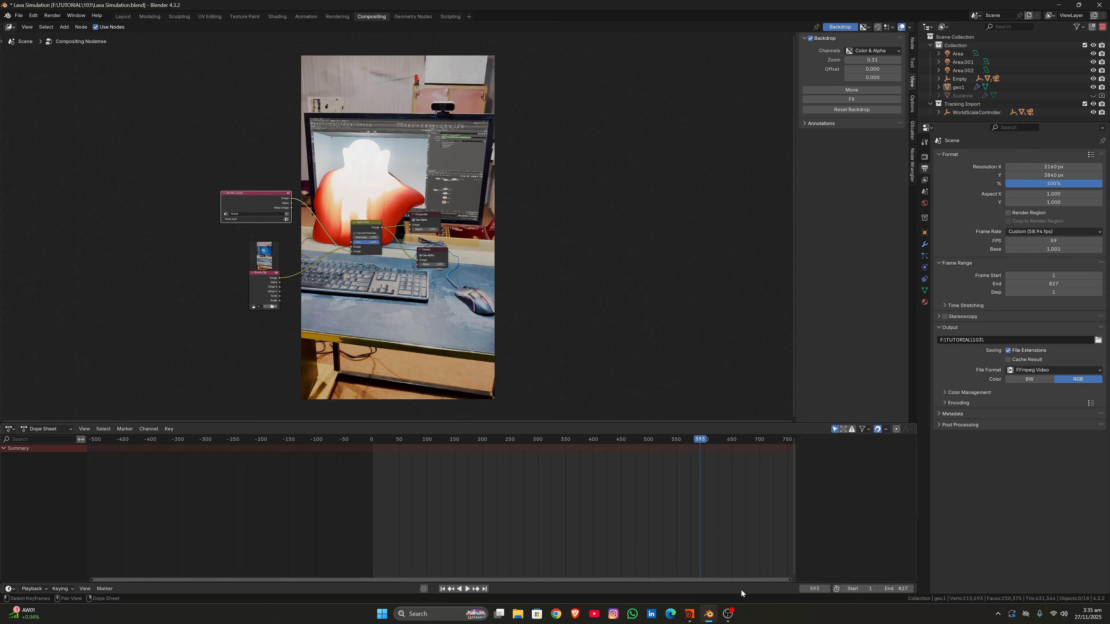